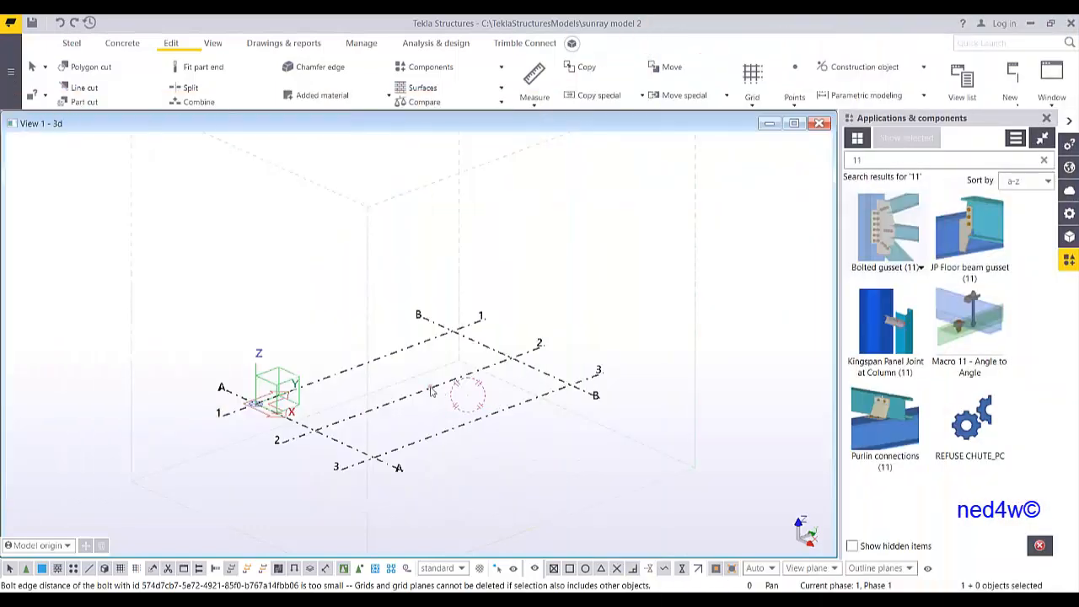
# Open the existing grid's properties and set its X coordinates to 0 5*4000
pyautogui.doubleClick(431, 392)
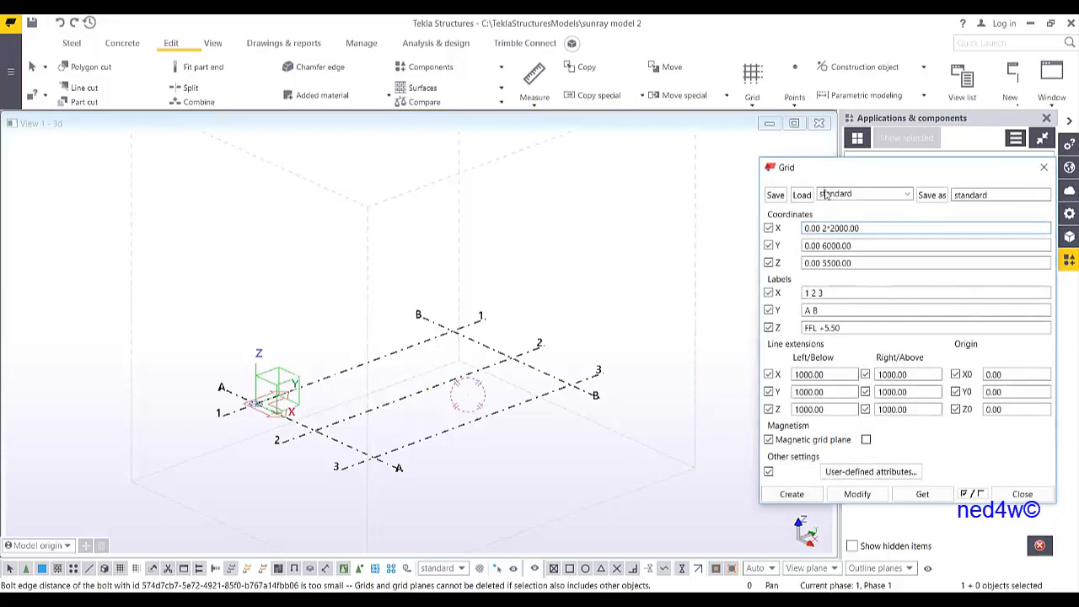
pyautogui.moveTo(858, 169); pyautogui.dragTo(673, 160)
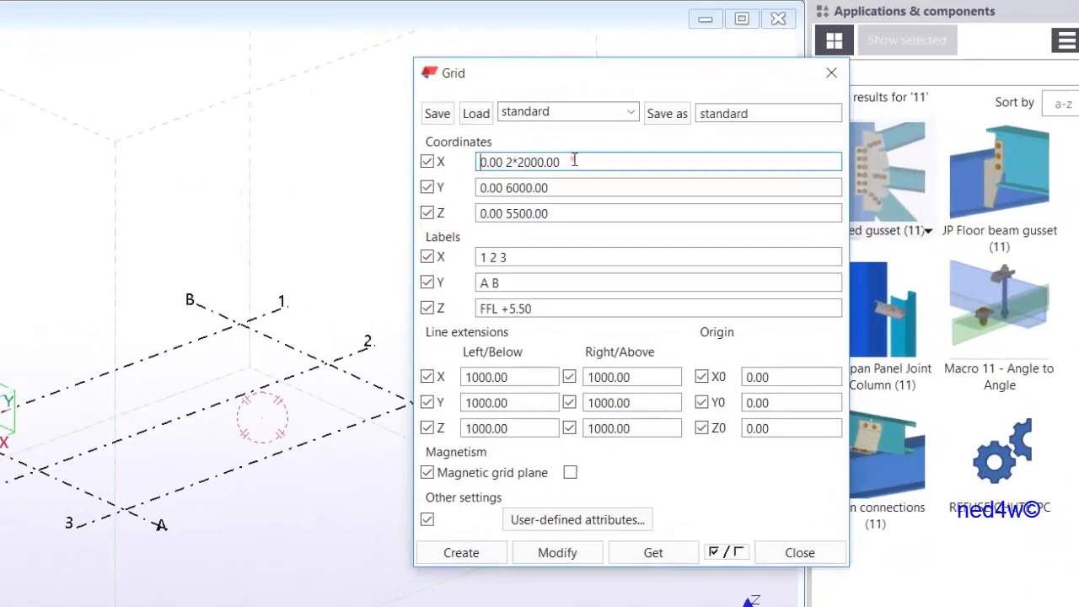
pyautogui.moveTo(518, 133); pyautogui.dragTo(294, 159)
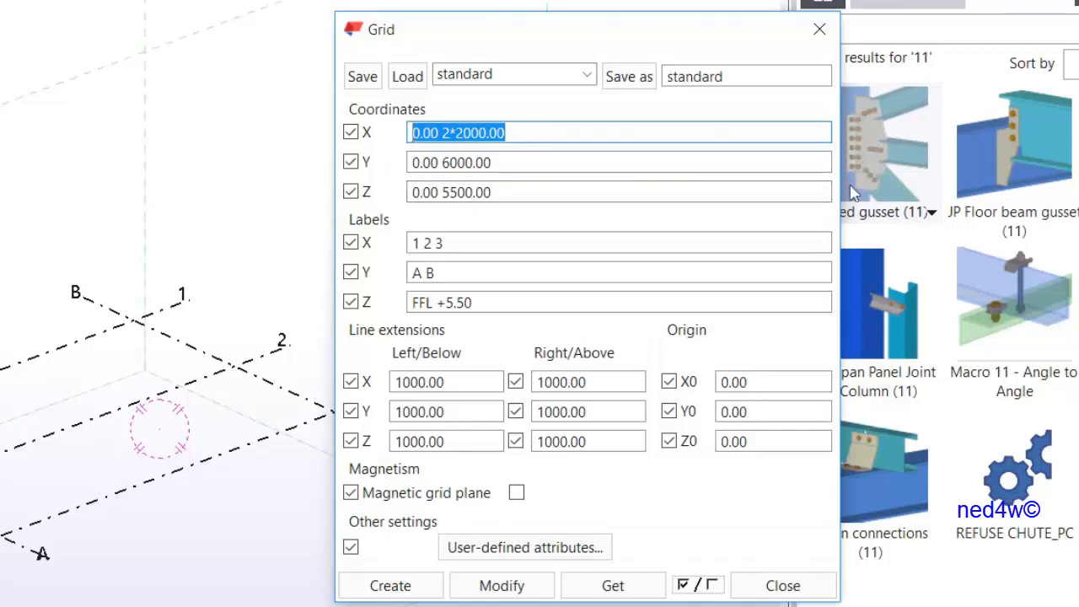
pyautogui.write('0 ')
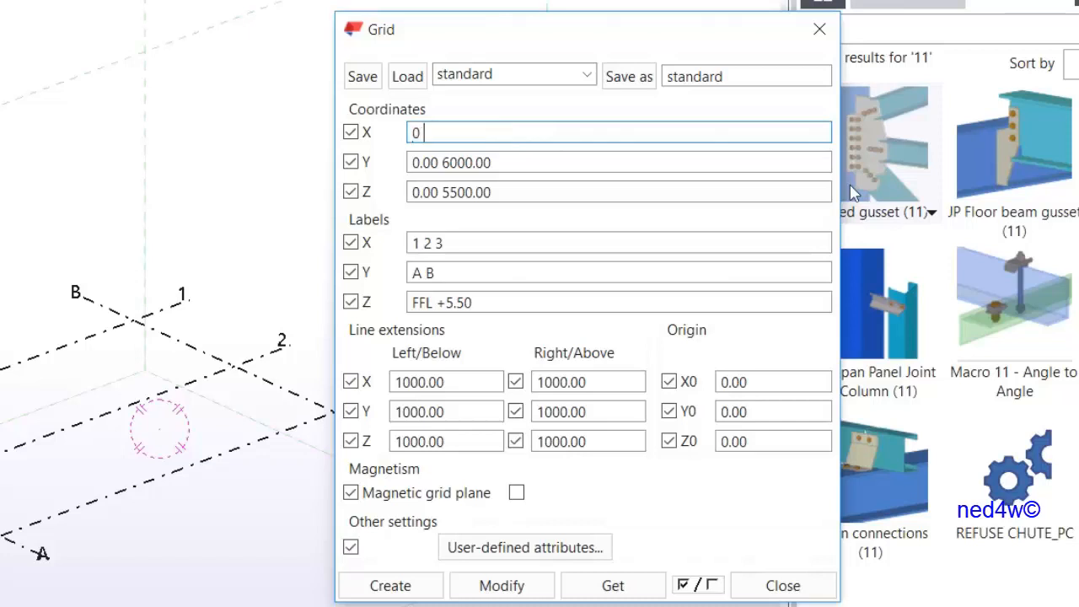
pyautogui.write('5*4000')
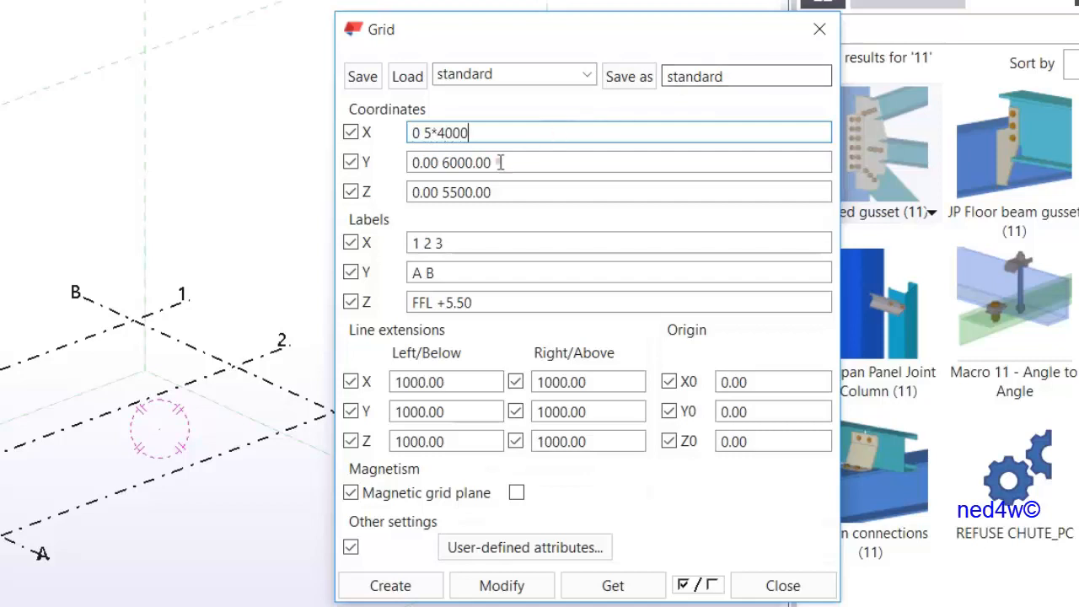
pyautogui.press('Tab')
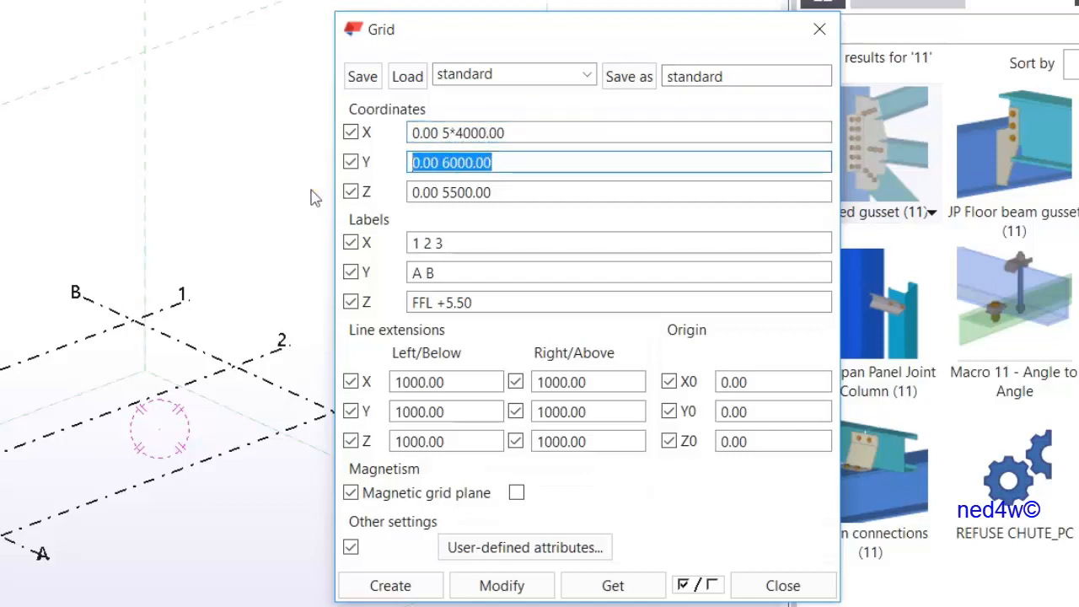
# Set the grid's Y coordinates to 0 6000 4000
pyautogui.write('6000')
pyautogui.press('BackSpace')
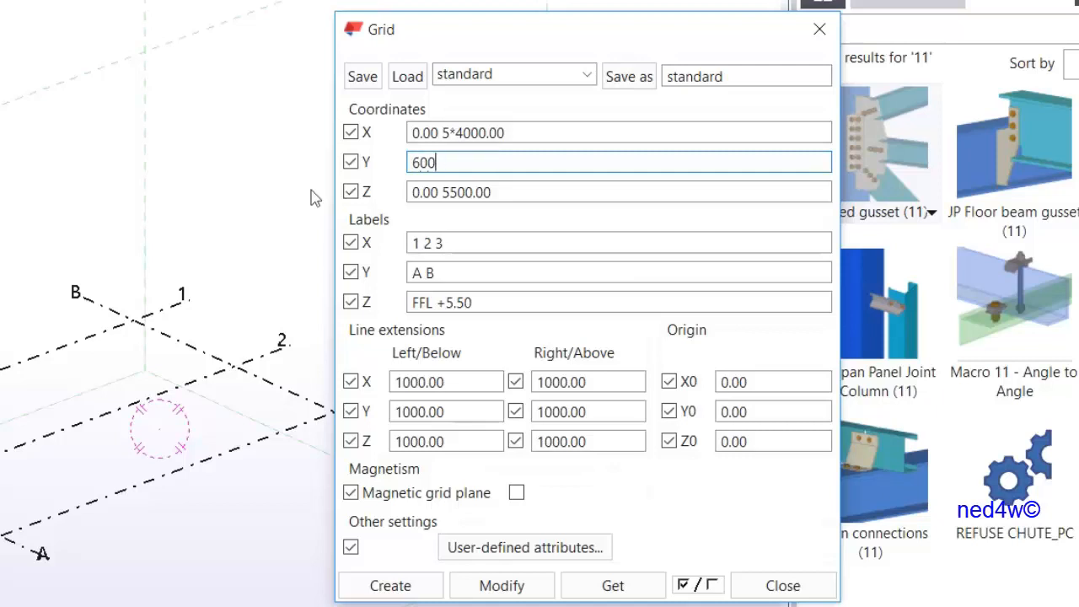
pyautogui.press('BackSpace')
pyautogui.press('BackSpace')
pyautogui.press('BackSpace')
pyautogui.write('0 6000 4000')
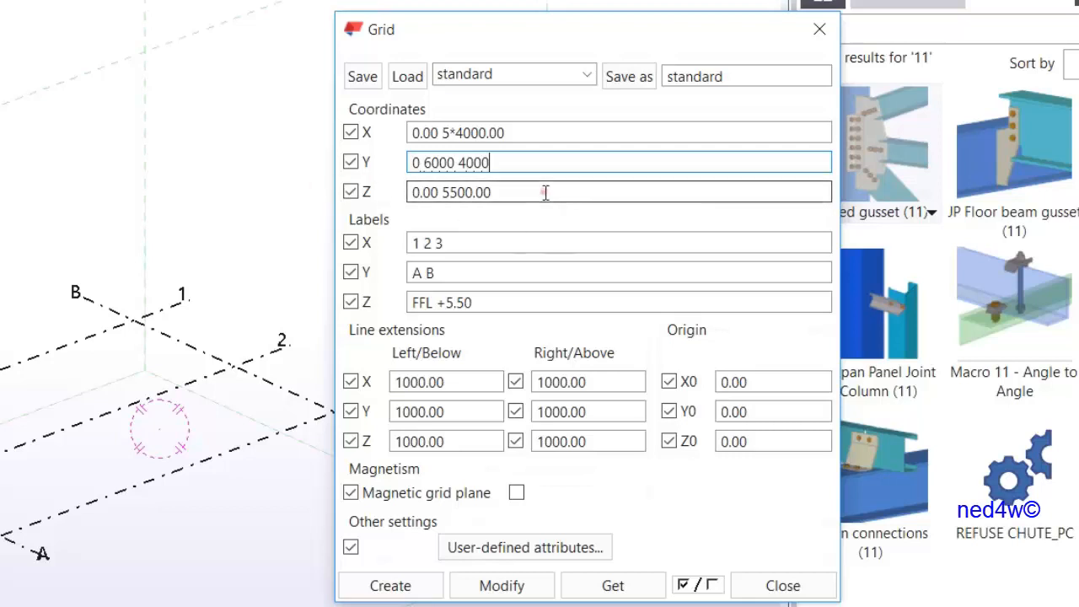
pyautogui.press('Tab')
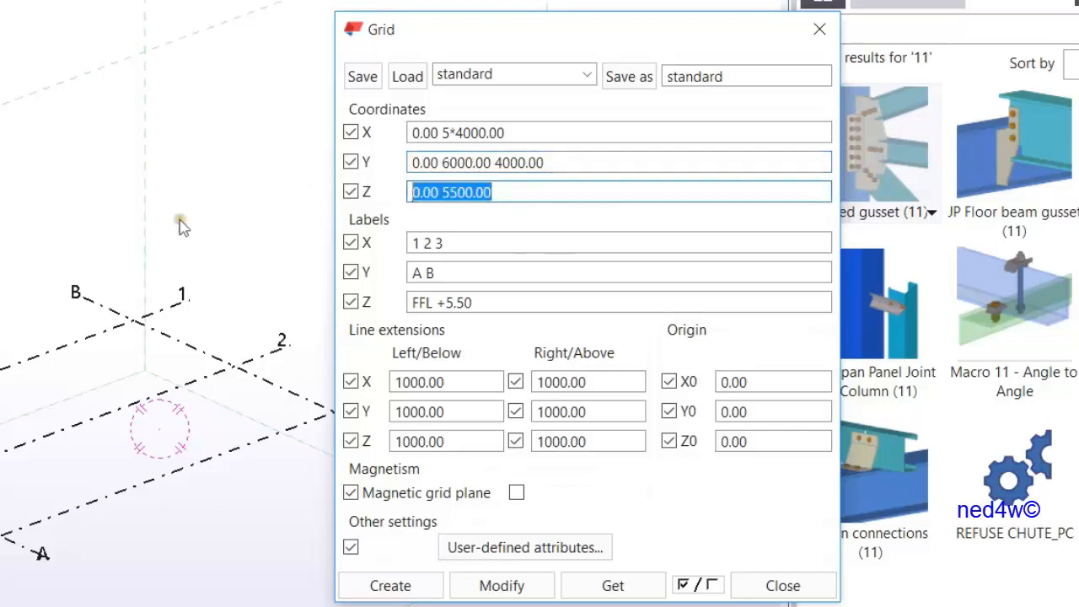
pyautogui.write('0')
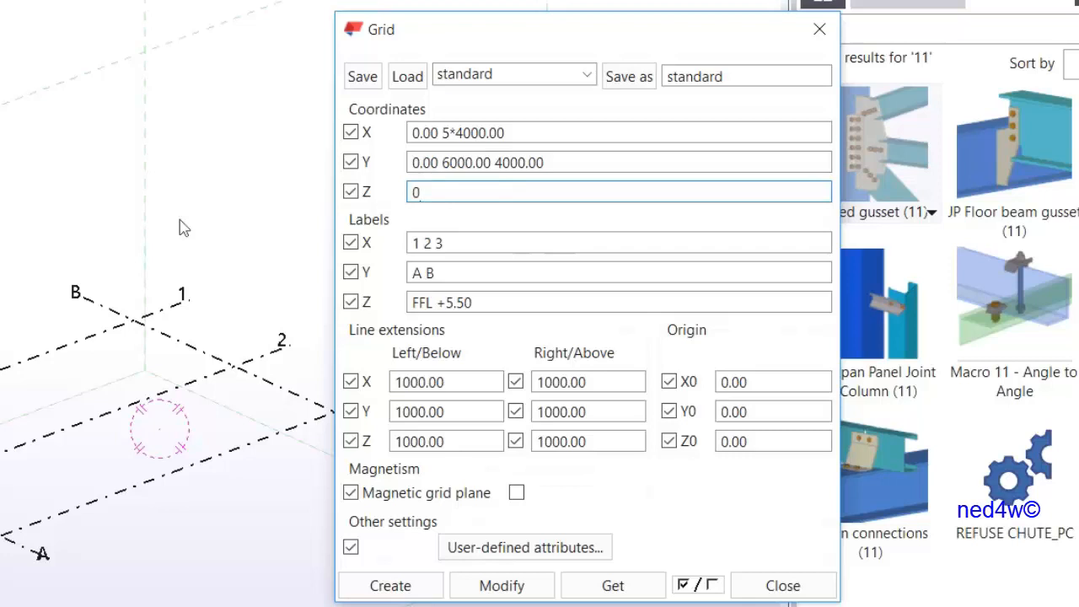
pyautogui.write(' 3000')
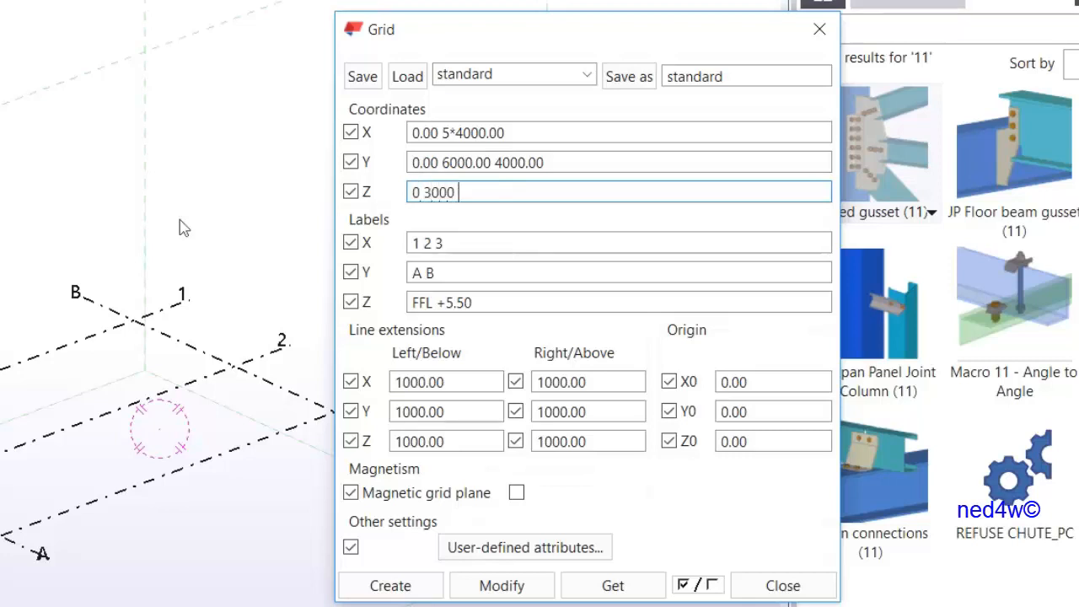
pyautogui.write(' 5000')
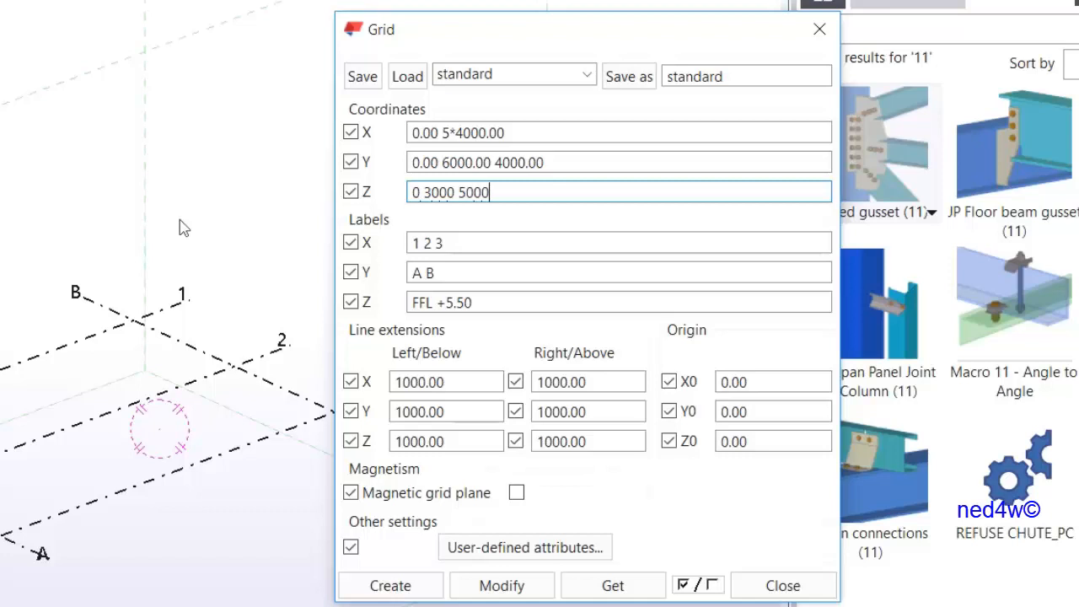
pyautogui.write(' 6500')
# Label the X grid lines 1 2 3 4 5 6 and the Y grid lines A B C
pyautogui.moveTo(452, 248); pyautogui.dragTo(330, 257)
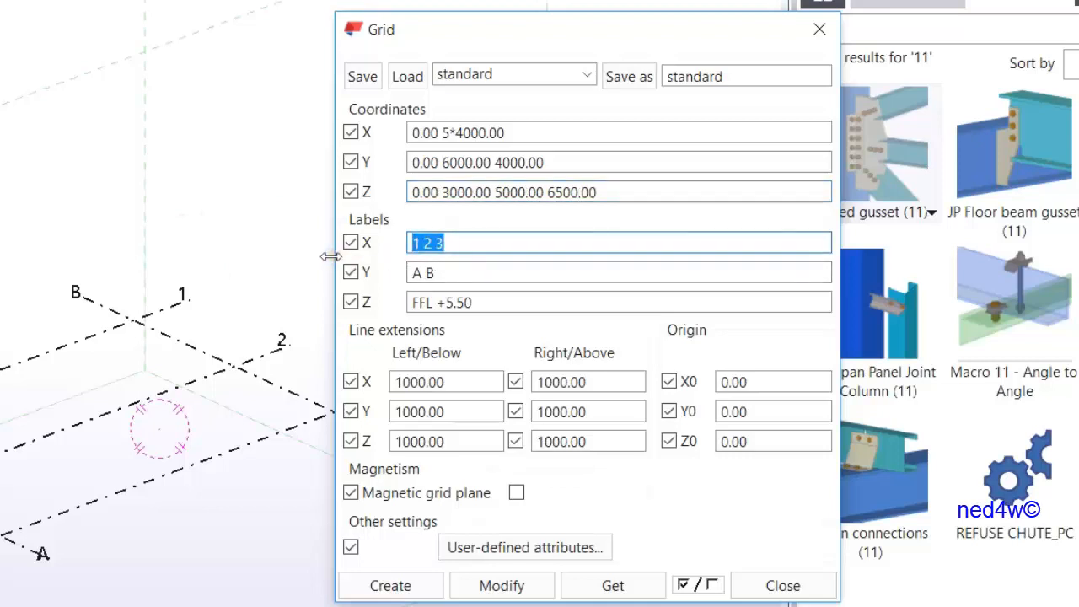
pyautogui.write('1 2 3 4 5')
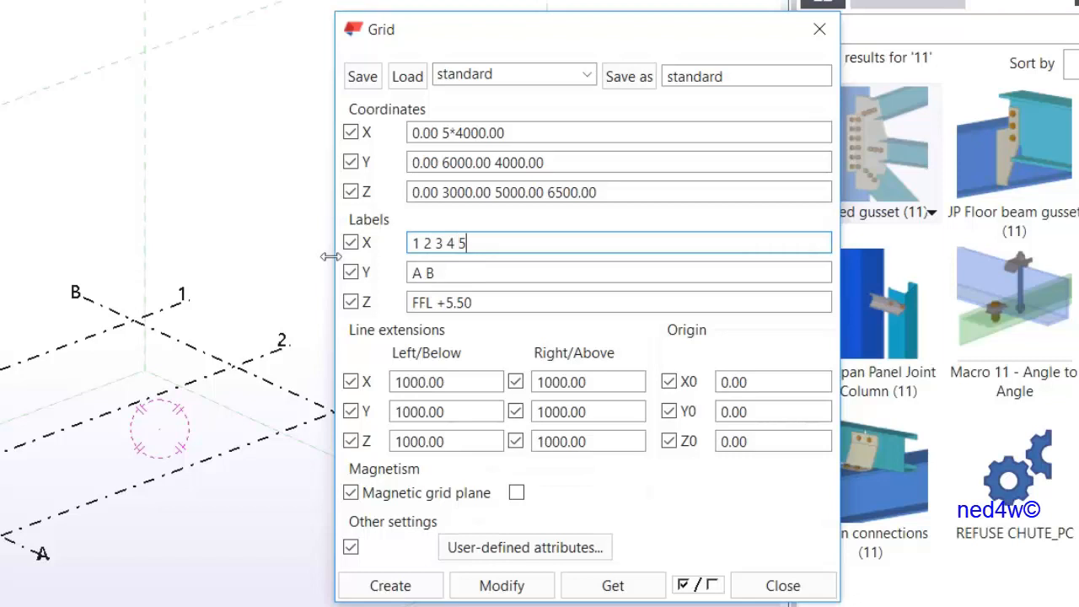
pyautogui.write(' 6')
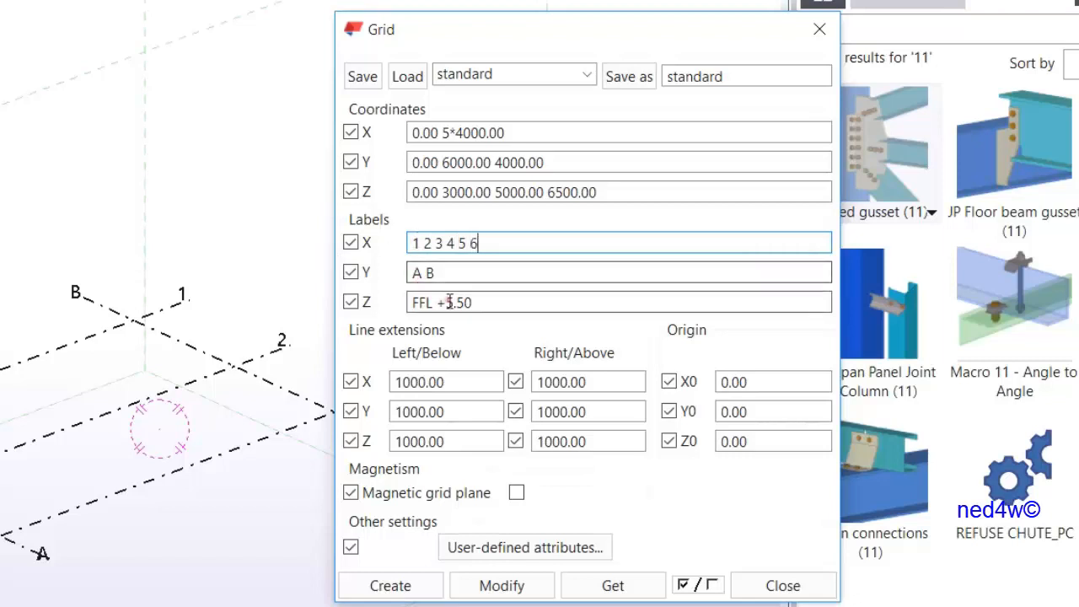
pyautogui.click(456, 272)
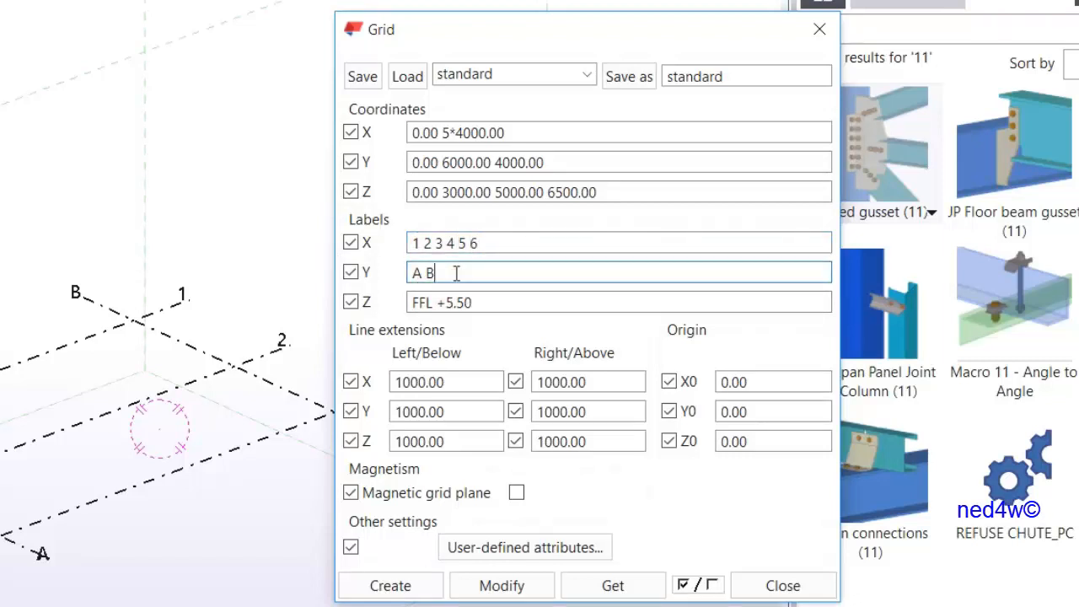
pyautogui.write('C')
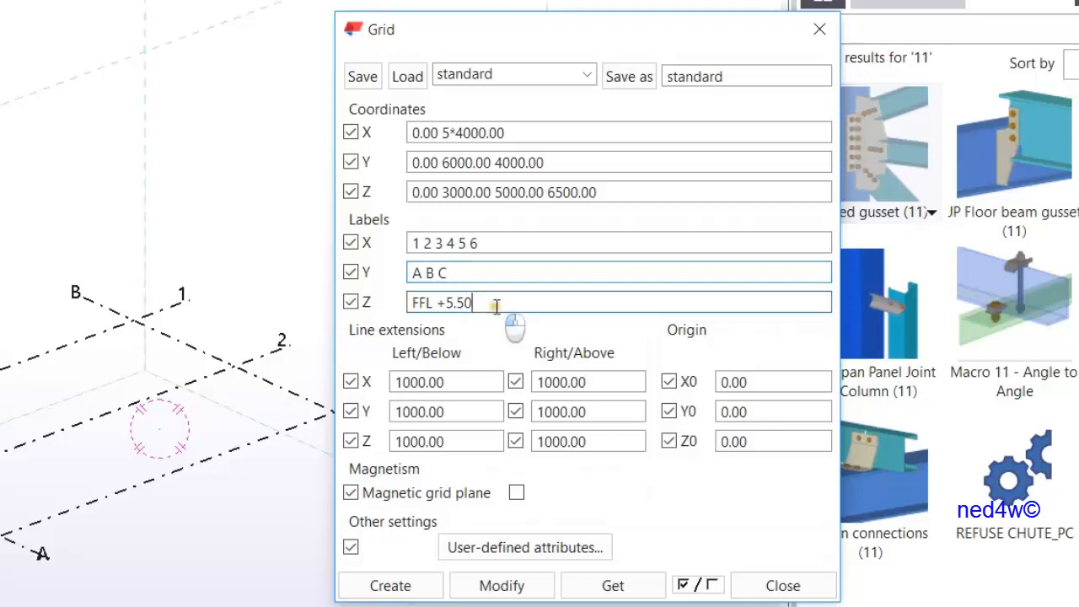
# Label the Z grid levels EL00 EL+3000 EL+5000 EL+6500
pyautogui.moveTo(493, 302); pyautogui.dragTo(410, 309)
pyautogui.moveTo(553, 301); pyautogui.dragTo(407, 304)
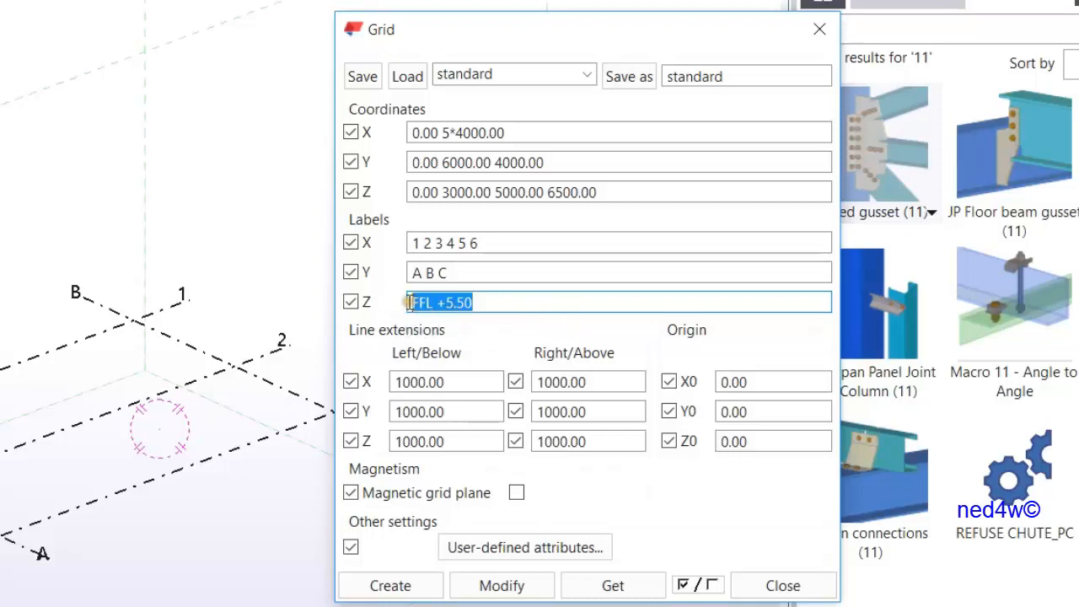
pyautogui.write('el')
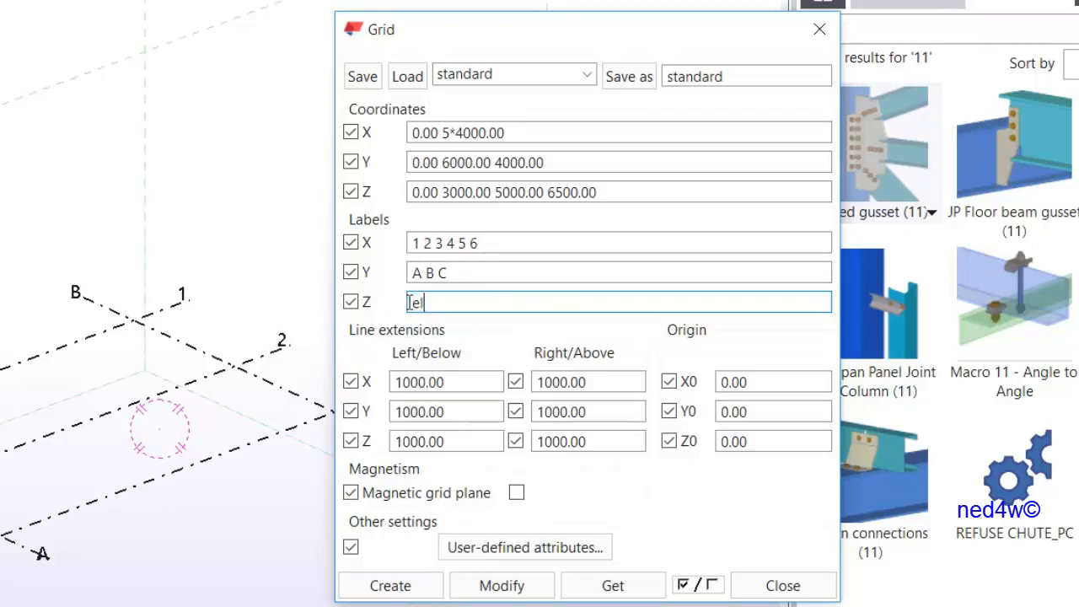
pyautogui.write('00')
pyautogui.press('BackSpace')
pyautogui.press('BackSpace')
pyautogui.press('BackSpace')
pyautogui.press('BackSpace')
pyautogui.write('EL00 EL+')
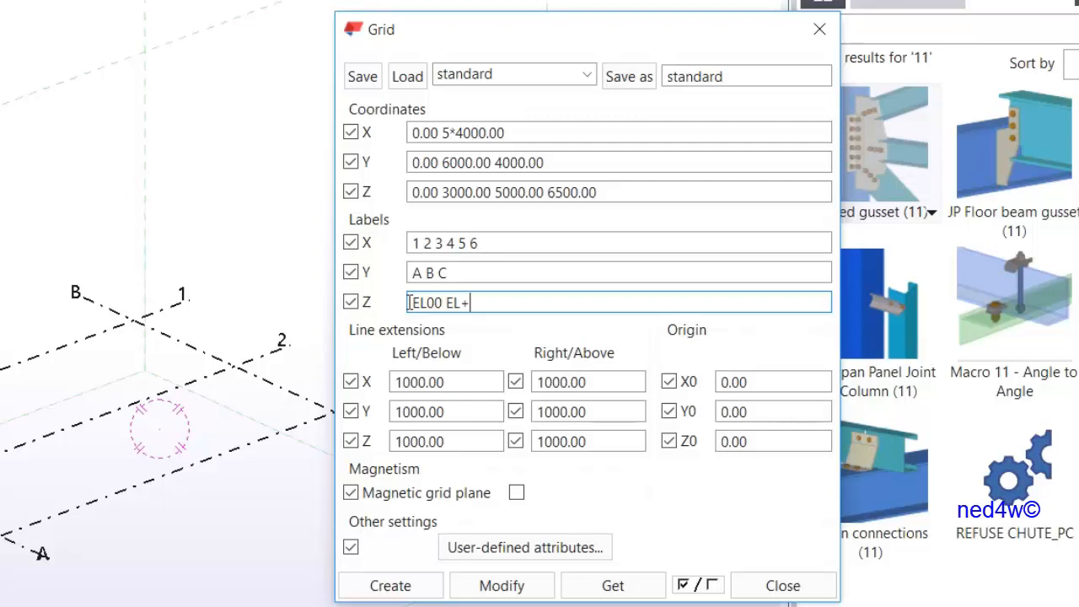
pyautogui.write('3000')
pyautogui.write(' EL +')
pyautogui.write('+5000 E')
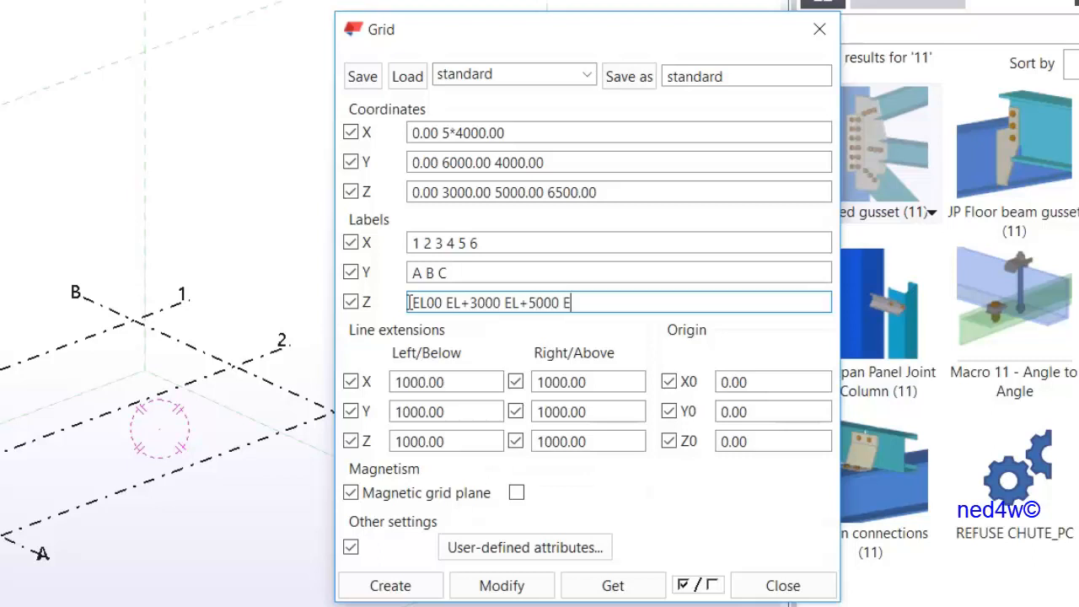
pyautogui.write('L+6500')
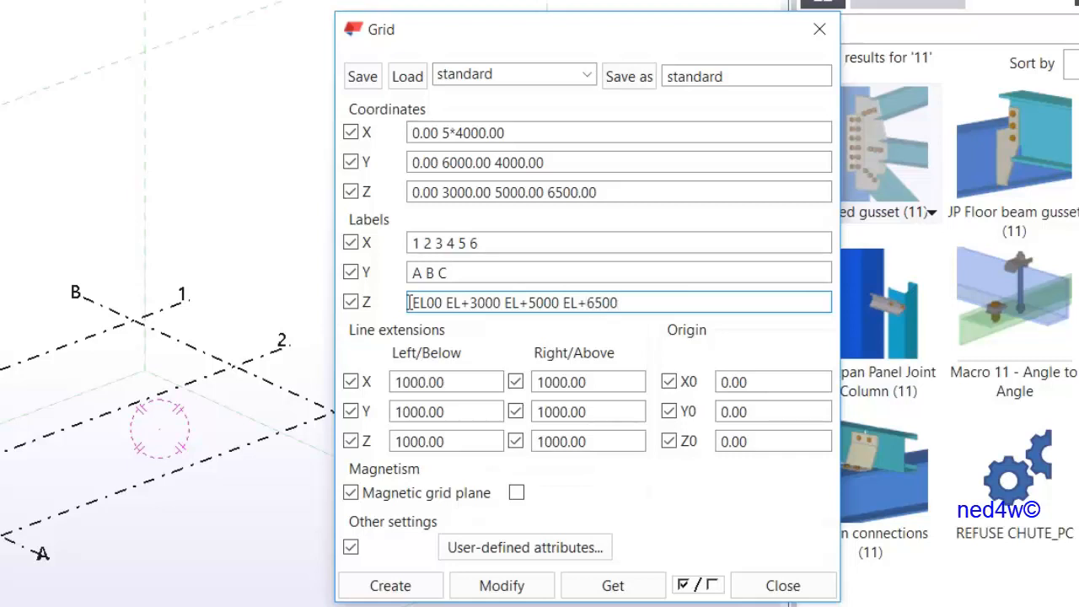
# Save the grid settings as standard and apply them to the existing grid, accepting replacement of its coordinates
pyautogui.click(633, 78)
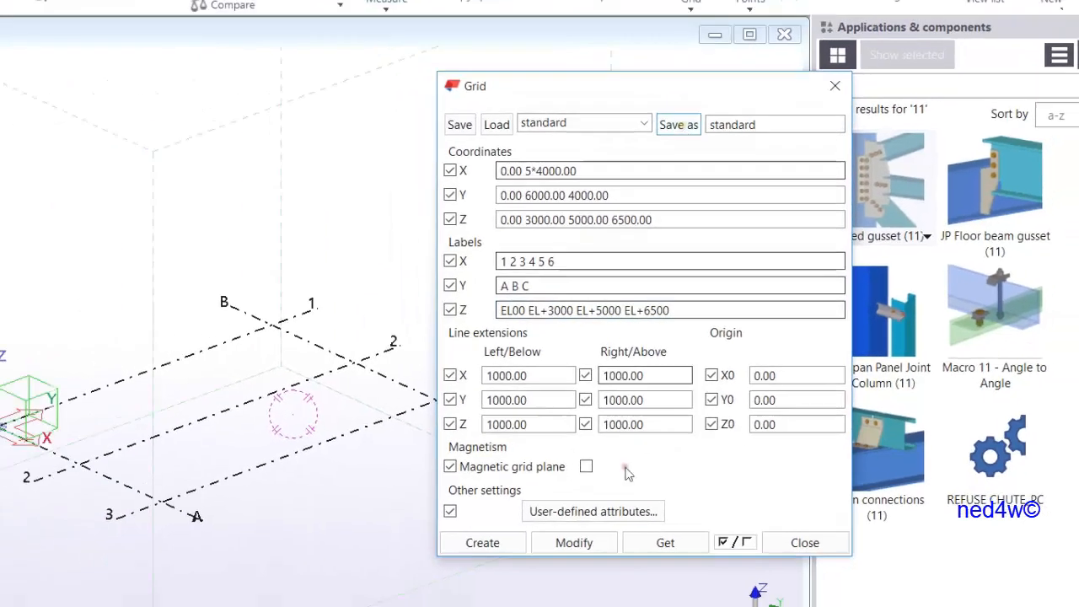
pyautogui.click(574, 542)
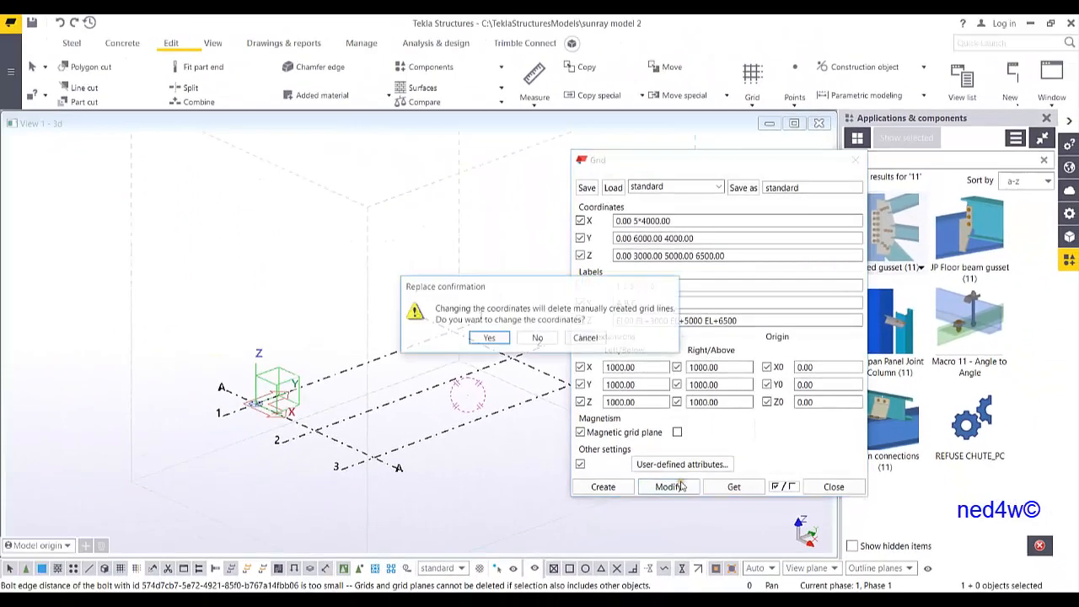
pyautogui.click(490, 338)
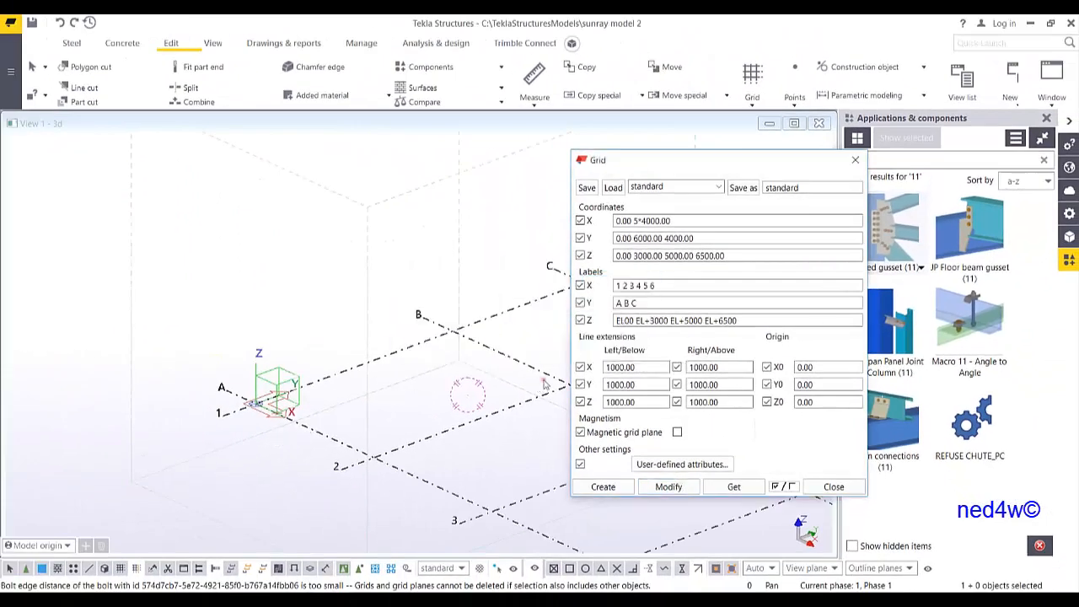
pyautogui.click(832, 487)
# Fit the 3D view's work area to the entire model so it encloses the enlarged grid
pyautogui.scroll(-3, 390, 260)
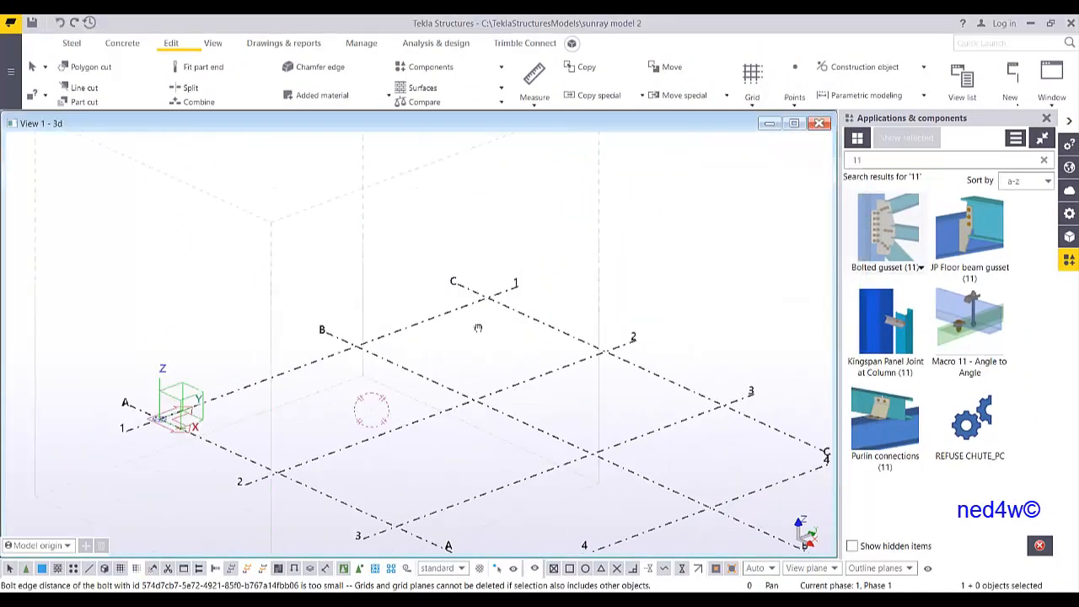
pyautogui.rightClick(390, 259)
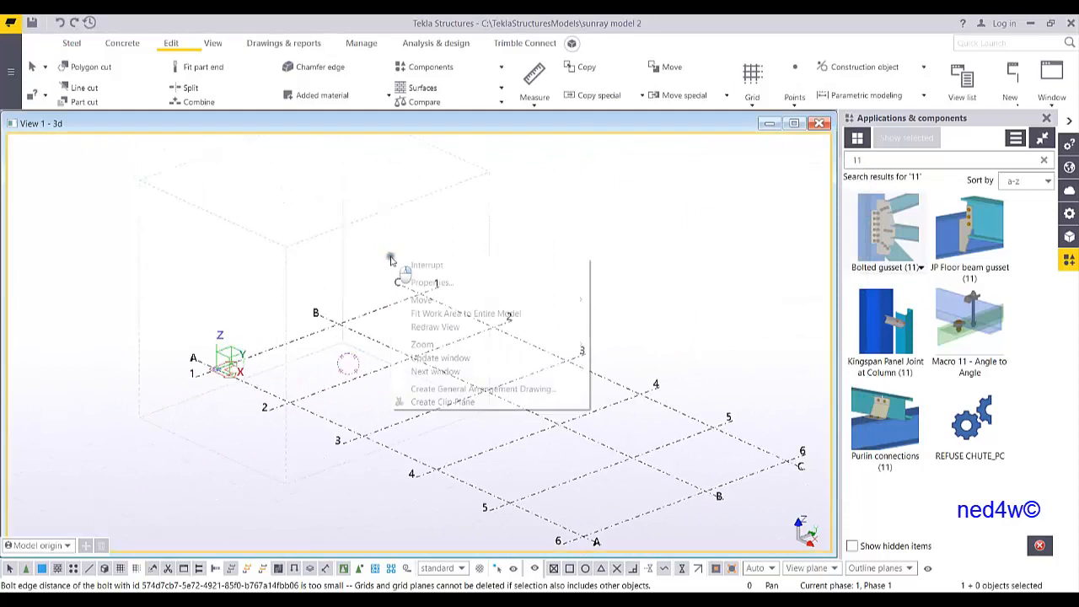
pyautogui.click(434, 313)
pyautogui.scroll(-1, 452, 317)
pyautogui.keyDown('ctrl'); pyautogui.moveTo(371, 360); pyautogui.dragTo(399, 371, button='middle'); pyautogui.keyUp('ctrl')
pyautogui.scroll(2, 399, 371)
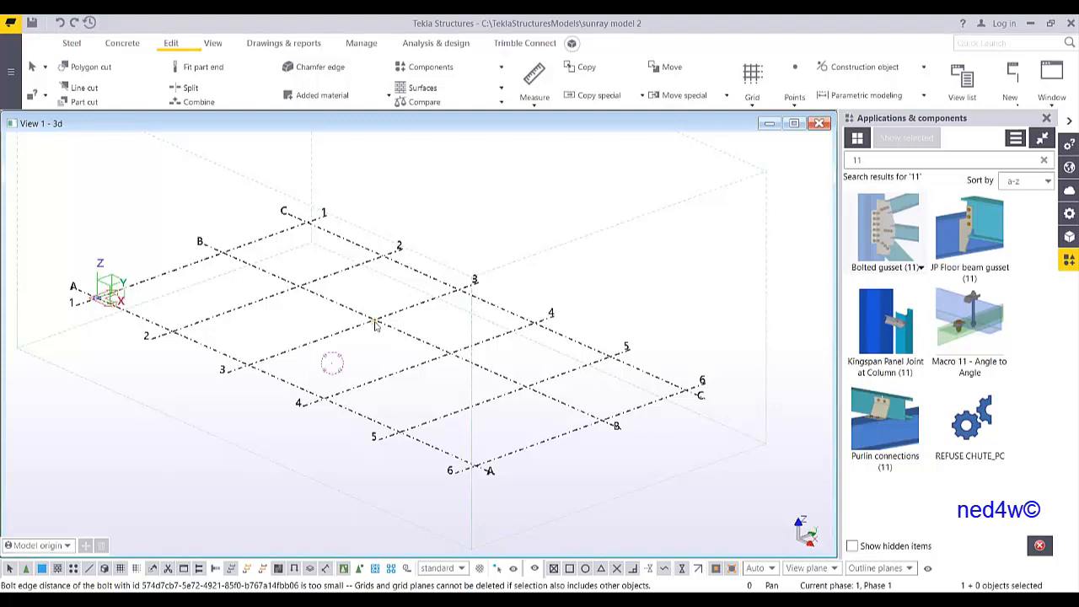
# Create all views along the grid lines using the Plan and Grid prefixes with Grid-Plan and Grid-Elevation properties
pyautogui.rightClick(376, 325)
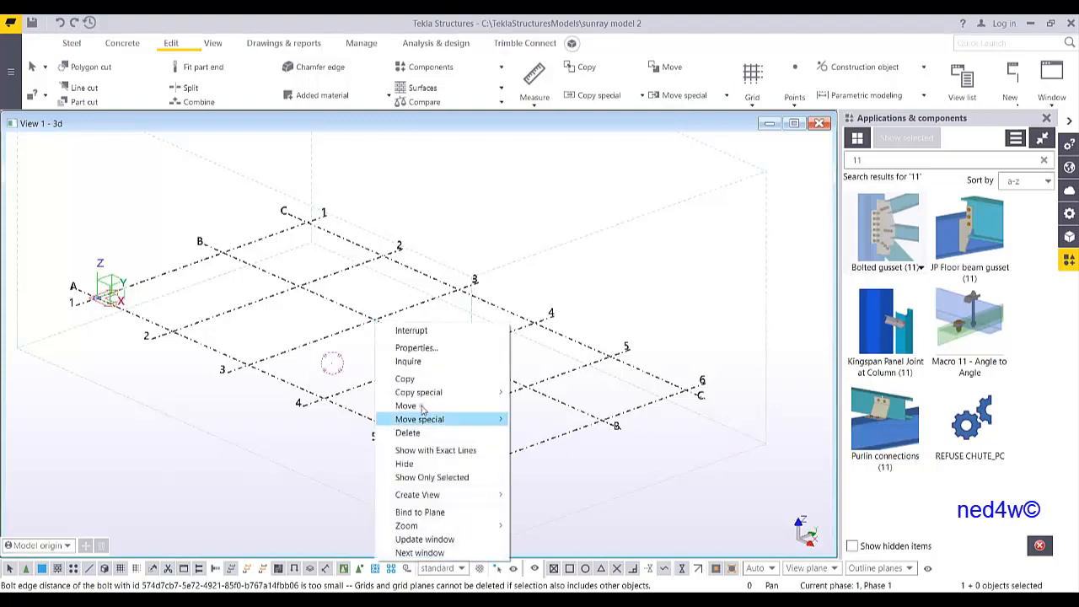
pyautogui.moveTo(444, 498)
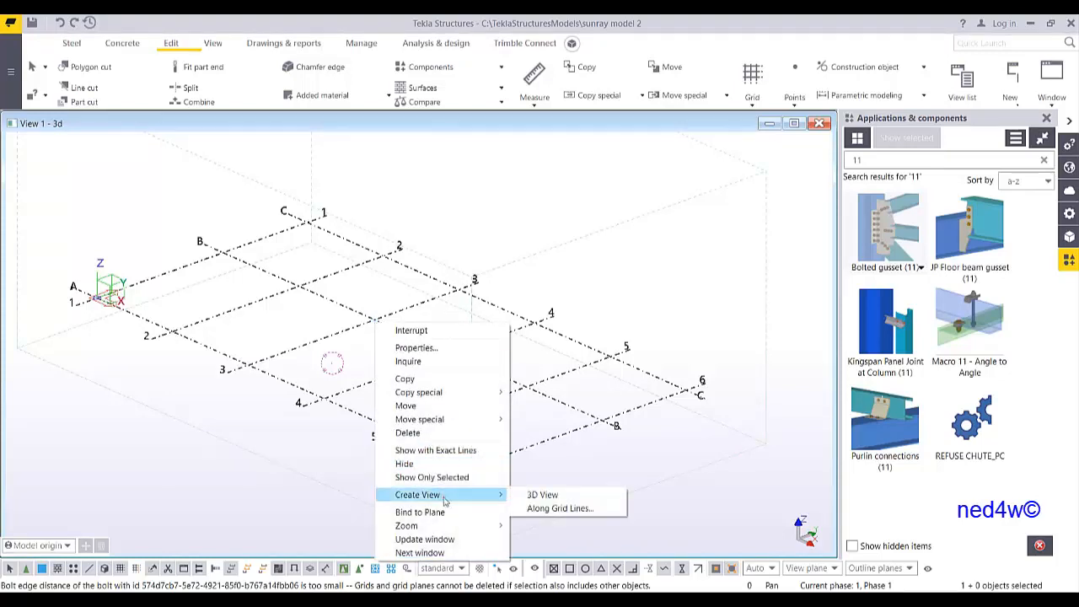
pyautogui.click(554, 509)
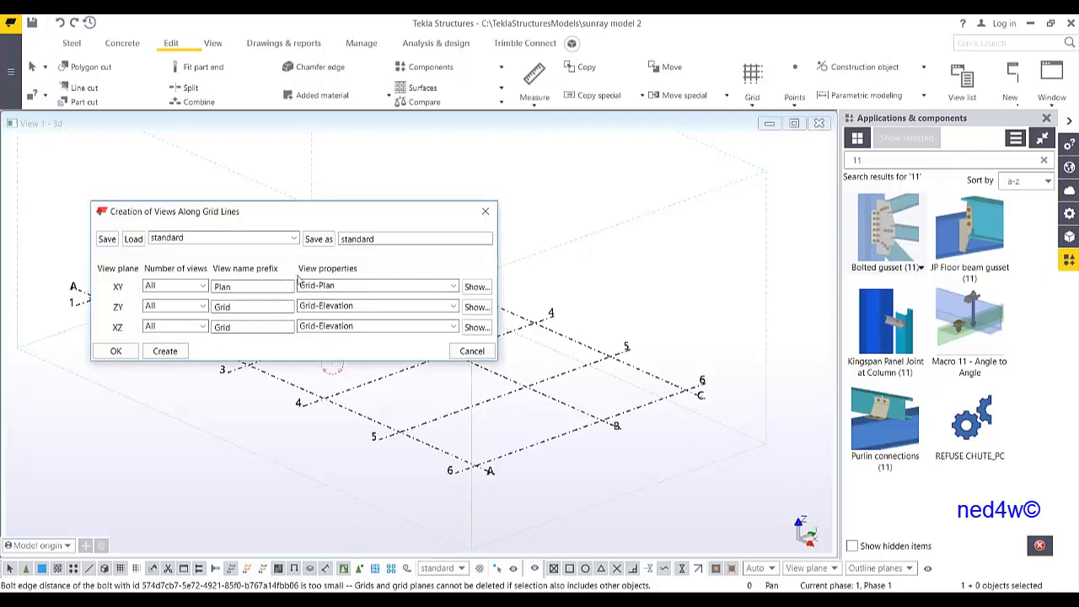
pyautogui.click(167, 352)
pyautogui.click(484, 212)
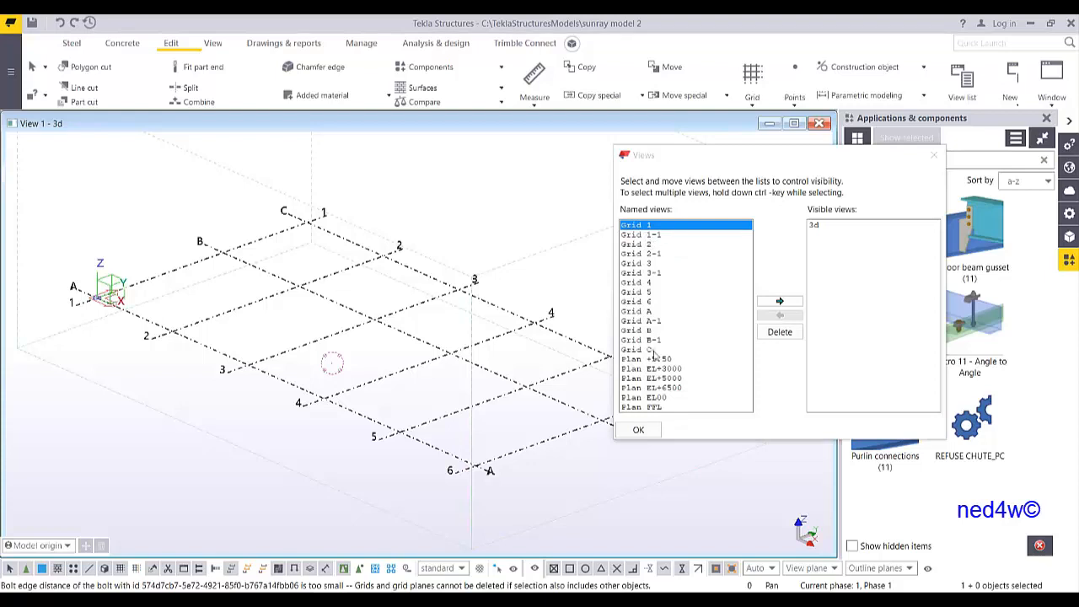
# Delete all named views from Grid 1 through Plan FFL, leaving only the 3d view
pyautogui.keyDown('shift'); pyautogui.click(658, 407); pyautogui.keyUp('shift')
pyautogui.click(780, 331)
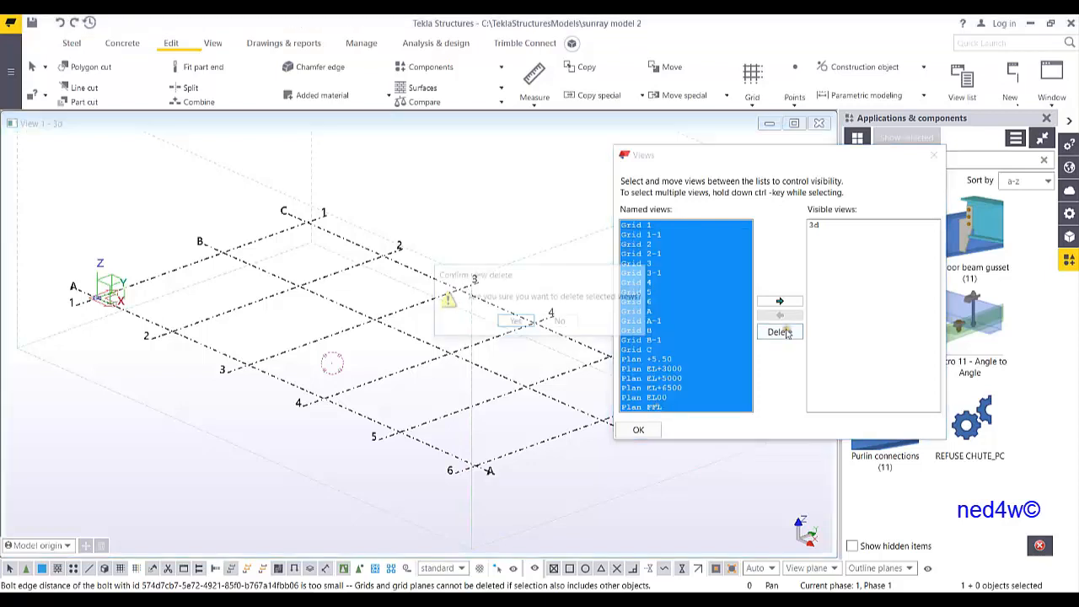
pyautogui.click(516, 323)
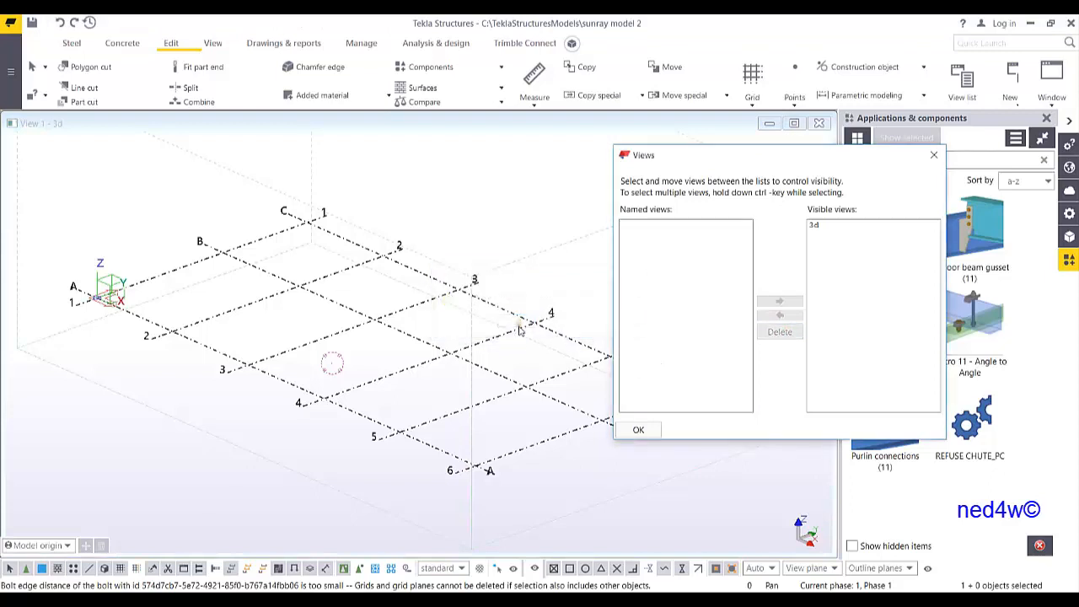
# Create all plan and elevation views along the grid lines again with the standard settings, and close the view list
pyautogui.rightClick(519, 327)
pyautogui.moveTo(598, 508)
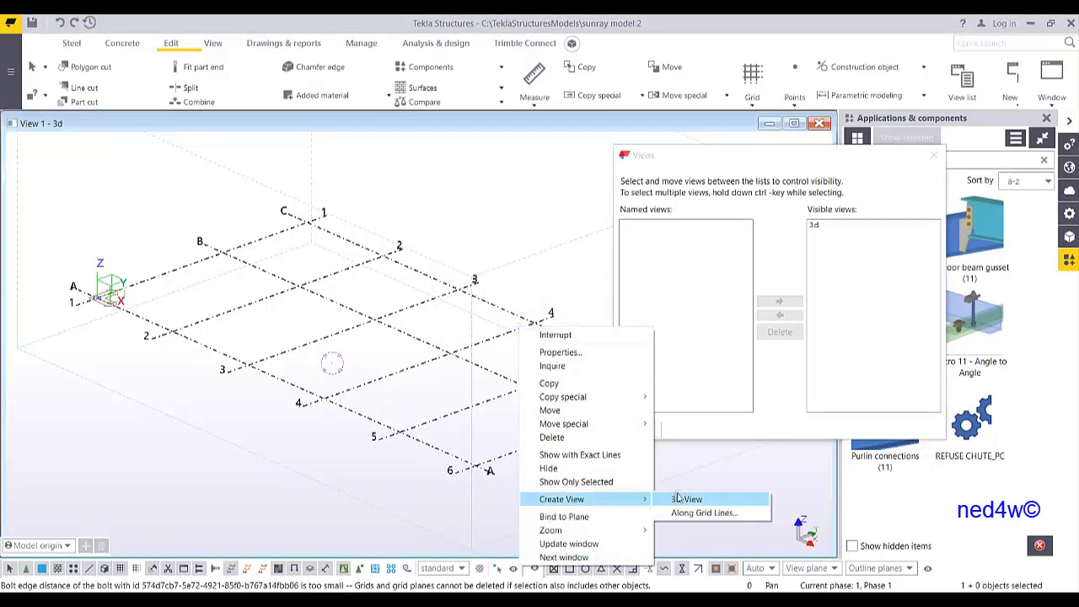
pyautogui.click(712, 515)
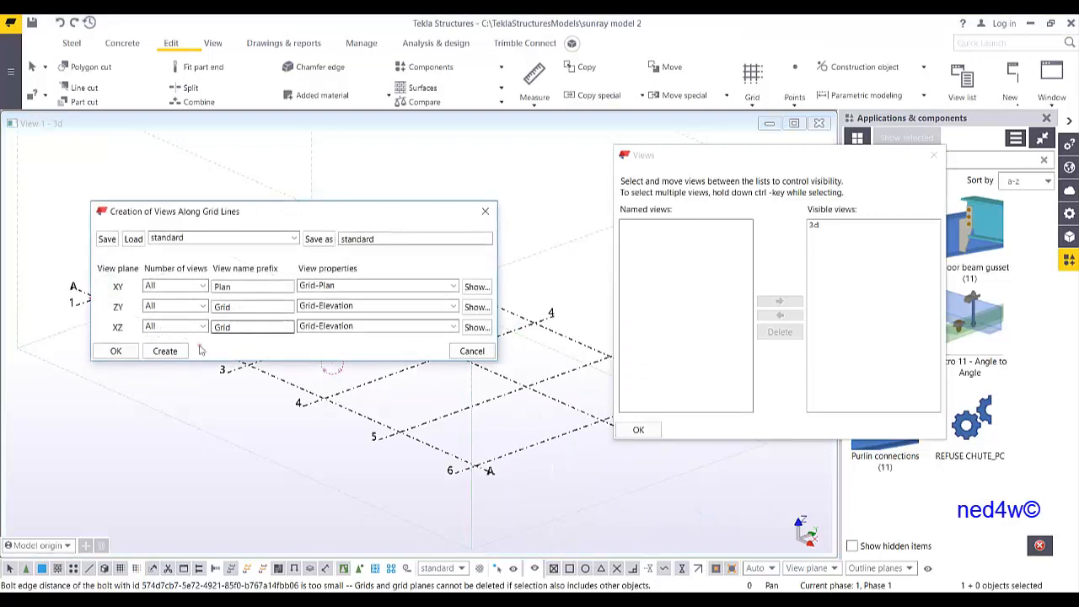
pyautogui.click(165, 351)
pyautogui.click(116, 351)
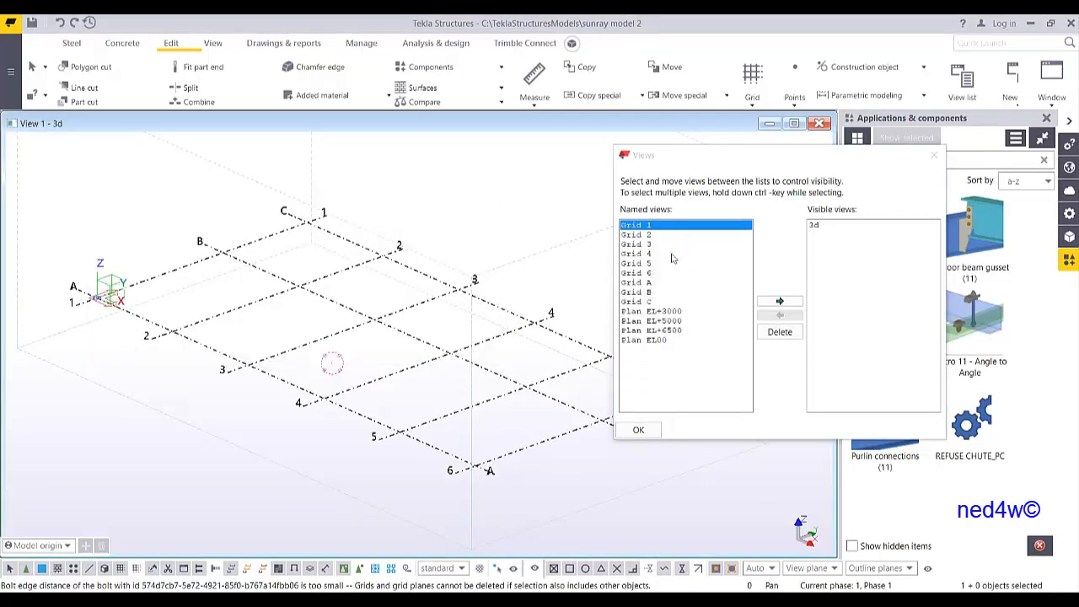
pyautogui.click(932, 156)
# Examine the enlarged grid in the 3D view, ending on the grid line 1 side with its A, B and C intersections
pyautogui.moveTo(610, 386); pyautogui.dragTo(519, 350, button='middle')
pyautogui.scroll(5, 453, 392)
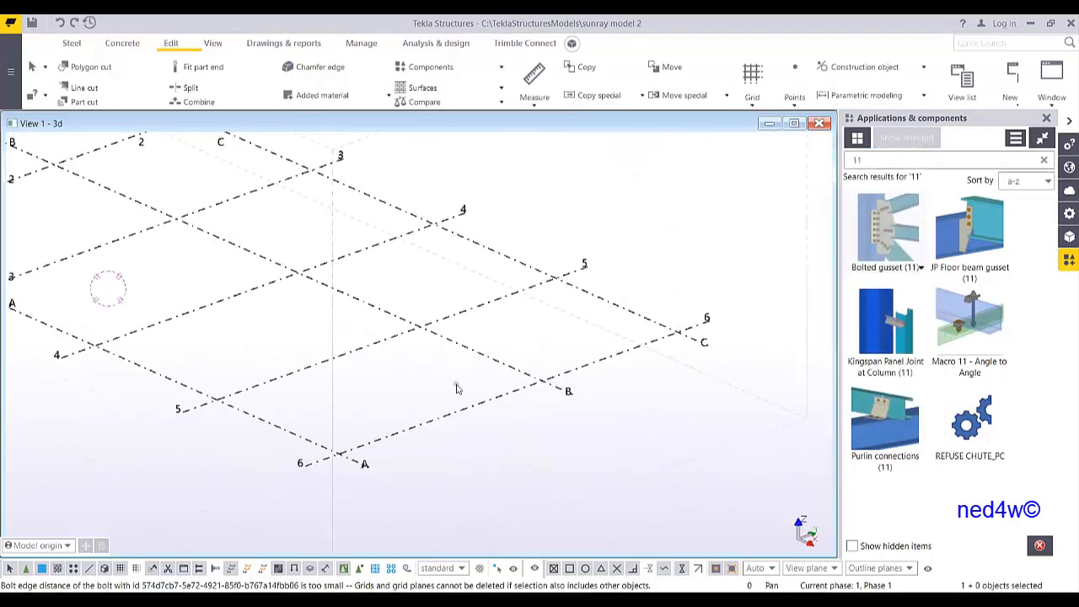
pyautogui.scroll(-2, 458, 389)
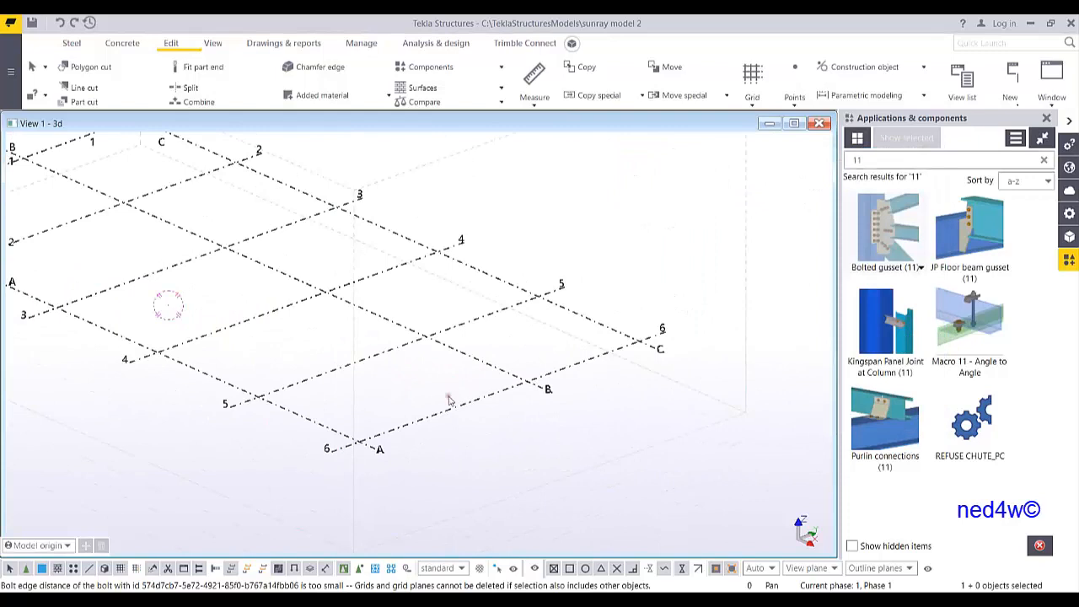
pyautogui.scroll(-2, 457, 433)
pyautogui.keyDown('ctrl'); pyautogui.moveTo(415, 435); pyautogui.dragTo(573, 421, button='middle'); pyautogui.keyUp('ctrl')
pyautogui.moveTo(160, 446); pyautogui.dragTo(386, 379, button='middle')
pyautogui.scroll(5, 384, 383)
pyautogui.scroll(-2, 362, 404)
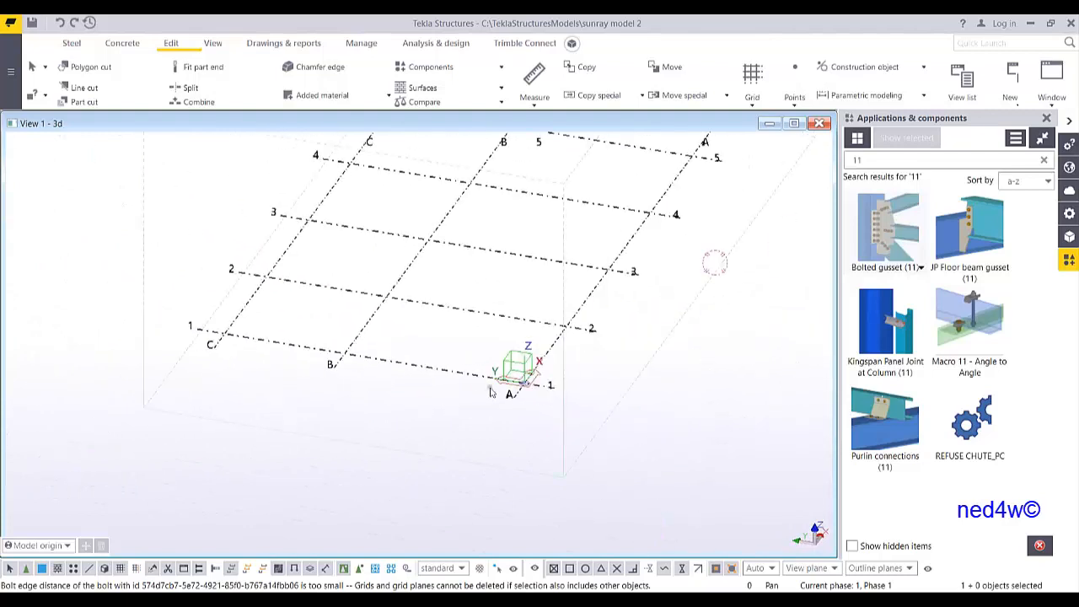
pyautogui.moveTo(490, 388); pyautogui.dragTo(488, 398, button='middle')
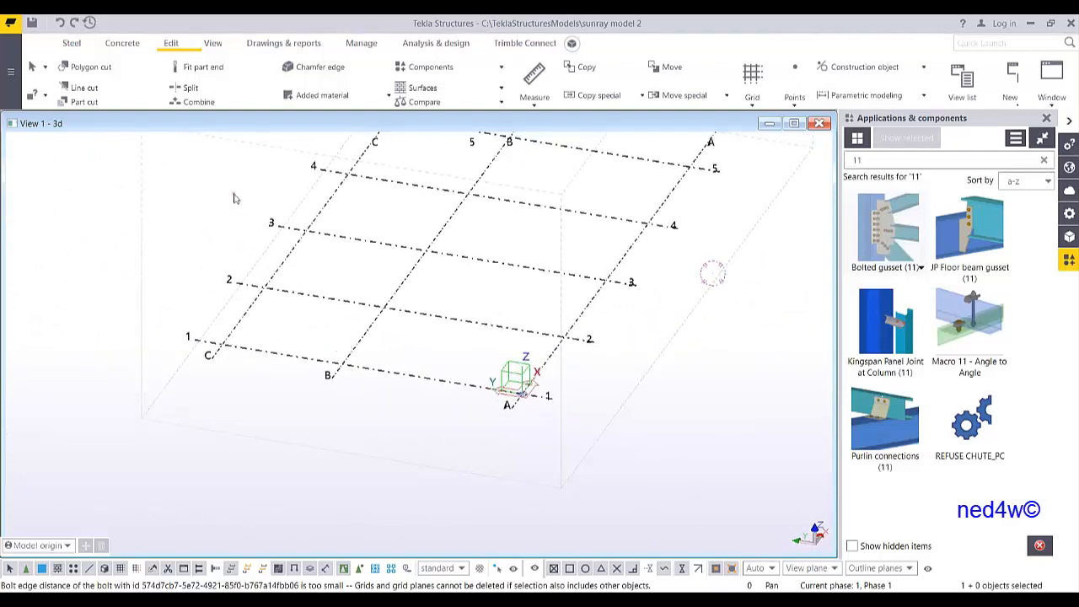
pyautogui.moveTo(328, 299); pyautogui.dragTo(329, 342, button='middle')
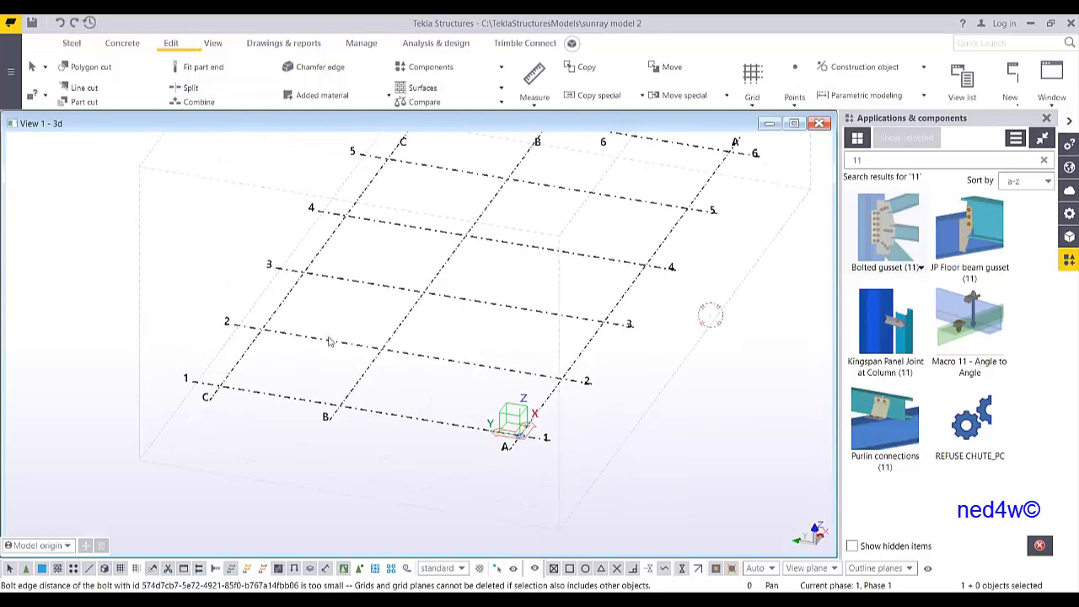
pyautogui.scroll(3, 383, 341)
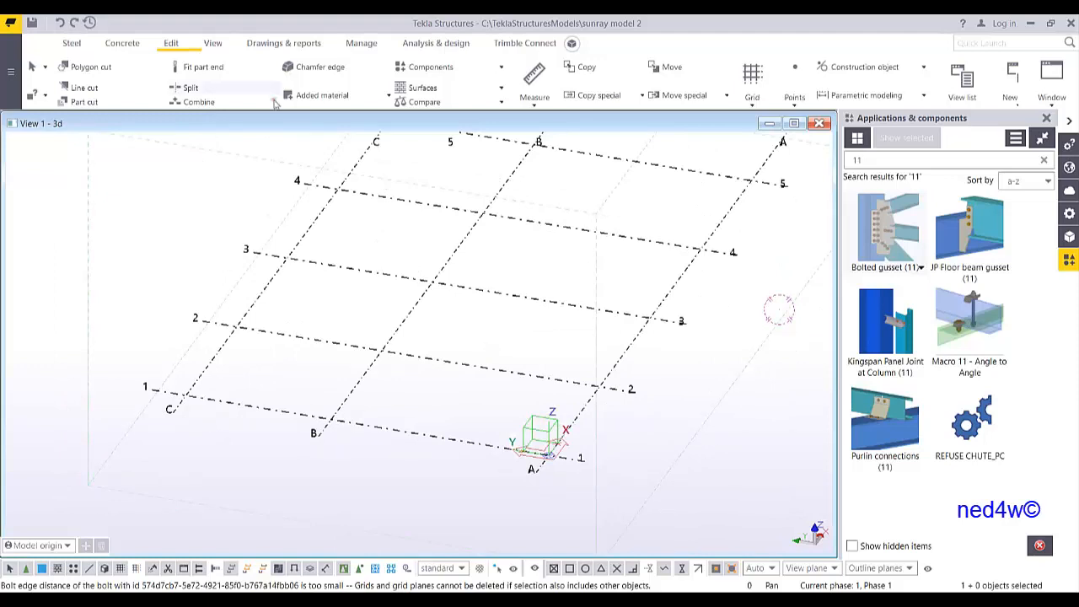
# Start a steel column and set its class to 10, top level to 3000 mm and bottom level to 0 mm
pyautogui.click(72, 45)
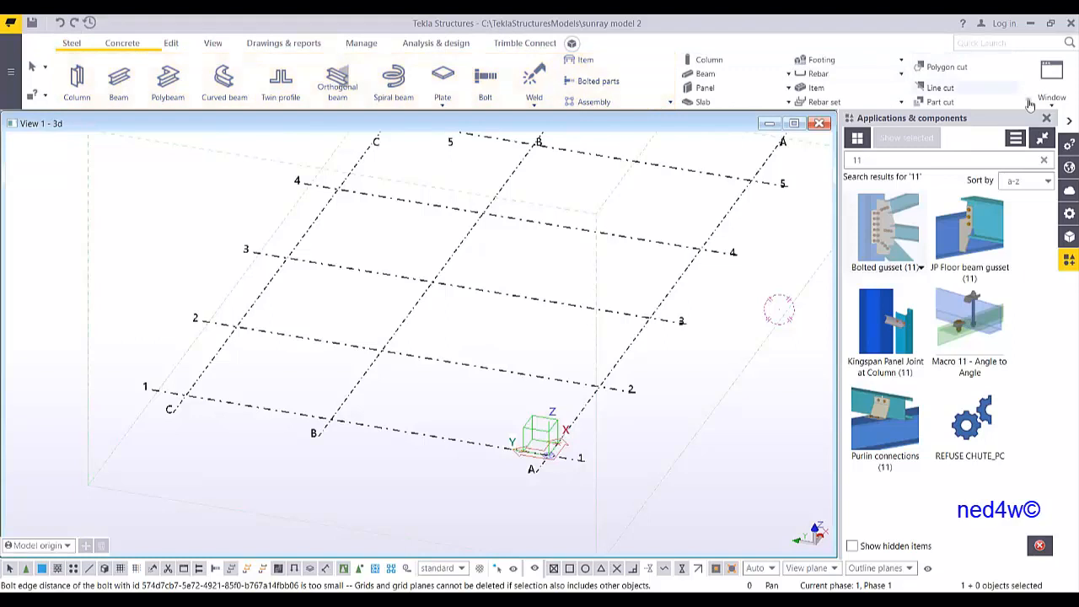
pyautogui.click(1046, 118)
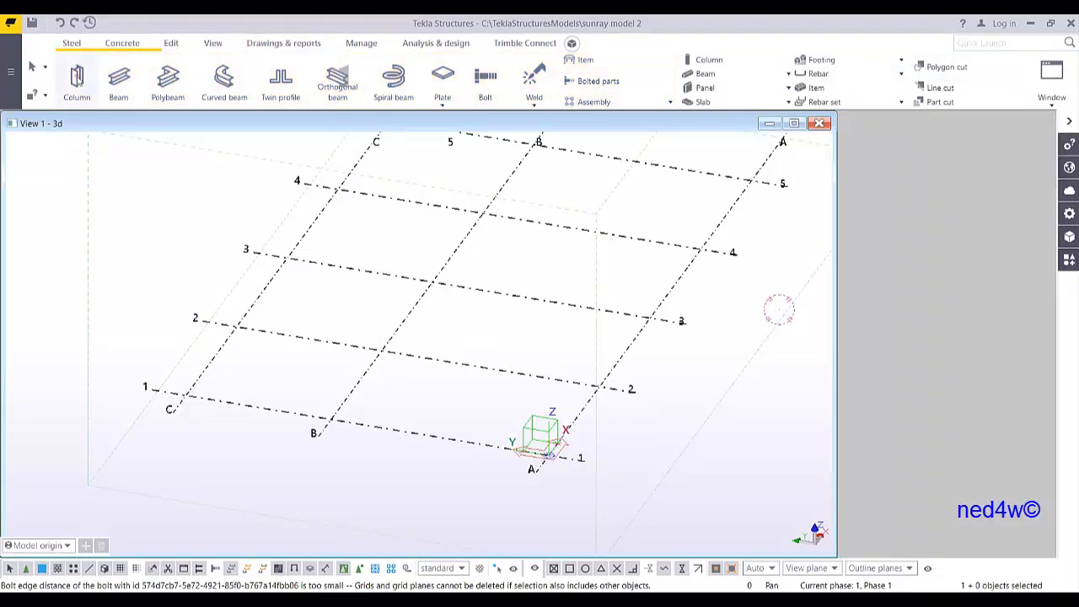
pyautogui.click(77, 77)
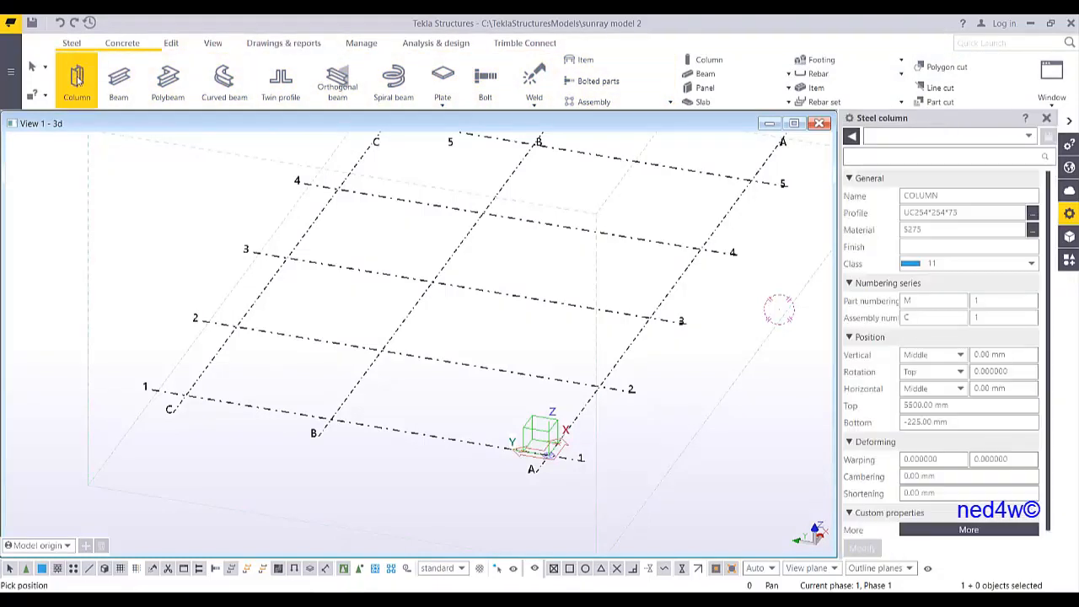
pyautogui.click(985, 213)
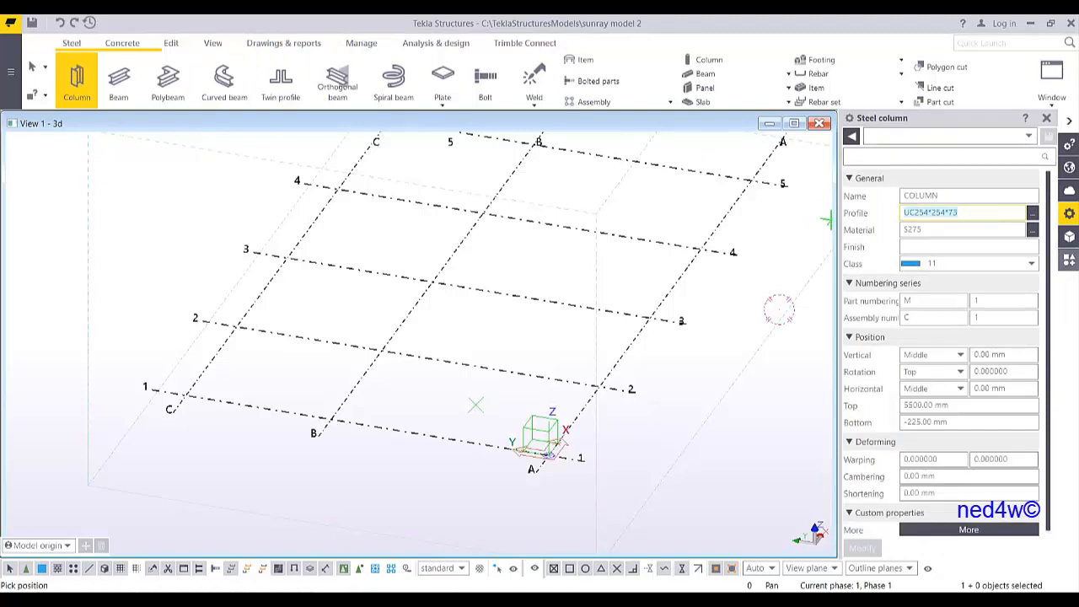
pyautogui.click(942, 264)
pyautogui.click(931, 439)
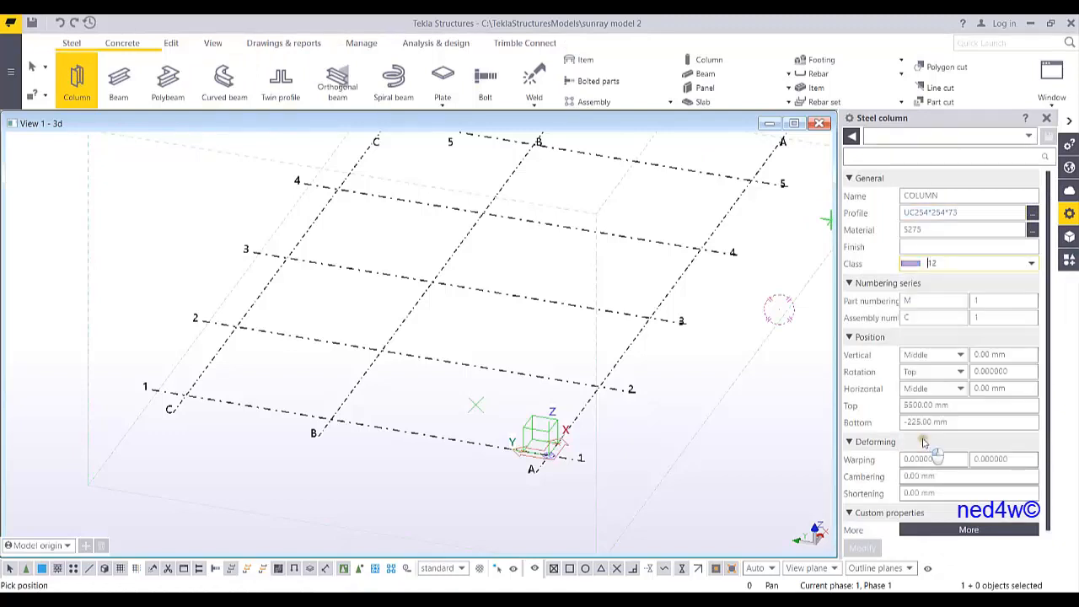
pyautogui.click(928, 263)
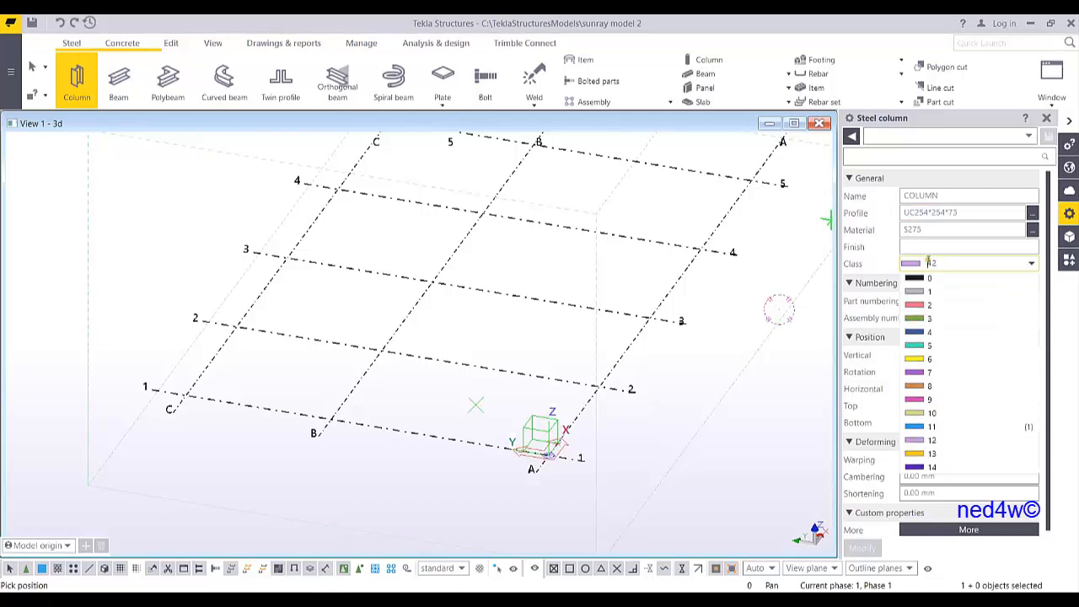
pyautogui.click(918, 415)
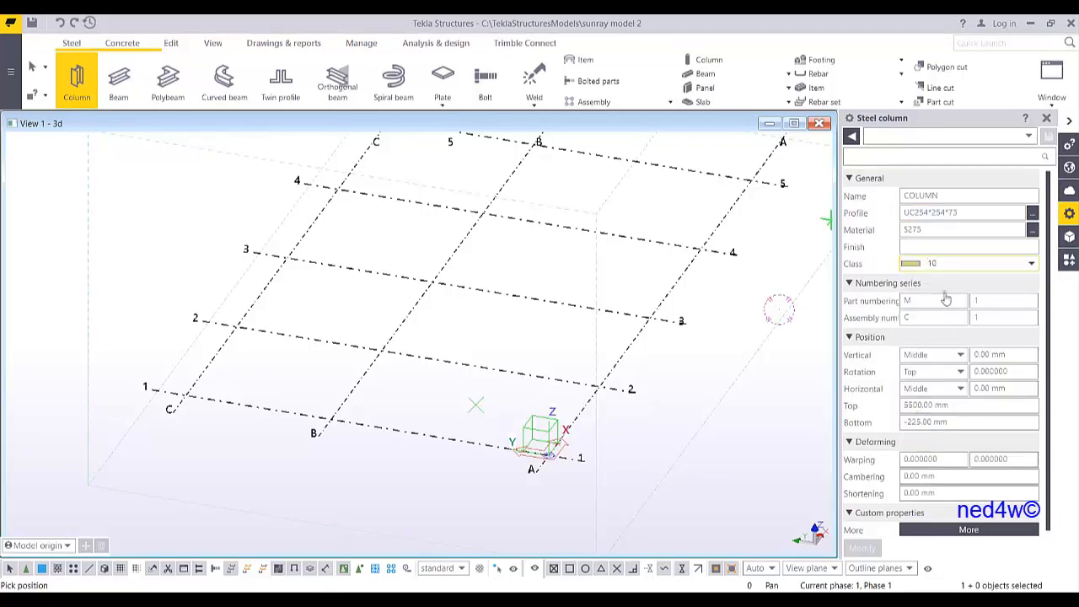
pyautogui.click(925, 404)
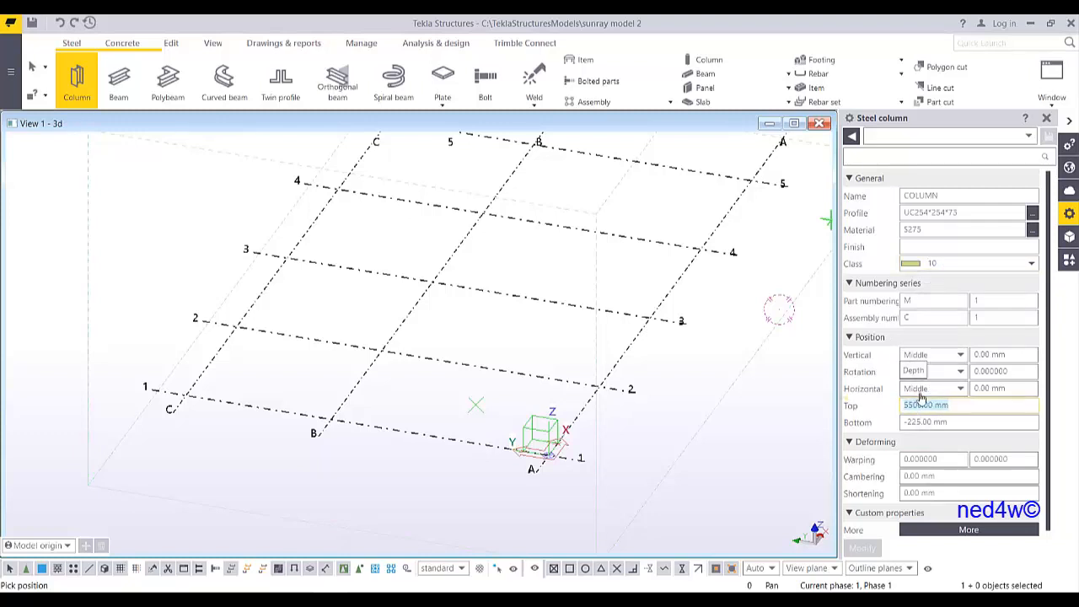
pyautogui.write('3000')
pyautogui.press('Tab')
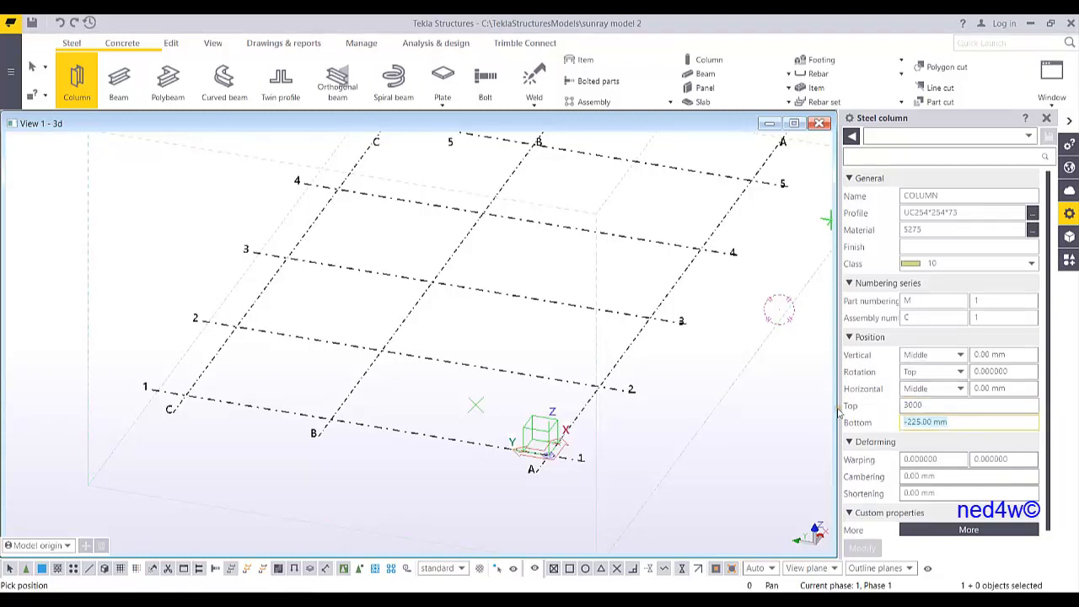
pyautogui.write('0')
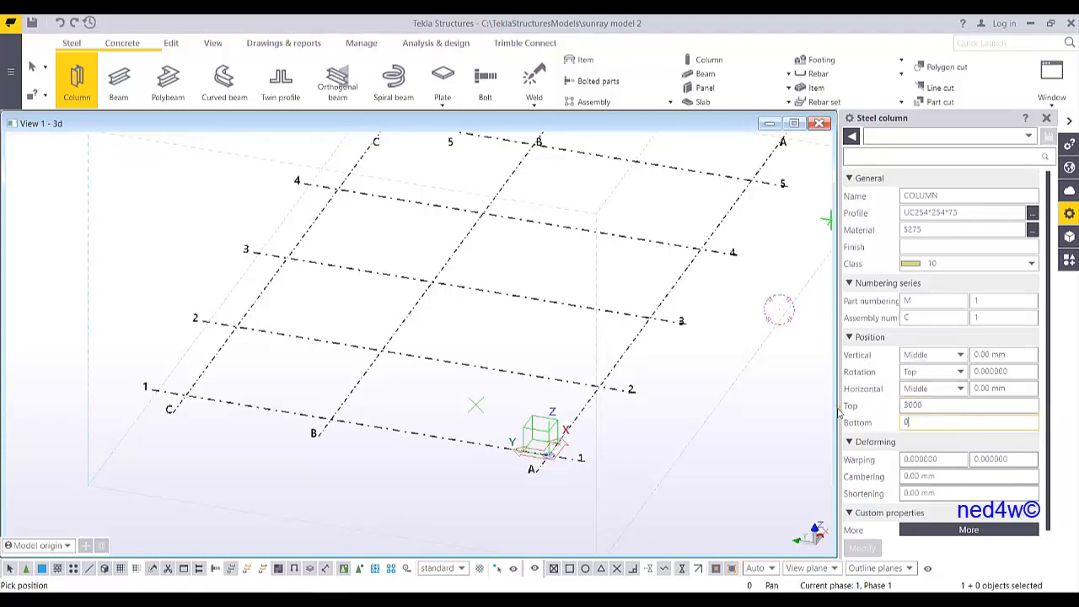
# Place steel columns where grid line 1 crosses grid lines A, B and C
pyautogui.click(546, 456)
pyautogui.click(329, 419)
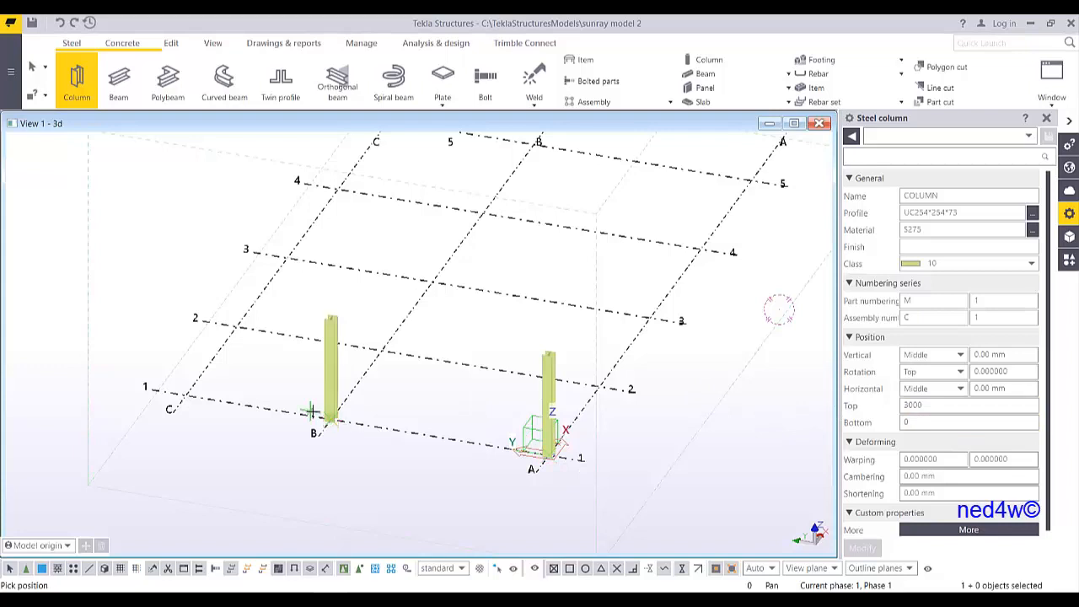
pyautogui.click(184, 395)
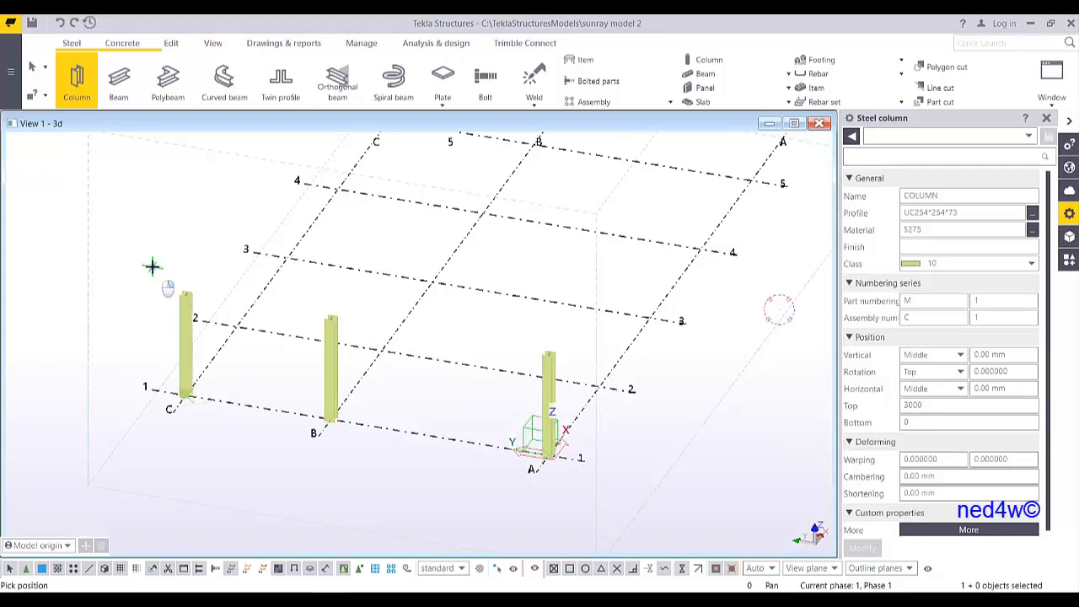
pyautogui.press('Escape')
# Set the rotation of all three columns on grid line 1 to Front
pyautogui.click(184, 305)
pyautogui.keyDown('ctrl'); pyautogui.click(331, 363); pyautogui.keyUp('ctrl')
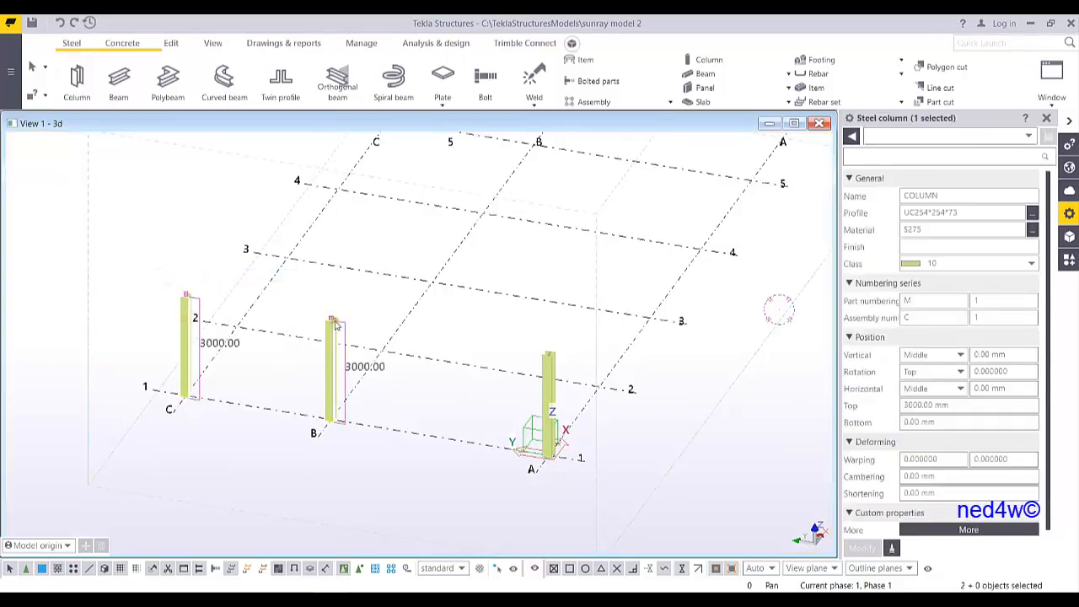
pyautogui.keyDown('ctrl'); pyautogui.click(548, 379); pyautogui.keyUp('ctrl')
pyautogui.click(930, 375)
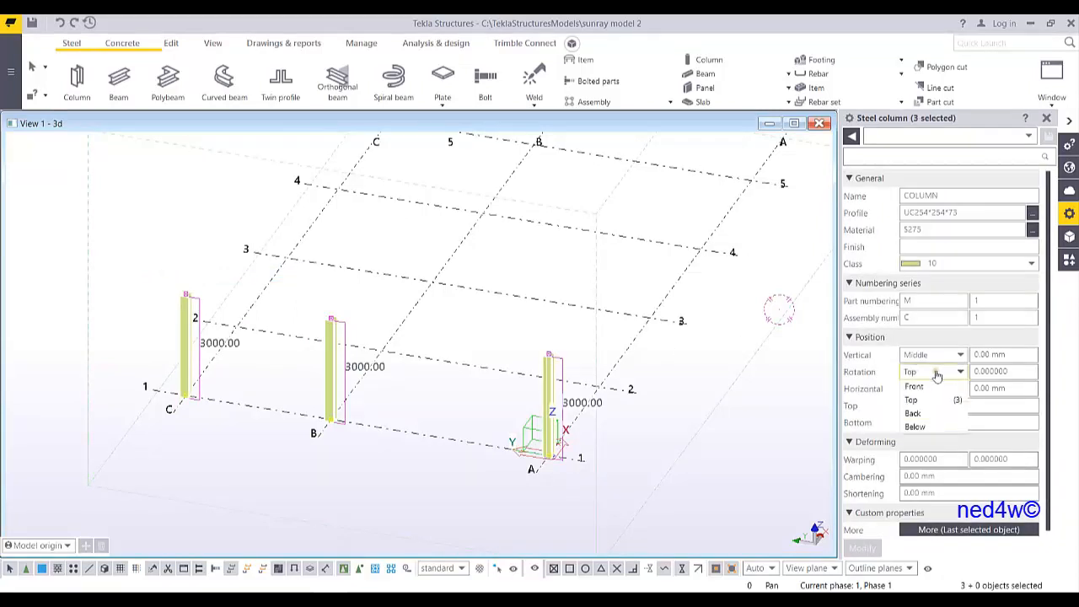
pyautogui.click(923, 391)
pyautogui.middleClick(923, 391)
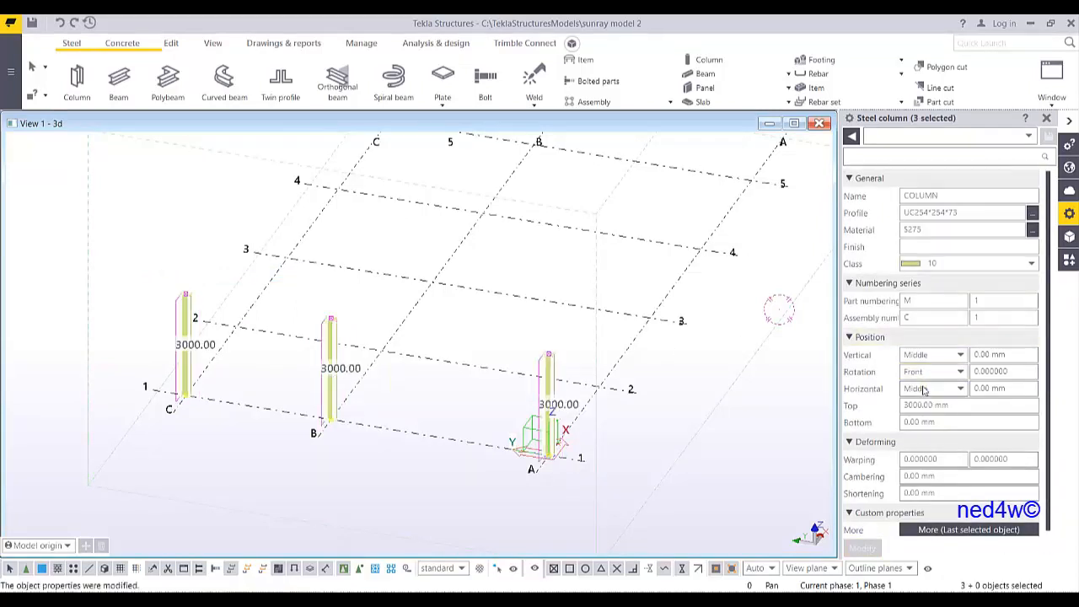
pyautogui.click(489, 308)
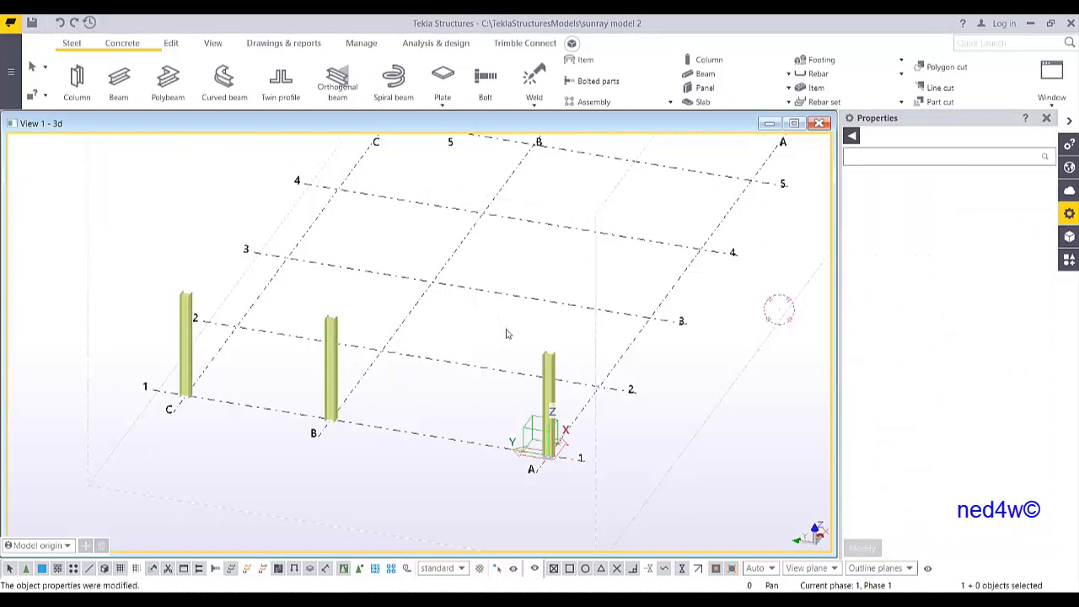
# Change the profile of the columns at A-1 and B-1 to UC305*305*118
pyautogui.moveTo(352, 379); pyautogui.dragTo(400, 374, button='middle')
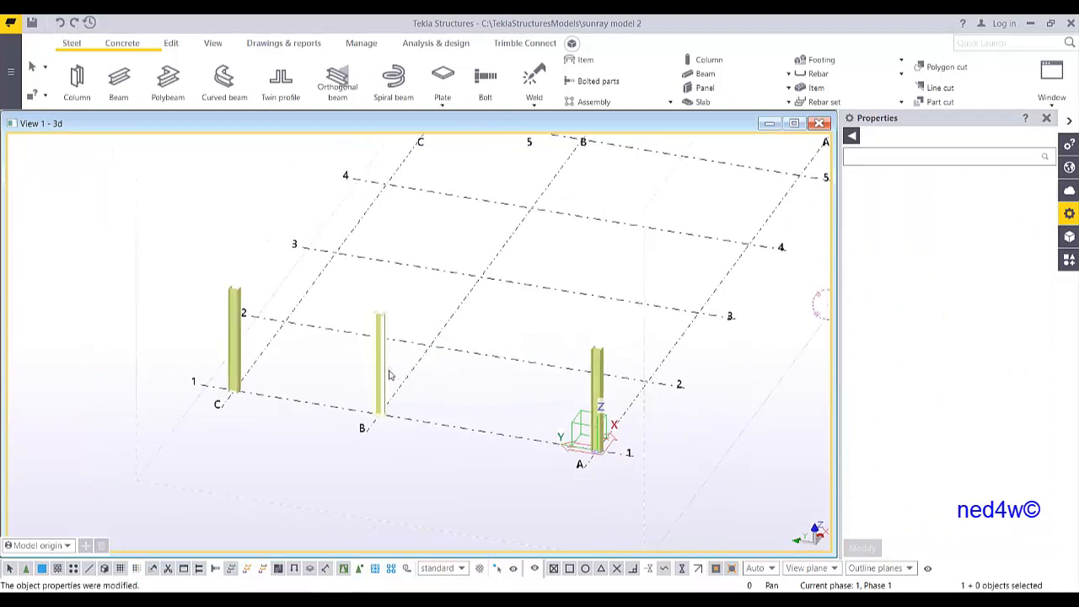
pyautogui.click(605, 384)
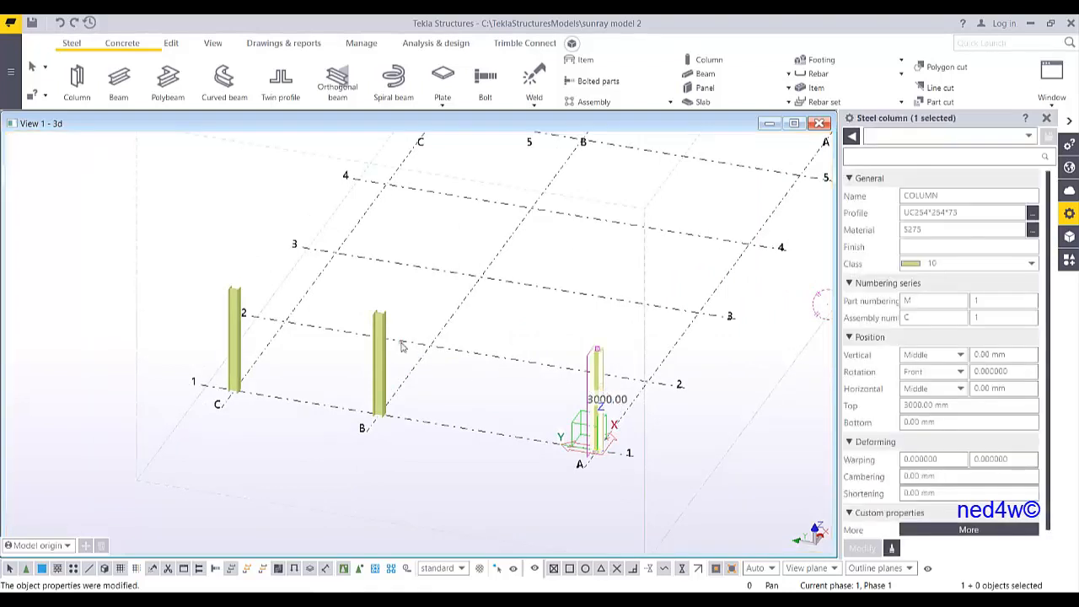
pyautogui.keyDown('ctrl'); pyautogui.click(380, 360); pyautogui.keyUp('ctrl')
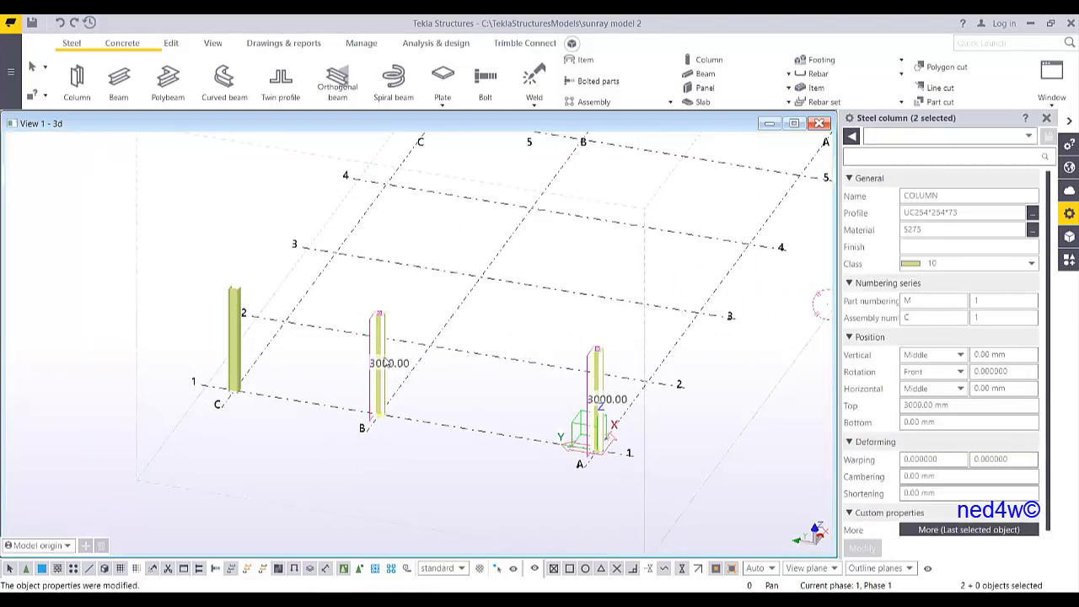
pyautogui.click(1030, 215)
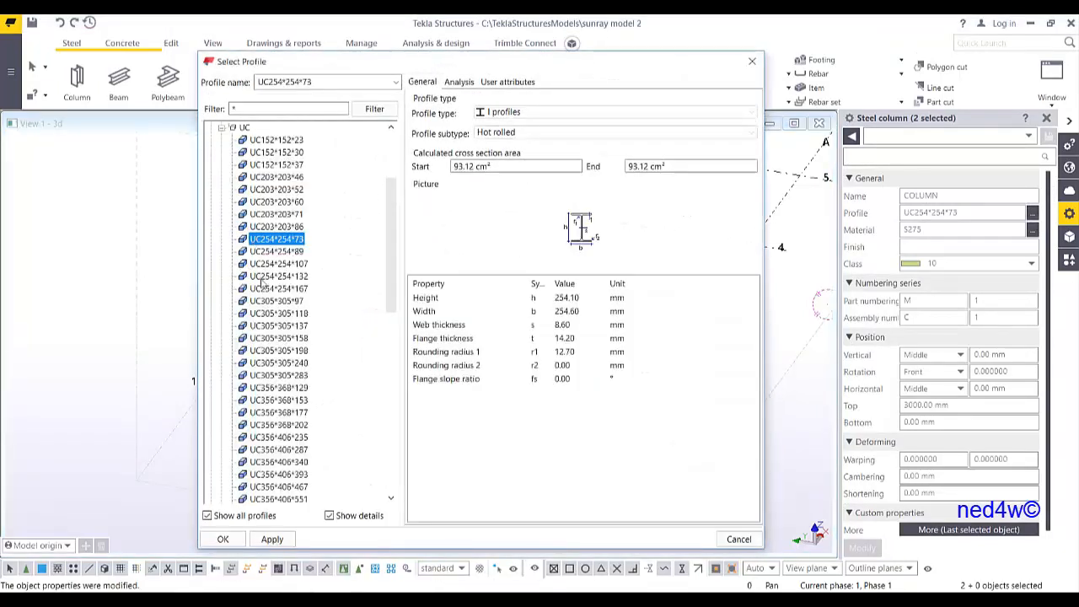
pyautogui.doubleClick(292, 314)
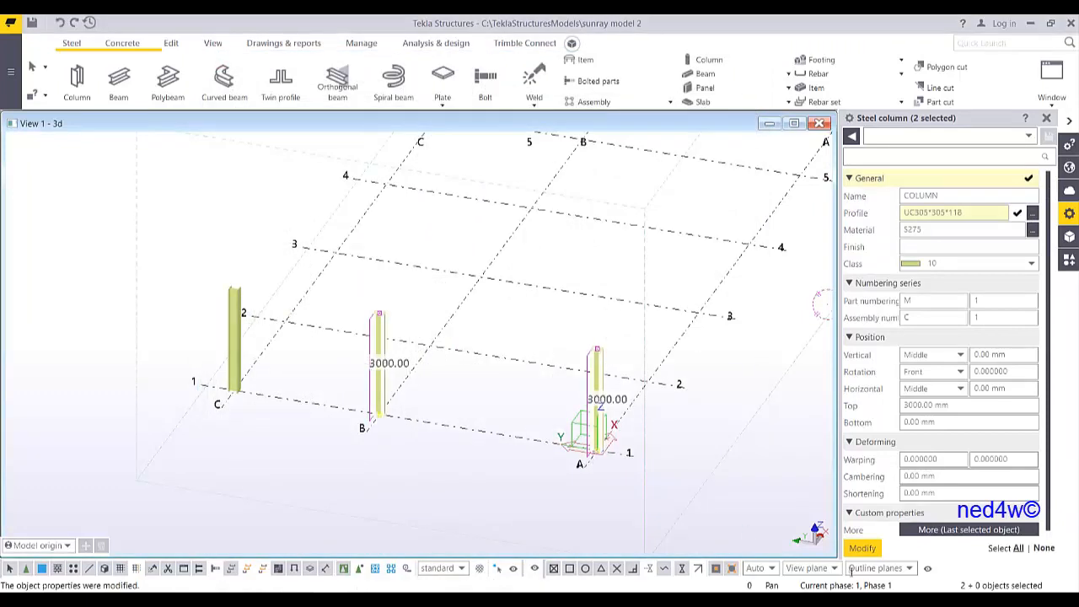
pyautogui.click(861, 548)
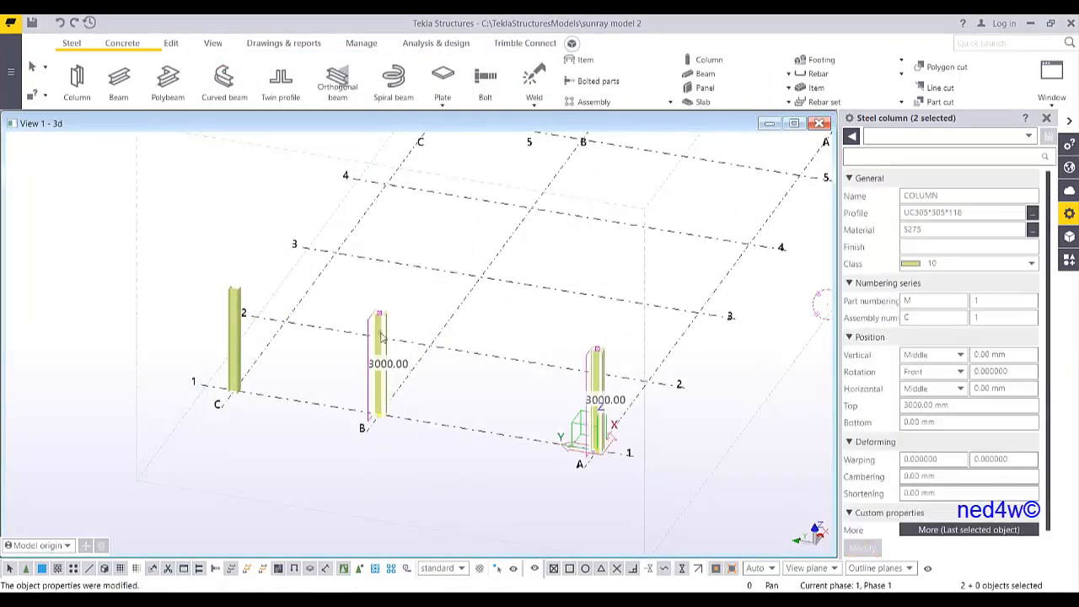
# Set the top level of the column at A-1 to 5000 mm
pyautogui.click(600, 389)
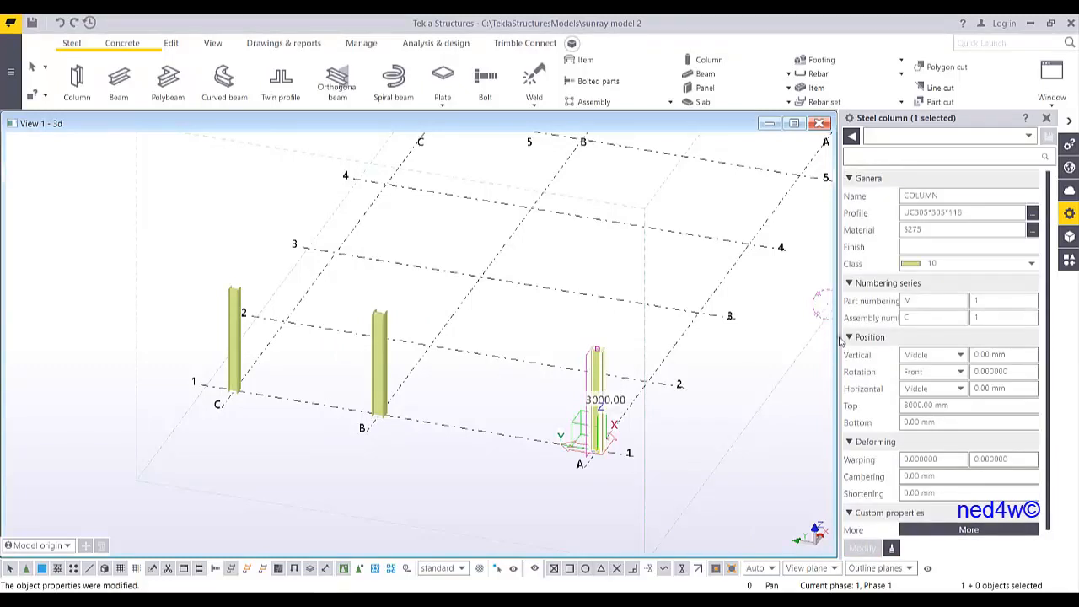
pyautogui.click(868, 409)
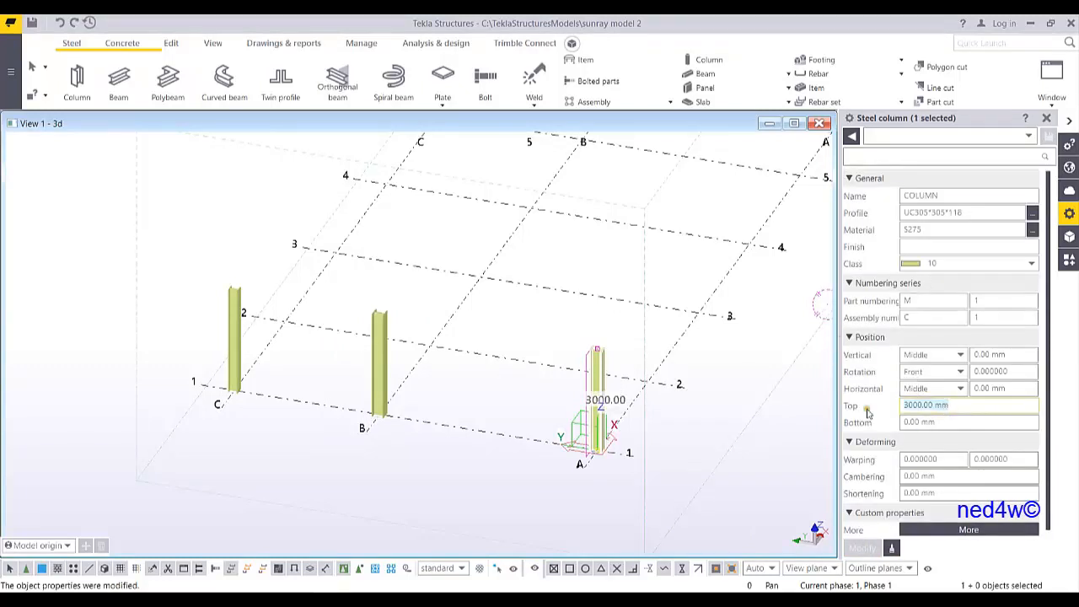
pyautogui.write('5000')
pyautogui.press('Return')
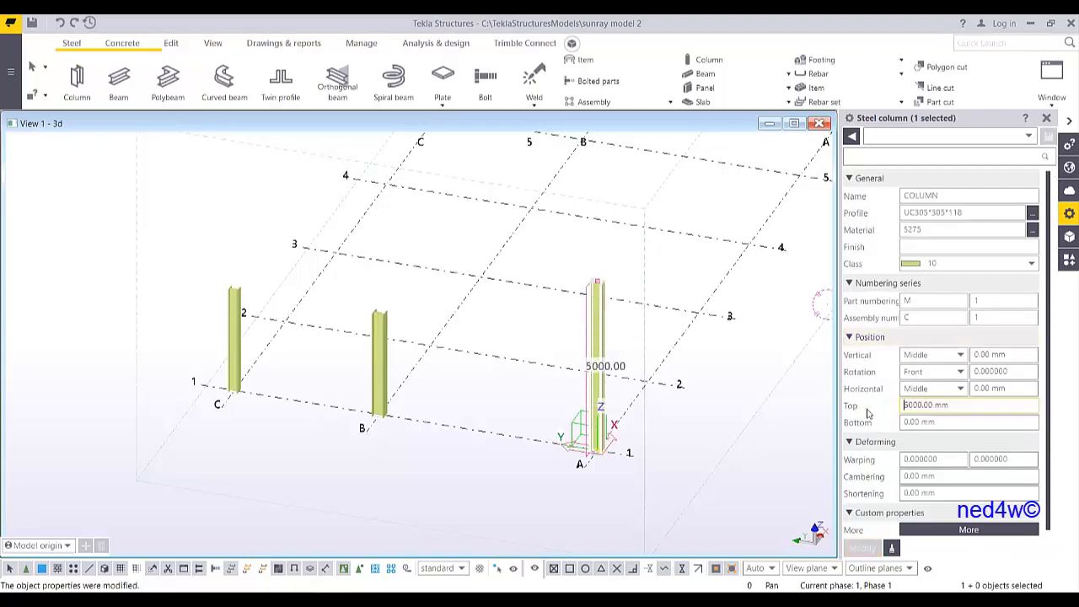
# Set the top level of the column at B-1 to 6500 mm
pyautogui.click(378, 362)
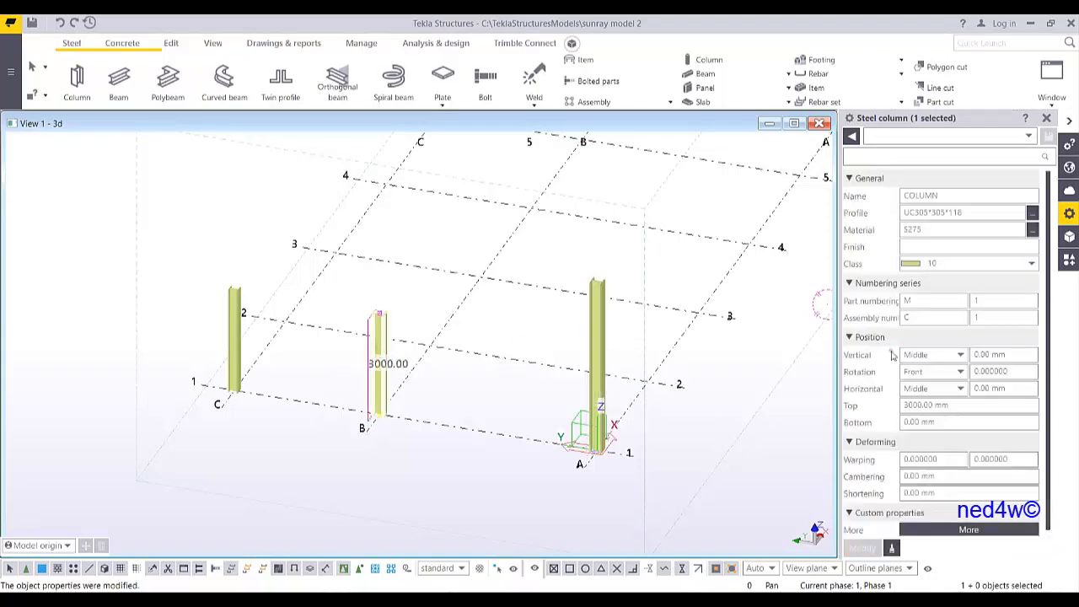
pyautogui.click(865, 411)
pyautogui.write('65')
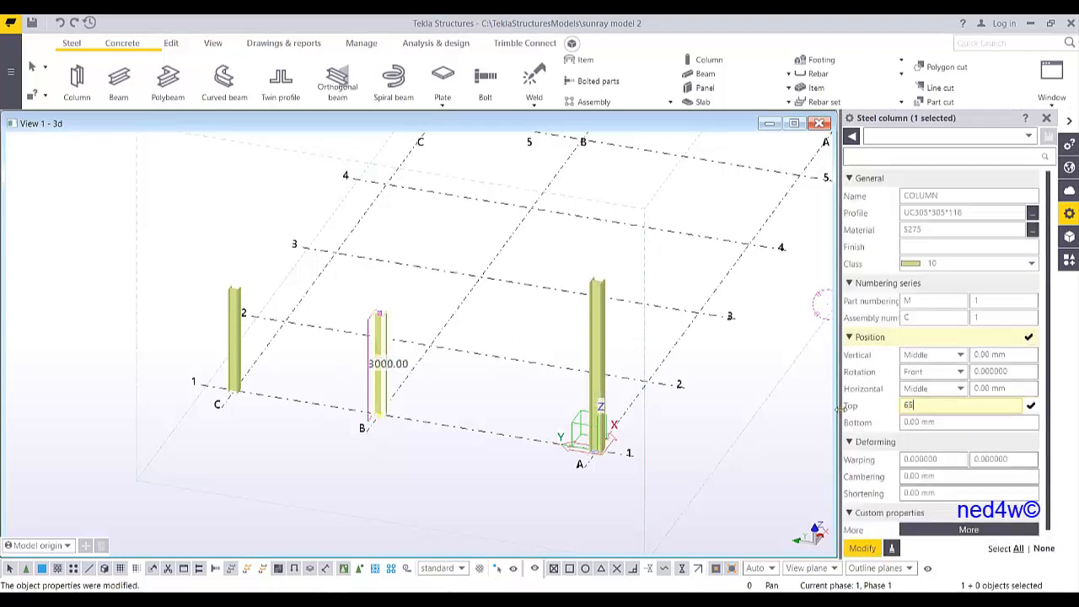
pyautogui.write('00')
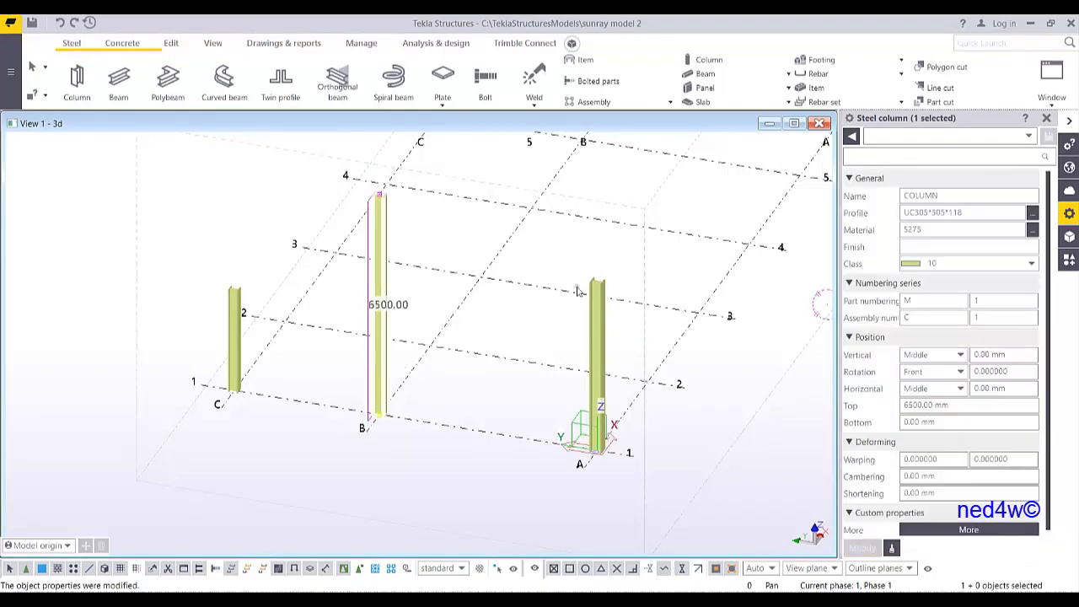
pyautogui.press('Return')
pyautogui.click(462, 252)
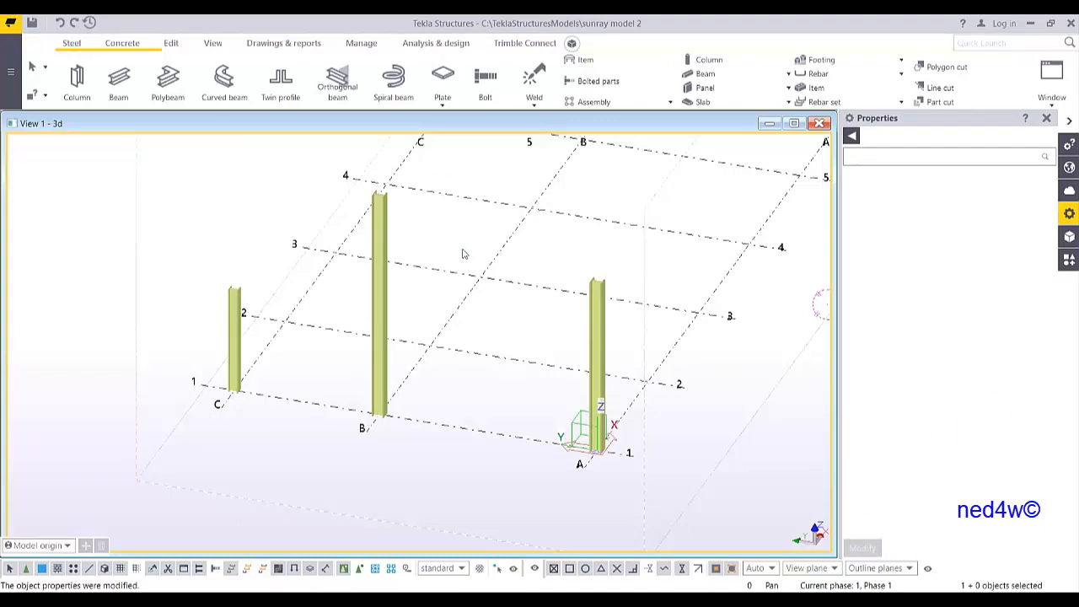
# Start a steel beam and choose UB305*165*40 from the UB I profiles as its profile
pyautogui.click(124, 77)
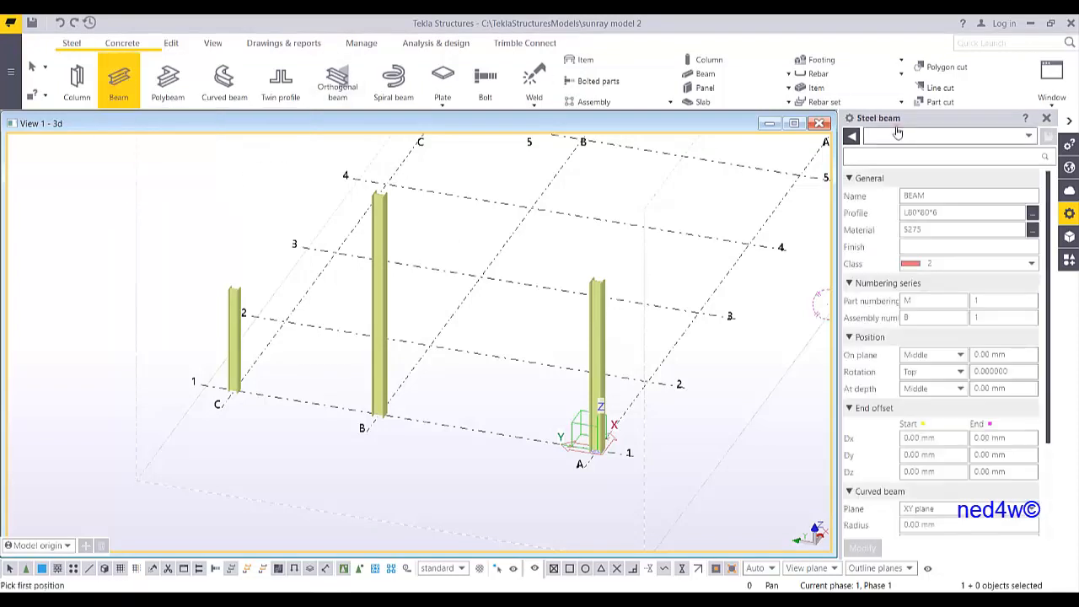
pyautogui.moveTo(961, 213); pyautogui.dragTo(807, 203)
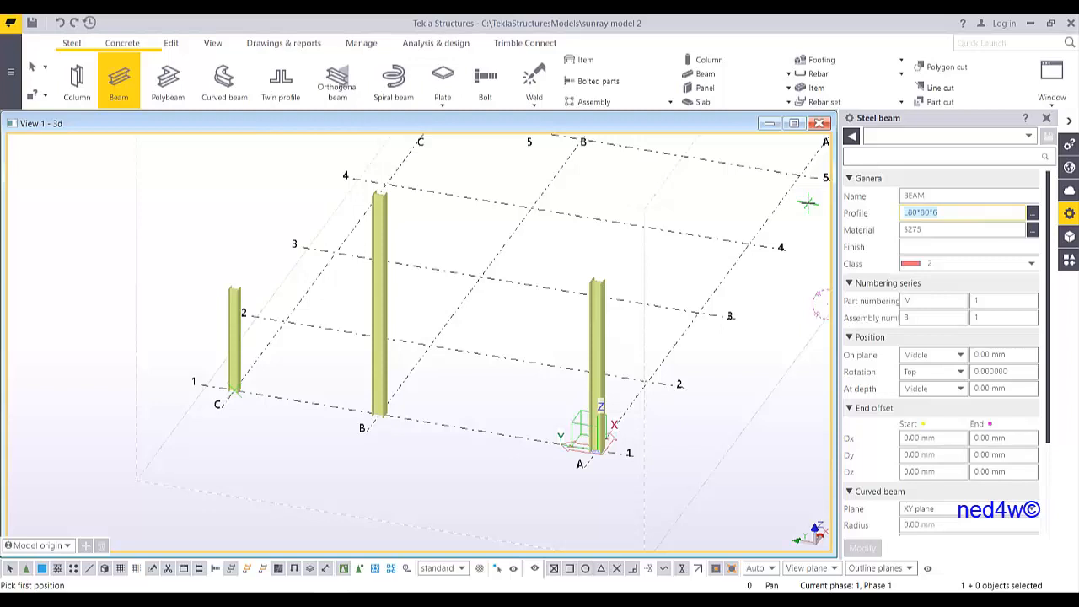
pyautogui.write('UB')
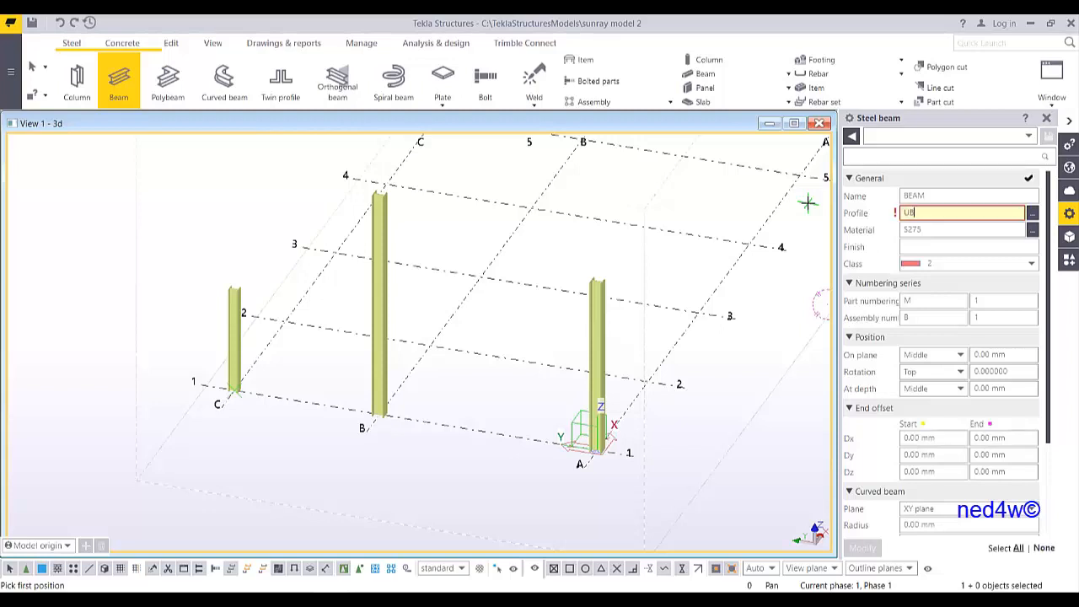
pyautogui.click(1032, 213)
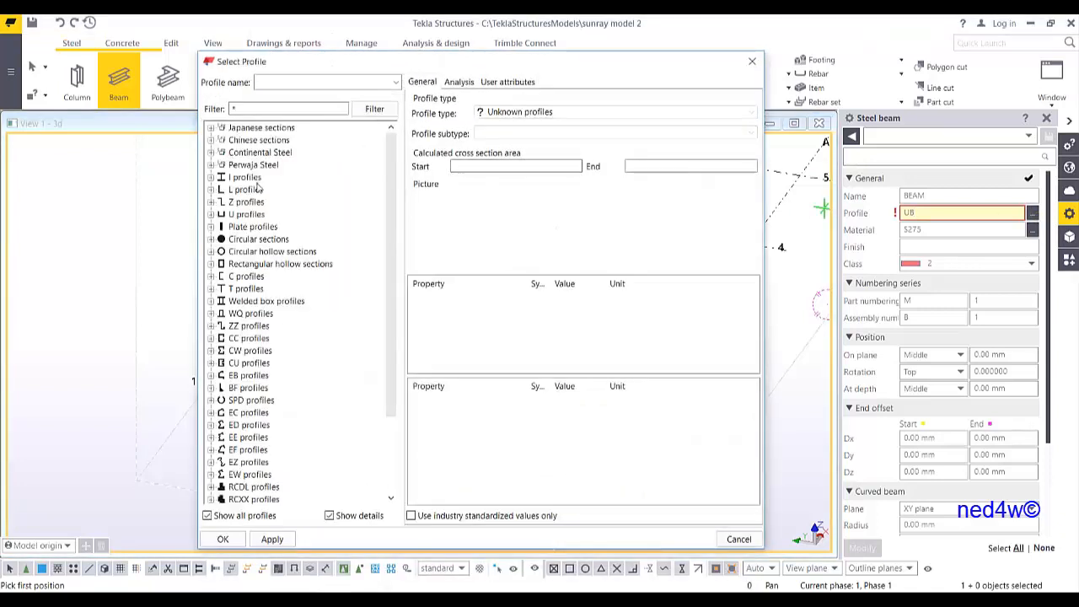
pyautogui.click(210, 177)
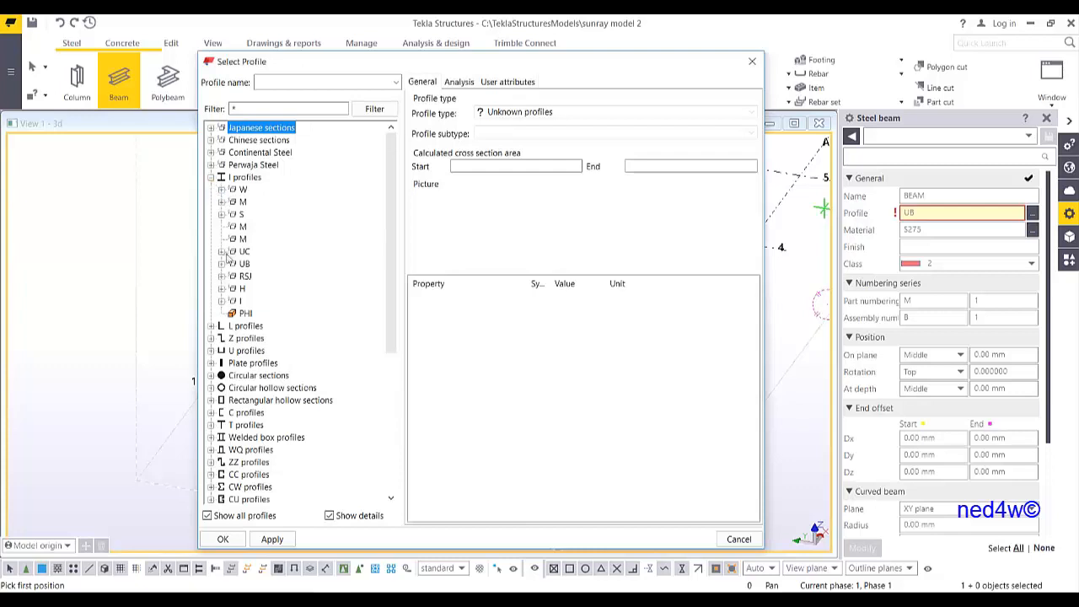
pyautogui.click(221, 264)
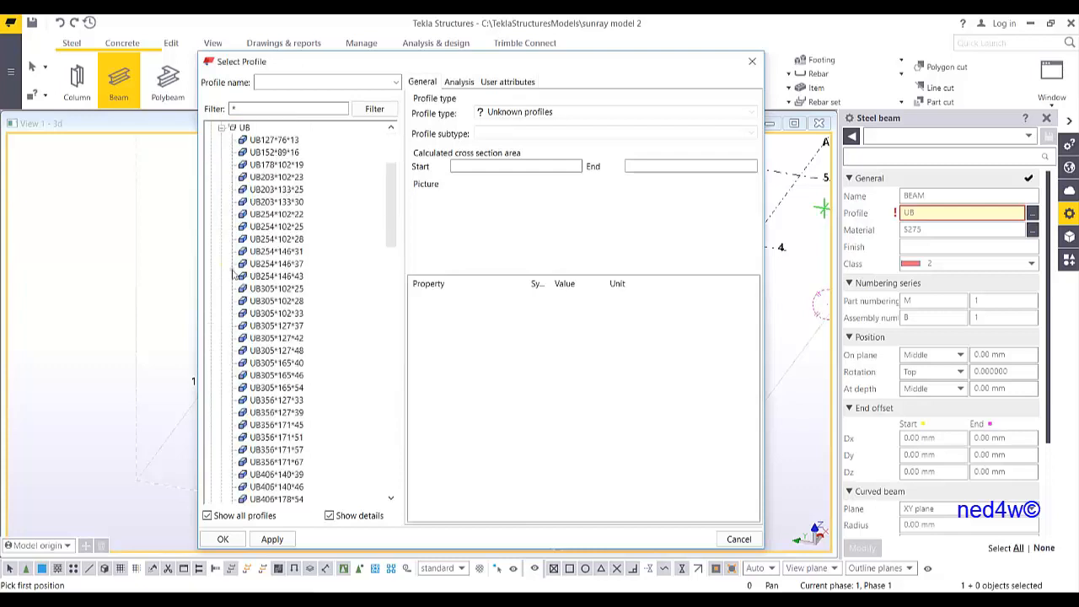
pyautogui.click(279, 365)
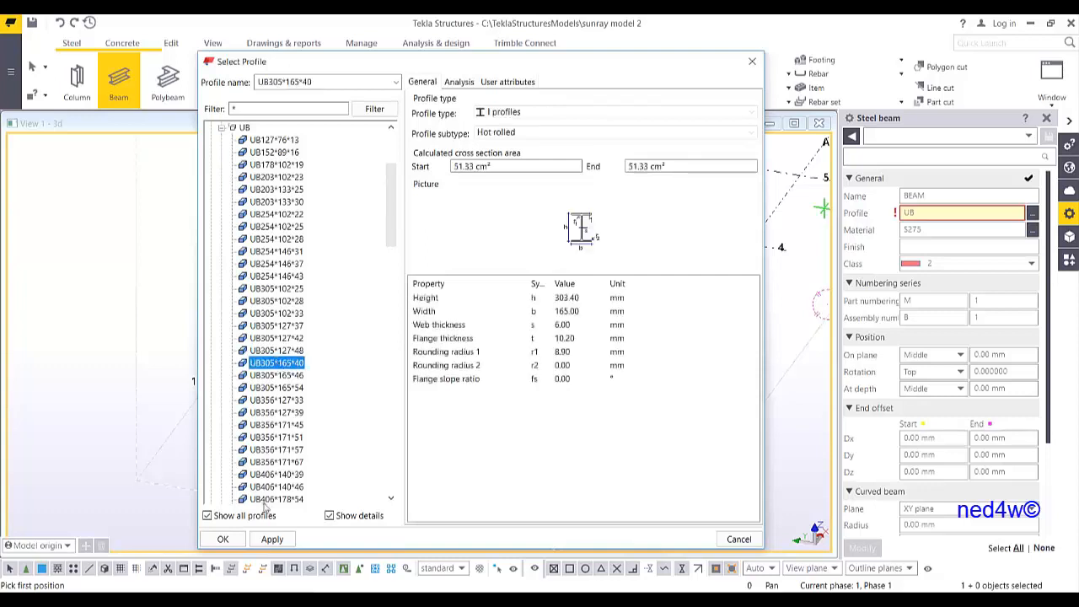
pyautogui.click(271, 539)
pyautogui.click(231, 540)
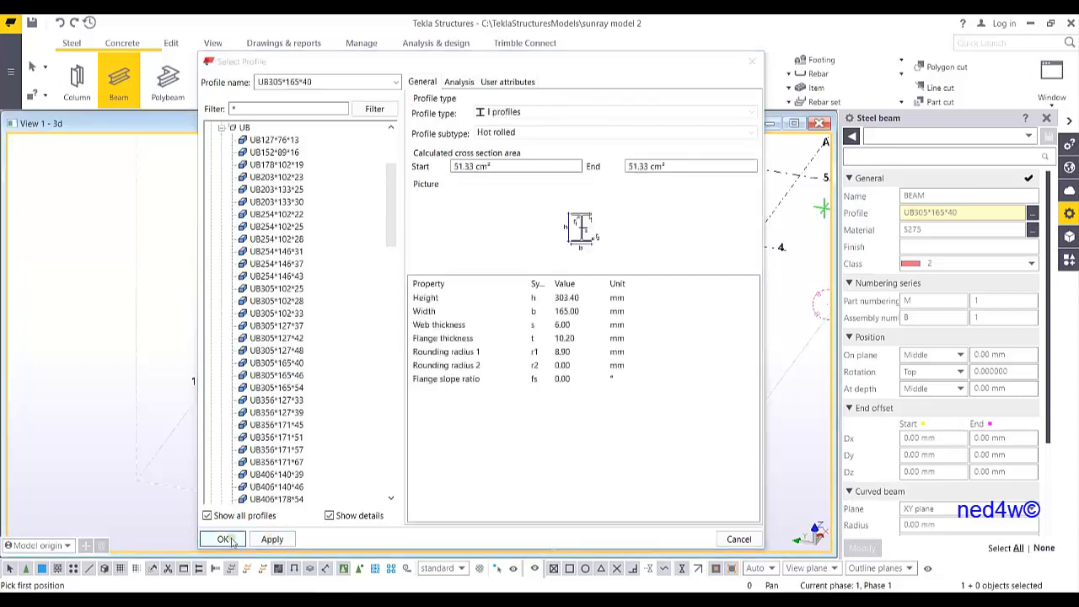
# Set the new beam's class to 12 and its At depth position to Behind
pyautogui.click(920, 263)
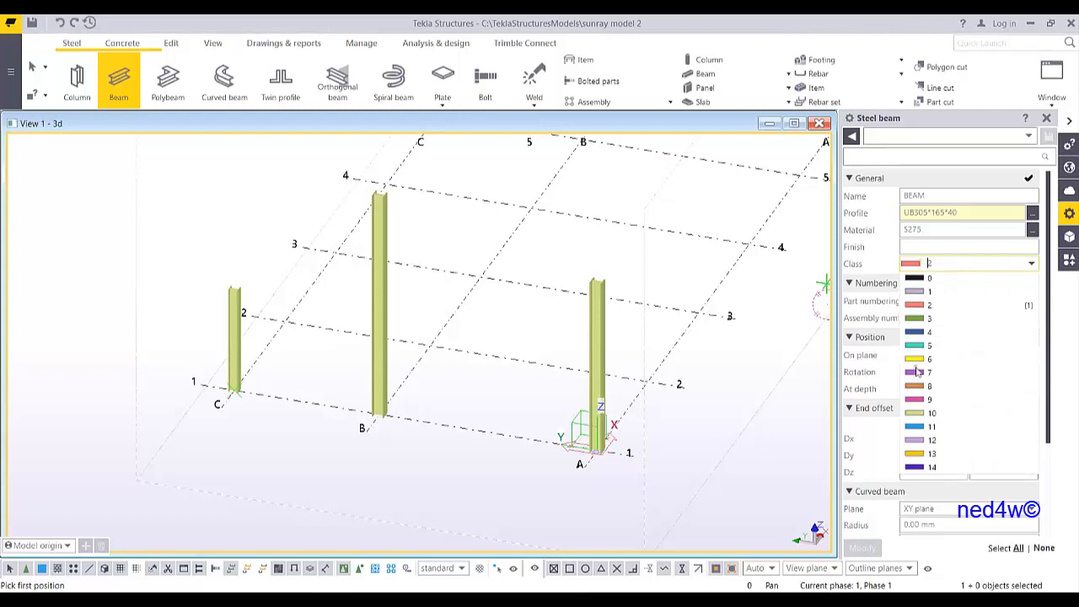
pyautogui.click(927, 439)
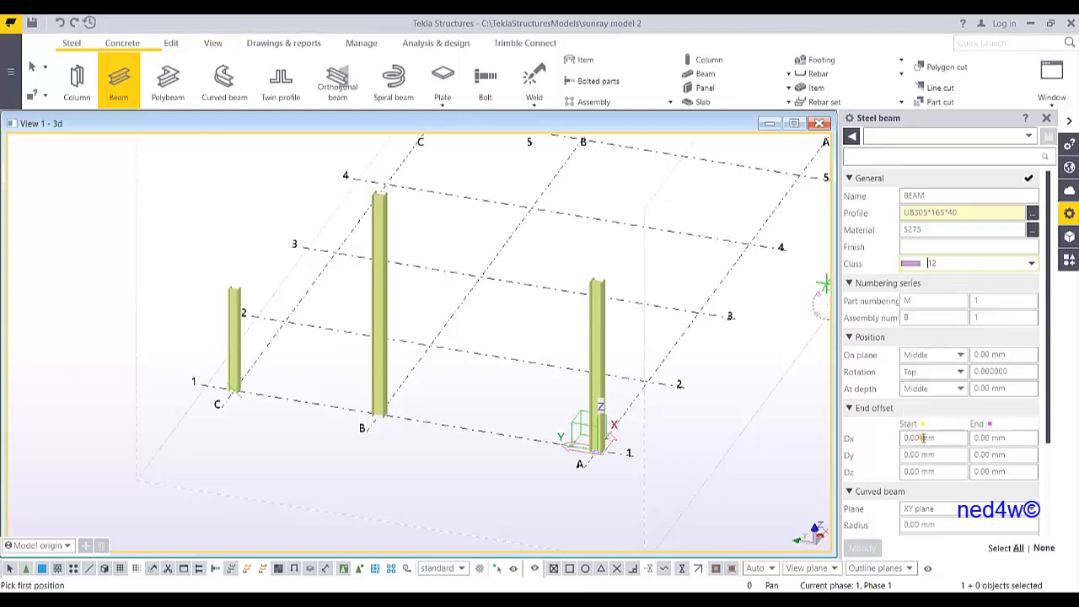
pyautogui.click(929, 390)
pyautogui.click(917, 429)
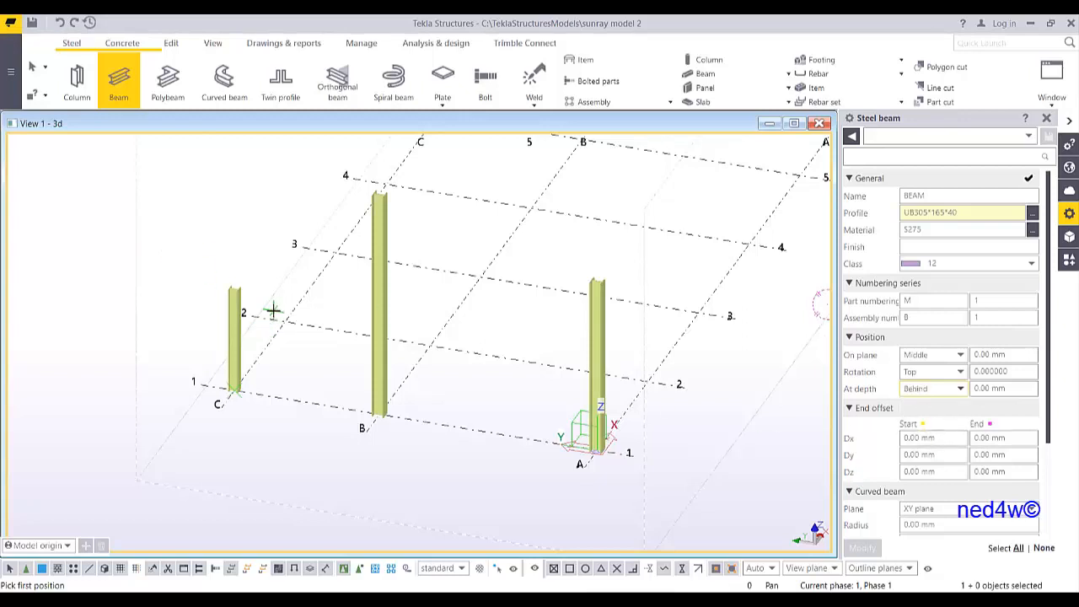
# Place a level beam from the top of the column at C-1 to the column at B-1
pyautogui.click(234, 288)
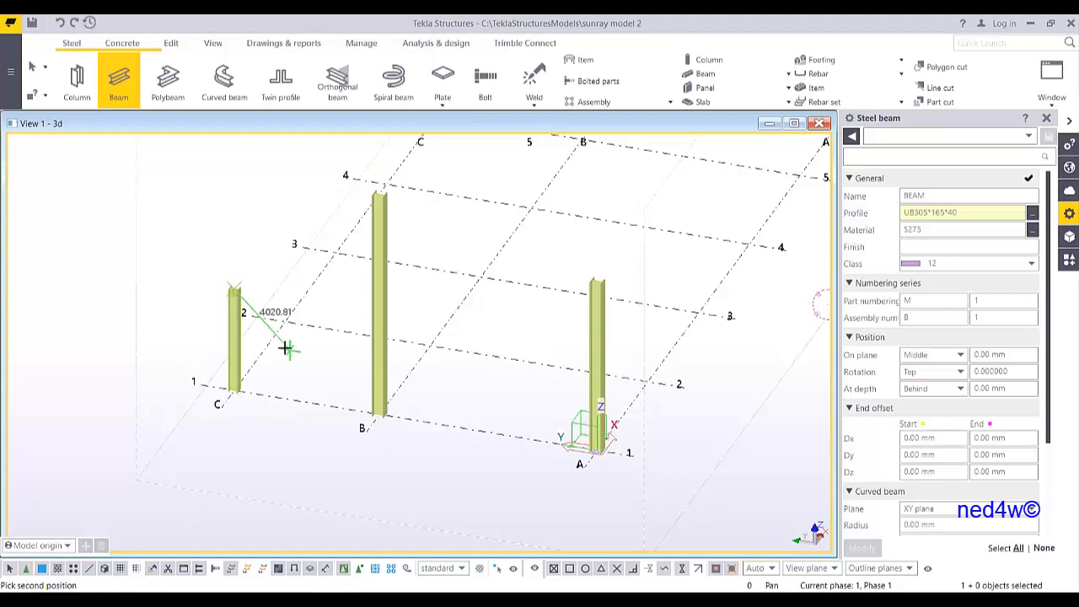
pyautogui.scroll(4, 373, 308)
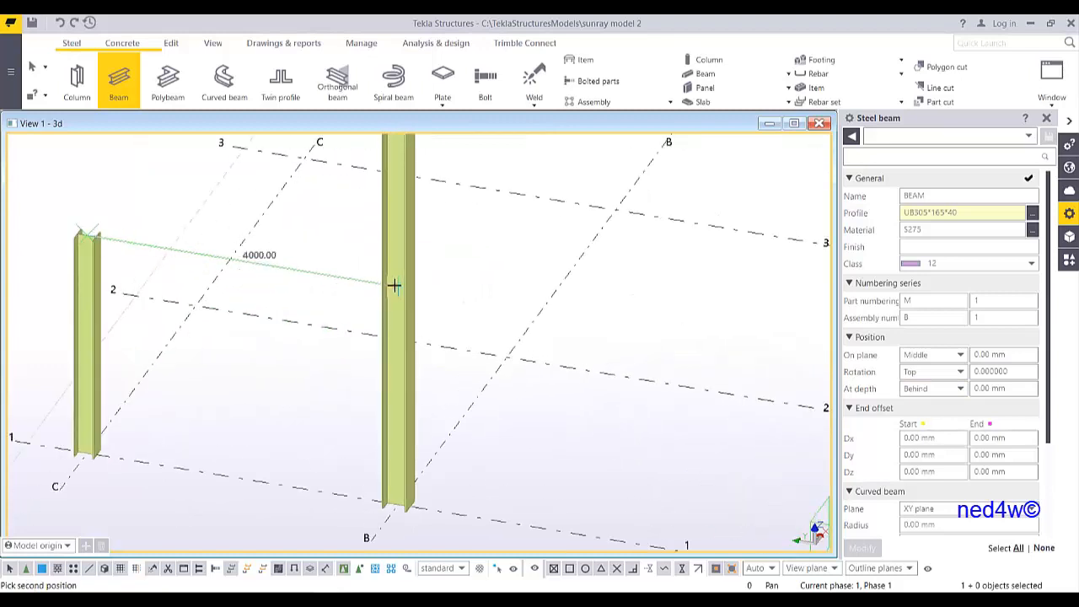
pyautogui.click(394, 286)
pyautogui.scroll(-4, 405, 286)
pyautogui.press('Escape')
pyautogui.scroll(4, 421, 287)
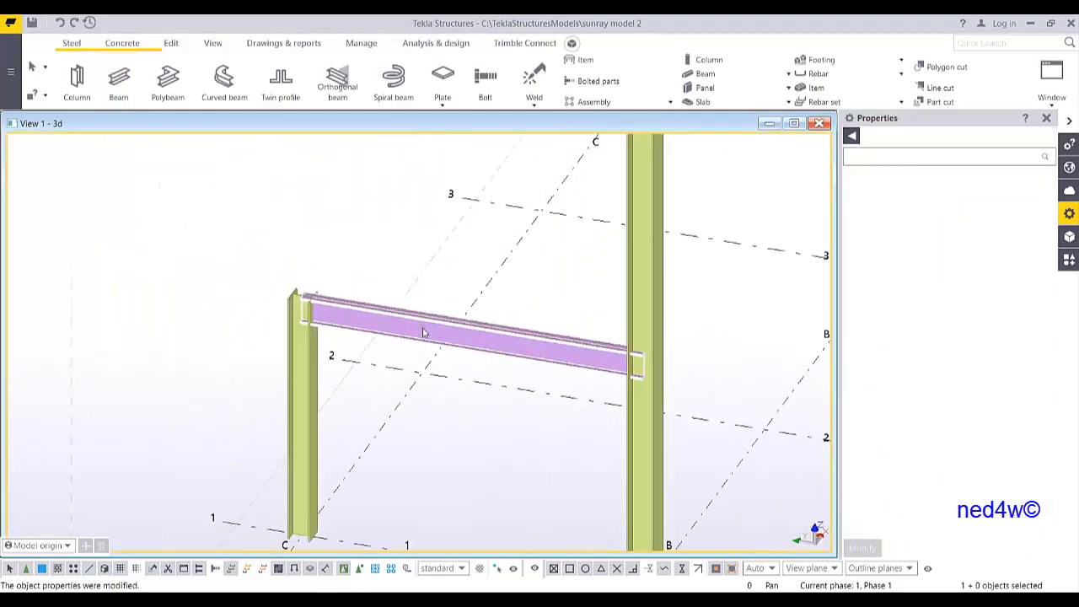
# Place a sloping beam from the top of the column at B-1 to the top of the column at A-1
pyautogui.moveTo(432, 337); pyautogui.dragTo(244, 430, button='middle')
pyautogui.scroll(-3, 277, 424)
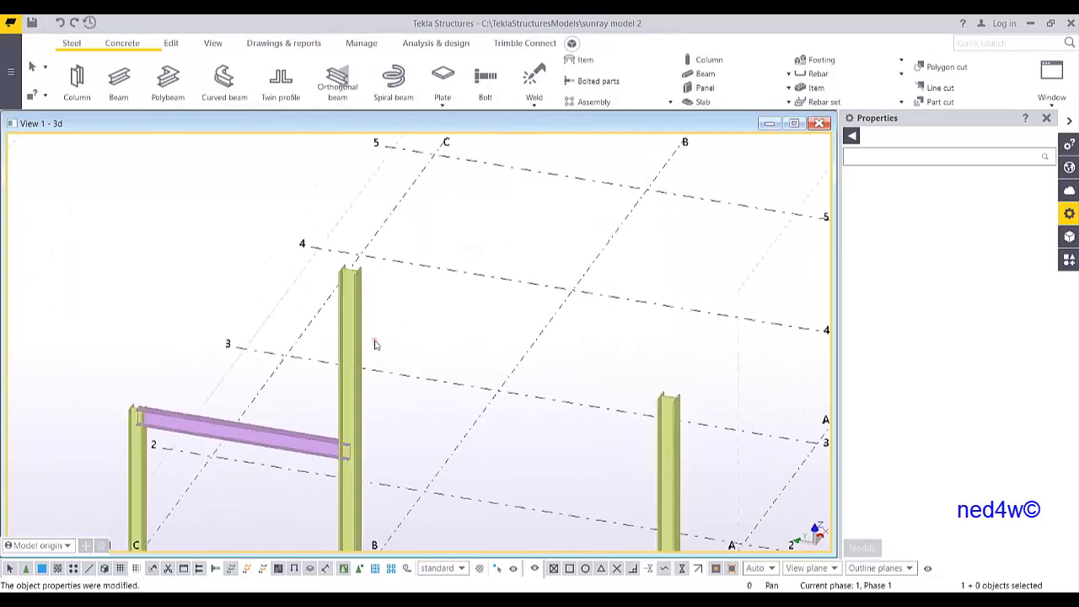
pyautogui.keyDown('ctrl'); pyautogui.moveTo(494, 361); pyautogui.dragTo(412, 306, button='middle'); pyautogui.keyUp('ctrl')
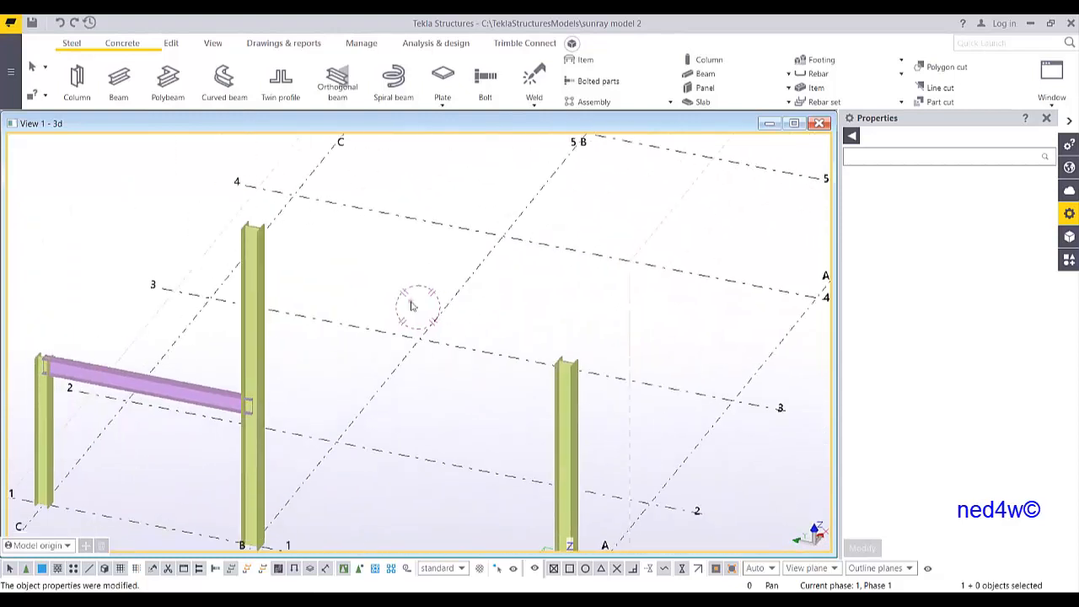
pyautogui.click(117, 80)
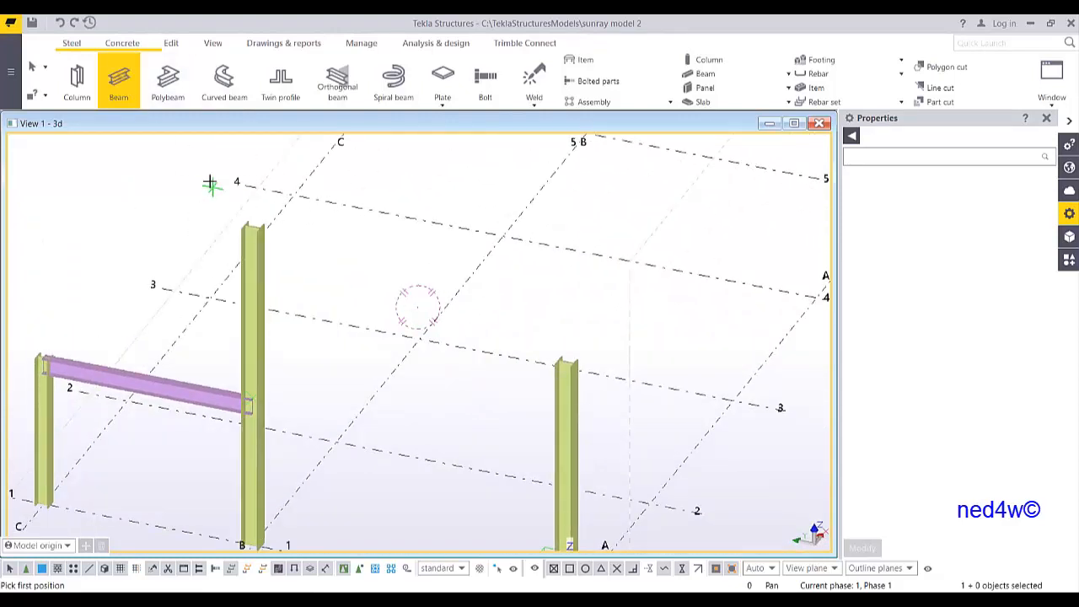
pyautogui.click(249, 226)
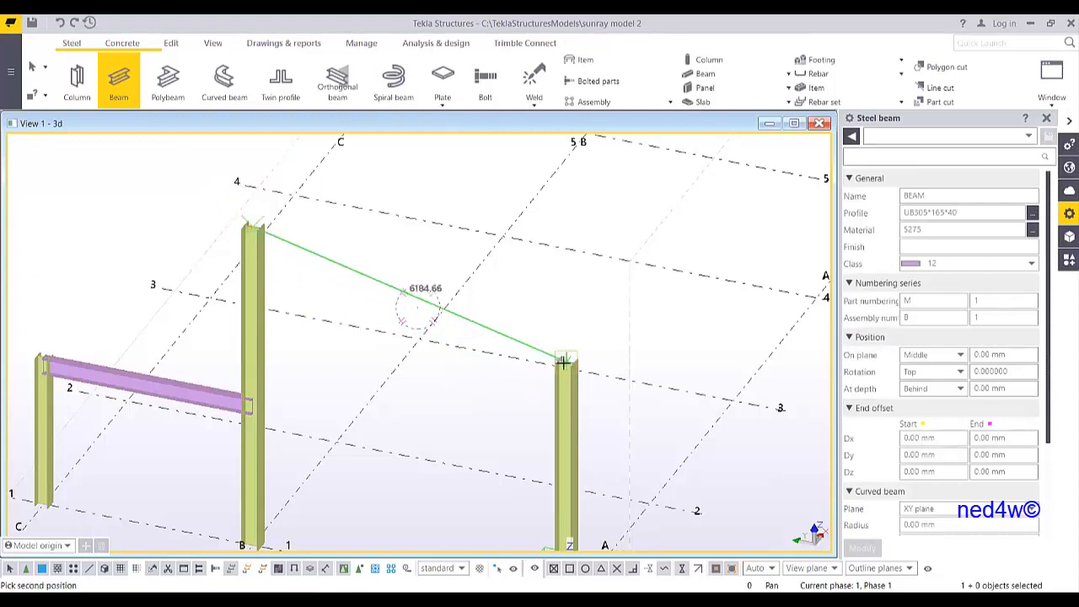
pyautogui.click(565, 360)
pyautogui.rightClick(525, 281)
pyautogui.click(552, 289)
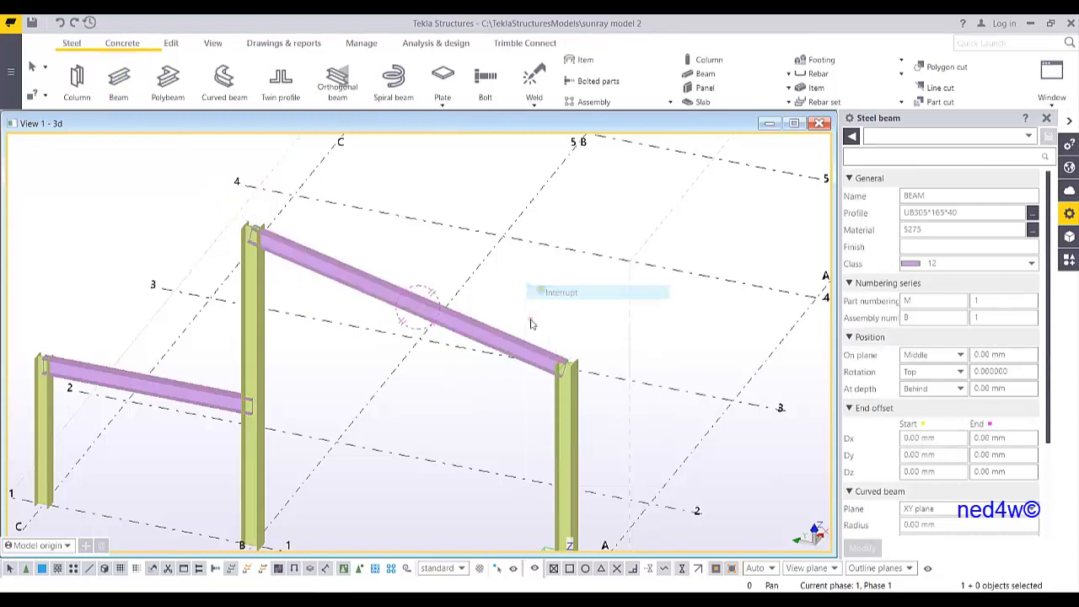
# Change the profile of the sloping beam between B-1 and A-1 to UB406*140*46
pyautogui.click(522, 348)
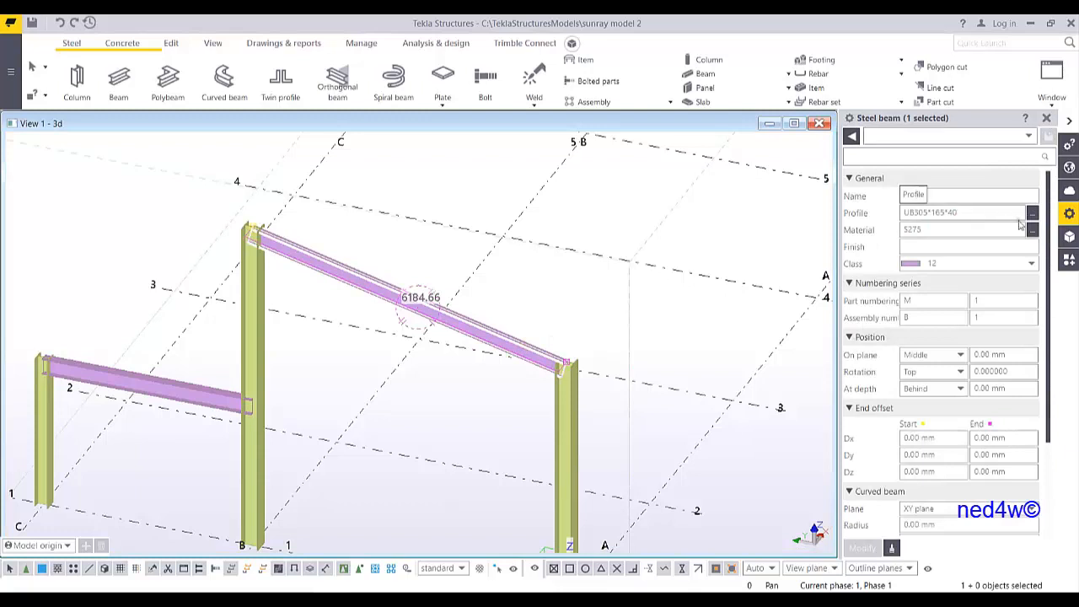
pyautogui.click(1032, 216)
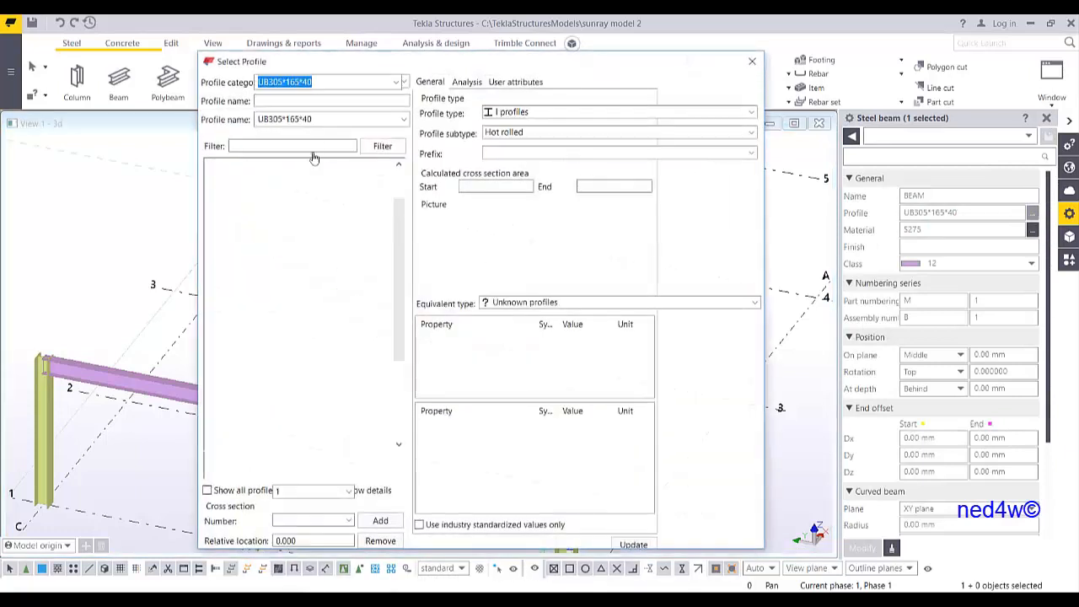
pyautogui.scroll(-5, 297, 331)
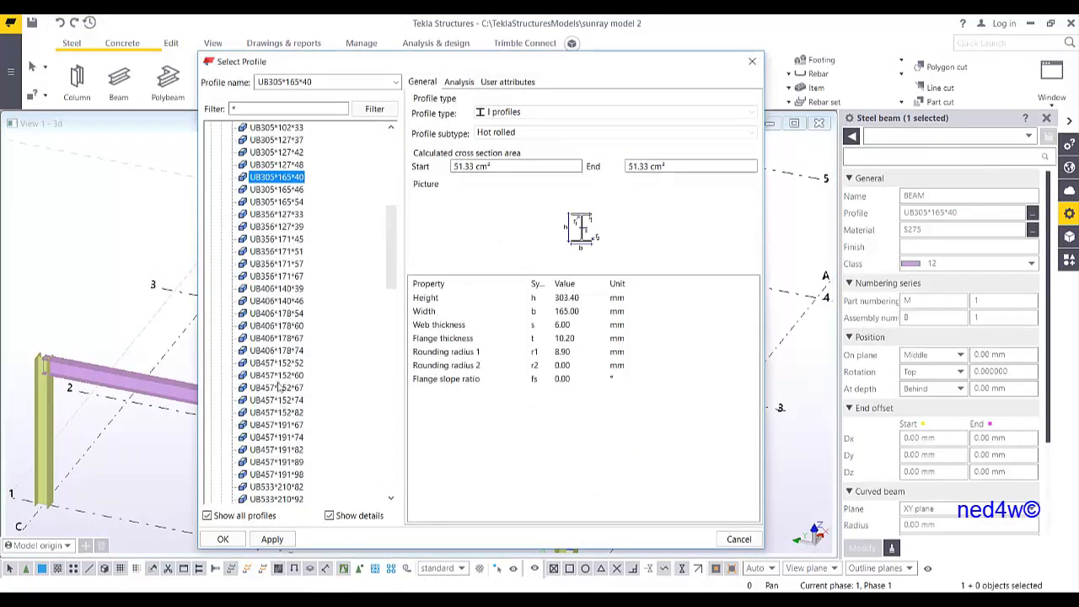
pyautogui.doubleClick(273, 302)
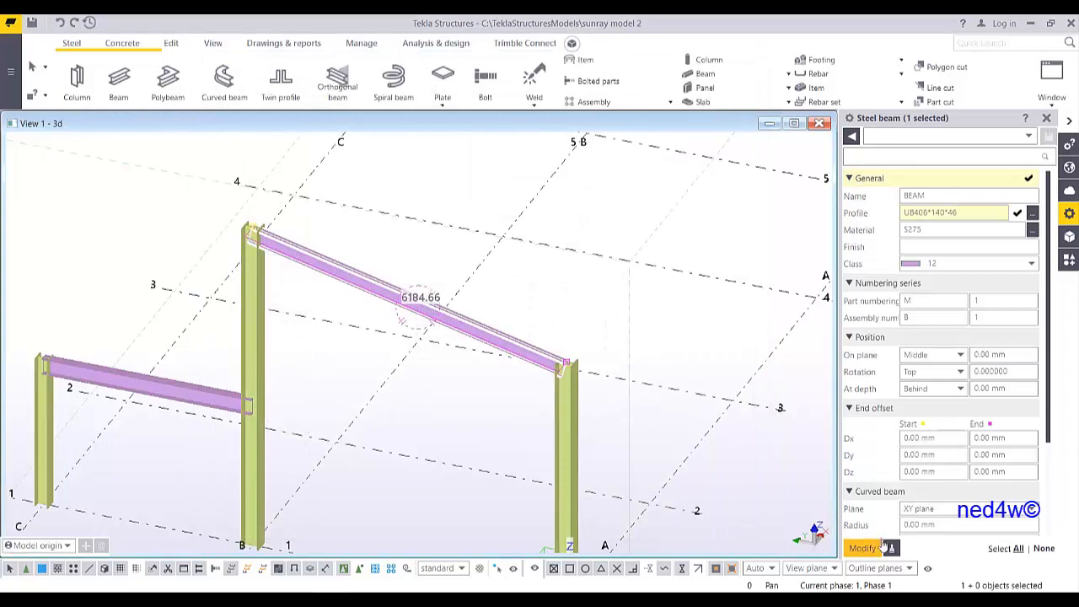
pyautogui.click(882, 548)
pyautogui.press('Escape')
# Examine how both beams meet the columns, and review the whole frame on grid line 1
pyautogui.scroll(5, 247, 228)
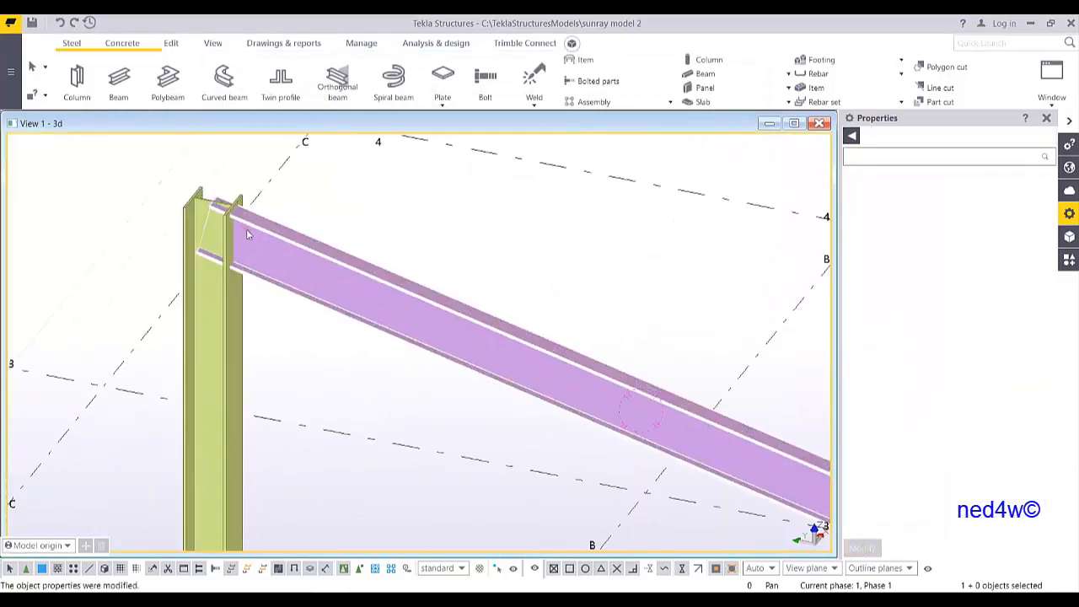
pyautogui.scroll(2, 246, 229)
pyautogui.keyDown('ctrl'); pyautogui.moveTo(266, 244); pyautogui.dragTo(289, 249); pyautogui.keyUp('ctrl')
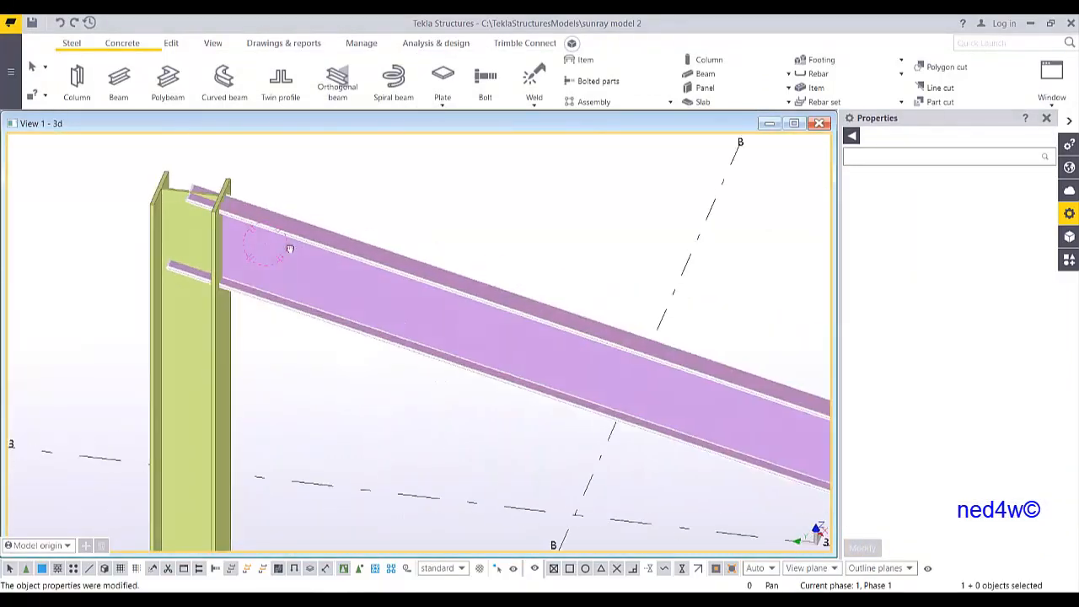
pyautogui.scroll(-5, 279, 291)
pyautogui.moveTo(270, 369); pyautogui.dragTo(494, 289, button='middle')
pyautogui.scroll(2, 494, 289)
pyautogui.keyDown('ctrl'); pyautogui.moveTo(613, 228); pyautogui.dragTo(613, 220, button='middle'); pyautogui.keyUp('ctrl')
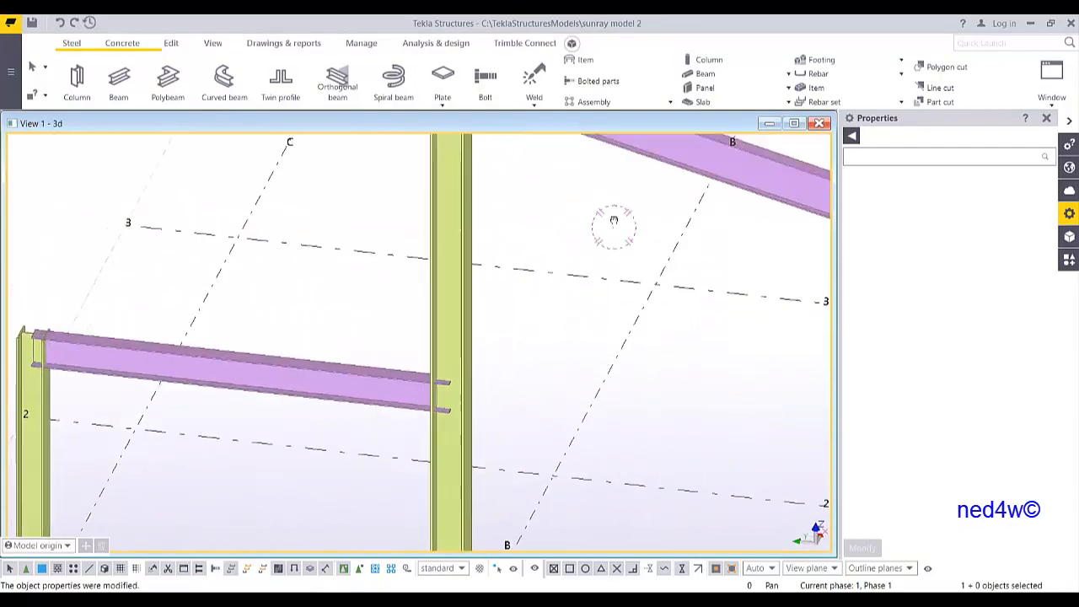
pyautogui.scroll(-5, 614, 220)
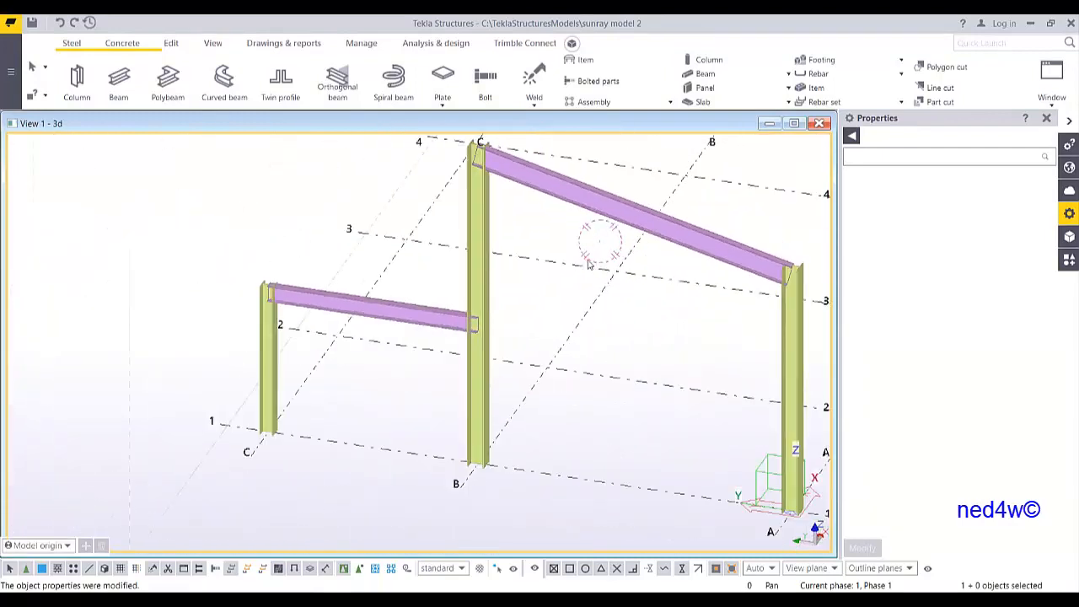
pyautogui.scroll(-2, 588, 264)
pyautogui.moveTo(573, 262)
pyautogui.keyDown('ctrl'); pyautogui.mouseDown(button='middle')
pyautogui.moveTo(590, 257)
pyautogui.moveTo(577, 264)
pyautogui.mouseUp(button='middle'); pyautogui.keyUp('ctrl')
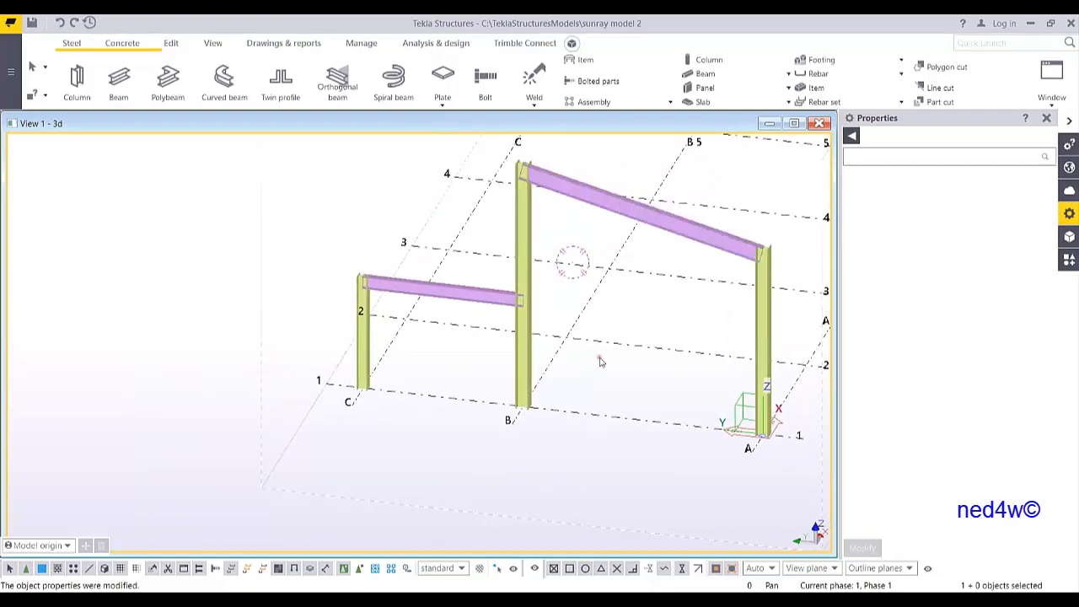
# Add a Base plate (1004) component at the foot of the column at A-1
pyautogui.moveTo(599, 358); pyautogui.dragTo(483, 331, button='middle')
pyautogui.scroll(4, 649, 397)
pyautogui.scroll(5, 656, 413)
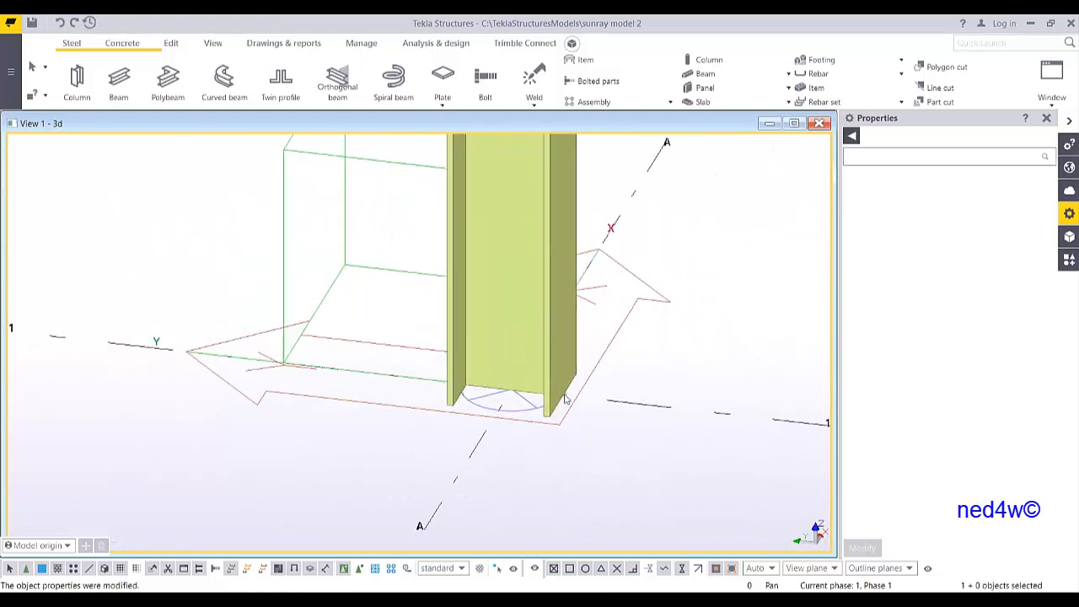
pyautogui.click(548, 389)
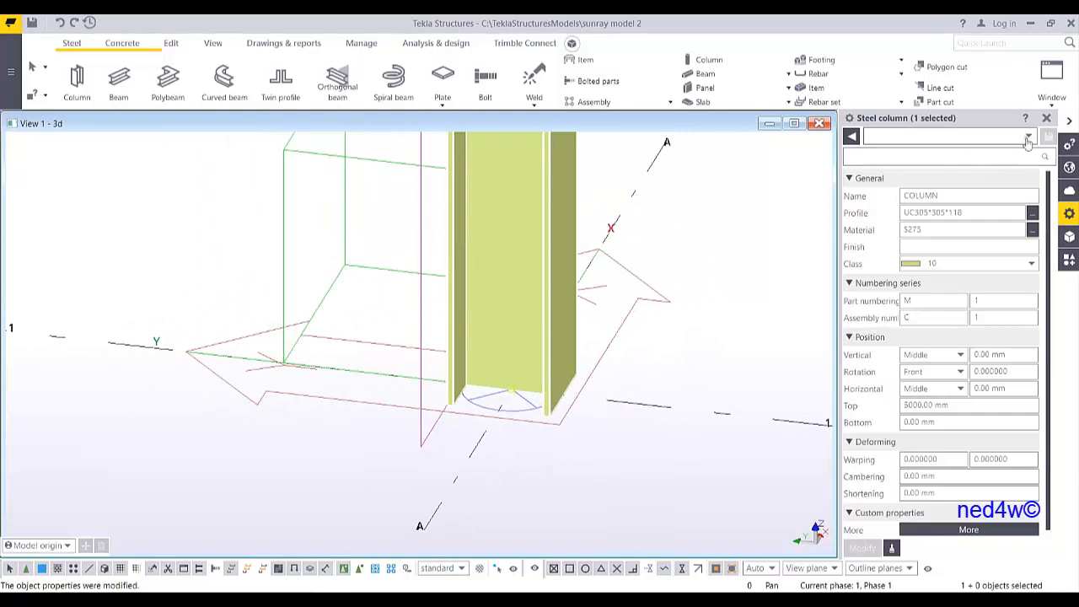
pyautogui.click(1045, 118)
pyautogui.hotkey('ctrl', 'f')
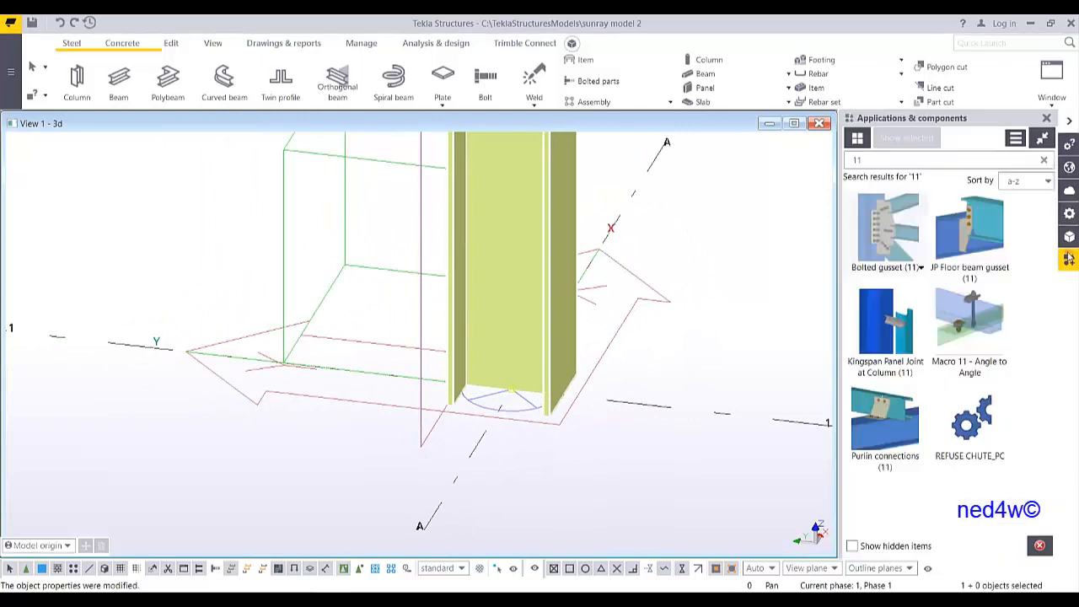
pyautogui.write('1004')
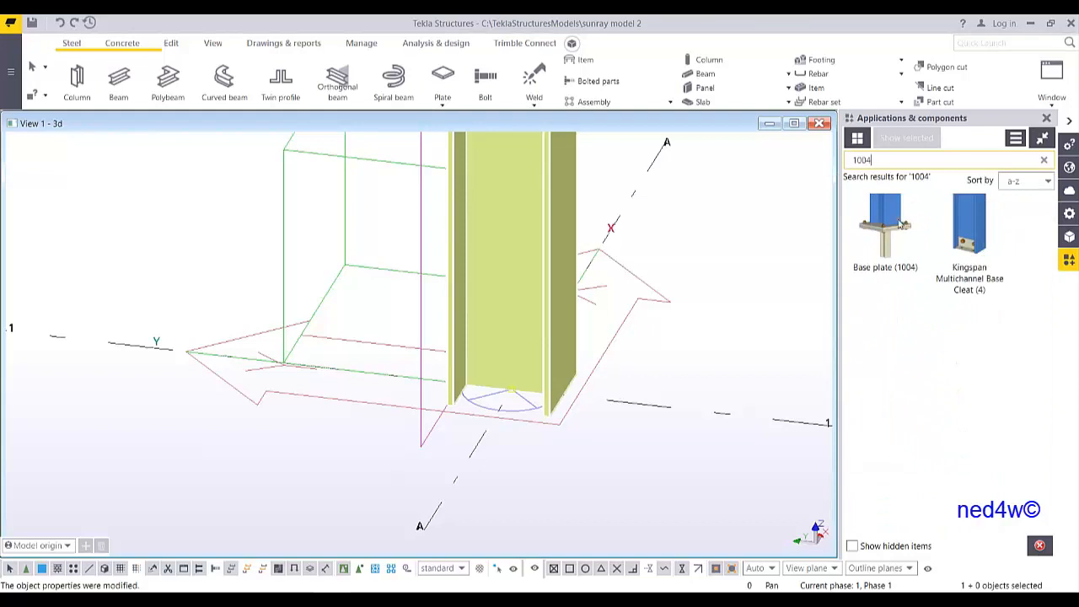
pyautogui.click(900, 224)
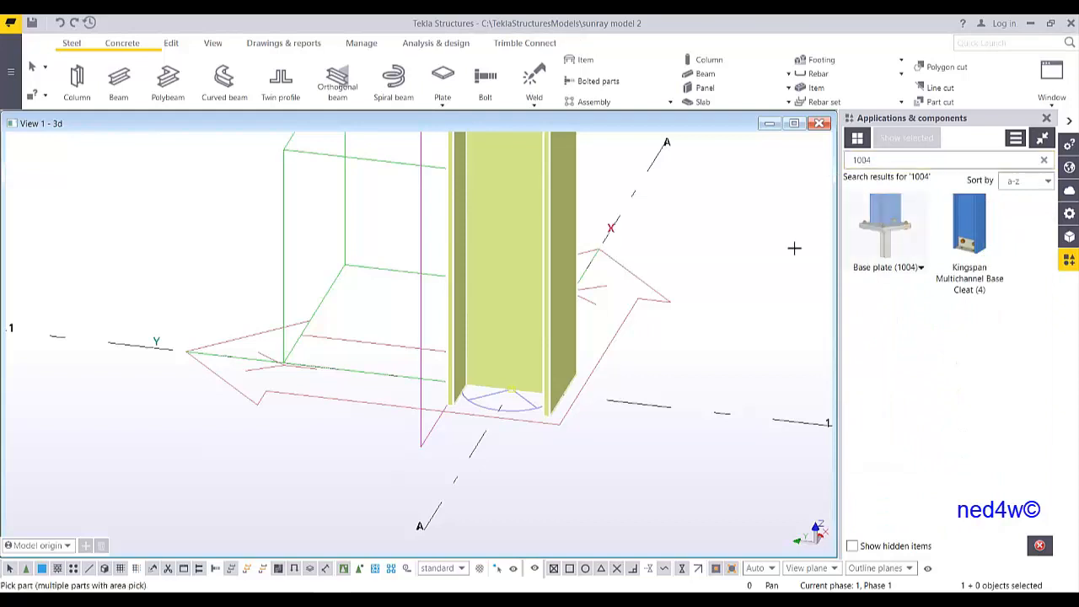
pyautogui.click(512, 389)
pyautogui.moveTo(600, 388); pyautogui.dragTo(602, 366, button='middle')
pyautogui.scroll(5, 603, 367)
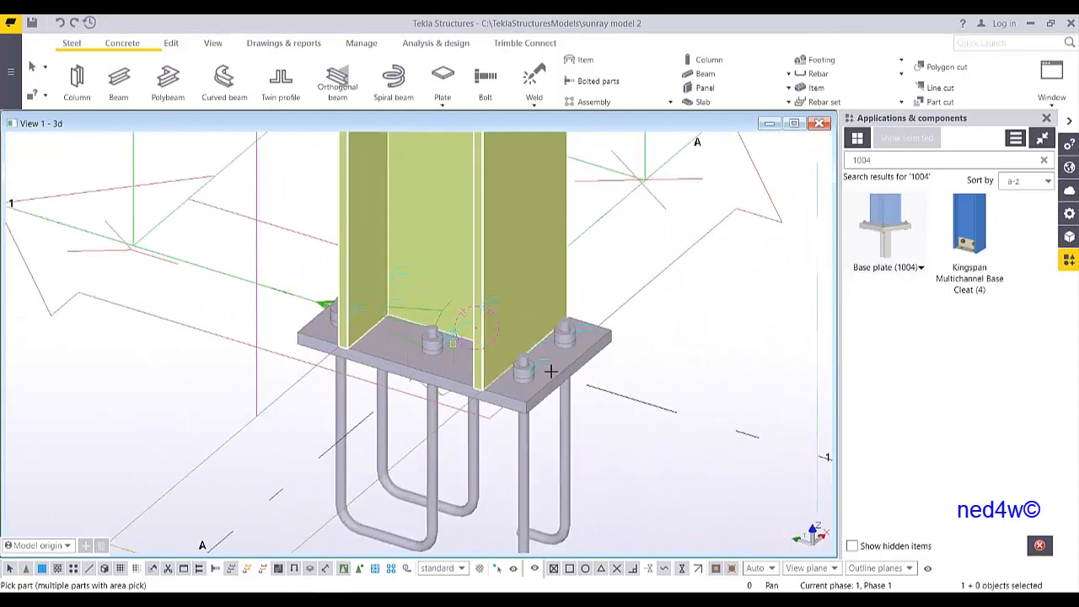
pyautogui.rightClick(598, 245)
pyautogui.click(624, 253)
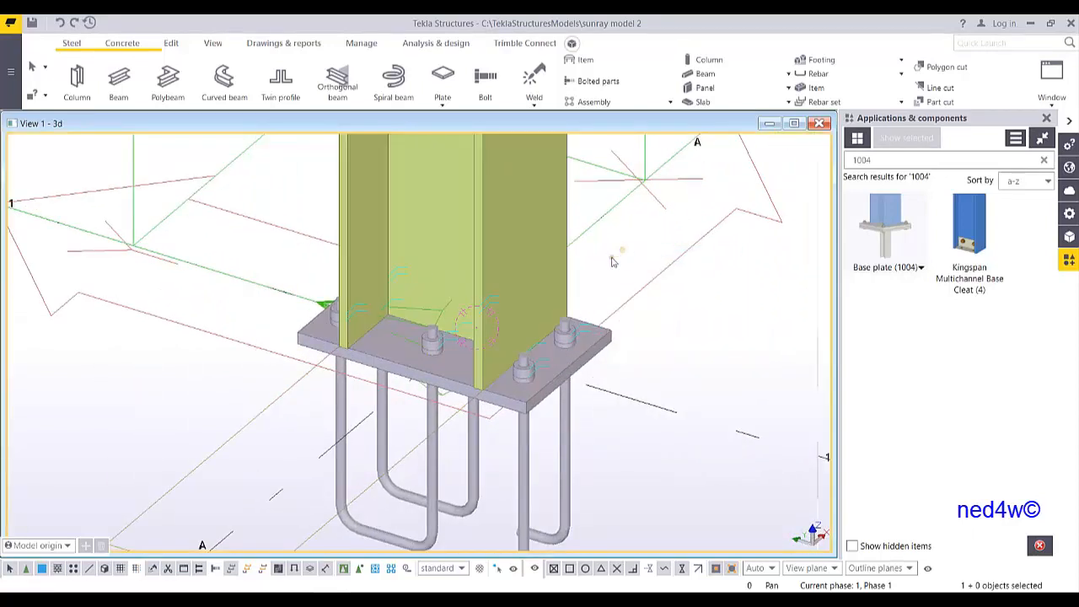
# Set both horizontal bolt edge distances of the base plate at A-1 to 100 and modify the component
pyautogui.doubleClick(562, 370)
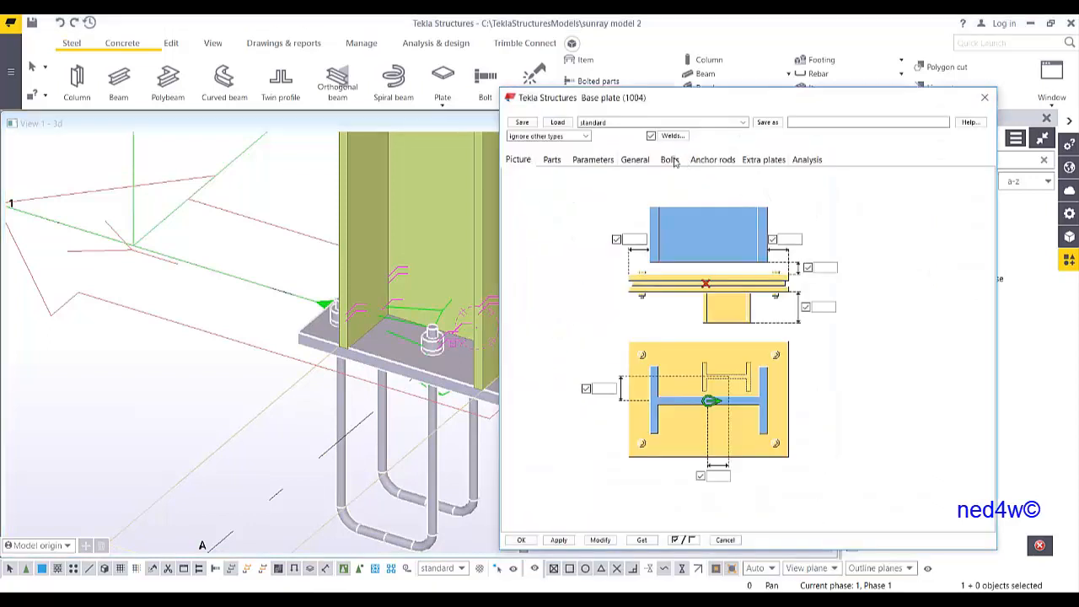
pyautogui.click(669, 162)
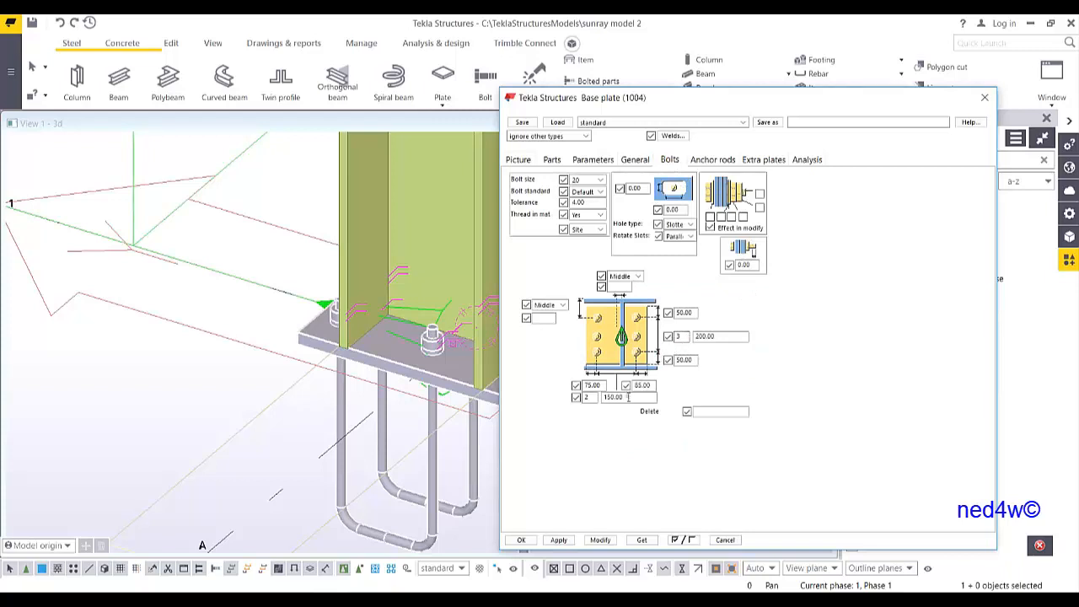
pyautogui.doubleClick(592, 385)
pyautogui.write('100')
pyautogui.doubleClick(649, 385)
pyautogui.write('100')
pyautogui.click(602, 540)
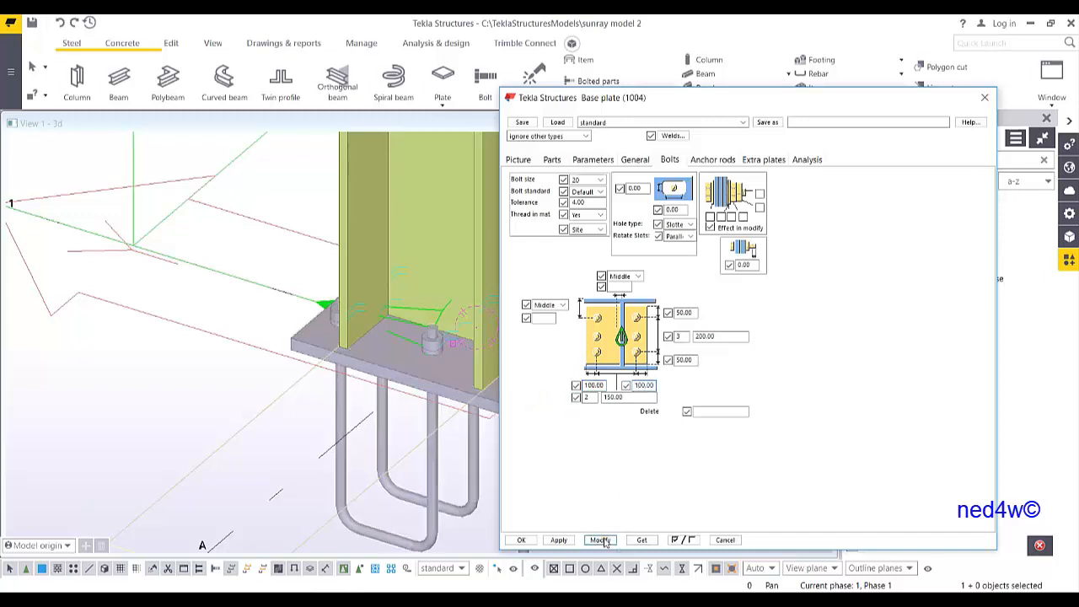
# Set the horizontal bolt spacing of the base plate at A-1 to 200, modify it and accept the settings
pyautogui.doubleClick(612, 397)
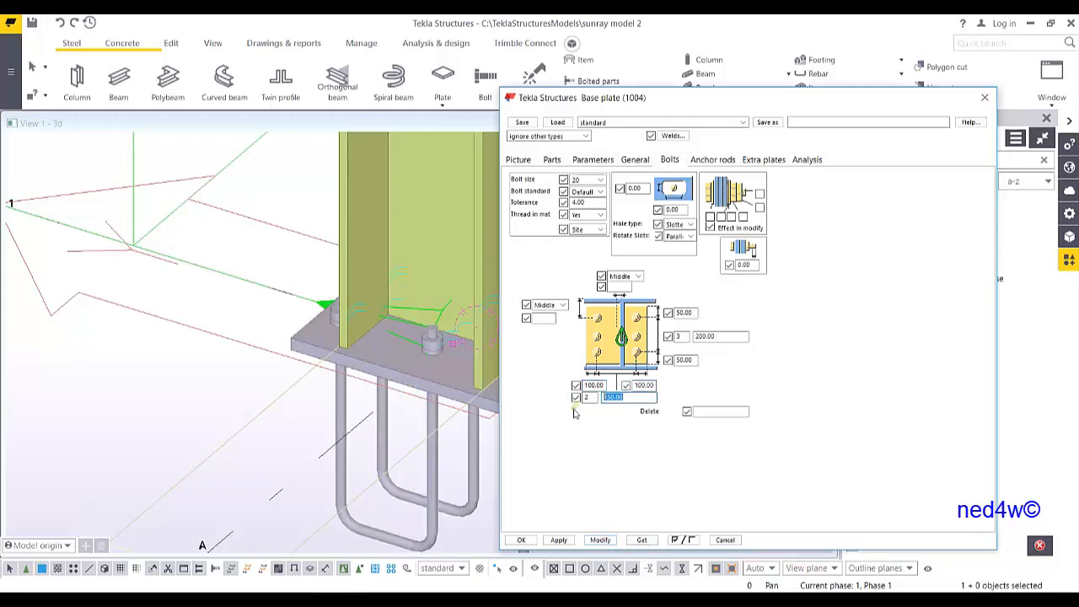
pyautogui.write('200')
pyautogui.click(601, 542)
pyautogui.keyDown('ctrl'); pyautogui.moveTo(441, 428); pyautogui.dragTo(458, 404, button='middle'); pyautogui.keyUp('ctrl')
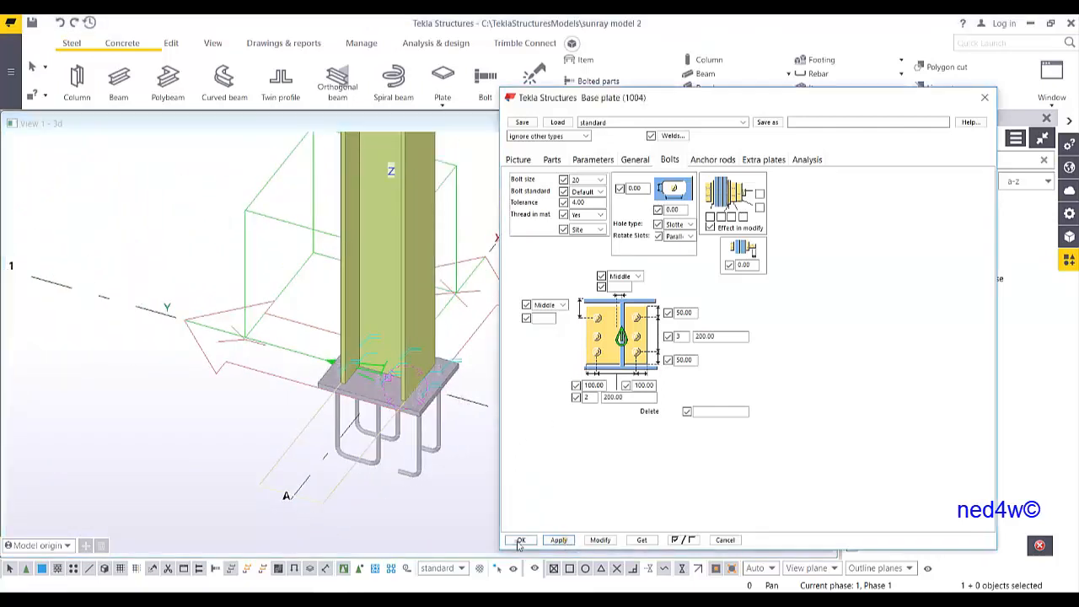
pyautogui.click(521, 539)
# Add the same Base plate (1004) component at the feet of the columns at C-1 and B-1
pyautogui.click(884, 242)
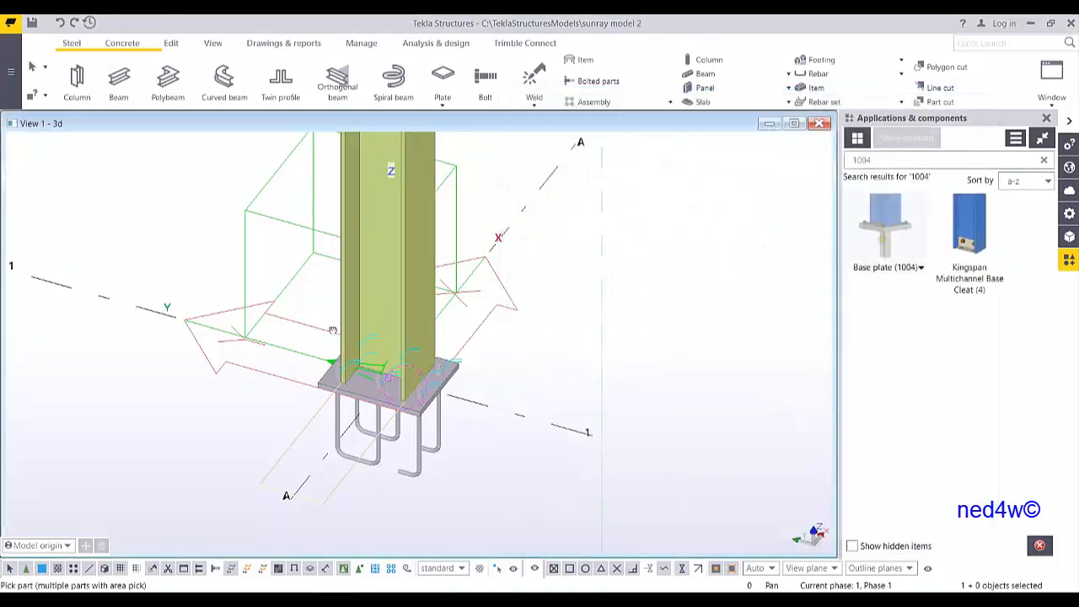
pyautogui.scroll(-2, 228, 375)
pyautogui.moveTo(227, 375); pyautogui.dragTo(529, 378, button='middle')
pyautogui.moveTo(25, 249); pyautogui.dragTo(584, 424, button='middle')
pyautogui.scroll(-2, 326, 330)
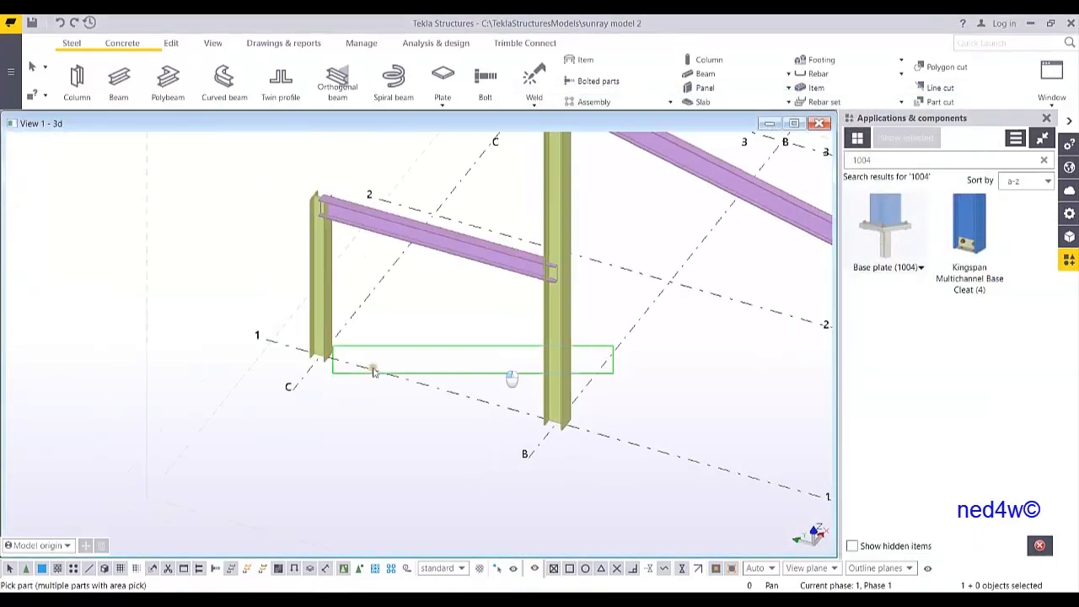
pyautogui.click(313, 363)
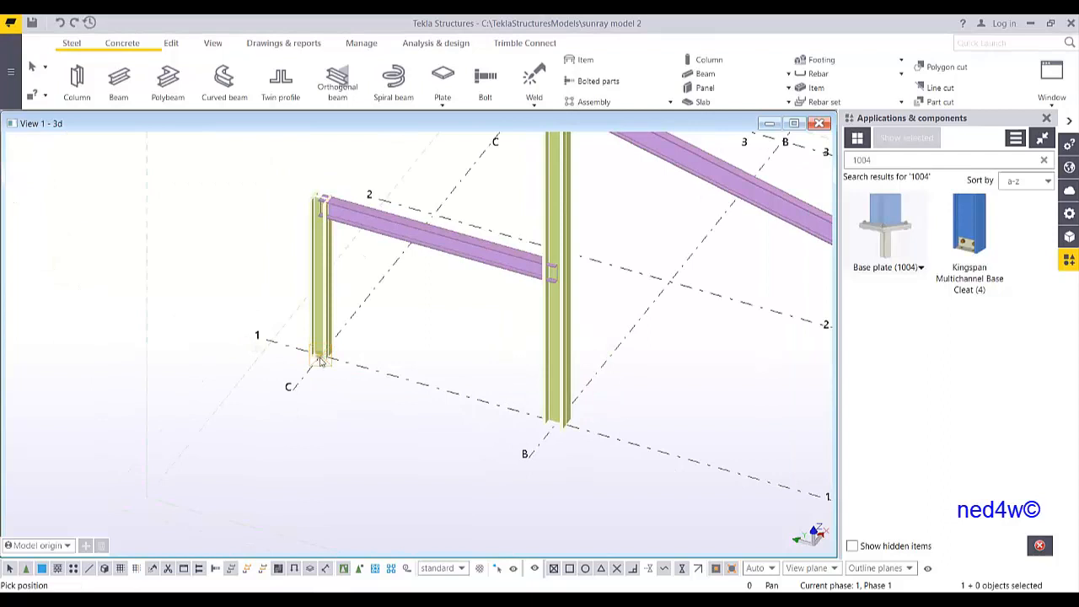
pyautogui.click(320, 361)
pyautogui.scroll(5, 548, 413)
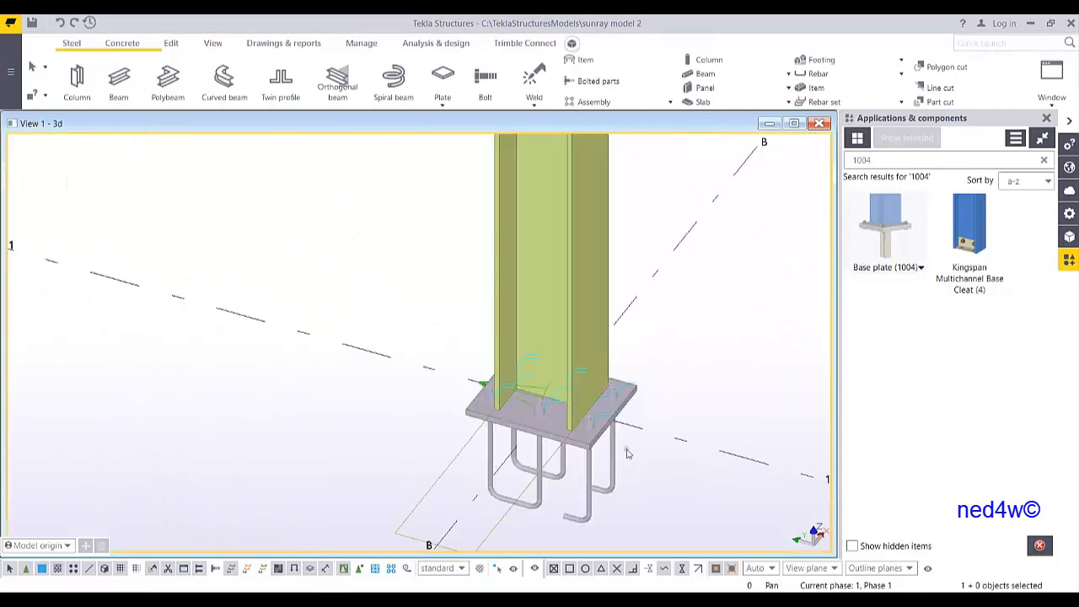
# Examine the base plates and anchor rods at columns B-1 and C-1
pyautogui.scroll(4, 626, 454)
pyautogui.keyDown('ctrl'); pyautogui.moveTo(529, 433); pyautogui.dragTo(643, 455, button='middle'); pyautogui.keyUp('ctrl')
pyautogui.scroll(-5, 640, 455)
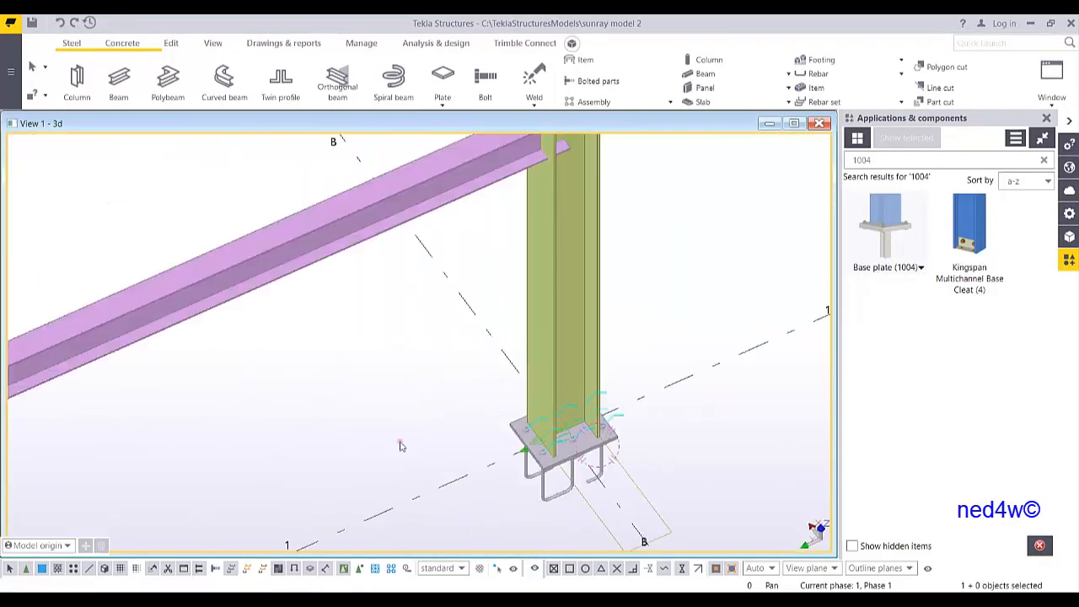
pyautogui.moveTo(160, 538); pyautogui.dragTo(376, 373, button='middle')
pyautogui.moveTo(200, 539); pyautogui.dragTo(348, 420, button='middle')
pyautogui.scroll(5, 378, 391)
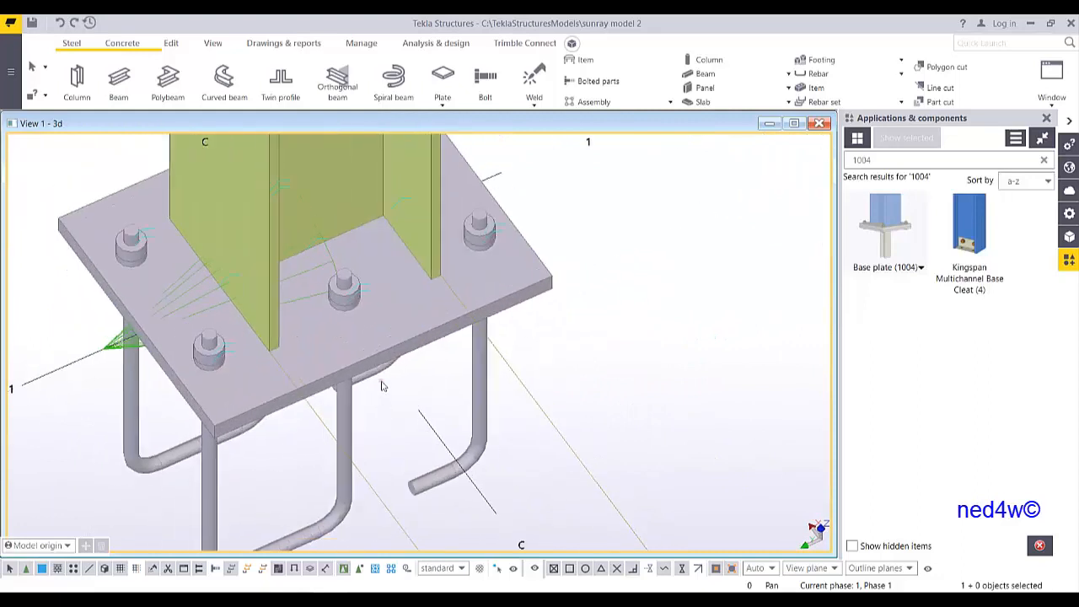
pyautogui.scroll(-5, 381, 386)
pyautogui.scroll(-2, 263, 450)
# Add a Haunch (40) connection at the top of column C-1, with the column as main part and the level beam as secondary part
pyautogui.keyDown('ctrl'); pyautogui.moveTo(362, 390); pyautogui.dragTo(244, 365, button='middle'); pyautogui.keyUp('ctrl')
pyautogui.moveTo(577, 324); pyautogui.dragTo(445, 416, button='middle')
pyautogui.moveTo(235, 435); pyautogui.dragTo(560, 479, button='middle')
pyautogui.scroll(7, 431, 392)
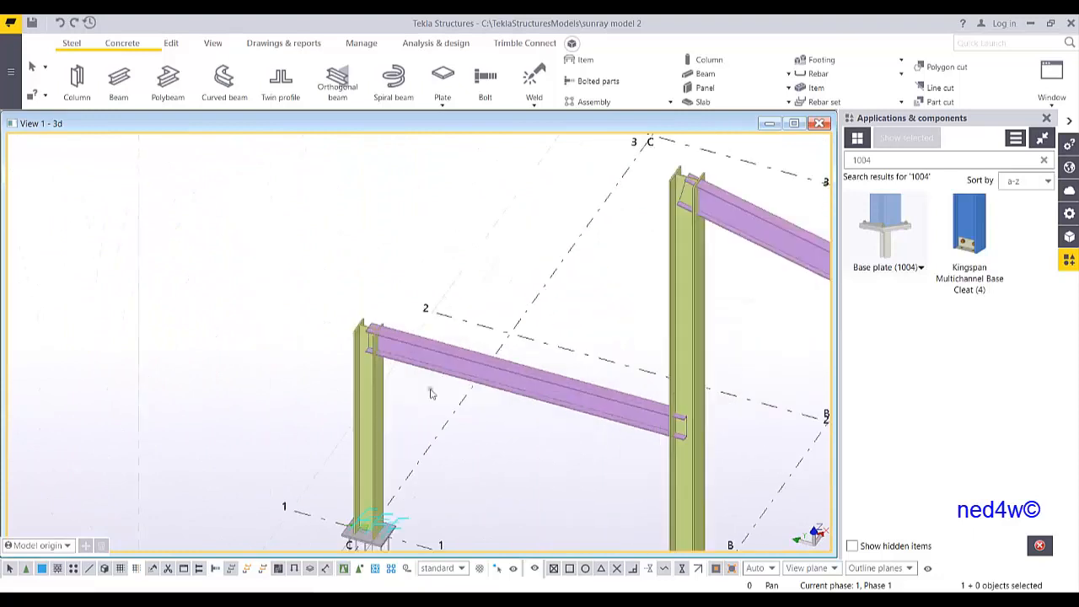
pyautogui.keyDown('ctrl'); pyautogui.moveTo(352, 355); pyautogui.dragTo(421, 338, button='middle'); pyautogui.keyUp('ctrl')
pyautogui.moveTo(367, 346); pyautogui.dragTo(369, 296, button='middle')
pyautogui.scroll(2, 369, 298)
pyautogui.scroll(-2, 372, 305)
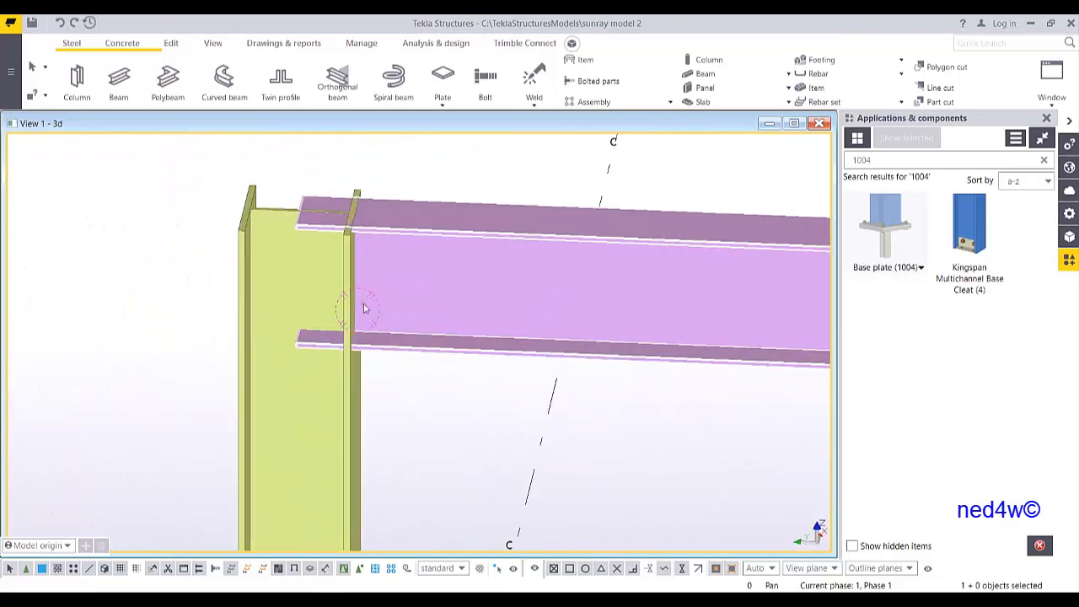
pyautogui.click(913, 166)
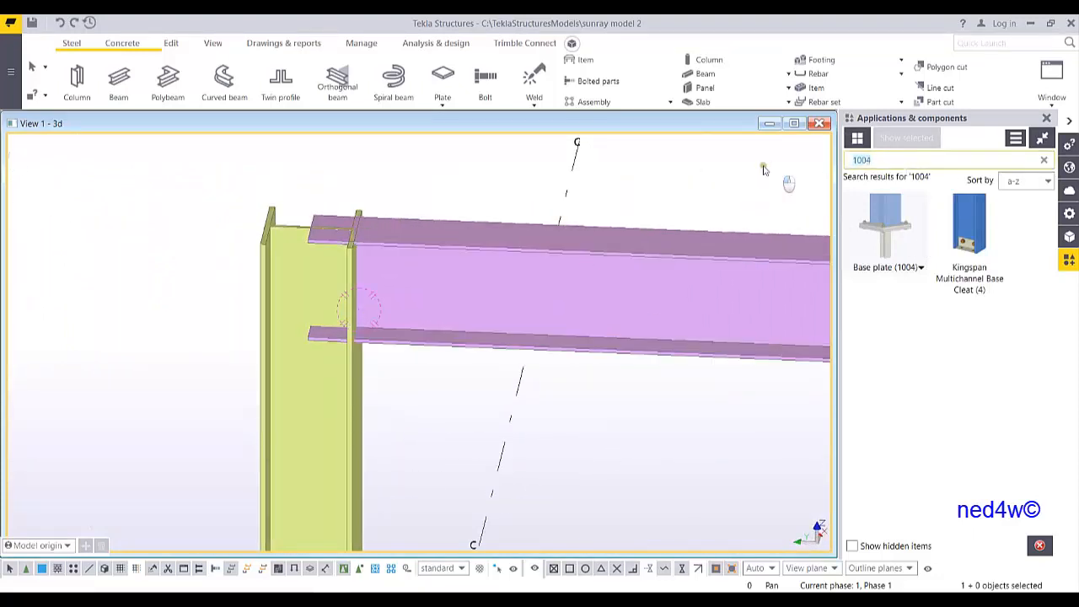
pyautogui.write('40')
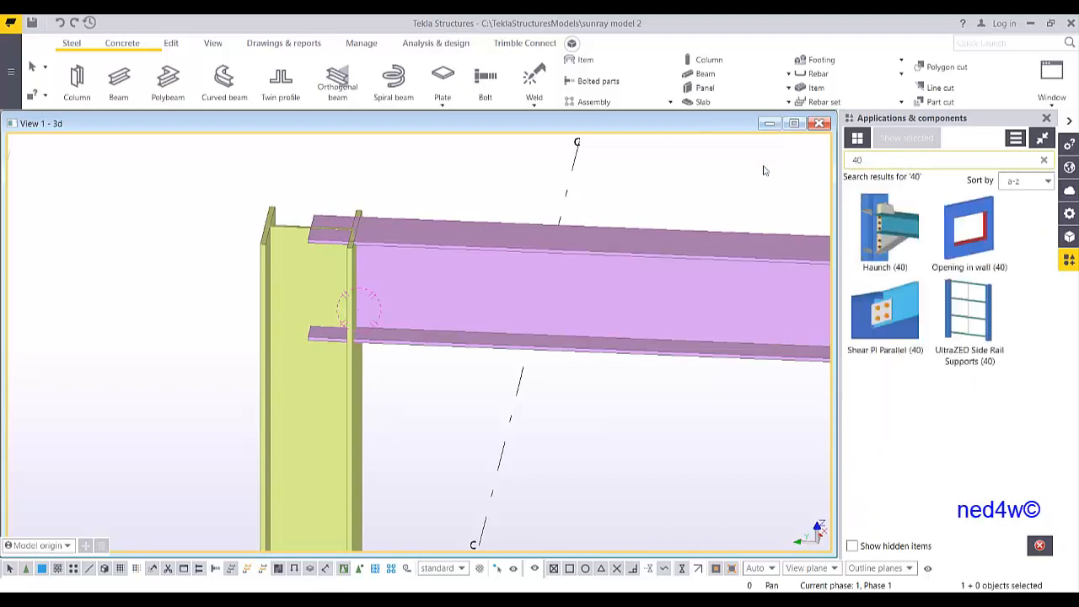
pyautogui.click(891, 236)
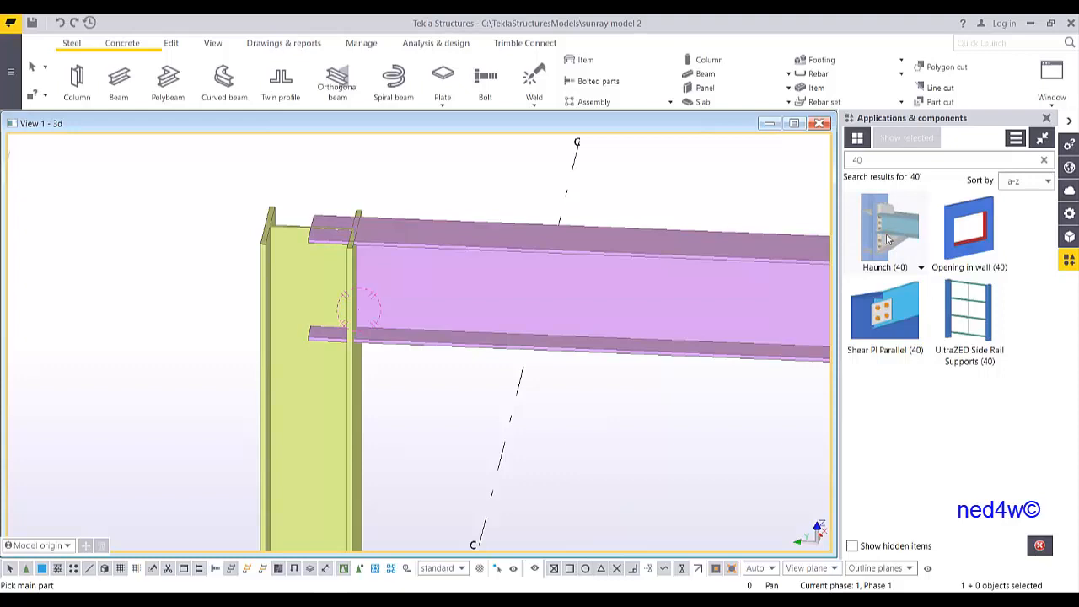
pyautogui.doubleClick(888, 240)
pyautogui.moveTo(410, 144); pyautogui.dragTo(840, 69)
pyautogui.moveTo(463, 252); pyautogui.dragTo(333, 198, button='middle')
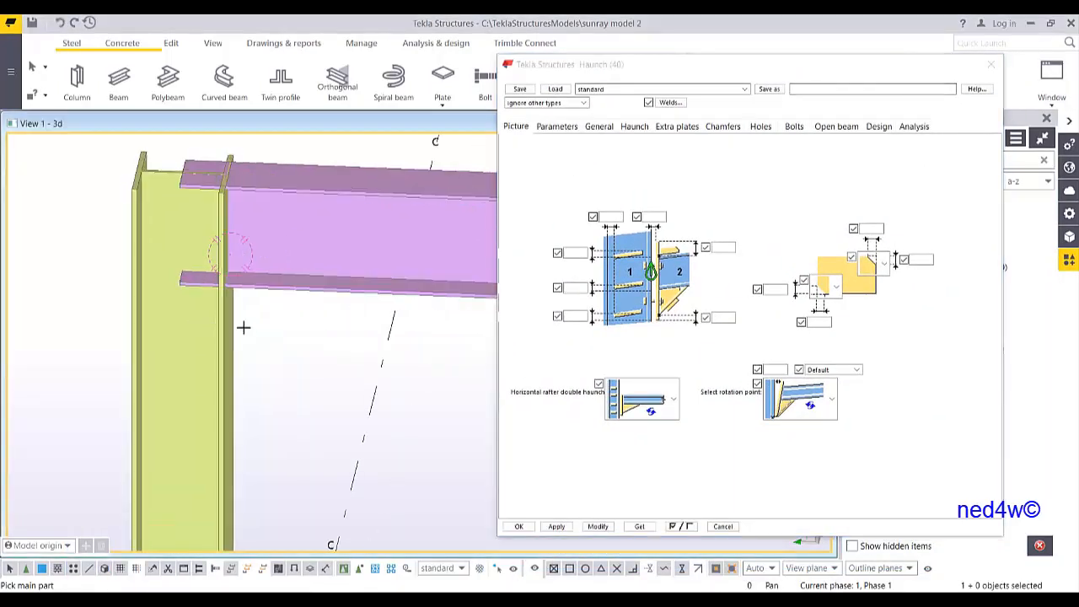
pyautogui.click(226, 331)
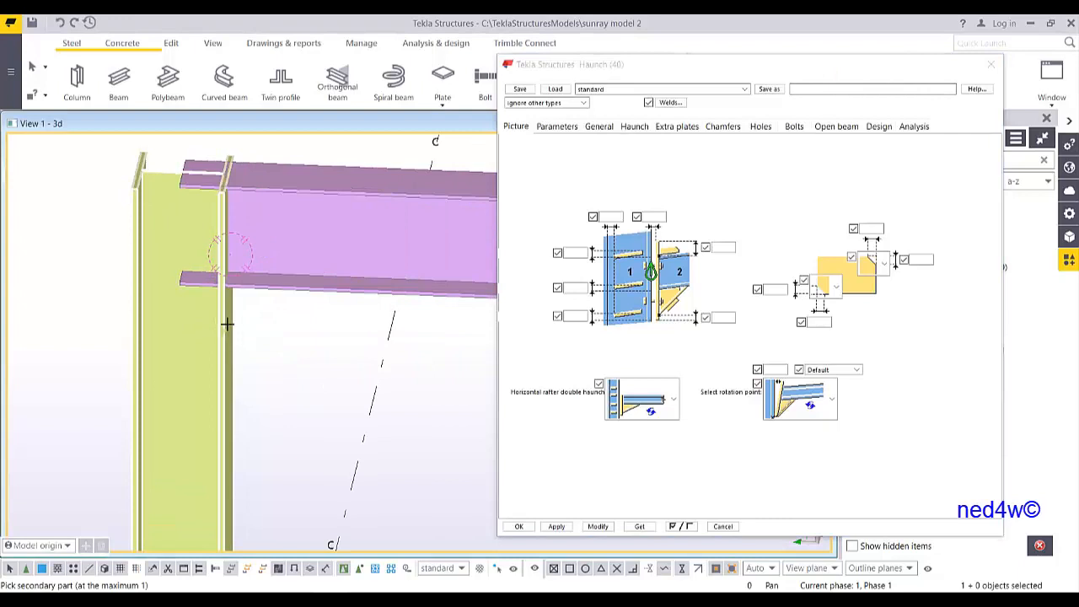
pyautogui.click(260, 288)
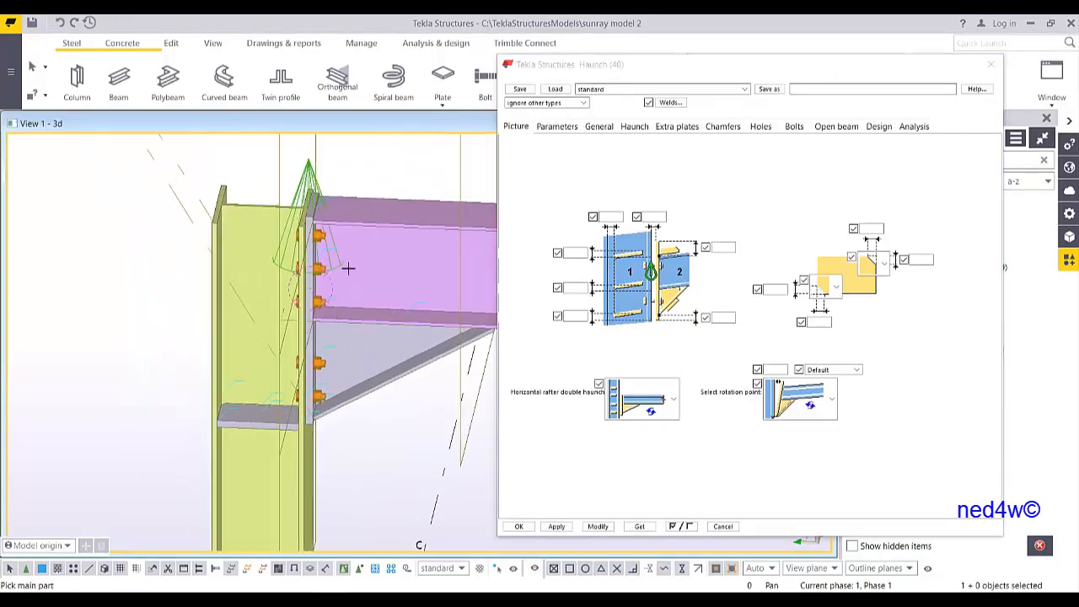
# Set the haunch parameters L1 to 400 and H2 to 200 and modify the connection at column C-1
pyautogui.keyDown('ctrl'); pyautogui.moveTo(341, 362); pyautogui.dragTo(345, 331, button='middle'); pyautogui.keyUp('ctrl')
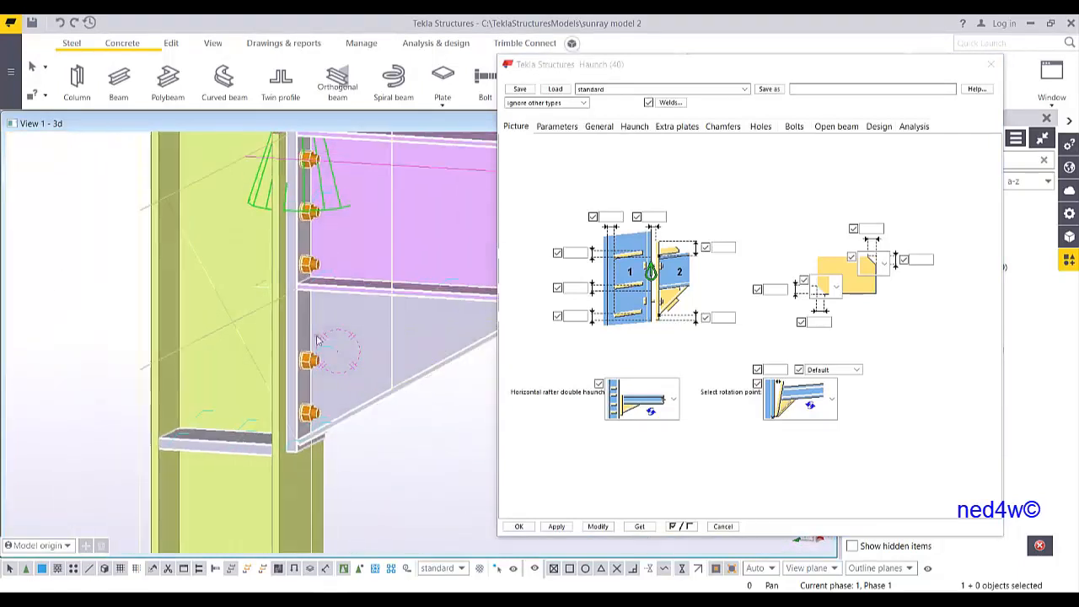
pyautogui.scroll(-2, 333, 350)
pyautogui.moveTo(361, 370); pyautogui.dragTo(309, 349, button='middle')
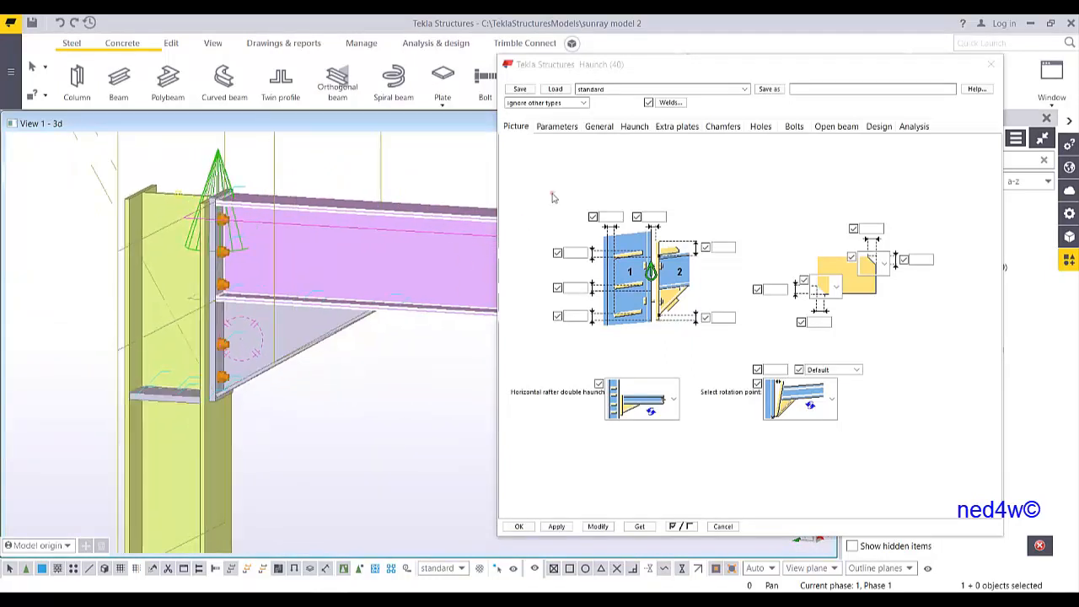
pyautogui.click(559, 127)
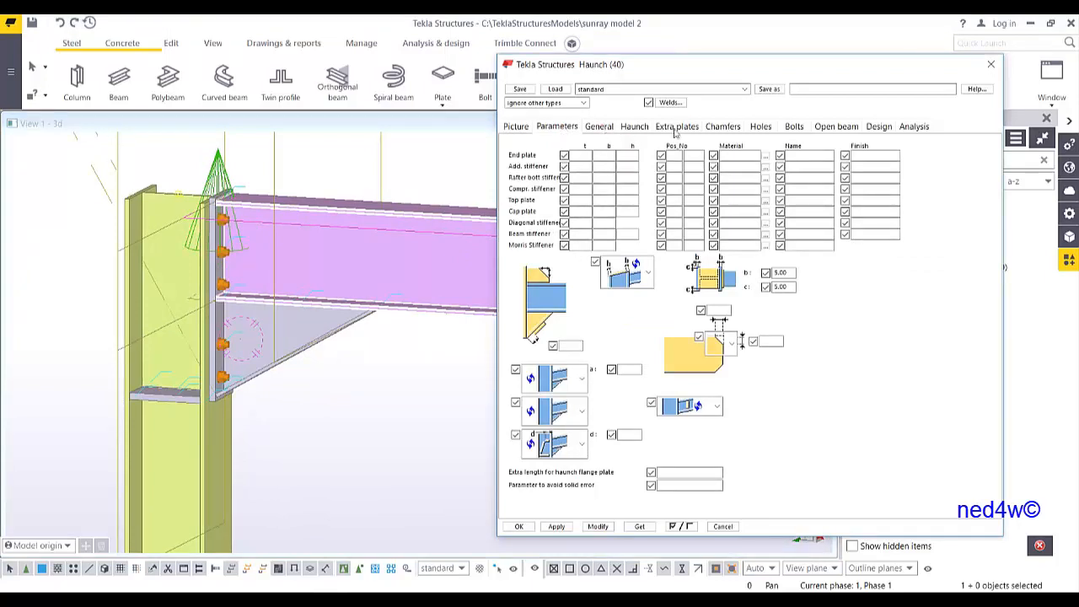
pyautogui.click(634, 126)
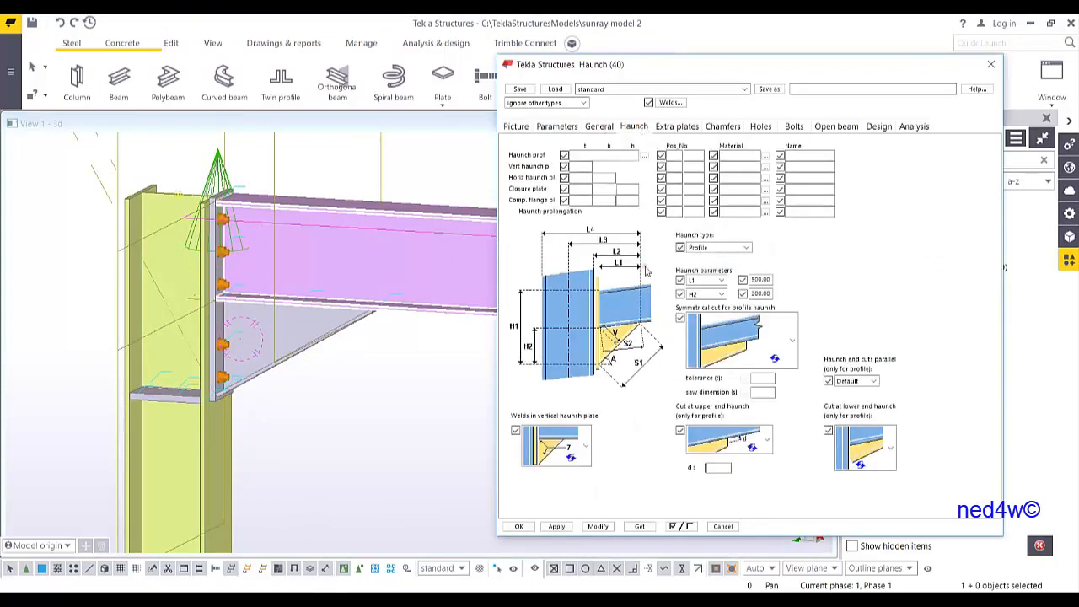
pyautogui.doubleClick(752, 279)
pyautogui.doubleClick(753, 293)
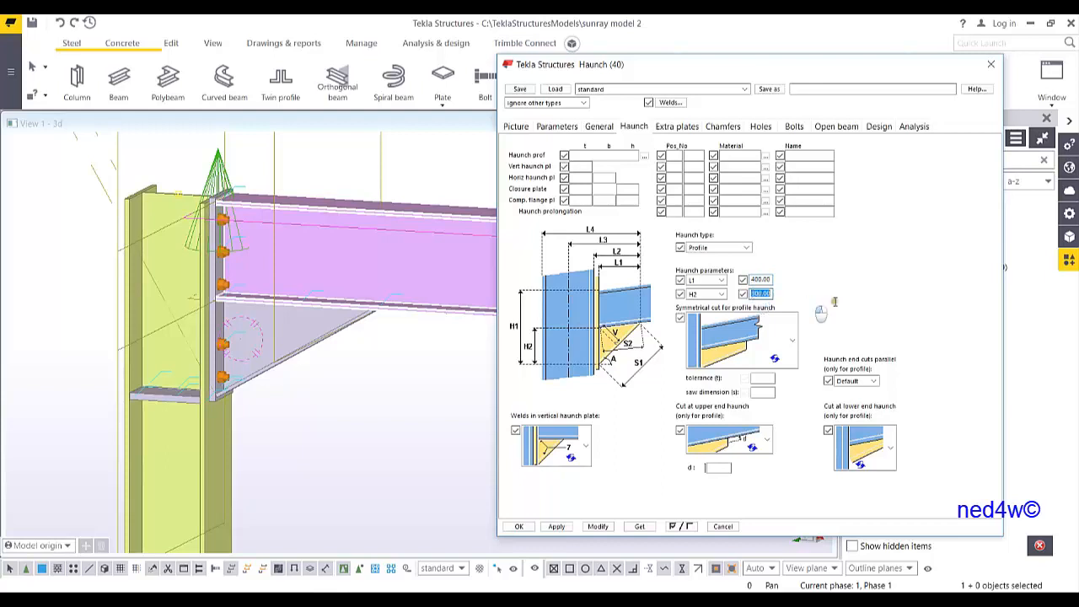
pyautogui.write('200')
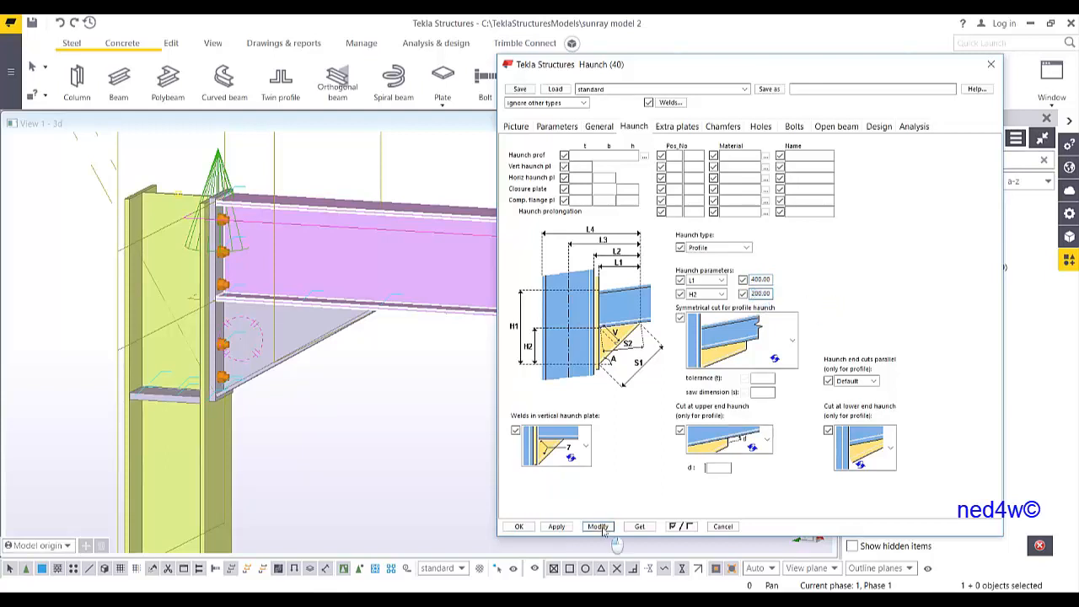
pyautogui.click(597, 526)
pyautogui.click(246, 345)
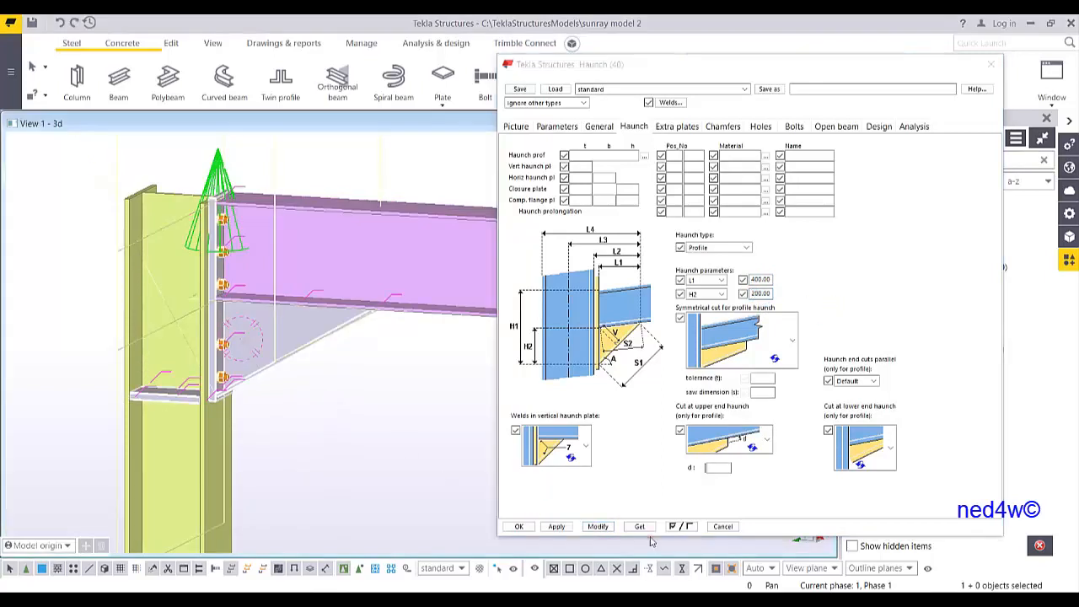
pyautogui.click(598, 526)
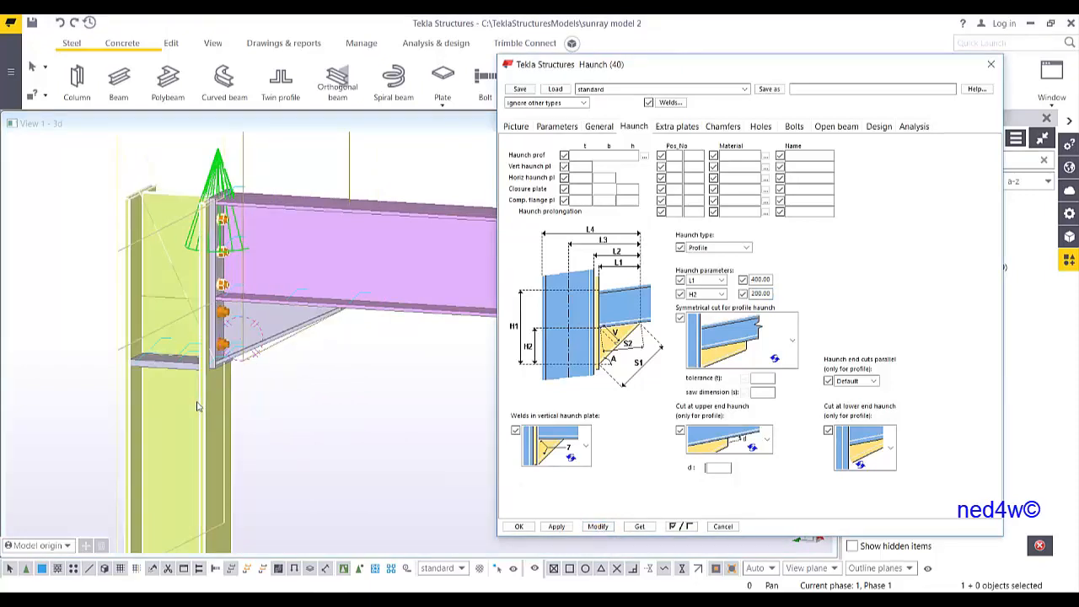
pyautogui.scroll(5, 244, 349)
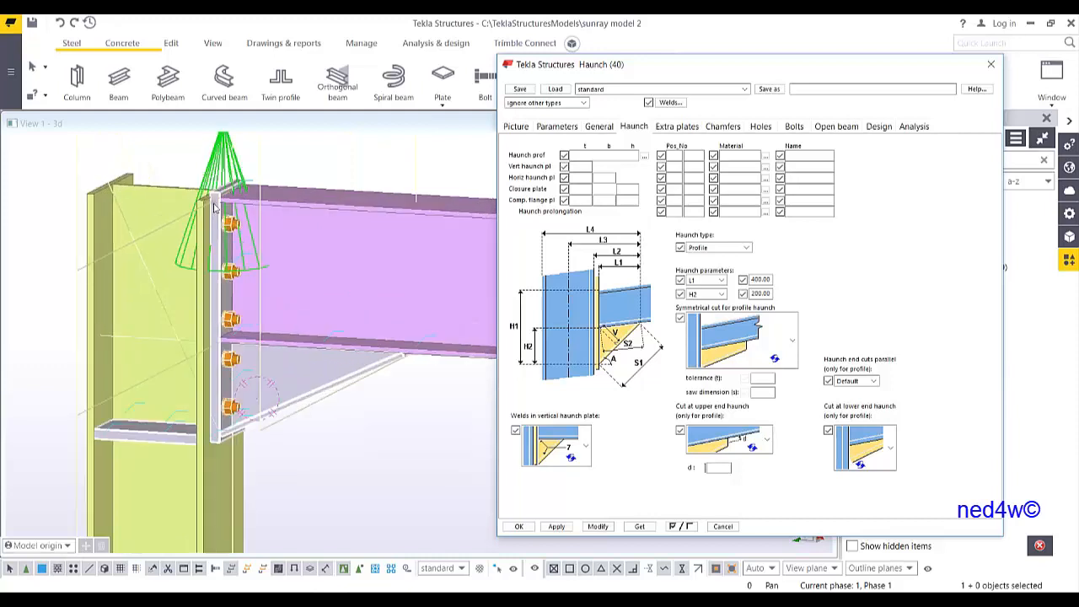
# Set the end plate's projection above the beam to 0 and modify the haunch connection at column C-1
pyautogui.scroll(-5, 301, 288)
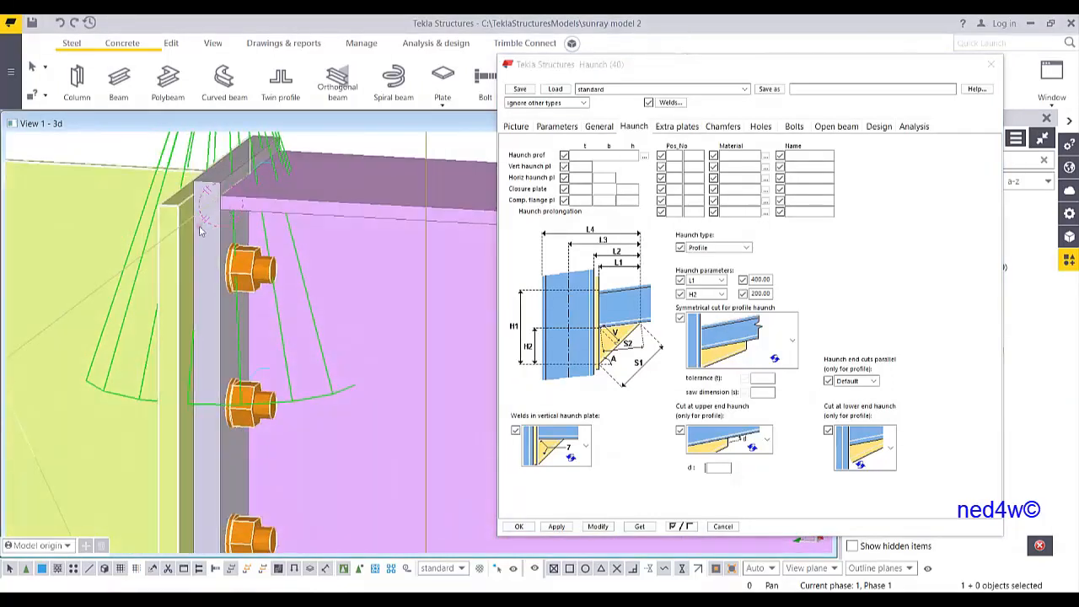
pyautogui.scroll(10, 301, 288)
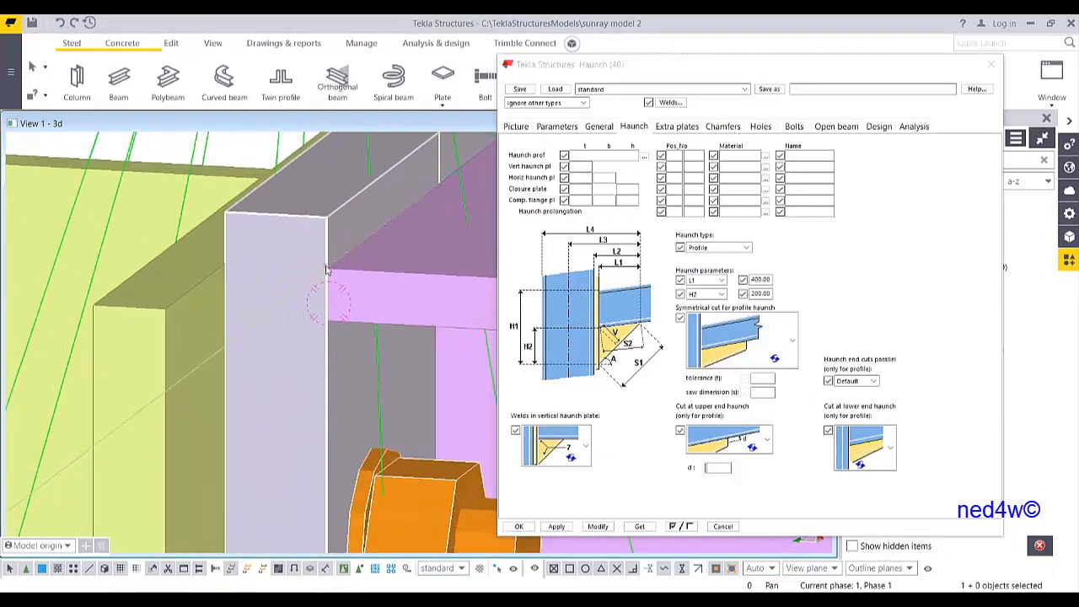
pyautogui.scroll(-3, 313, 273)
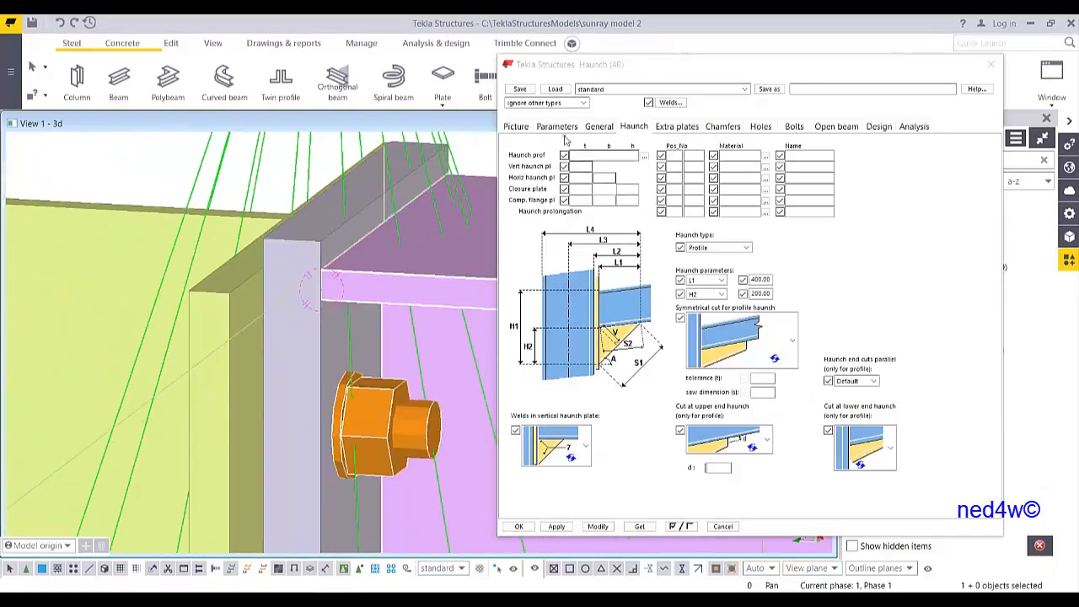
pyautogui.click(515, 126)
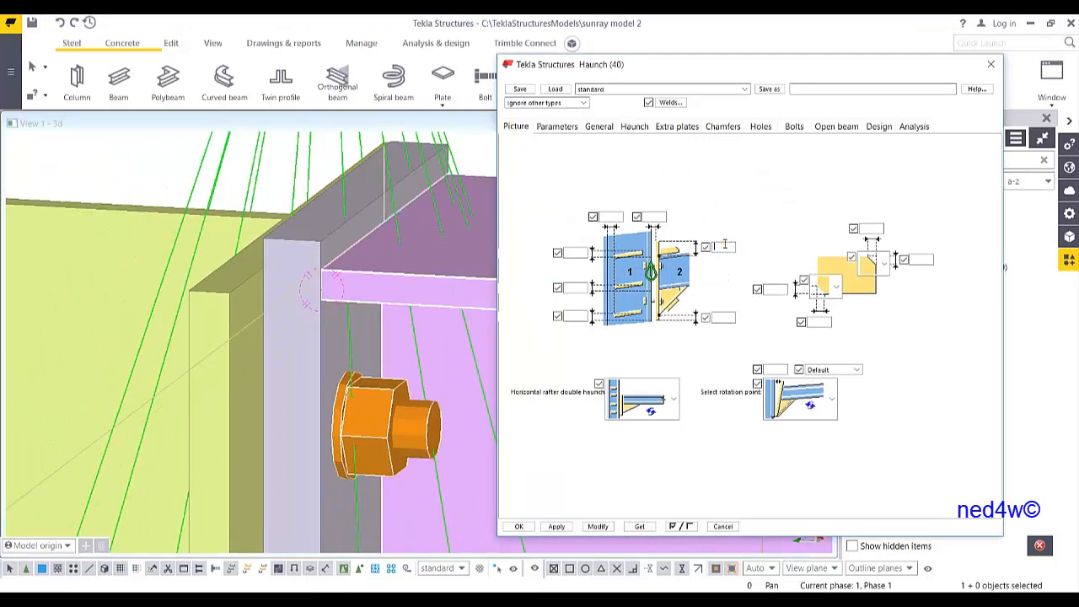
pyautogui.click(595, 526)
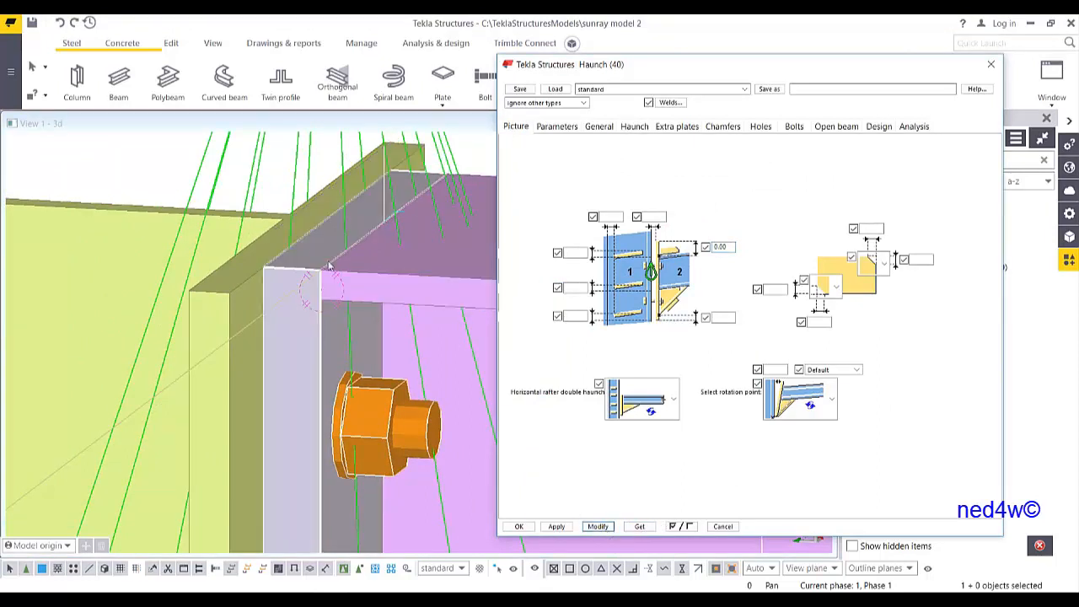
pyautogui.scroll(-5, 321, 269)
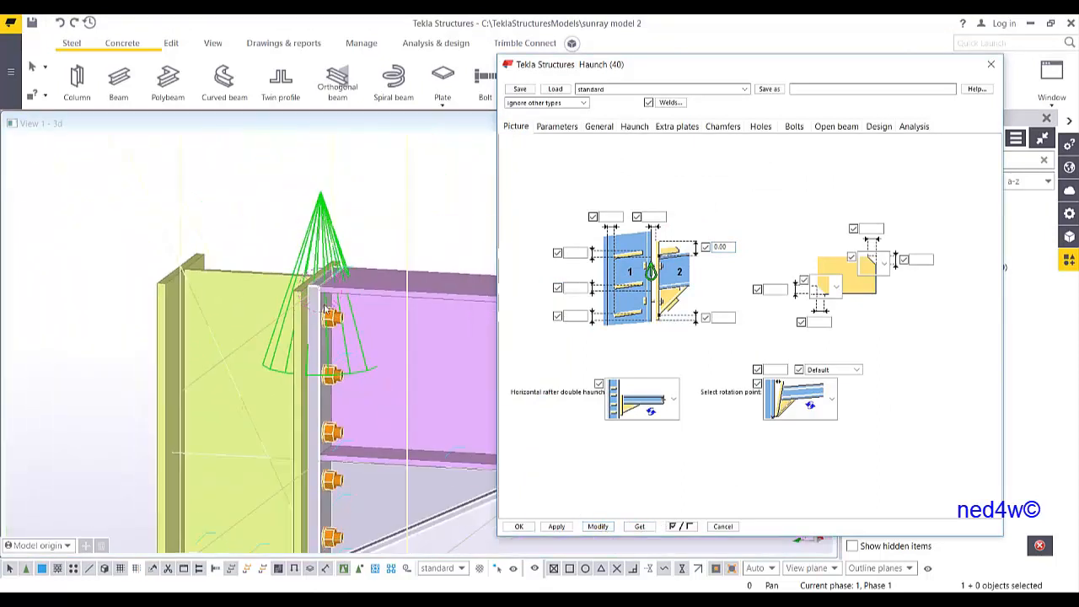
pyautogui.moveTo(333, 440); pyautogui.dragTo(290, 299, button='middle')
pyautogui.scroll(-2, 290, 299)
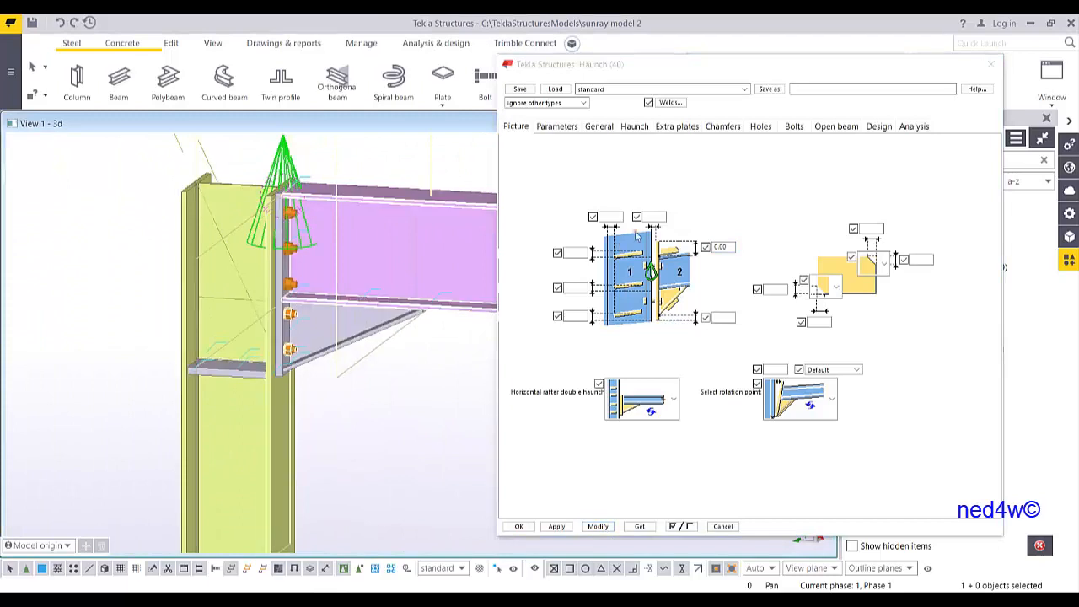
# Choose the haunch option without a column stiffener, modify the connection and accept the component settings
pyautogui.click(659, 408)
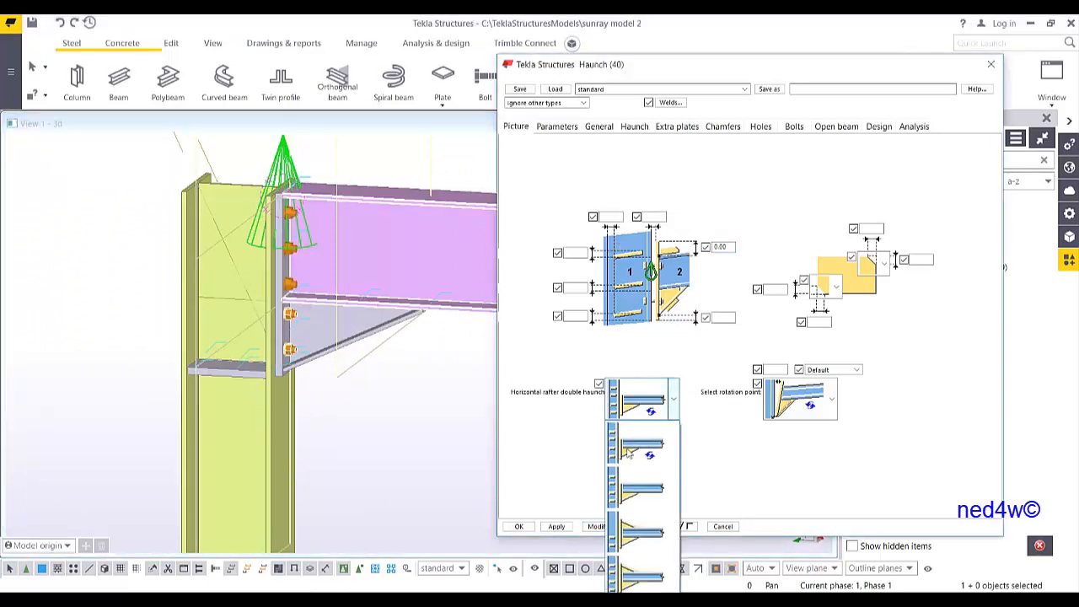
pyautogui.click(716, 362)
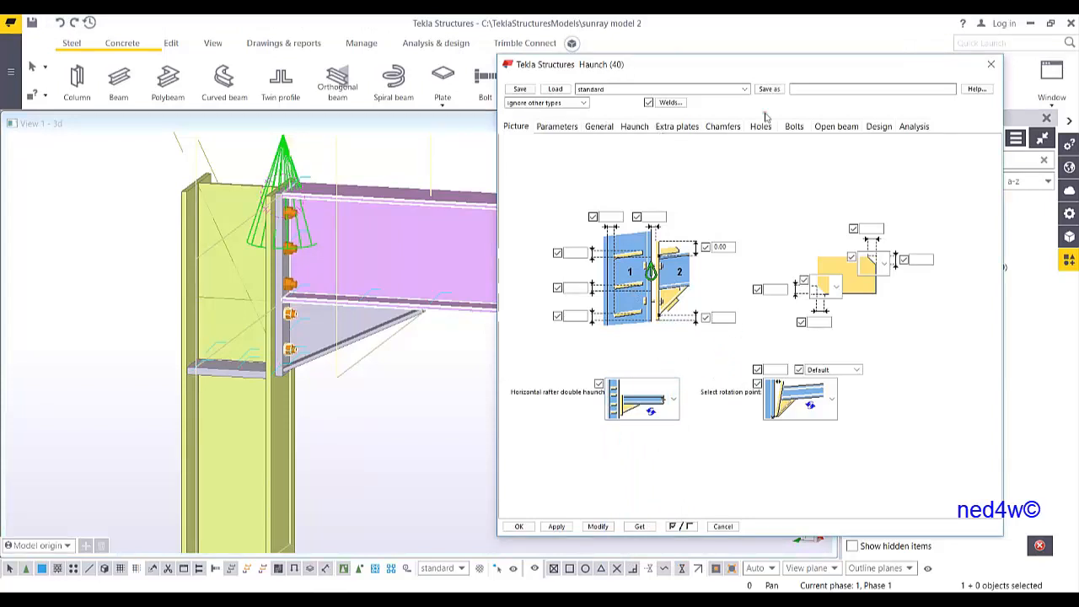
pyautogui.click(565, 129)
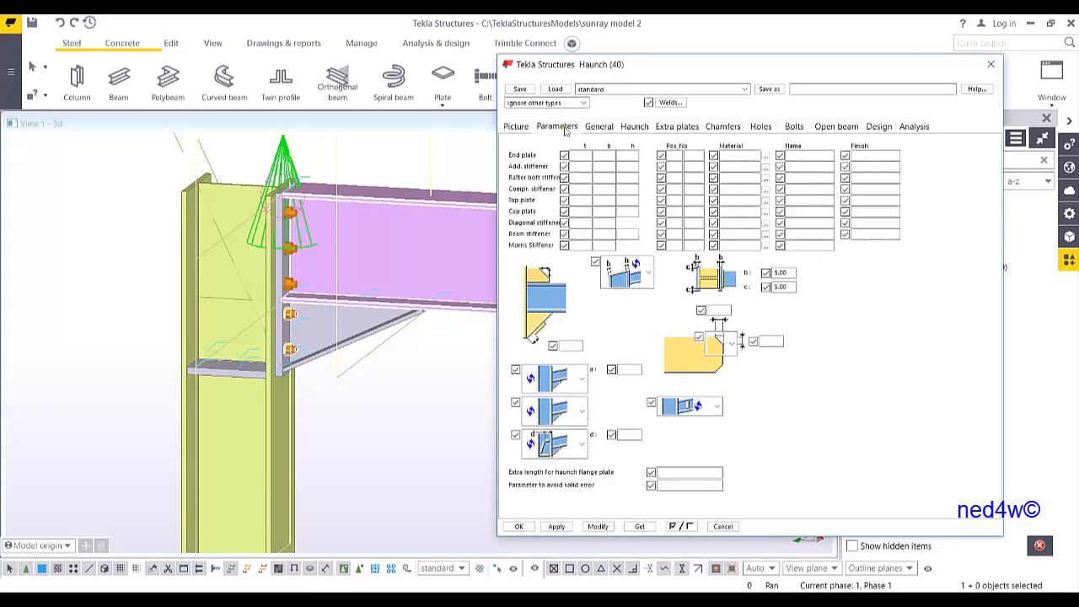
pyautogui.click(556, 442)
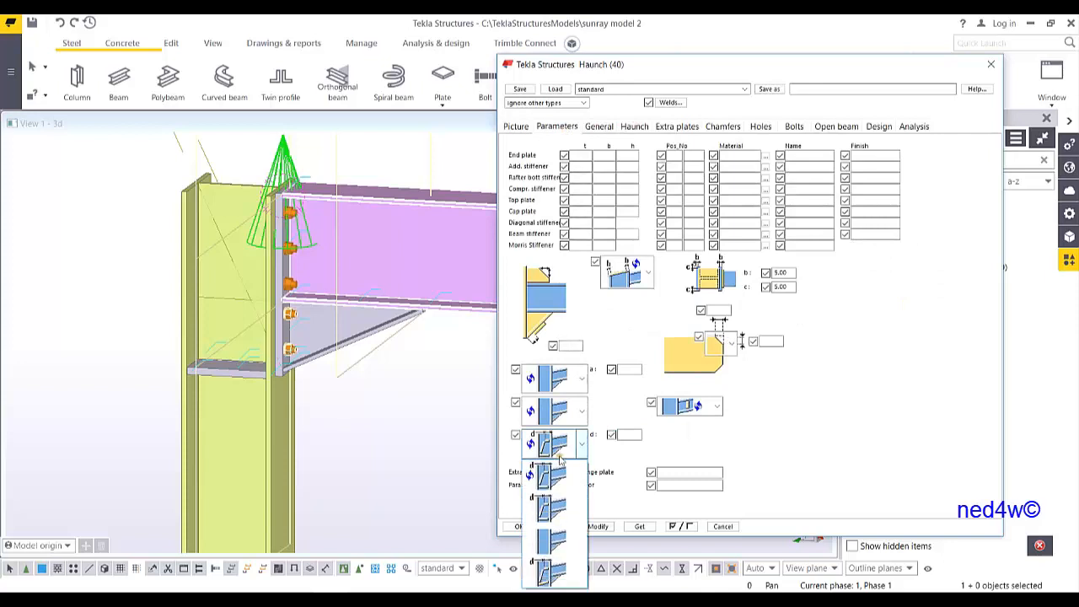
pyautogui.click(571, 552)
pyautogui.click(598, 526)
pyautogui.scroll(5, 351, 334)
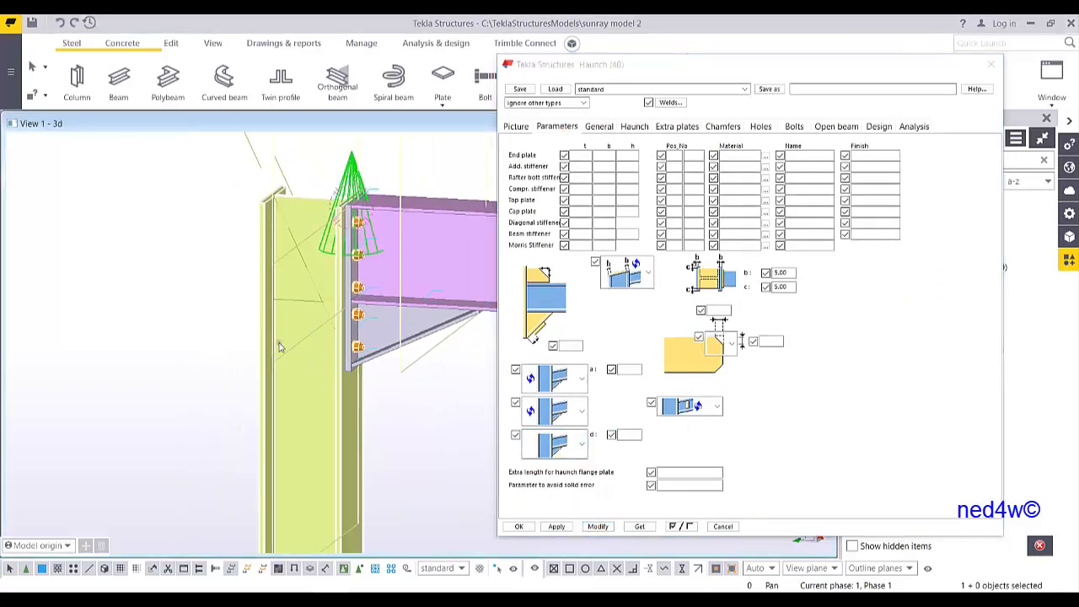
pyautogui.moveTo(350, 335)
pyautogui.keyDown('ctrl'); pyautogui.mouseDown(button='middle')
pyautogui.moveTo(214, 337)
pyautogui.moveTo(48, 365)
pyautogui.moveTo(285, 331)
pyautogui.mouseUp(button='middle'); pyautogui.keyUp('ctrl')
pyautogui.scroll(-5, 285, 331)
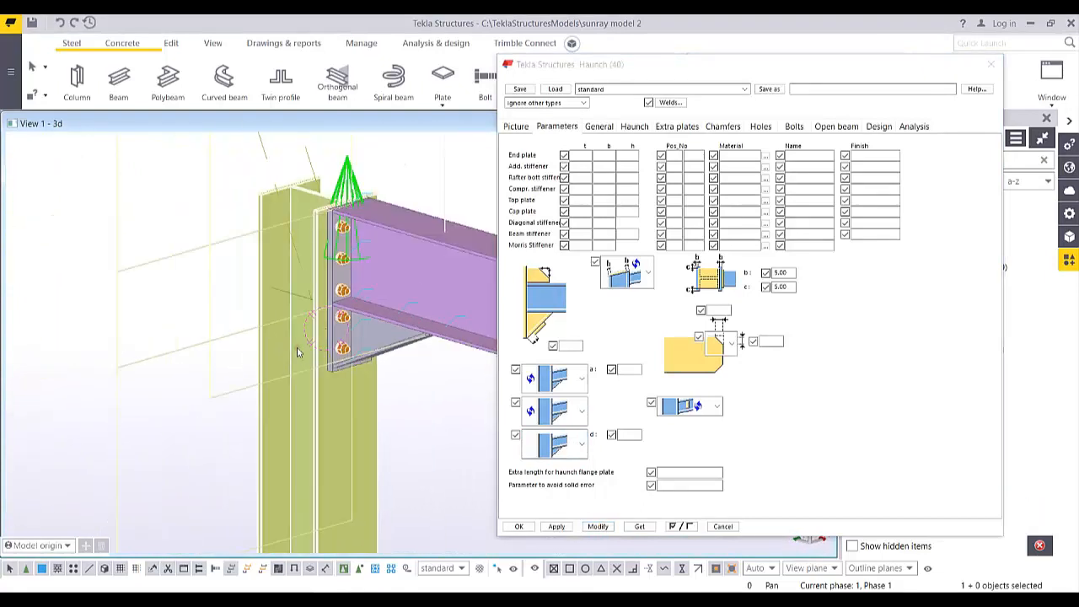
pyautogui.click(559, 527)
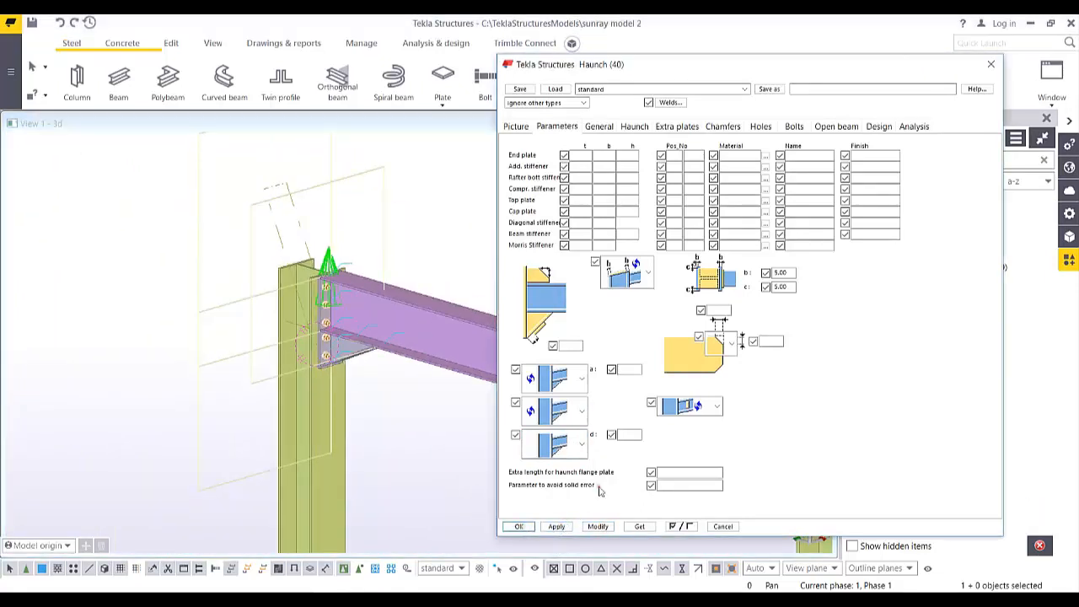
pyautogui.click(518, 526)
# Add a Haunch (40) connection at the next frame's column top, with the column as main part and its beam as secondary part
pyautogui.click(893, 249)
pyautogui.moveTo(695, 306); pyautogui.dragTo(443, 250, button='middle')
pyautogui.scroll(2, 517, 323)
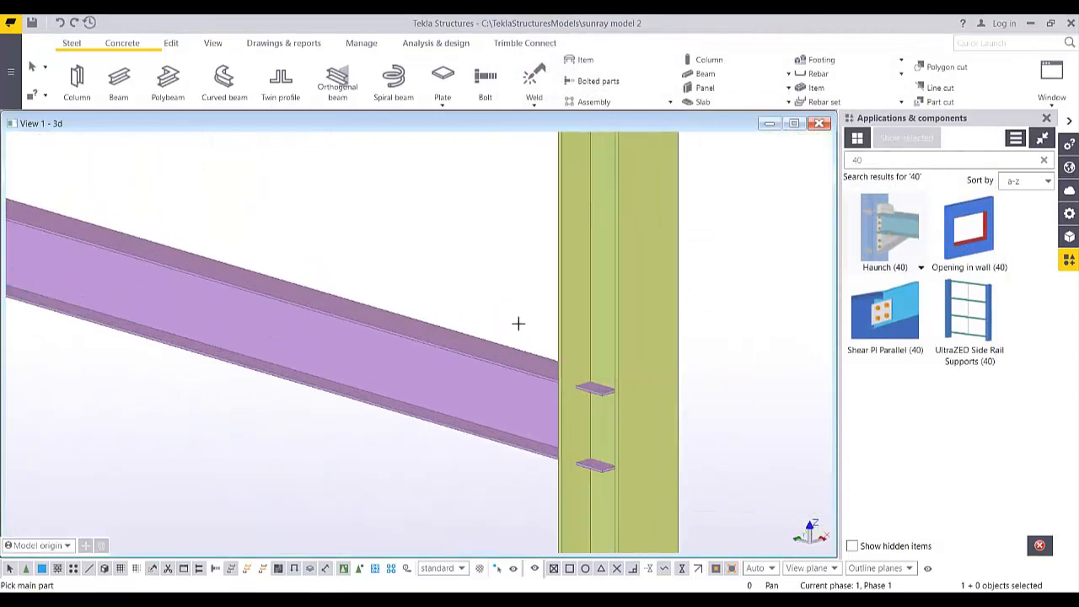
pyautogui.keyDown('ctrl'); pyautogui.moveTo(538, 355); pyautogui.dragTo(637, 317, button='middle'); pyautogui.keyUp('ctrl')
pyautogui.keyDown('ctrl'); pyautogui.moveTo(592, 385); pyautogui.dragTo(604, 338, button='middle'); pyautogui.keyUp('ctrl')
pyautogui.scroll(-5, 602, 338)
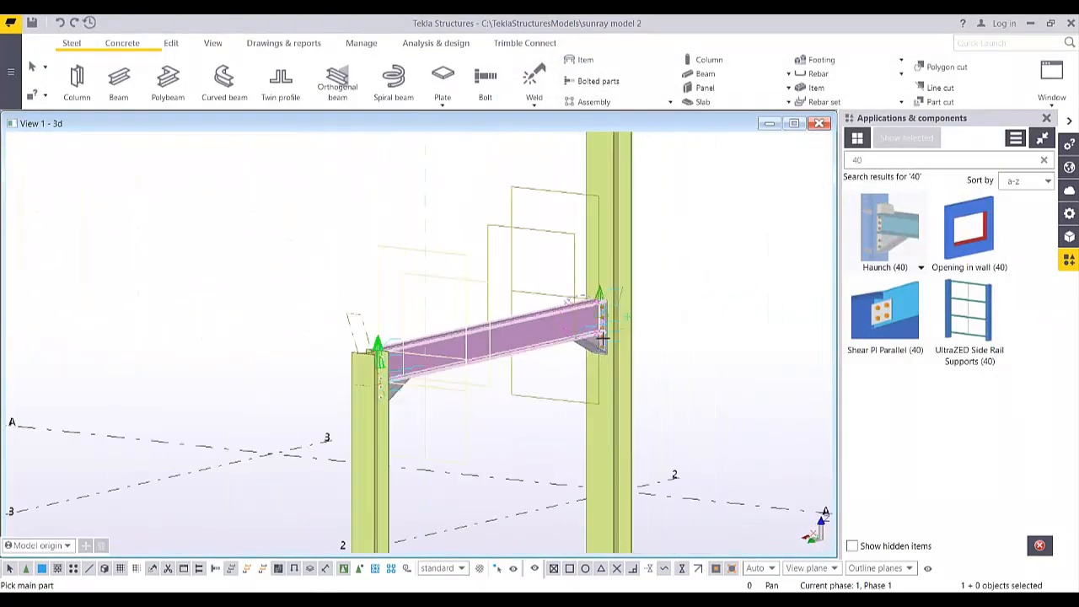
pyautogui.moveTo(619, 278); pyautogui.dragTo(597, 393, button='middle')
pyautogui.moveTo(649, 160); pyautogui.dragTo(688, 152, button='middle')
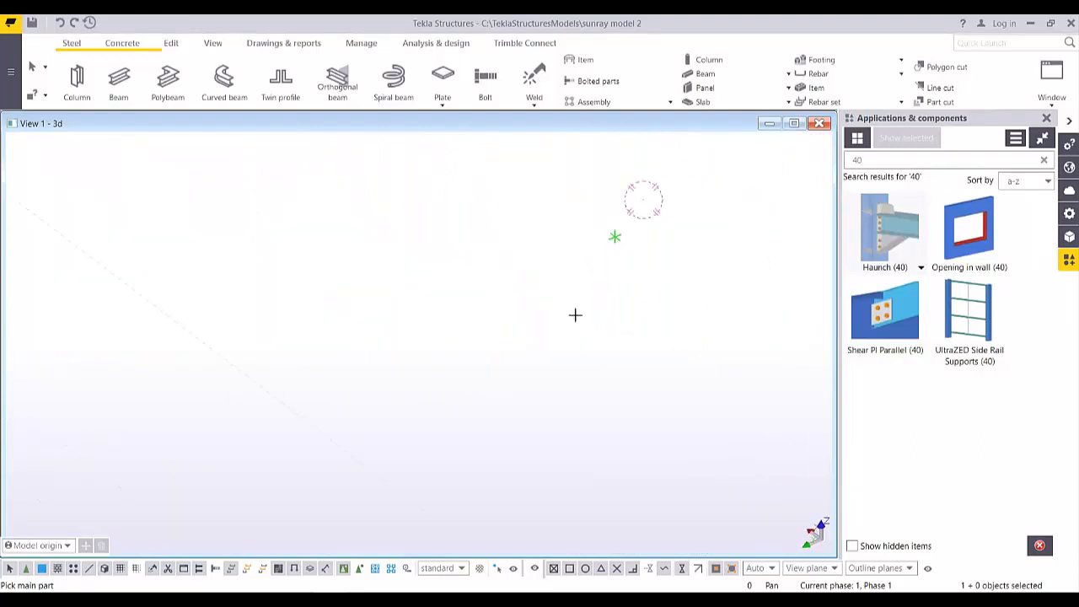
pyautogui.scroll(-3, 576, 315)
pyautogui.moveTo(576, 315); pyautogui.dragTo(637, 247, button='middle')
pyautogui.scroll(2, 512, 411)
pyautogui.scroll(5, 561, 373)
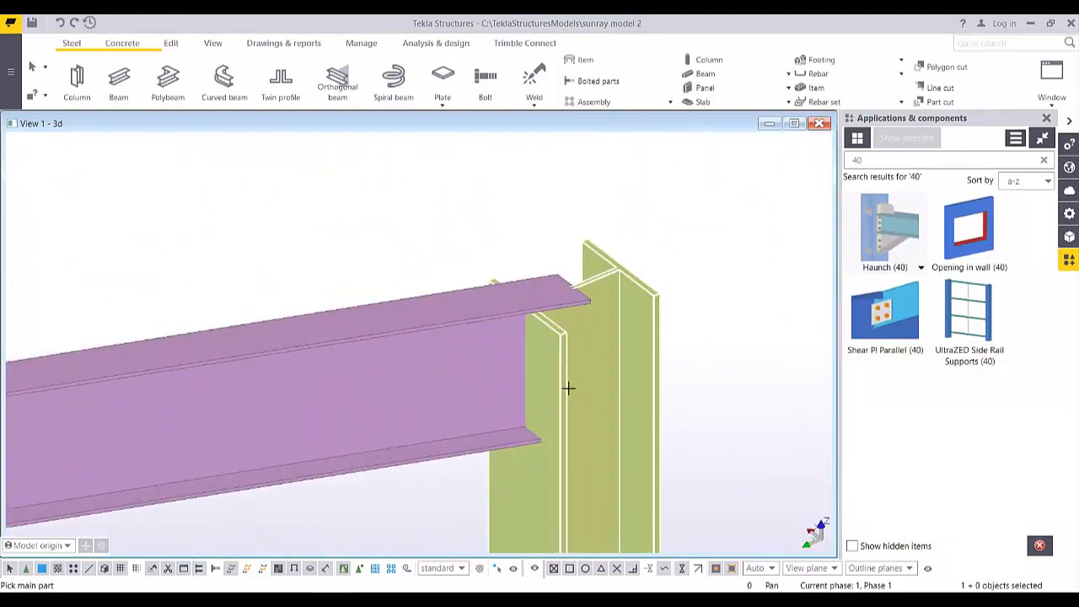
pyautogui.click(561, 373)
pyautogui.click(415, 370)
pyautogui.scroll(-2, 417, 372)
pyautogui.scroll(4, 508, 349)
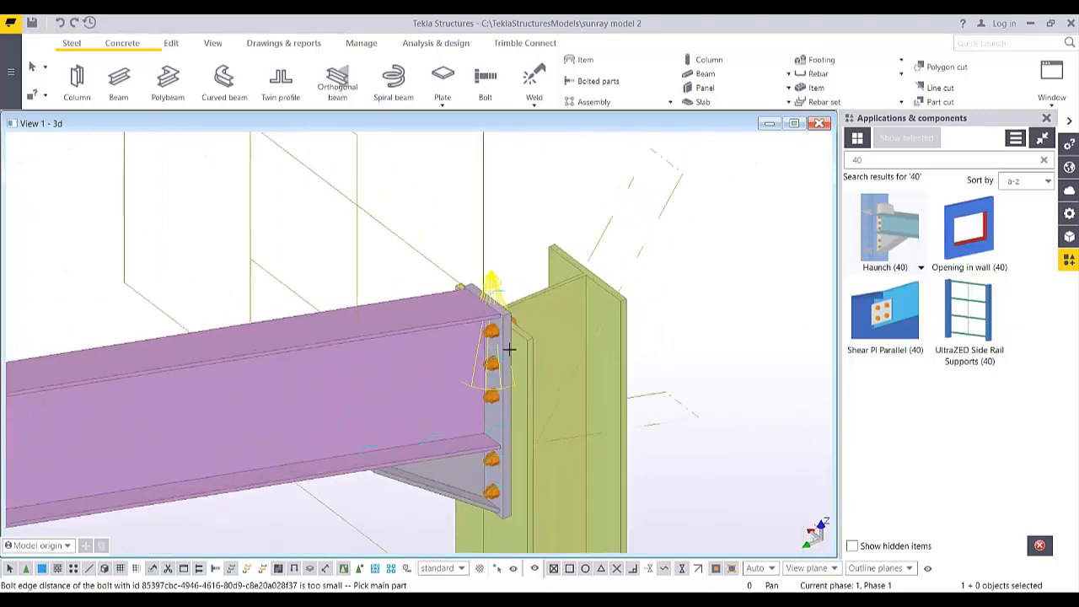
pyautogui.keyDown('ctrl'); pyautogui.moveTo(508, 349); pyautogui.dragTo(509, 251, button='middle'); pyautogui.keyUp('ctrl')
pyautogui.rightClick(512, 217)
pyautogui.click(531, 225)
pyautogui.scroll(-3, 528, 264)
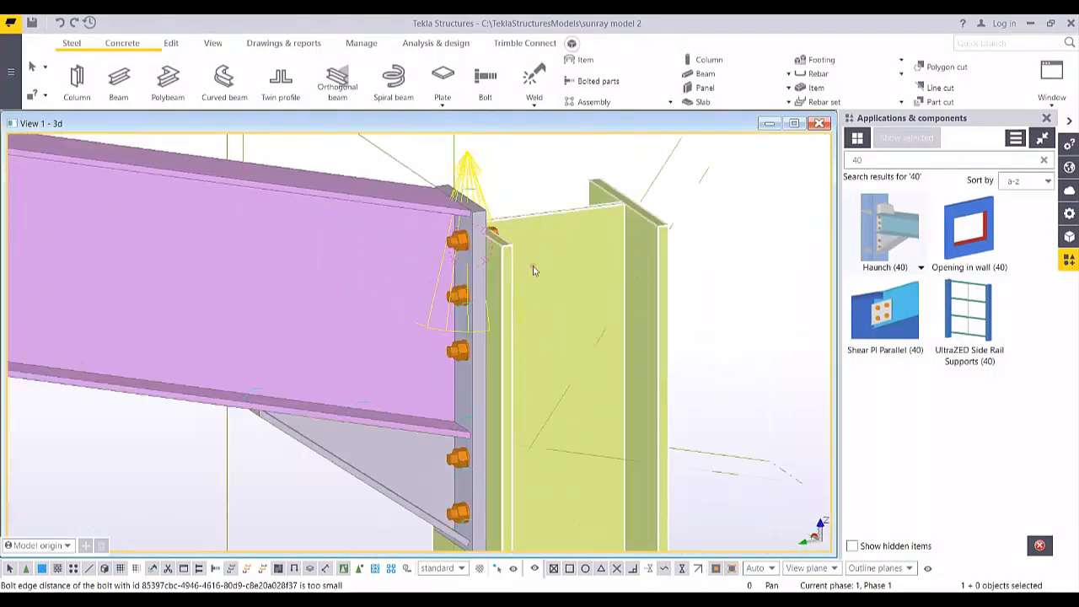
# Raise the top end of the haunched column with a linear move of dZ 100
pyautogui.keyDown('ctrl'); pyautogui.moveTo(564, 277); pyautogui.dragTo(539, 253, button='middle'); pyautogui.keyUp('ctrl')
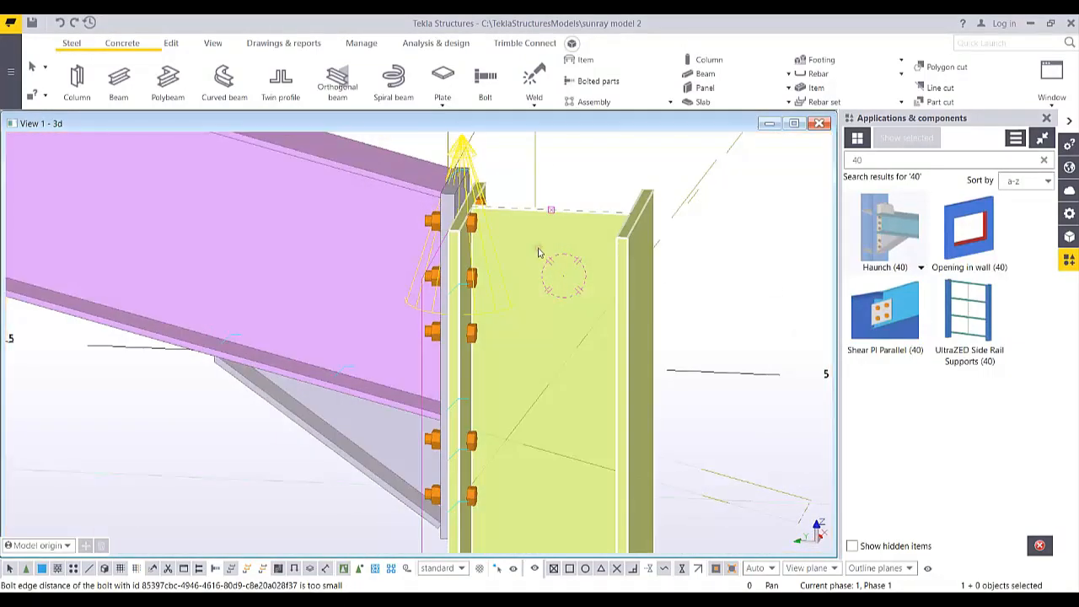
pyautogui.rightClick(552, 212)
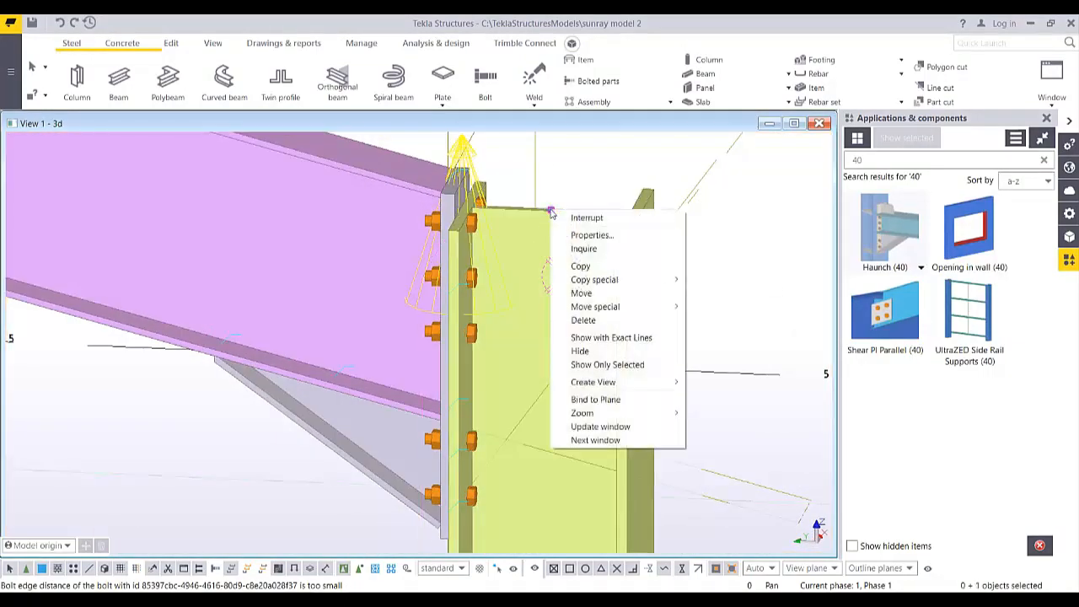
pyautogui.moveTo(590, 307)
pyautogui.click(724, 308)
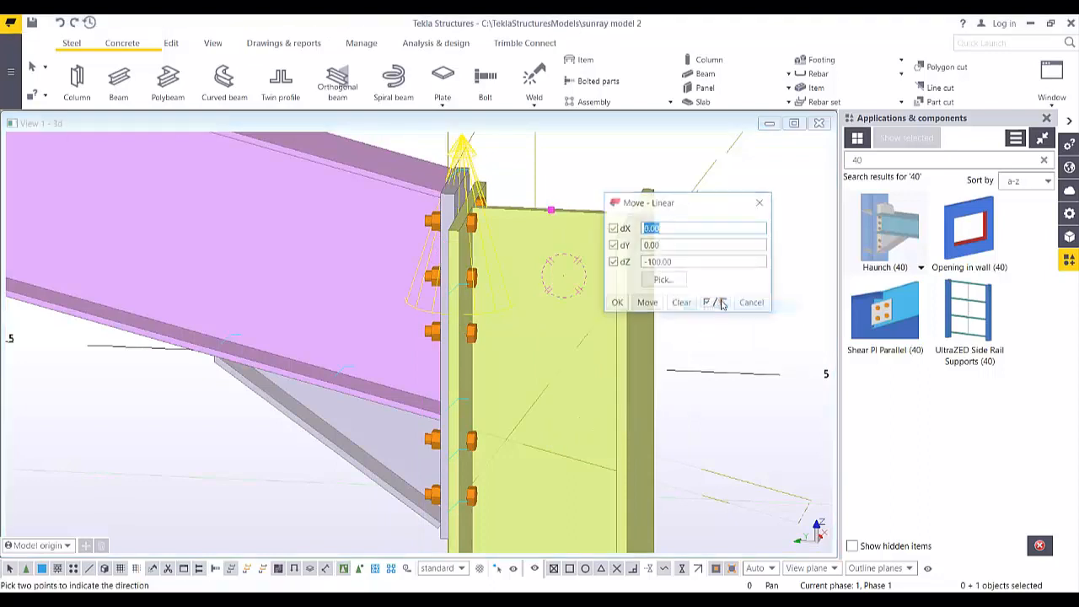
pyautogui.press('Tab')
pyautogui.press('Tab')
pyautogui.write('100')
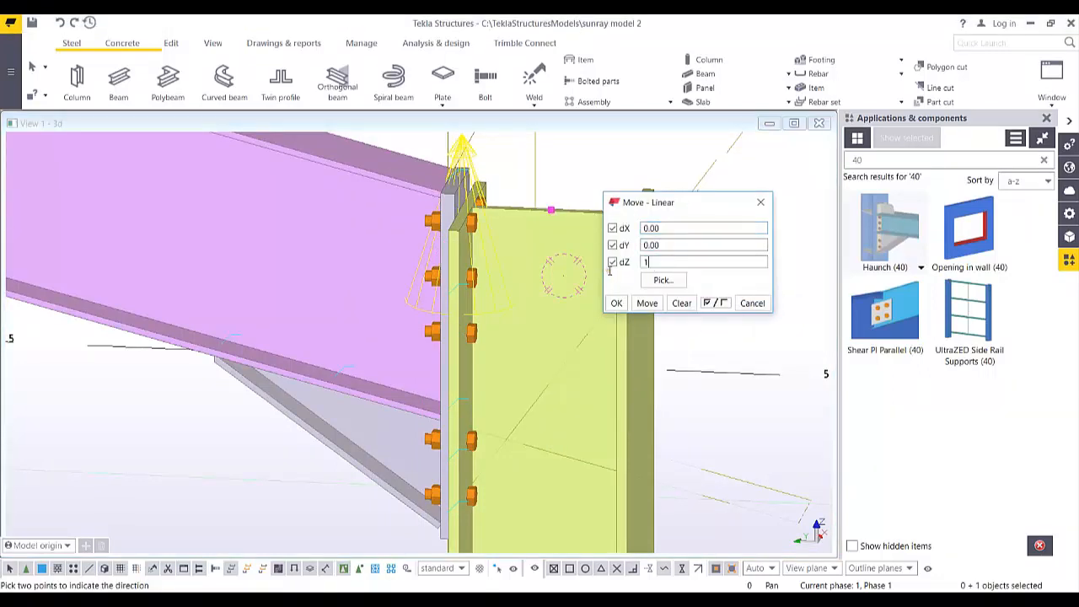
pyautogui.click(653, 304)
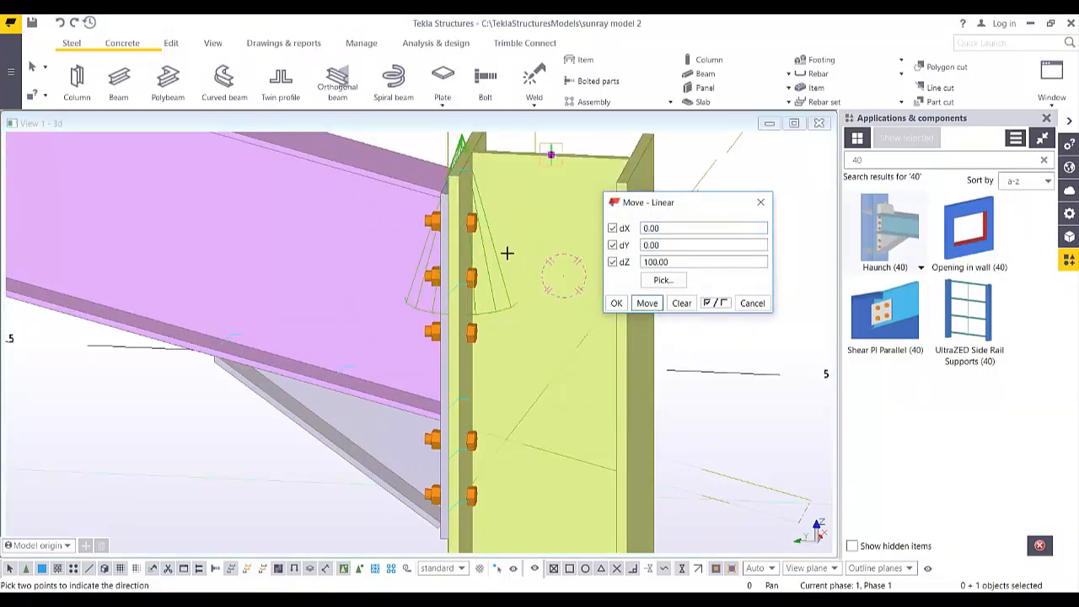
pyautogui.scroll(1, 488, 195)
pyautogui.moveTo(488, 195); pyautogui.dragTo(480, 258, button='middle')
pyautogui.keyDown('ctrl'); pyautogui.moveTo(401, 269); pyautogui.dragTo(481, 265, button='middle'); pyautogui.keyUp('ctrl')
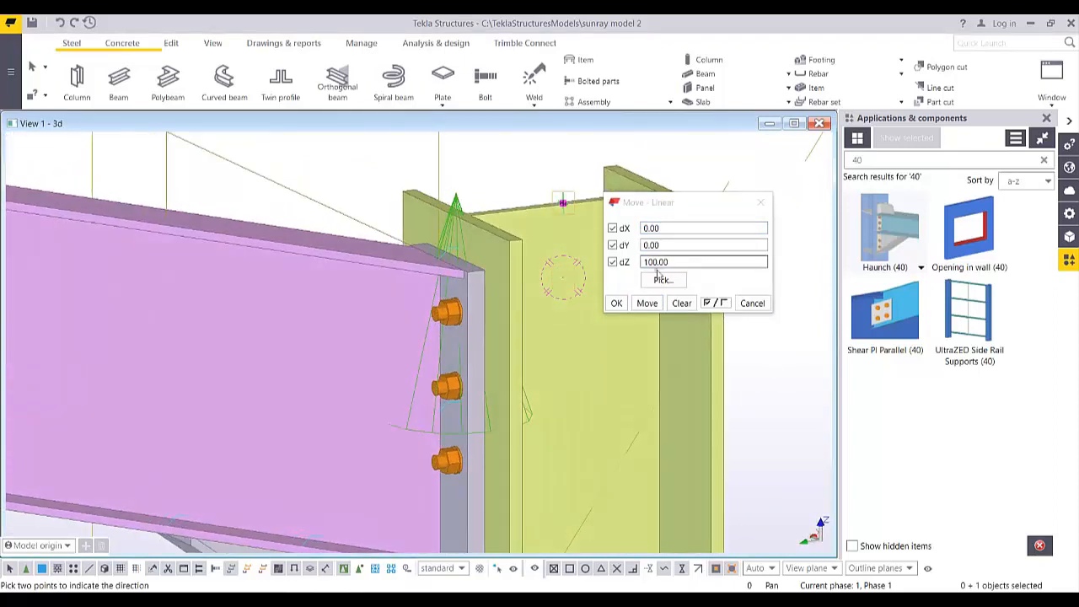
# Lower the same column's top end with a linear move of dZ -50 and end the move
pyautogui.moveTo(681, 262); pyautogui.dragTo(595, 256)
pyautogui.write('-')
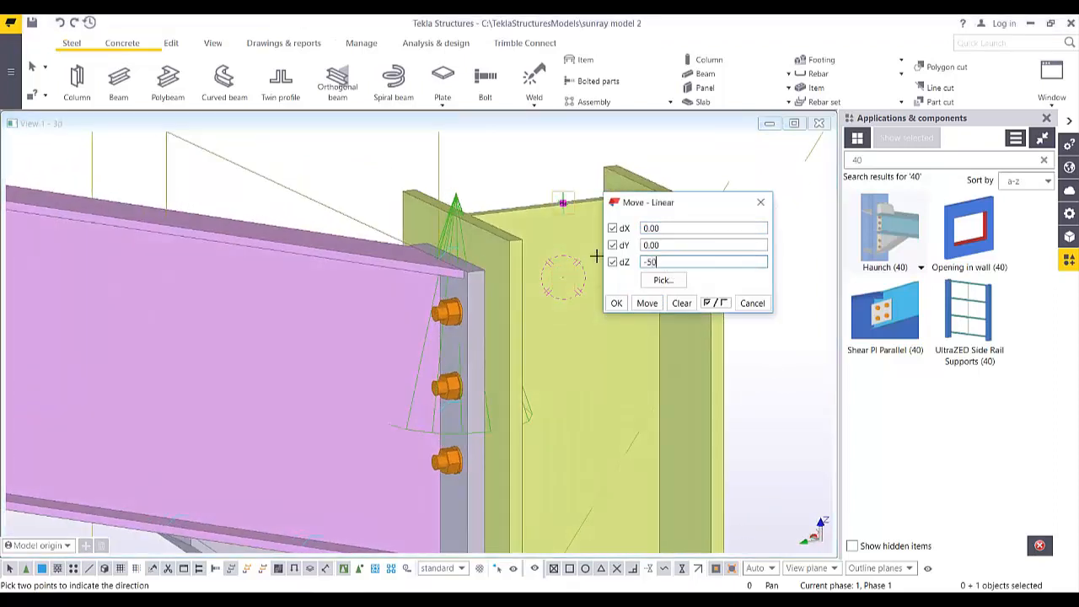
pyautogui.write('50')
pyautogui.click(646, 303)
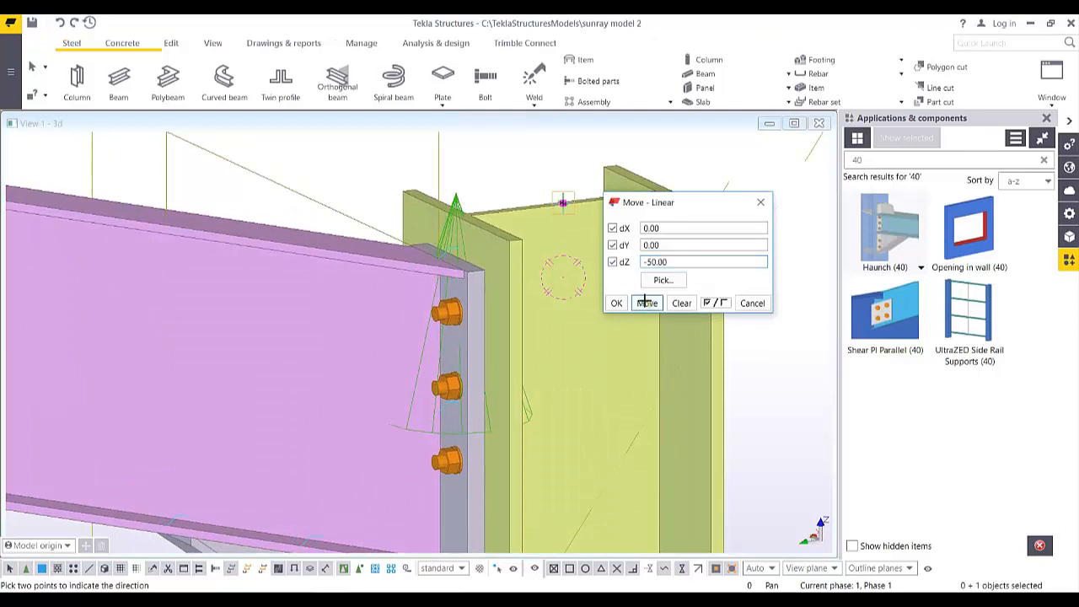
pyautogui.moveTo(488, 283); pyautogui.dragTo(476, 250, button='middle')
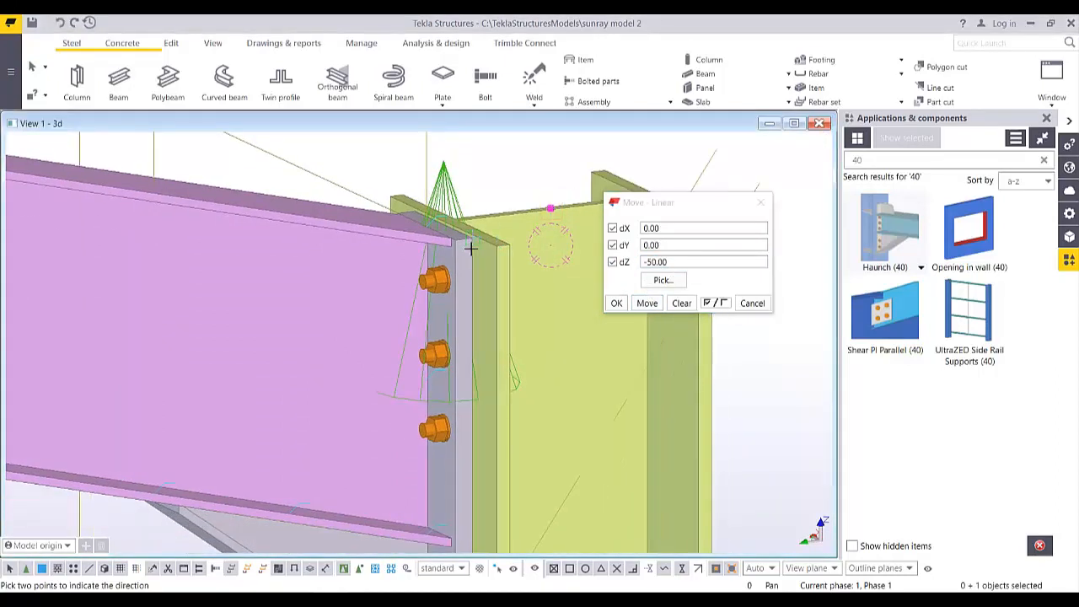
pyautogui.scroll(-2, 470, 248)
pyautogui.scroll(5, 472, 257)
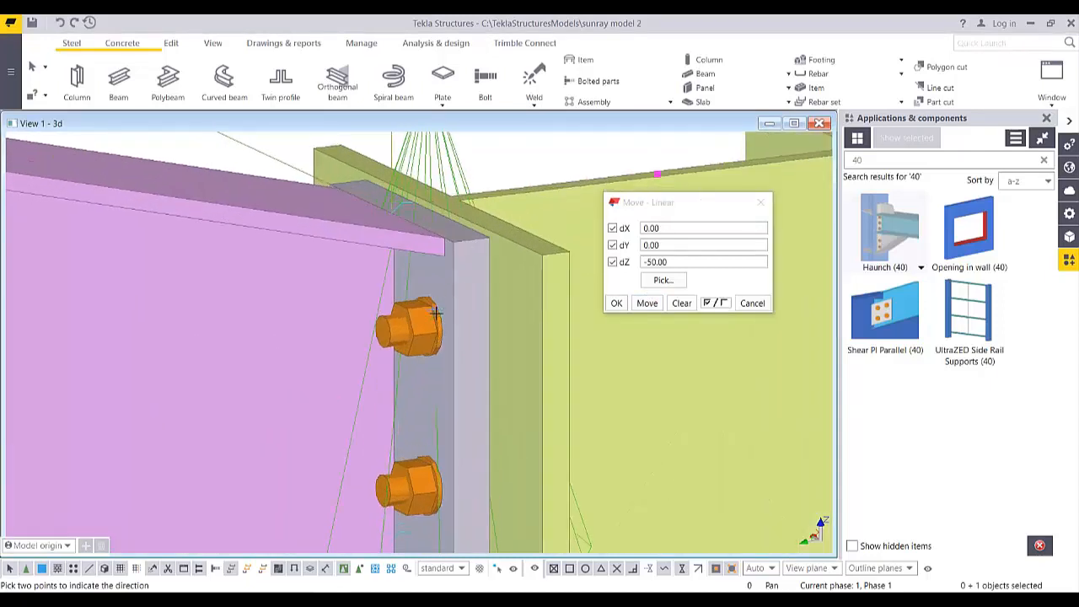
pyautogui.rightClick(509, 167)
pyautogui.click(527, 177)
pyautogui.click(527, 180)
# Add a Haunch (40) connection between the opposite column and the other end of the same beam
pyautogui.scroll(-2, 449, 265)
pyautogui.keyDown('ctrl'); pyautogui.moveTo(449, 265); pyautogui.dragTo(483, 291, button='middle'); pyautogui.keyUp('ctrl')
pyautogui.scroll(-8, 477, 295)
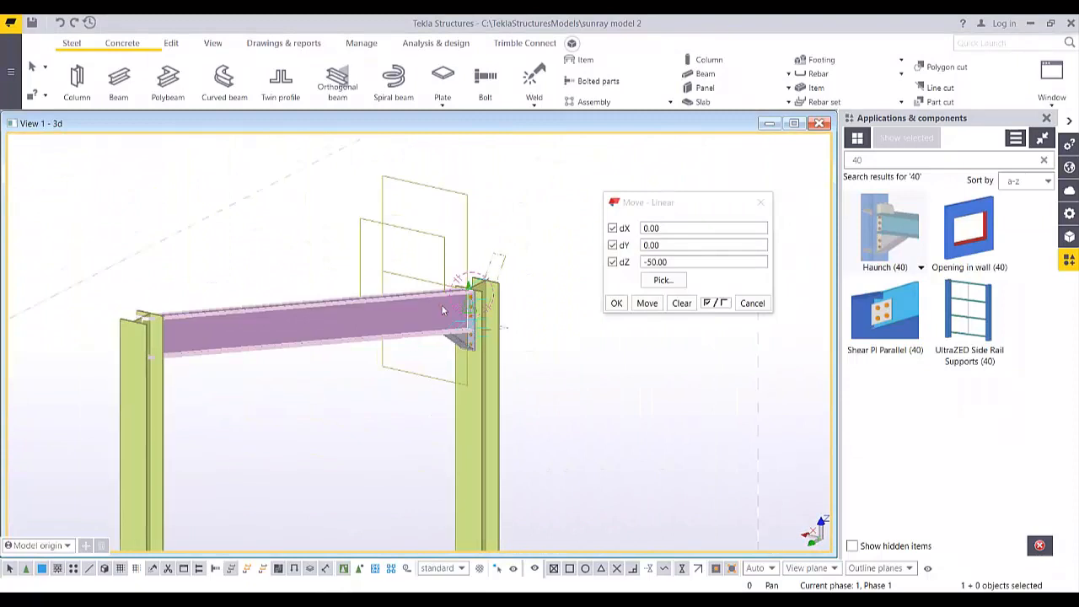
pyautogui.moveTo(181, 358); pyautogui.dragTo(409, 311, button='middle')
pyautogui.keyDown('ctrl'); pyautogui.moveTo(444, 277); pyautogui.dragTo(317, 310, button='middle'); pyautogui.keyUp('ctrl')
pyautogui.moveTo(338, 225); pyautogui.dragTo(465, 271, button='middle')
pyautogui.scroll(2, 464, 271)
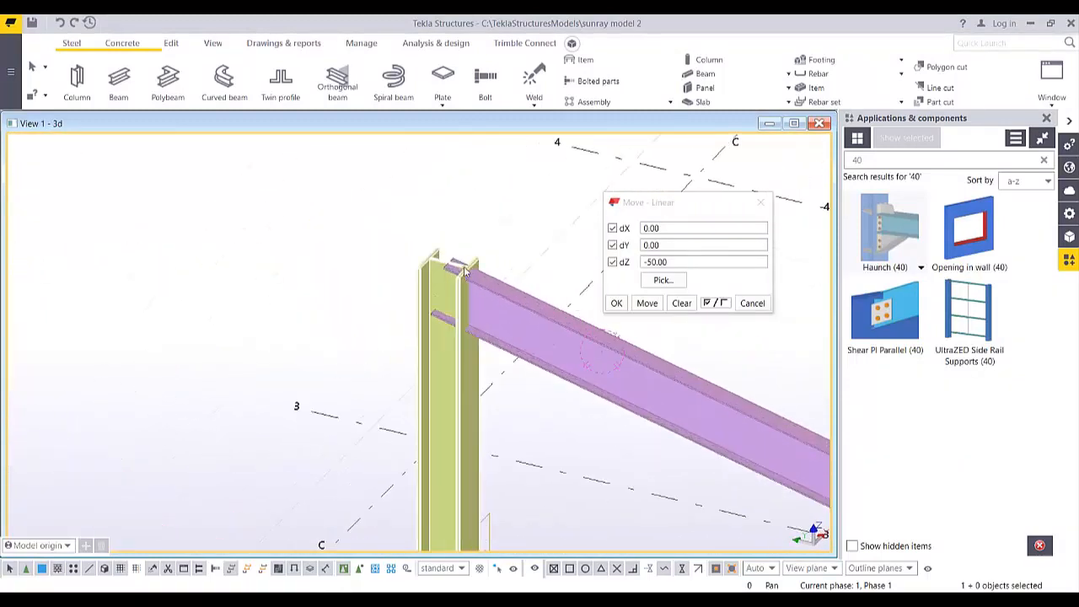
pyautogui.scroll(4, 465, 271)
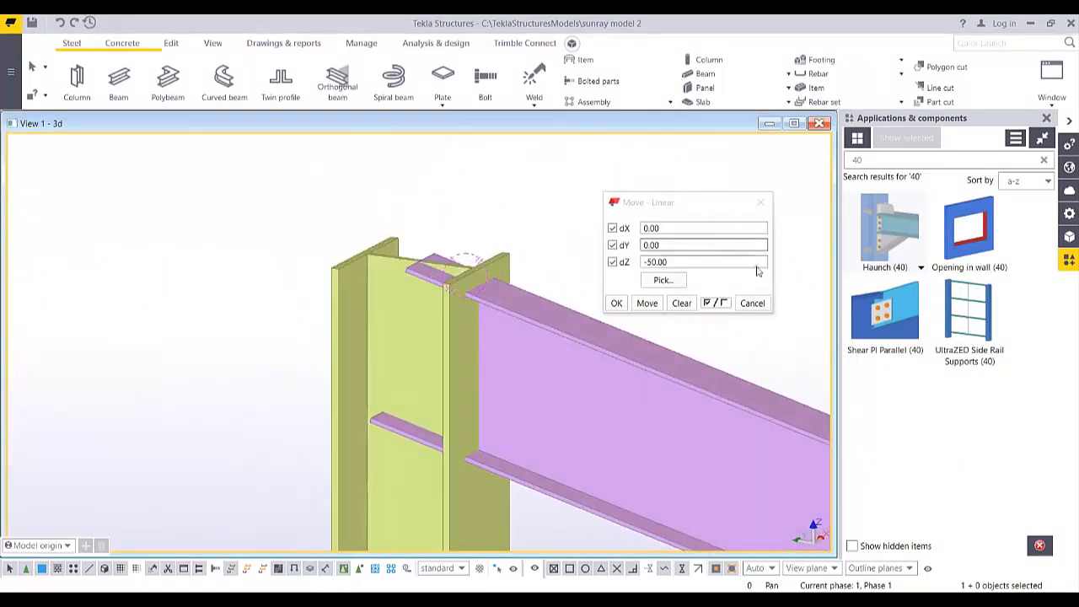
pyautogui.click(887, 223)
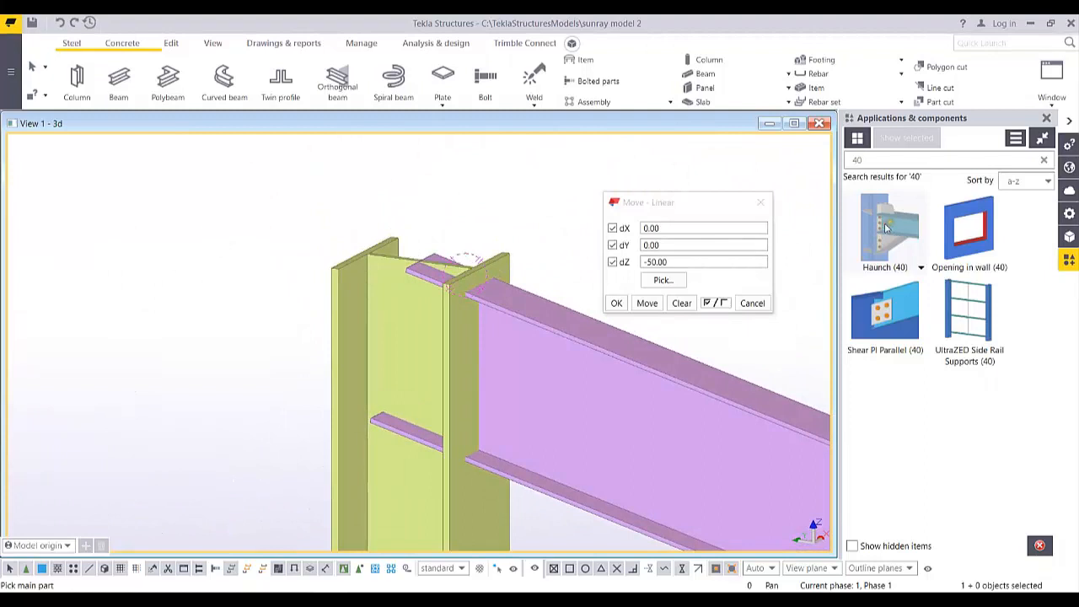
pyautogui.click(504, 256)
pyautogui.click(536, 309)
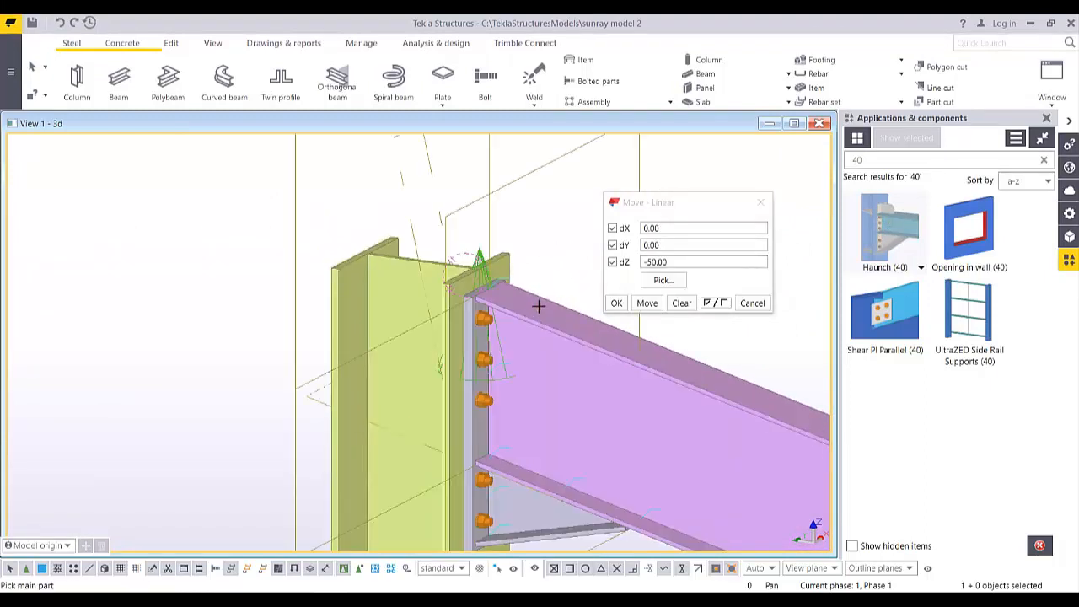
# End the haunch command, inspect the new joint and close the linear move settings
pyautogui.press('Escape')
pyautogui.scroll(5, 484, 285)
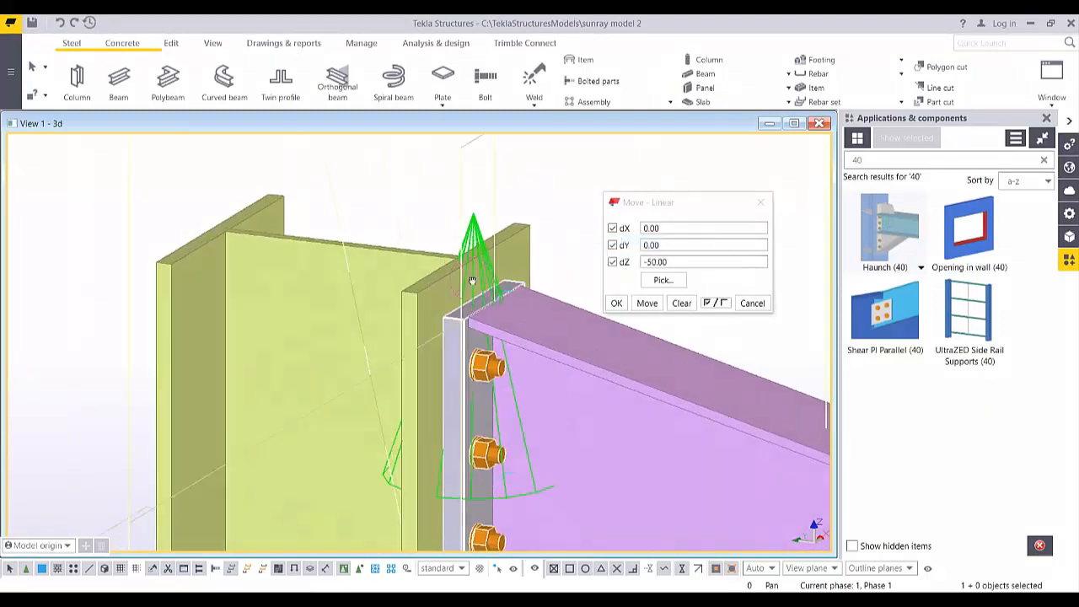
pyautogui.keyDown('ctrl'); pyautogui.moveTo(484, 285); pyautogui.dragTo(363, 244, button='middle'); pyautogui.keyUp('ctrl')
pyautogui.scroll(-6, 363, 244)
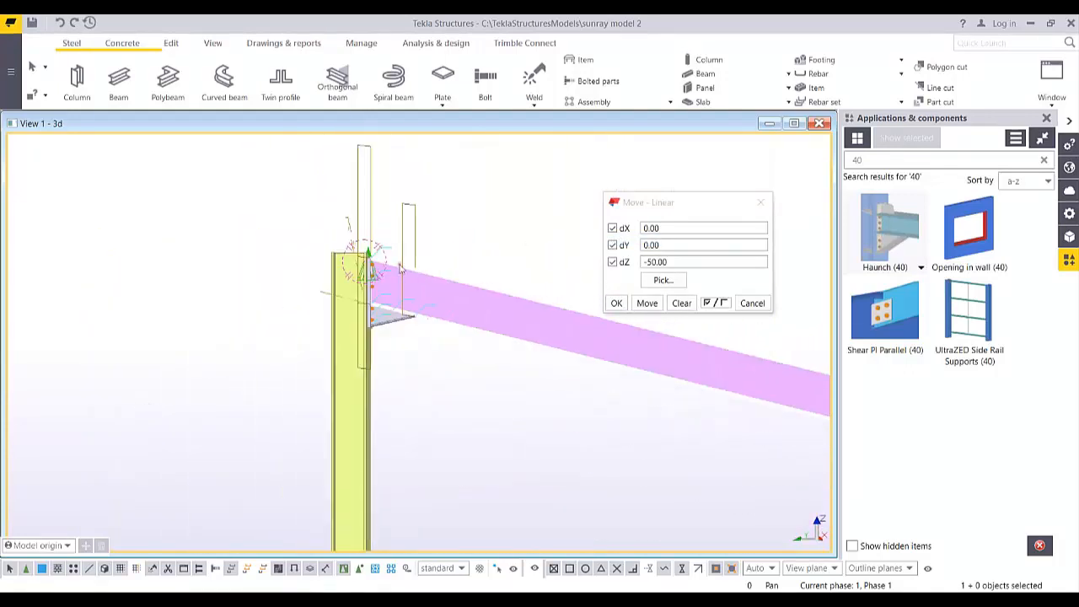
pyautogui.click(760, 201)
pyautogui.scroll(-5, 588, 291)
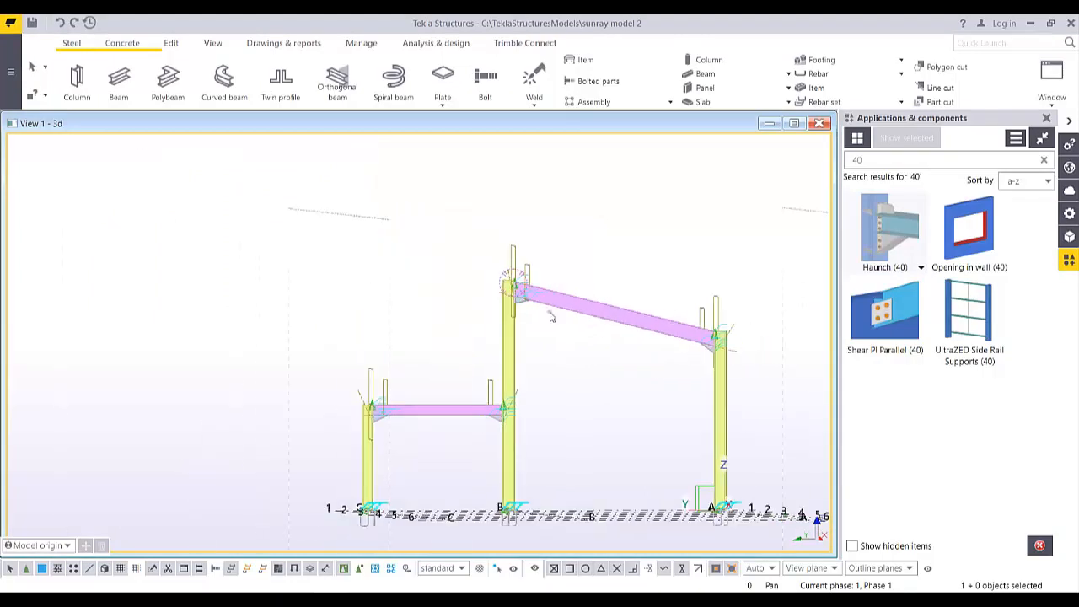
pyautogui.keyDown('ctrl'); pyautogui.moveTo(562, 340); pyautogui.dragTo(607, 346, button='middle'); pyautogui.keyUp('ctrl')
pyautogui.moveTo(607, 346); pyautogui.dragTo(327, 462, button='middle')
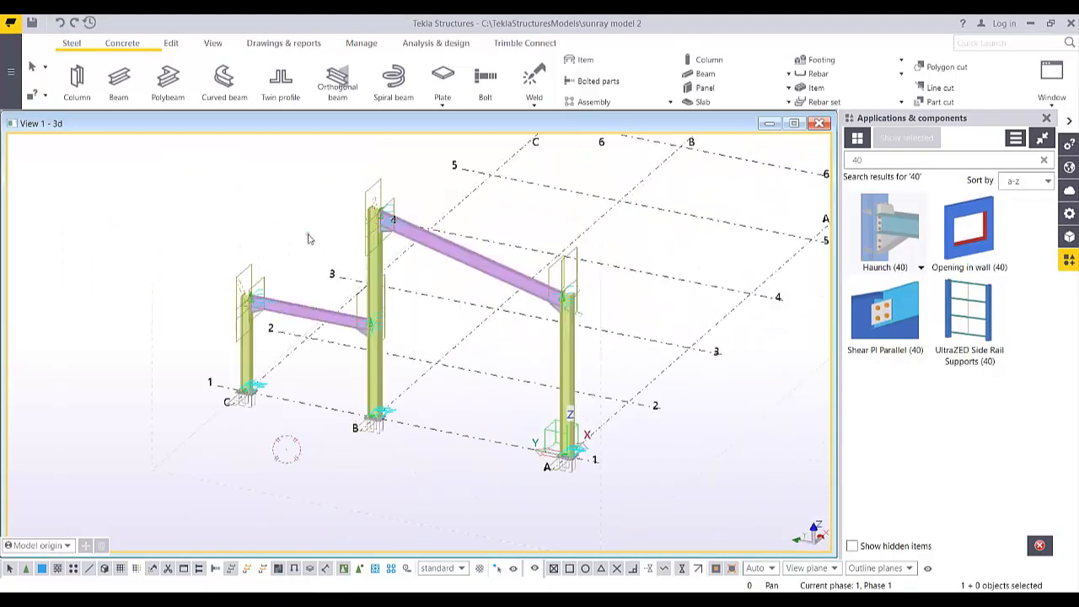
# Open the properties of the 3D view and redraw the view
pyautogui.rightClick(281, 219)
pyautogui.click(318, 278)
pyautogui.doubleClick(302, 259)
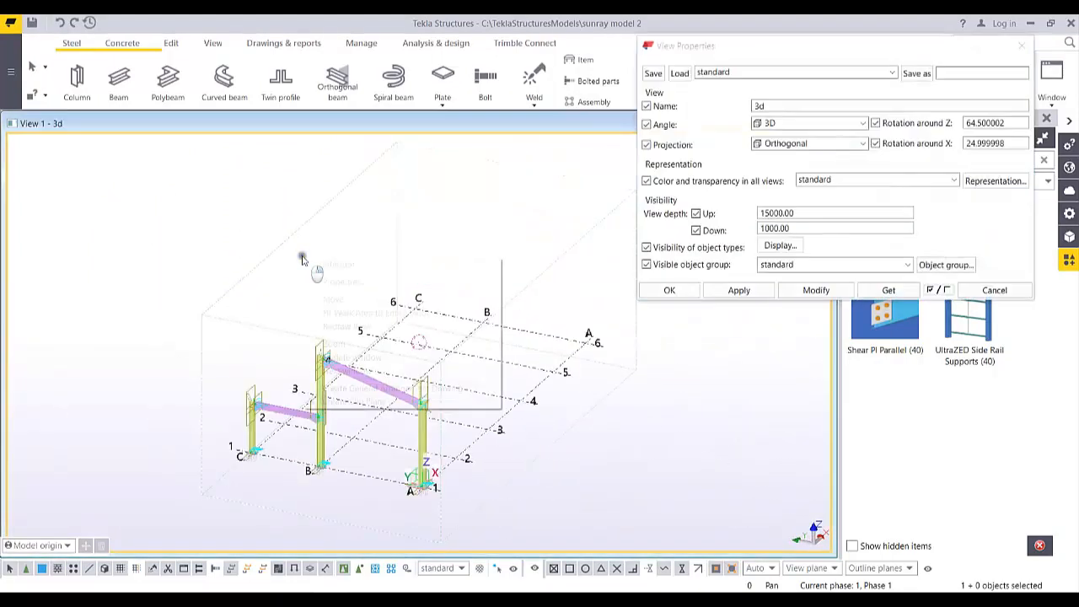
pyautogui.rightClick(339, 290)
pyautogui.click(385, 359)
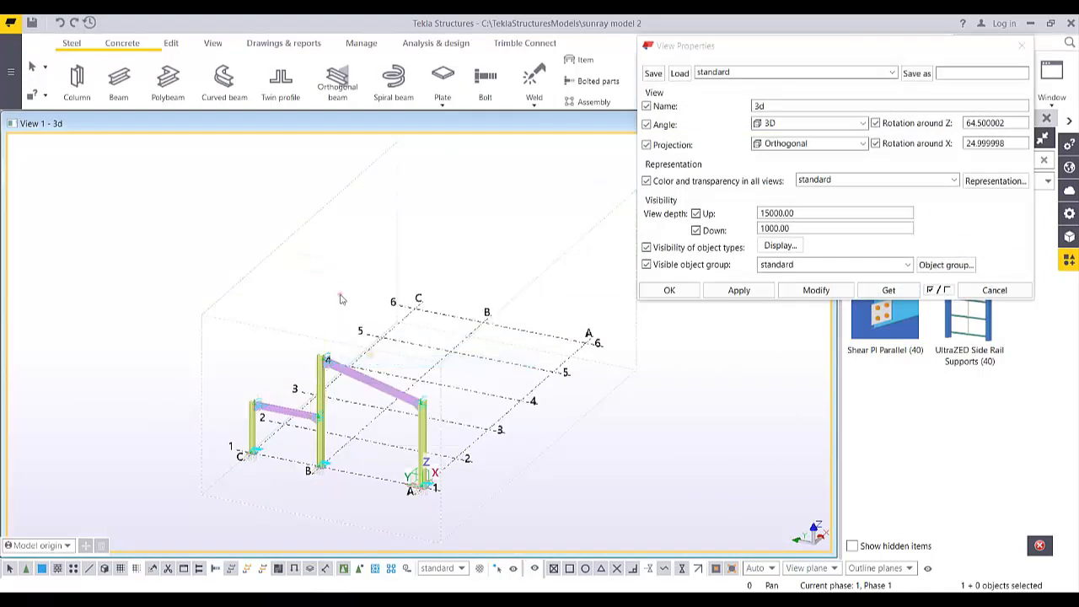
# Turn off cuts, fittings and welds in the model plus welds in components in the display settings, apply and redraw the view
pyautogui.click(778, 245)
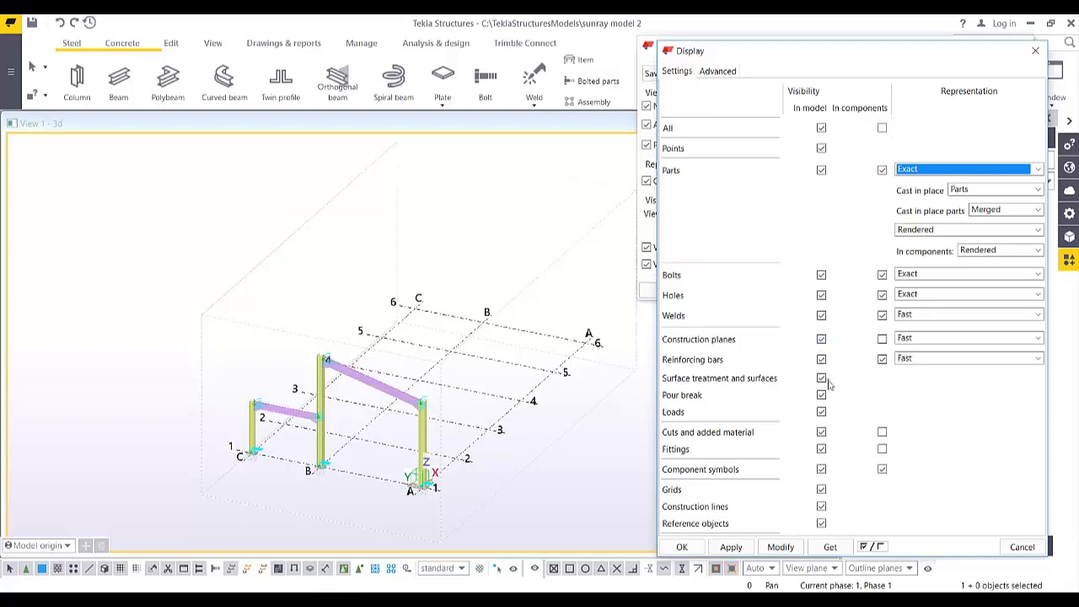
pyautogui.click(822, 432)
pyautogui.click(822, 449)
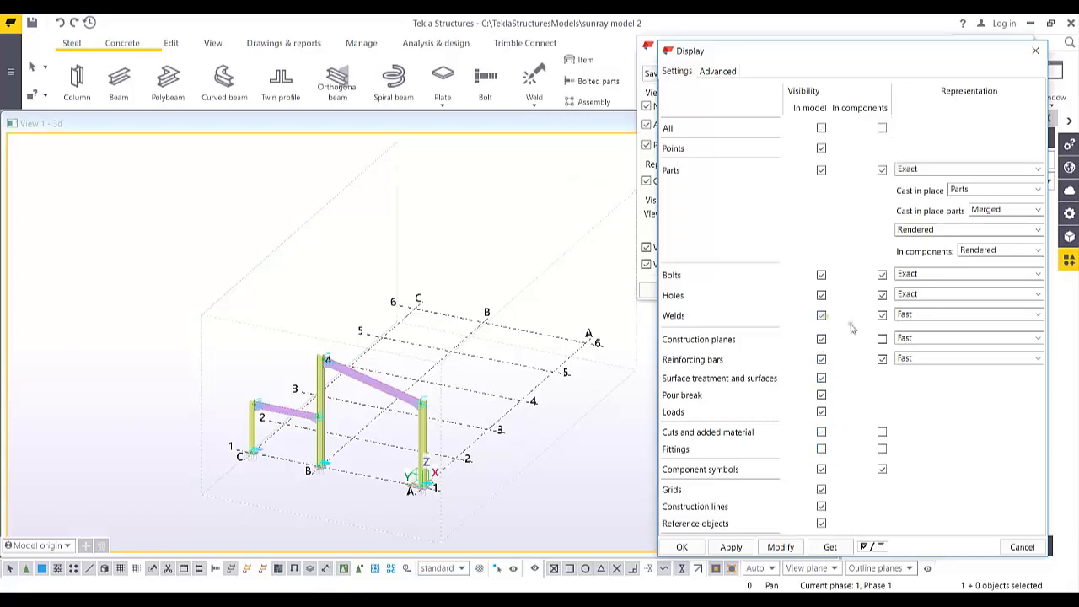
pyautogui.click(881, 315)
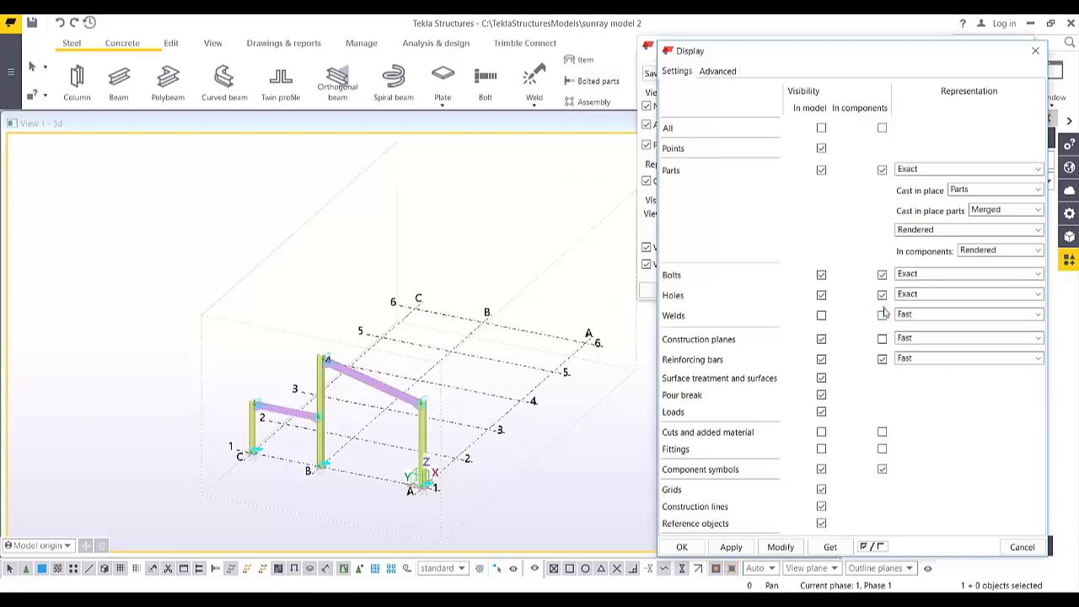
pyautogui.click(780, 547)
pyautogui.click(682, 547)
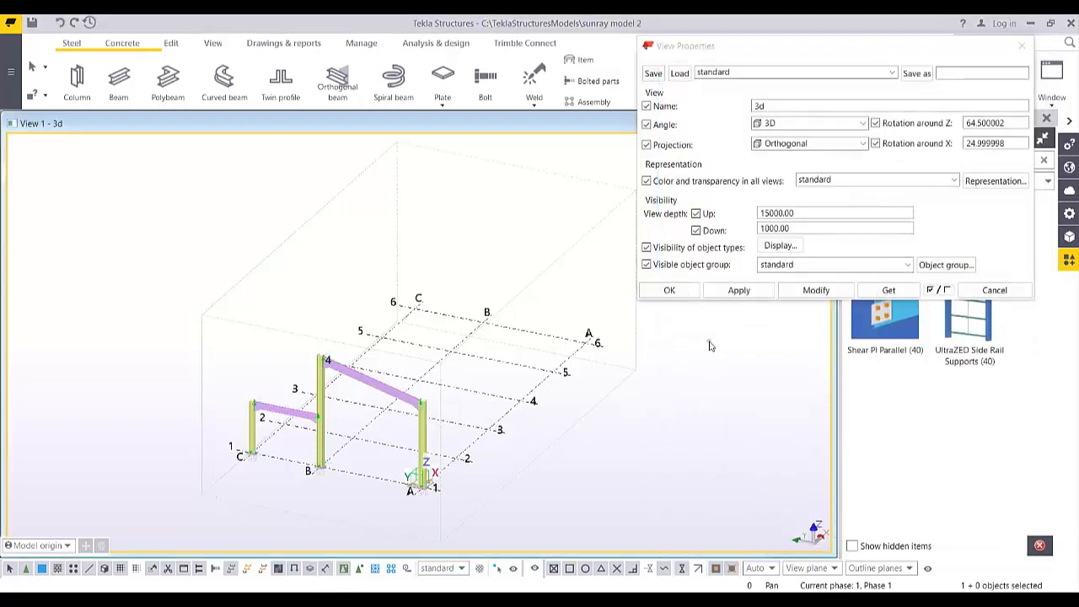
pyautogui.click(674, 289)
pyautogui.rightClick(485, 271)
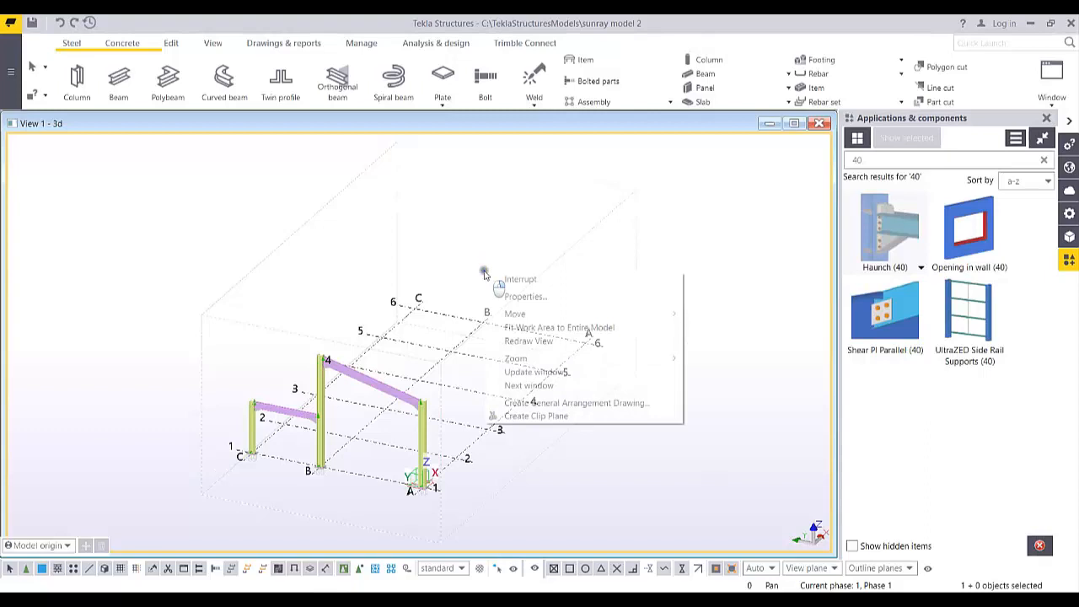
pyautogui.click(528, 340)
pyautogui.scroll(5, 583, 351)
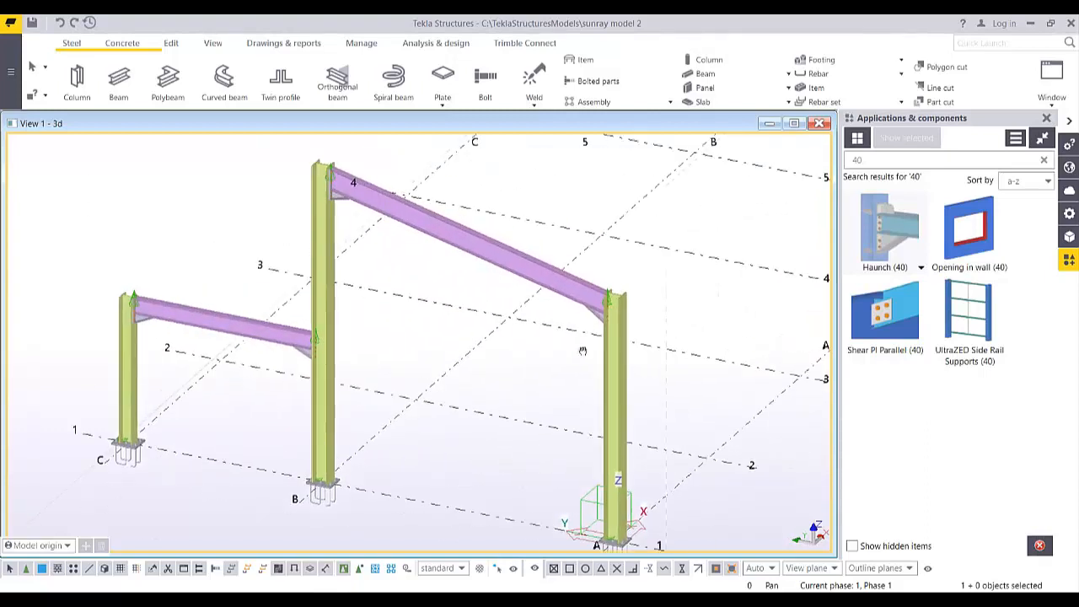
# Copy the complete frame on gridline 1 linearly with dX 4000 and 5 copies
pyautogui.scroll(-5, 419, 364)
pyautogui.moveTo(189, 176); pyautogui.dragTo(543, 495)
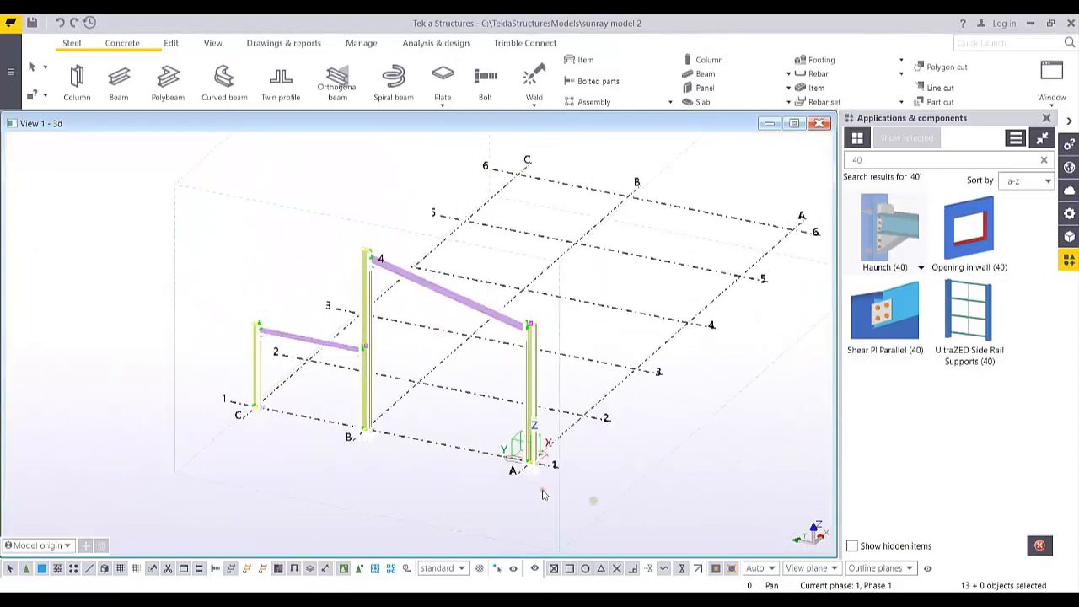
pyautogui.scroll(2, 505, 426)
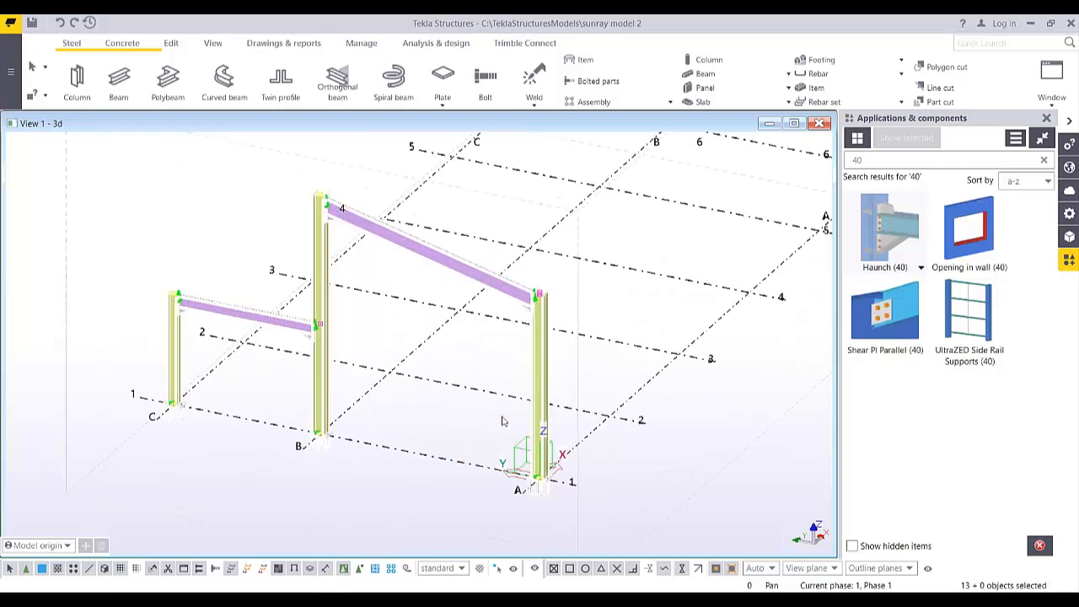
pyautogui.rightClick(503, 420)
pyautogui.moveTo(563, 207)
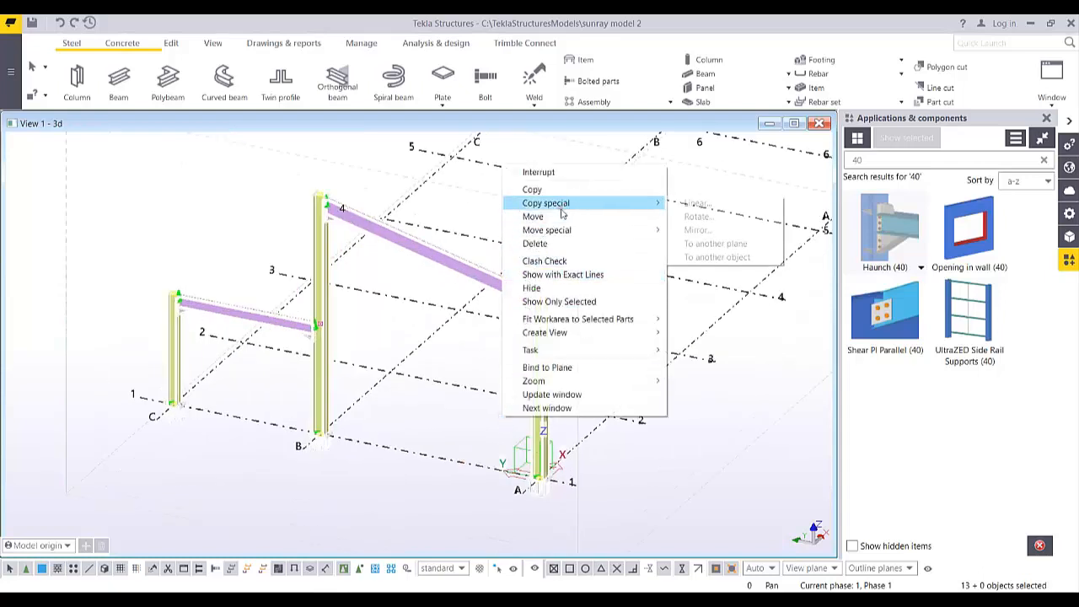
pyautogui.click(688, 207)
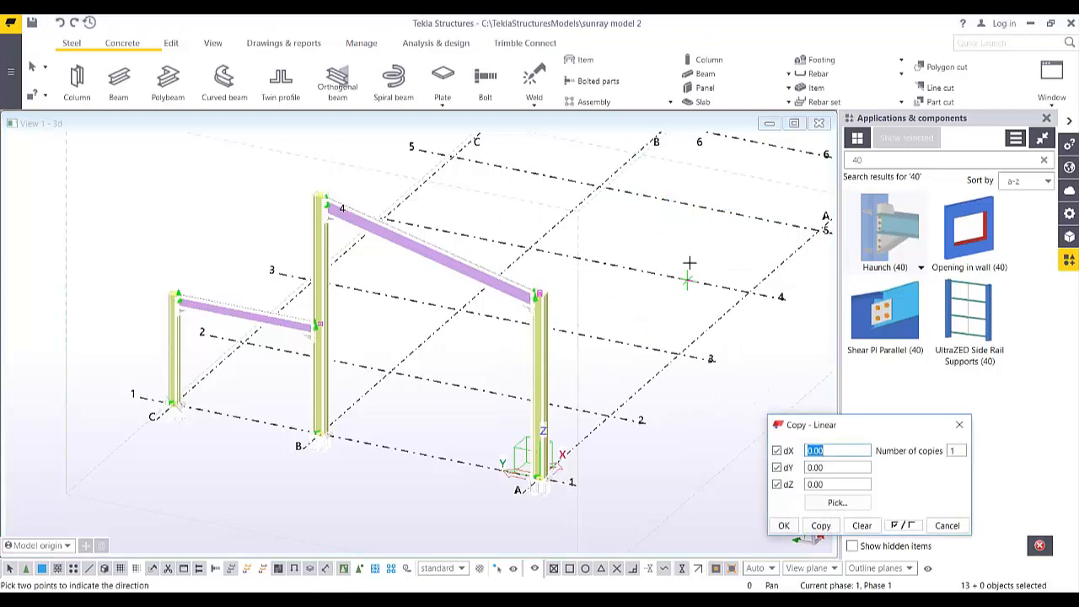
pyautogui.moveTo(691, 464); pyautogui.dragTo(652, 474, button='middle')
pyautogui.moveTo(830, 425); pyautogui.dragTo(802, 389)
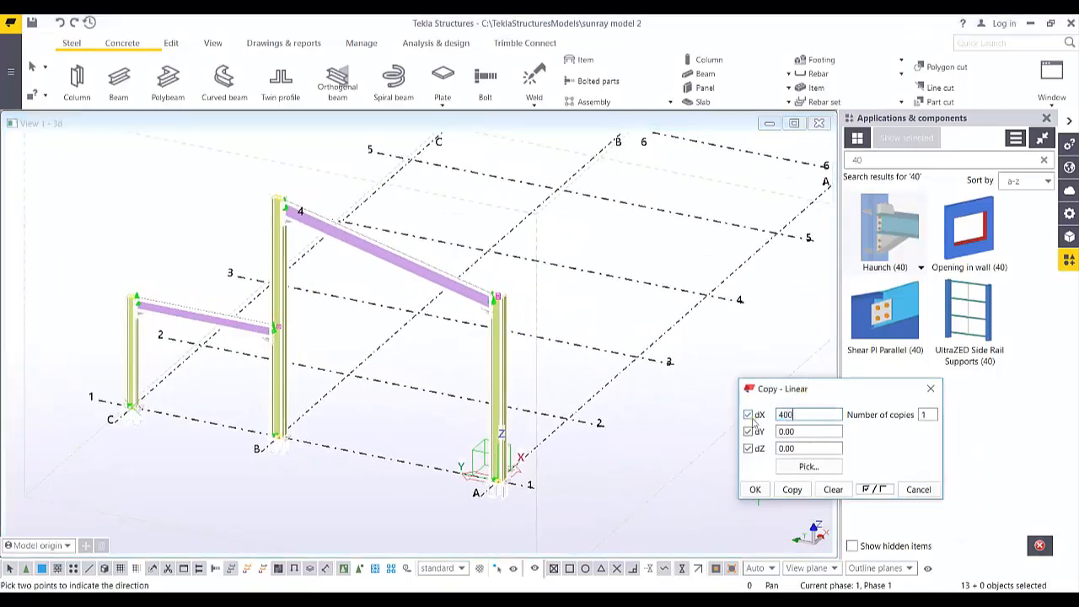
pyautogui.doubleClick(925, 415)
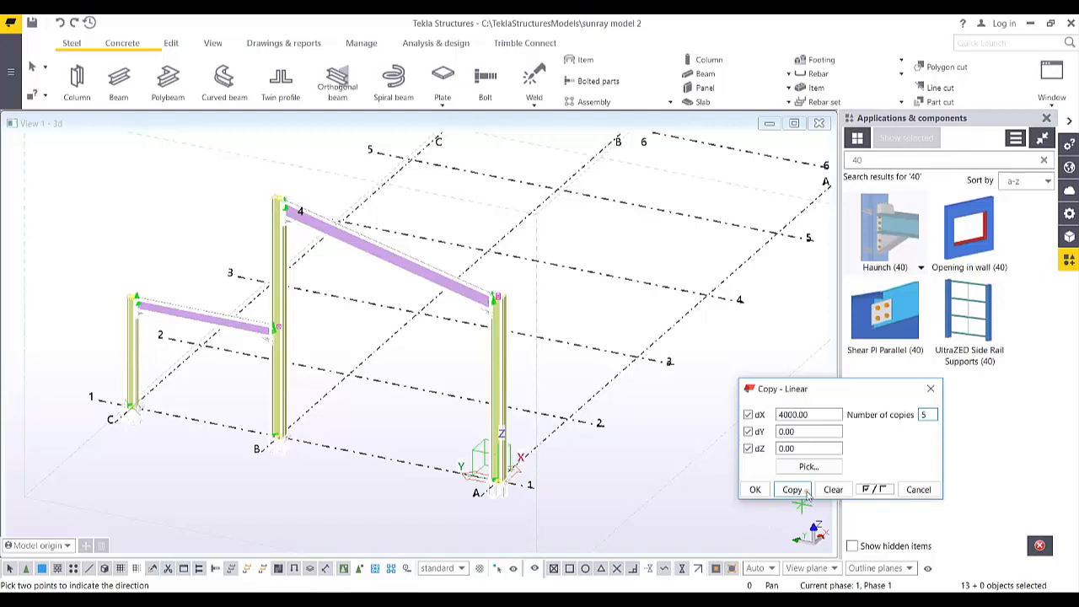
pyautogui.click(930, 388)
# Redraw the 3D view to clear the cut and fitting outlines from the copied frames
pyautogui.scroll(-3, 663, 337)
pyautogui.rightClick(737, 259)
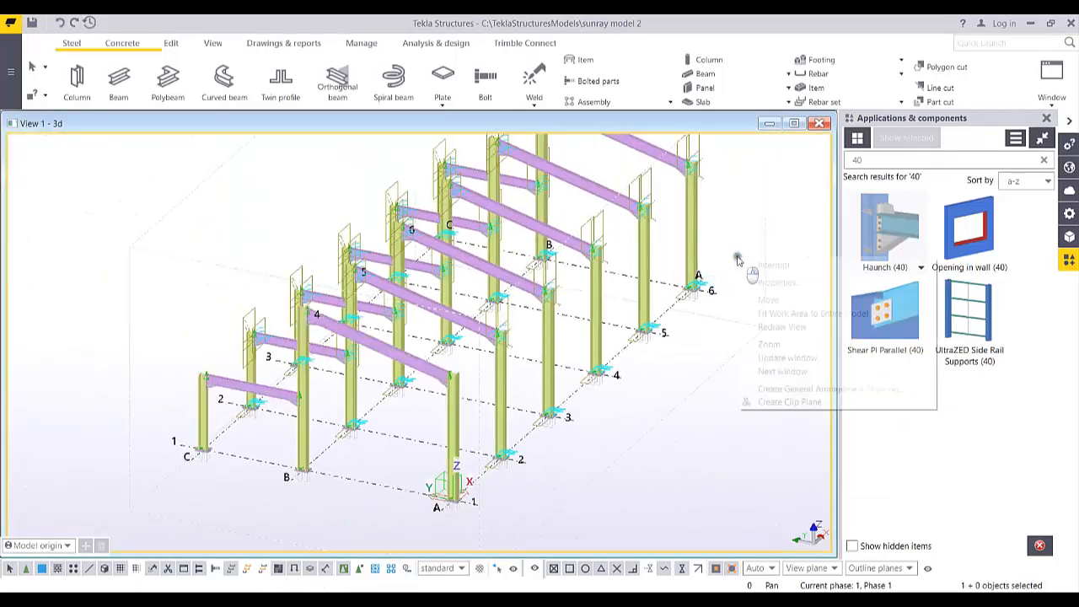
pyautogui.click(780, 327)
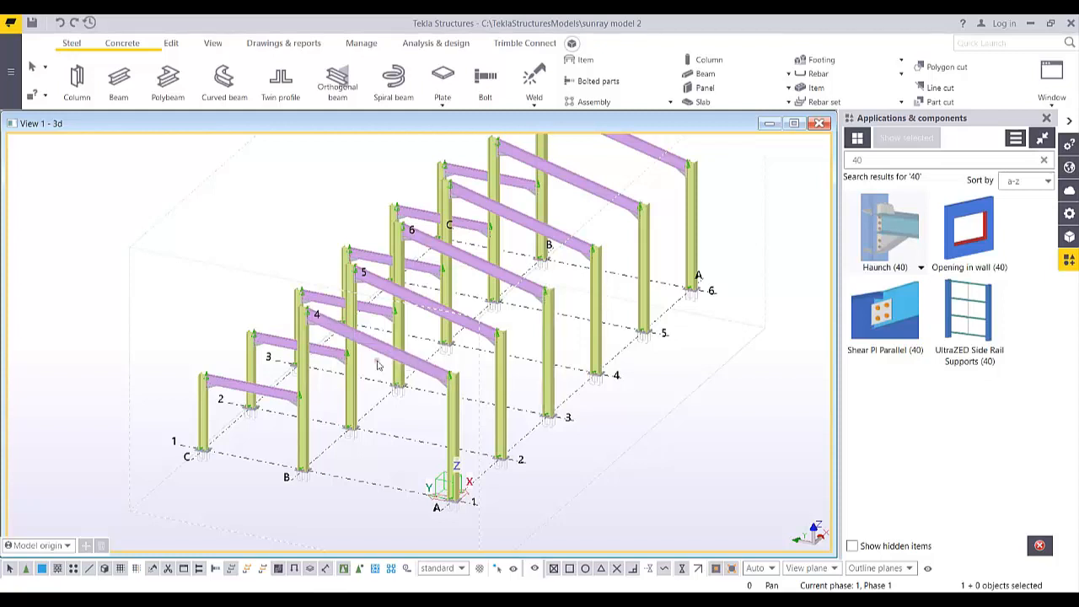
# Examine the copied frames from several sides, checking their haunches and base plates
pyautogui.scroll(7, 305, 346)
pyautogui.keyDown('ctrl'); pyautogui.moveTo(295, 343); pyautogui.dragTo(328, 345, button='middle'); pyautogui.keyUp('ctrl')
pyautogui.scroll(-4, 337, 341)
pyautogui.keyDown('ctrl'); pyautogui.moveTo(470, 324); pyautogui.dragTo(387, 347, button='middle'); pyautogui.keyUp('ctrl')
pyautogui.moveTo(228, 321); pyautogui.dragTo(617, 297, button='middle')
pyautogui.scroll(3, 616, 297)
pyautogui.keyDown('ctrl'); pyautogui.moveTo(416, 315); pyautogui.dragTo(647, 309, button='middle'); pyautogui.keyUp('ctrl')
pyautogui.keyDown('ctrl'); pyautogui.moveTo(326, 364); pyautogui.dragTo(695, 376, button='middle'); pyautogui.keyUp('ctrl')
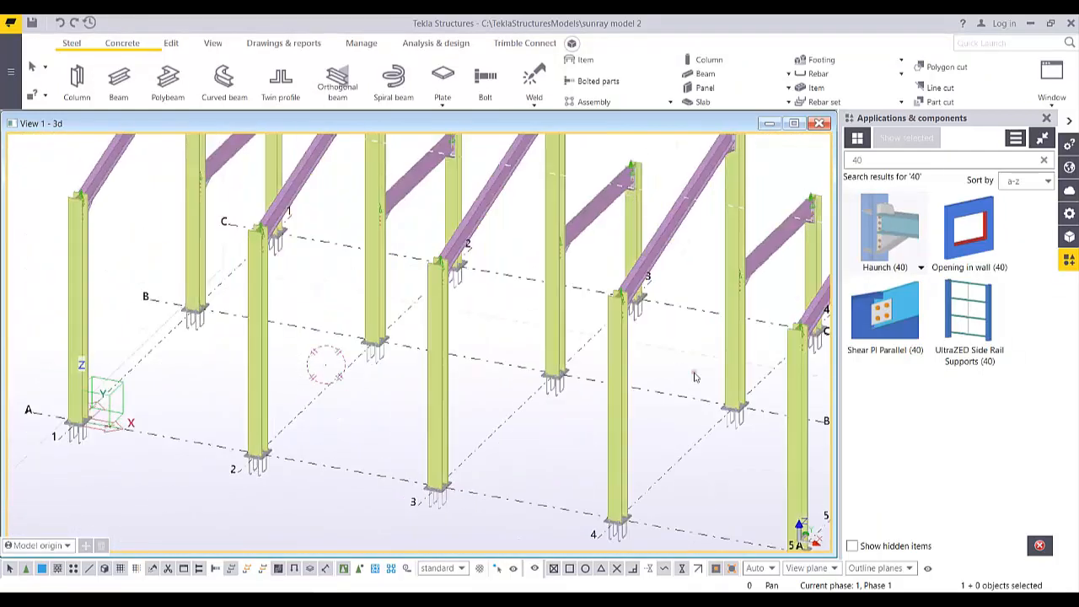
pyautogui.scroll(-3, 657, 376)
pyautogui.keyDown('ctrl'); pyautogui.moveTo(559, 332); pyautogui.dragTo(417, 361, button='middle'); pyautogui.keyUp('ctrl')
pyautogui.scroll(3, 487, 340)
pyautogui.moveTo(357, 424); pyautogui.dragTo(395, 339, button='middle')
pyautogui.scroll(2, 487, 340)
pyautogui.scroll(3, 273, 327)
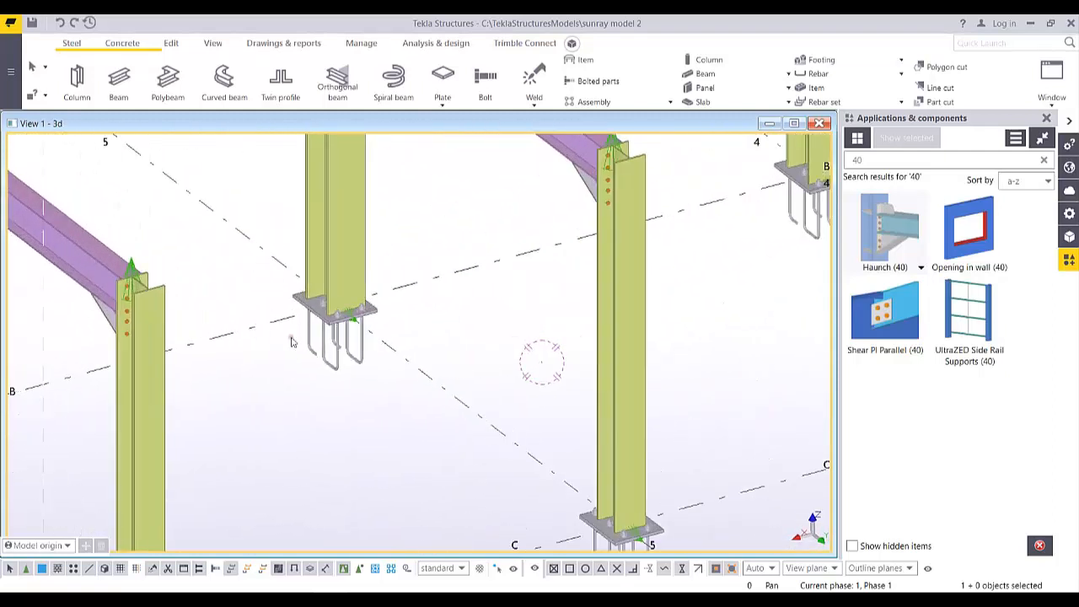
pyautogui.scroll(-3, 291, 341)
pyautogui.scroll(-3, 311, 420)
pyautogui.scroll(2, 334, 400)
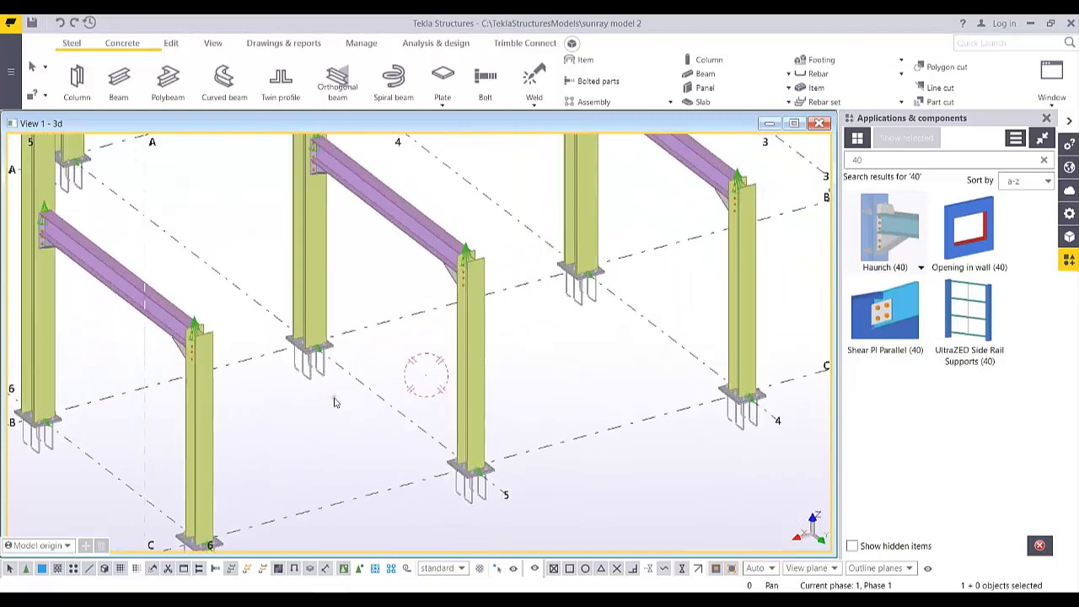
pyautogui.moveTo(323, 318); pyautogui.dragTo(334, 402, button='middle')
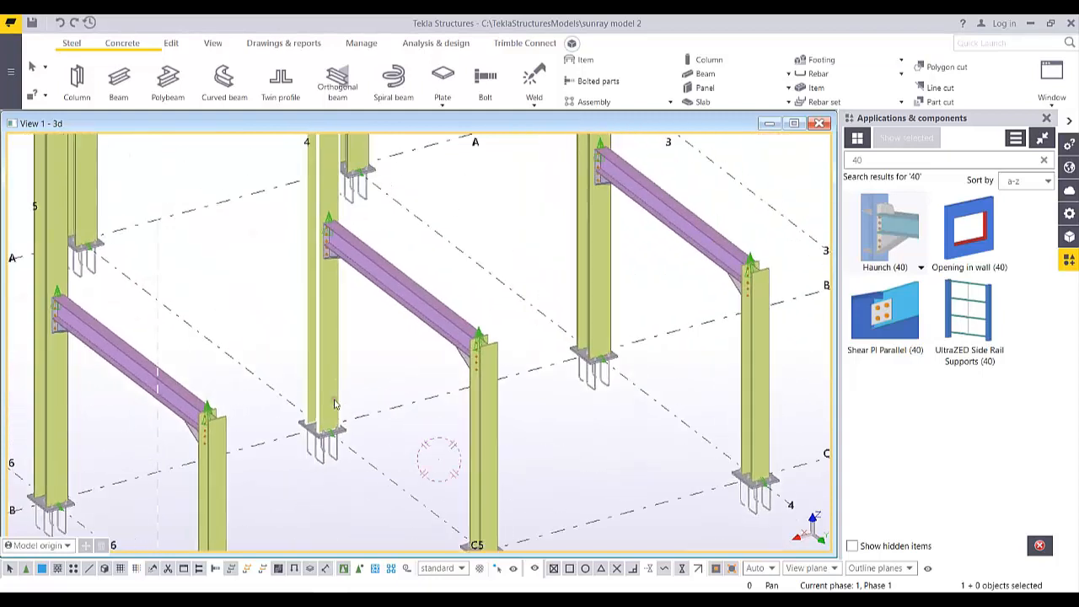
# Start a steel beam and set its profile to UB254*146*31 from the profile catalog
pyautogui.click(119, 78)
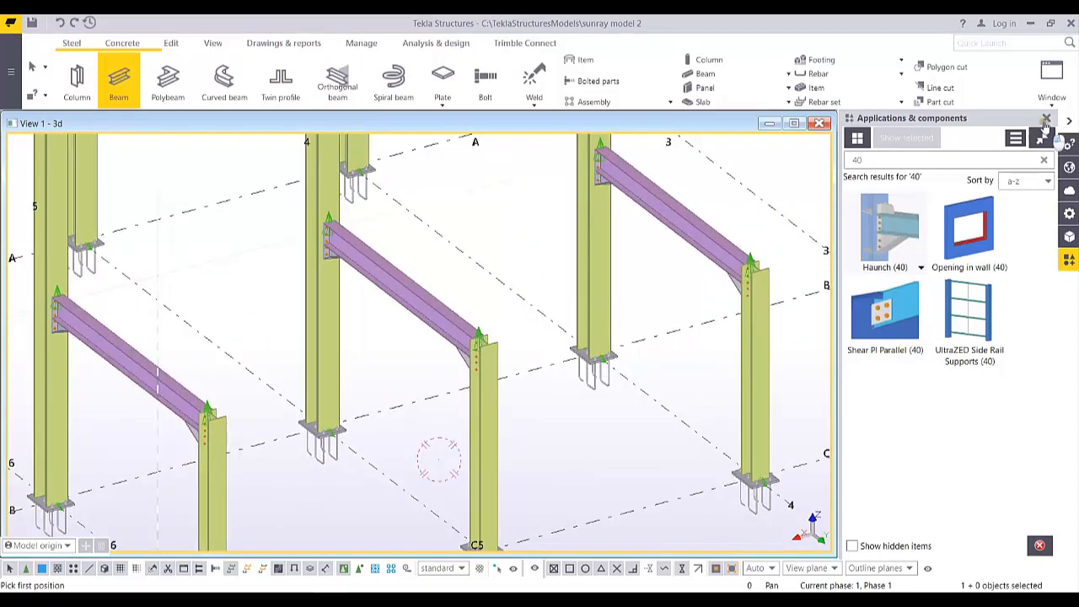
pyautogui.click(1046, 118)
pyautogui.doubleClick(124, 83)
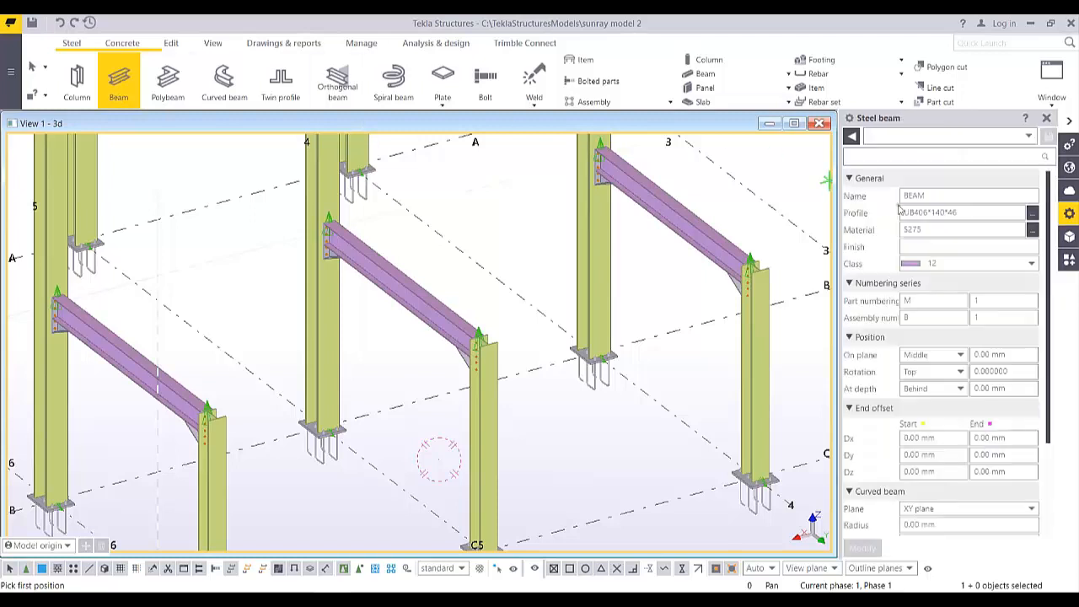
pyautogui.doubleClick(975, 213)
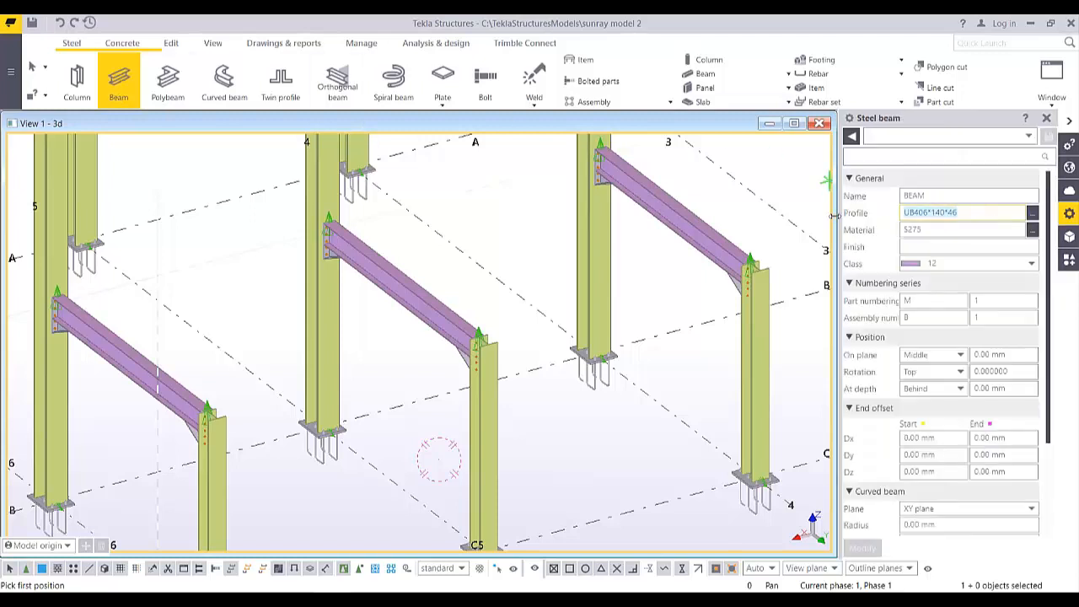
pyautogui.click(1031, 214)
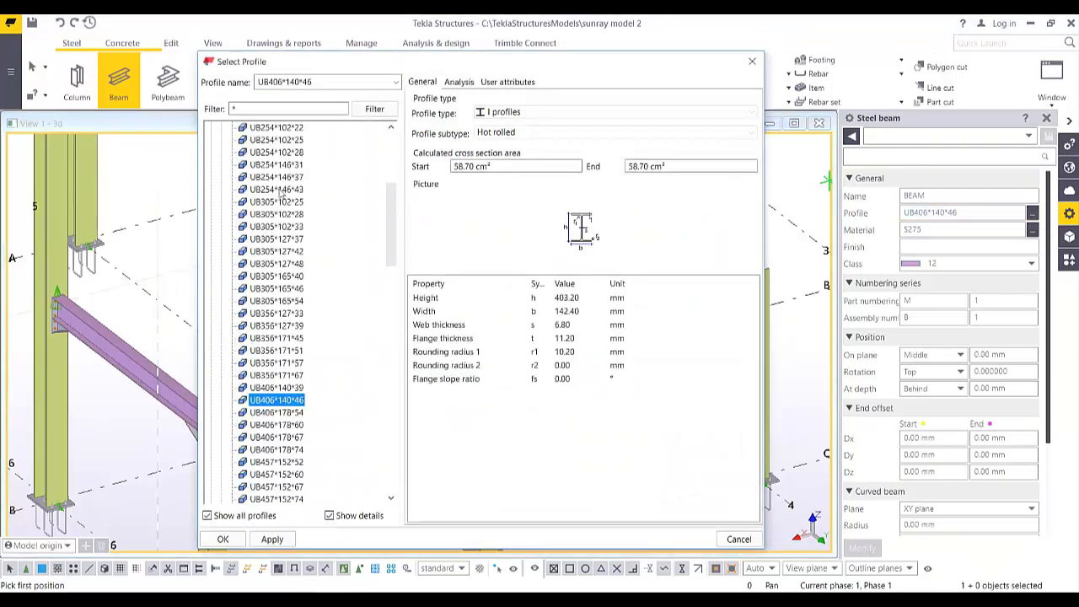
pyautogui.click(278, 165)
pyautogui.doubleClick(280, 169)
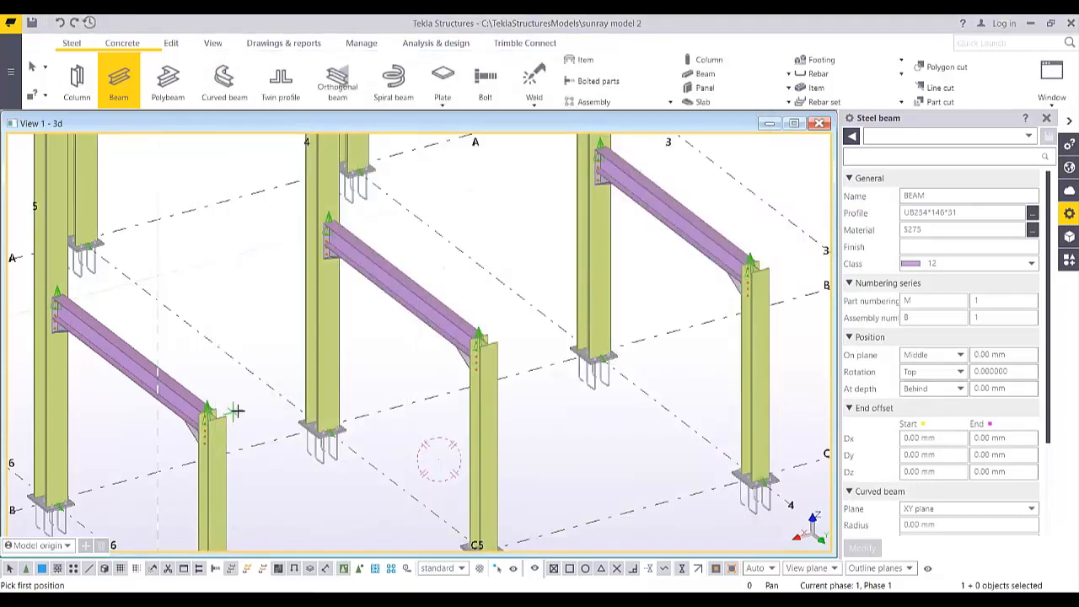
# Place a beam along gridline C between the column tops at gridlines 6 and 5
pyautogui.scroll(4, 237, 410)
pyautogui.click(214, 403)
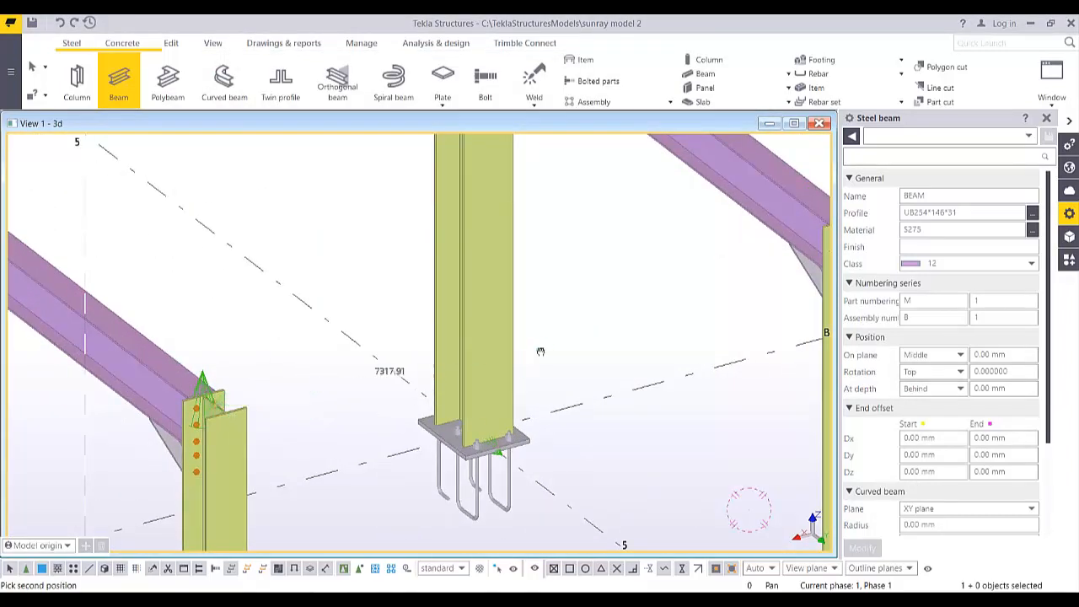
pyautogui.moveTo(539, 351); pyautogui.dragTo(301, 347, button='middle')
pyautogui.scroll(-2, 304, 347)
pyautogui.scroll(5, 510, 257)
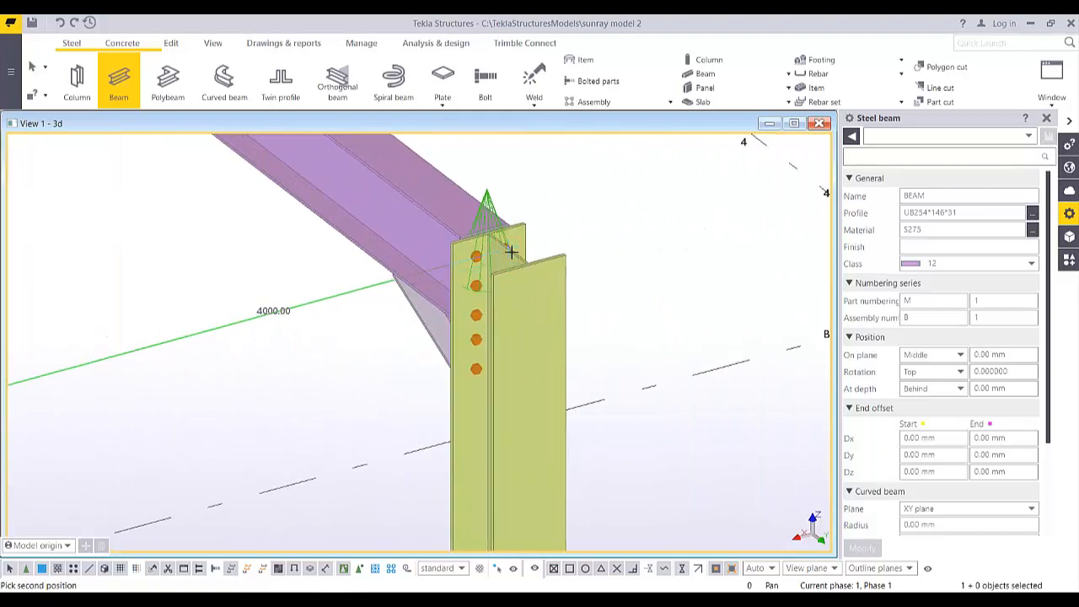
pyautogui.click(511, 250)
# Place a second beam along gridline C from the column top at gridline 5 to gridline 4, and end the command
pyautogui.click(511, 250)
pyautogui.moveTo(719, 222); pyautogui.dragTo(339, 317, button='middle')
pyautogui.scroll(-2, 339, 317)
pyautogui.moveTo(507, 283); pyautogui.dragTo(782, 176, button='middle')
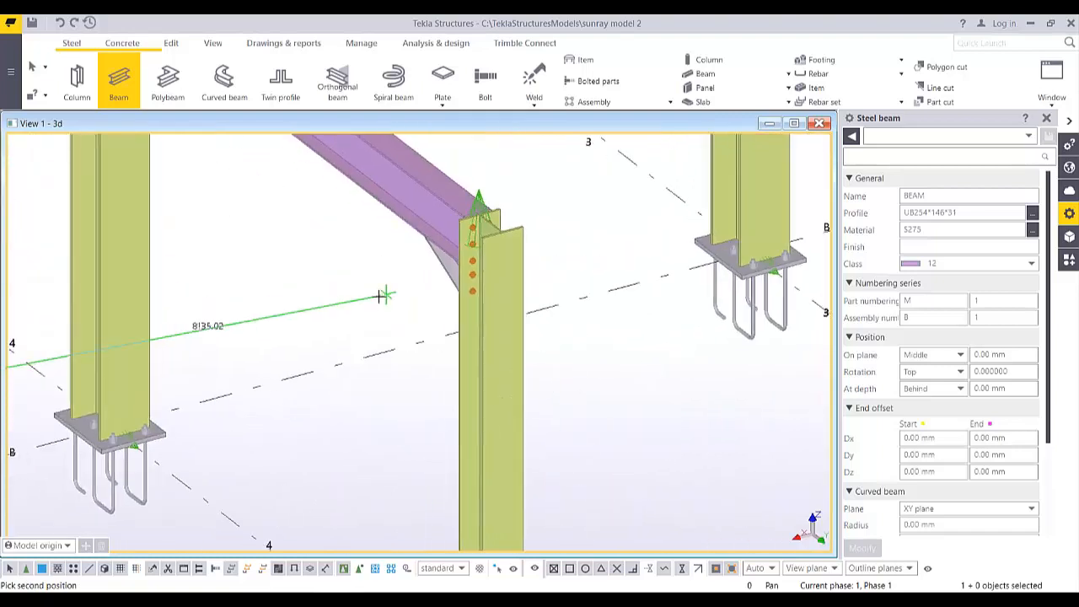
pyautogui.click(442, 250)
pyautogui.scroll(-6, 573, 322)
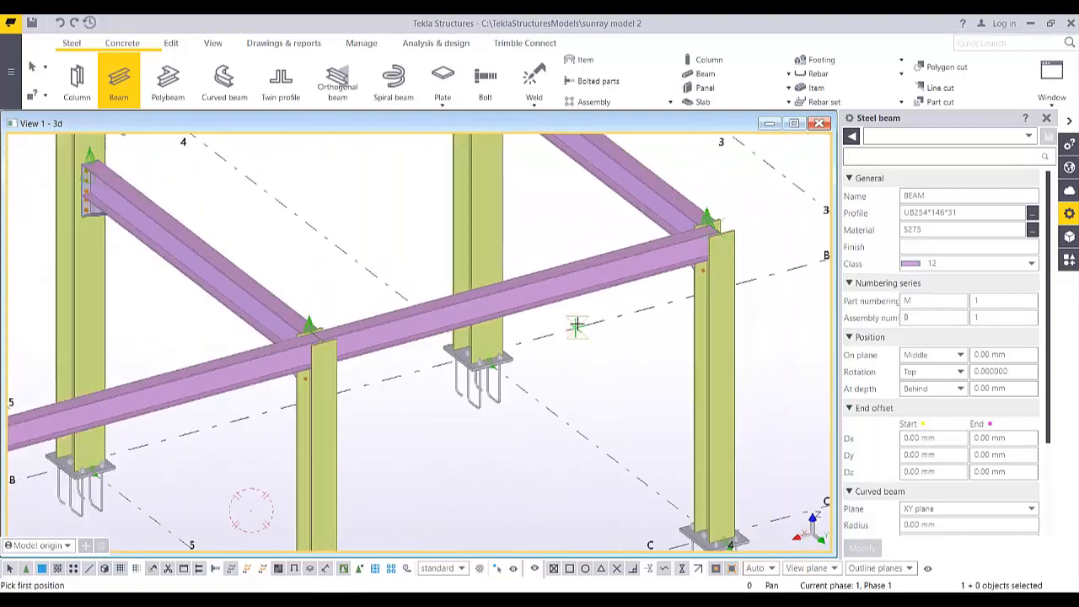
pyautogui.rightClick(500, 268)
pyautogui.click(517, 280)
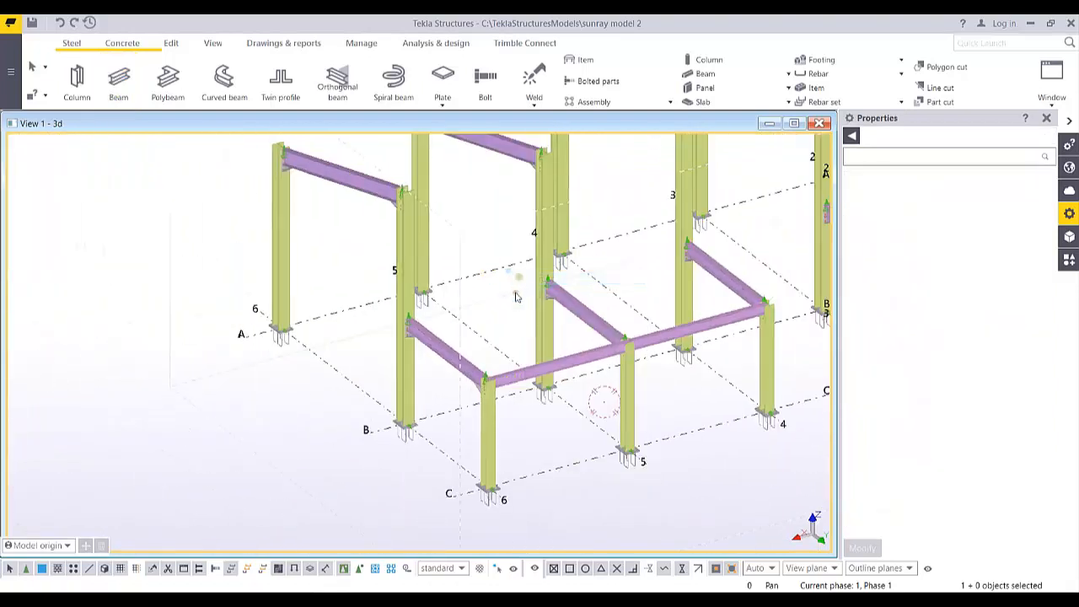
# Copy the two beams on gridline C onto gridlines B and A, using the grid labels as origin and destinations, and end copying
pyautogui.click(525, 377)
pyautogui.keyDown('ctrl'); pyautogui.click(662, 338); pyautogui.keyUp('ctrl')
pyautogui.scroll(-3, 662, 339)
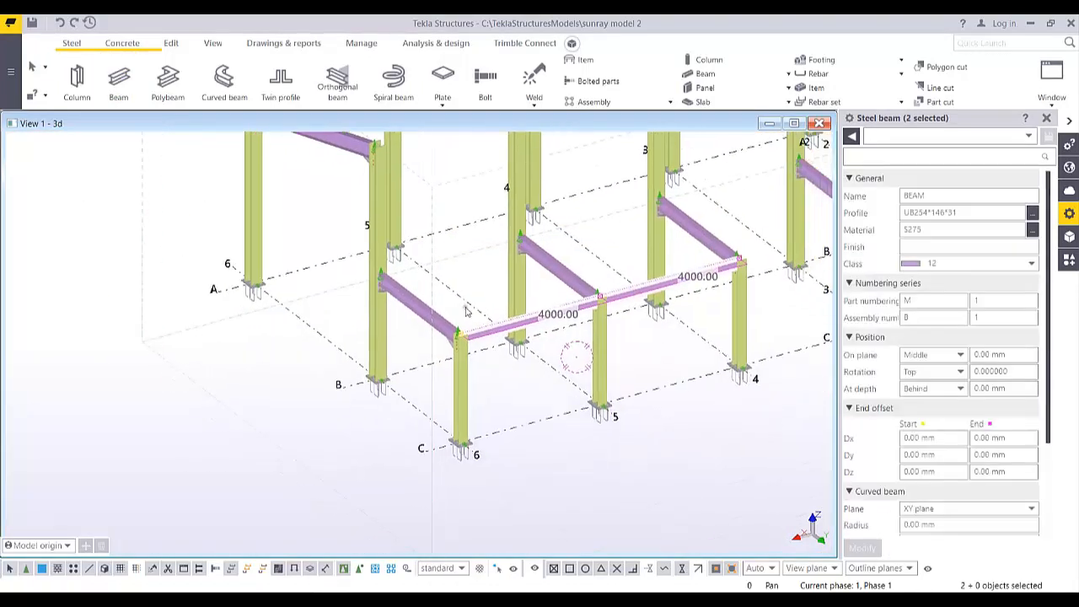
pyautogui.rightClick(469, 255)
pyautogui.click(491, 284)
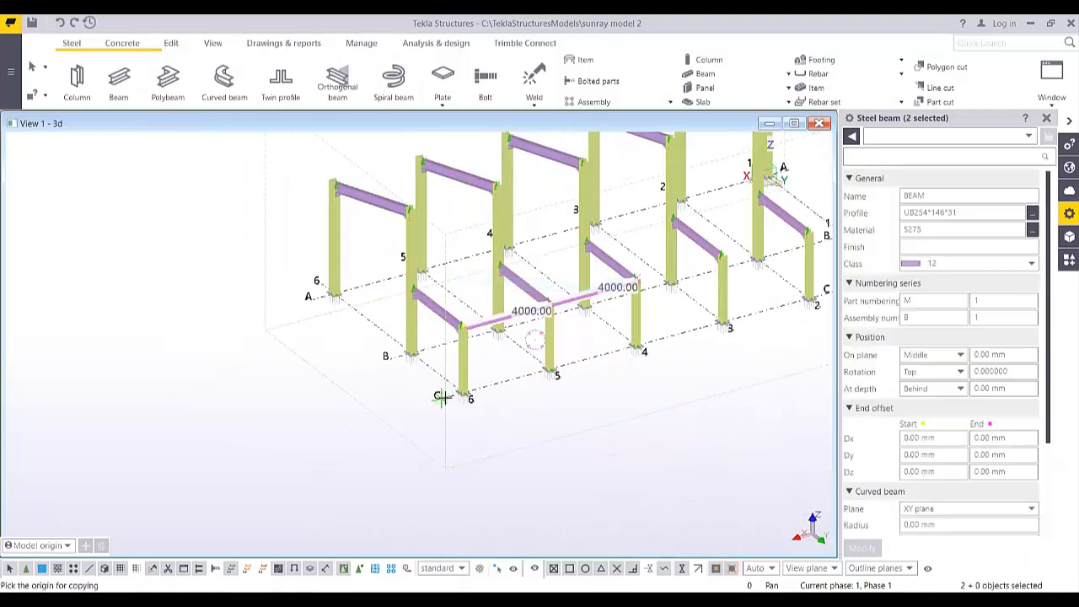
pyautogui.click(439, 396)
pyautogui.click(386, 359)
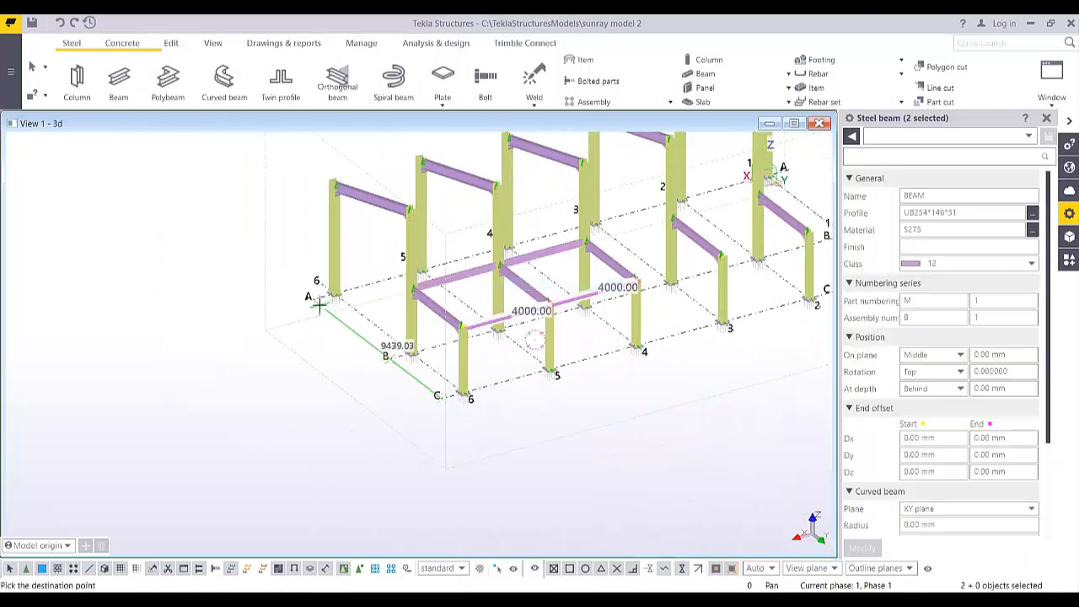
pyautogui.click(310, 298)
pyautogui.moveTo(311, 298); pyautogui.dragTo(316, 397, button='middle')
pyautogui.rightClick(325, 245)
pyautogui.click(358, 252)
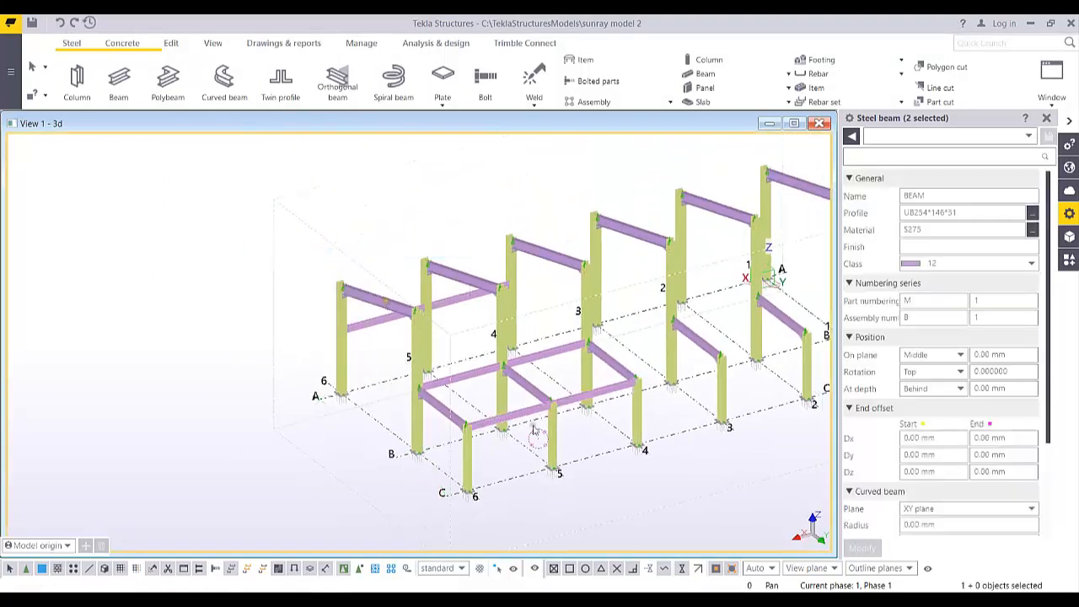
# Check the beam end at the gridline C-6 column and search the Applications & components catalog for component 187
pyautogui.scroll(6, 240, 386)
pyautogui.scroll(8, 240, 386)
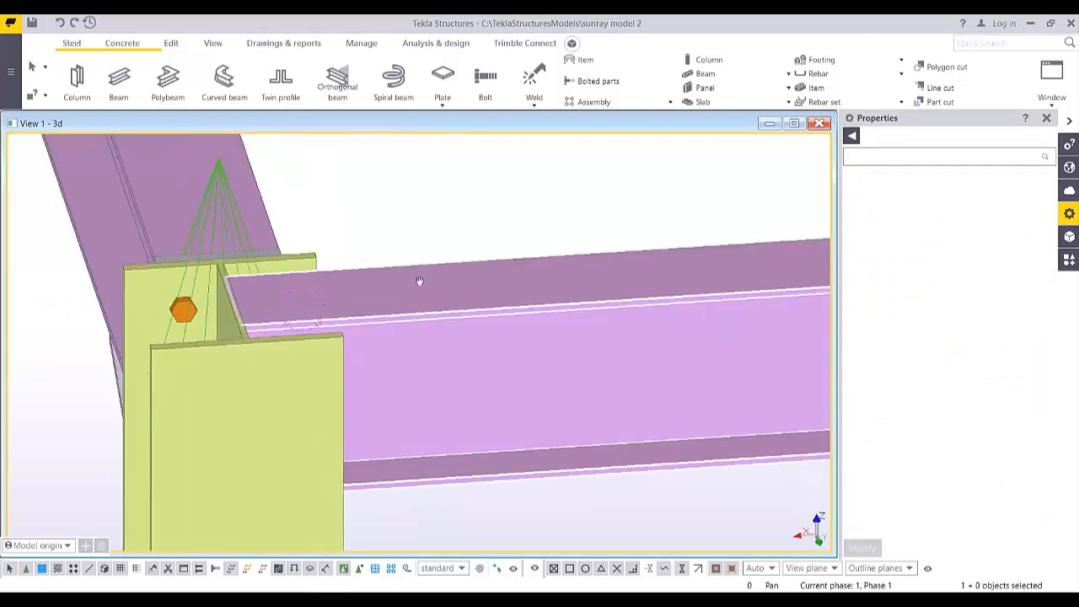
pyautogui.keyDown('ctrl'); pyautogui.moveTo(418, 281); pyautogui.dragTo(363, 345, button='middle'); pyautogui.keyUp('ctrl')
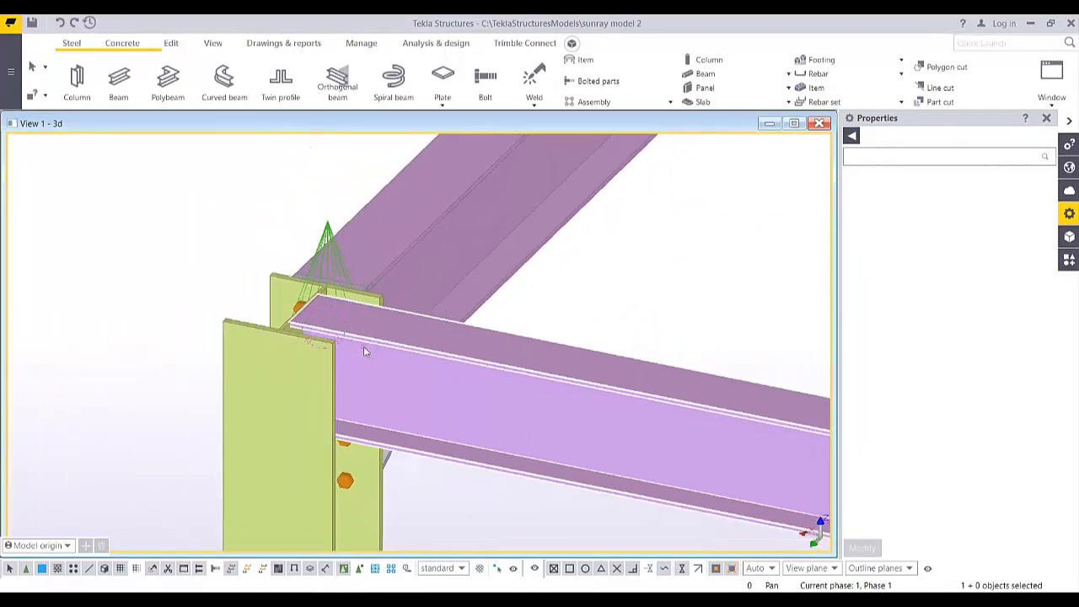
pyautogui.keyDown('ctrl'); pyautogui.moveTo(416, 388); pyautogui.dragTo(320, 352, button='middle'); pyautogui.keyUp('ctrl')
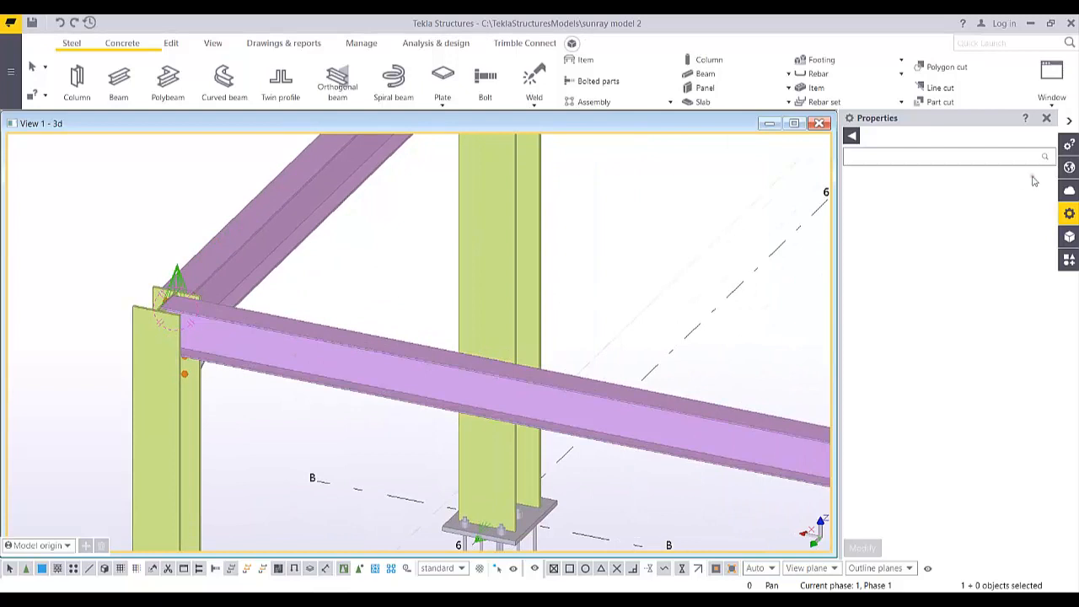
pyautogui.click(1045, 119)
pyautogui.click(1068, 260)
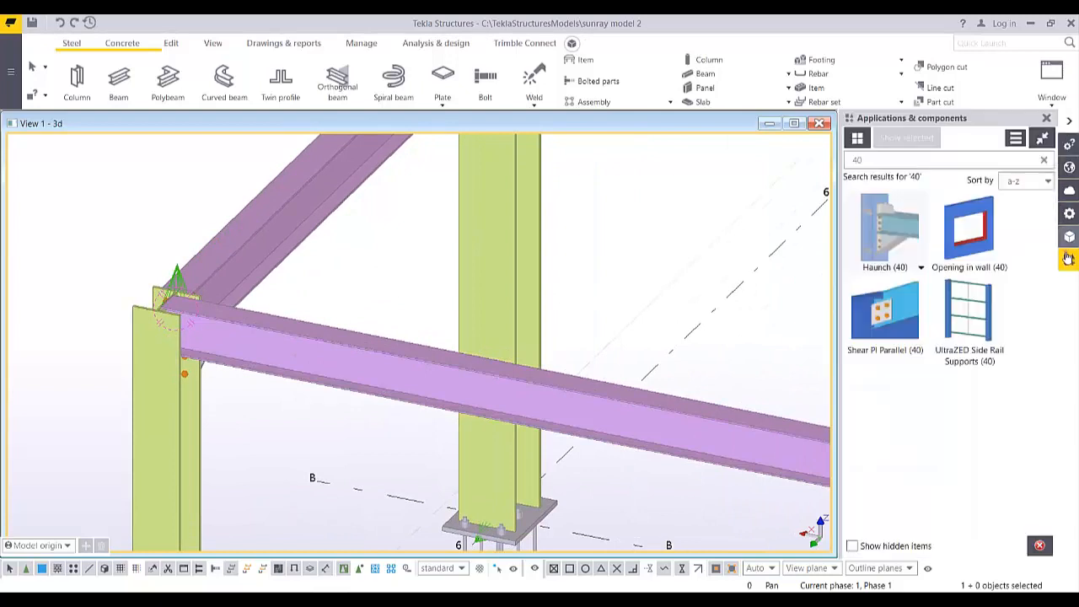
pyautogui.write('187')
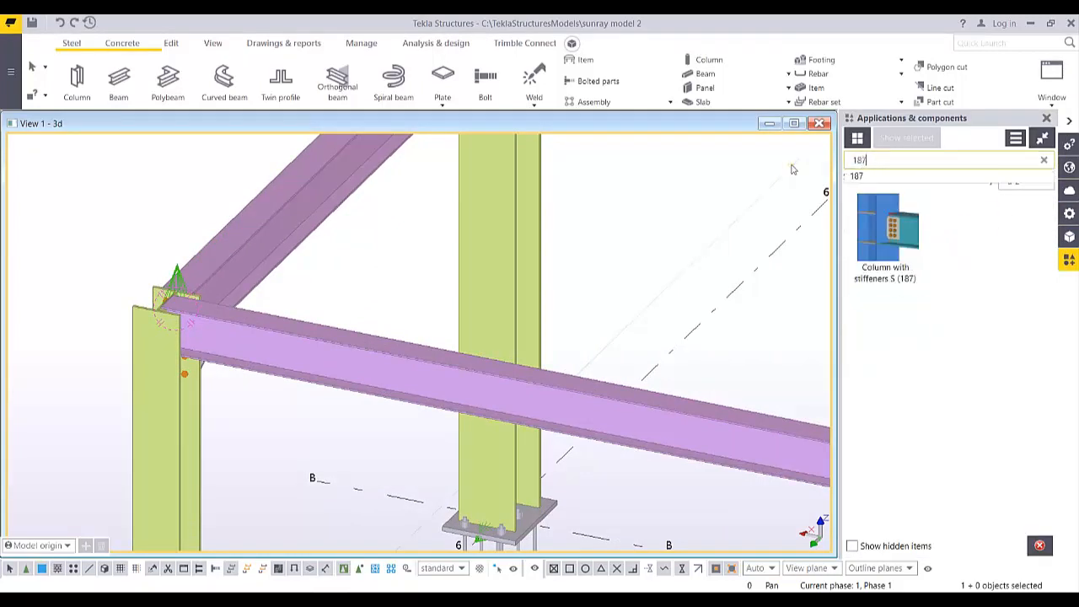
# Apply Column with stiffeners S (187) with the column at gridline C-6 as main part and the gridline C beam as secondary part
pyautogui.click(906, 251)
pyautogui.moveTo(139, 381); pyautogui.dragTo(345, 352, button='middle')
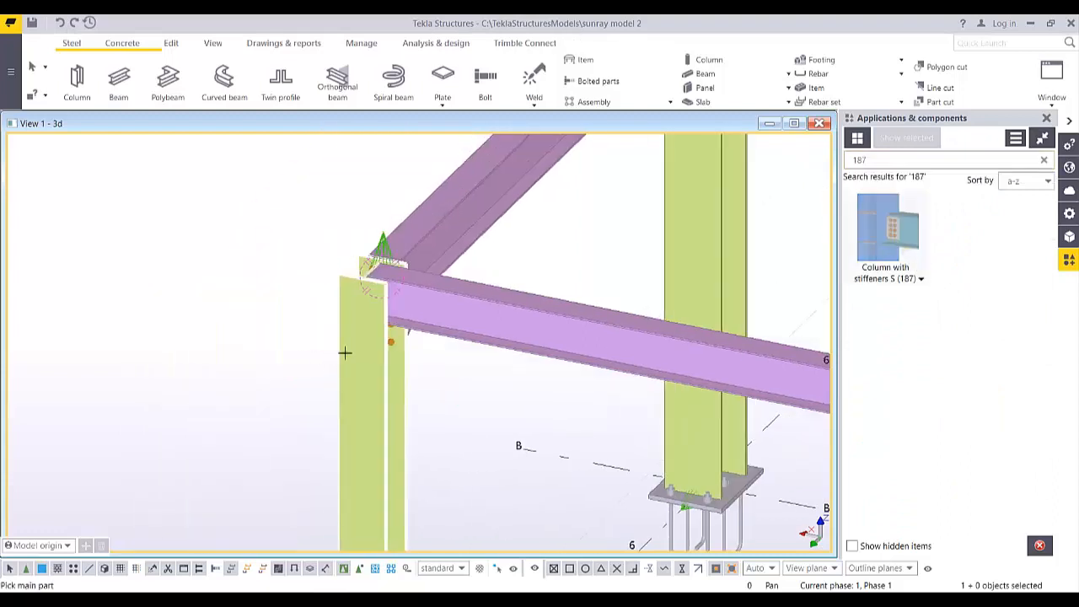
pyautogui.scroll(2, 347, 352)
pyautogui.click(403, 277)
pyautogui.click(538, 293)
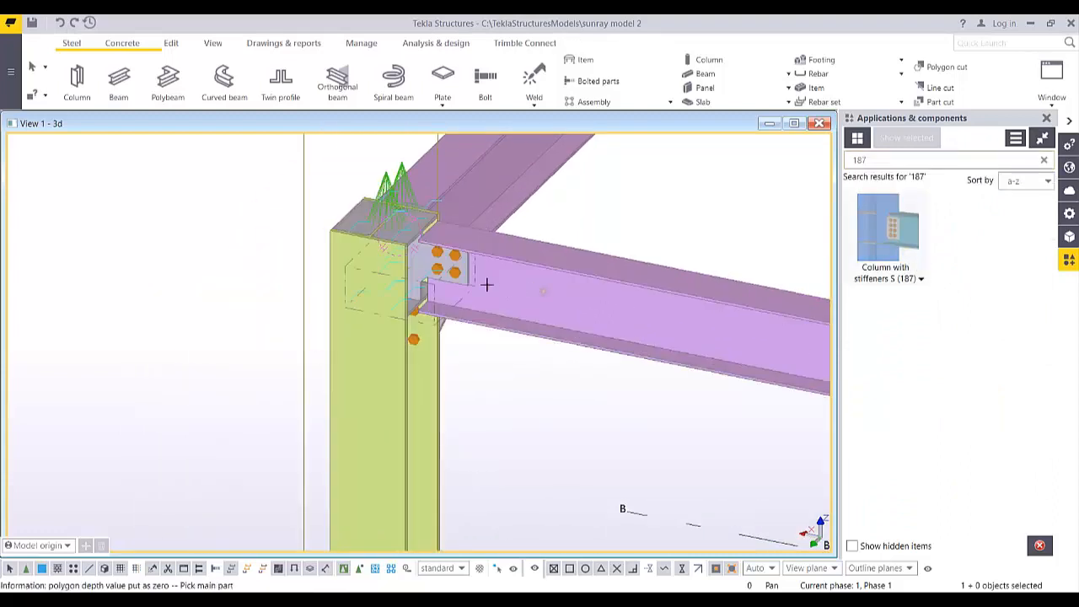
# Open the new connection's settings, set the top and bottom far-side stiffener thicknesses to 0, and update the connection
pyautogui.scroll(3, 374, 326)
pyautogui.moveTo(374, 326)
pyautogui.keyDown('ctrl'); pyautogui.mouseDown(button='middle')
pyautogui.moveTo(306, 330)
pyautogui.moveTo(464, 286)
pyautogui.moveTo(320, 305)
pyautogui.moveTo(358, 315)
pyautogui.mouseUp(button='middle'); pyautogui.keyUp('ctrl')
pyautogui.scroll(3, 383, 261)
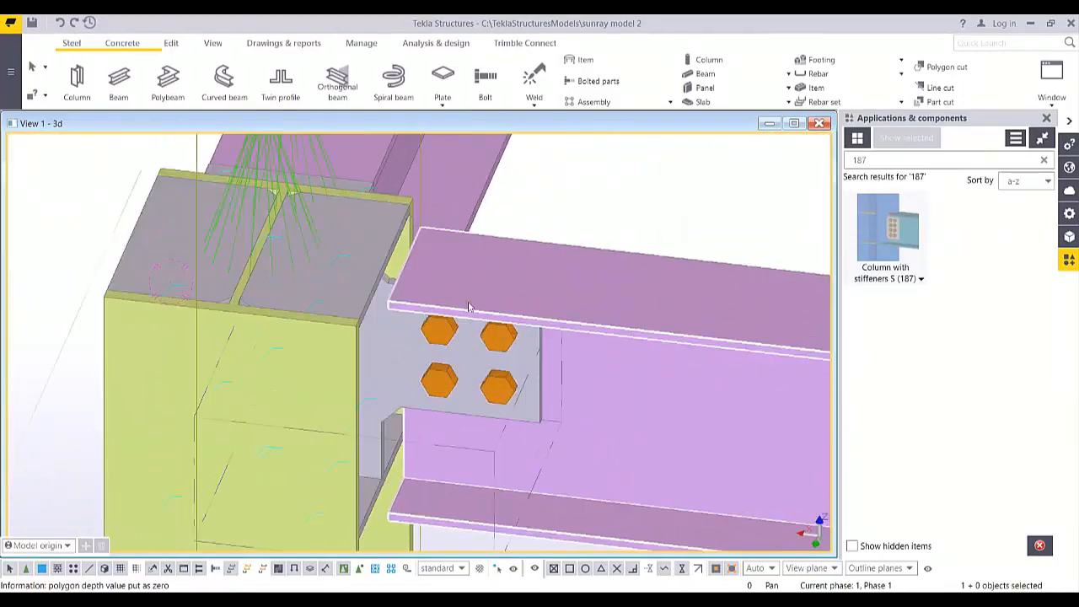
pyautogui.doubleClick(296, 222)
pyautogui.moveTo(360, 313); pyautogui.dragTo(308, 305, button='middle')
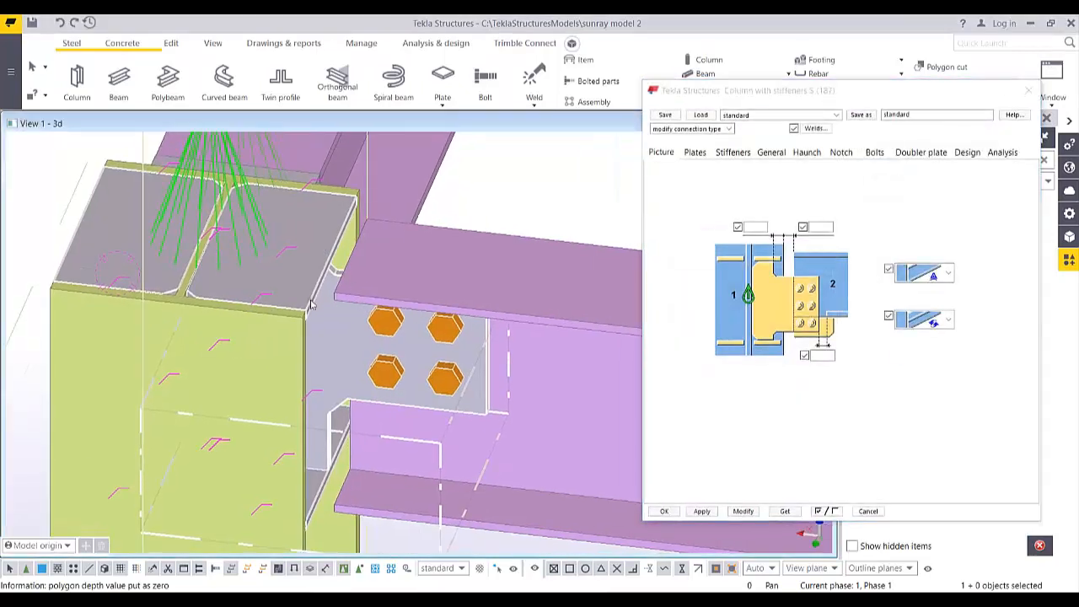
pyautogui.scroll(-2, 309, 305)
pyautogui.click(732, 153)
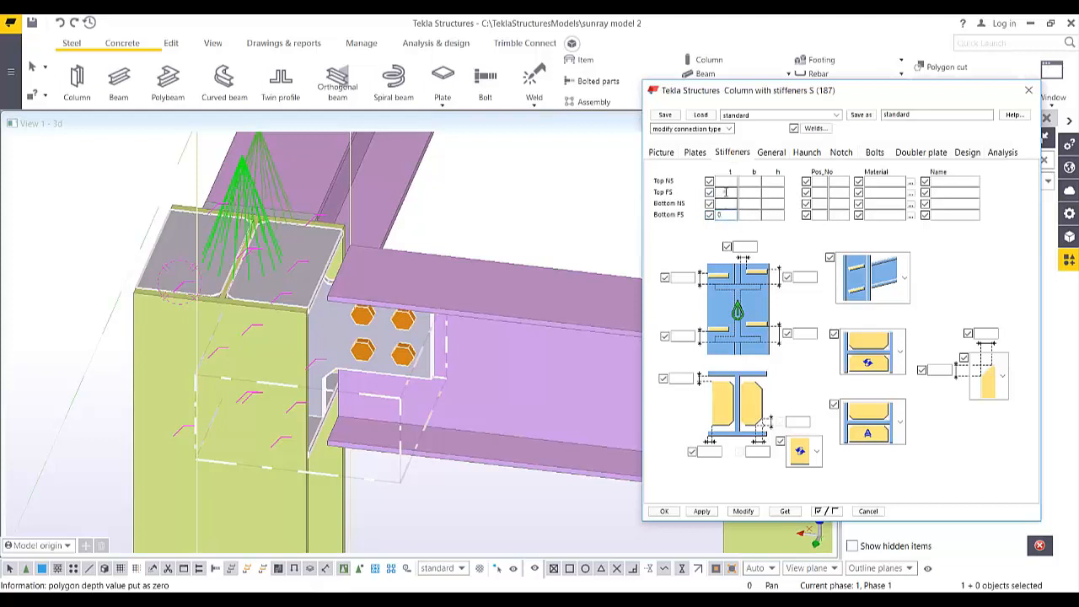
pyautogui.click(743, 511)
# Set the connection's bolt size to 20, bolt standard to 8.8XOX and tolerance to 2
pyautogui.moveTo(324, 357); pyautogui.dragTo(350, 299, button='middle')
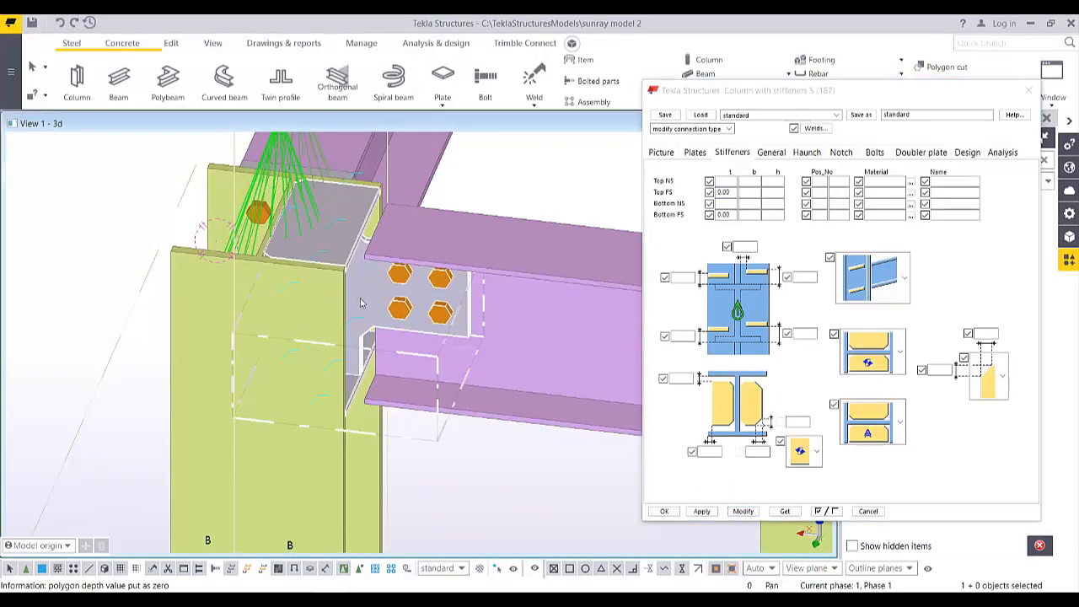
pyautogui.scroll(4, 362, 303)
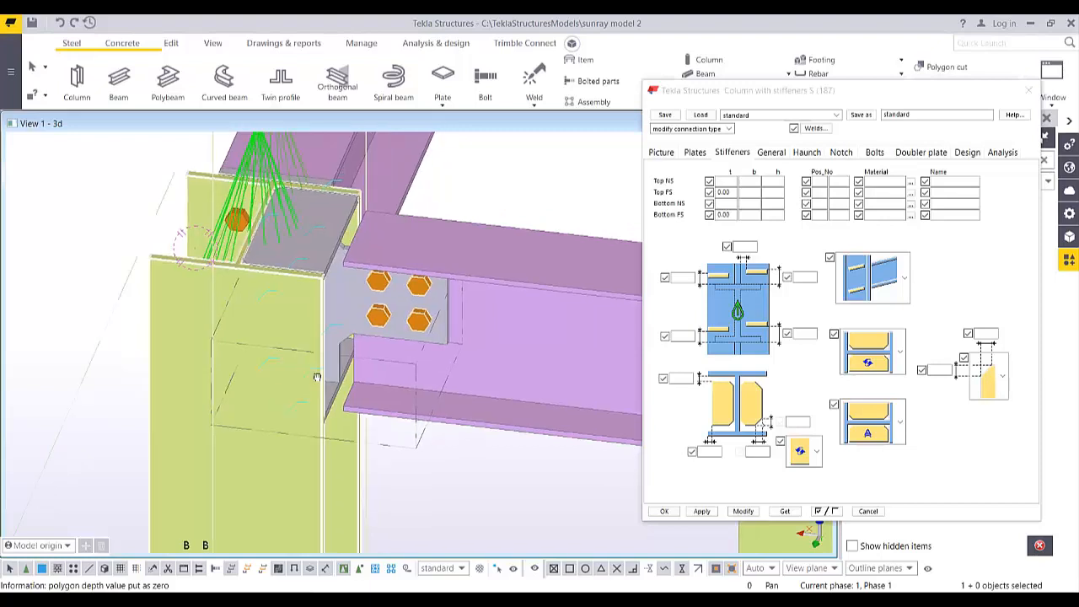
pyautogui.keyDown('ctrl'); pyautogui.moveTo(389, 306); pyautogui.dragTo(388, 260, button='middle'); pyautogui.keyUp('ctrl')
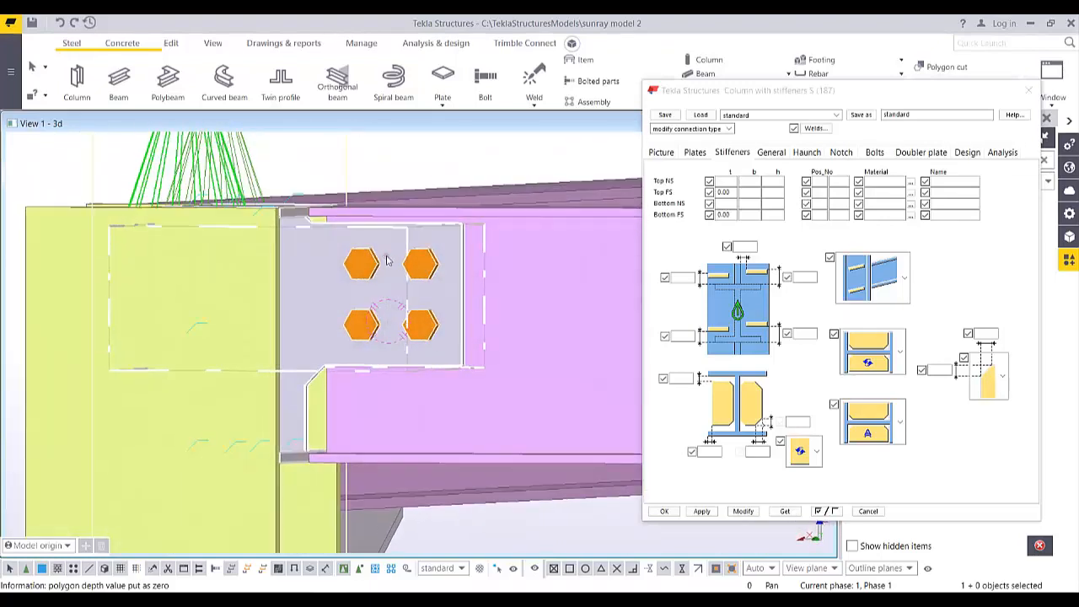
pyautogui.keyDown('ctrl'); pyautogui.moveTo(433, 320); pyautogui.dragTo(411, 321, button='middle'); pyautogui.keyUp('ctrl')
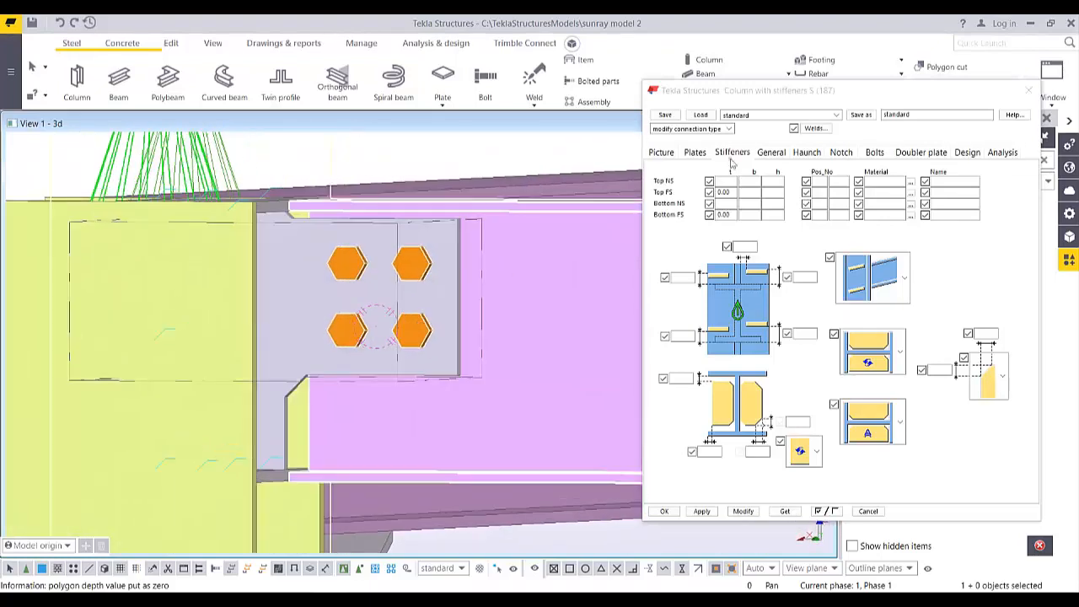
pyautogui.click(875, 151)
pyautogui.click(734, 184)
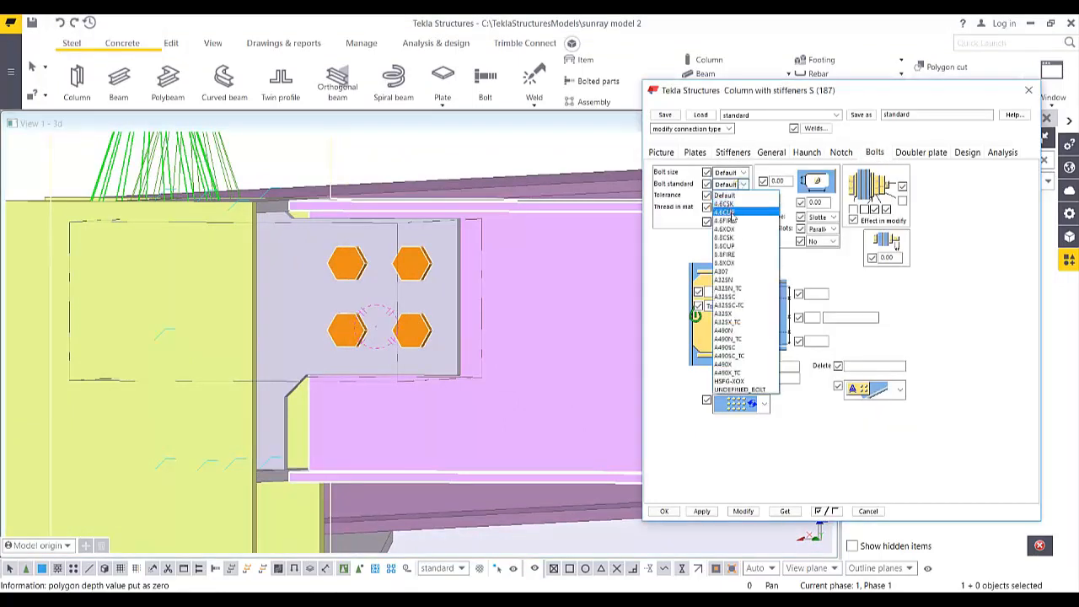
pyautogui.click(734, 264)
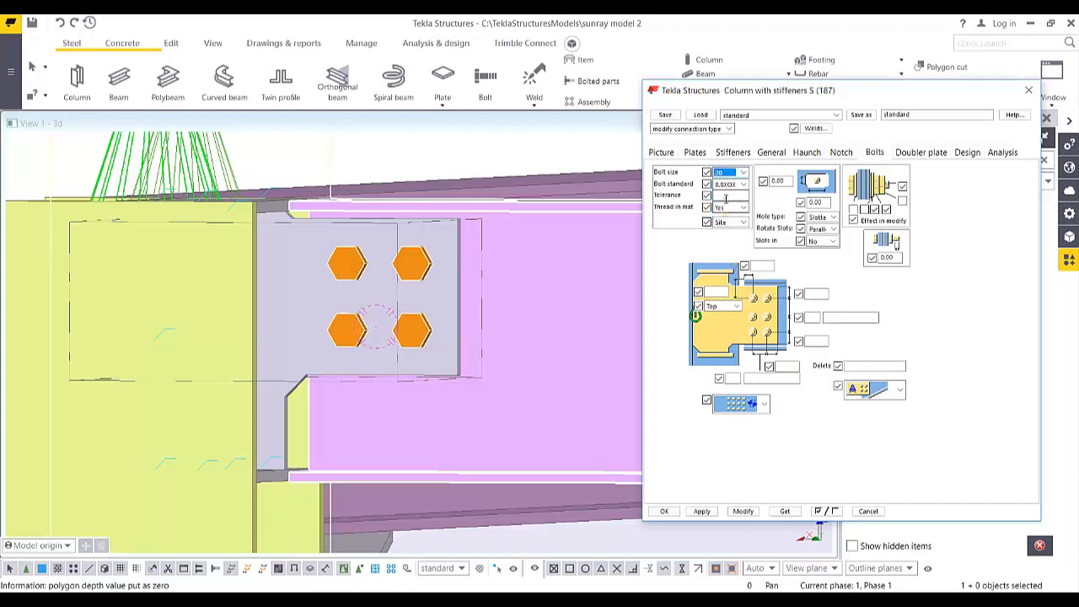
pyautogui.click(721, 195)
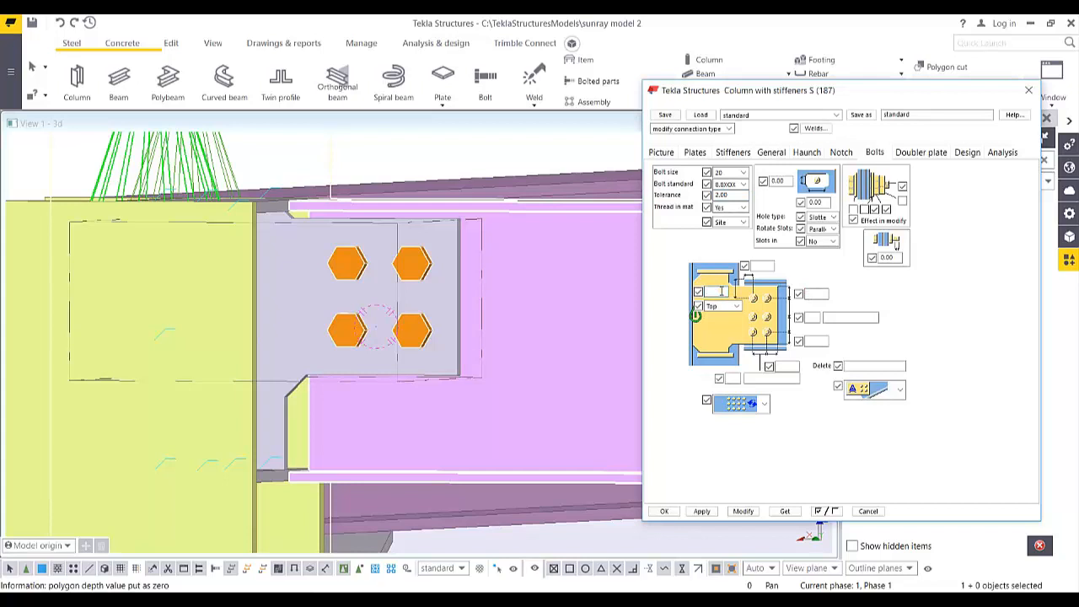
# Set the bolt group to 80 mm from the top with 2 rows spaced 70 mm, and update the connection
pyautogui.click(815, 318)
pyautogui.write('2')
pyautogui.click(835, 319)
pyautogui.write('70')
pyautogui.click(743, 510)
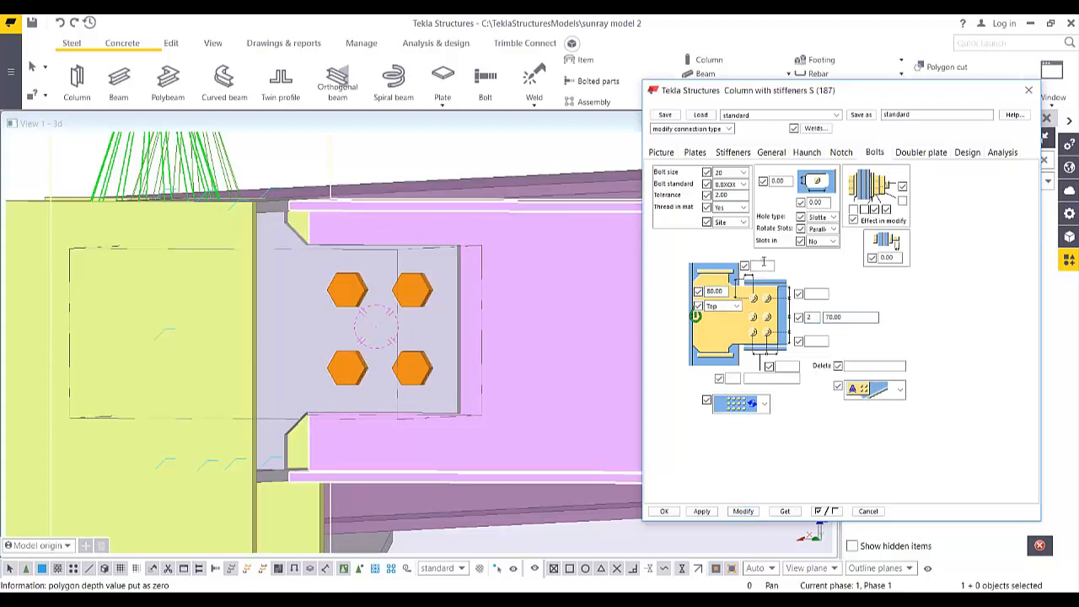
# Change the tab plate's inner corner shape to the rounded option and update the connection
pyautogui.click(696, 153)
pyautogui.click(784, 266)
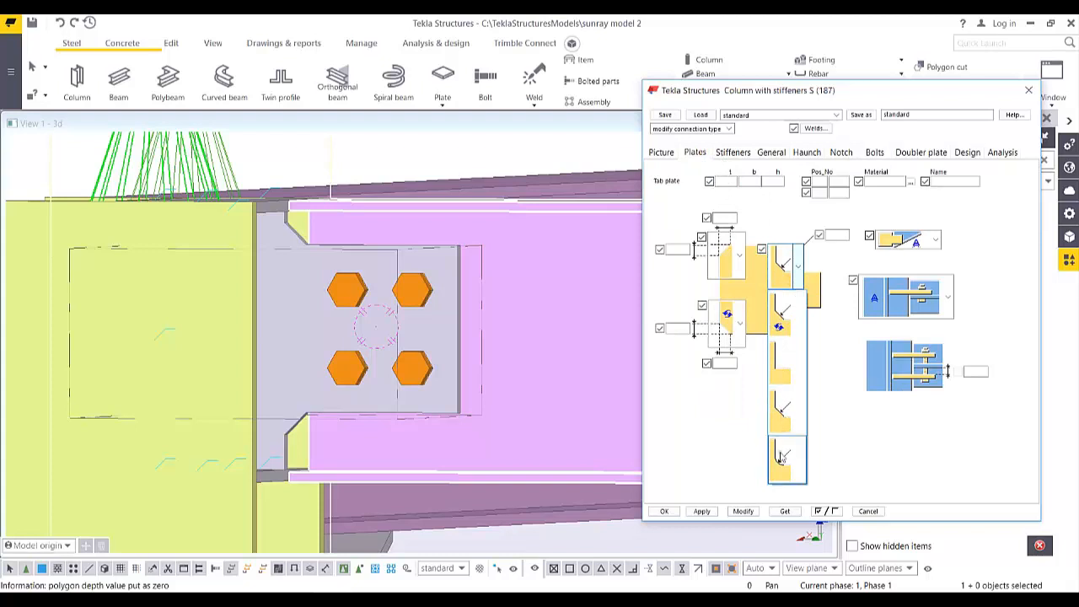
pyautogui.click(781, 458)
pyautogui.click(742, 511)
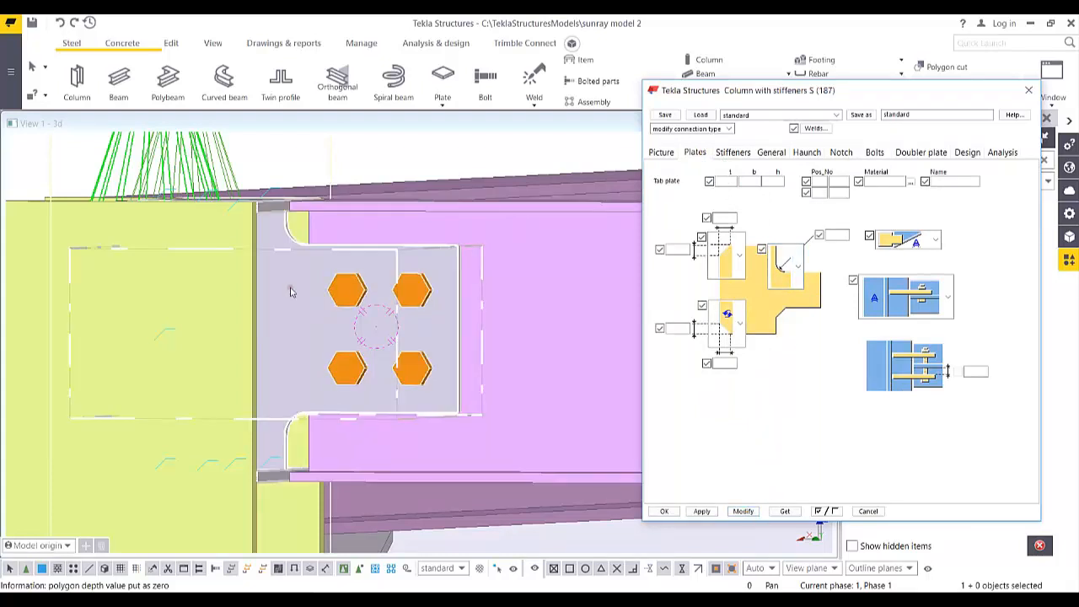
# Set the horizontal bolt spacing to 70 mm, the bolt column count to 40 and the edge distances to 40 mm, and update the connection
pyautogui.click(874, 153)
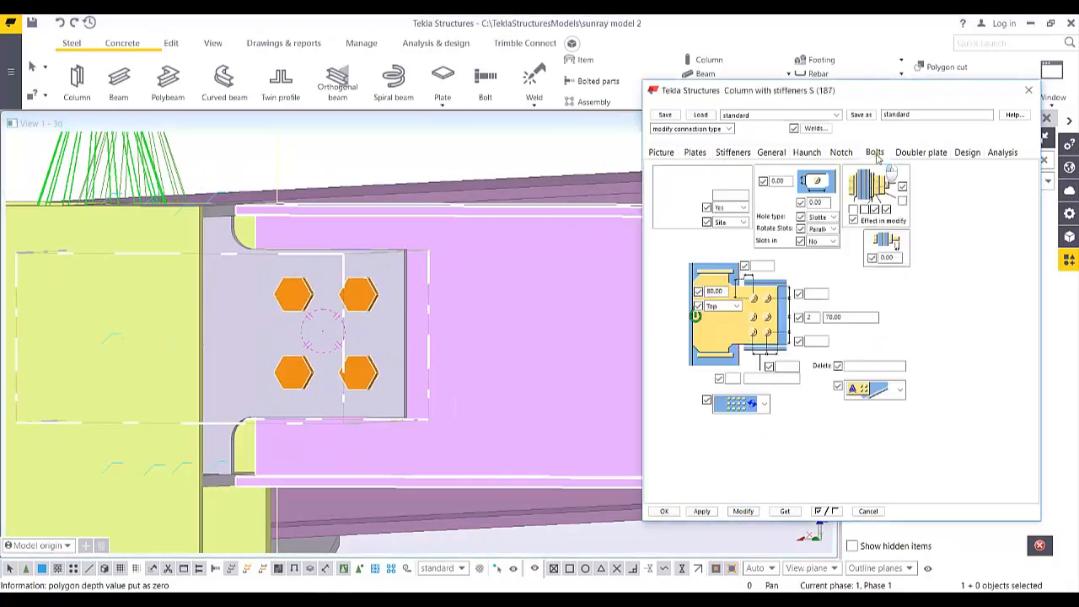
pyautogui.click(769, 378)
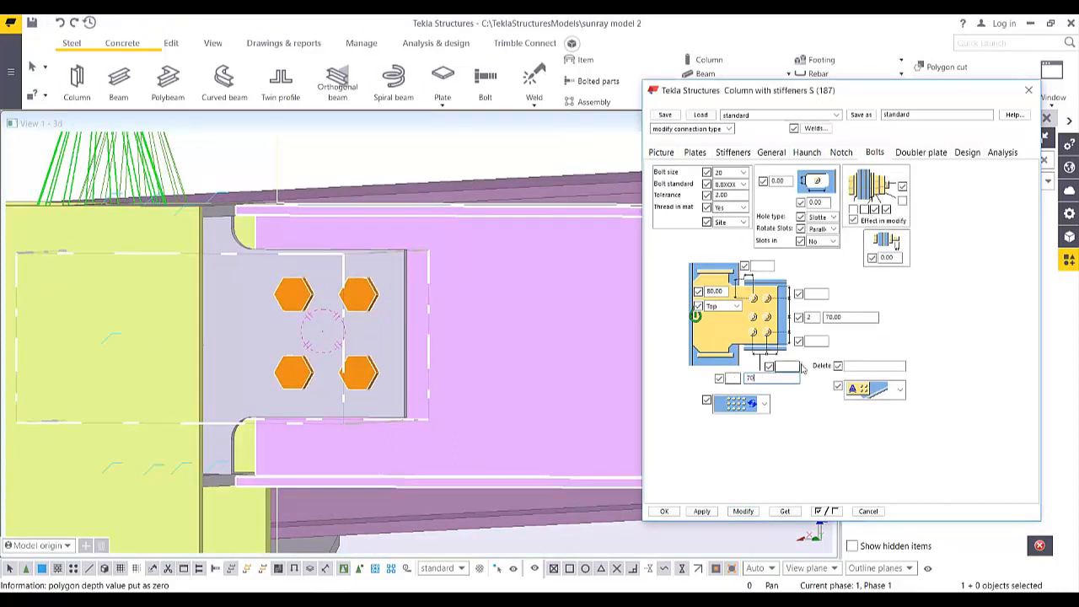
pyautogui.click(731, 379)
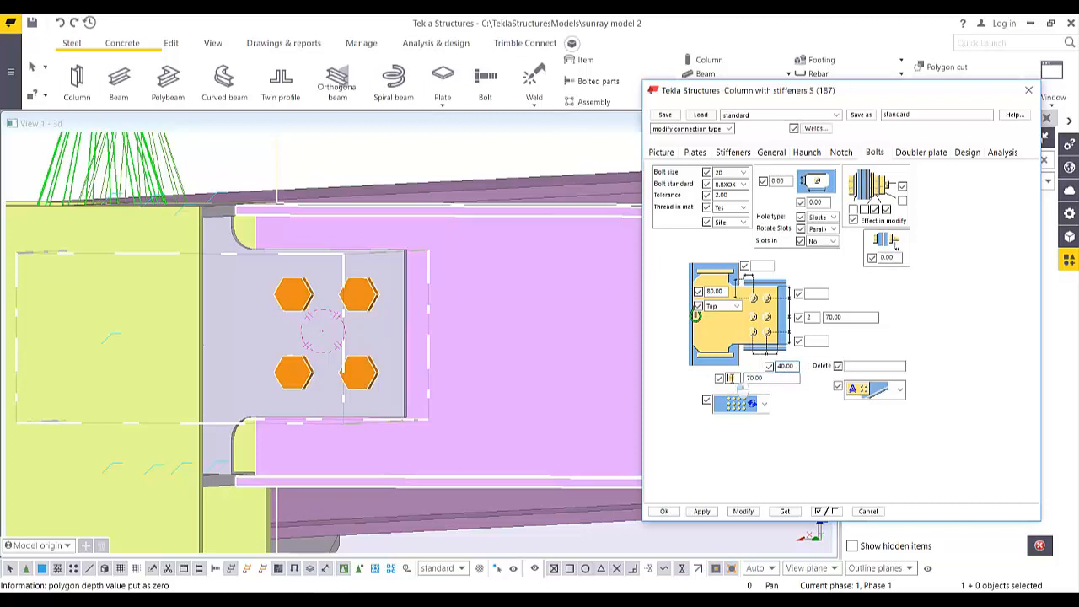
pyautogui.click(817, 299)
pyautogui.write('40')
pyautogui.click(817, 342)
pyautogui.write('40')
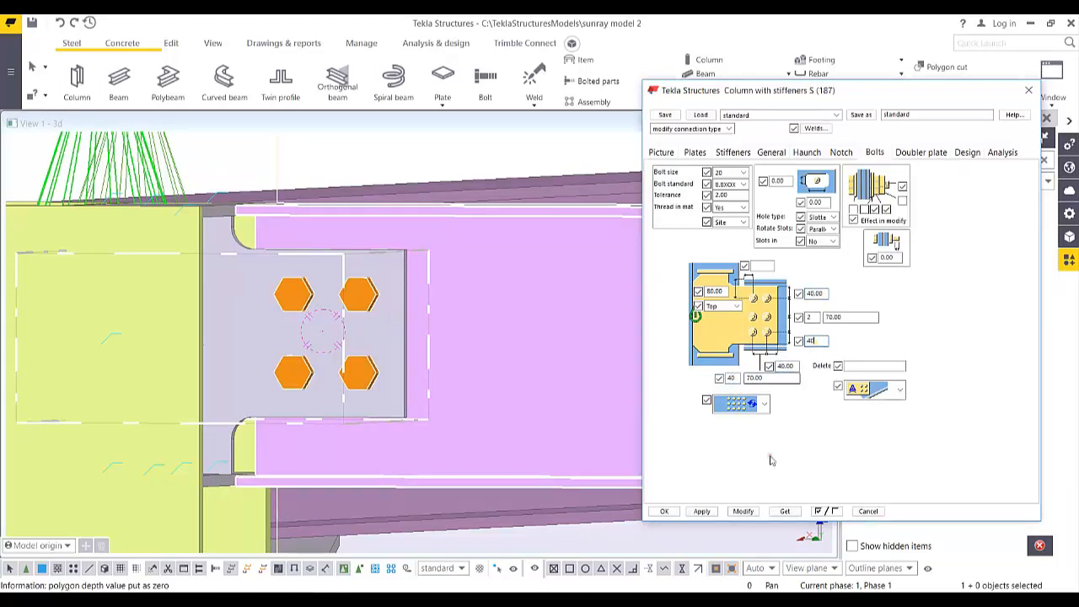
pyautogui.click(751, 513)
pyautogui.moveTo(595, 358); pyautogui.dragTo(505, 339, button='middle')
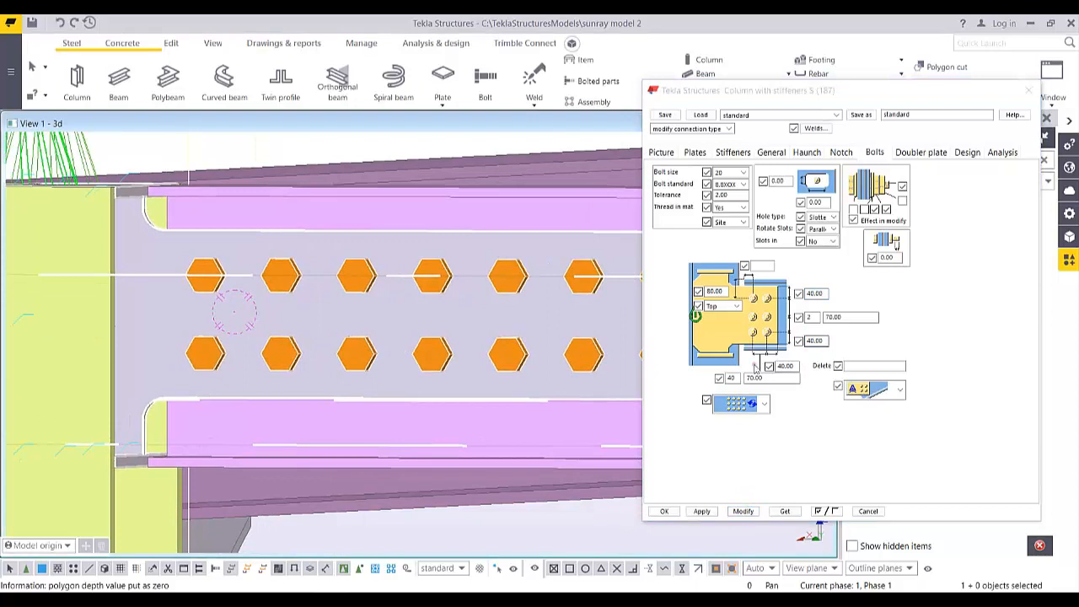
# Set the number of bolt columns to 2, update the connection, apply the settings and close them
pyautogui.moveTo(738, 378); pyautogui.dragTo(702, 380)
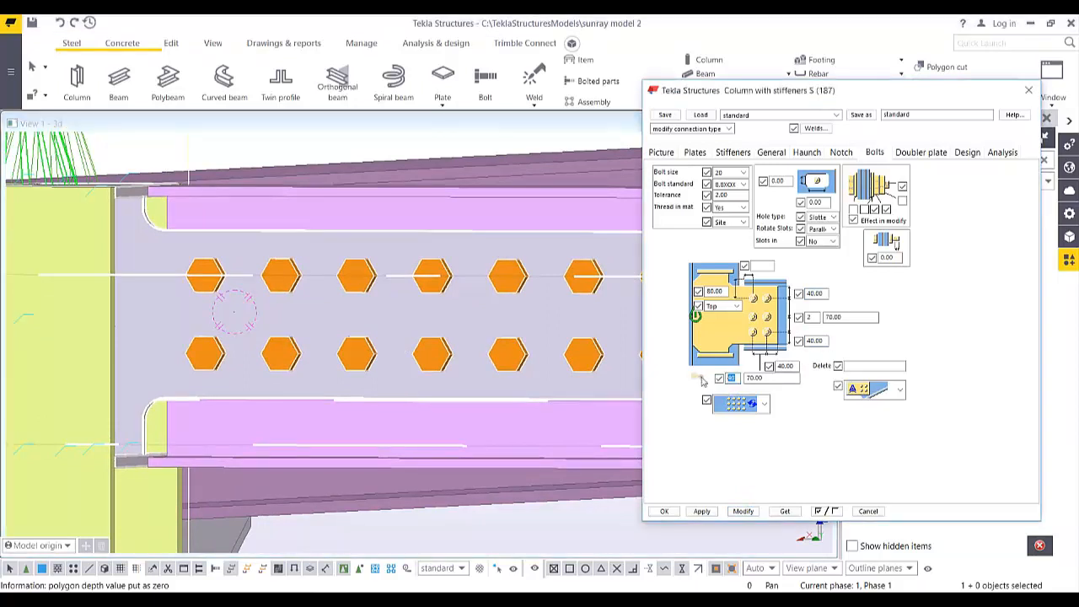
pyautogui.click(752, 512)
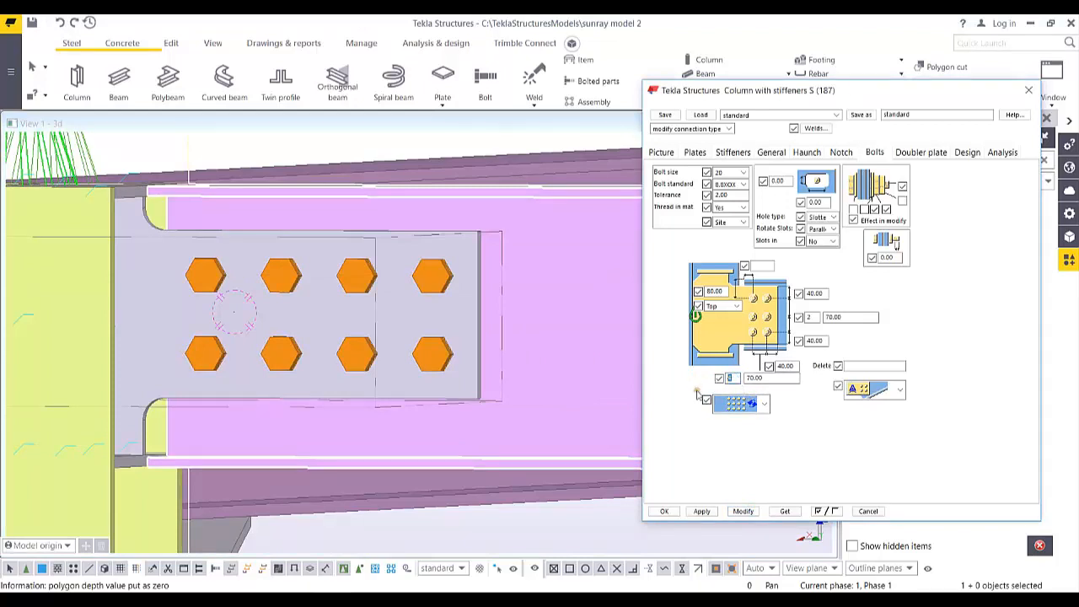
pyautogui.click(742, 511)
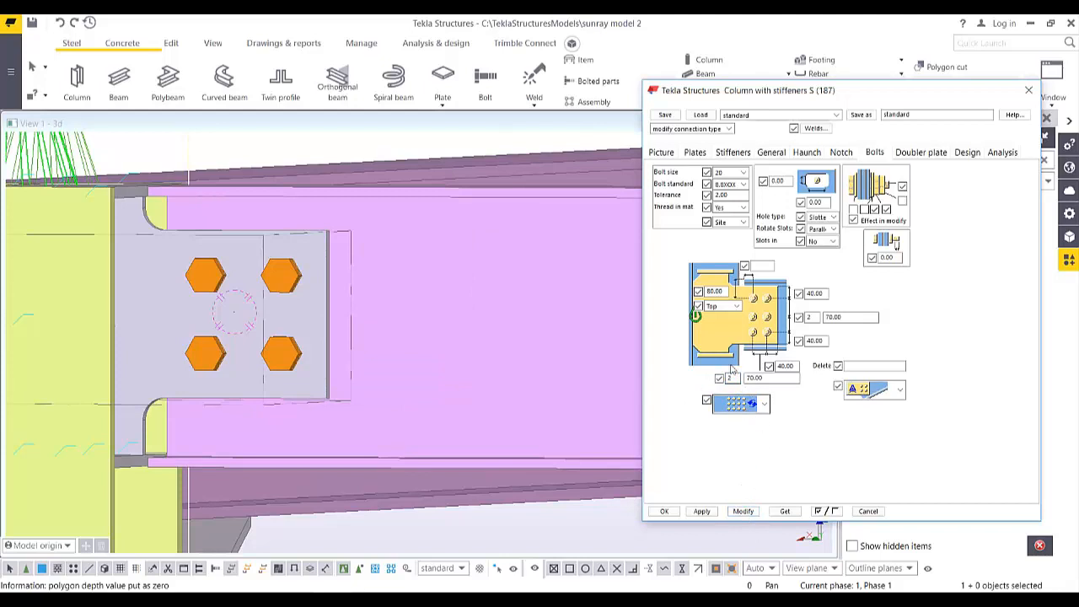
pyautogui.moveTo(290, 337); pyautogui.dragTo(316, 367, button='middle')
pyautogui.scroll(-1, 317, 362)
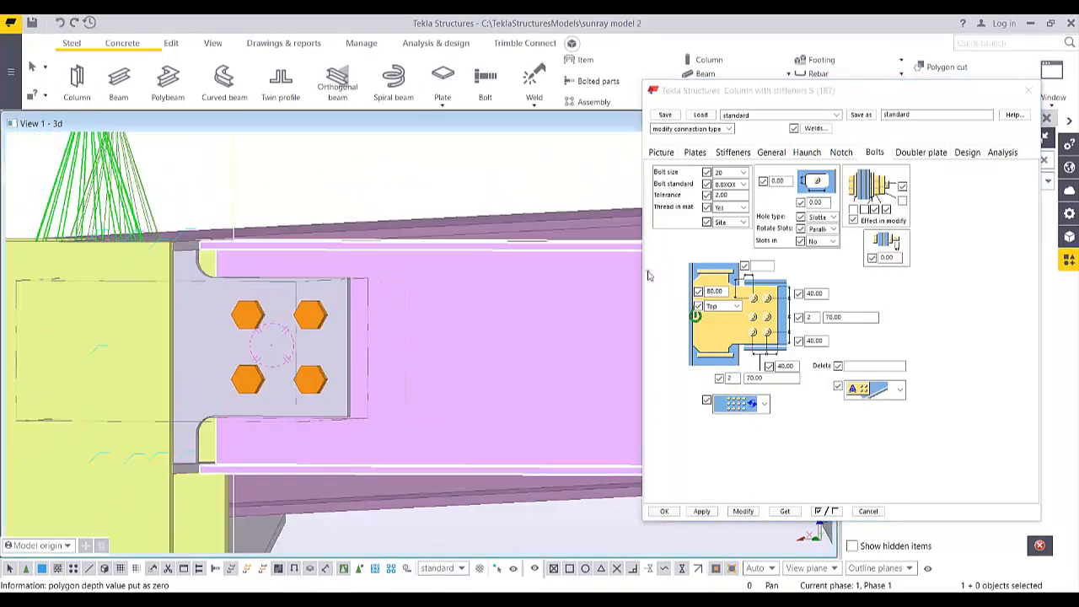
pyautogui.click(710, 512)
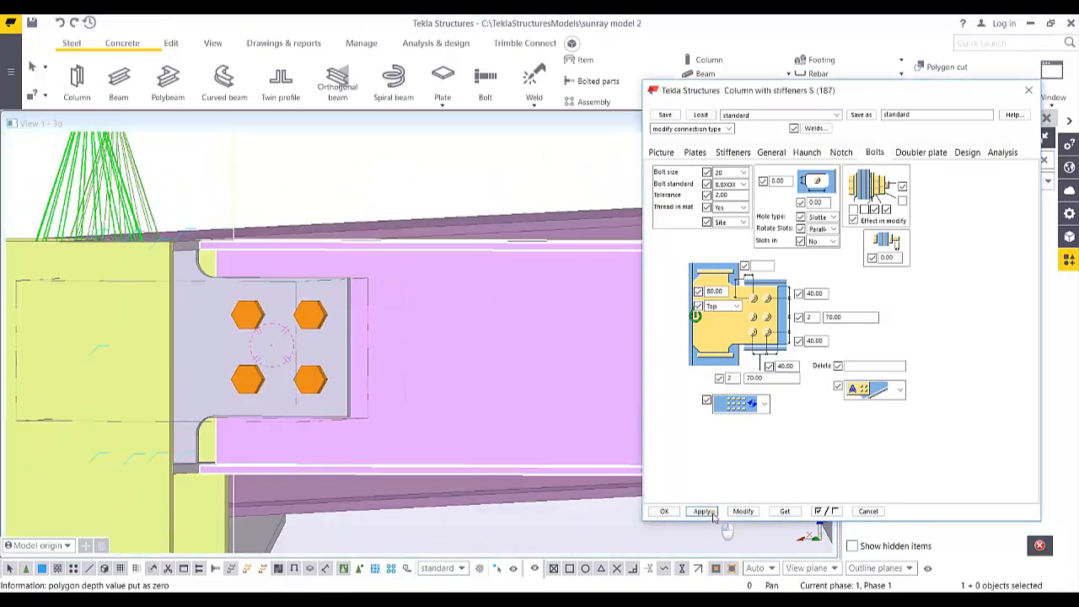
pyautogui.click(663, 511)
# Delete the longitudinal beam on line C between grids 4 and 5
pyautogui.scroll(-5, 332, 306)
pyautogui.keyDown('ctrl'); pyautogui.moveTo(441, 321); pyautogui.dragTo(287, 418, button='middle'); pyautogui.keyUp('ctrl')
pyautogui.scroll(-3, 288, 418)
pyautogui.scroll(2, 554, 340)
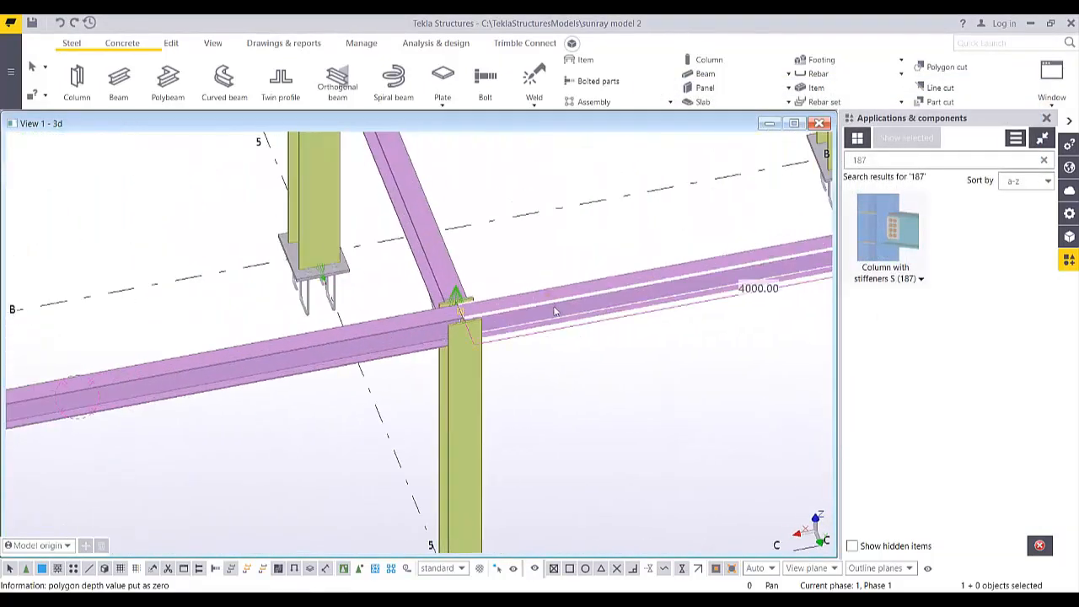
# Connect the column at C5 to the line C beam between grids 5 and 6 with the stiffener connection 187
pyautogui.scroll(-5, 552, 312)
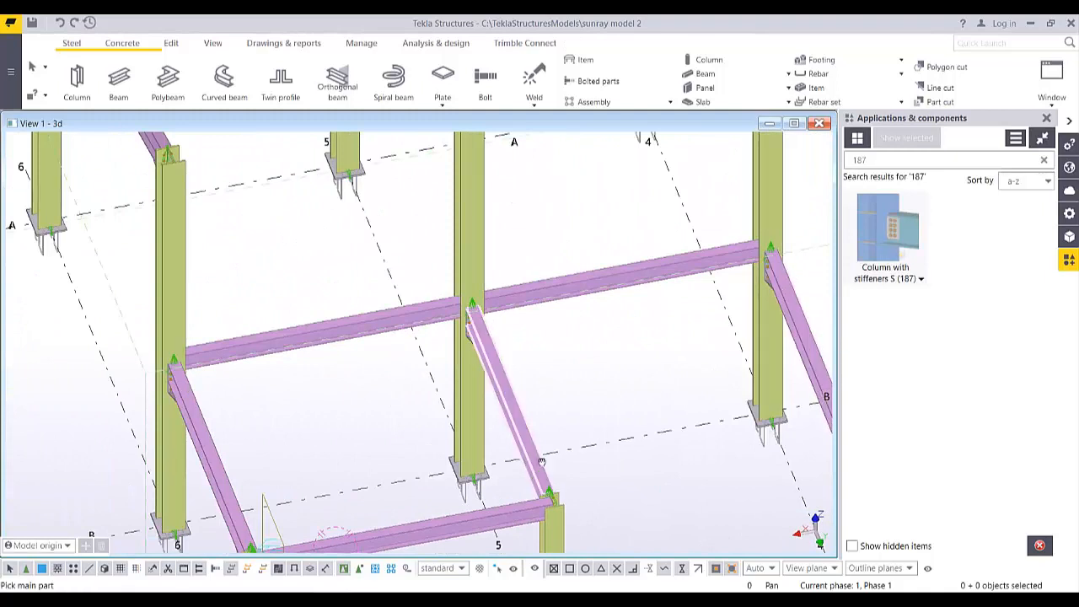
pyautogui.moveTo(541, 462); pyautogui.dragTo(562, 237, button='middle')
pyautogui.scroll(2, 562, 237)
pyautogui.click(579, 362)
pyautogui.click(524, 308)
# Apply connection 187 from the columns at B5 and B6 to both ends of the line B beam between them
pyautogui.moveTo(496, 258); pyautogui.dragTo(653, 567, button='middle')
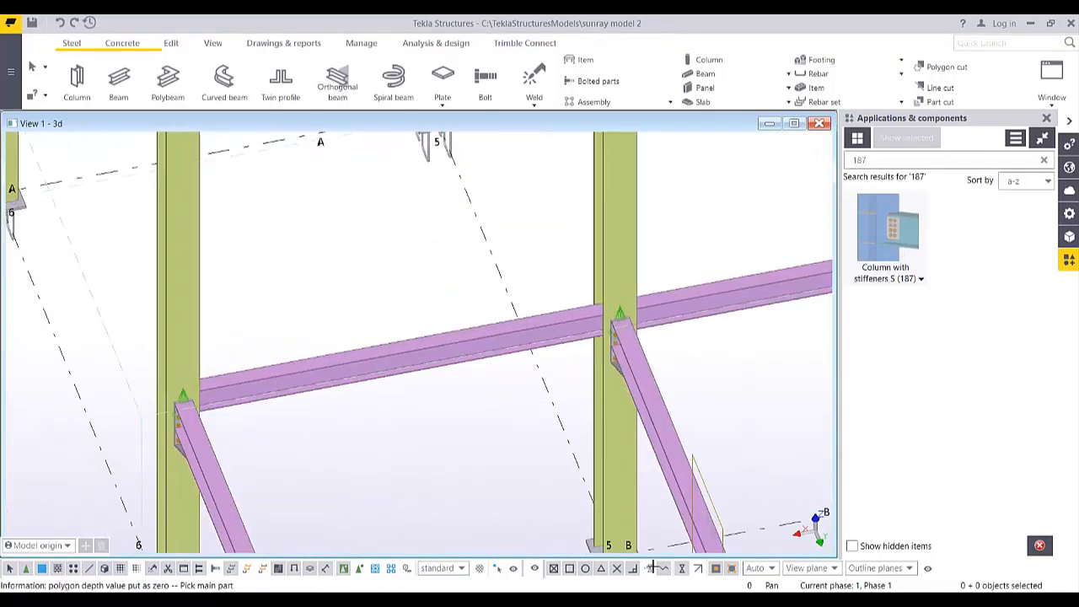
pyautogui.scroll(2, 619, 309)
pyautogui.click(611, 266)
pyautogui.click(562, 321)
pyautogui.moveTo(215, 432); pyautogui.dragTo(536, 310, button='middle')
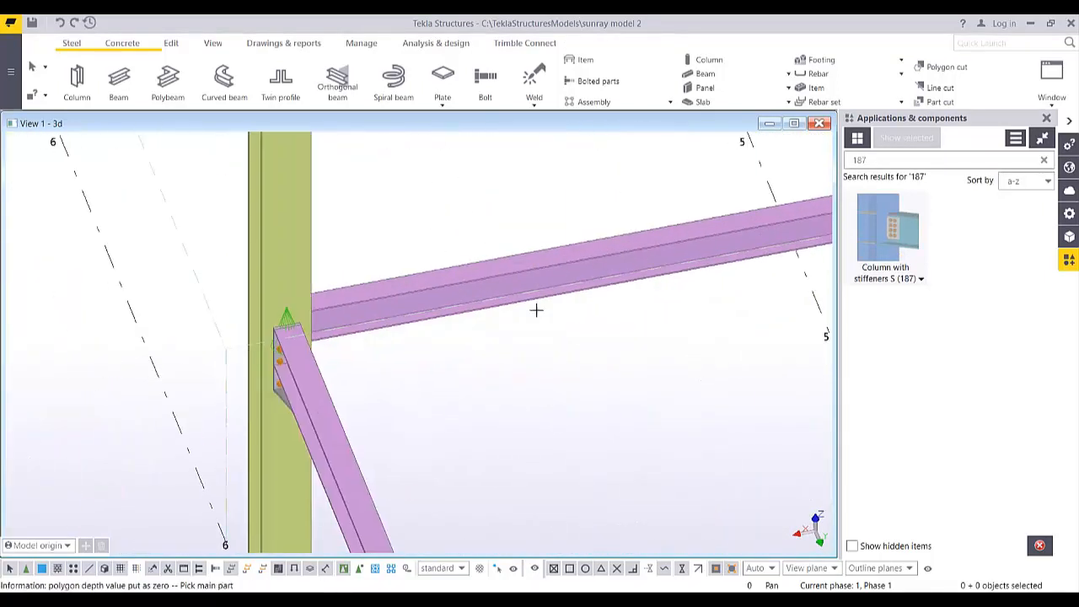
pyautogui.click(279, 250)
pyautogui.click(350, 278)
# Apply connection 187 from the columns at A6 and A5 to both ends of the line A beam between them
pyautogui.moveTo(357, 210); pyautogui.dragTo(396, 430, button='middle')
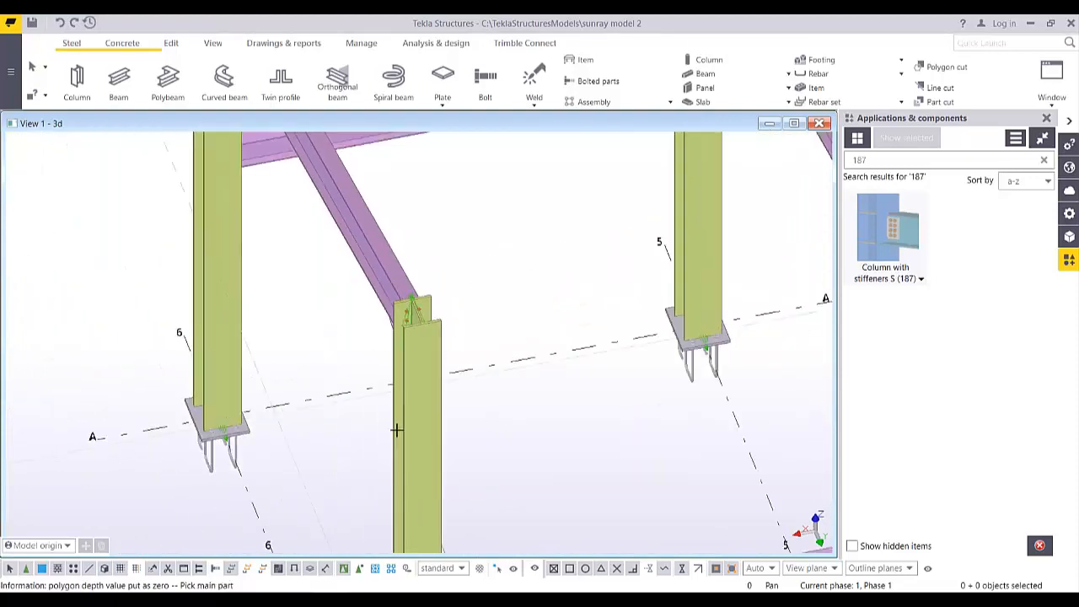
pyautogui.moveTo(278, 203); pyautogui.dragTo(355, 474, button='middle')
pyautogui.click(308, 399)
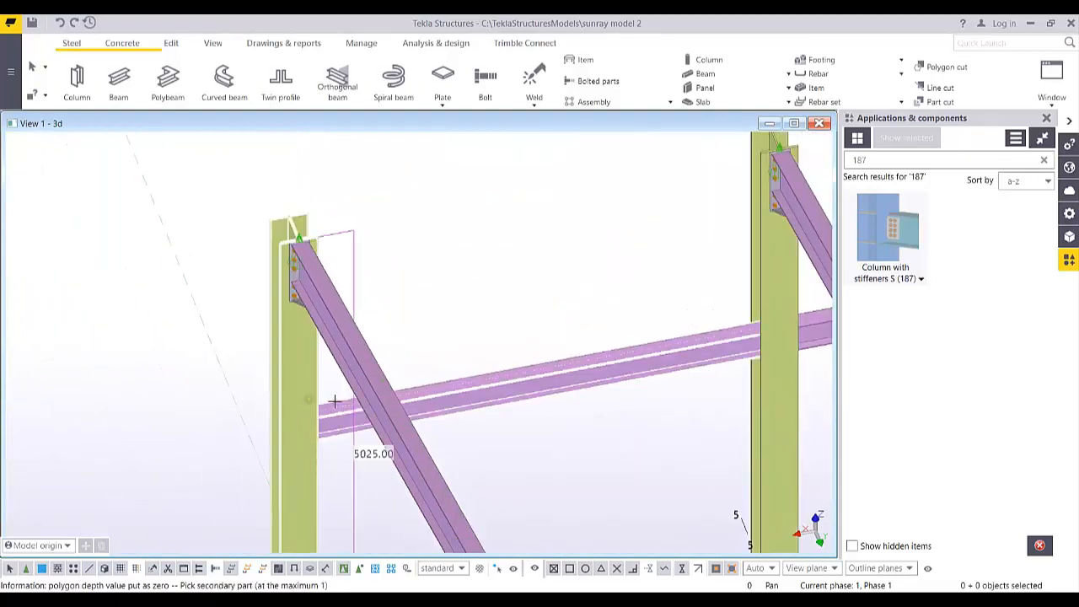
pyautogui.click(455, 390)
pyautogui.click(753, 298)
pyautogui.click(722, 345)
pyautogui.moveTo(722, 345); pyautogui.dragTo(365, 309, button='middle')
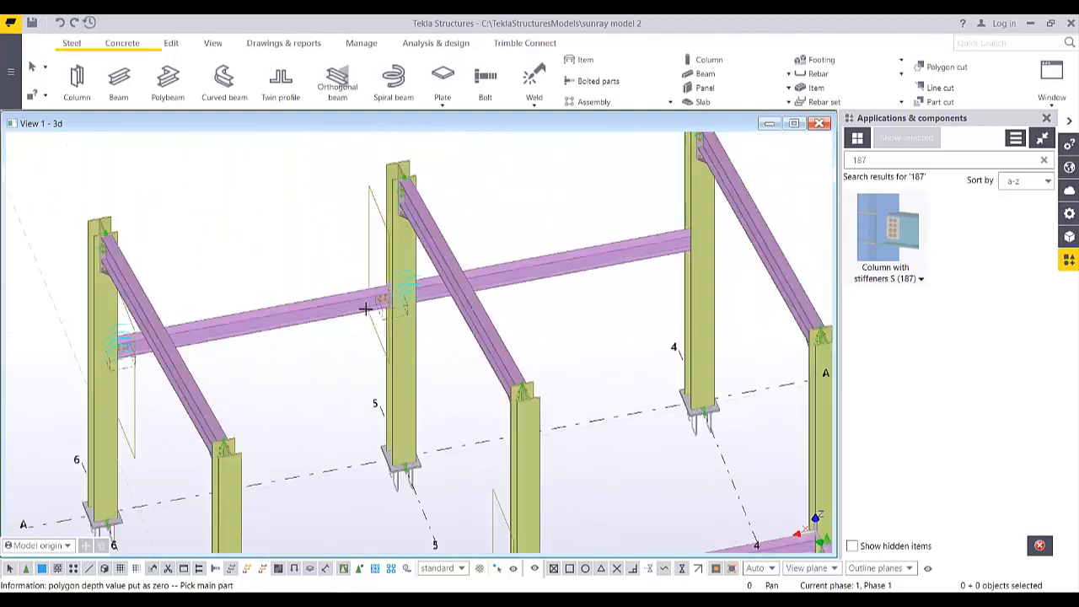
# End the connection command and delete the beams between grids 4 and 5 on lines A and B
pyautogui.scroll(-2, 413, 310)
pyautogui.rightClick(506, 278)
pyautogui.click(541, 287)
pyautogui.click(547, 276)
pyautogui.press('Delete')
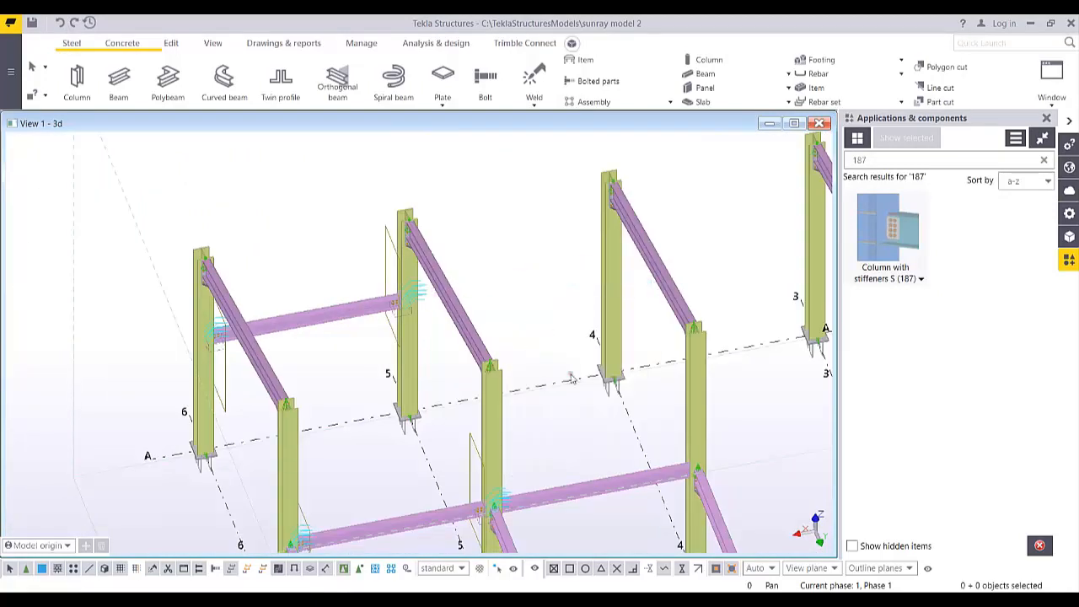
pyautogui.click(595, 491)
pyautogui.press('Delete')
# Select the three longitudinal beams between grids 5 and 6 and open the linear copy settings
pyautogui.moveTo(597, 496); pyautogui.dragTo(494, 310, button='middle')
pyautogui.scroll(-2, 494, 310)
pyautogui.keyDown('ctrl'); pyautogui.moveTo(429, 324); pyautogui.dragTo(405, 258, button='middle'); pyautogui.keyUp('ctrl')
pyautogui.moveTo(394, 238); pyautogui.dragTo(363, 395)
pyautogui.rightClick(542, 255)
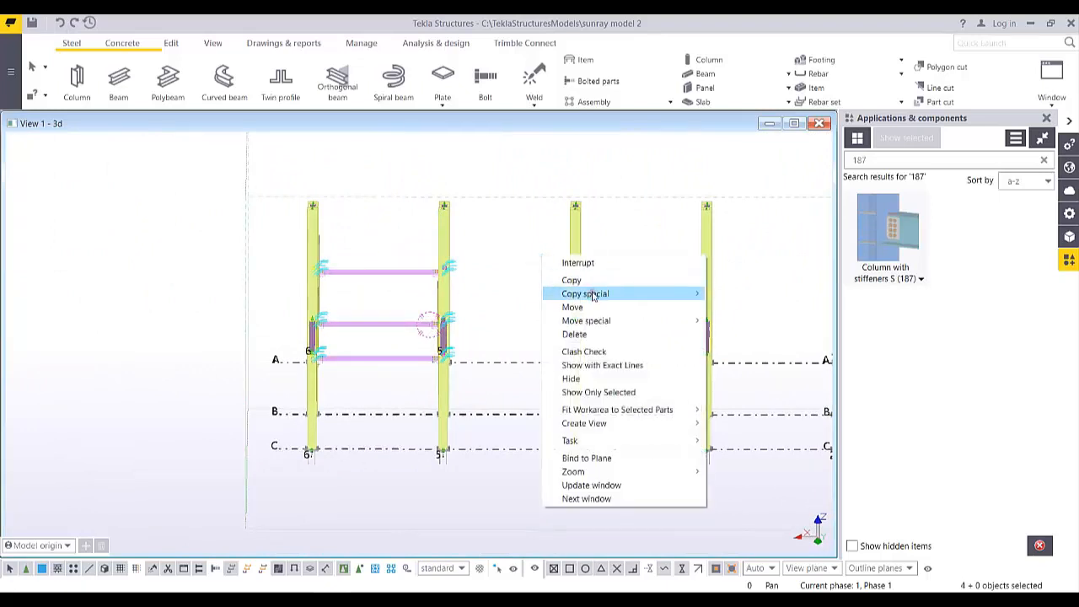
pyautogui.moveTo(592, 295)
pyautogui.click(732, 293)
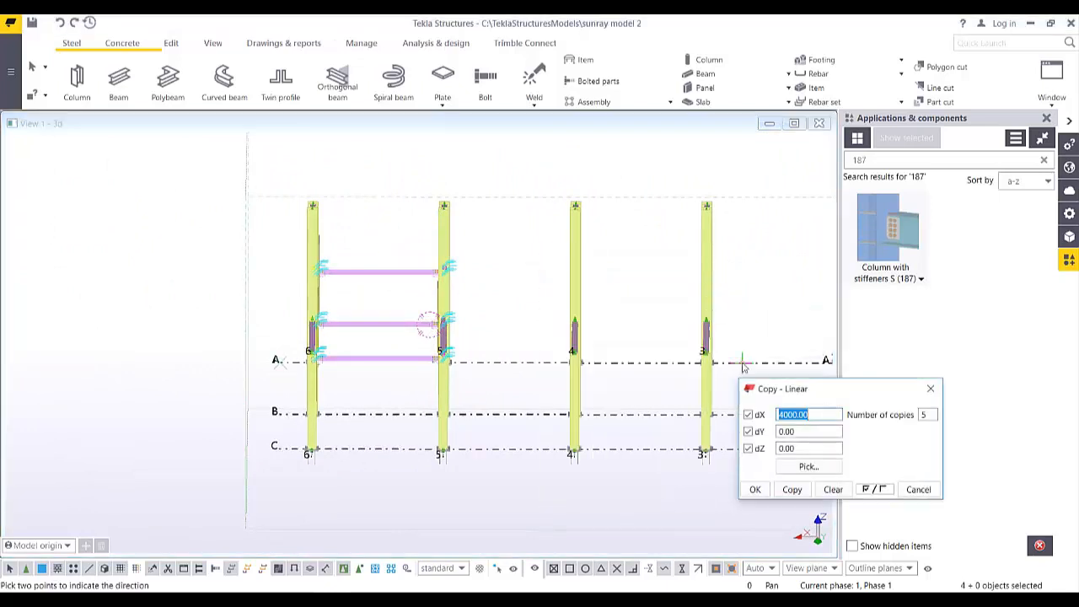
# Try five linear copies of the selected beams at dX 4000 without expanding the work area, and undo the copy
pyautogui.click(782, 491)
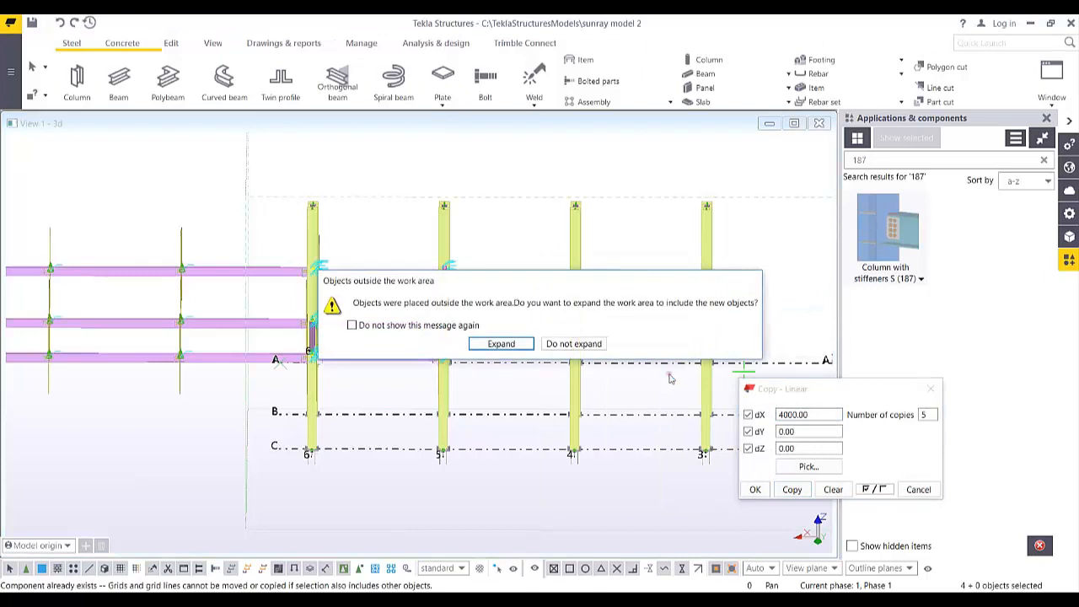
pyautogui.click(589, 347)
pyautogui.moveTo(534, 393); pyautogui.dragTo(441, 404, button='middle')
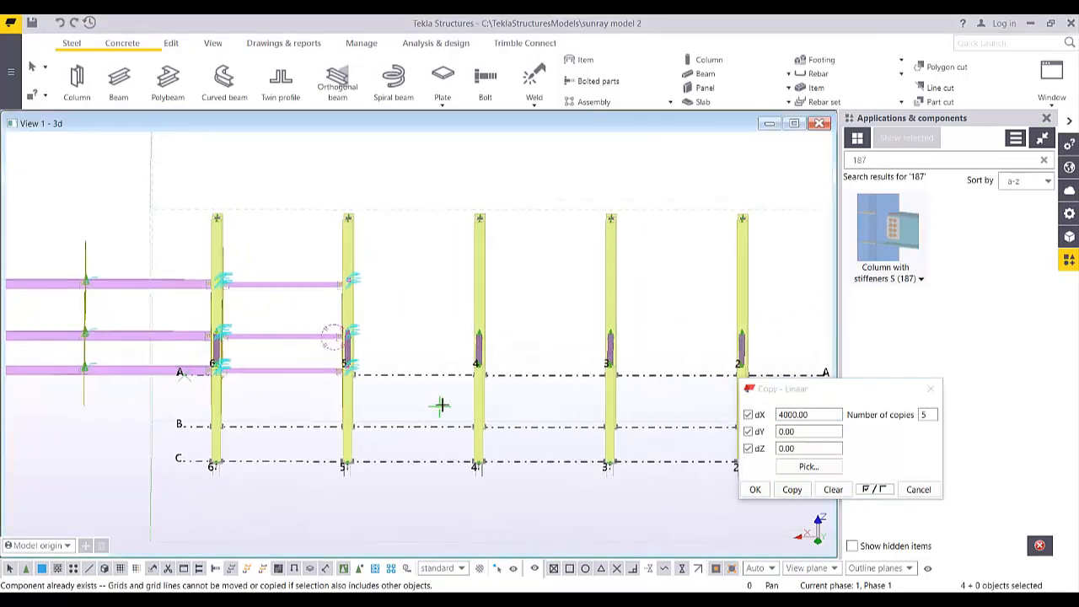
pyautogui.scroll(-2, 441, 406)
pyautogui.keyDown('ctrl'); pyautogui.moveTo(378, 420); pyautogui.dragTo(467, 429, button='middle'); pyautogui.keyUp('ctrl')
pyautogui.hotkey('ctrl', 'z')
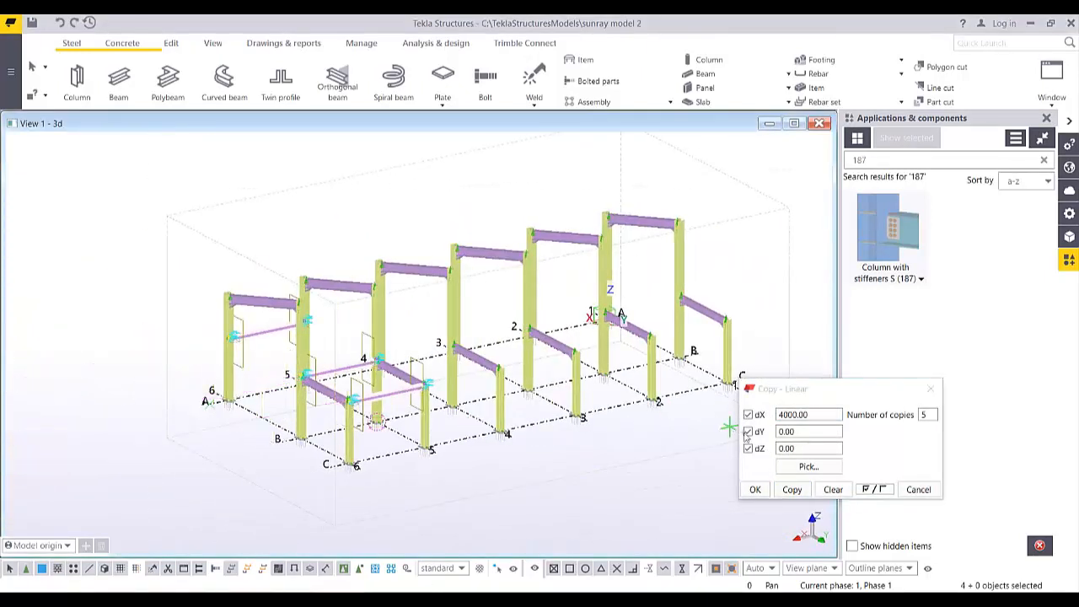
# Copy the selected beams linearly with dX -4000 and 5 copies, leaving the work area unexpanded
pyautogui.click(777, 415)
pyautogui.write('-')
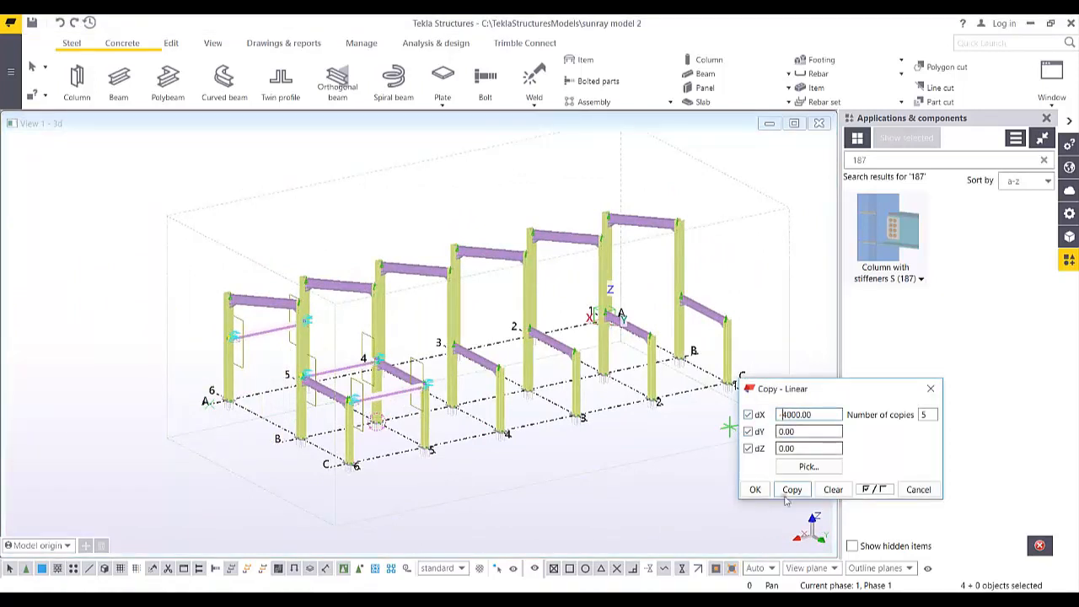
pyautogui.click(790, 489)
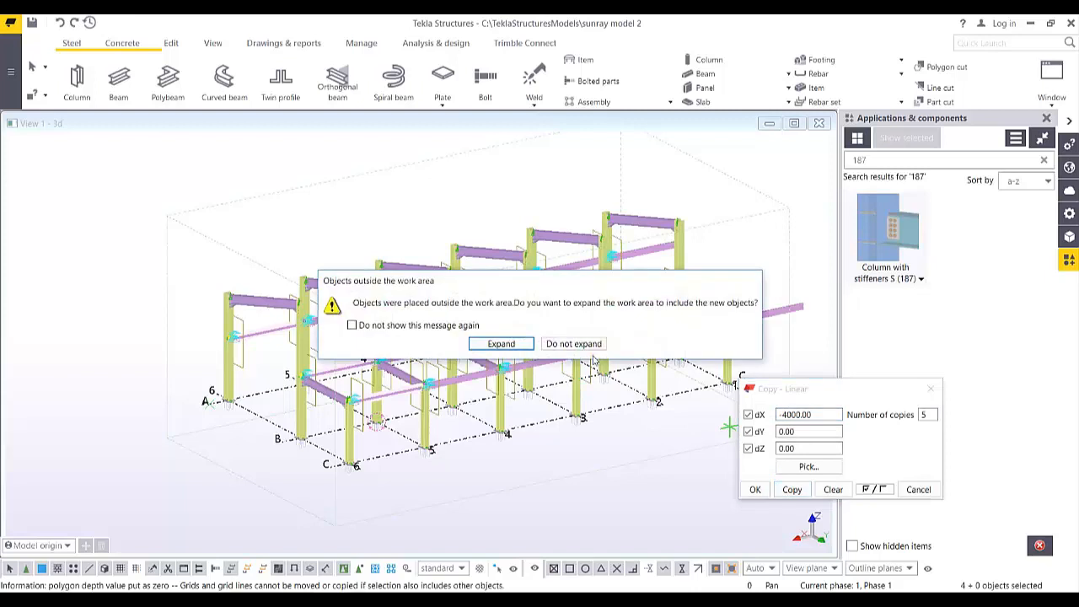
pyautogui.click(568, 339)
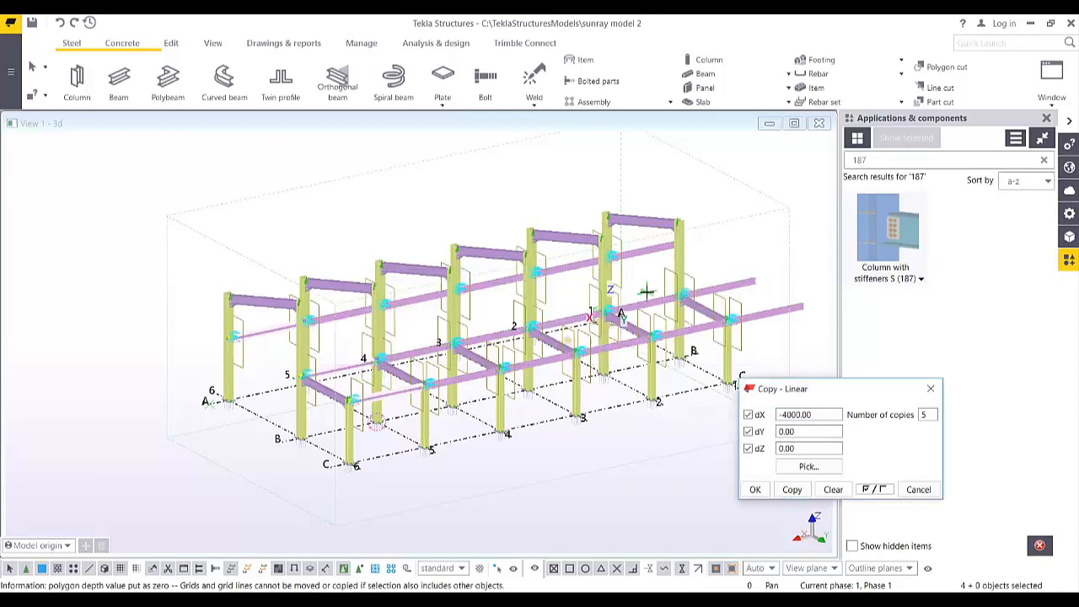
# Delete the surplus copied beams extending beyond grid 1 and redraw the view
pyautogui.keyDown('ctrl'); pyautogui.moveTo(711, 244); pyautogui.dragTo(508, 406, button='middle'); pyautogui.keyUp('ctrl')
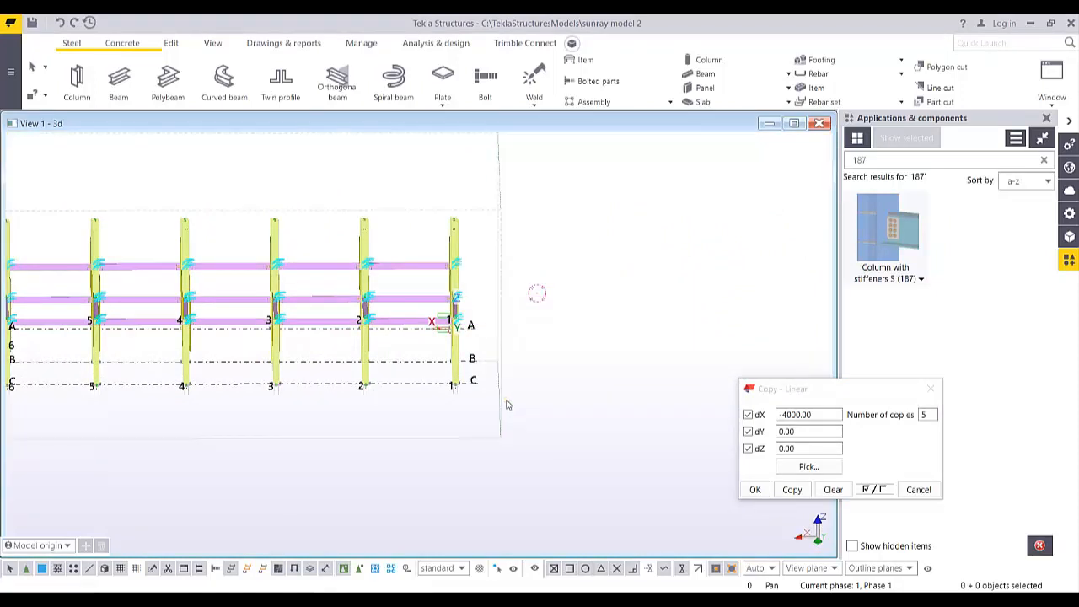
pyautogui.scroll(-3, 493, 413)
pyautogui.click(458, 241)
pyautogui.rightClick(469, 253)
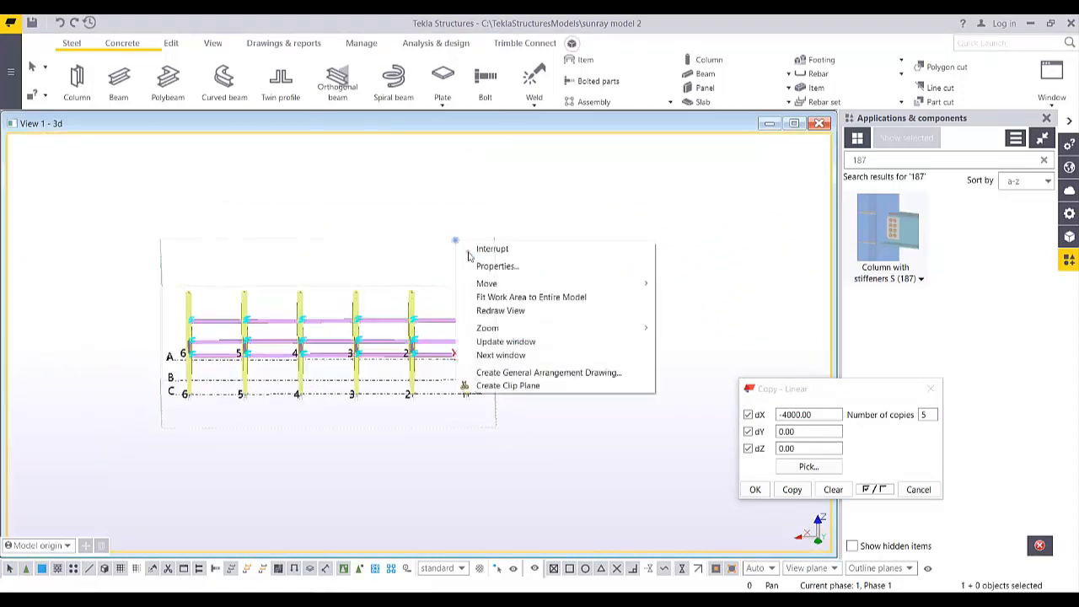
pyautogui.click(498, 312)
# Select the five beams along line A and copy them once linearly with dX 0, dY 0 and dZ 2000
pyautogui.keyDown('ctrl'); pyautogui.moveTo(241, 361); pyautogui.dragTo(505, 354, button='middle'); pyautogui.keyUp('ctrl')
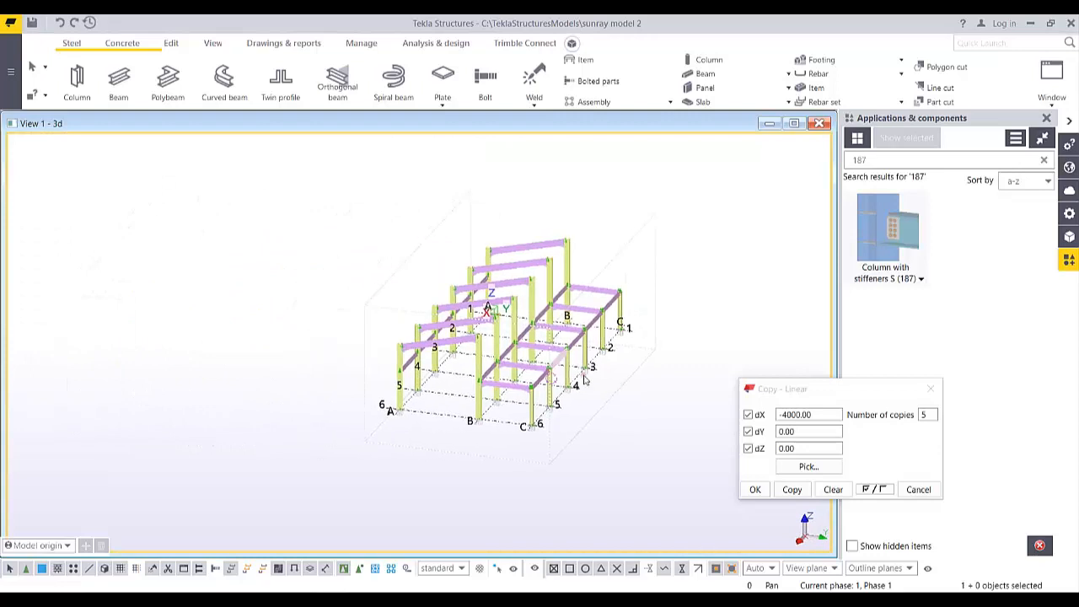
pyautogui.scroll(5, 502, 353)
pyautogui.moveTo(221, 377); pyautogui.dragTo(391, 360, button='middle')
pyautogui.scroll(2, 390, 360)
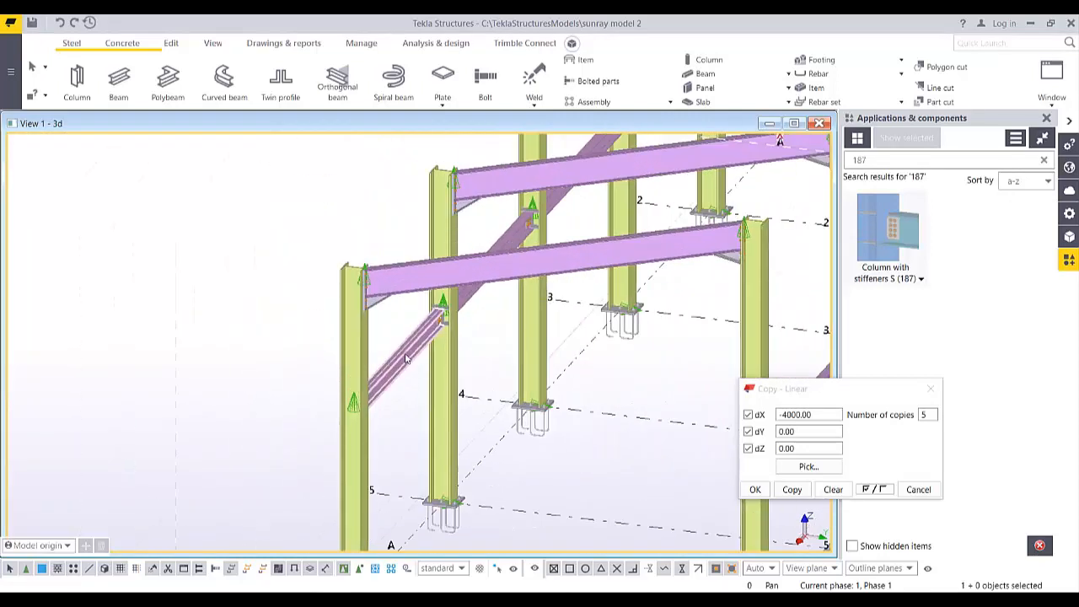
pyautogui.click(405, 358)
pyautogui.keyDown('ctrl'); pyautogui.click(526, 237); pyautogui.keyUp('ctrl')
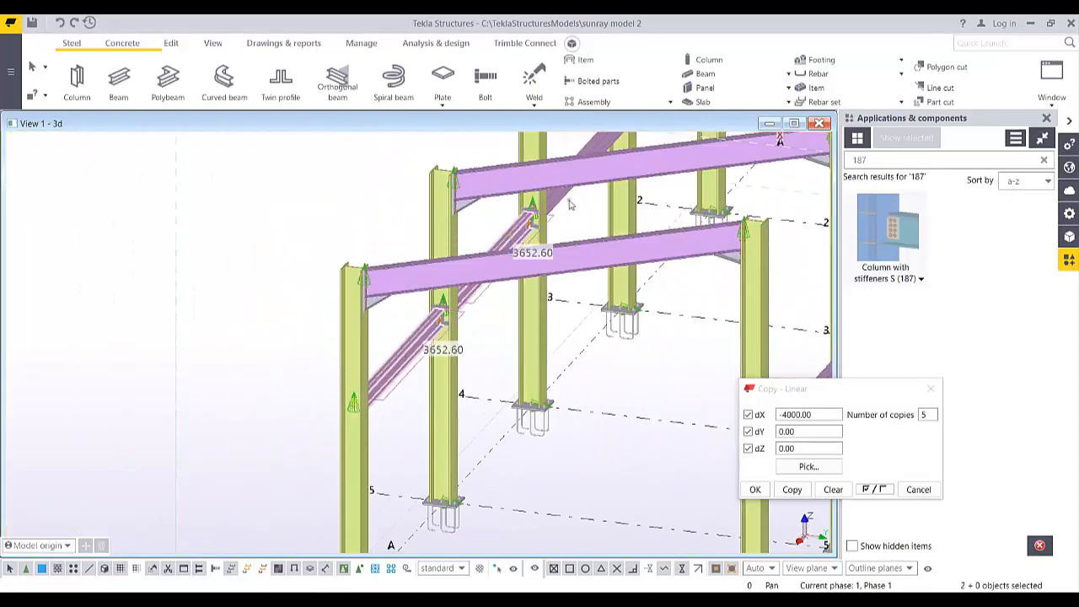
pyautogui.keyDown('ctrl'); pyautogui.click(570, 201); pyautogui.keyUp('ctrl')
pyautogui.moveTo(593, 201); pyautogui.dragTo(514, 405, button='middle')
pyautogui.scroll(-2, 520, 406)
pyautogui.keyDown('ctrl'); pyautogui.moveTo(528, 360); pyautogui.dragTo(455, 387, button='middle'); pyautogui.keyUp('ctrl')
pyautogui.keyDown('ctrl'); pyautogui.click(291, 379); pyautogui.keyUp('ctrl')
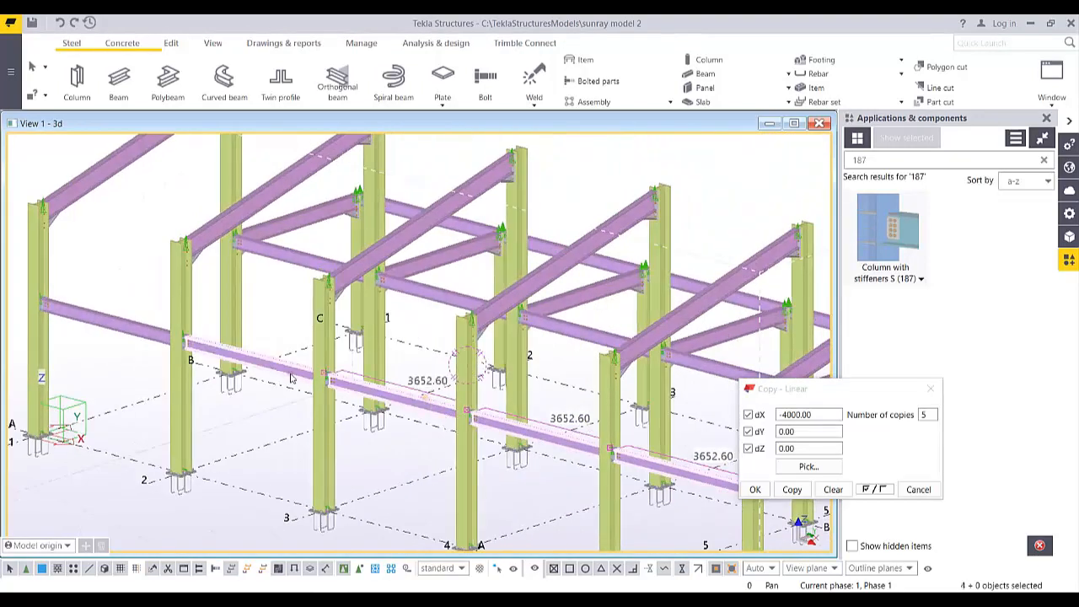
pyautogui.keyDown('ctrl'); pyautogui.click(173, 340); pyautogui.keyUp('ctrl')
pyautogui.rightClick(135, 332)
pyautogui.moveTo(176, 313)
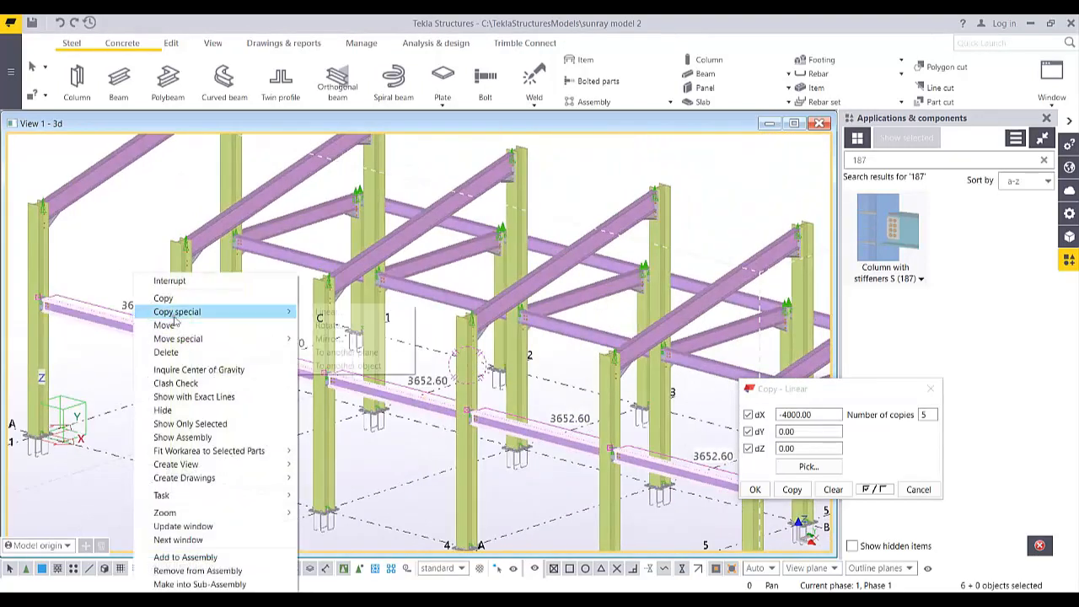
pyautogui.click(926, 415)
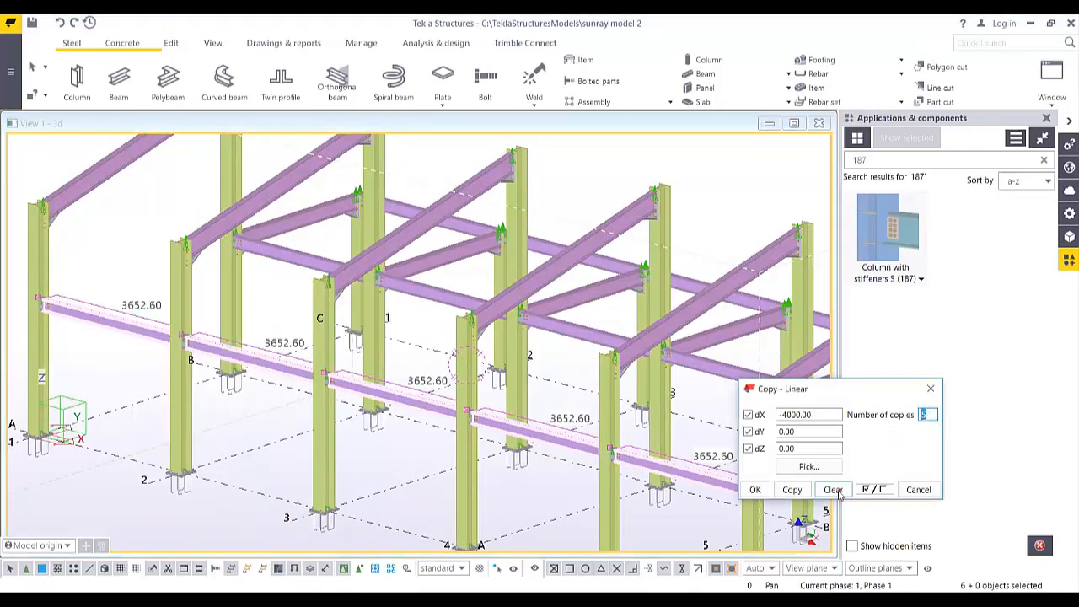
pyautogui.click(792, 450)
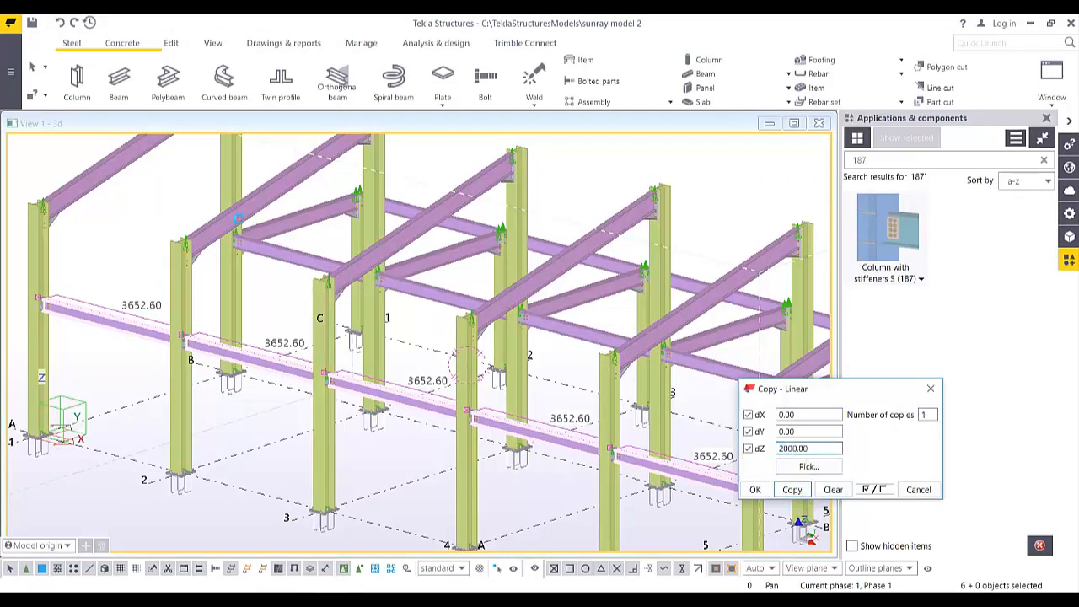
# Select the five beams along line B and copy them once linearly with dZ 3500
pyautogui.click(286, 259)
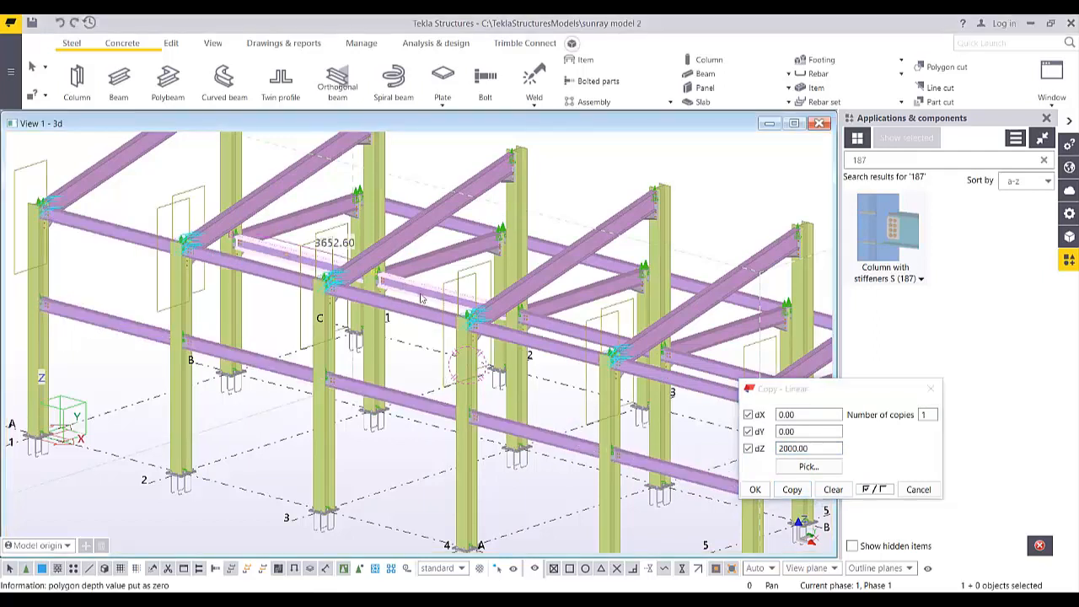
pyautogui.keyDown('ctrl'); pyautogui.click(434, 287); pyautogui.keyUp('ctrl')
pyautogui.keyDown('ctrl'); pyautogui.click(582, 327); pyautogui.keyUp('ctrl')
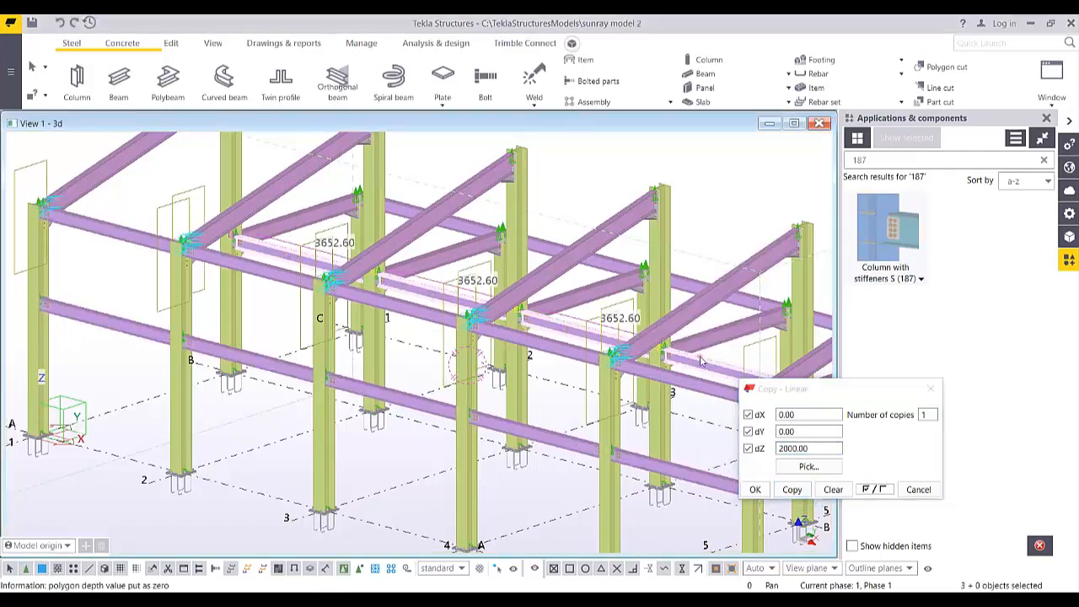
pyautogui.moveTo(713, 377); pyautogui.dragTo(533, 360, button='middle')
pyautogui.keyDown('ctrl'); pyautogui.click(532, 361); pyautogui.keyUp('ctrl')
pyautogui.keyDown('ctrl'); pyautogui.click(533, 360); pyautogui.keyUp('ctrl')
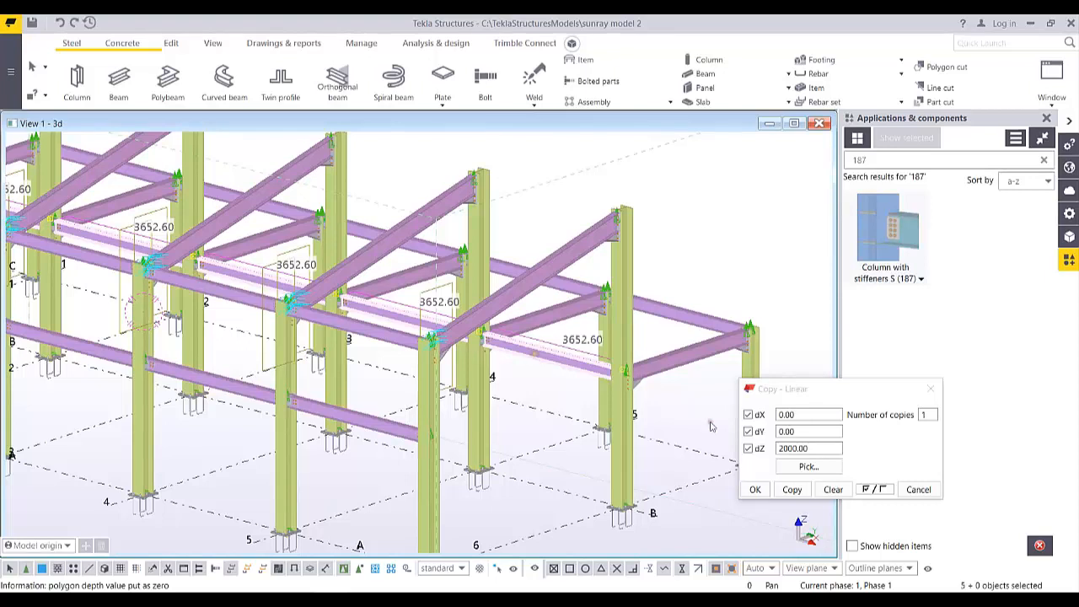
pyautogui.moveTo(817, 449); pyautogui.dragTo(738, 446)
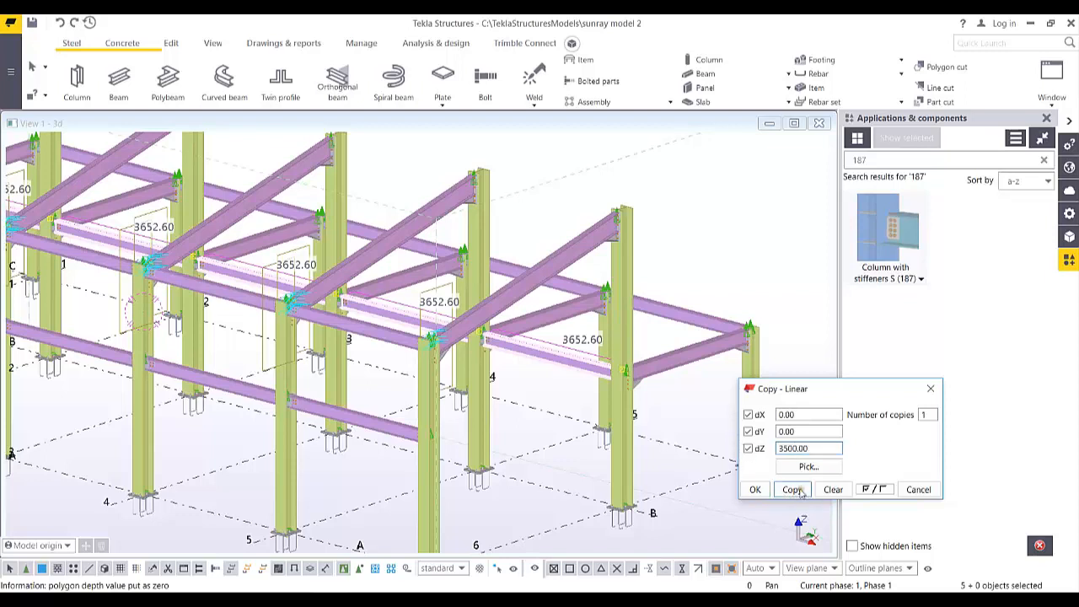
# Redraw the view and close the linear copy settings
pyautogui.scroll(-5, 526, 217)
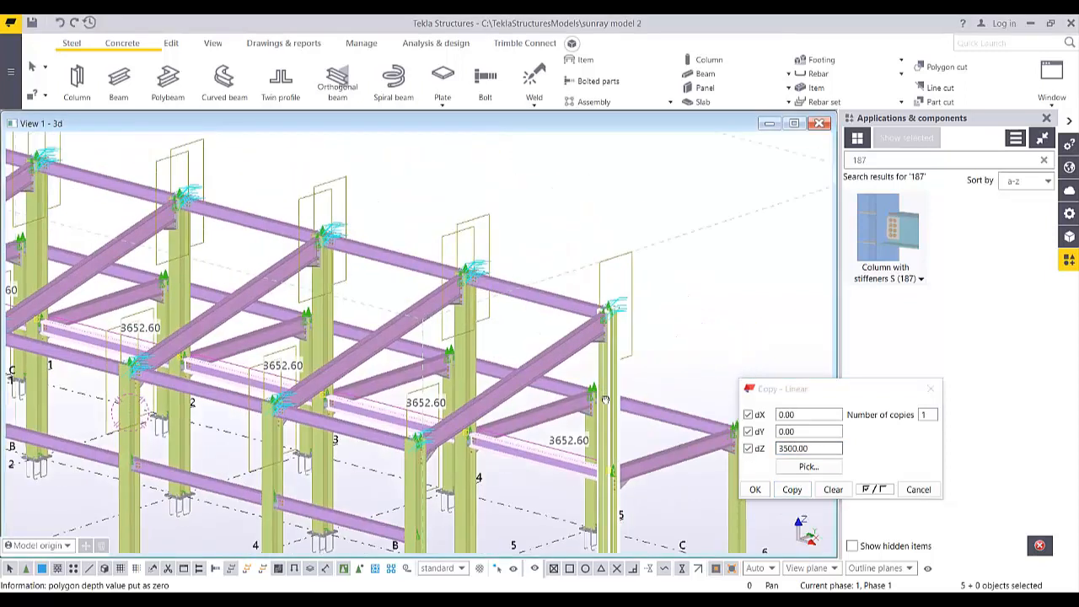
pyautogui.rightClick(551, 200)
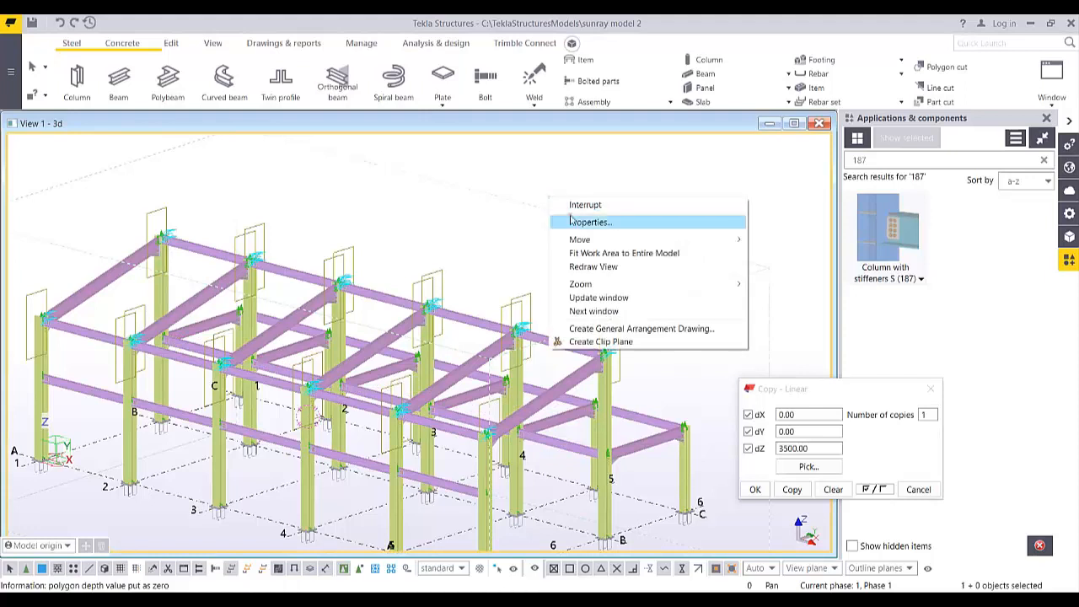
pyautogui.click(592, 267)
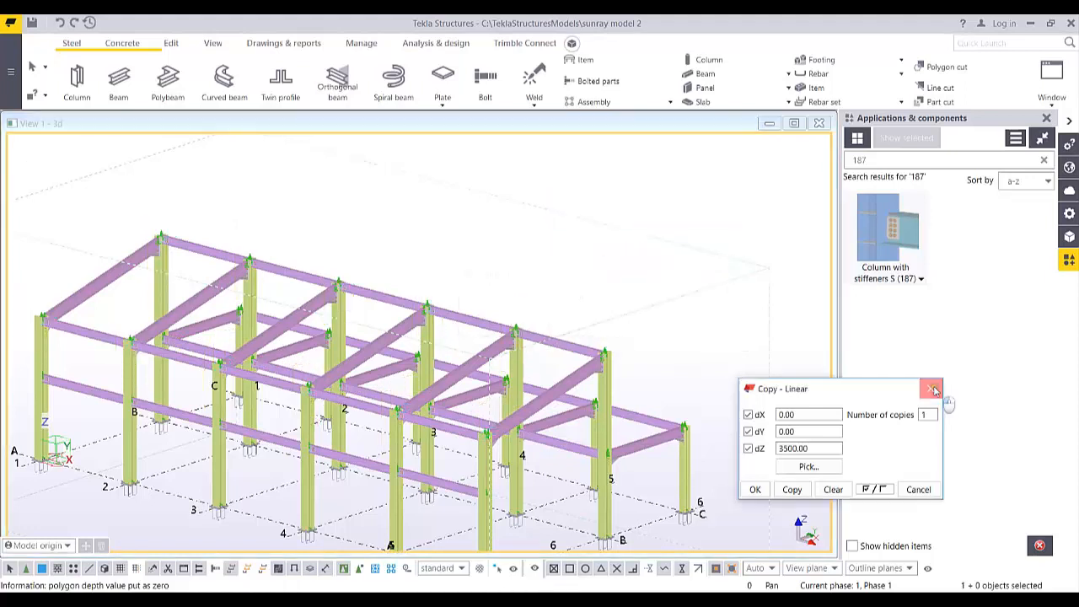
pyautogui.click(931, 388)
# Look over the beam-linked frames from several sides and switch the 3D view to plan
pyautogui.keyDown('ctrl'); pyautogui.moveTo(604, 272); pyautogui.dragTo(341, 329, button='middle'); pyautogui.keyUp('ctrl')
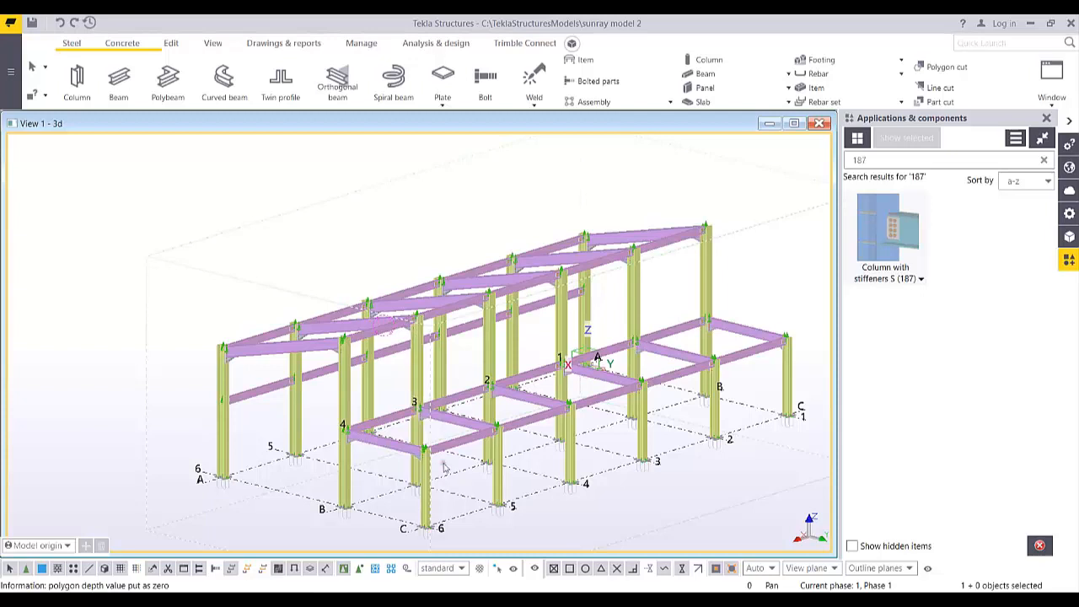
pyautogui.keyDown('ctrl'); pyautogui.moveTo(535, 417); pyautogui.dragTo(489, 454, button='middle'); pyautogui.keyUp('ctrl')
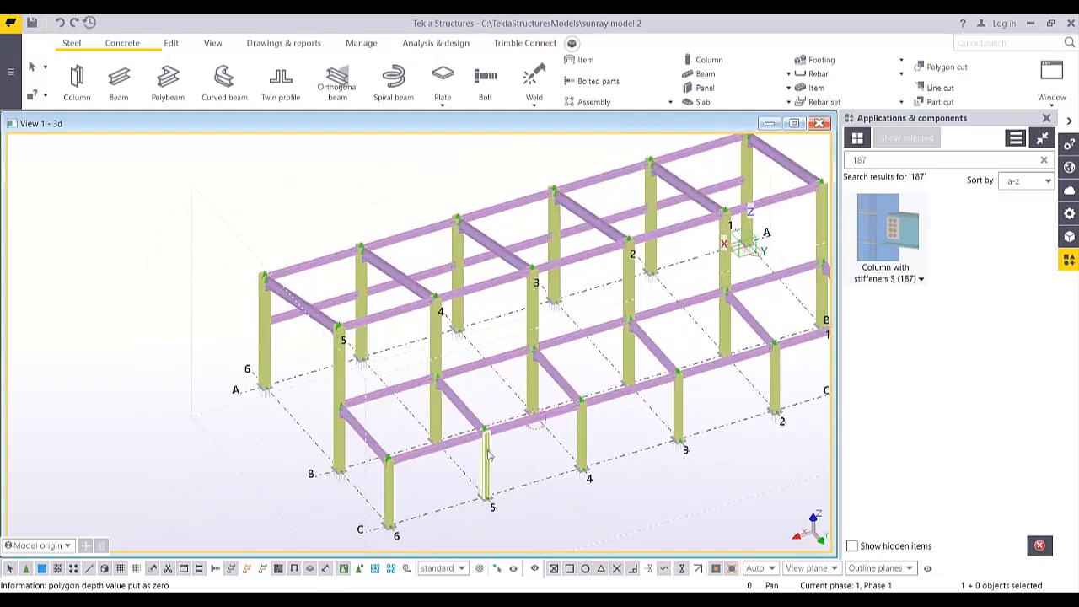
pyautogui.hotkey('ctrl', 'p')
pyautogui.scroll(1, 322, 379)
pyautogui.scroll(-3, 338, 349)
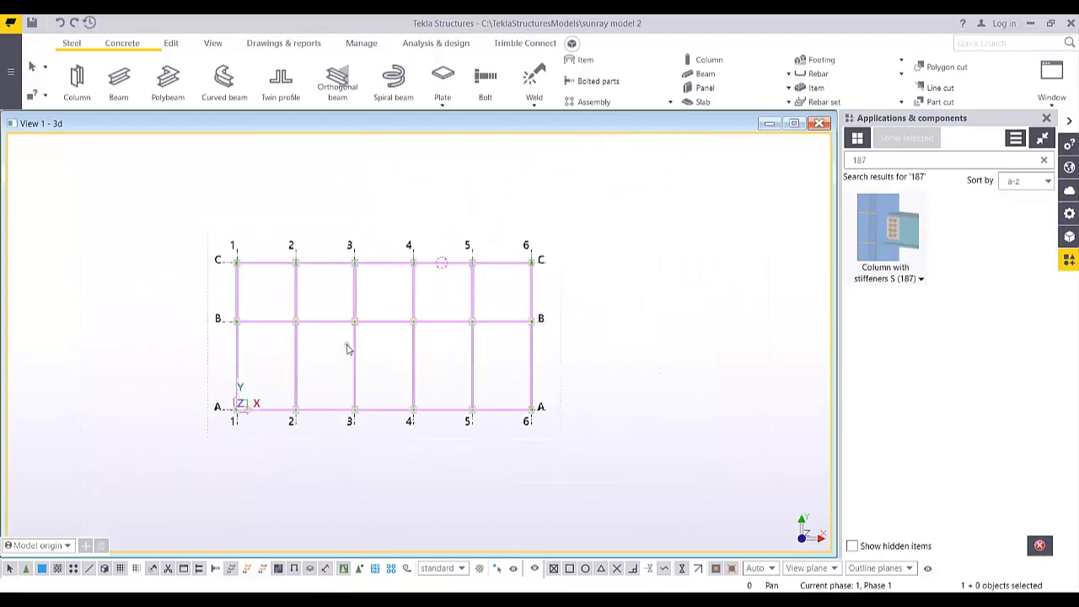
# Open the Plan EL+3000 view, enlarge its window and close the list of views
pyautogui.scroll(3, 333, 310)
pyautogui.scroll(3, 261, 343)
pyautogui.scroll(-3, 366, 446)
pyautogui.keyDown('ctrl'); pyautogui.moveTo(354, 417); pyautogui.dragTo(697, 295, button='middle'); pyautogui.keyUp('ctrl')
pyautogui.moveTo(538, 278); pyautogui.dragTo(659, 307, button='middle')
pyautogui.scroll(-2, 638, 318)
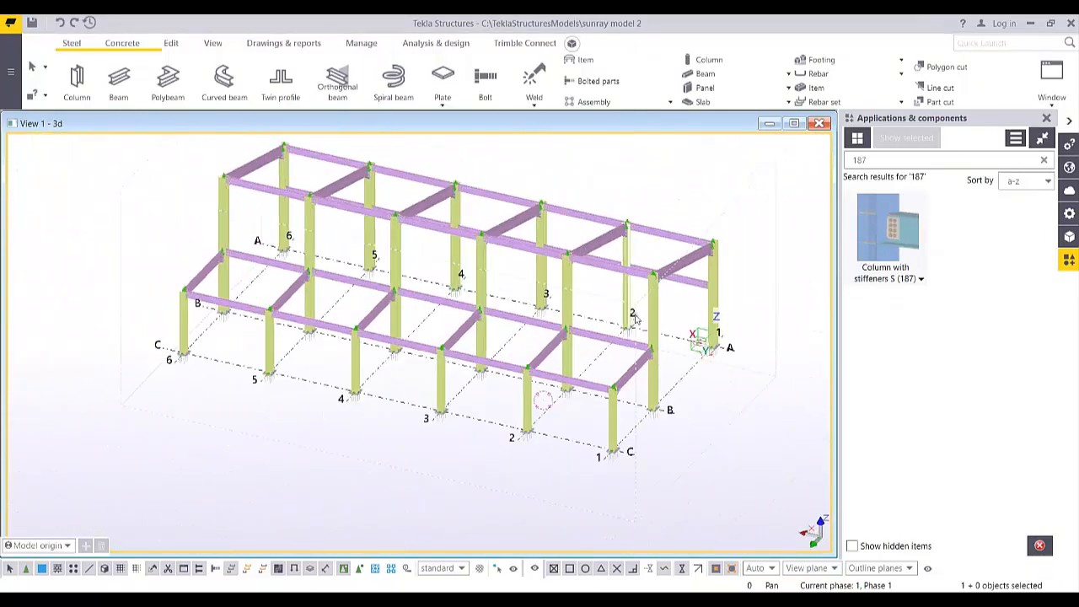
pyautogui.hotkey('ctrl', 'i')
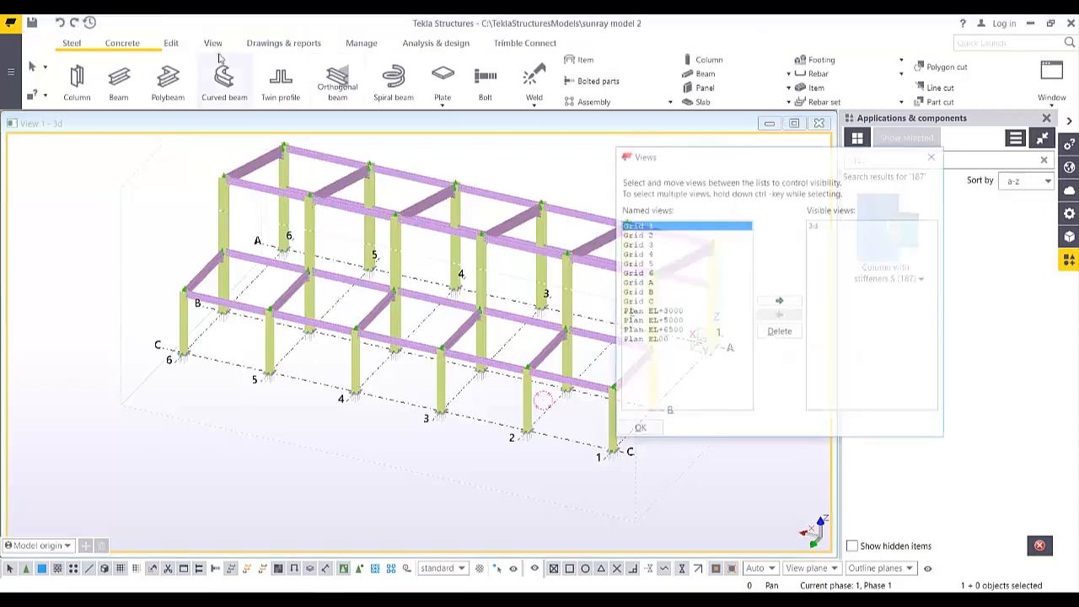
pyautogui.doubleClick(680, 312)
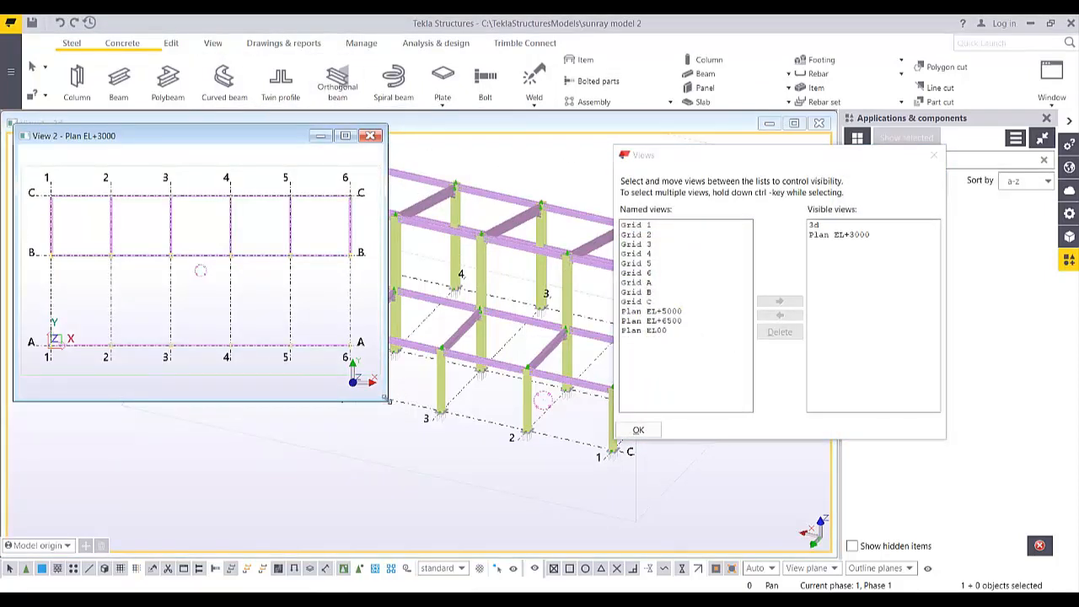
pyautogui.moveTo(387, 400); pyautogui.dragTo(803, 539)
pyautogui.moveTo(438, 273); pyautogui.dragTo(446, 376, button='middle')
pyautogui.scroll(6, 308, 351)
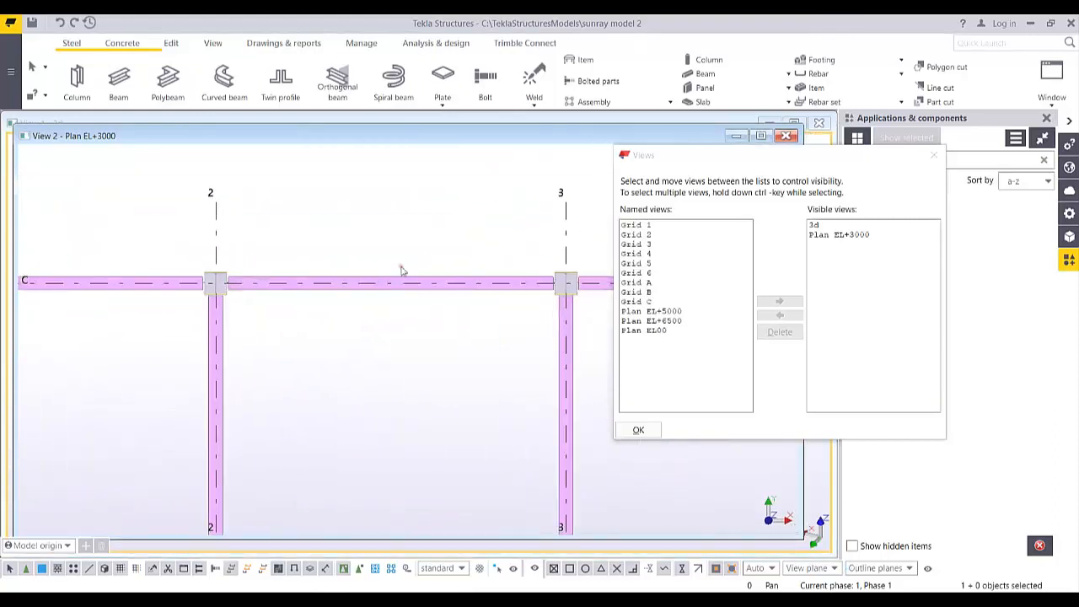
pyautogui.click(934, 156)
# Start a construction line on line C, 200 mm from grid intersection 2/C towards grid 3
pyautogui.scroll(5, 421, 245)
pyautogui.moveTo(104, 315); pyautogui.dragTo(378, 300, button='middle')
pyautogui.scroll(4, 378, 301)
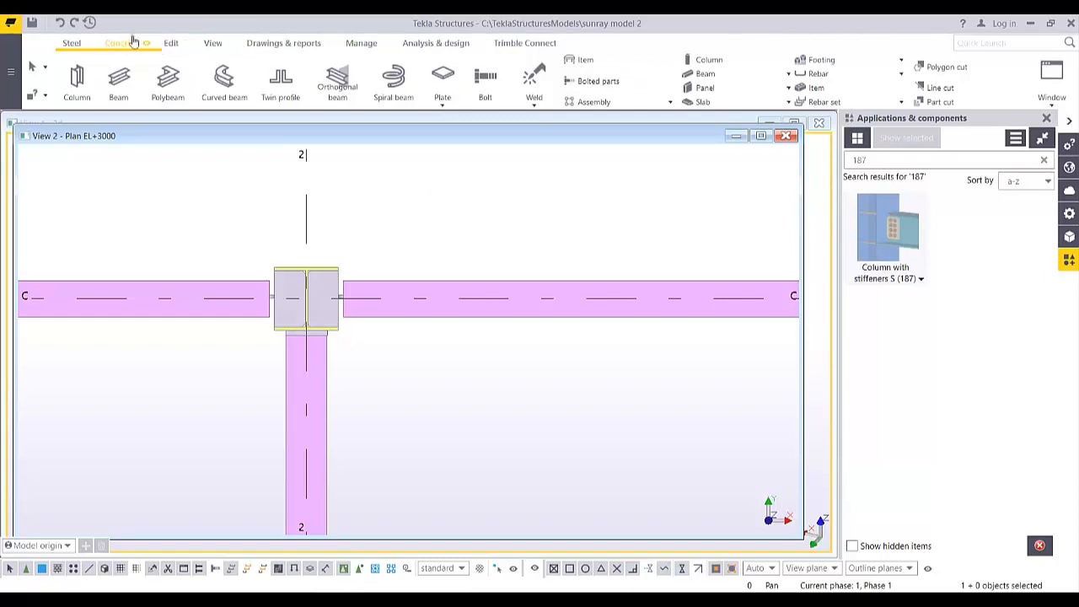
pyautogui.click(171, 43)
pyautogui.click(851, 67)
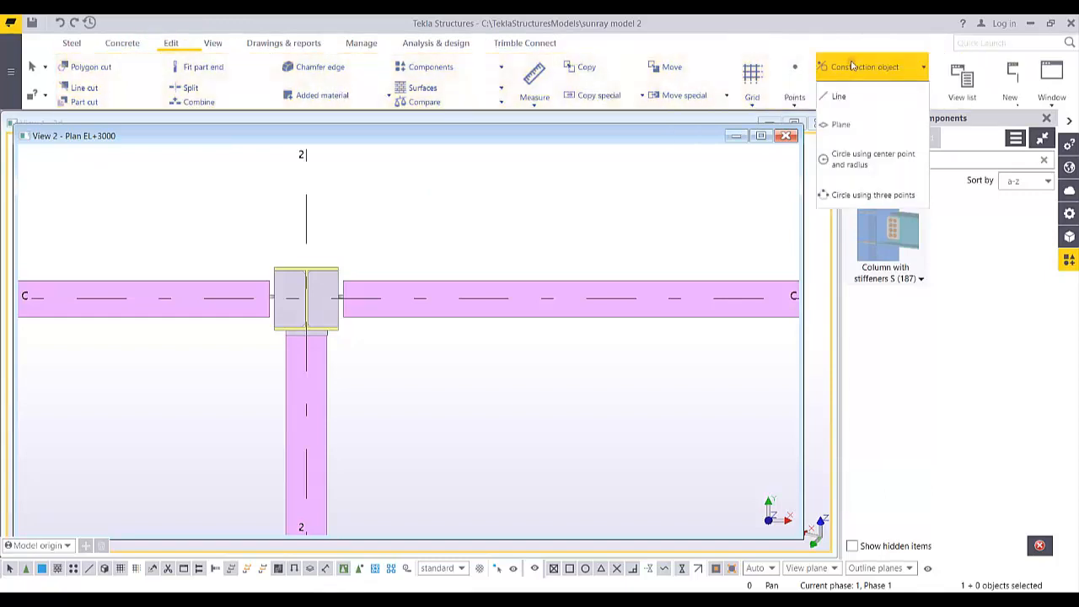
pyautogui.click(838, 96)
pyautogui.scroll(1, 324, 289)
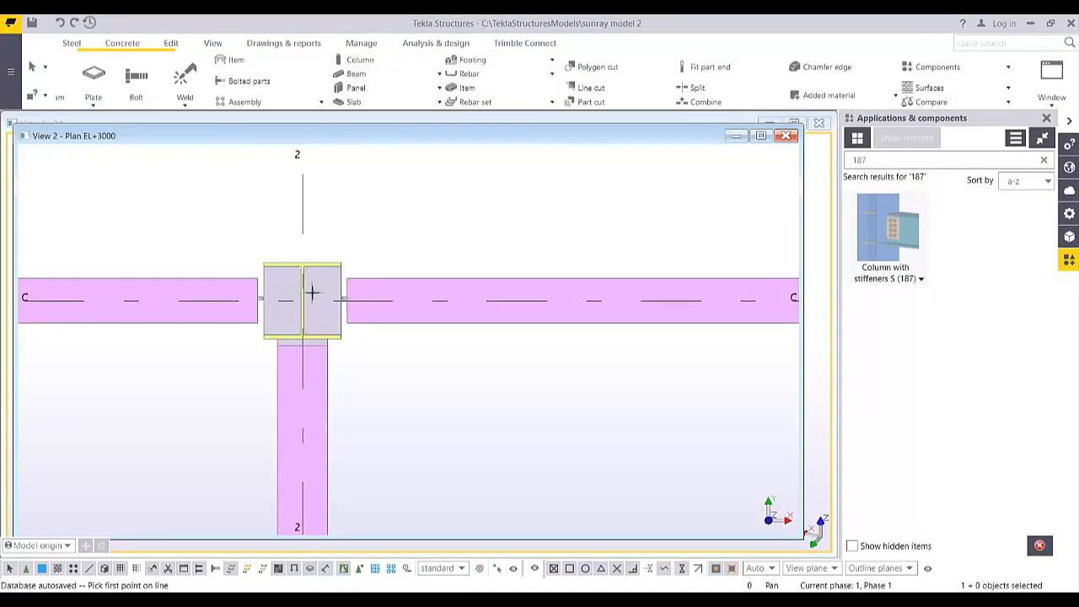
pyautogui.scroll(2, 311, 292)
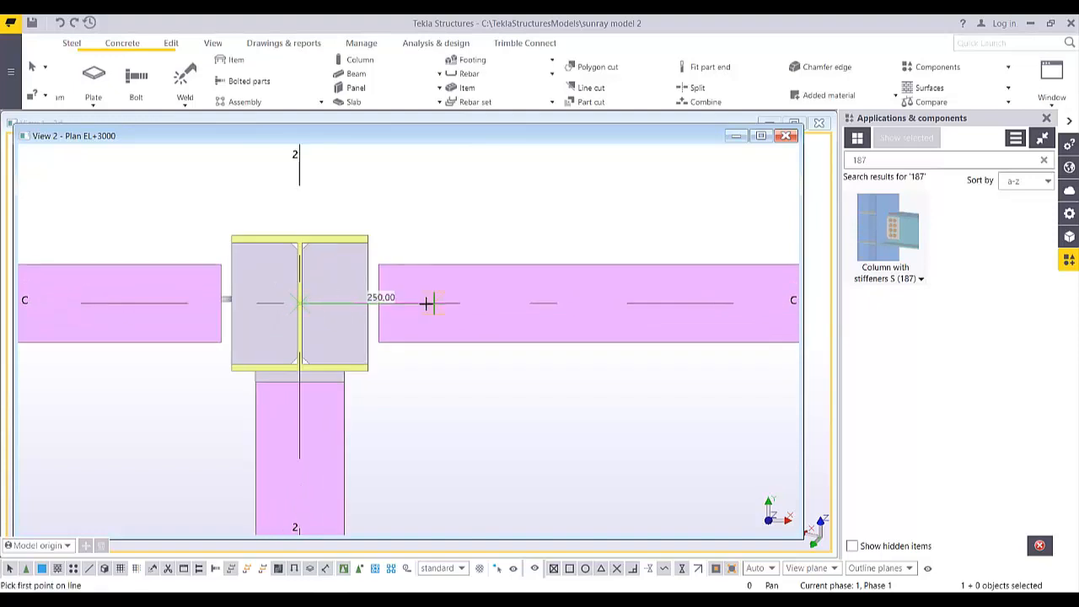
pyautogui.write('200')
pyautogui.press('Return')
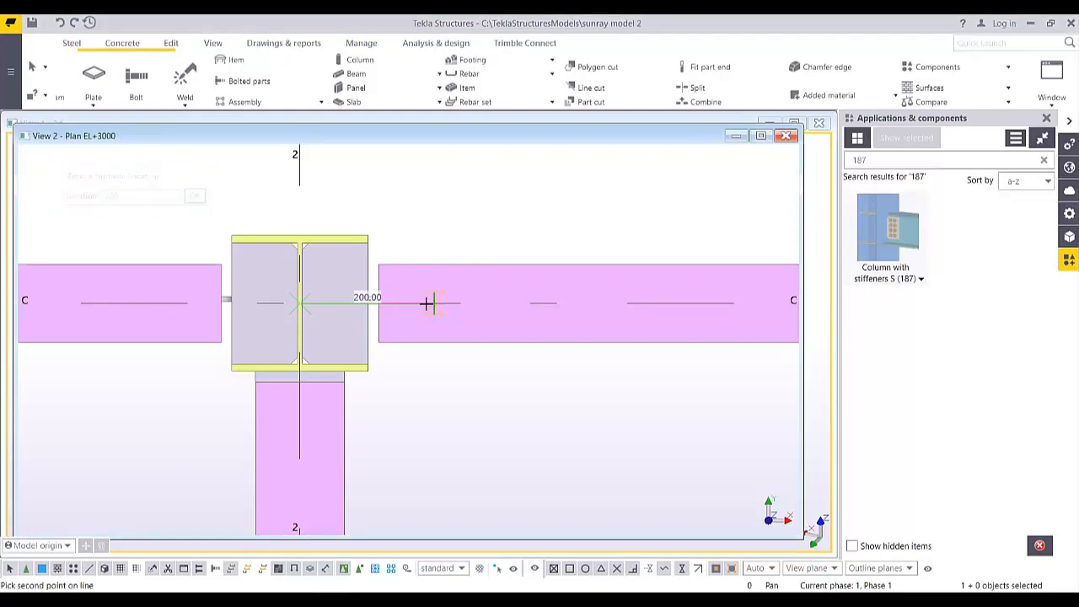
# End the construction line on line B, 200 mm before grid intersection 3/B on the side facing grid 2
pyautogui.scroll(-5, 463, 447)
pyautogui.moveTo(649, 526); pyautogui.dragTo(482, 274, button='middle')
pyautogui.scroll(-3, 503, 359)
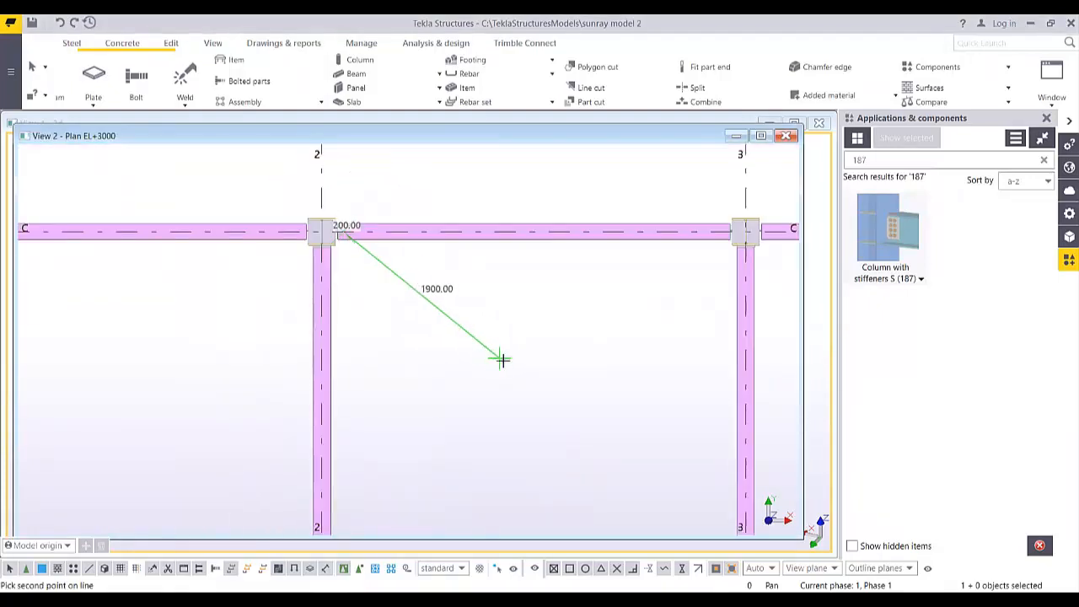
pyautogui.moveTo(590, 447); pyautogui.dragTo(466, 235, button='middle')
pyautogui.scroll(6, 594, 371)
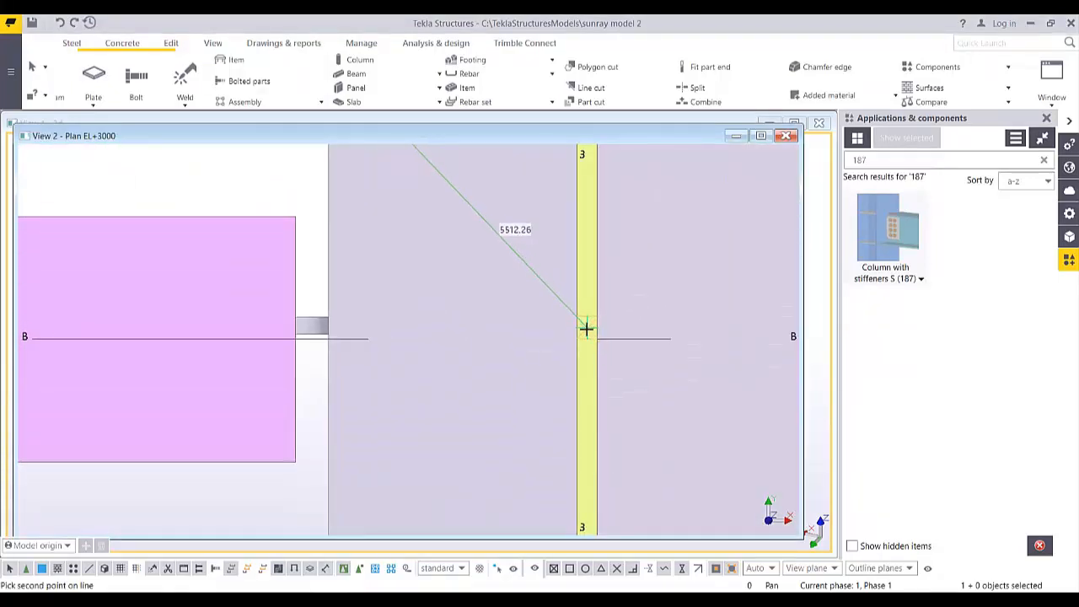
pyautogui.click(588, 338)
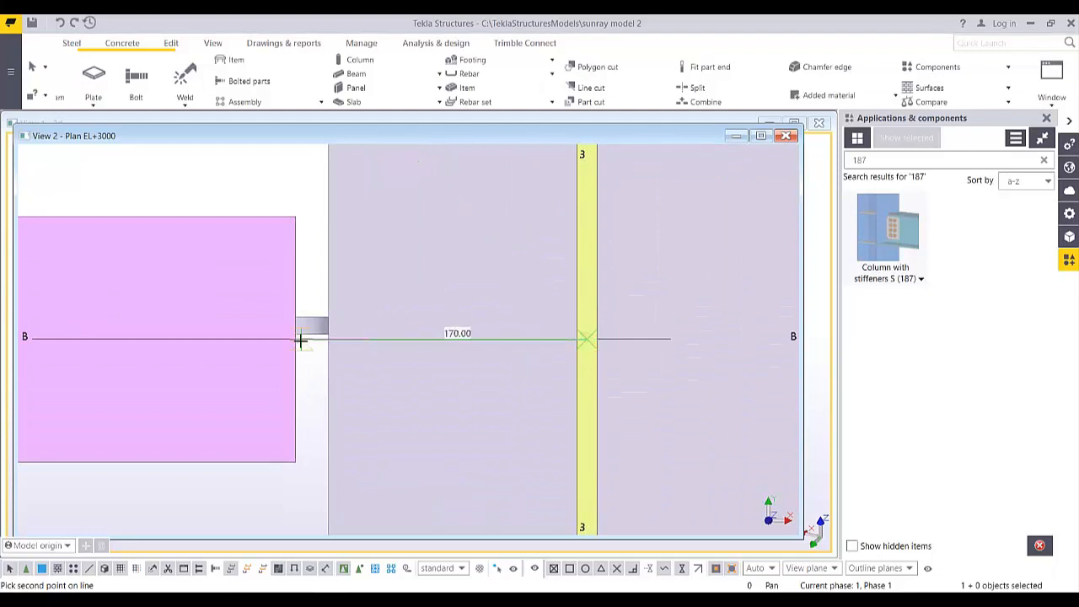
pyautogui.write('200')
pyautogui.press('Return')
pyautogui.scroll(-5, 264, 306)
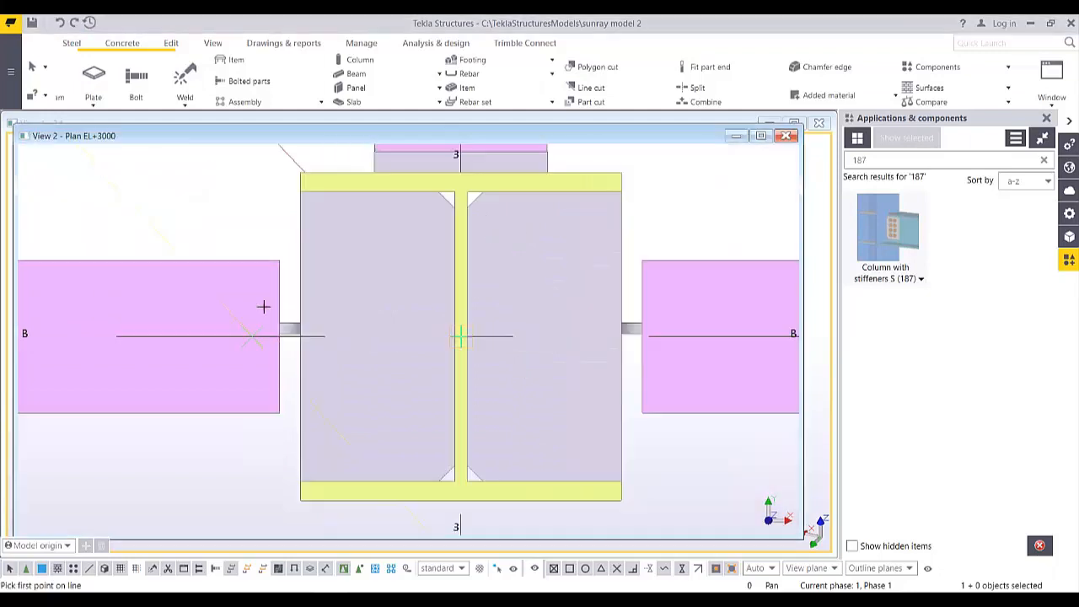
pyautogui.scroll(-8, 314, 317)
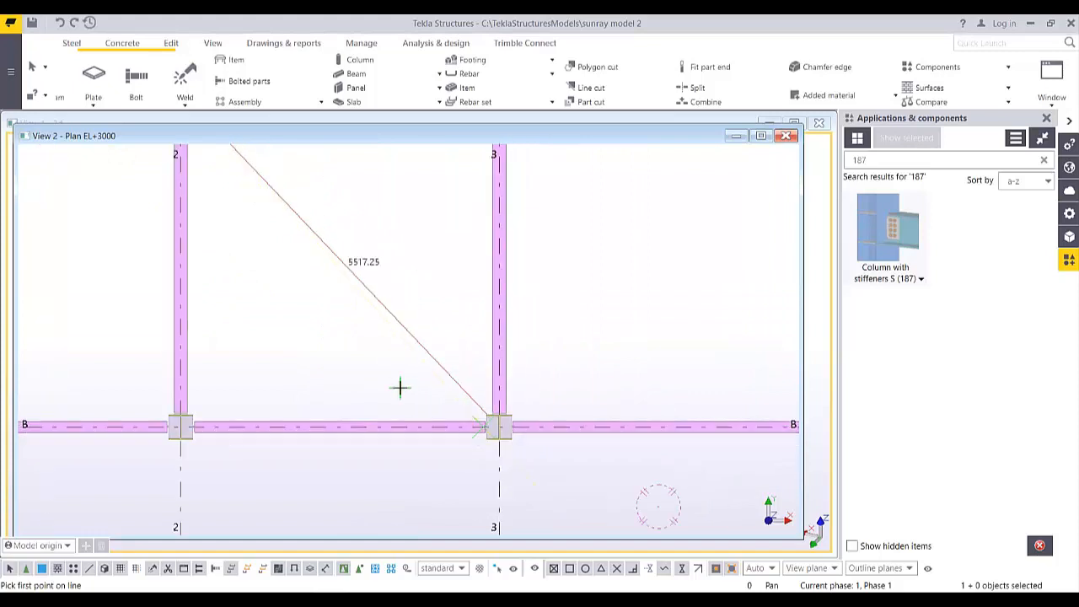
# Mirror-copy the diagonal construction line about the Y-direction axis midway between grids 2 and 3
pyautogui.scroll(3, 453, 356)
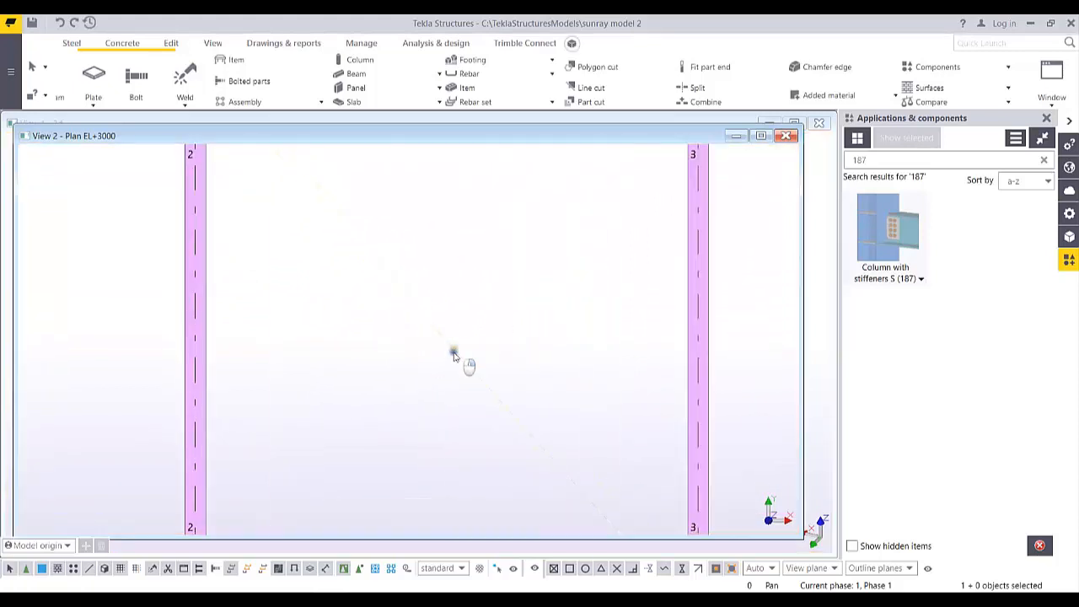
pyautogui.rightClick(454, 355)
pyautogui.moveTo(497, 419)
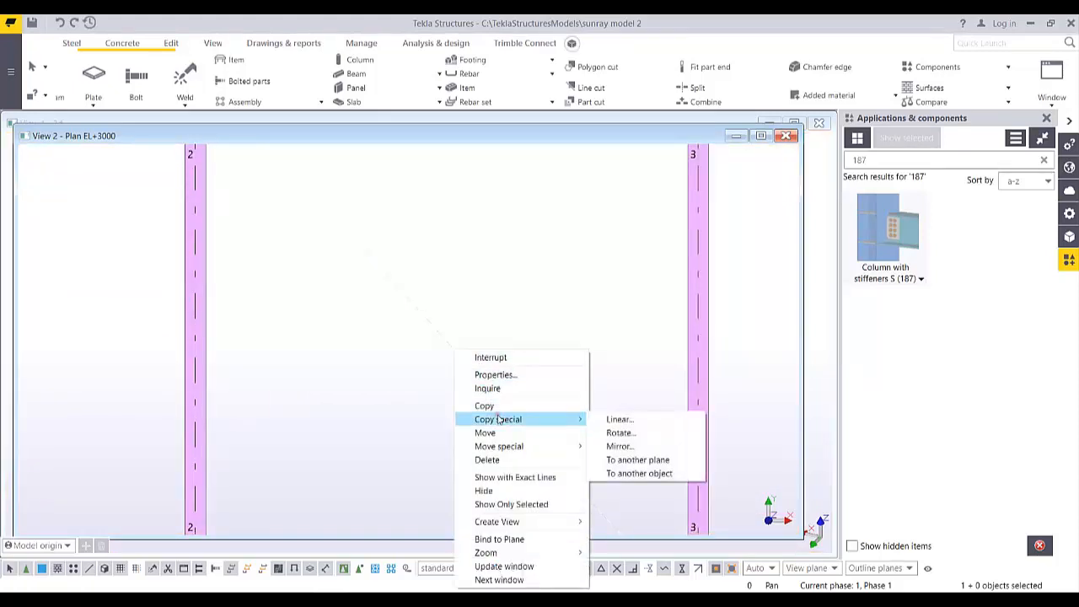
pyautogui.click(622, 446)
pyautogui.moveTo(456, 430); pyautogui.dragTo(430, 244, button='middle')
pyautogui.scroll(-2, 405, 304)
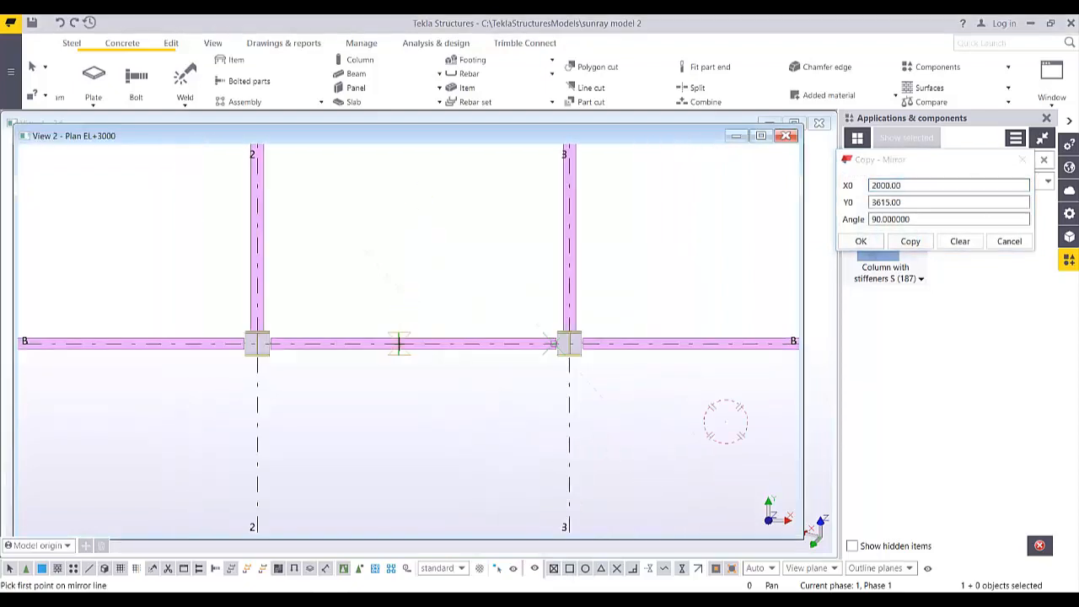
pyautogui.click(412, 343)
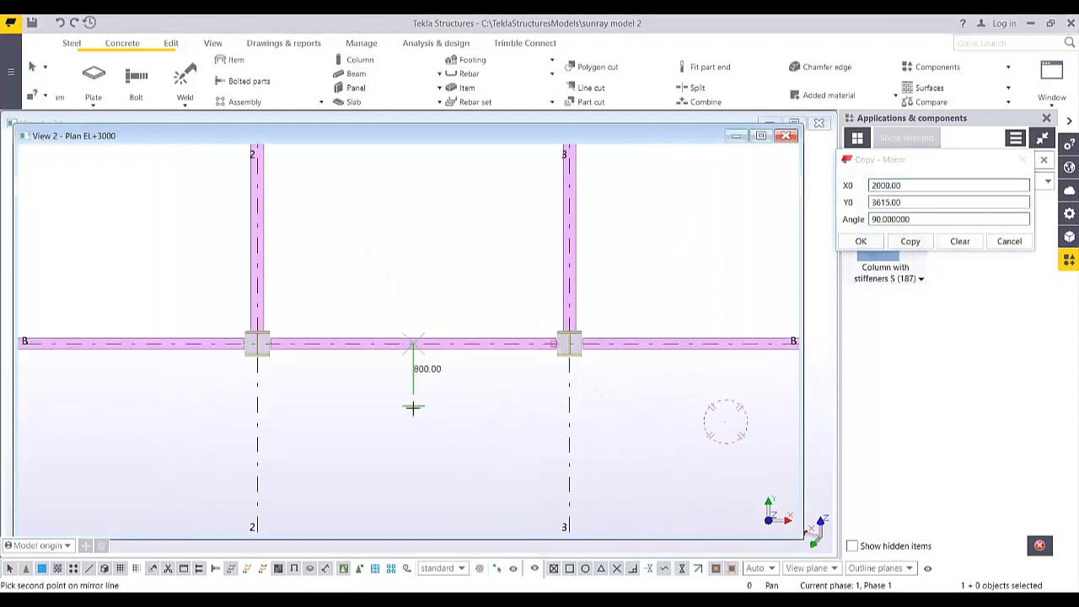
pyautogui.click(413, 409)
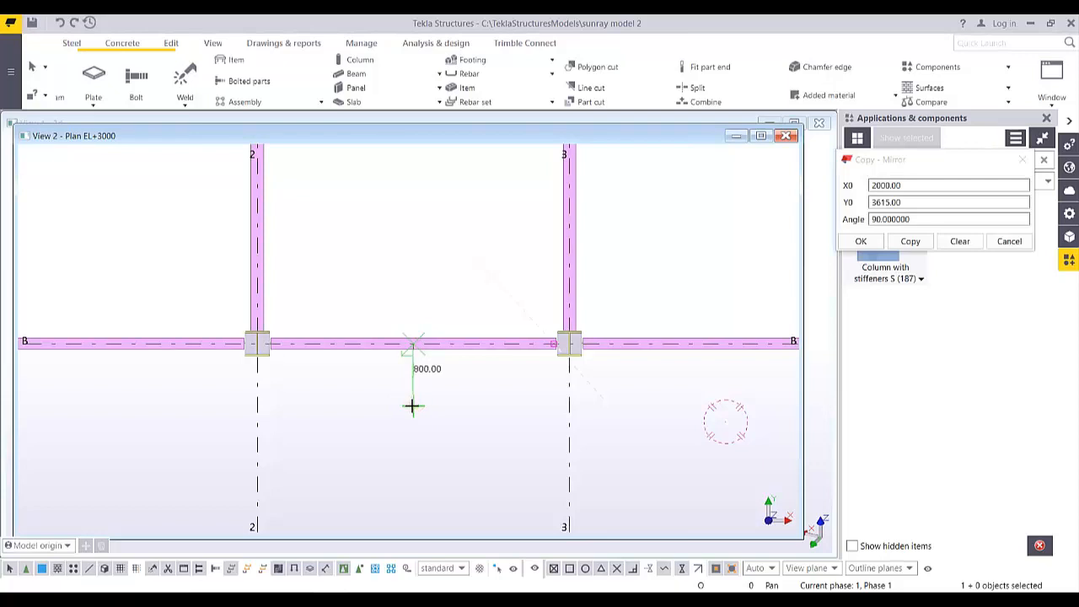
pyautogui.click(411, 406)
pyautogui.click(910, 241)
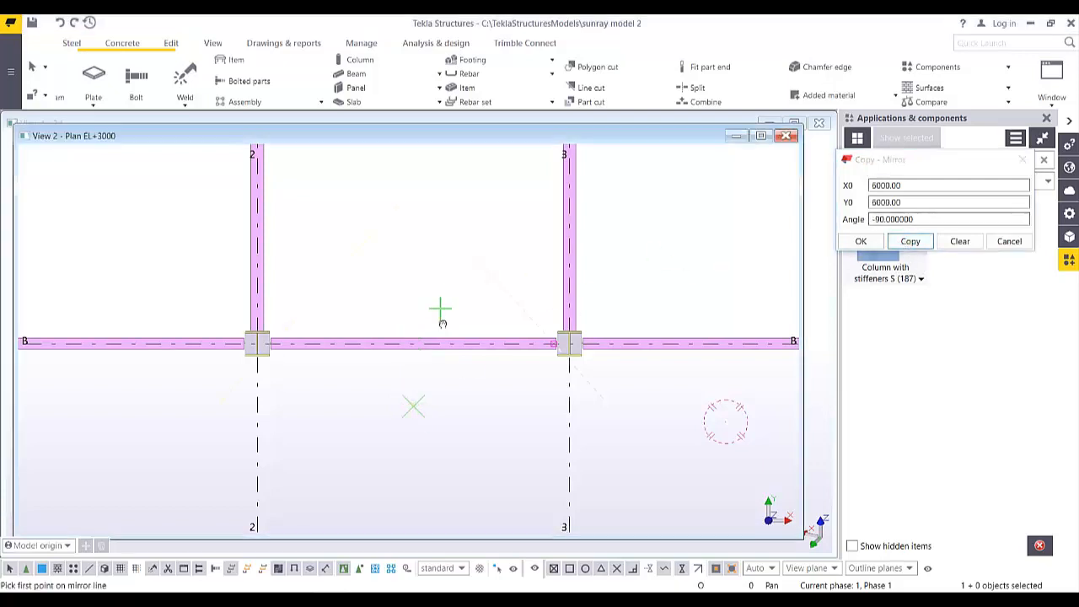
pyautogui.moveTo(442, 323); pyautogui.dragTo(412, 365, button='middle')
pyautogui.press('Escape')
# Select both crossing construction lines, close the mirror settings and change the lines' colour to black
pyautogui.moveTo(408, 394); pyautogui.dragTo(389, 448)
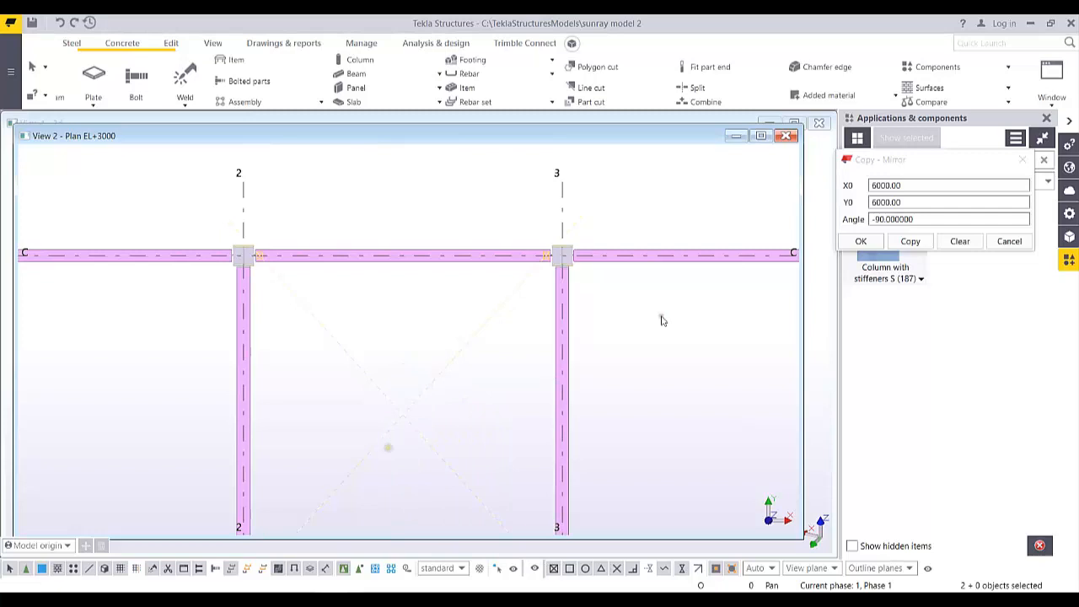
pyautogui.doubleClick(430, 386)
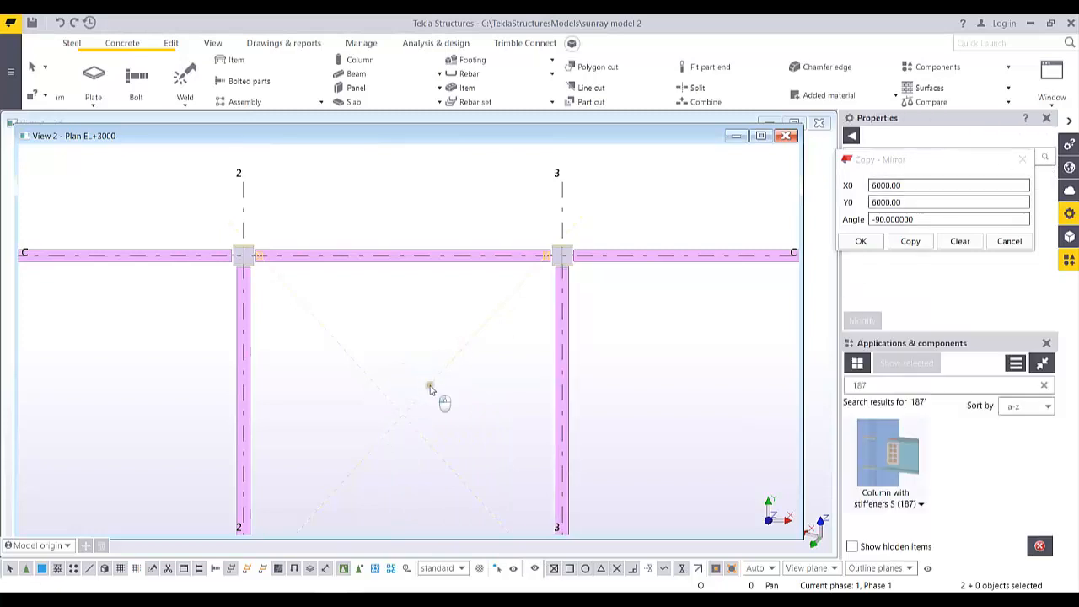
pyautogui.click(1022, 159)
pyautogui.click(952, 211)
pyautogui.click(941, 226)
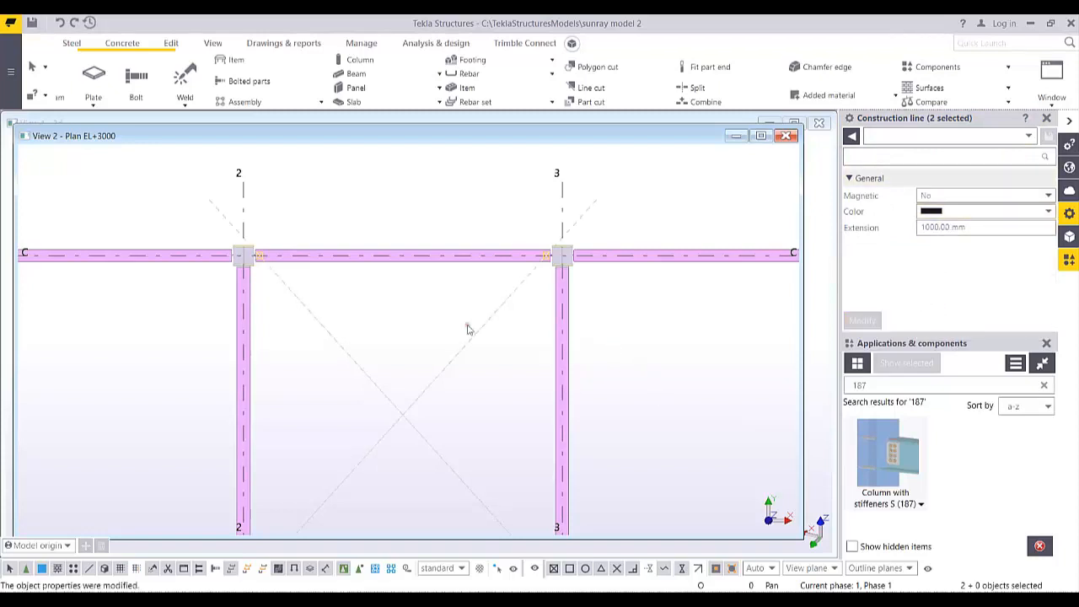
pyautogui.click(445, 305)
# Close the component catalogue and set up a twin profile with profile L80*80*6 and class 6
pyautogui.scroll(-2, 443, 306)
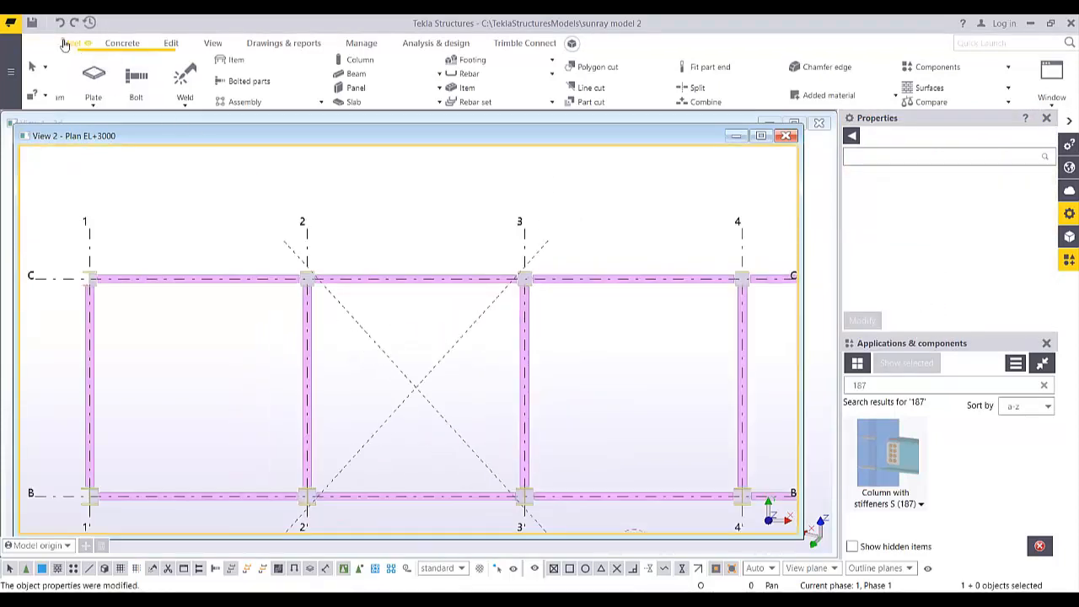
pyautogui.click(117, 80)
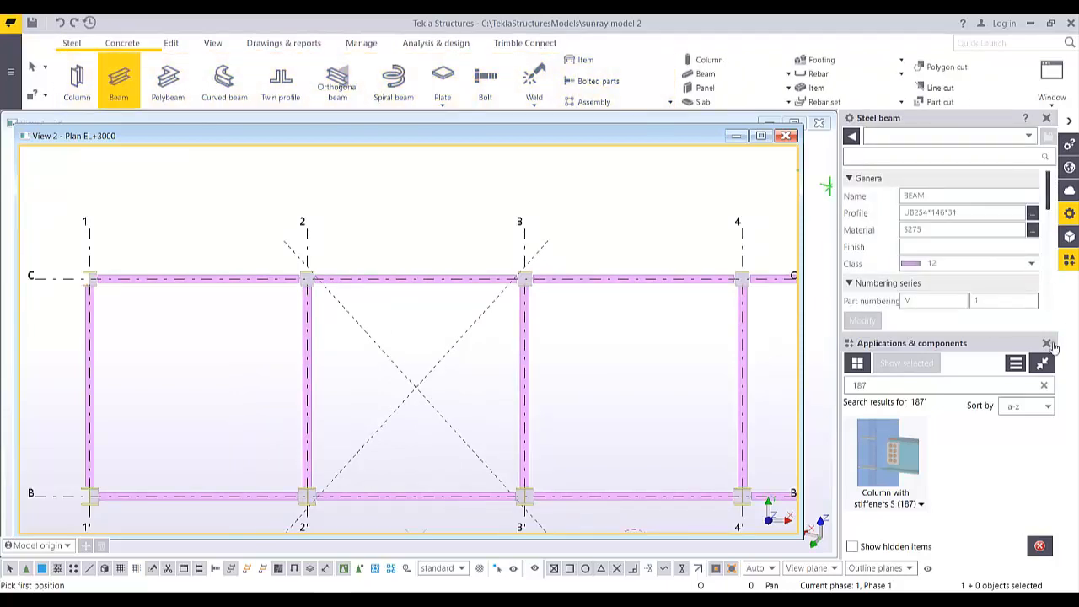
pyautogui.click(1046, 344)
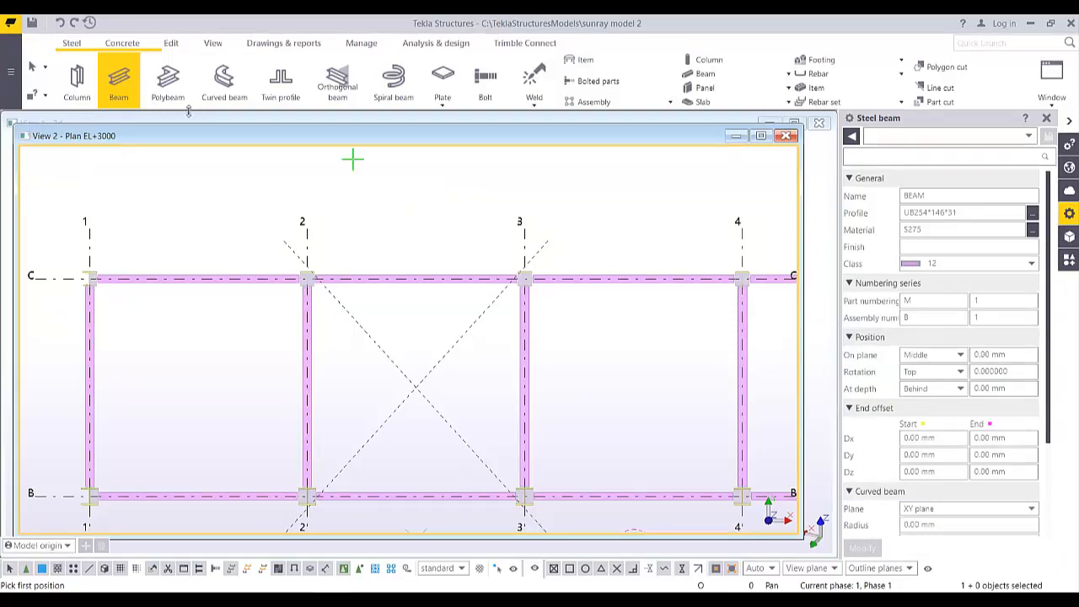
pyautogui.click(283, 78)
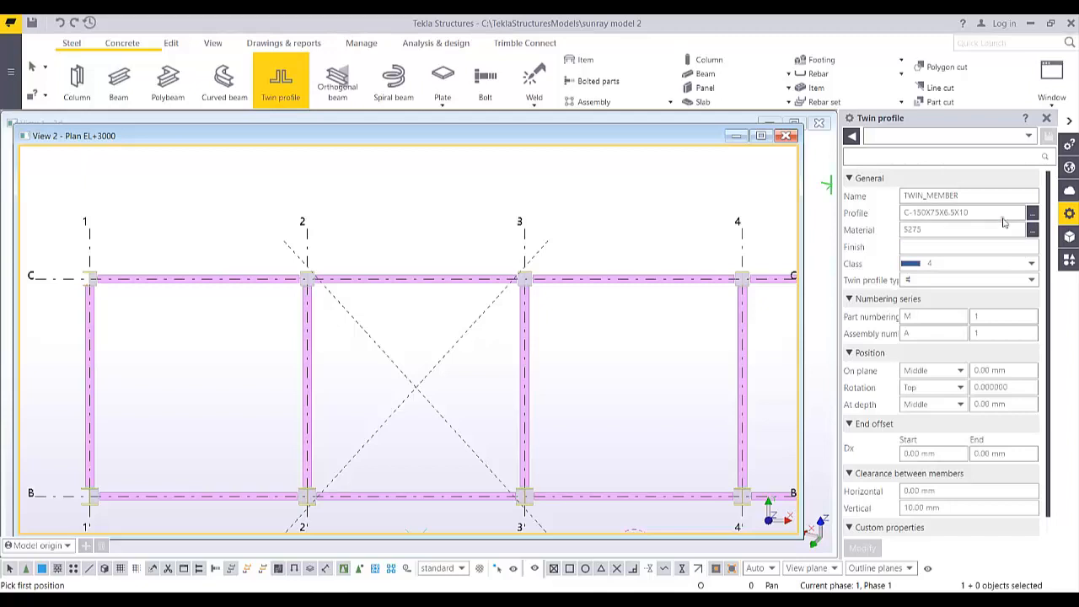
pyautogui.click(1003, 214)
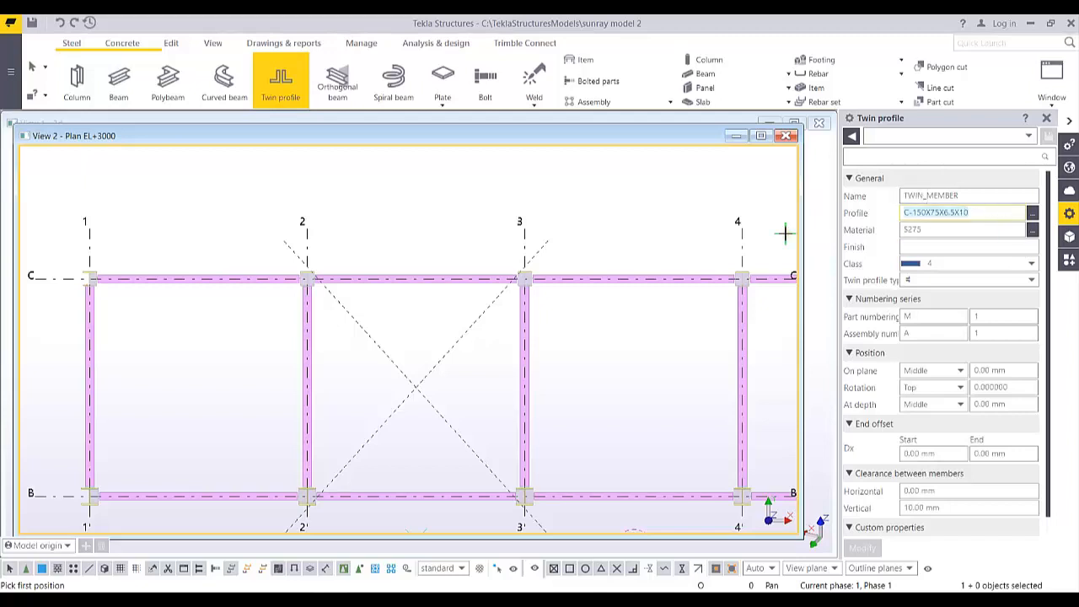
pyautogui.write('L80*80')
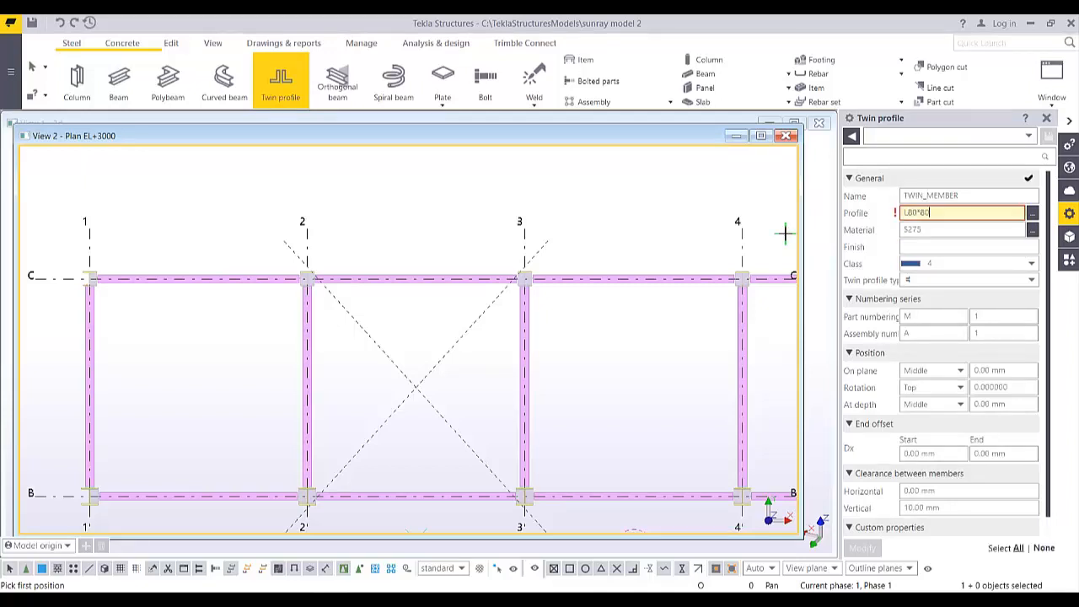
pyautogui.write('*6')
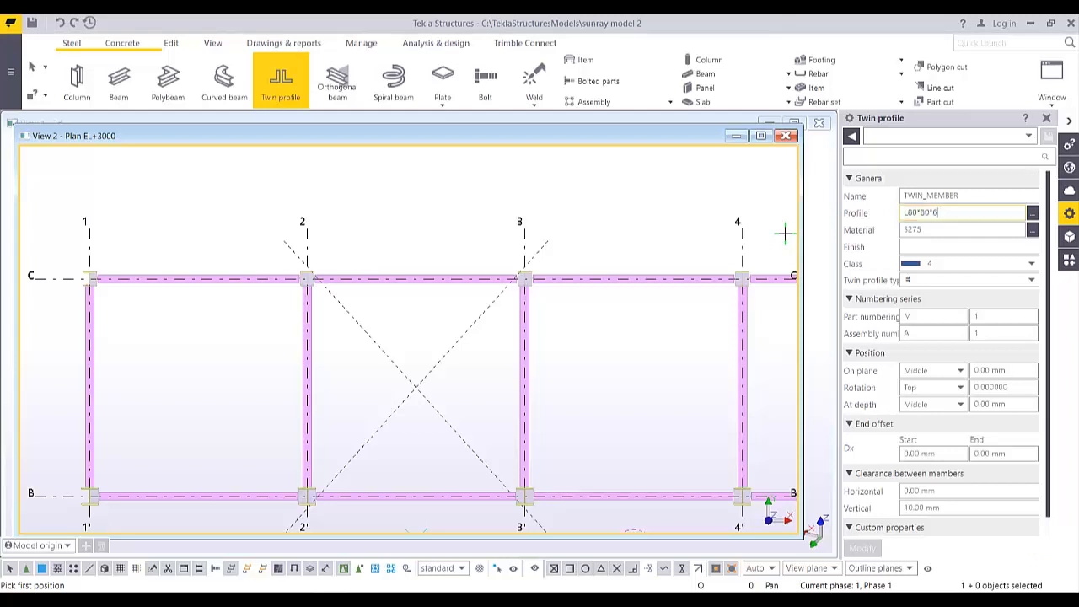
pyautogui.click(942, 264)
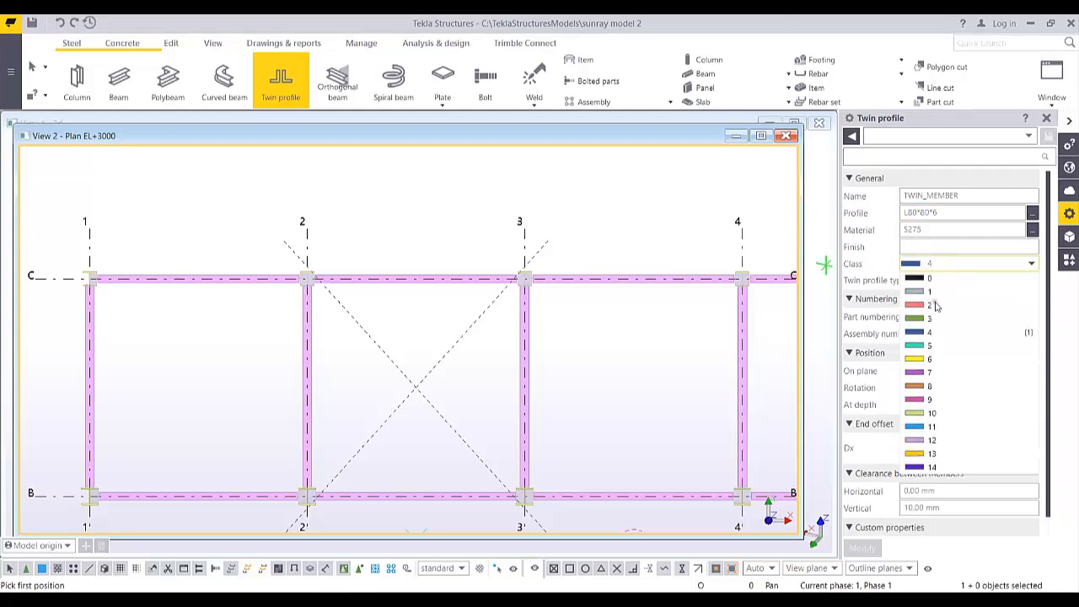
pyautogui.click(924, 360)
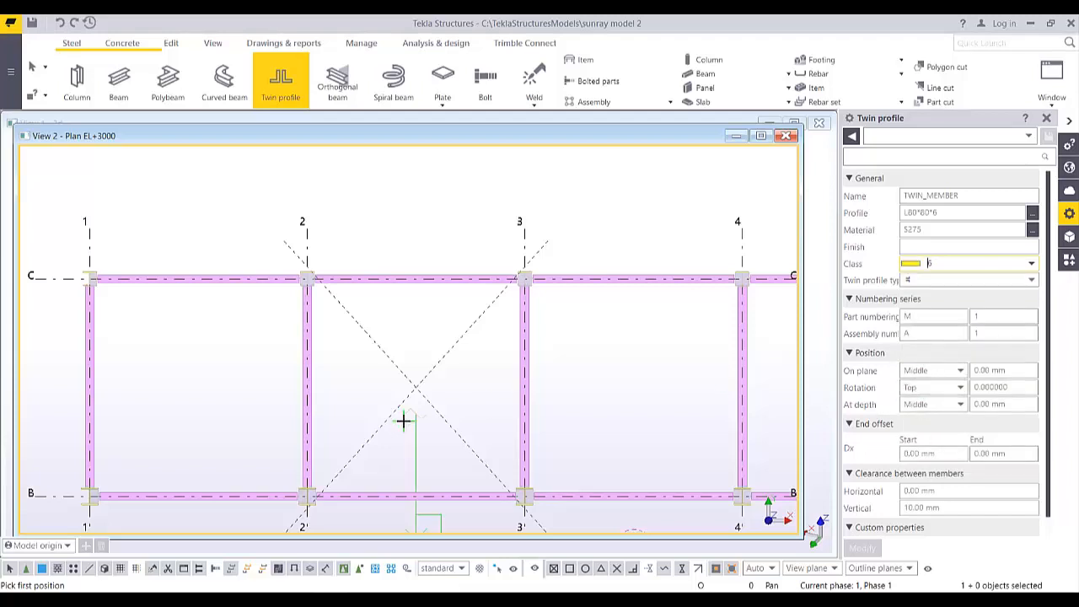
pyautogui.scroll(5, 309, 499)
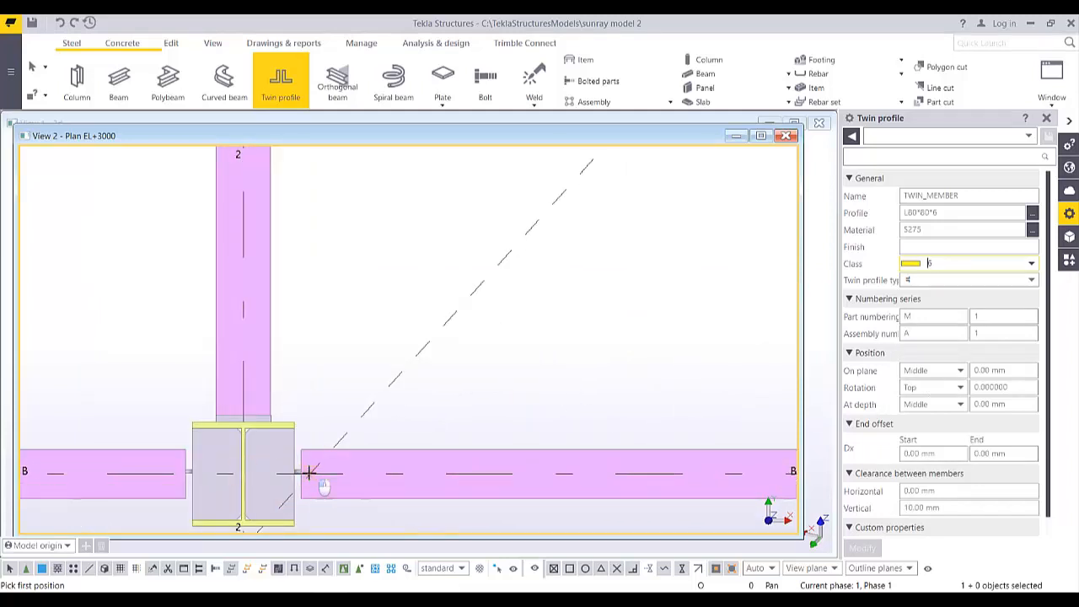
pyautogui.click(309, 472)
pyautogui.scroll(5, 301, 469)
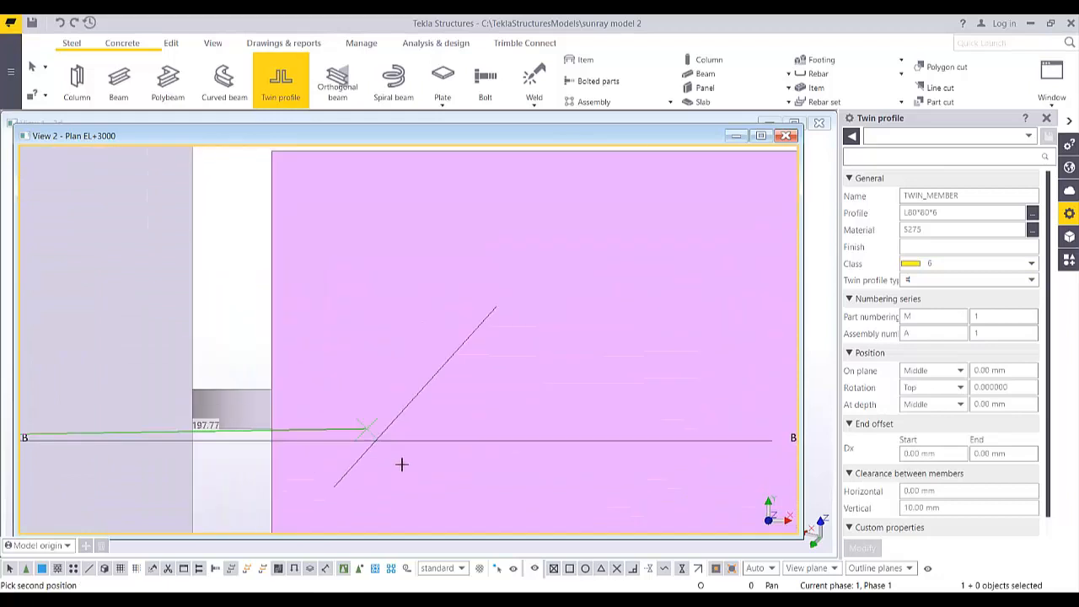
pyautogui.rightClick(384, 285)
pyautogui.click(403, 293)
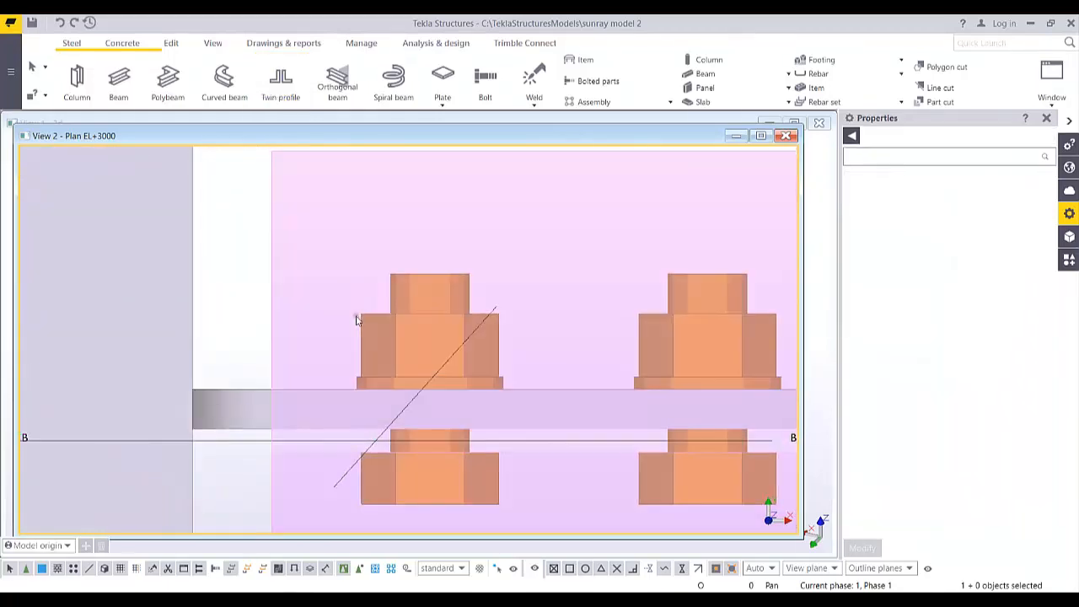
# Place the twin-profile brace along the diagonal construction line, from its crossing with line B near grid 2 to its crossing with line C near grid 3
pyautogui.click(281, 78)
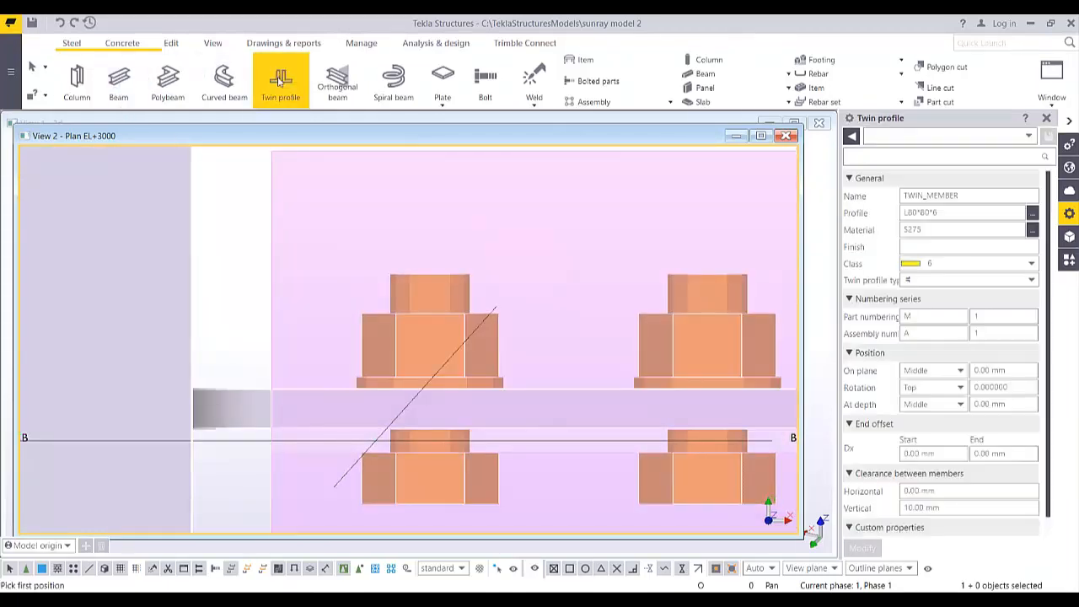
pyautogui.click(375, 443)
pyautogui.scroll(-8, 459, 452)
pyautogui.moveTo(628, 295); pyautogui.dragTo(324, 492, button='middle')
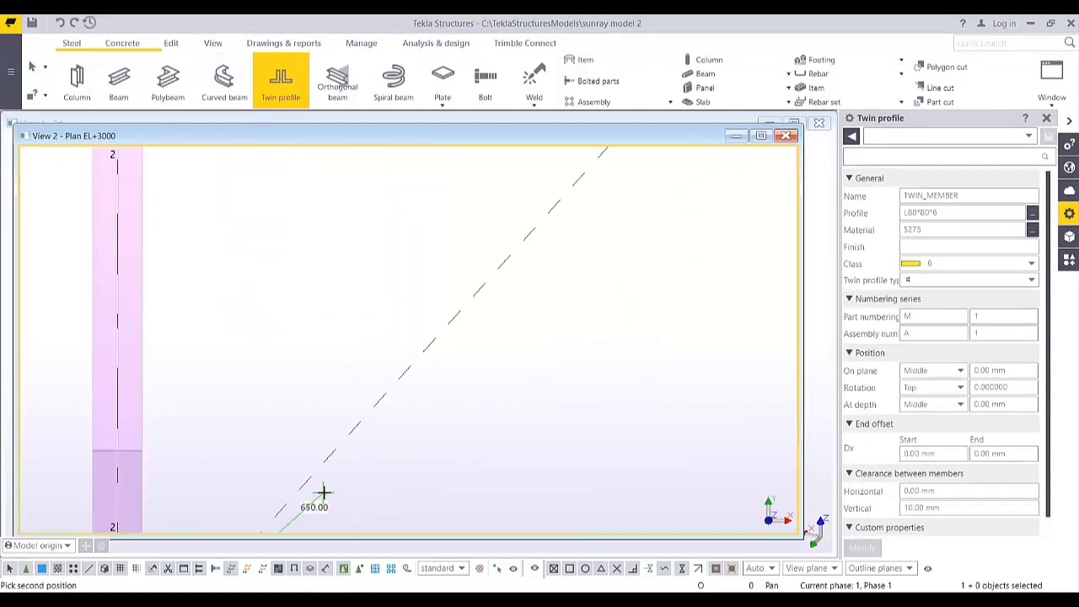
pyautogui.scroll(-6, 407, 435)
pyautogui.scroll(-2, 506, 363)
pyautogui.moveTo(592, 305); pyautogui.dragTo(508, 388, button='middle')
pyautogui.scroll(2, 539, 317)
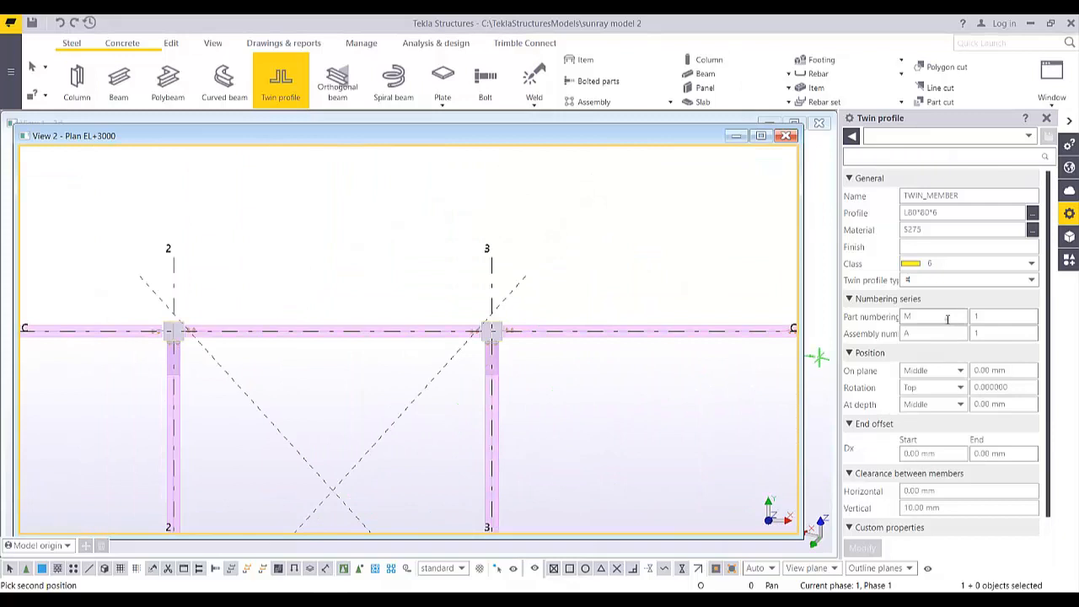
pyautogui.scroll(2, 493, 335)
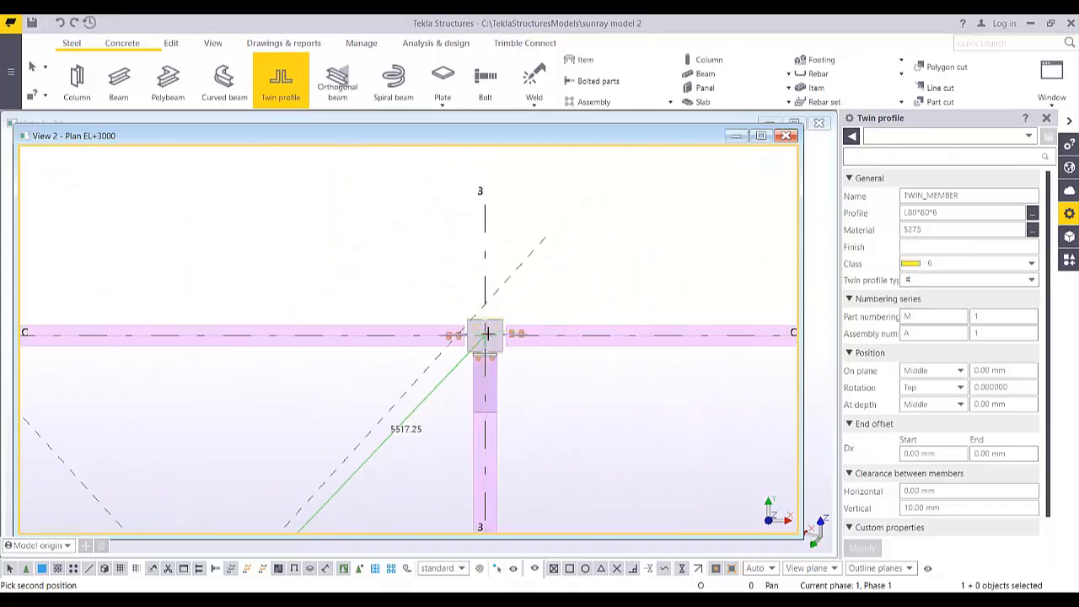
pyautogui.scroll(6, 486, 334)
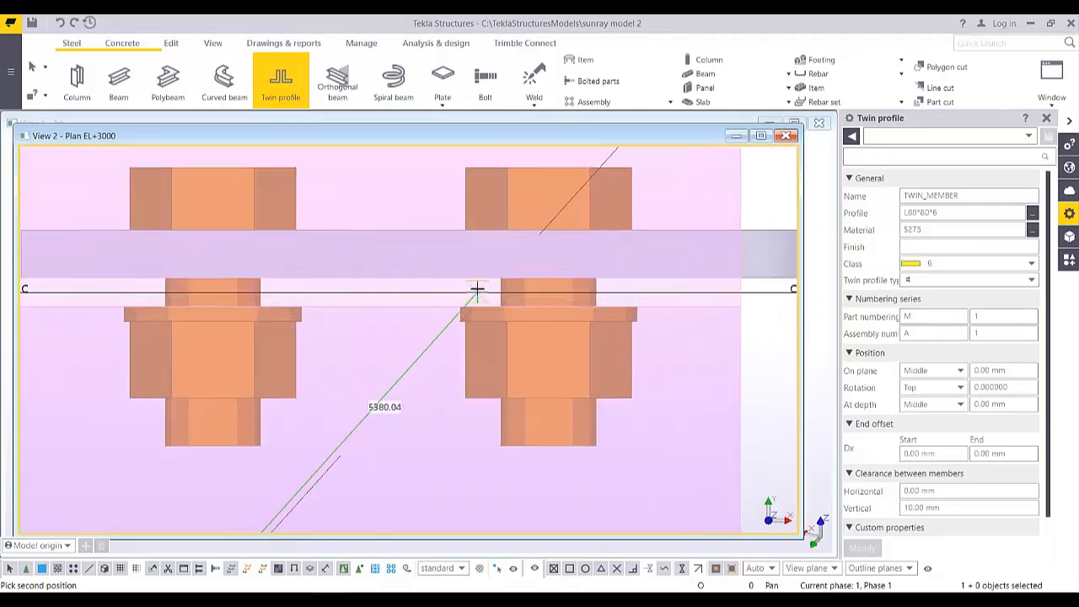
pyautogui.click(481, 291)
pyautogui.scroll(-3, 489, 329)
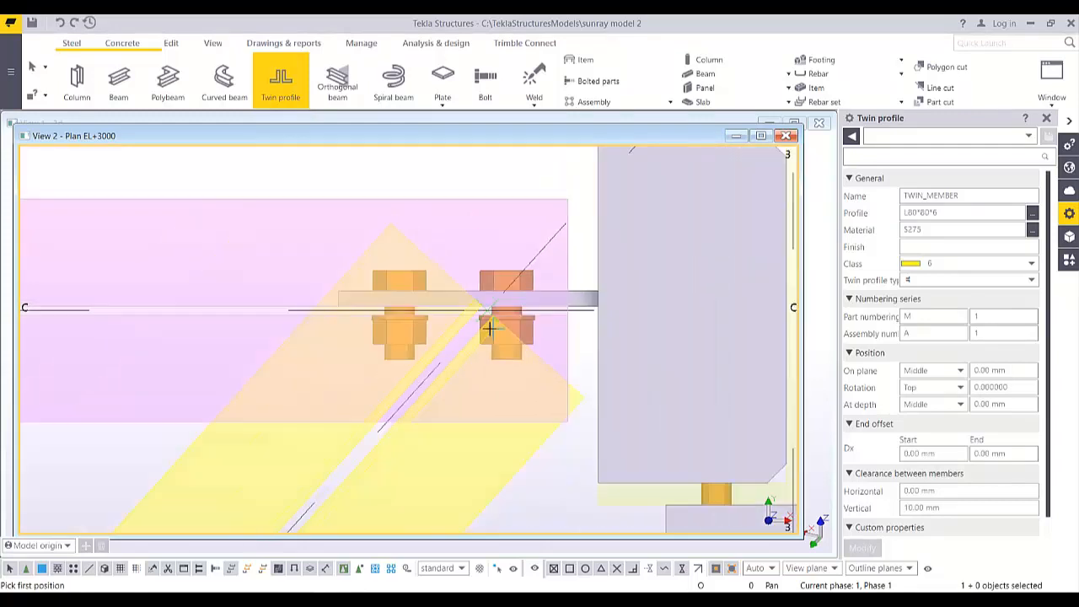
pyautogui.scroll(-5, 489, 333)
pyautogui.scroll(4, 450, 410)
pyautogui.rightClick(442, 291)
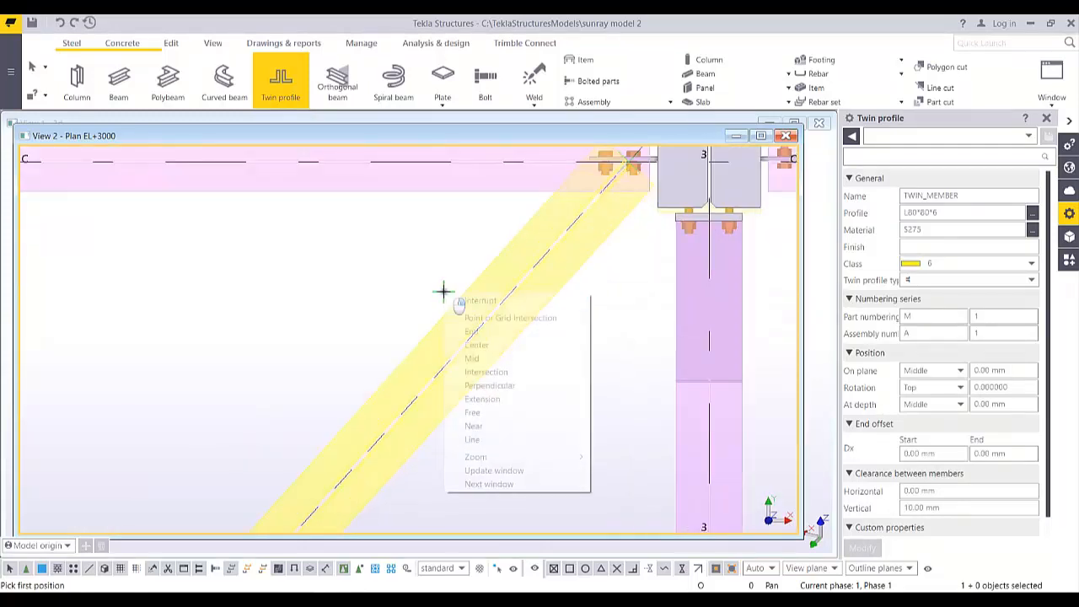
# End the twin profile command and delete the existing diagonal pair of angles running to the grid 3/C corner
pyautogui.click(476, 300)
pyautogui.click(502, 307)
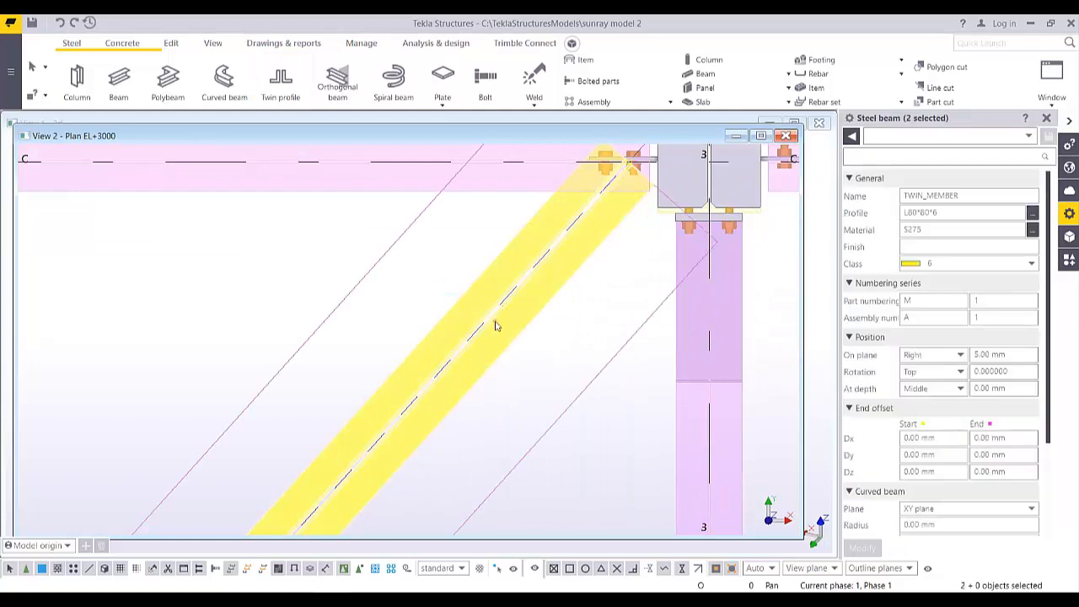
pyautogui.press('Delete')
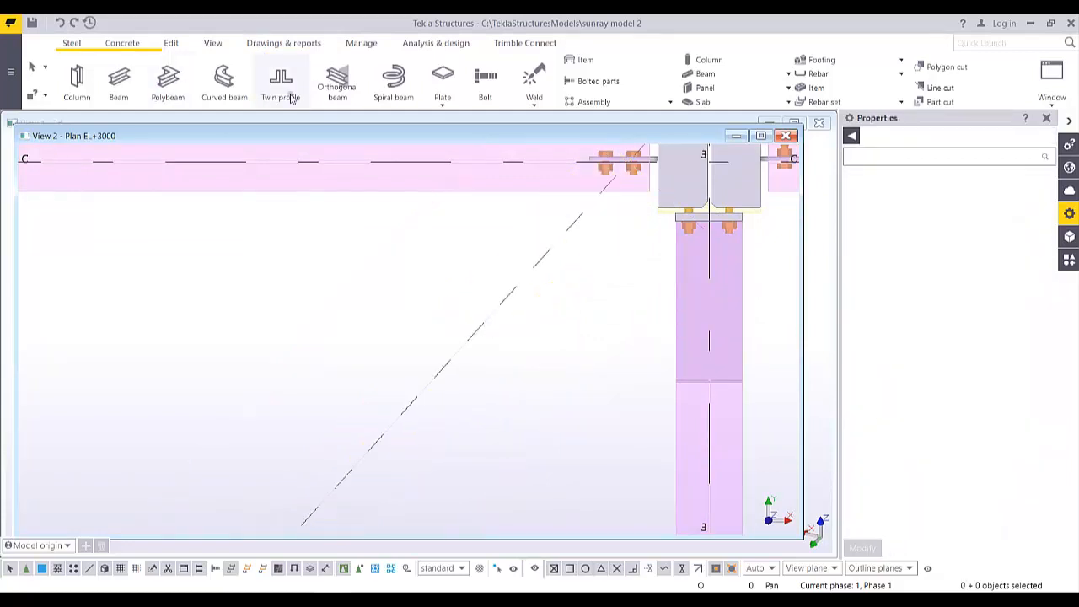
# Place an L80*80*6 twin profile of the second listed type along the diagonal from grid B near column 2 to grid C near column 3
pyautogui.click(282, 86)
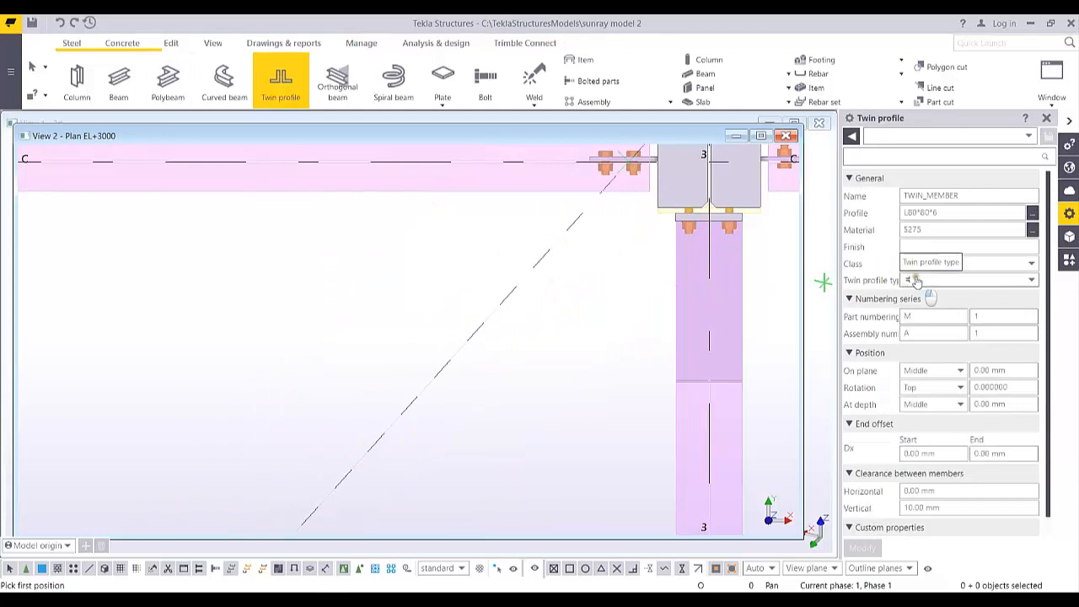
pyautogui.click(909, 281)
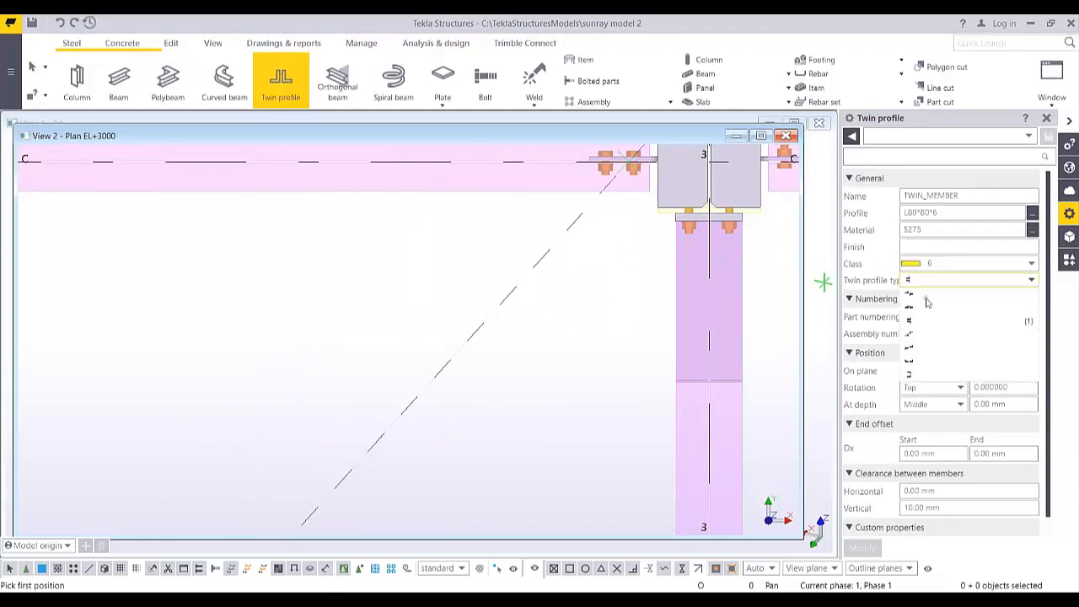
pyautogui.click(915, 312)
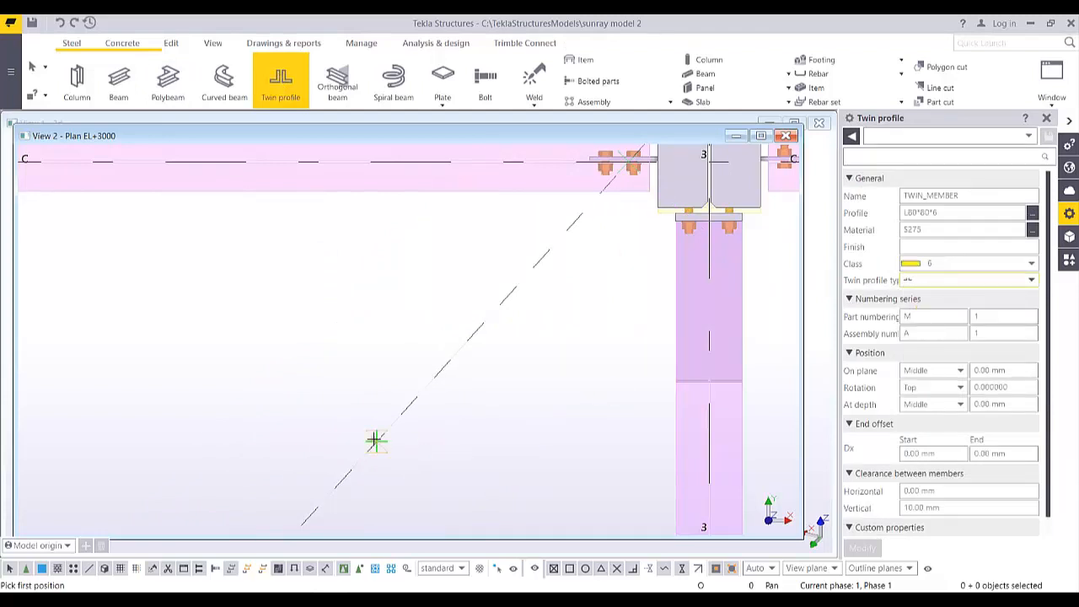
pyautogui.scroll(-5, 455, 357)
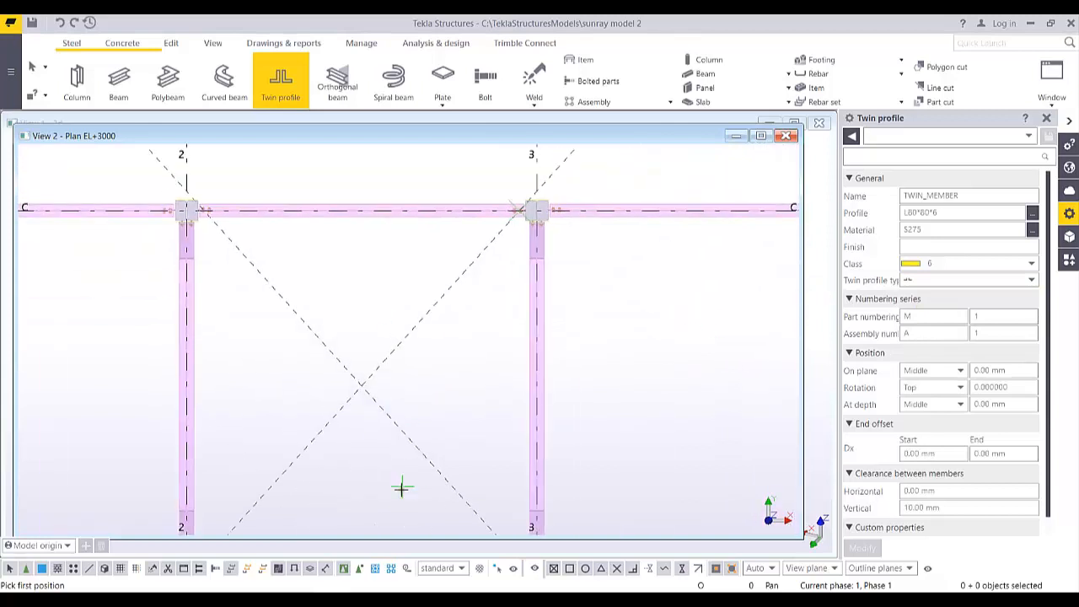
pyautogui.scroll(10, 328, 448)
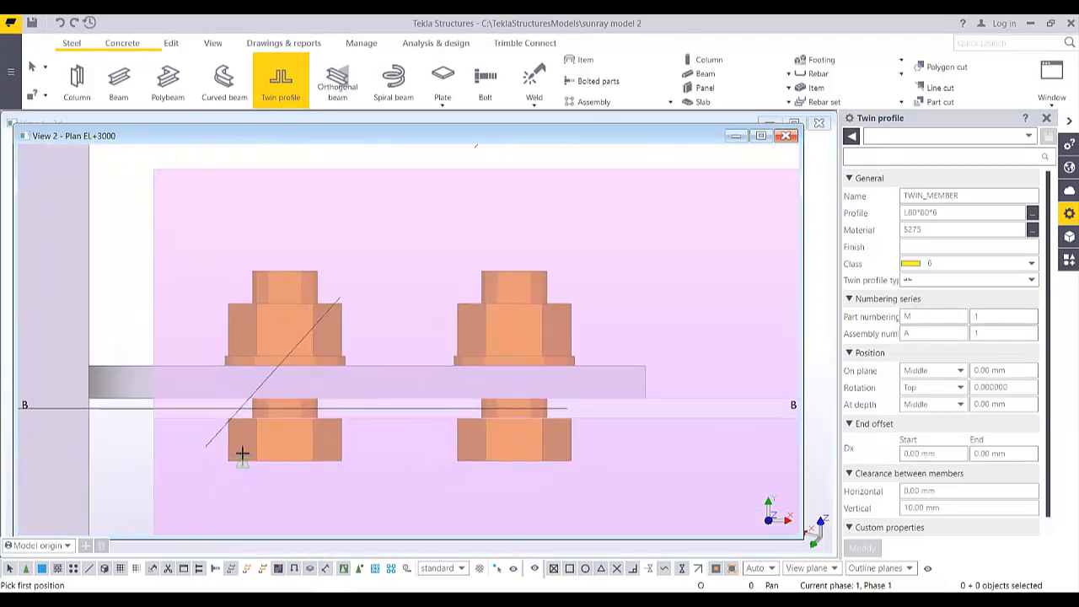
pyautogui.scroll(3, 242, 453)
pyautogui.click(239, 383)
pyautogui.scroll(-8, 426, 428)
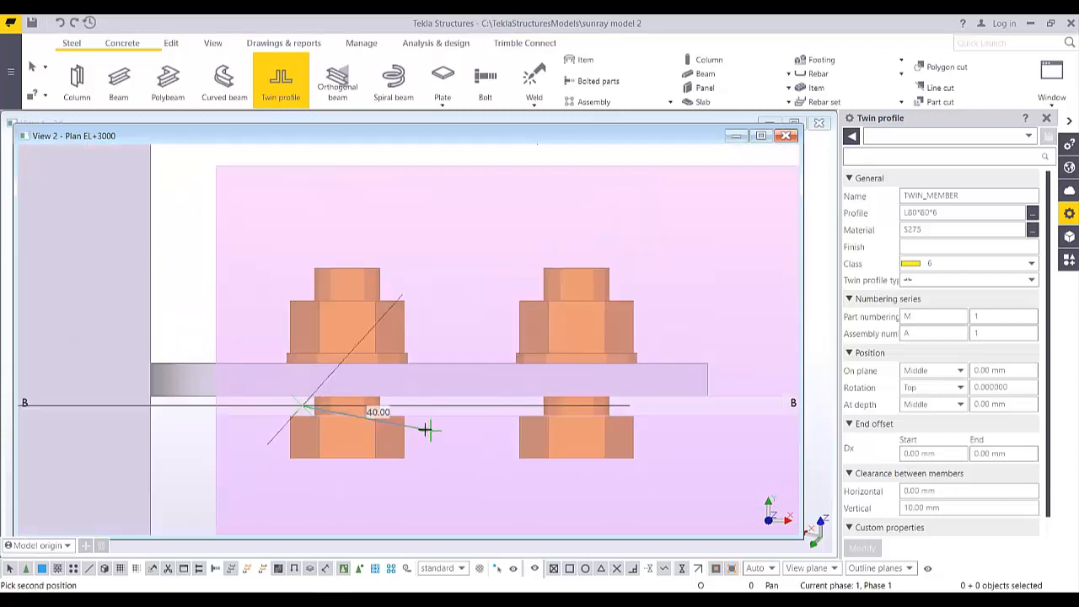
pyautogui.moveTo(788, 204); pyautogui.dragTo(585, 315, button='middle')
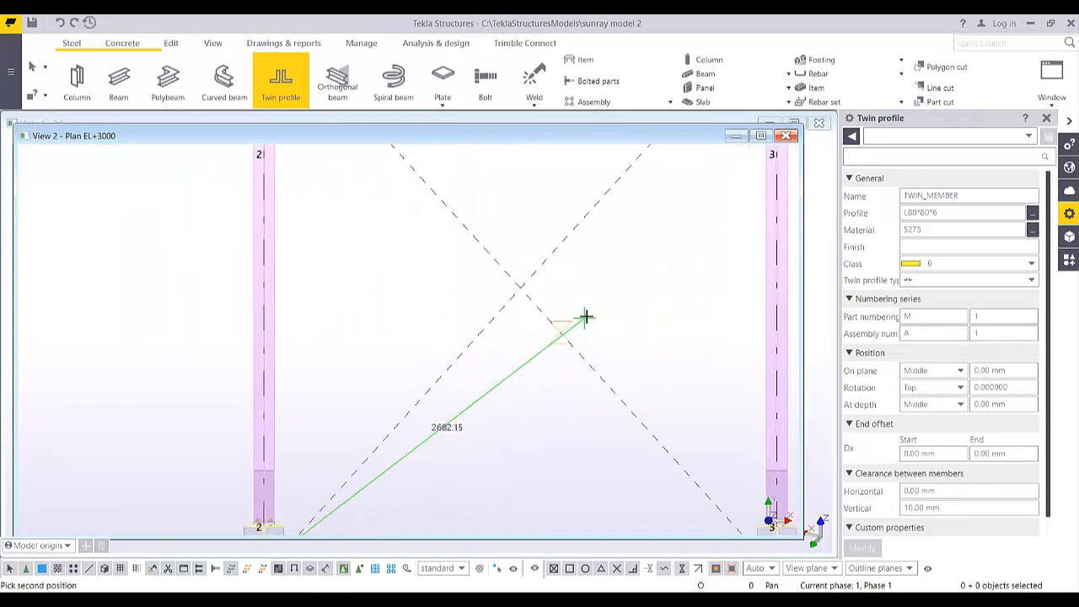
pyautogui.moveTo(775, 153); pyautogui.dragTo(511, 342, button='middle')
pyautogui.scroll(3, 505, 277)
pyautogui.scroll(5, 463, 283)
pyautogui.scroll(5, 417, 261)
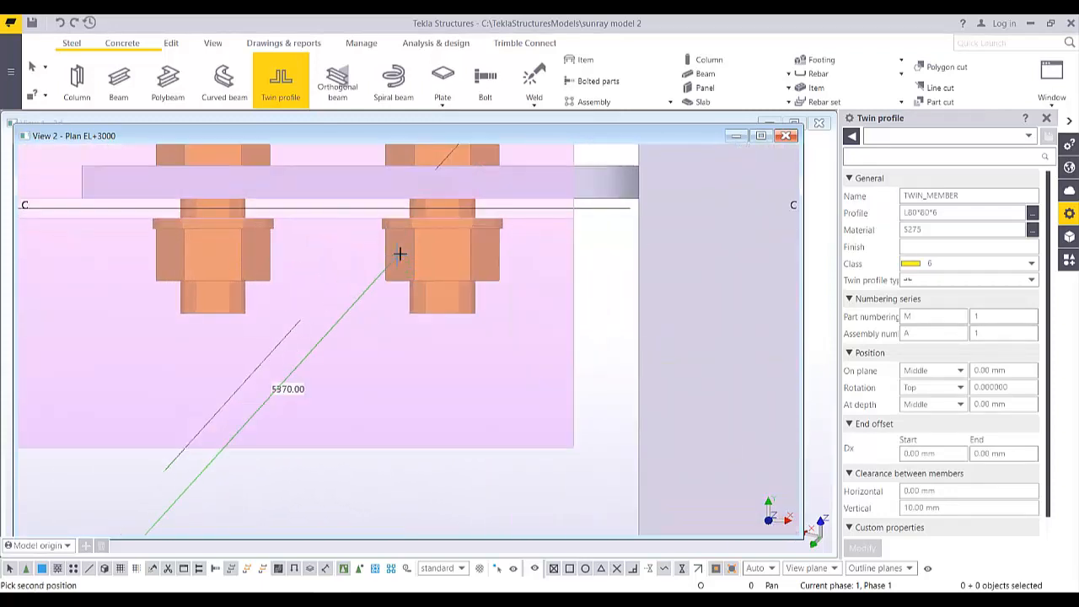
pyautogui.click(399, 206)
pyautogui.scroll(-8, 436, 270)
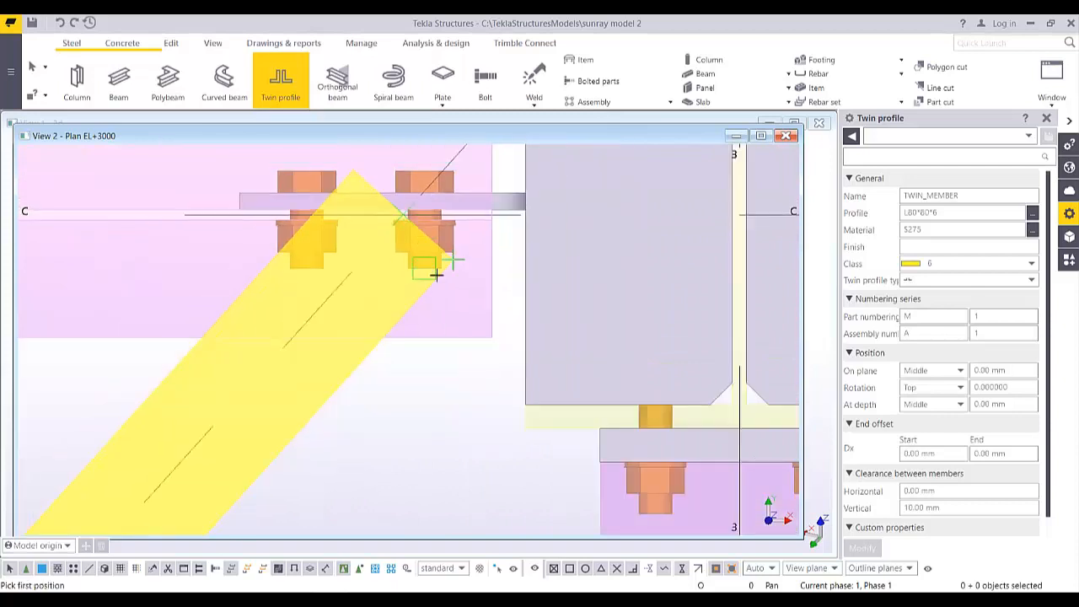
# Place a twin profile along the other diagonal, from grid B near column 3 to the crossing with the first brace
pyautogui.moveTo(327, 388); pyautogui.dragTo(602, 143, button='middle')
pyautogui.scroll(-4, 581, 253)
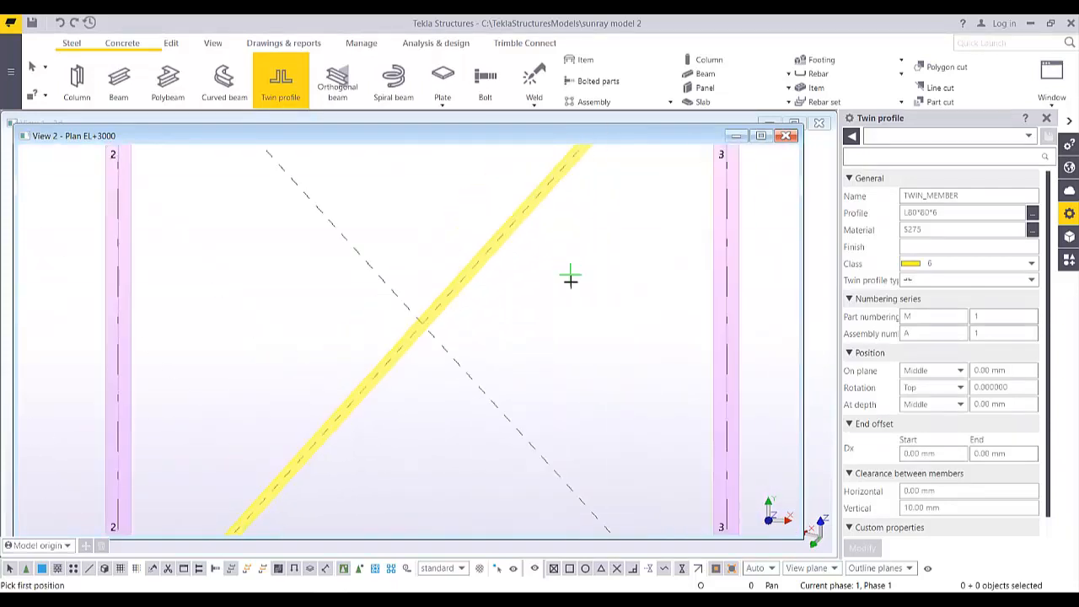
pyautogui.moveTo(645, 442); pyautogui.dragTo(573, 316, button='middle')
pyautogui.scroll(5, 590, 377)
pyautogui.scroll(6, 548, 410)
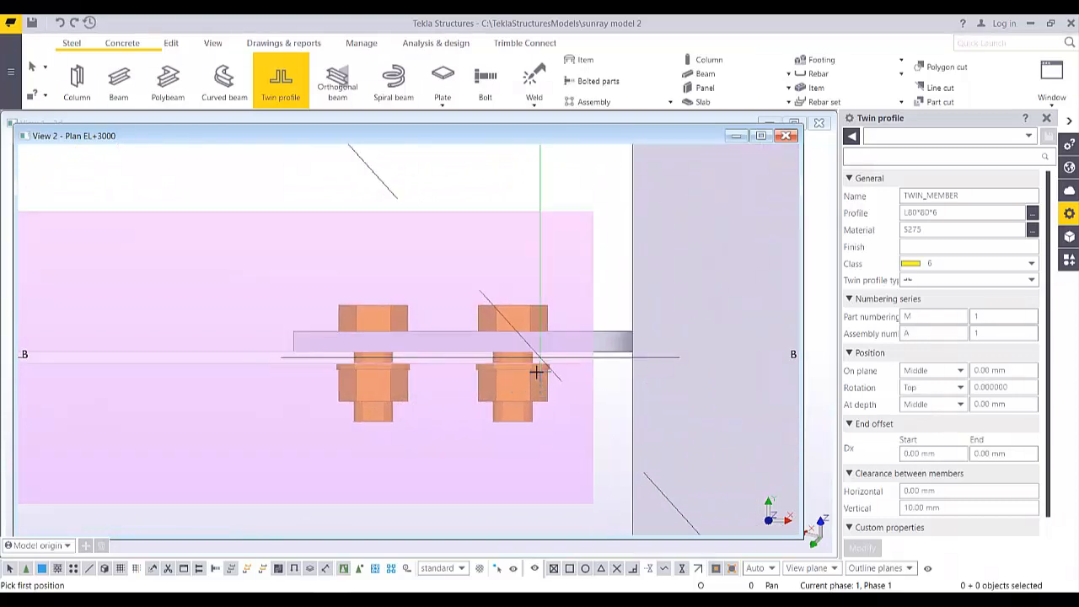
pyautogui.click(537, 354)
pyautogui.scroll(-5, 539, 357)
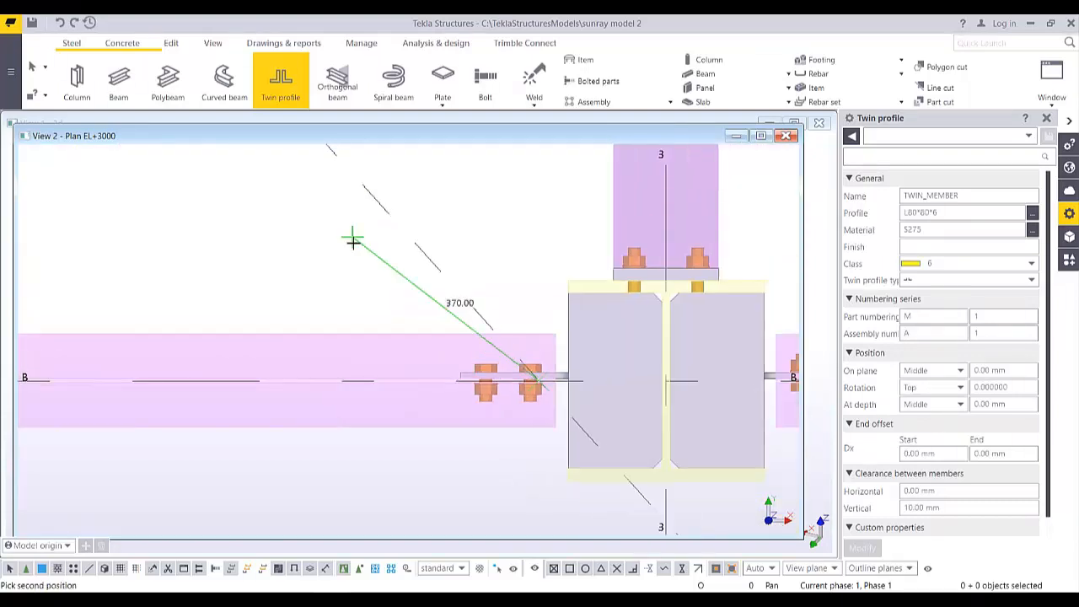
pyautogui.scroll(8, 453, 310)
pyautogui.moveTo(492, 343); pyautogui.dragTo(552, 425, button='middle')
pyautogui.scroll(-3, 555, 429)
pyautogui.moveTo(385, 204); pyautogui.dragTo(472, 432, button='middle')
pyautogui.scroll(6, 421, 384)
pyautogui.scroll(1, 434, 380)
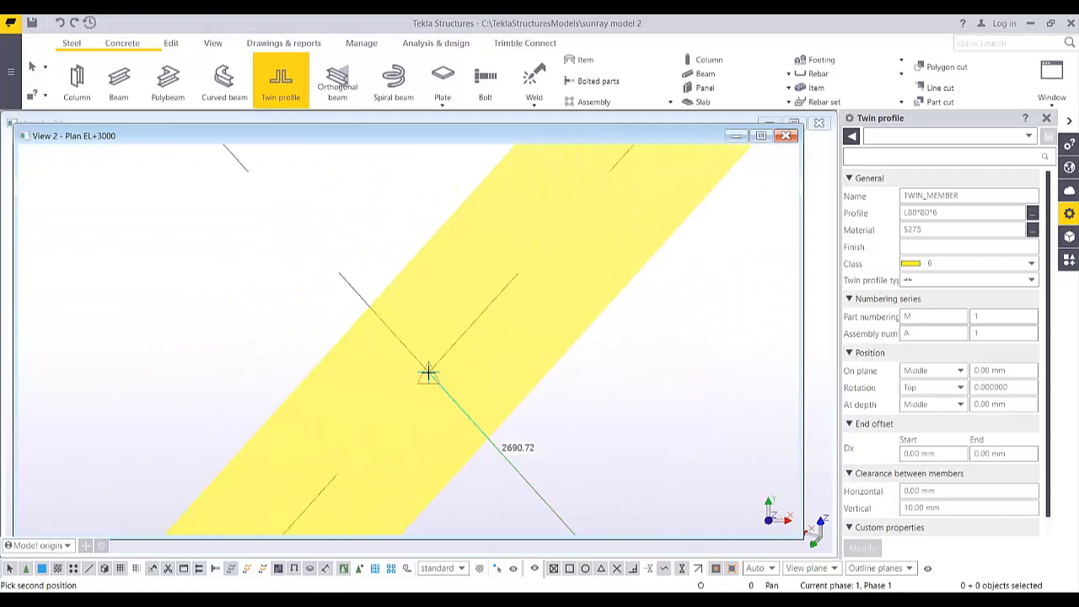
pyautogui.scroll(-6, 530, 424)
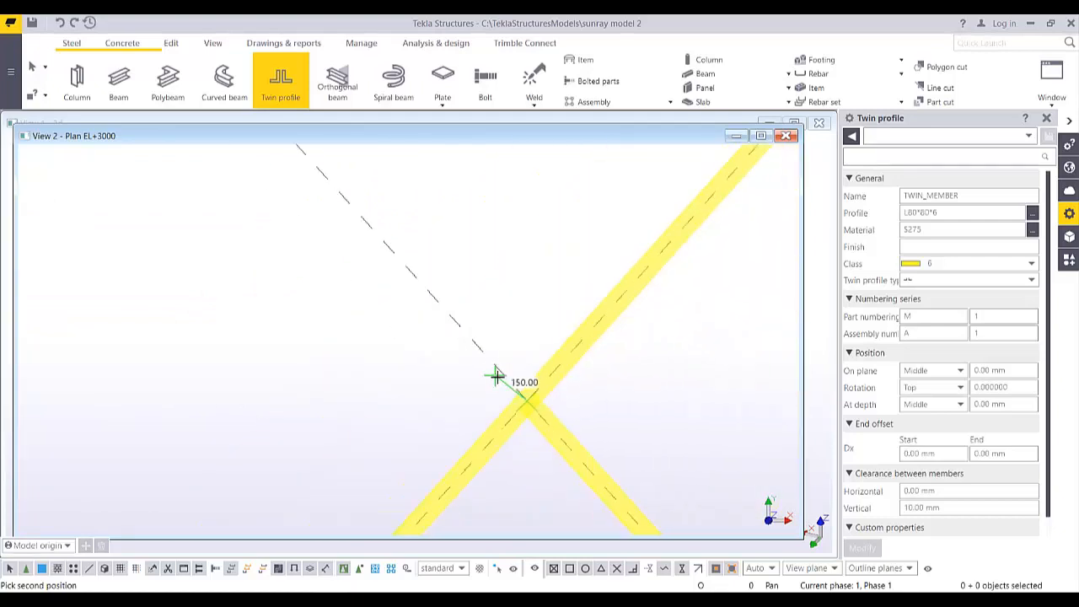
# Place a twin profile along the rest of that diagonal, from the brace crossing to grid C near column 2, and end the command
pyautogui.scroll(-1, 498, 377)
pyautogui.moveTo(362, 223); pyautogui.dragTo(510, 397, button='middle')
pyautogui.moveTo(289, 150); pyautogui.dragTo(405, 325, button='middle')
pyautogui.scroll(9, 384, 295)
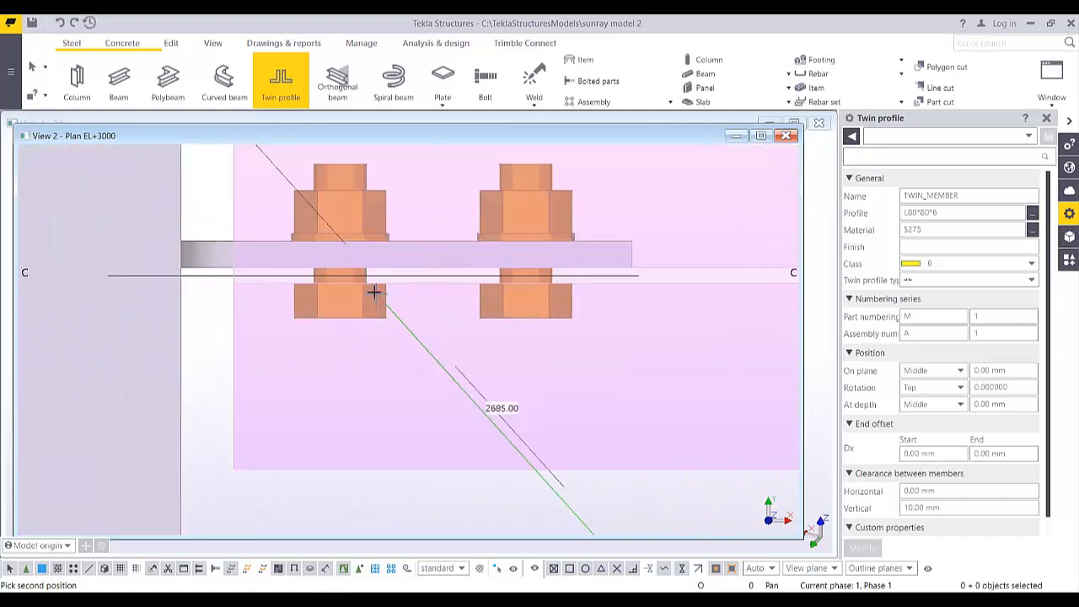
pyautogui.scroll(4, 377, 281)
pyautogui.click(364, 254)
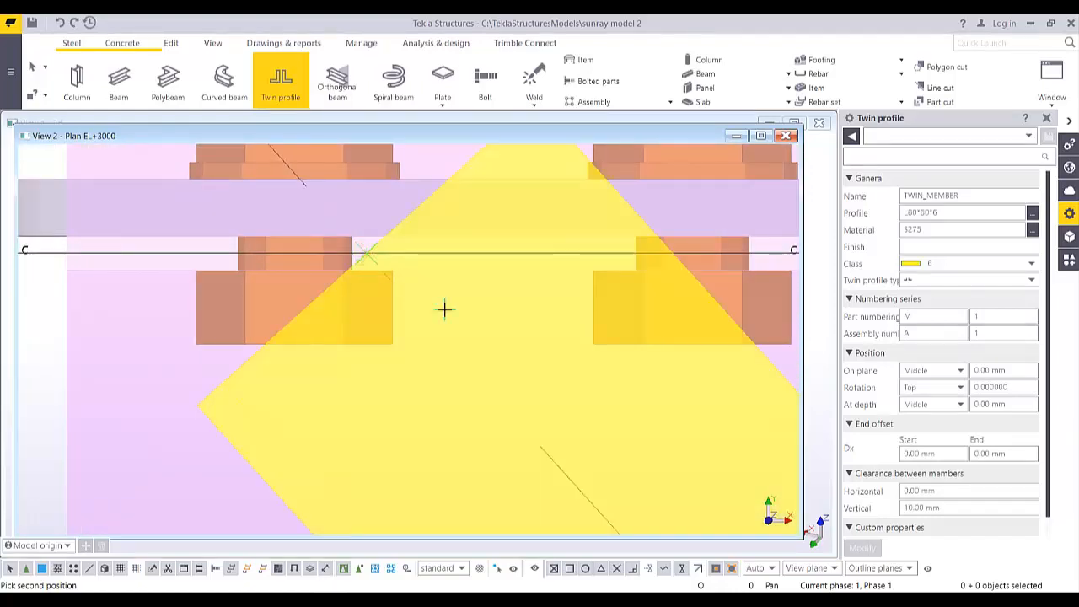
pyautogui.scroll(-6, 443, 309)
pyautogui.moveTo(585, 374); pyautogui.dragTo(394, 227, button='middle')
pyautogui.scroll(-8, 401, 234)
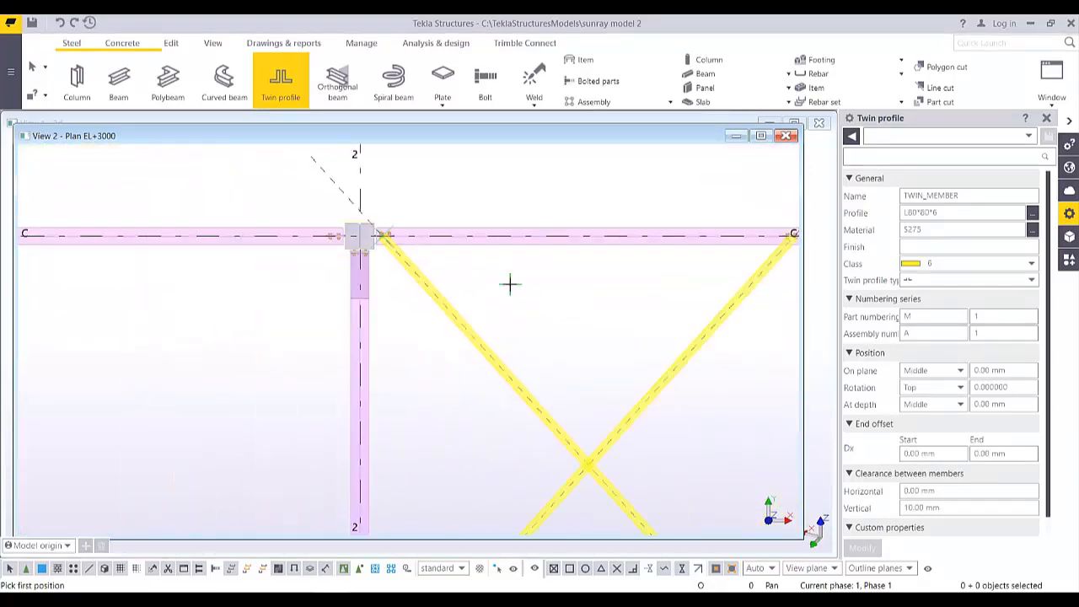
pyautogui.press('Escape')
# Select the crossing twin braces in 3D and move them linearly by -50 mm in Z
pyautogui.moveTo(607, 419); pyautogui.dragTo(505, 250, button='middle')
pyautogui.scroll(3, 543, 371)
pyautogui.scroll(2, 543, 371)
pyautogui.keyDown('ctrl'); pyautogui.moveTo(452, 284); pyautogui.dragTo(477, 120, button='middle'); pyautogui.keyUp('ctrl')
pyautogui.moveTo(542, 253); pyautogui.dragTo(494, 318, button='middle')
pyautogui.keyDown('ctrl'); pyautogui.moveTo(579, 246); pyautogui.dragTo(554, 255, button='middle'); pyautogui.keyUp('ctrl')
pyautogui.moveTo(261, 412); pyautogui.dragTo(260, 412)
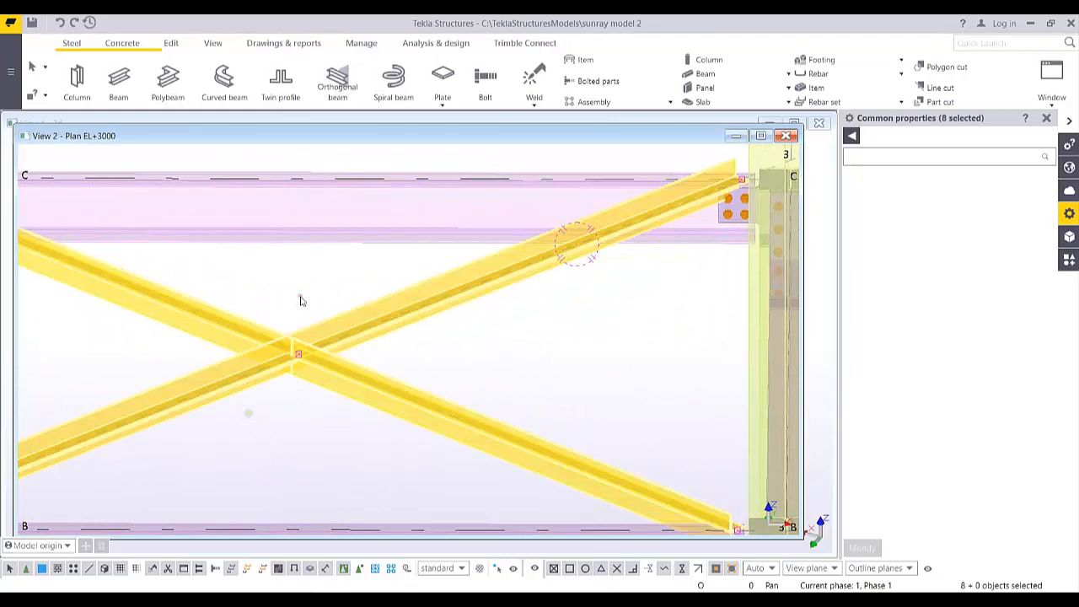
pyautogui.rightClick(315, 278)
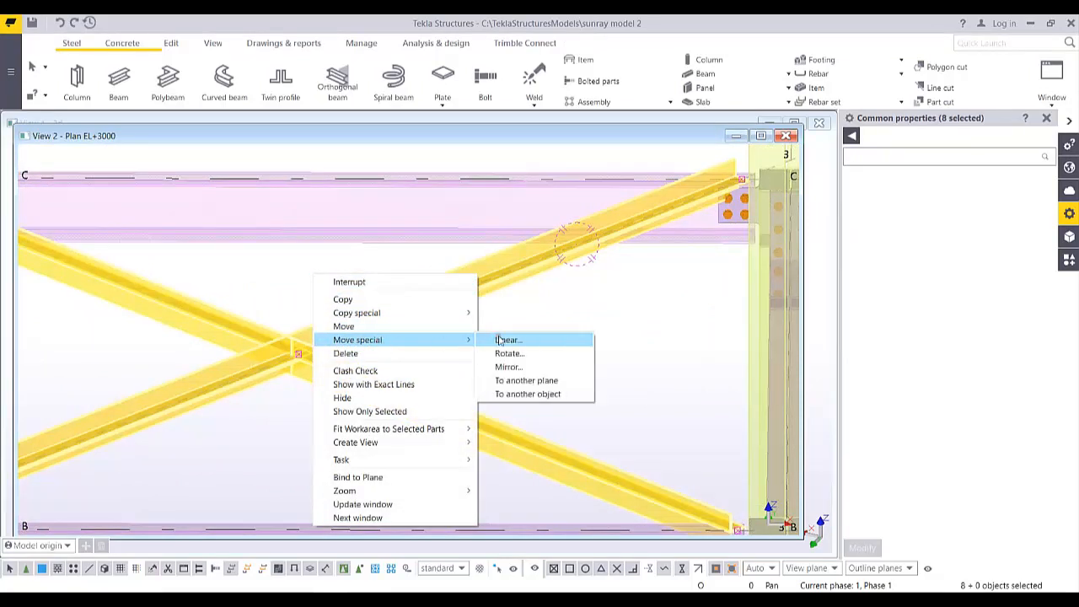
pyautogui.click(505, 340)
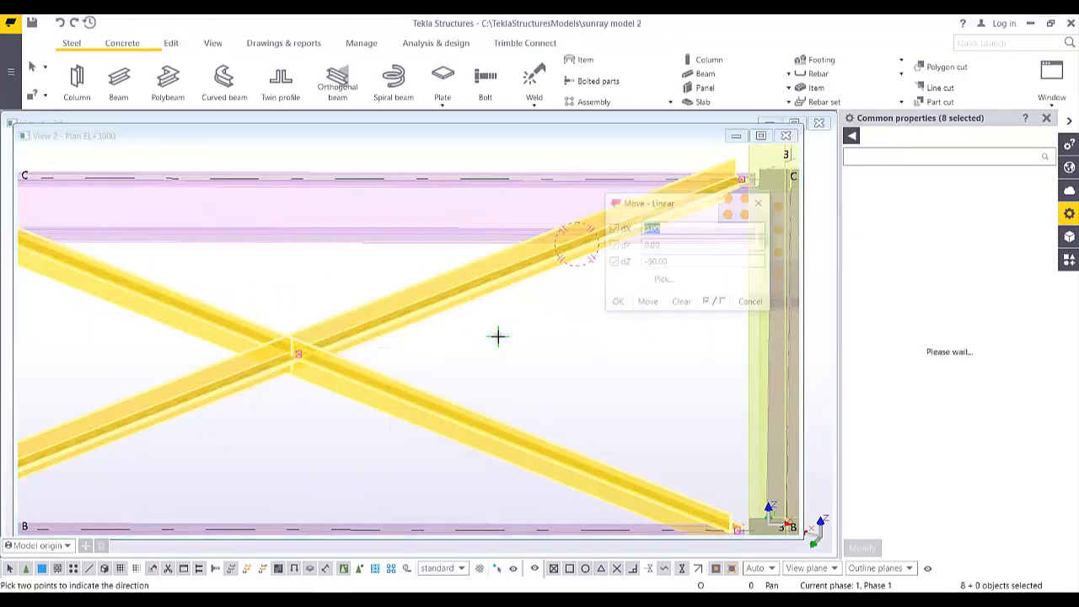
pyautogui.click(647, 304)
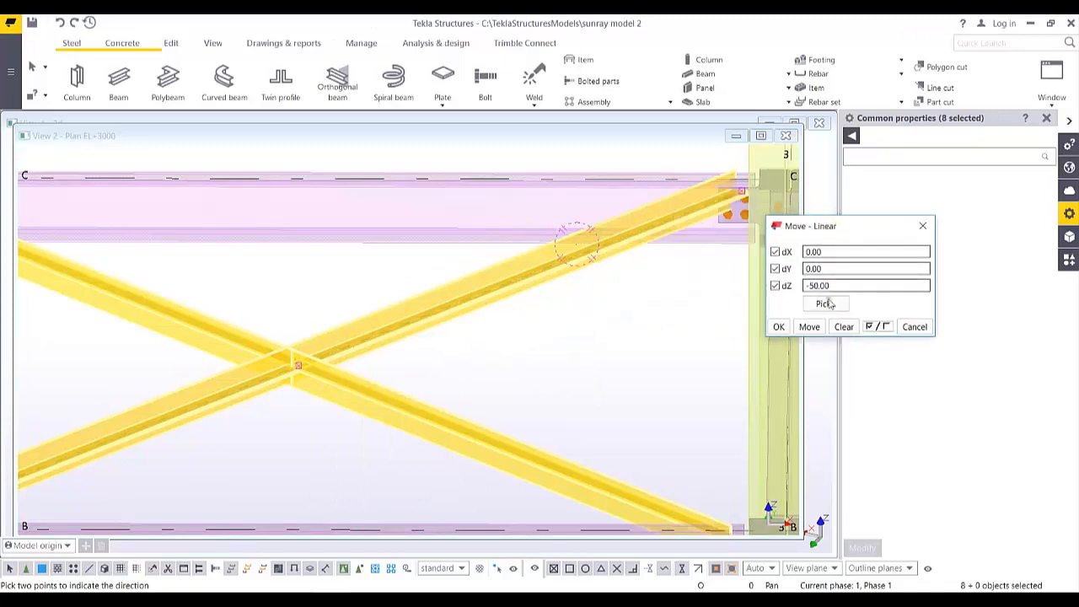
# Examine the brace end against the bolted beam connection at grid 3/C and leave the linear move
pyautogui.scroll(6, 713, 202)
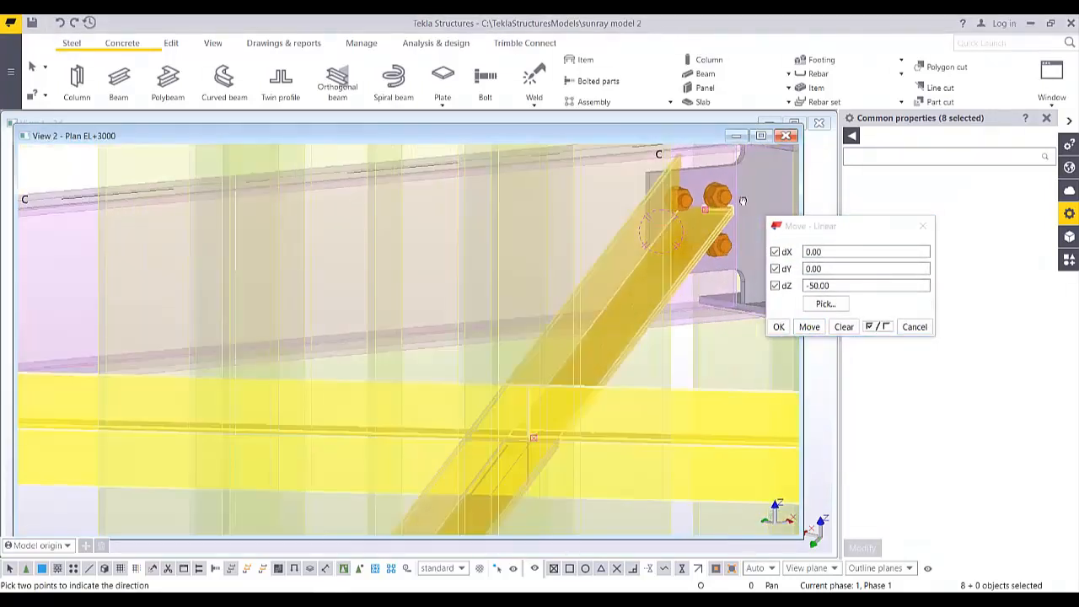
pyautogui.keyDown('ctrl'); pyautogui.moveTo(742, 201); pyautogui.dragTo(534, 198, button='middle'); pyautogui.keyUp('ctrl')
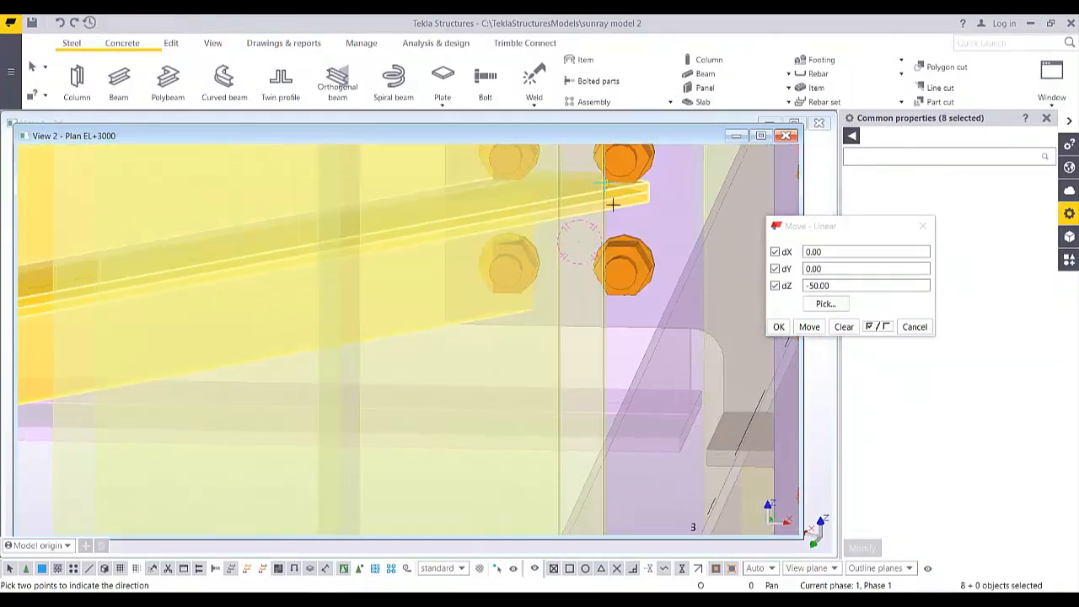
pyautogui.scroll(4, 638, 210)
pyautogui.scroll(-3, 638, 210)
pyautogui.click(918, 232)
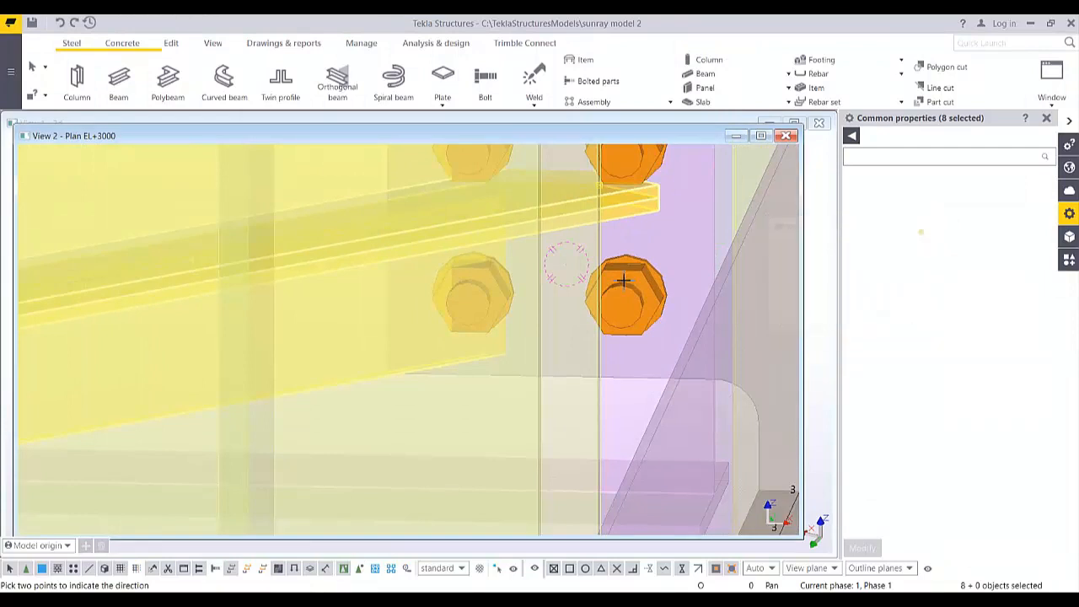
pyautogui.moveTo(480, 294); pyautogui.dragTo(676, 345, button='middle')
pyautogui.scroll(-4, 676, 345)
pyautogui.moveTo(425, 214); pyautogui.dragTo(519, 282, button='middle')
pyautogui.rightClick(468, 228)
pyautogui.click(489, 235)
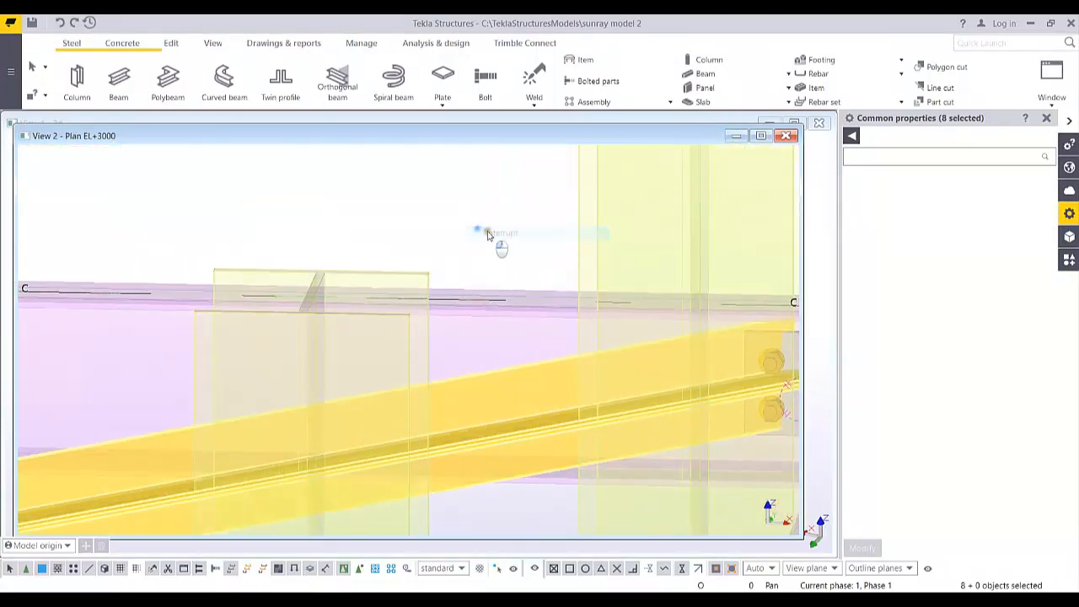
pyautogui.click(490, 237)
# Examine how the twin angles meet where the two diagonal braces cross
pyautogui.moveTo(541, 354); pyautogui.dragTo(527, 259, button='middle')
pyautogui.scroll(3, 522, 340)
pyautogui.scroll(-2, 518, 324)
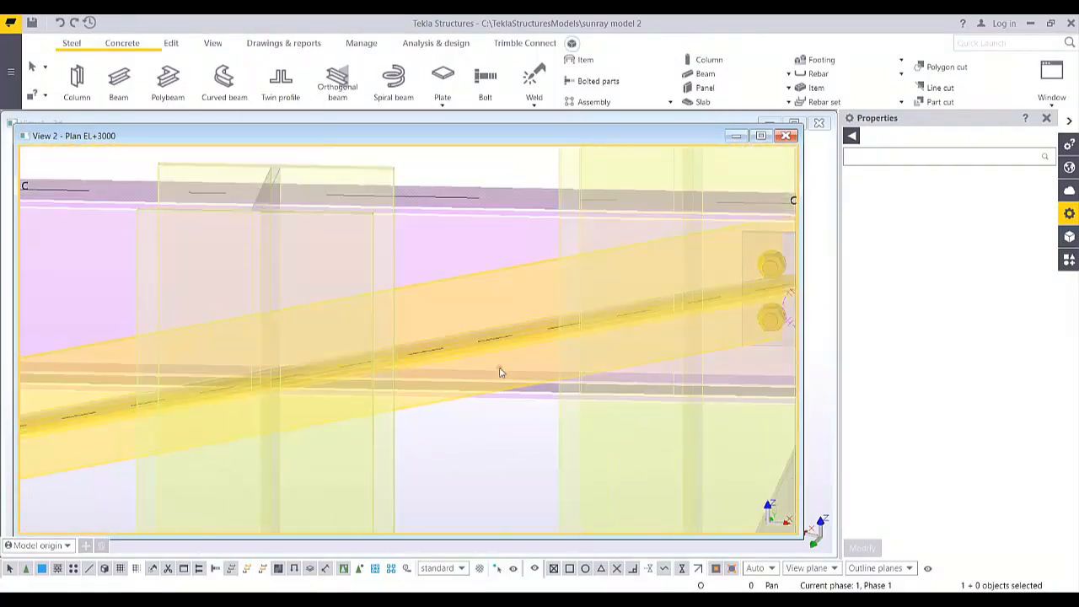
pyautogui.scroll(5, 499, 347)
pyautogui.moveTo(451, 349)
pyautogui.keyDown('ctrl'); pyautogui.mouseDown(button='middle')
pyautogui.moveTo(599, 324)
pyautogui.moveTo(654, 353)
pyautogui.moveTo(327, 241)
pyautogui.mouseUp(button='middle'); pyautogui.keyUp('ctrl')
pyautogui.scroll(-3, 421, 278)
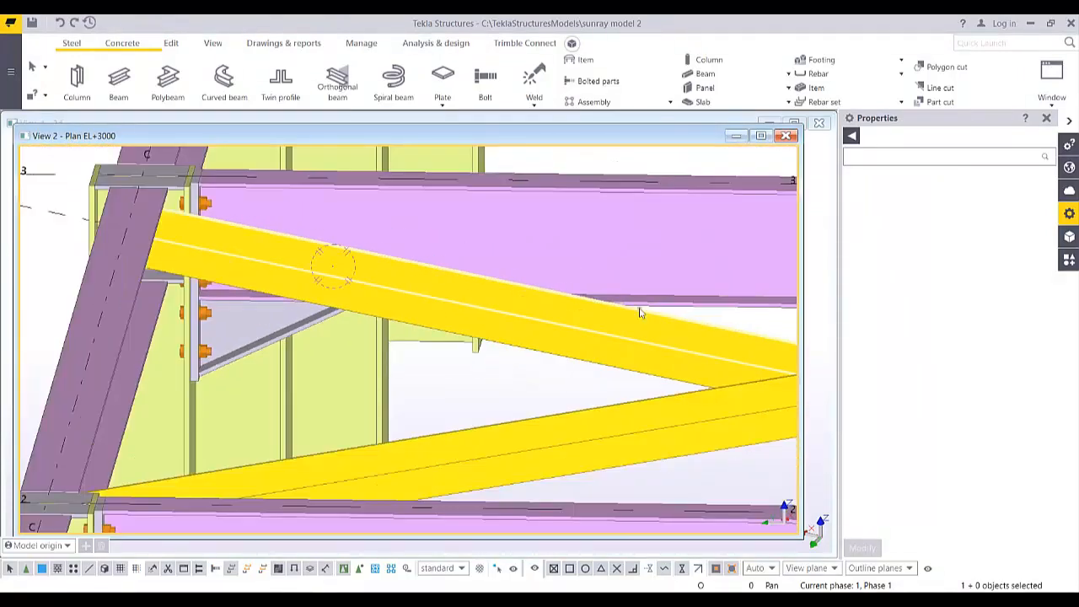
pyautogui.moveTo(640, 313); pyautogui.dragTo(291, 278, button='middle')
pyautogui.scroll(4, 524, 358)
pyautogui.keyDown('ctrl'); pyautogui.moveTo(421, 312); pyautogui.dragTo(446, 299, button='middle'); pyautogui.keyUp('ctrl')
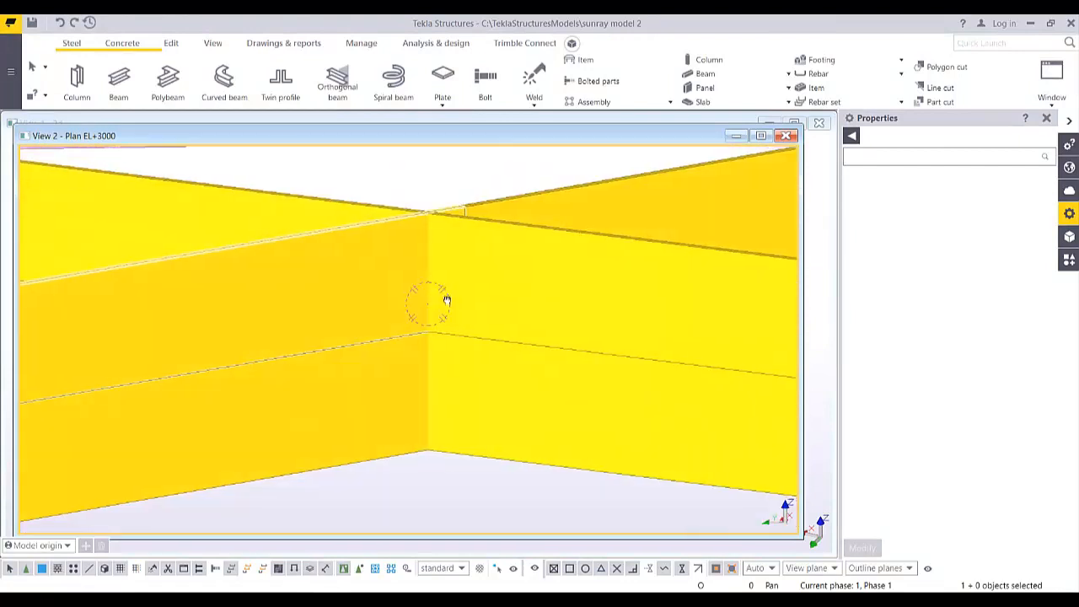
pyautogui.scroll(3, 424, 333)
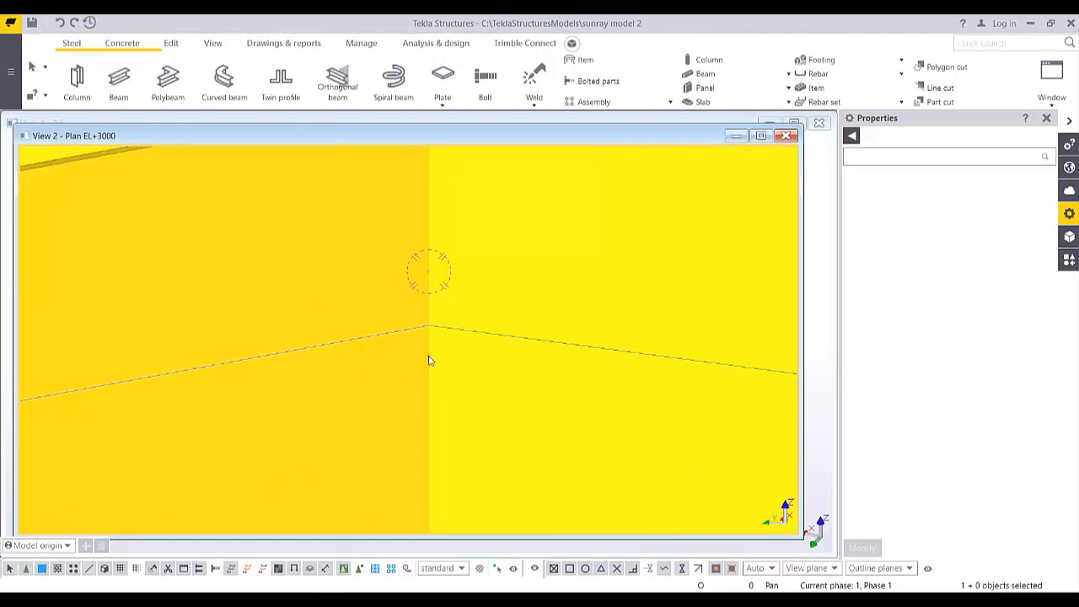
pyautogui.scroll(-8, 430, 359)
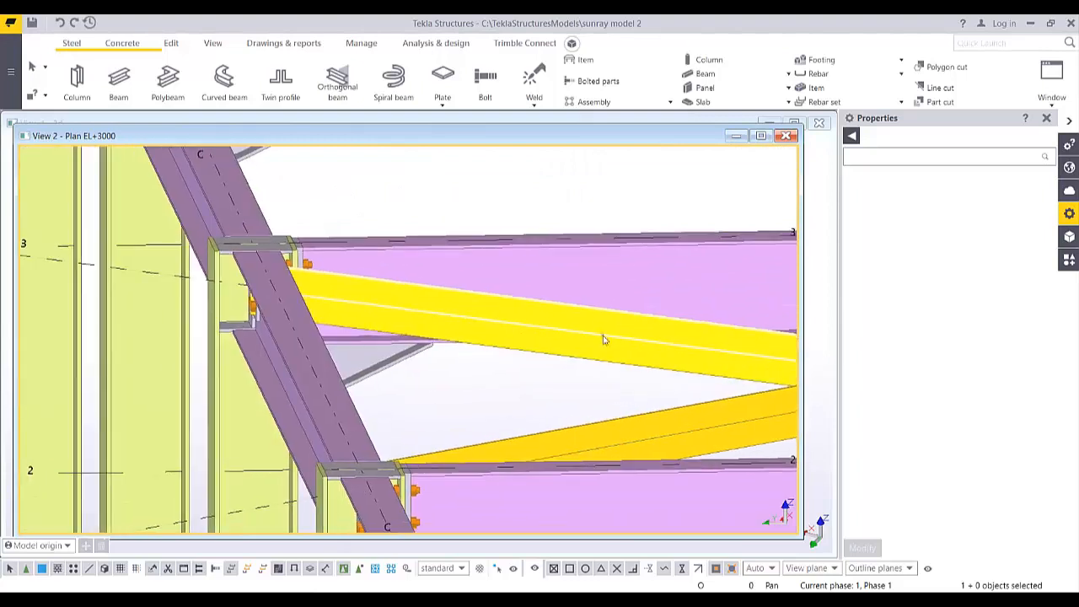
pyautogui.keyDown('ctrl'); pyautogui.moveTo(407, 297); pyautogui.dragTo(606, 397, button='middle'); pyautogui.keyUp('ctrl')
pyautogui.scroll(8, 497, 330)
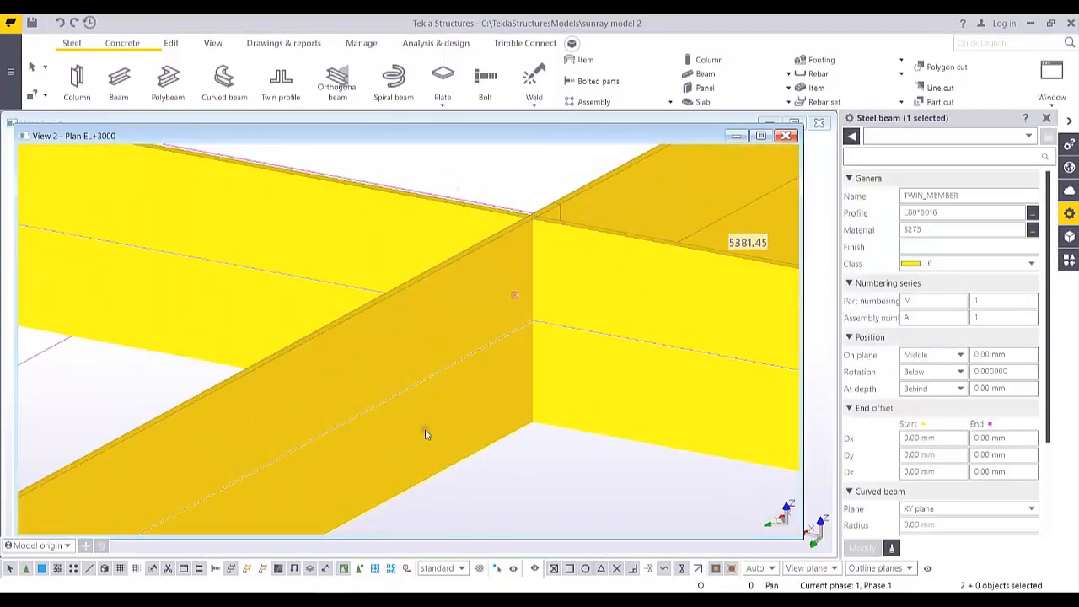
# Select the lower angles of the crossing twin braces and move them linearly by -10 mm in Z
pyautogui.moveTo(761, 227); pyautogui.dragTo(597, 250, button='middle')
pyautogui.rightClick(475, 187)
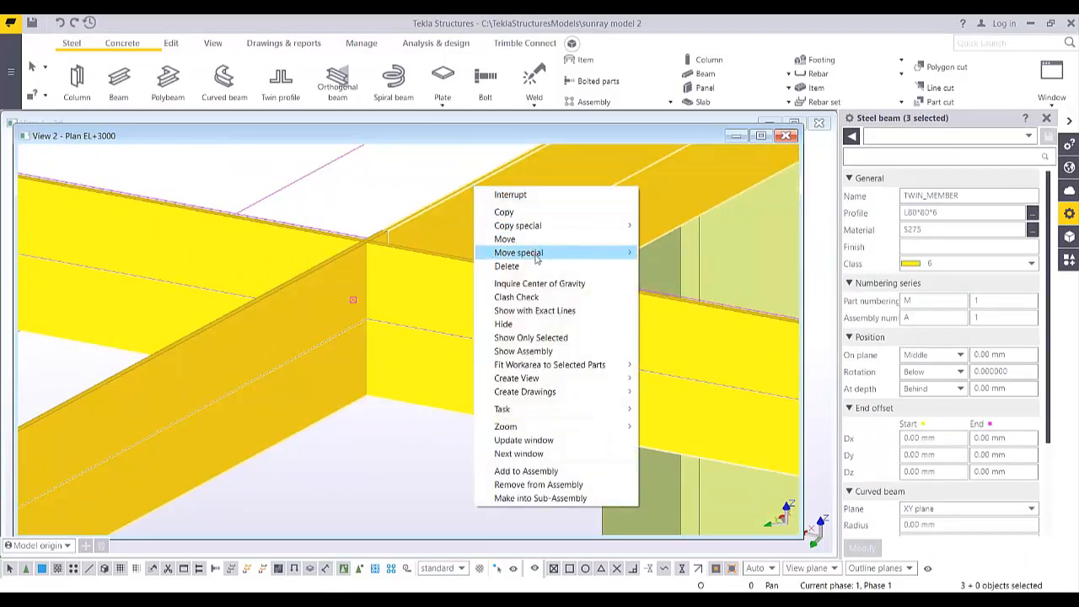
pyautogui.moveTo(536, 253)
pyautogui.click(670, 252)
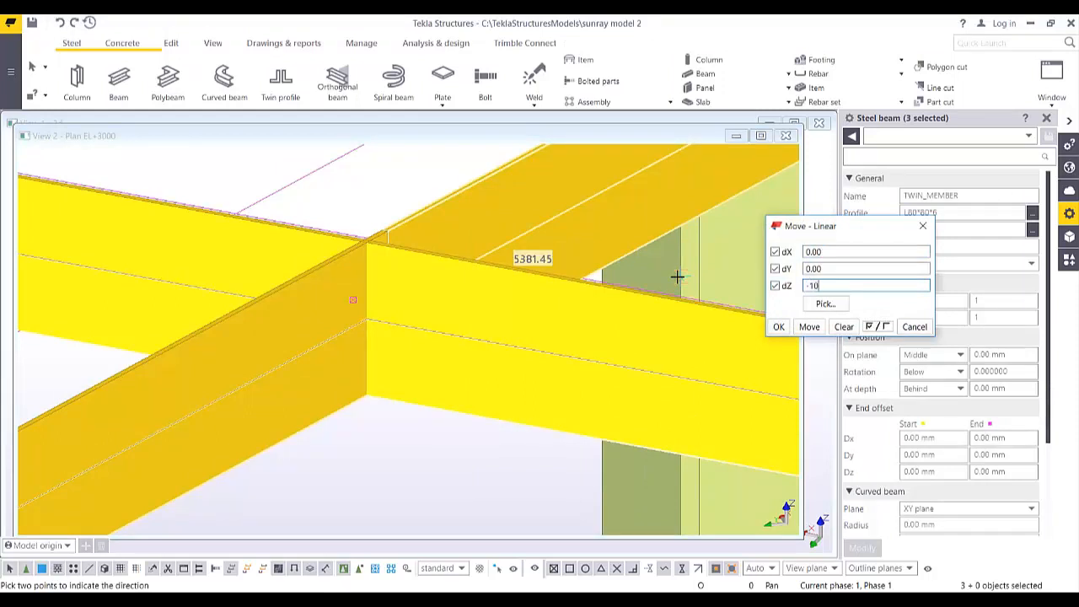
pyautogui.click(809, 327)
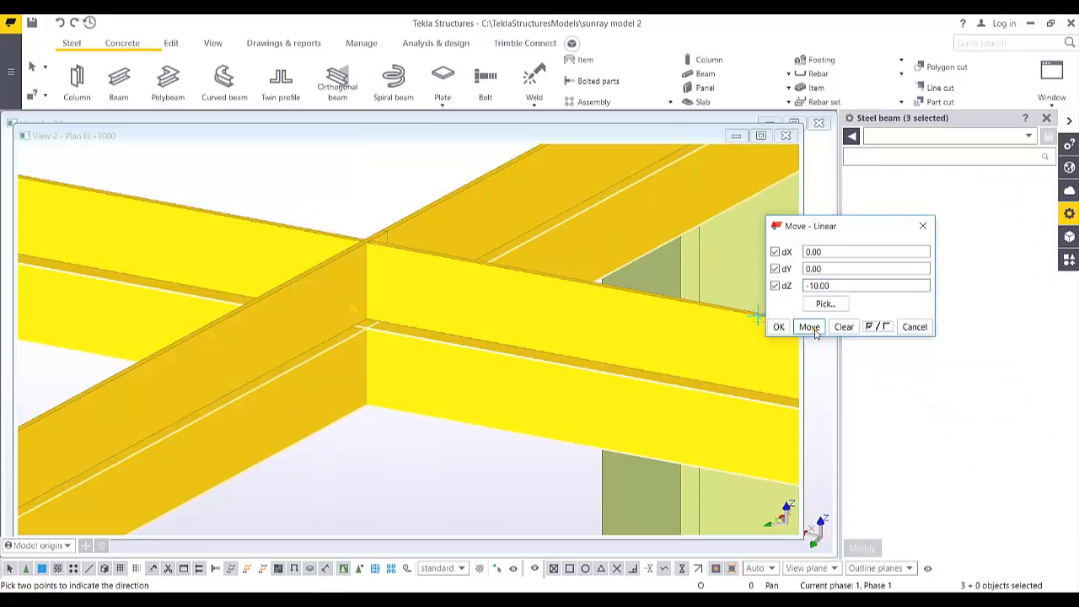
pyautogui.click(777, 326)
pyautogui.scroll(-2, 489, 364)
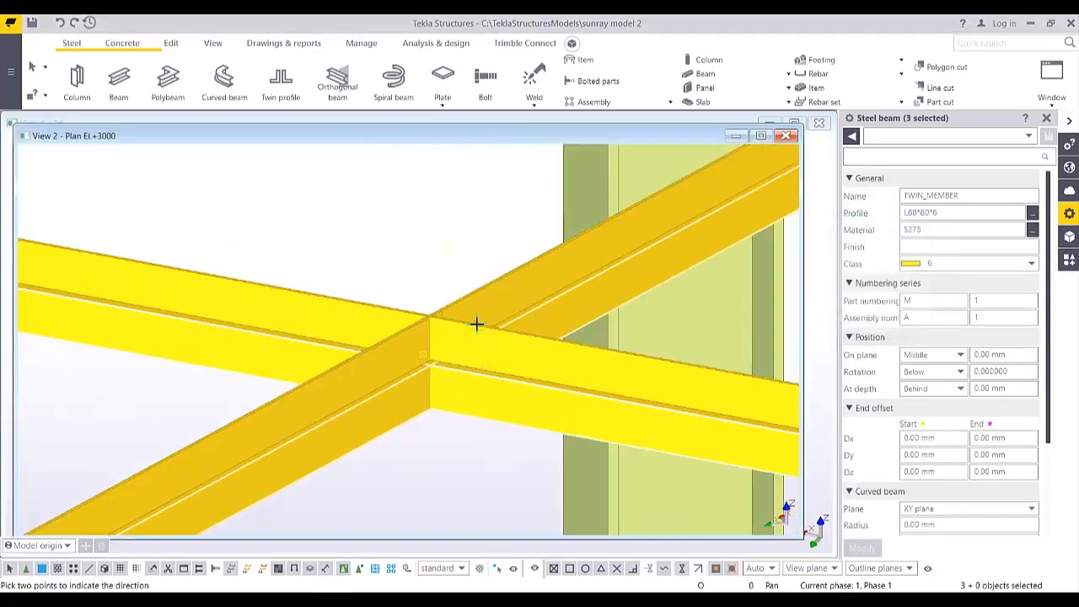
# Examine the twin brace end against the bolted beam connection at grid 3/B
pyautogui.keyDown('ctrl'); pyautogui.moveTo(477, 326); pyautogui.dragTo(361, 402, button='middle'); pyautogui.keyUp('ctrl')
pyautogui.hotkey('ctrl', 'p')
pyautogui.scroll(5, 309, 253)
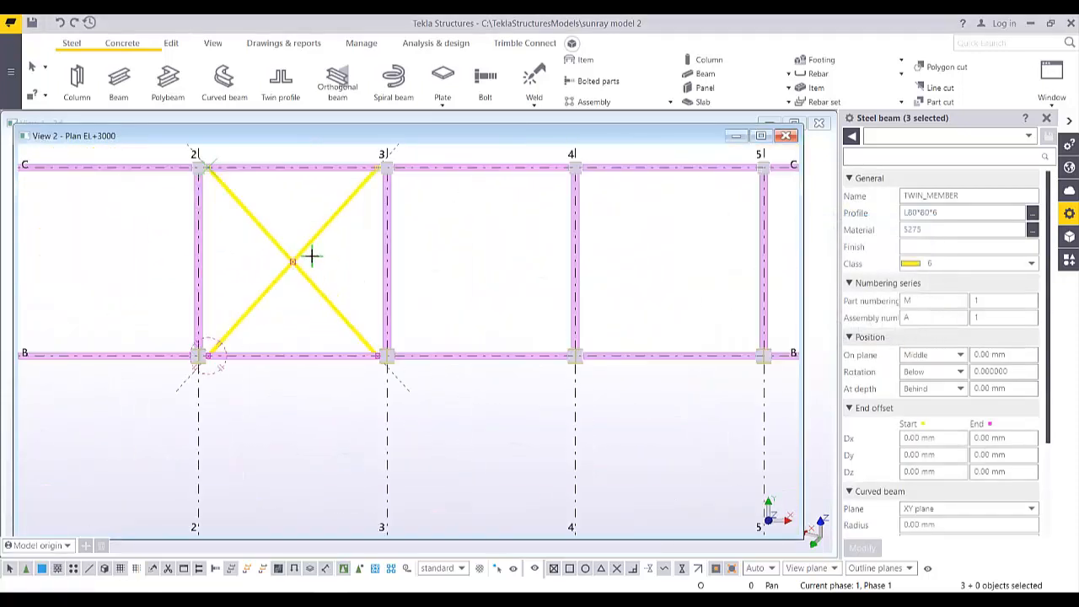
pyautogui.click(392, 251)
pyautogui.scroll(10, 404, 396)
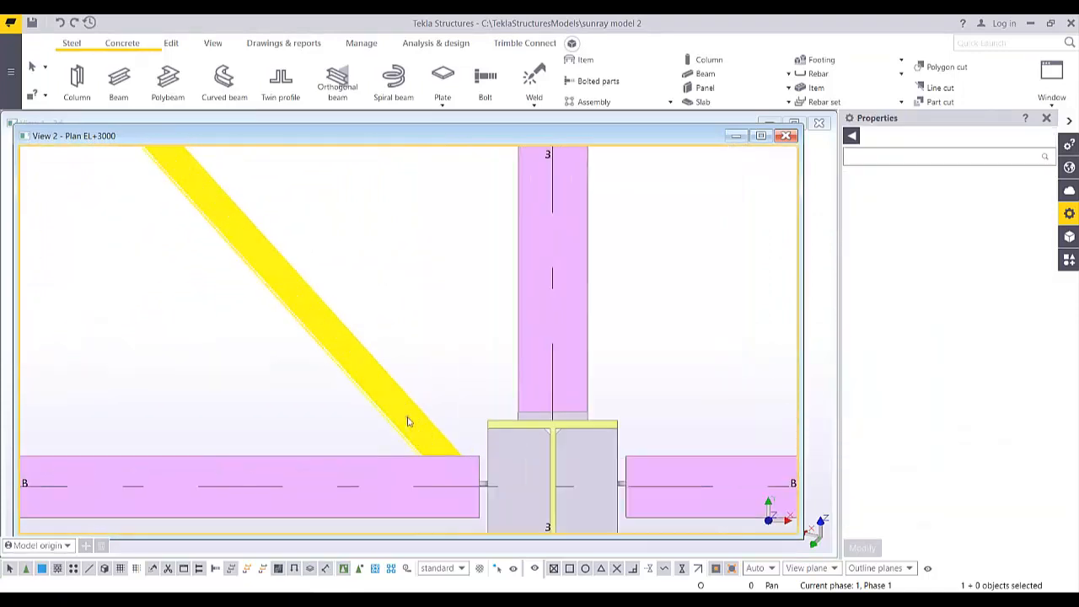
pyautogui.keyDown('ctrl'); pyautogui.moveTo(517, 353); pyautogui.dragTo(815, 190, button='middle'); pyautogui.keyUp('ctrl')
pyautogui.scroll(6, 557, 324)
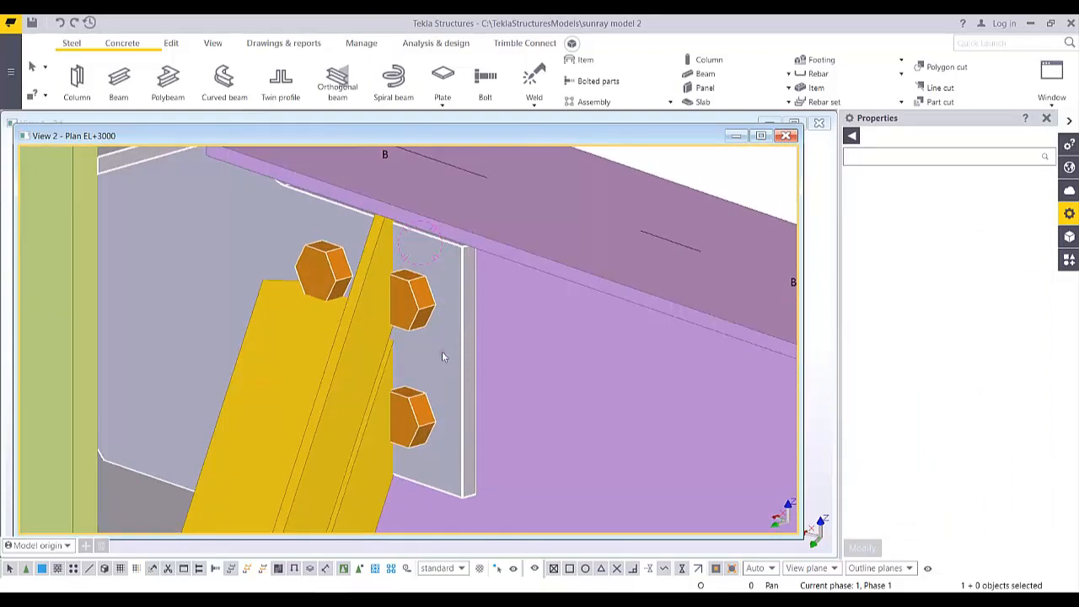
pyautogui.keyDown('ctrl'); pyautogui.moveTo(442, 352); pyautogui.dragTo(447, 232, button='middle'); pyautogui.keyUp('ctrl')
pyautogui.scroll(1, 446, 232)
# Select the upper and lower twin brace angles together and move them linearly by -10 mm in Z
pyautogui.click(411, 229)
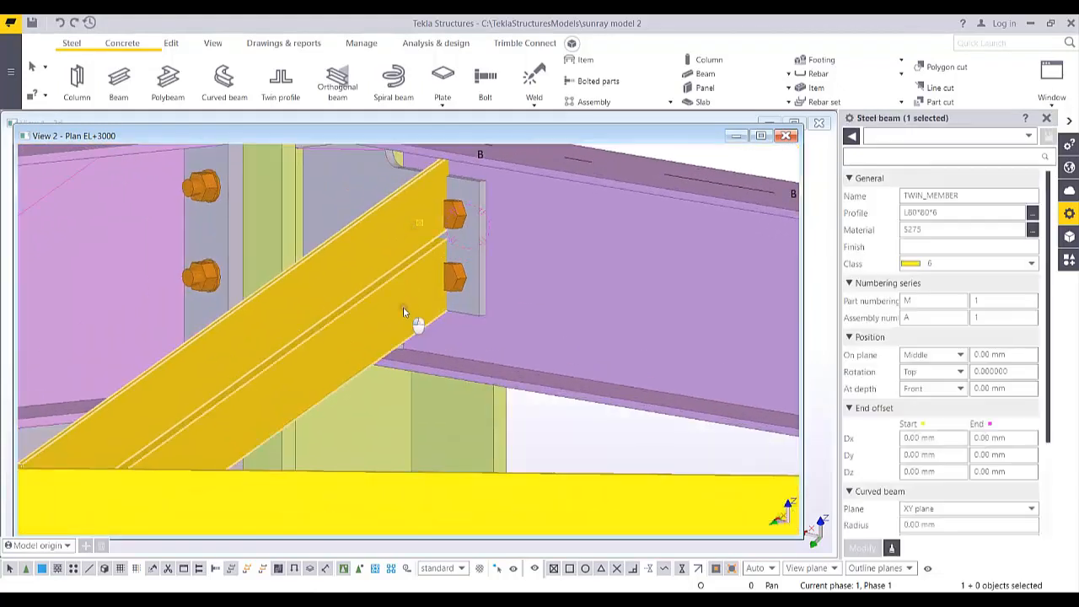
pyautogui.keyDown('ctrl'); pyautogui.click(403, 312); pyautogui.keyUp('ctrl')
pyautogui.scroll(-4, 403, 312)
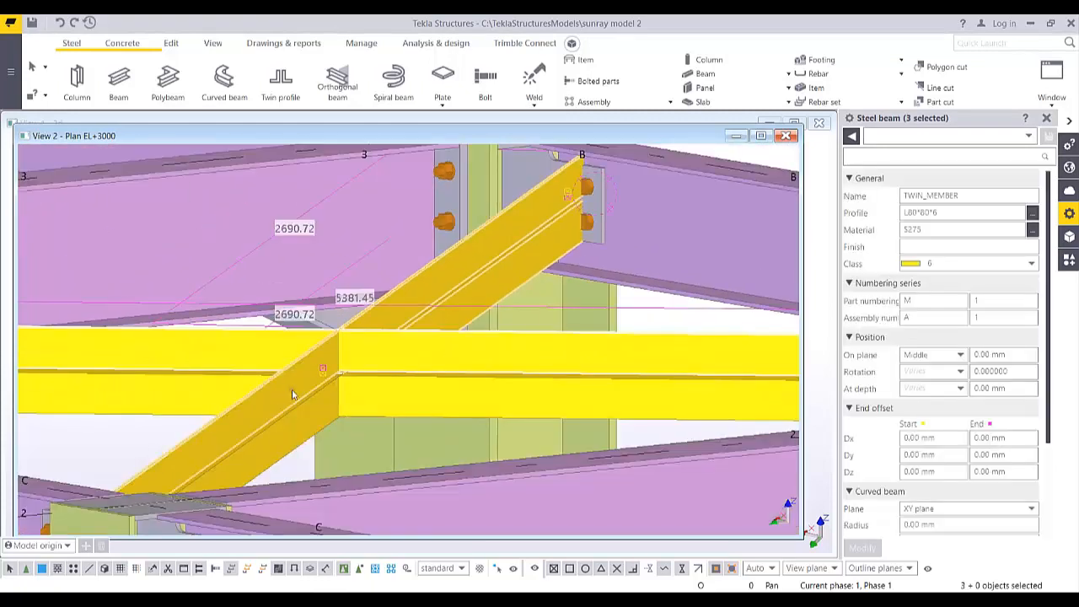
pyautogui.keyDown('ctrl'); pyautogui.click(301, 408); pyautogui.keyUp('ctrl')
pyautogui.keyDown('ctrl'); pyautogui.click(327, 365); pyautogui.keyUp('ctrl')
pyautogui.moveTo(634, 189); pyautogui.dragTo(427, 262, button='middle')
pyautogui.scroll(1, 427, 262)
pyautogui.scroll(5, 308, 292)
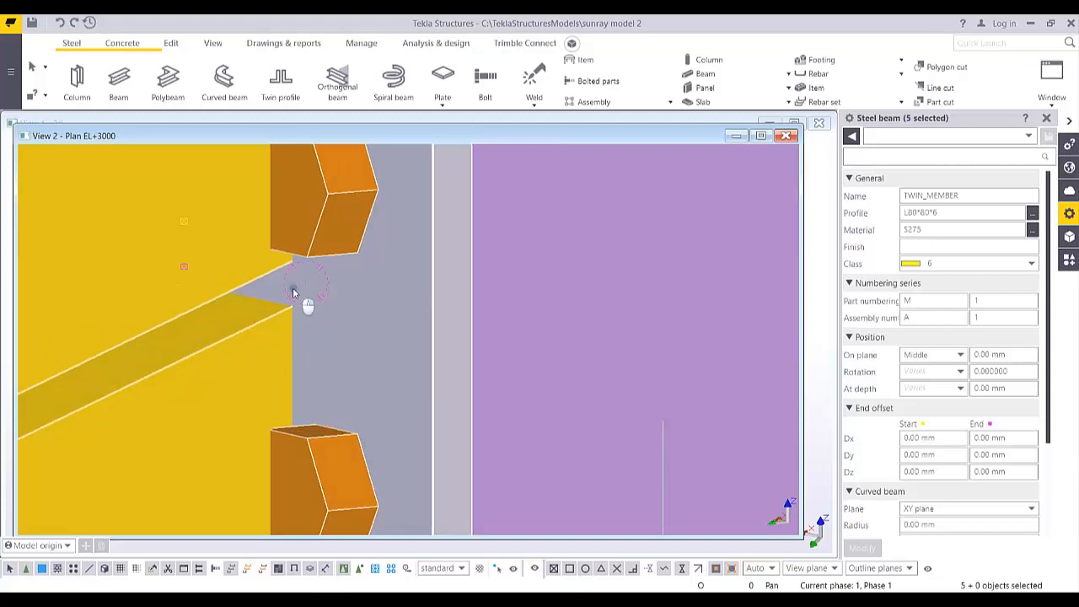
pyautogui.rightClick(303, 300)
pyautogui.moveTo(347, 340)
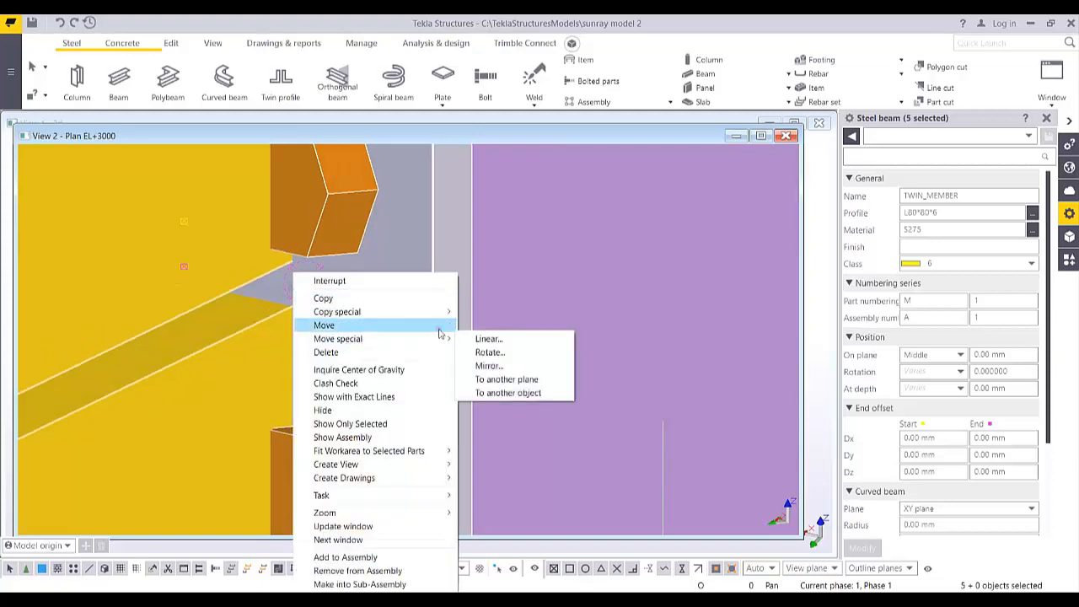
pyautogui.click(490, 341)
pyautogui.click(809, 327)
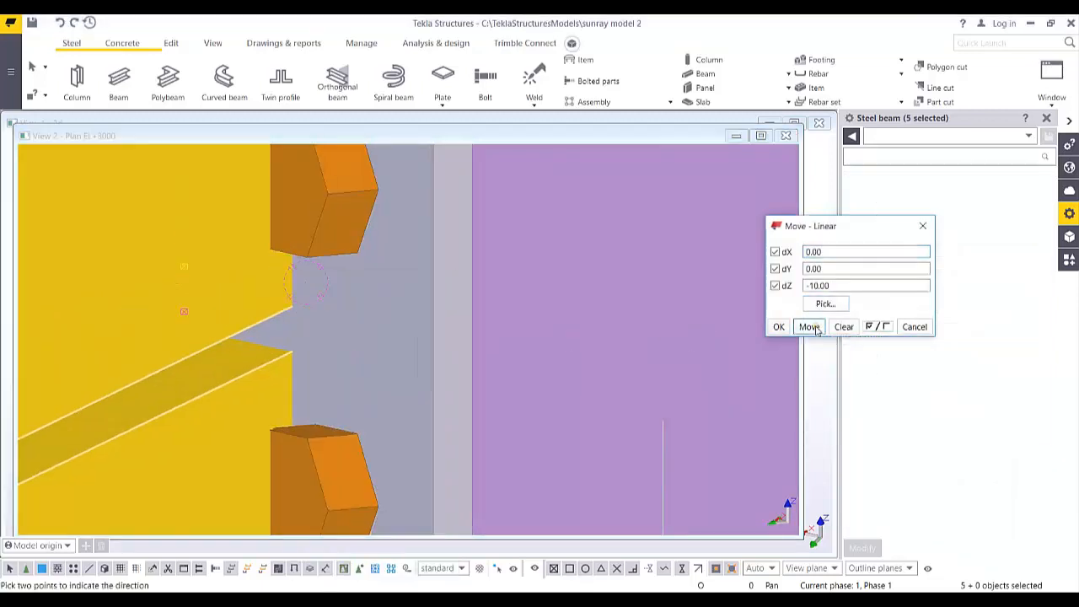
pyautogui.press('Escape')
# In the Column with stiffeners S (187) connection at grid 3/B, put the single tab plate on the opposite side of the beam web and modify it
pyautogui.click(458, 263)
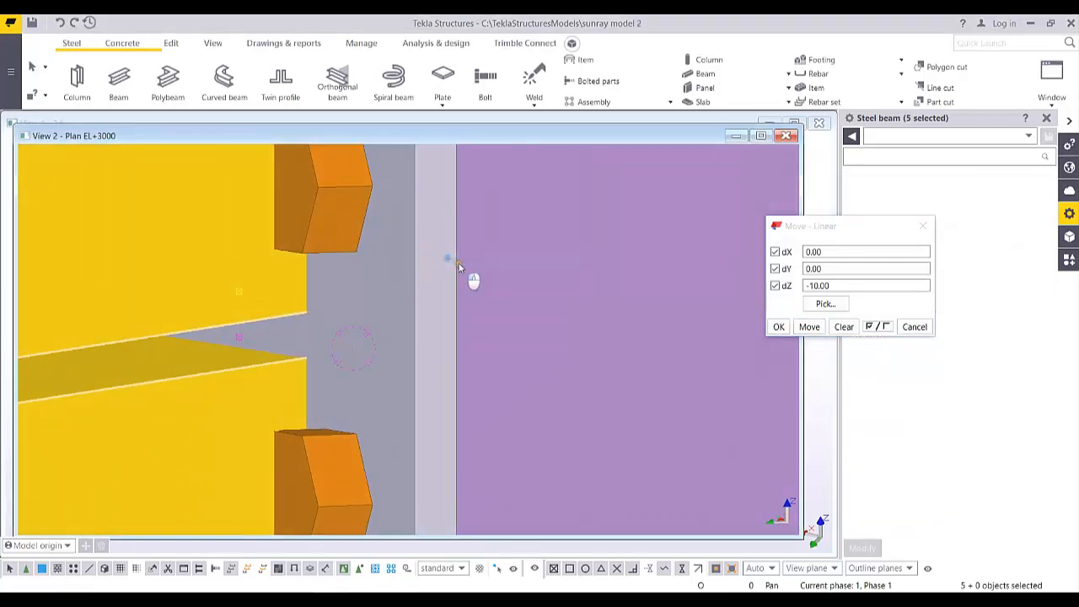
pyautogui.scroll(-5, 449, 308)
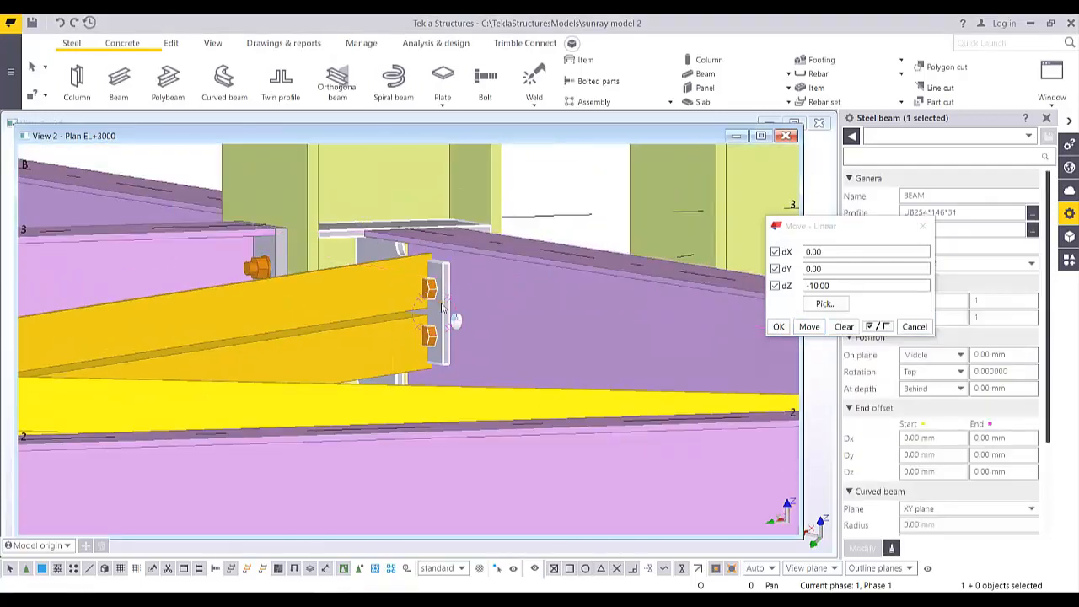
pyautogui.doubleClick(440, 307)
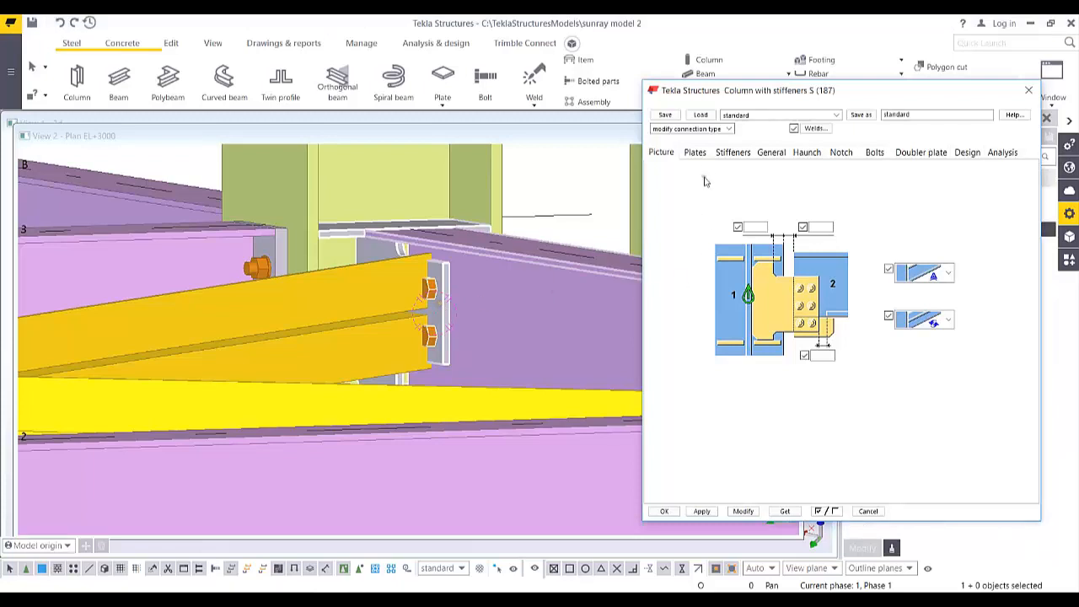
pyautogui.click(696, 153)
pyautogui.click(933, 311)
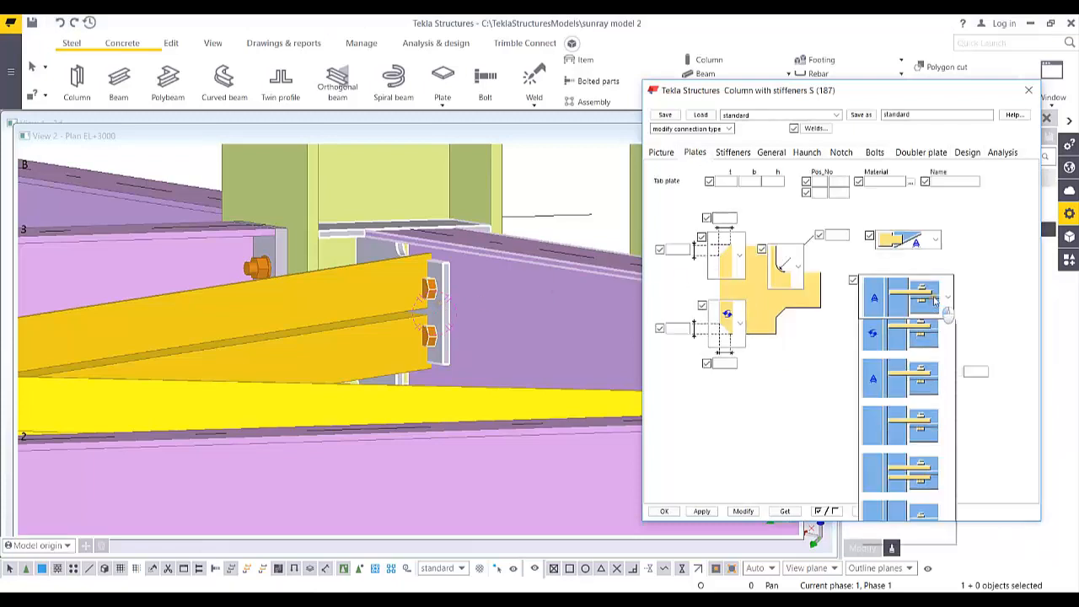
pyautogui.click(932, 539)
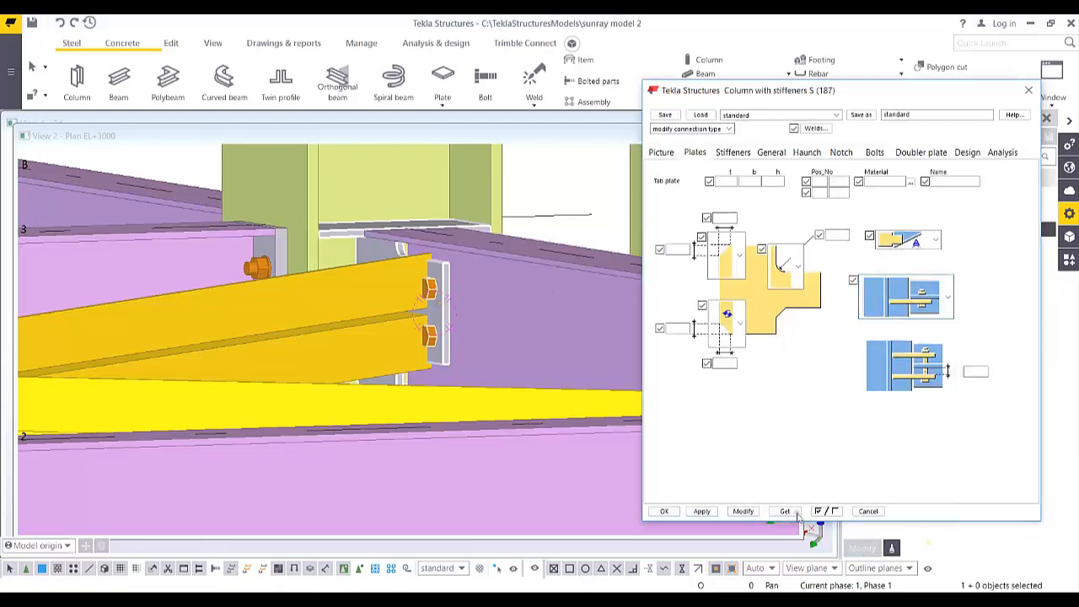
pyautogui.click(743, 511)
pyautogui.scroll(5, 379, 295)
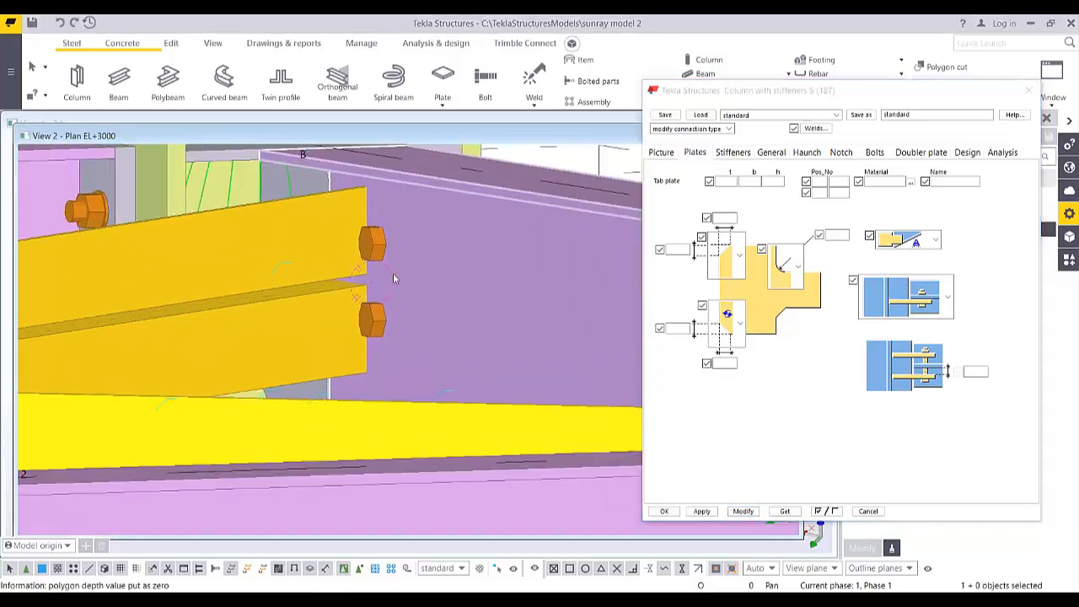
pyautogui.keyDown('ctrl'); pyautogui.moveTo(329, 272); pyautogui.dragTo(368, 273, button='middle'); pyautogui.keyUp('ctrl')
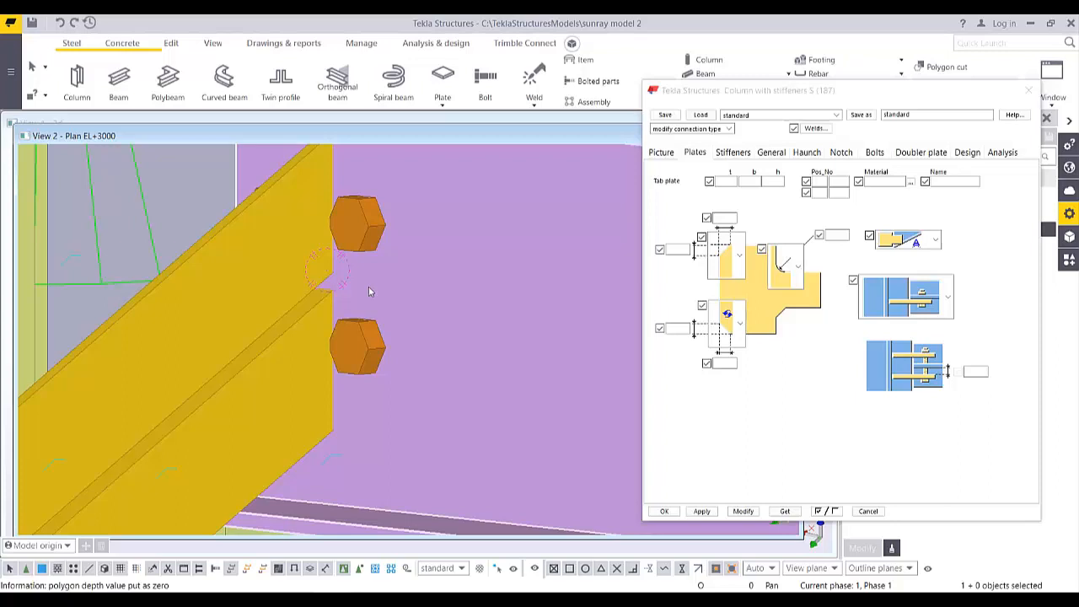
# Switch the tab plate of the grid B beam connection at column 2 to the opposite side of the web
pyautogui.scroll(-10, 310, 289)
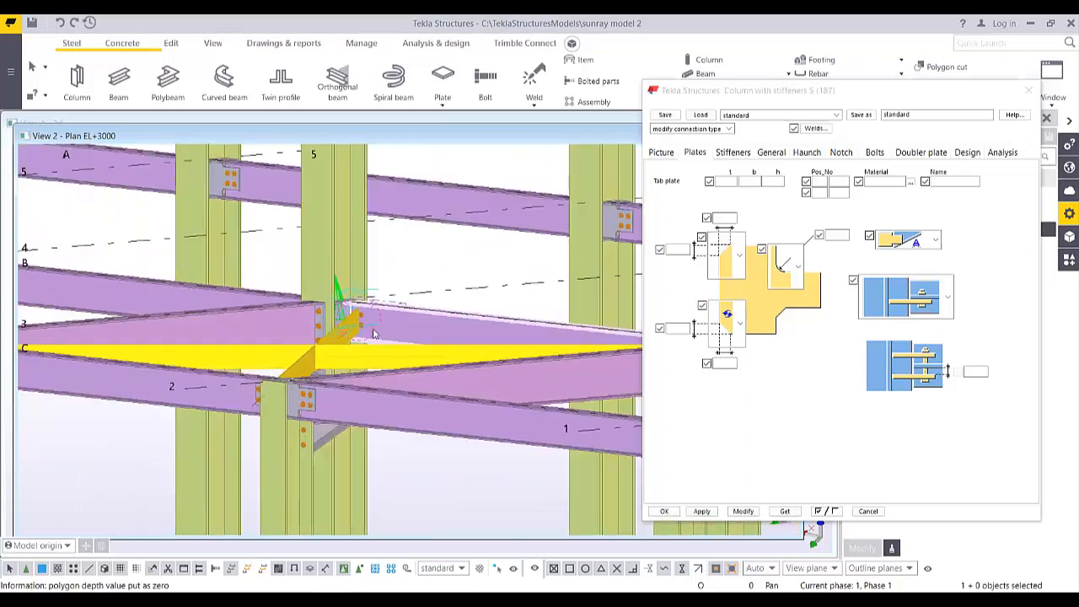
pyautogui.scroll(6, 372, 313)
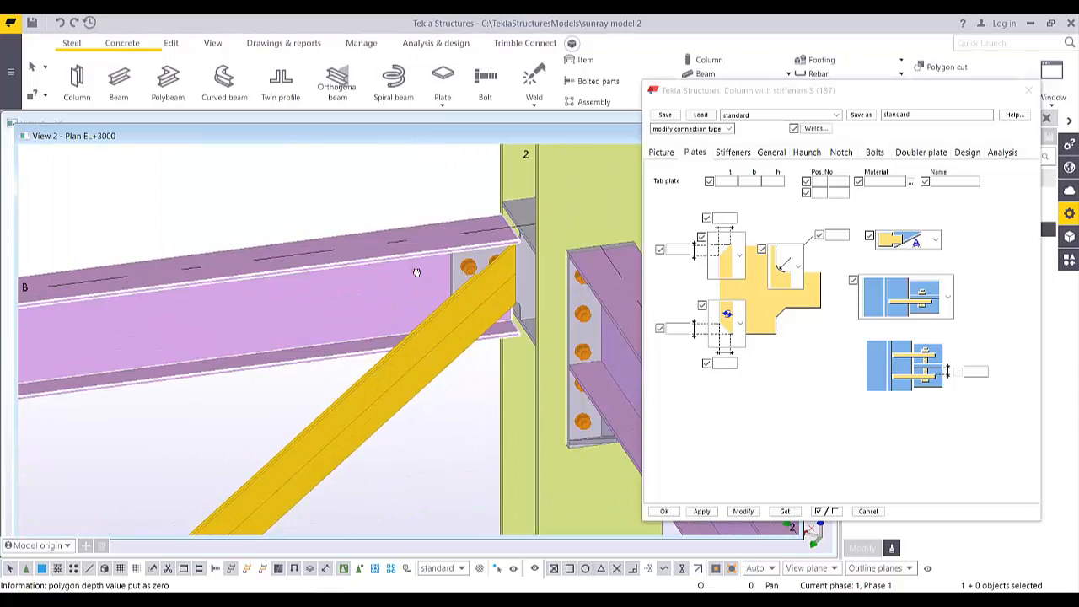
pyautogui.keyDown('ctrl'); pyautogui.moveTo(417, 270); pyautogui.dragTo(531, 291, button='middle'); pyautogui.keyUp('ctrl')
pyautogui.scroll(5, 450, 251)
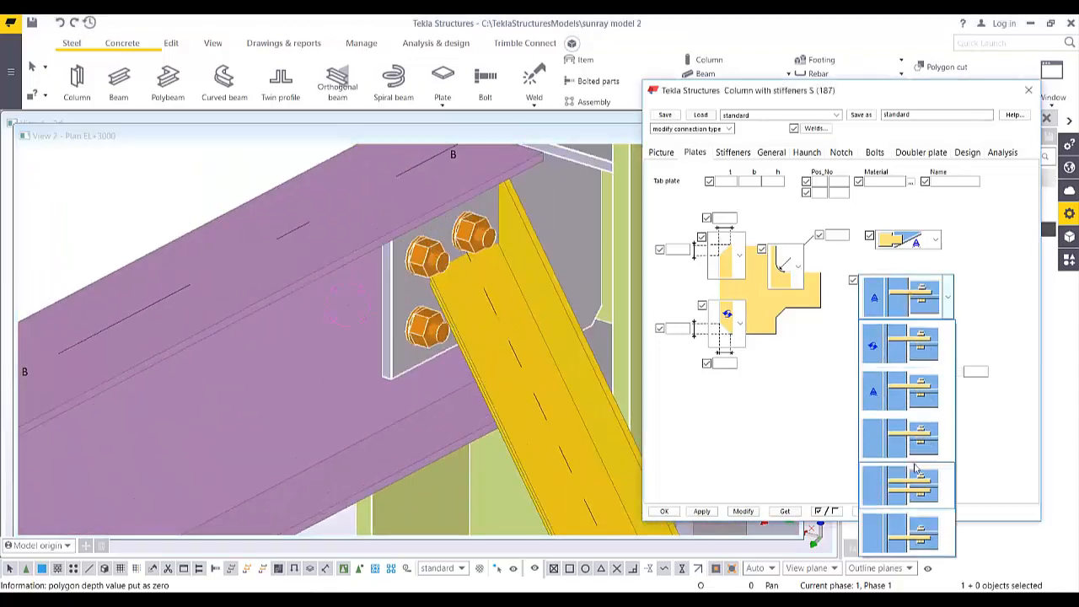
pyautogui.click(912, 546)
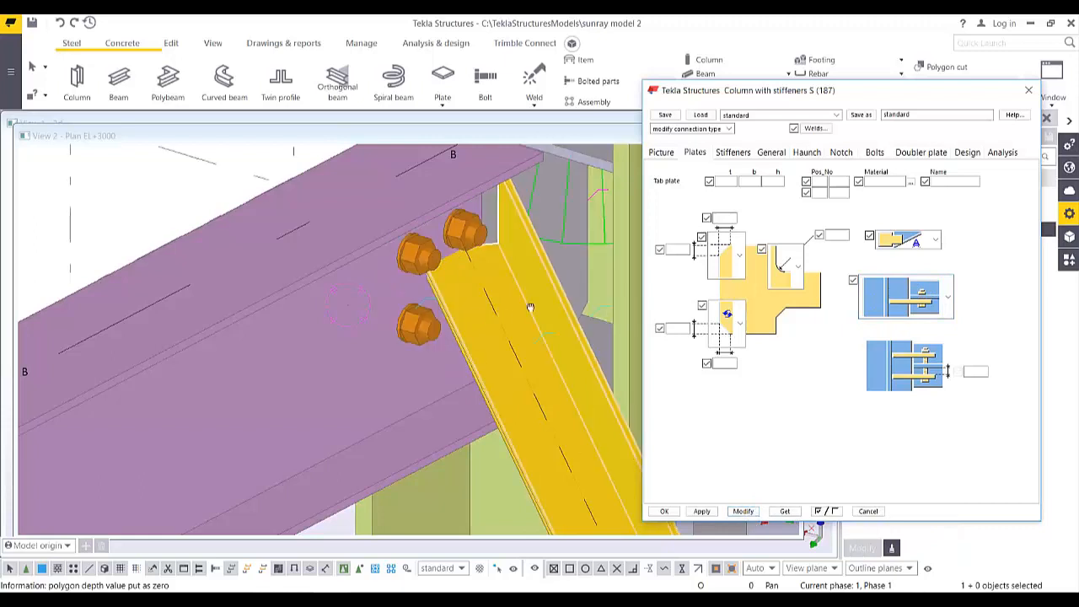
# Switch the tab plate of the grid C beam connection at column 3 to the opposite web side and close the connection settings
pyautogui.moveTo(530, 306); pyautogui.dragTo(137, 294, button='middle')
pyautogui.scroll(-4, 137, 295)
pyautogui.moveTo(365, 330); pyautogui.dragTo(75, 203, button='middle')
pyautogui.keyDown('ctrl'); pyautogui.moveTo(325, 327); pyautogui.dragTo(295, 312, button='middle'); pyautogui.keyUp('ctrl')
pyautogui.moveTo(183, 359); pyautogui.dragTo(623, 232, button='middle')
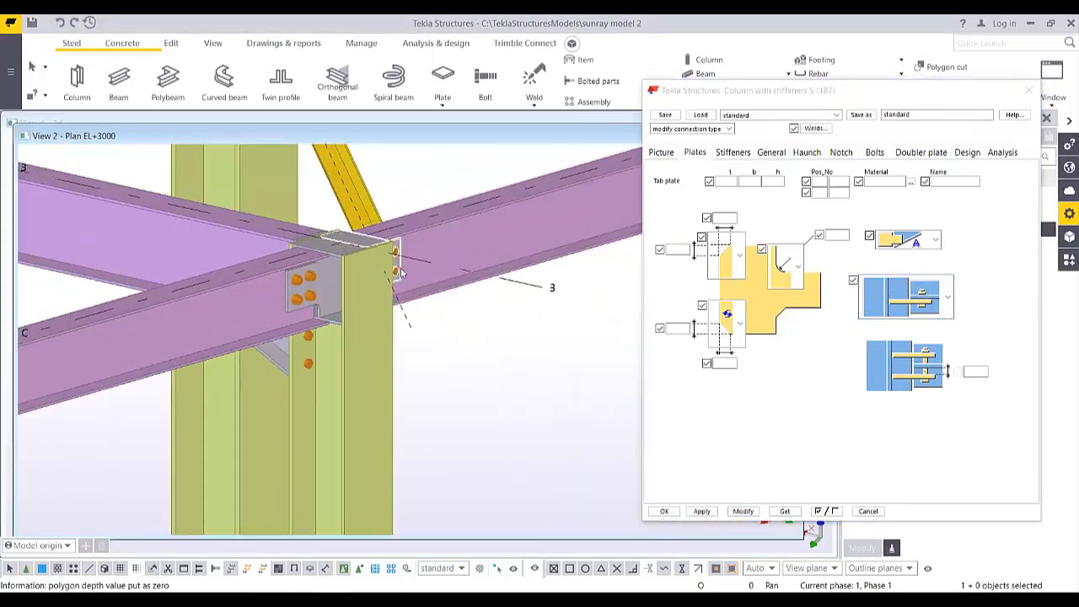
pyautogui.keyDown('ctrl'); pyautogui.moveTo(403, 263); pyautogui.dragTo(441, 301, button='middle'); pyautogui.keyUp('ctrl')
pyautogui.moveTo(525, 241); pyautogui.dragTo(282, 272, button='middle')
pyautogui.scroll(6, 281, 272)
pyautogui.keyDown('ctrl'); pyautogui.moveTo(439, 275); pyautogui.dragTo(455, 305, button='middle'); pyautogui.keyUp('ctrl')
pyautogui.click(1028, 89)
# Search the applications and components catalog for 11 and close the linear move dialog
pyautogui.click(1052, 84)
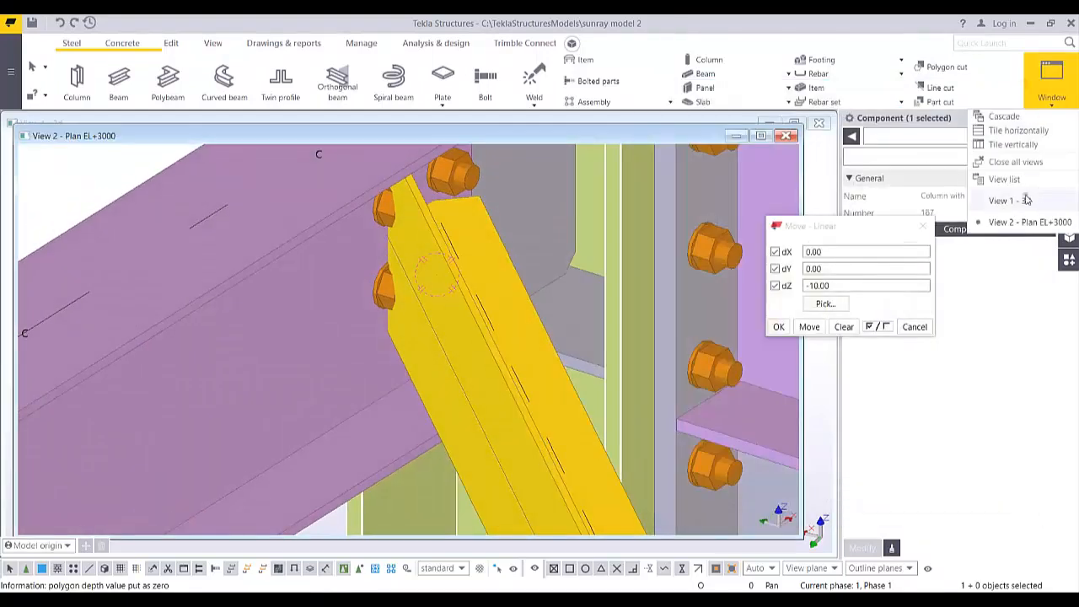
pyautogui.click(928, 226)
pyautogui.click(1047, 118)
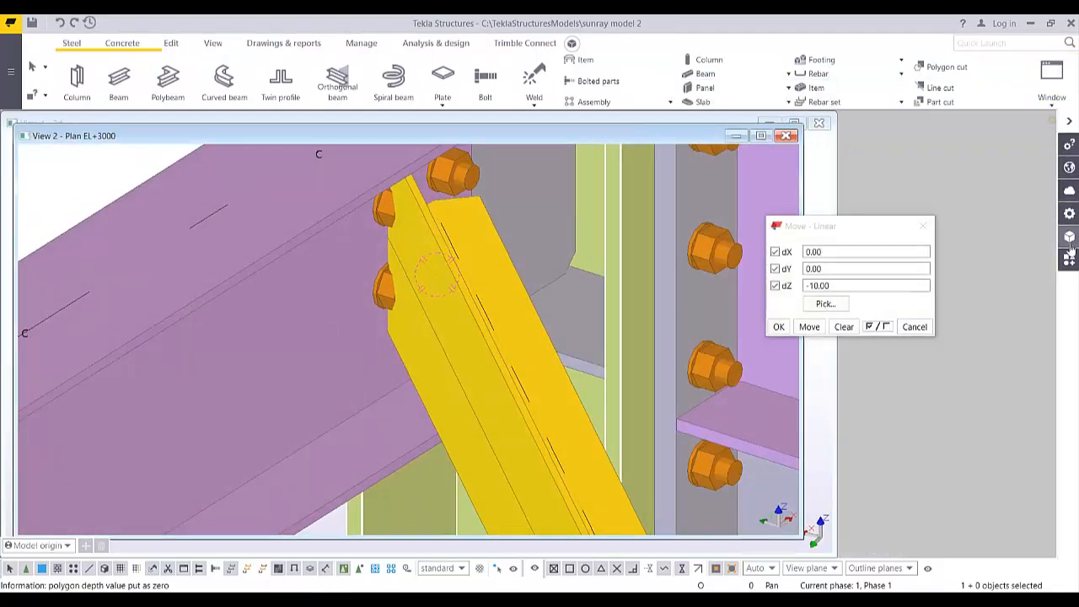
pyautogui.click(1068, 259)
pyautogui.write('11')
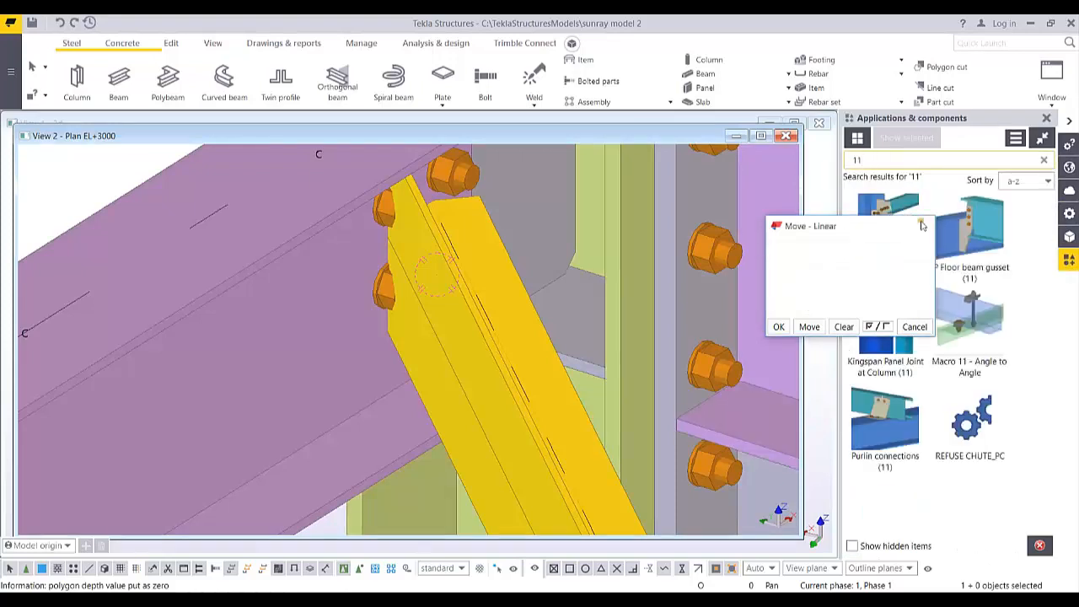
pyautogui.click(922, 225)
# Place a Bolted gusset (11) for the twin brace end at grid 3/C and end the command
pyautogui.scroll(-4, 374, 320)
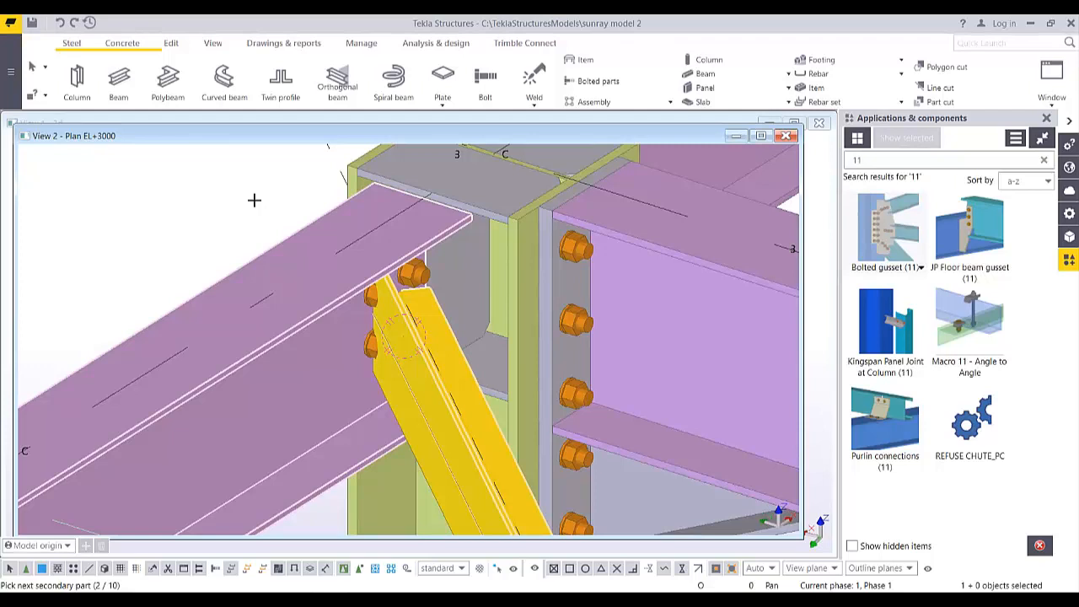
pyautogui.moveTo(263, 196); pyautogui.dragTo(265, 195, button='middle')
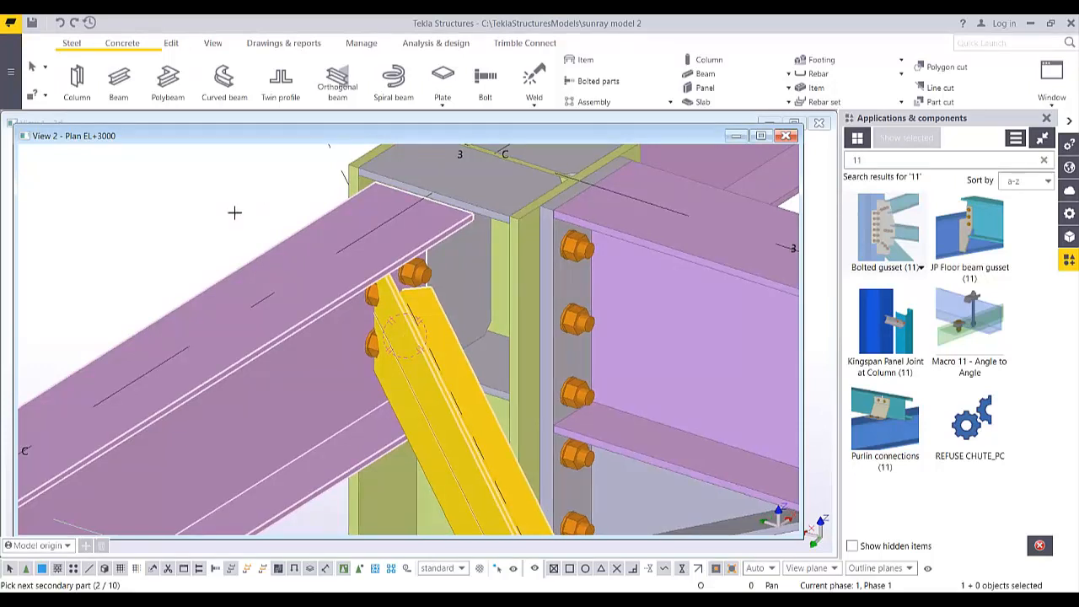
pyautogui.middleClick(241, 203)
pyautogui.rightClick(550, 246)
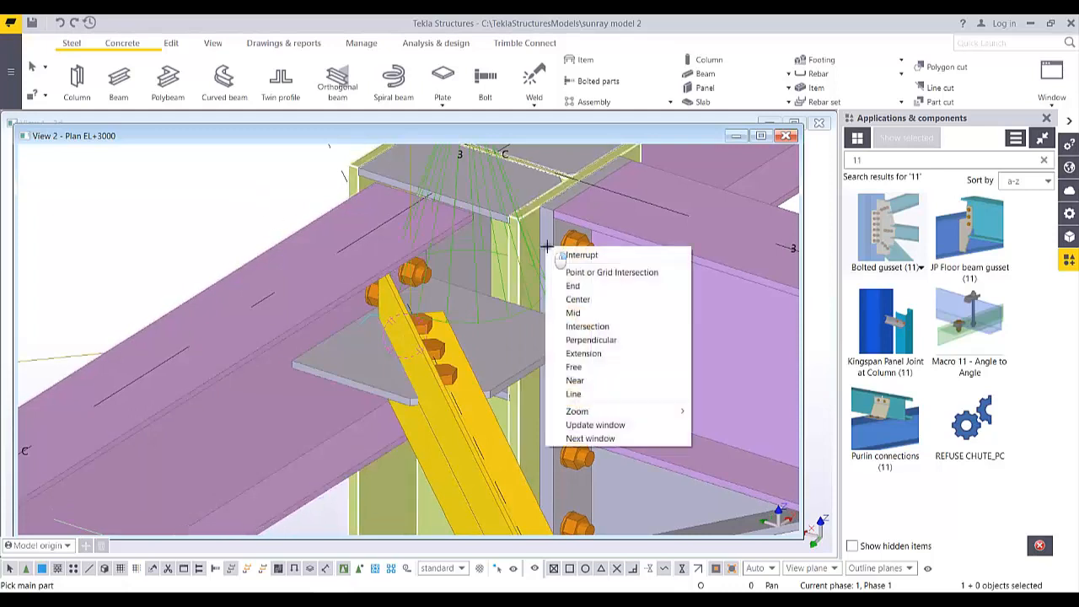
pyautogui.click(590, 259)
# Move the lower angle of the twin brace linearly by -10 mm in dZ to make room for the gusset plate
pyautogui.moveTo(590, 262)
pyautogui.keyDown('ctrl'); pyautogui.mouseDown(button='middle')
pyautogui.moveTo(482, 353)
pyautogui.moveTo(450, 324)
pyautogui.moveTo(494, 298)
pyautogui.moveTo(465, 260)
pyautogui.moveTo(491, 279)
pyautogui.moveTo(472, 295)
pyautogui.moveTo(363, 289)
pyautogui.moveTo(325, 315)
pyautogui.moveTo(356, 319)
pyautogui.moveTo(492, 279)
pyautogui.moveTo(477, 330)
pyautogui.moveTo(531, 299)
pyautogui.moveTo(395, 367)
pyautogui.moveTo(556, 351)
pyautogui.moveTo(556, 313)
pyautogui.moveTo(486, 342)
pyautogui.mouseUp(button='middle'); pyautogui.keyUp('ctrl')
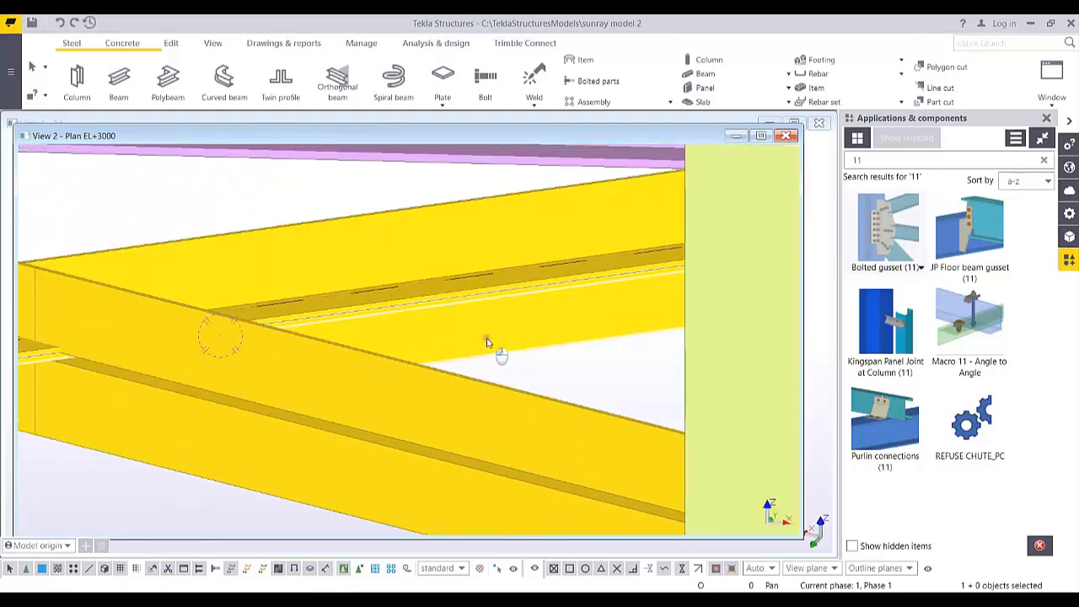
pyautogui.rightClick(486, 342)
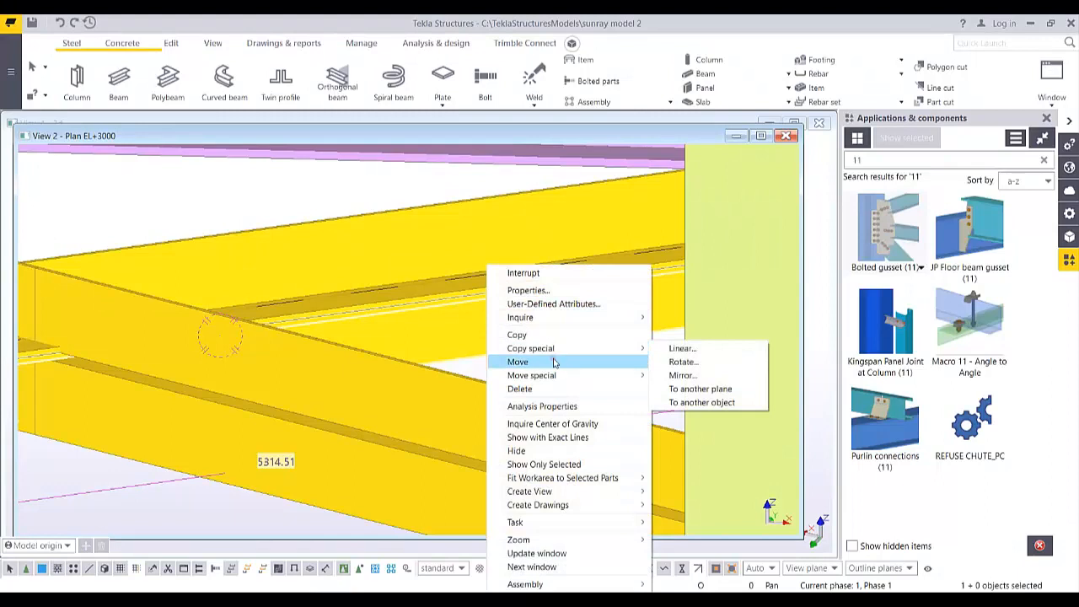
pyautogui.click(665, 376)
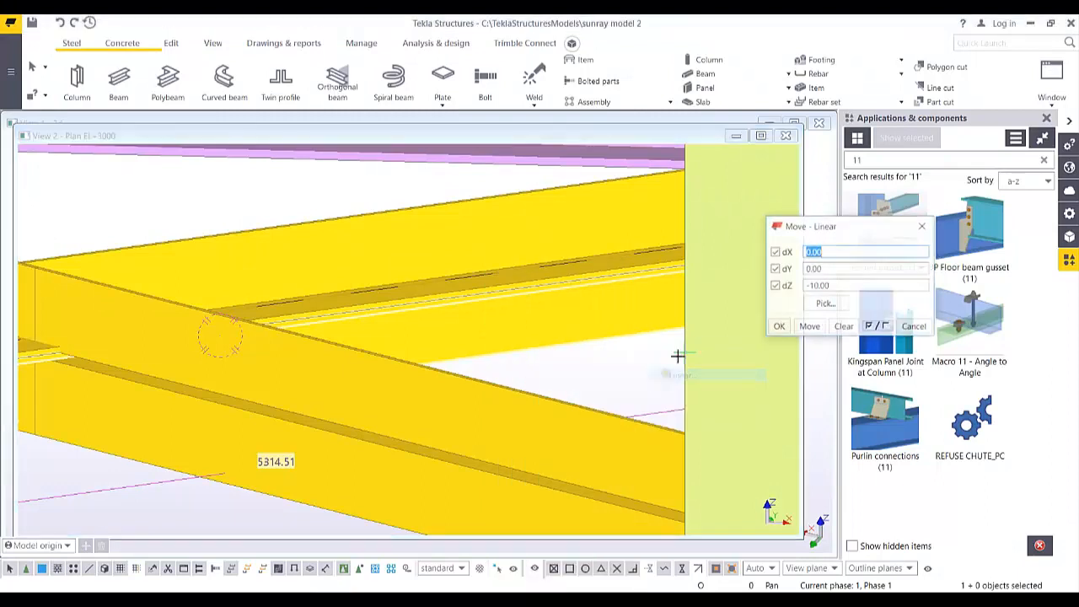
pyautogui.moveTo(607, 308); pyautogui.dragTo(73, 326, button='middle')
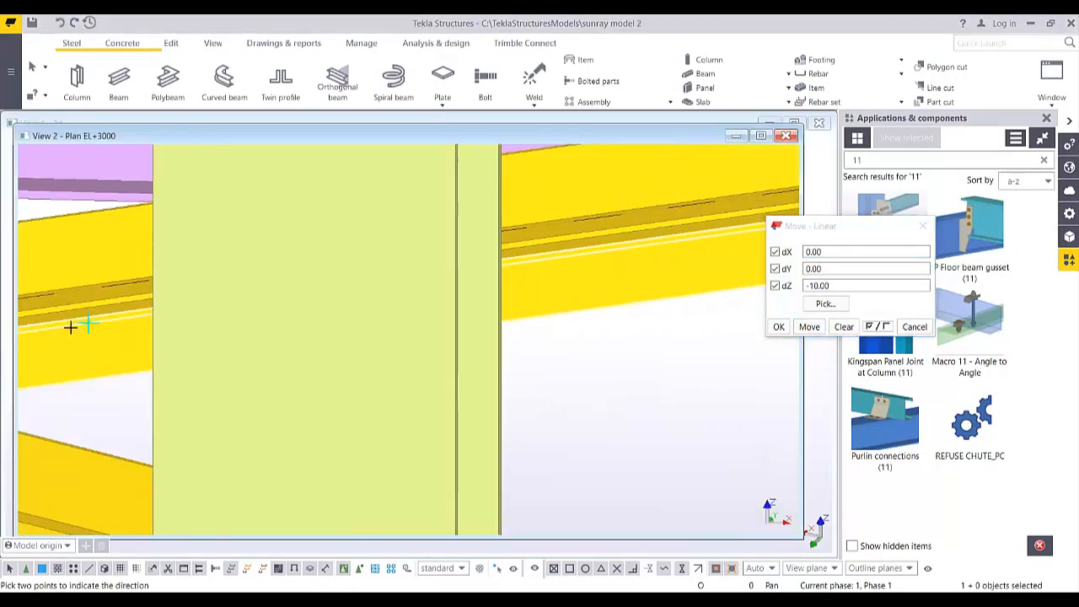
pyautogui.moveTo(360, 314); pyautogui.dragTo(75, 337, button='middle')
pyautogui.moveTo(635, 297); pyautogui.dragTo(65, 393, button='middle')
pyautogui.moveTo(725, 295); pyautogui.dragTo(621, 294, button='middle')
pyautogui.scroll(5, 603, 317)
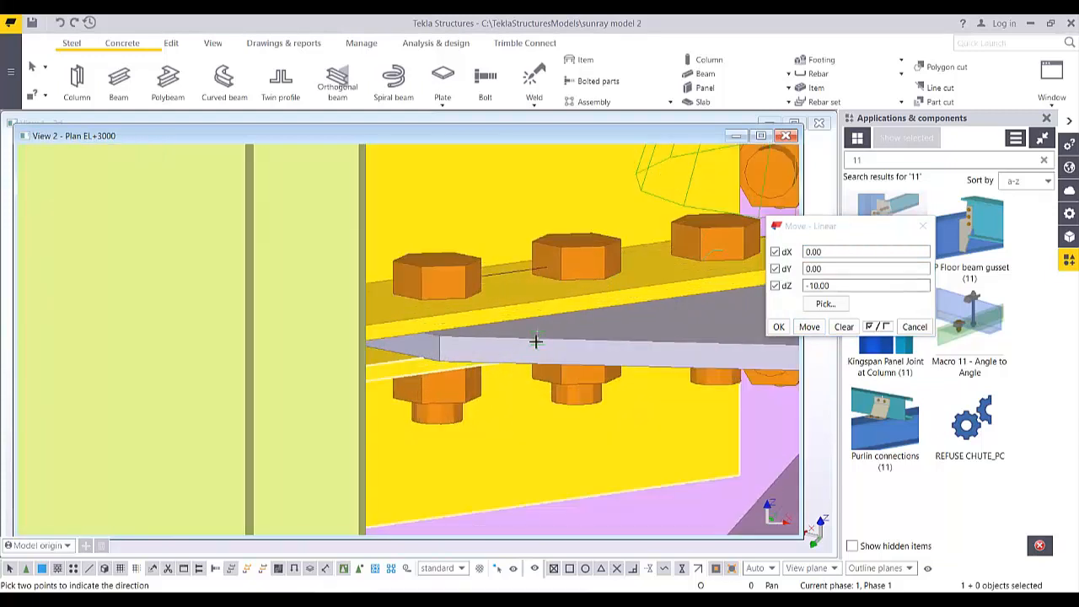
# Open the Bolted gusset (11) settings at grid 3/C and set the gusset edge length to 0 mm
pyautogui.moveTo(483, 342)
pyautogui.keyDown('ctrl'); pyautogui.mouseDown(button='middle')
pyautogui.moveTo(482, 318)
pyautogui.moveTo(598, 217)
pyautogui.mouseUp(button='middle'); pyautogui.keyUp('ctrl')
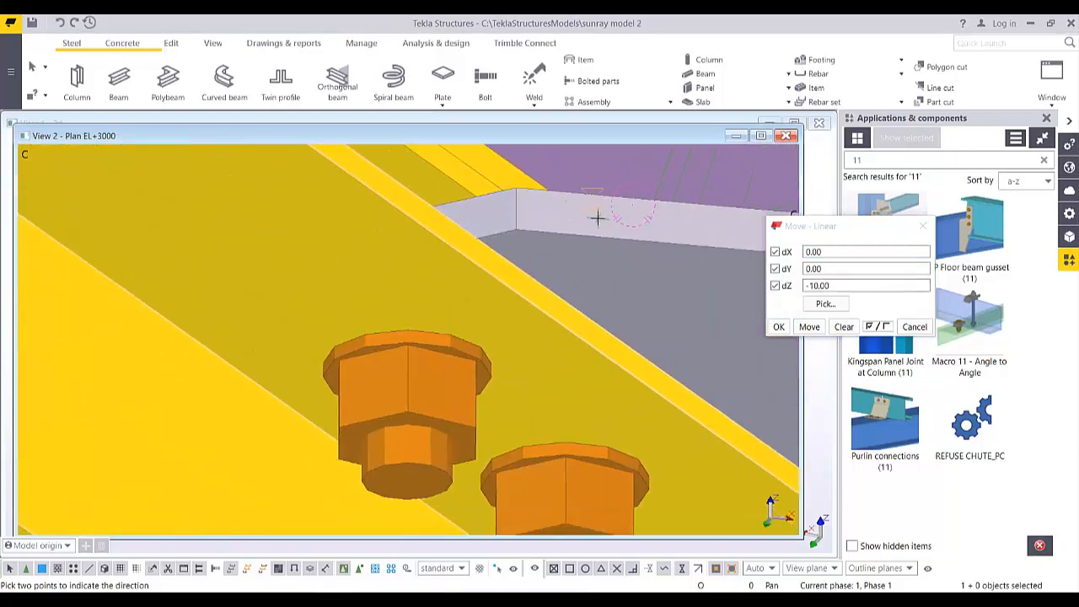
pyautogui.scroll(-2, 575, 305)
pyautogui.keyDown('ctrl'); pyautogui.moveTo(515, 310); pyautogui.dragTo(349, 190, button='middle'); pyautogui.keyUp('ctrl')
pyautogui.scroll(-4, 389, 223)
pyautogui.scroll(-3, 409, 227)
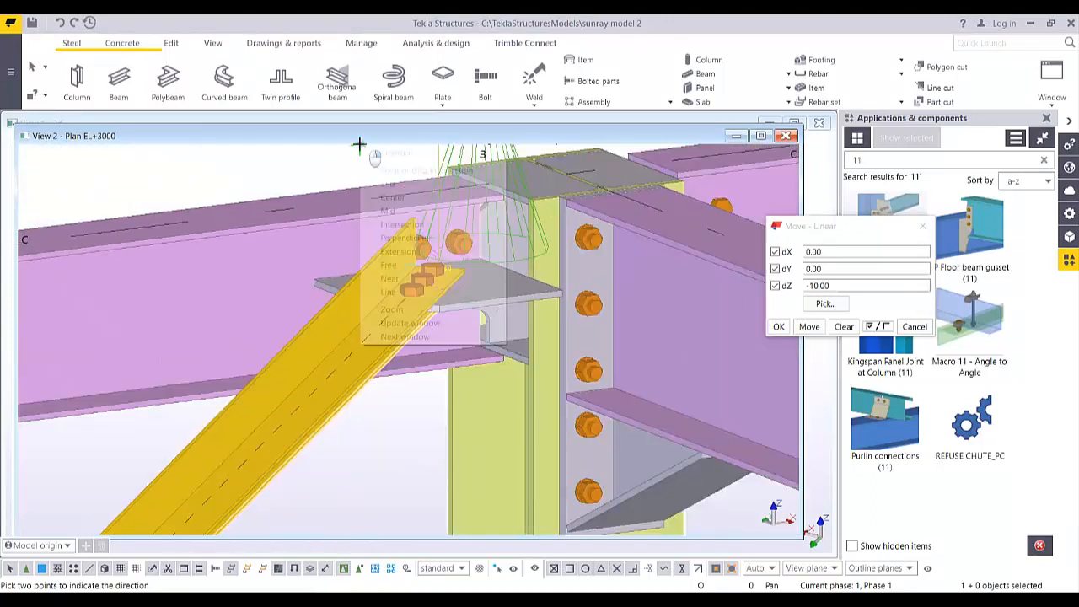
pyautogui.scroll(2, 465, 291)
pyautogui.scroll(1, 464, 291)
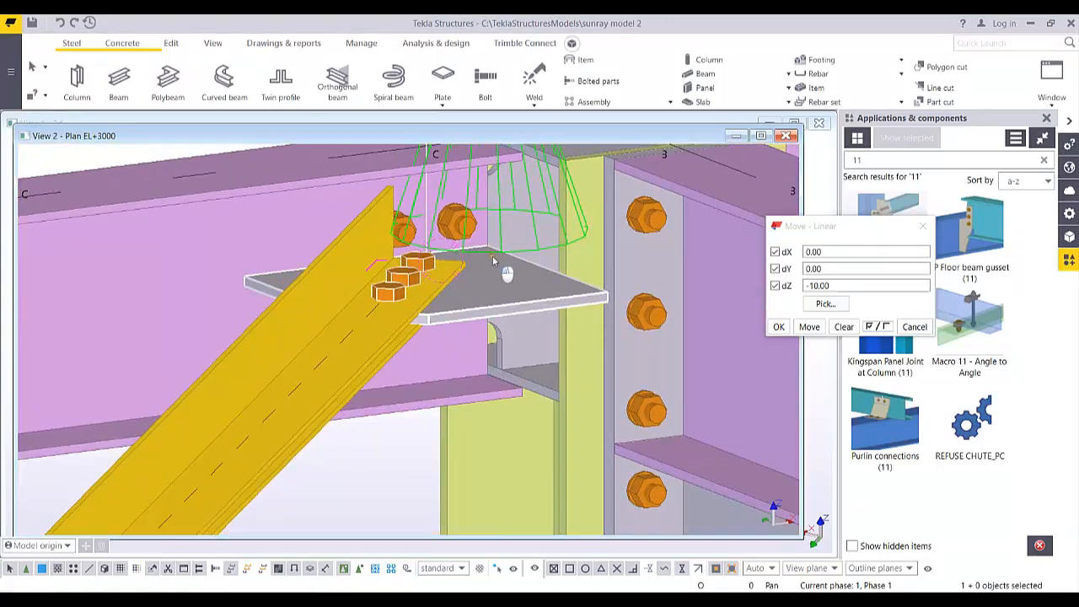
pyautogui.doubleClick(493, 253)
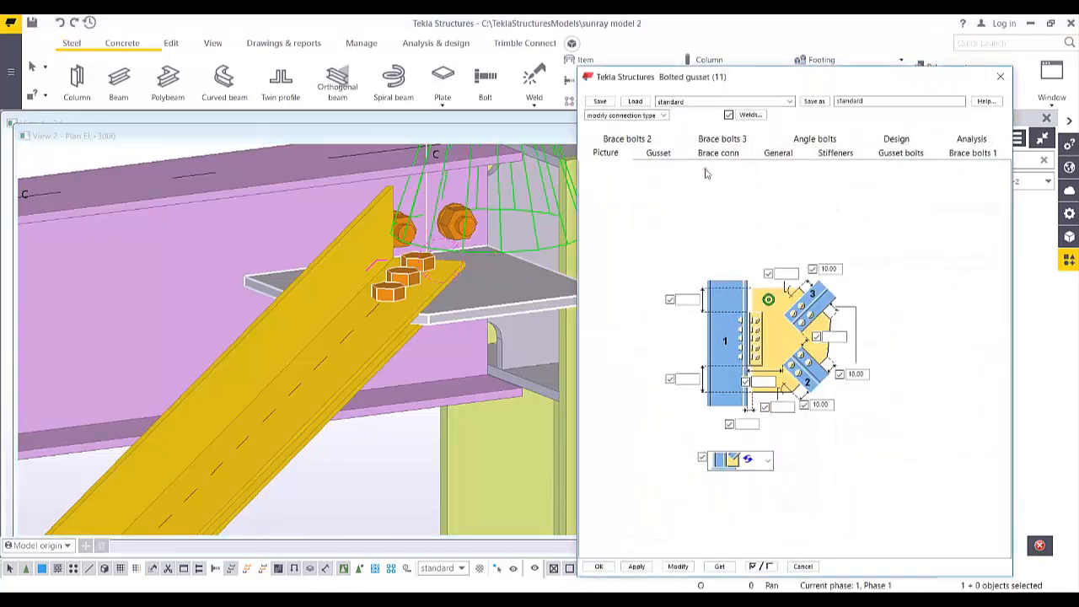
pyautogui.click(665, 159)
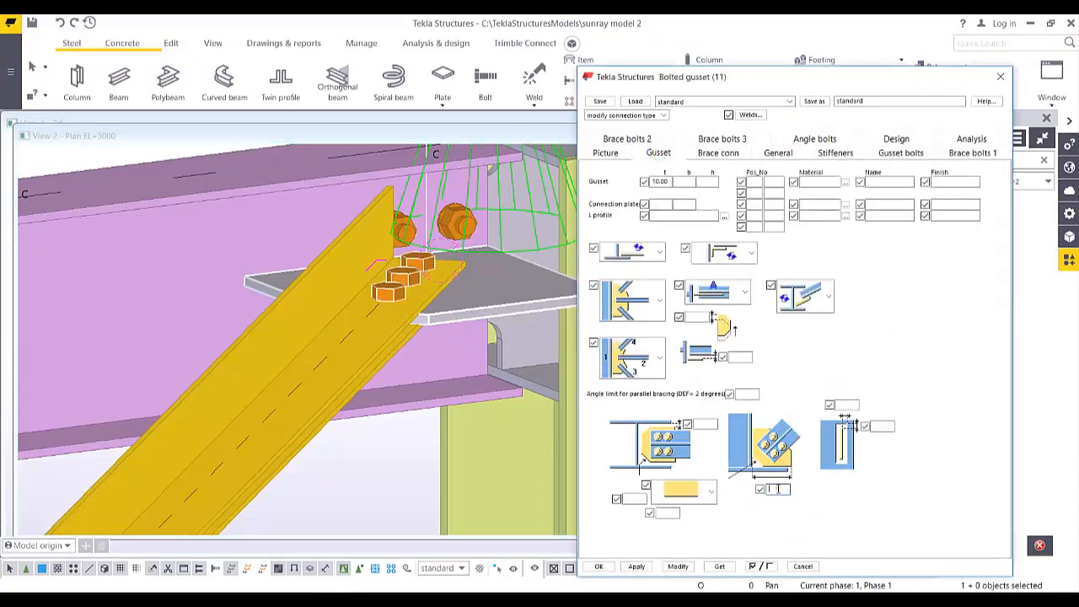
pyautogui.click(678, 566)
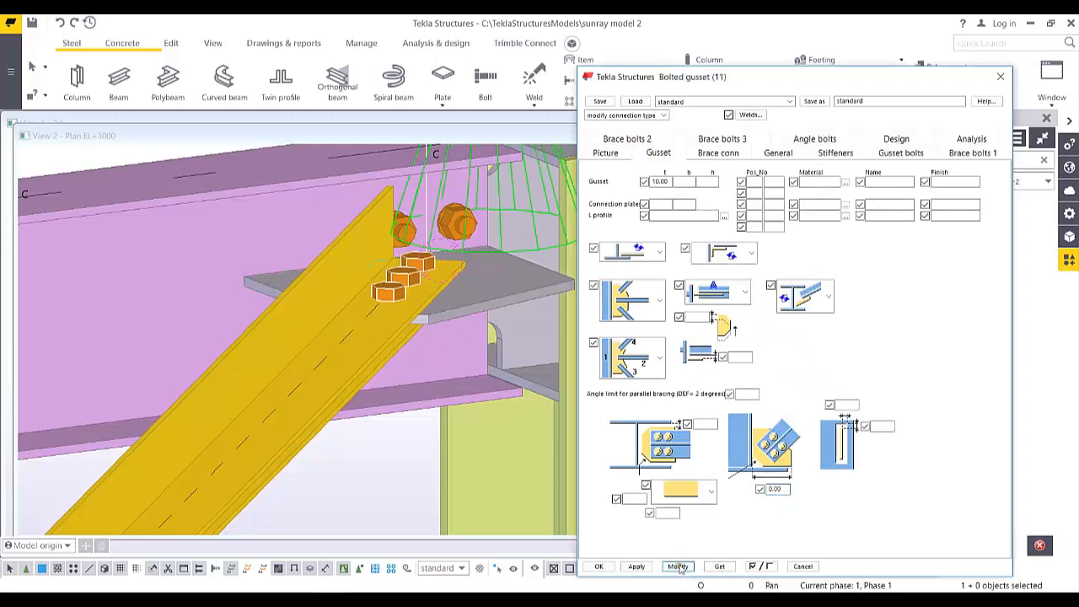
# Try the single-brace gusset shape on the grid 3/C connection
pyautogui.click(653, 304)
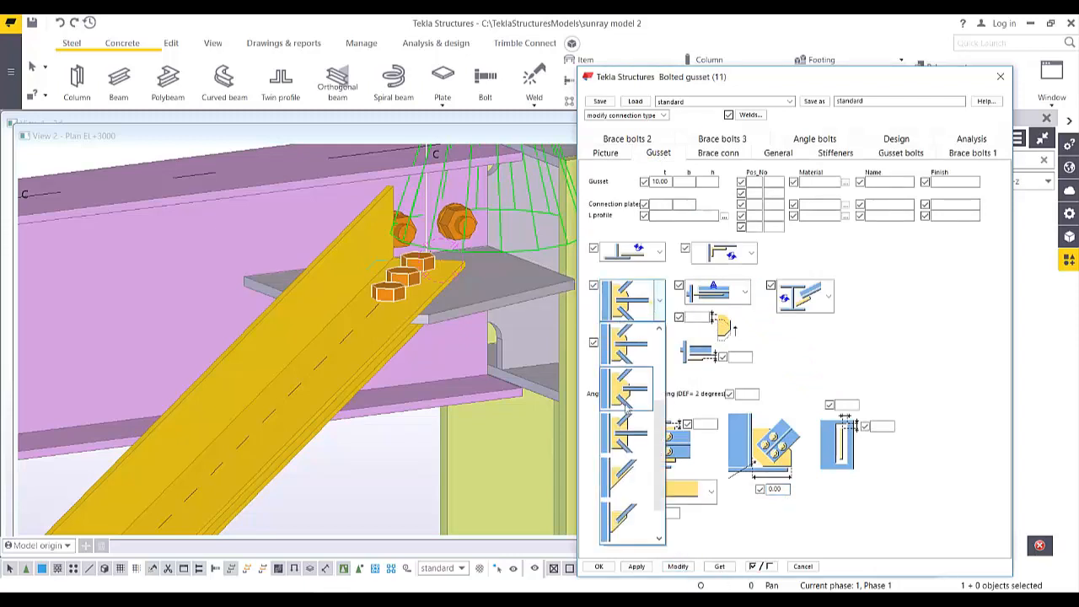
pyautogui.click(629, 509)
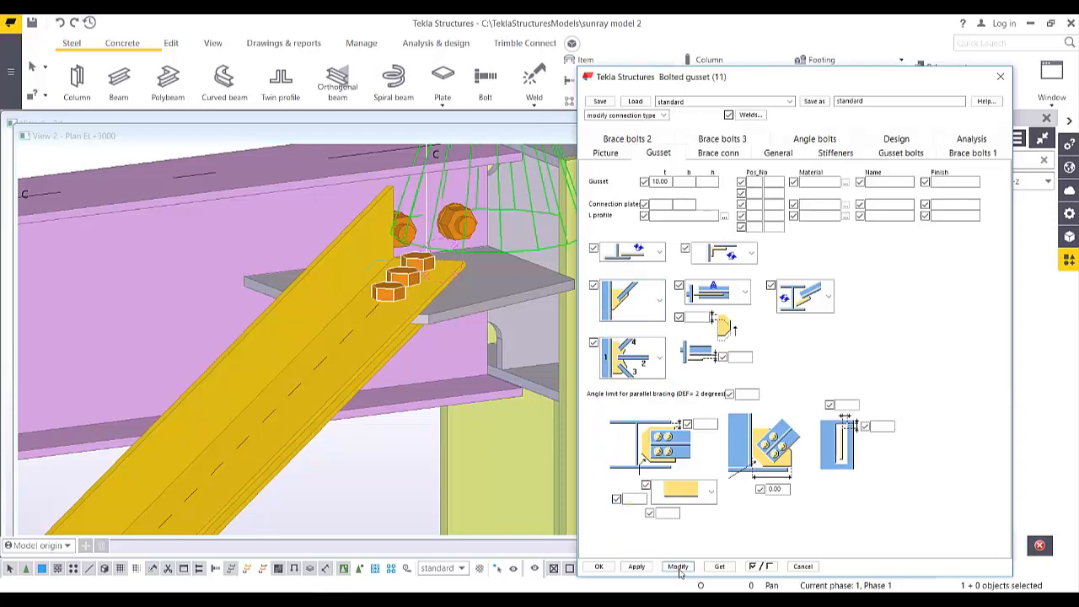
pyautogui.click(678, 566)
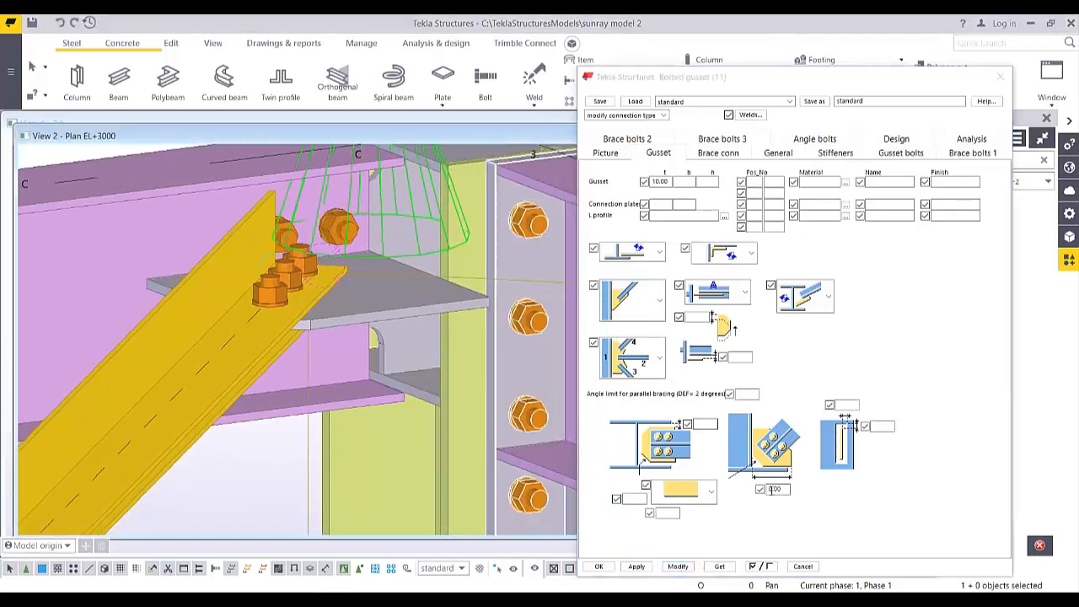
# Change the grid 3/C gusset to the multi-brace shape with cut corners and modify the connection
pyautogui.click(794, 501)
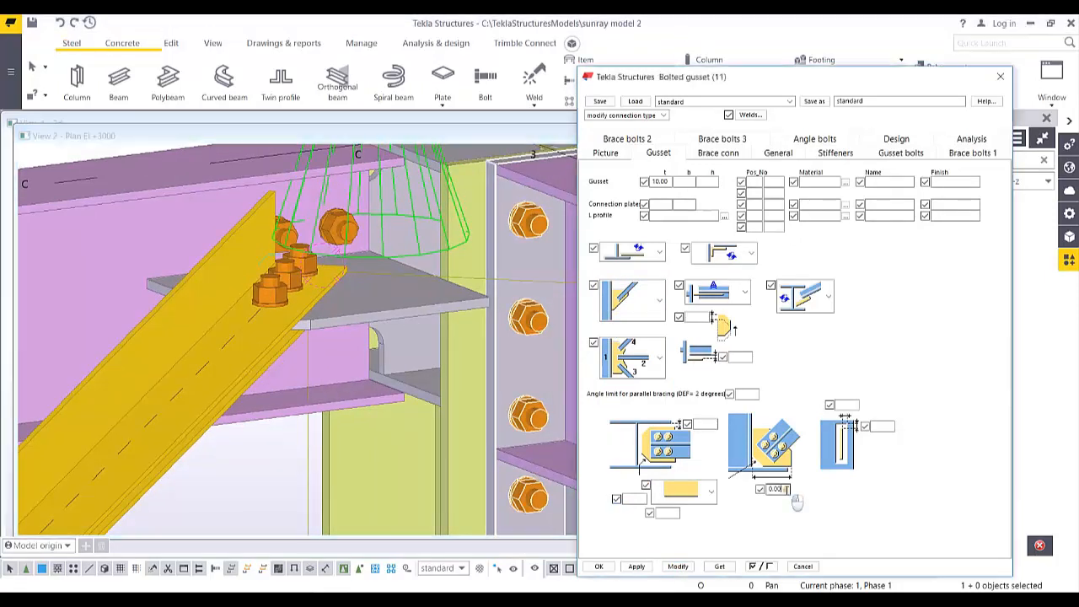
pyautogui.click(656, 309)
pyautogui.scroll(3, 639, 399)
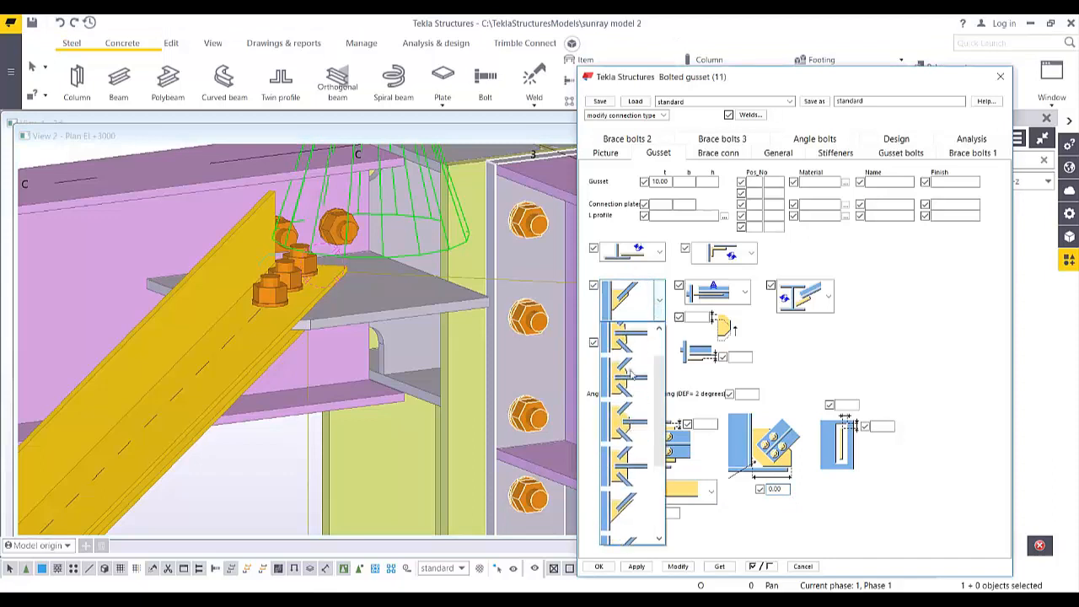
pyautogui.click(639, 400)
pyautogui.click(681, 569)
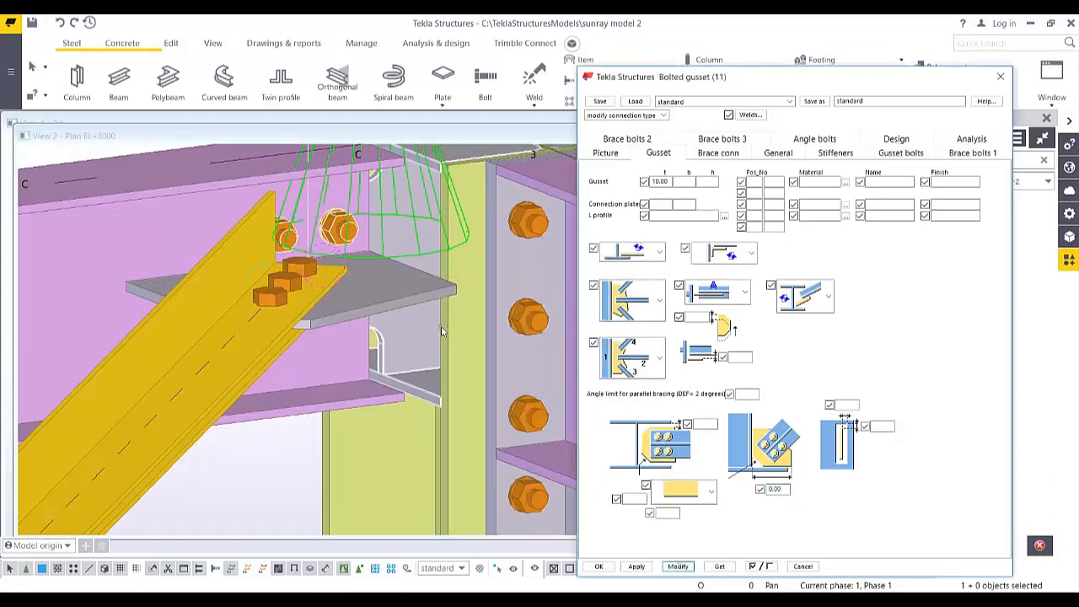
# Set the gusset edge length of the grid 3/C connection to 10 mm
pyautogui.keyDown('ctrl'); pyautogui.moveTo(412, 275); pyautogui.dragTo(401, 335, button='middle'); pyautogui.keyUp('ctrl')
pyautogui.doubleClick(773, 489)
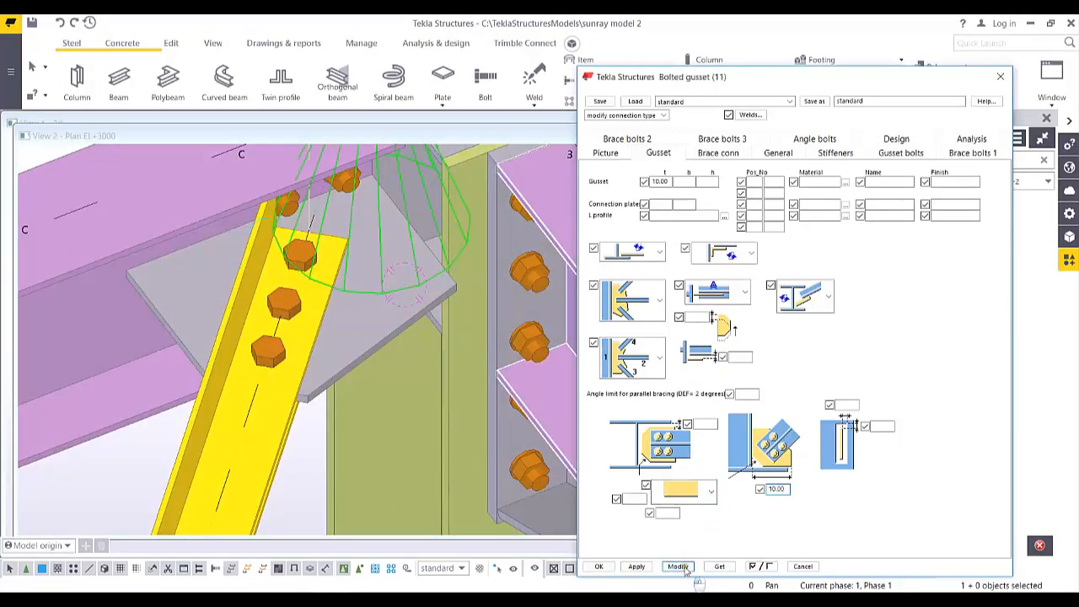
pyautogui.click(679, 567)
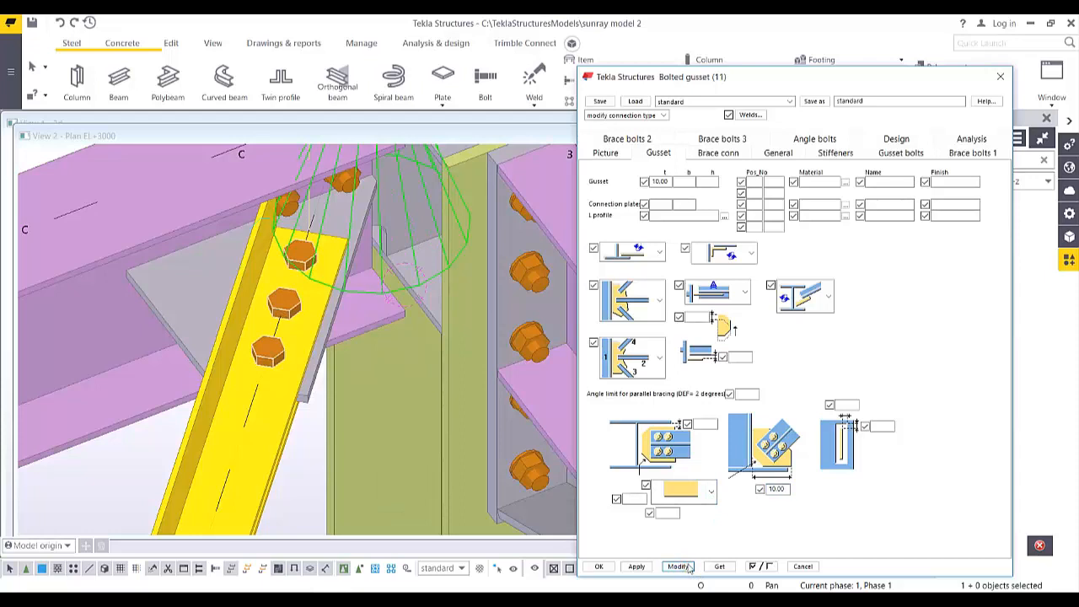
# Set the brace's clearance from the main part to 50 mm in the grid 3/C gusset connection
pyautogui.scroll(3, 337, 250)
pyautogui.keyDown('ctrl'); pyautogui.moveTo(337, 250); pyautogui.dragTo(280, 200, button='middle'); pyautogui.keyUp('ctrl')
pyautogui.scroll(3, 218, 237)
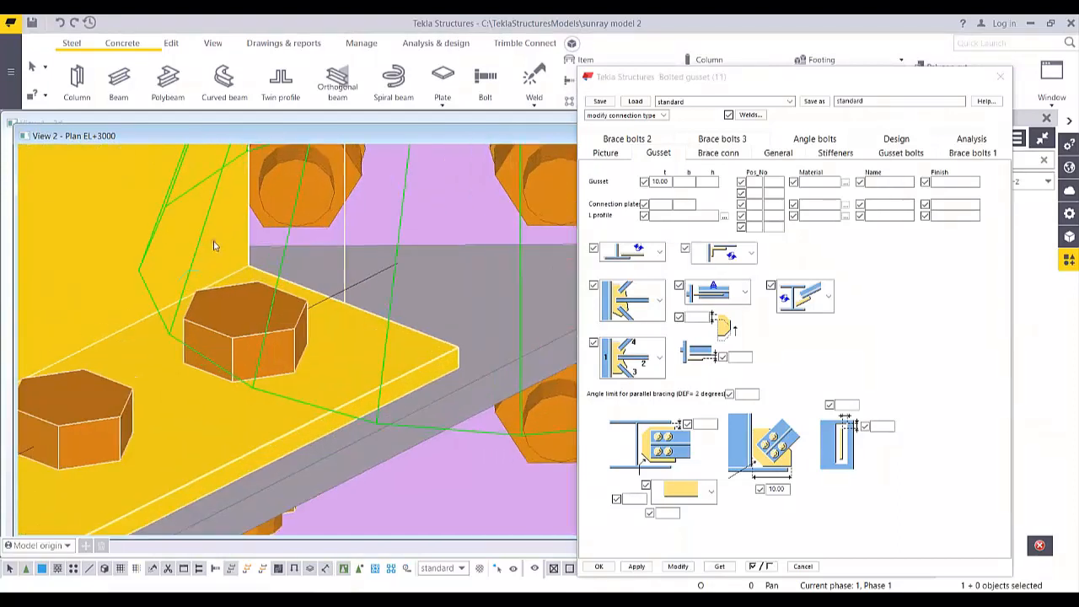
pyautogui.keyDown('ctrl'); pyautogui.moveTo(194, 260); pyautogui.dragTo(598, 318, button='middle'); pyautogui.keyUp('ctrl')
pyautogui.keyDown('ctrl'); pyautogui.moveTo(447, 289); pyautogui.dragTo(200, 306, button='middle'); pyautogui.keyUp('ctrl')
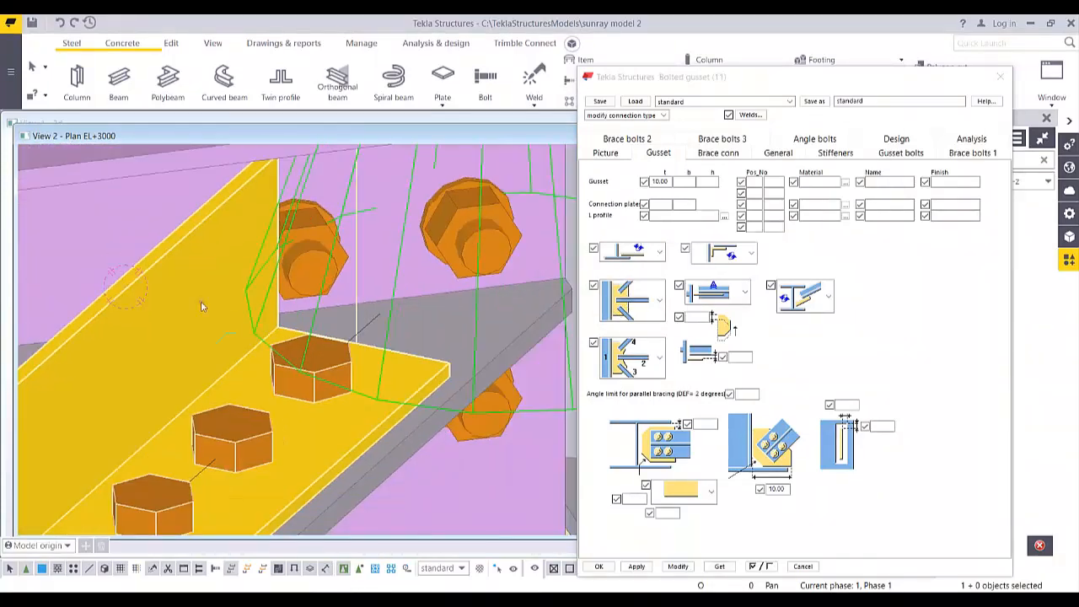
pyautogui.click(606, 152)
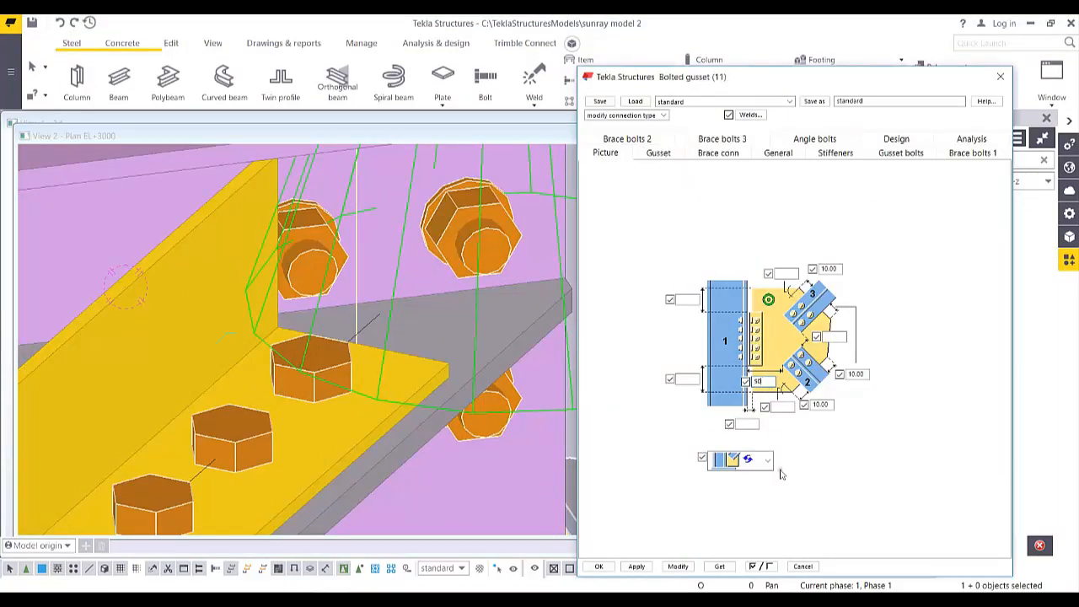
pyautogui.click(679, 566)
pyautogui.scroll(-5, 325, 309)
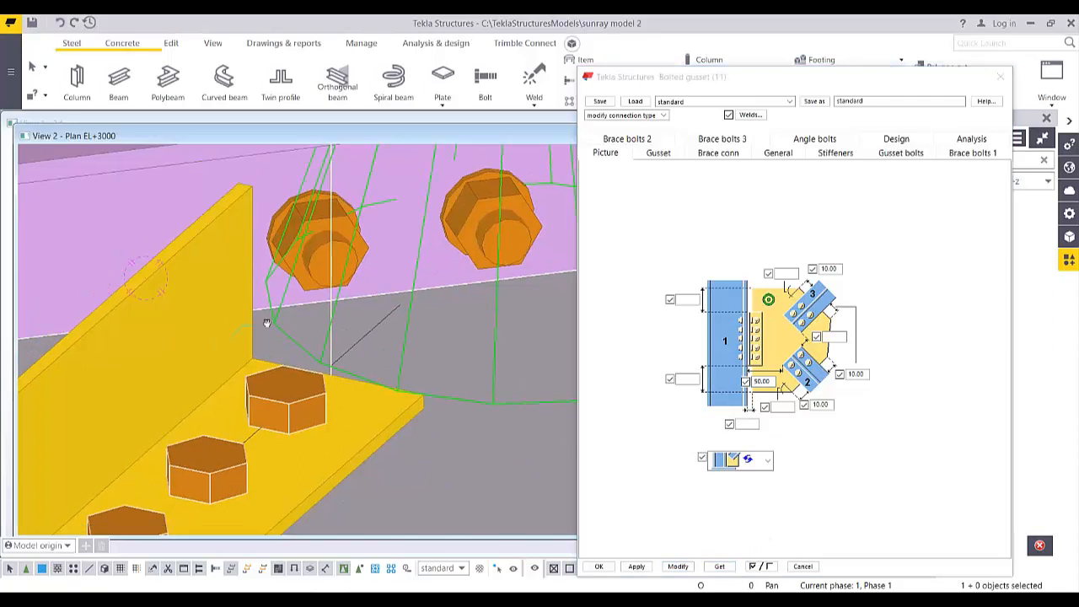
# Set the gusset edge length to 50 mm and reselect the cut-corner gusset shape for the grid 3/C connection
pyautogui.keyDown('ctrl'); pyautogui.moveTo(325, 309); pyautogui.dragTo(340, 311, button='middle'); pyautogui.keyUp('ctrl')
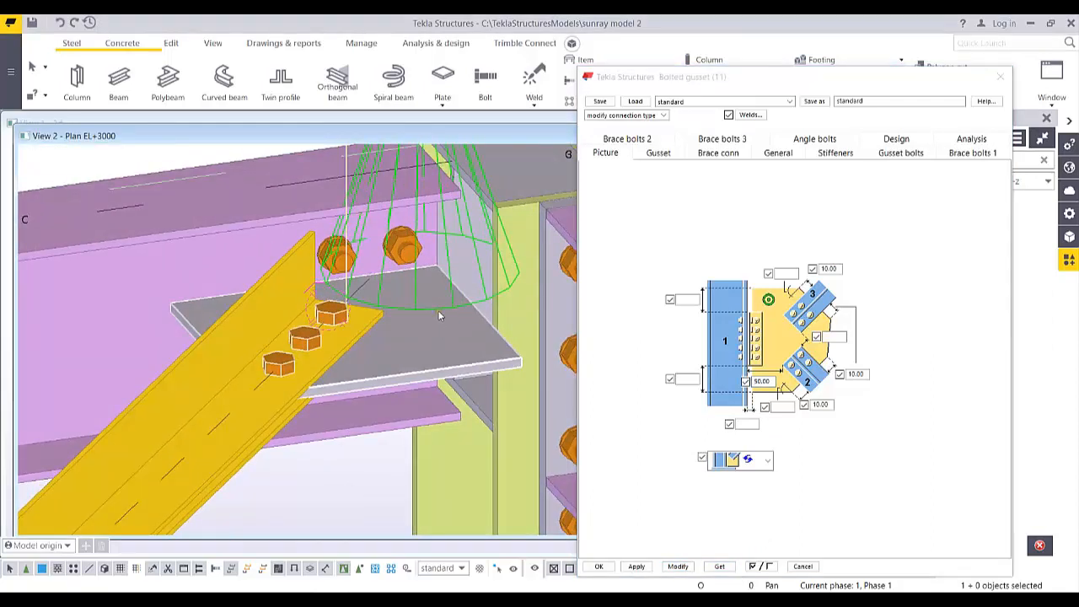
pyautogui.click(660, 154)
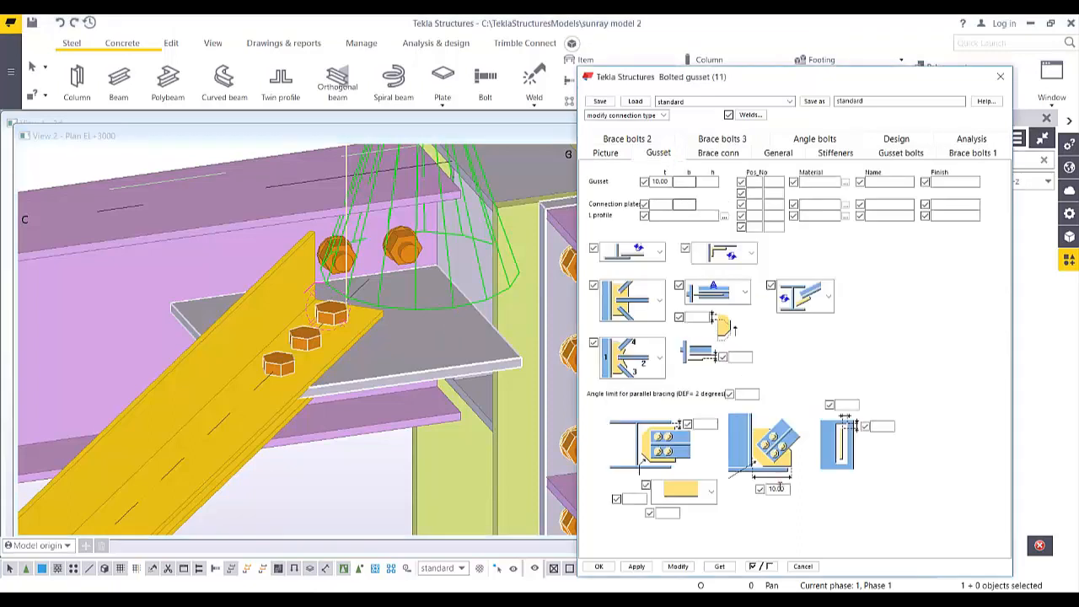
pyautogui.click(679, 567)
pyautogui.click(636, 306)
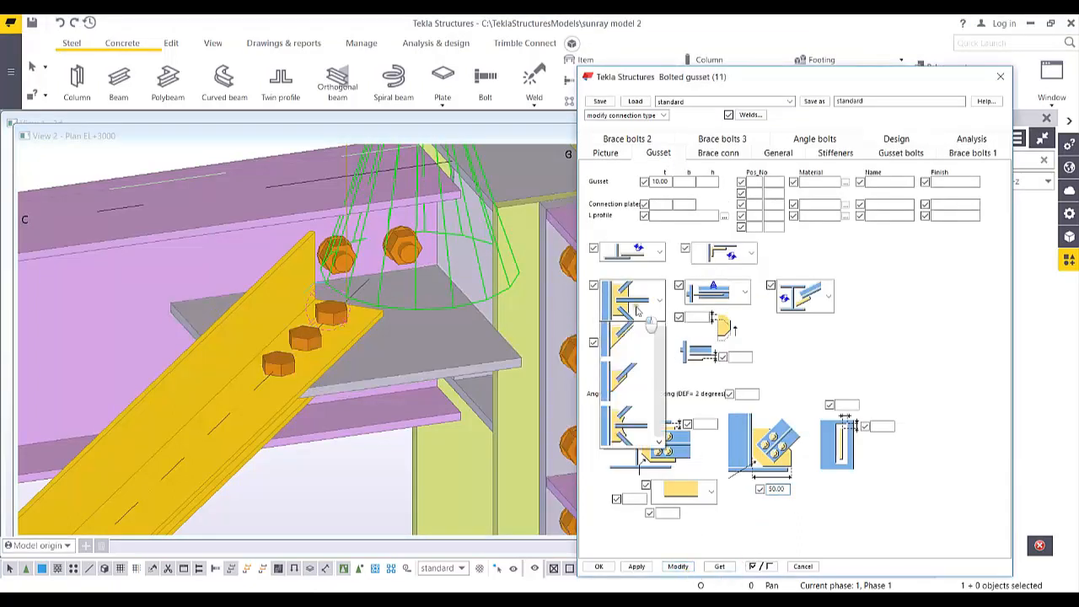
pyautogui.scroll(3, 633, 368)
pyautogui.click(627, 394)
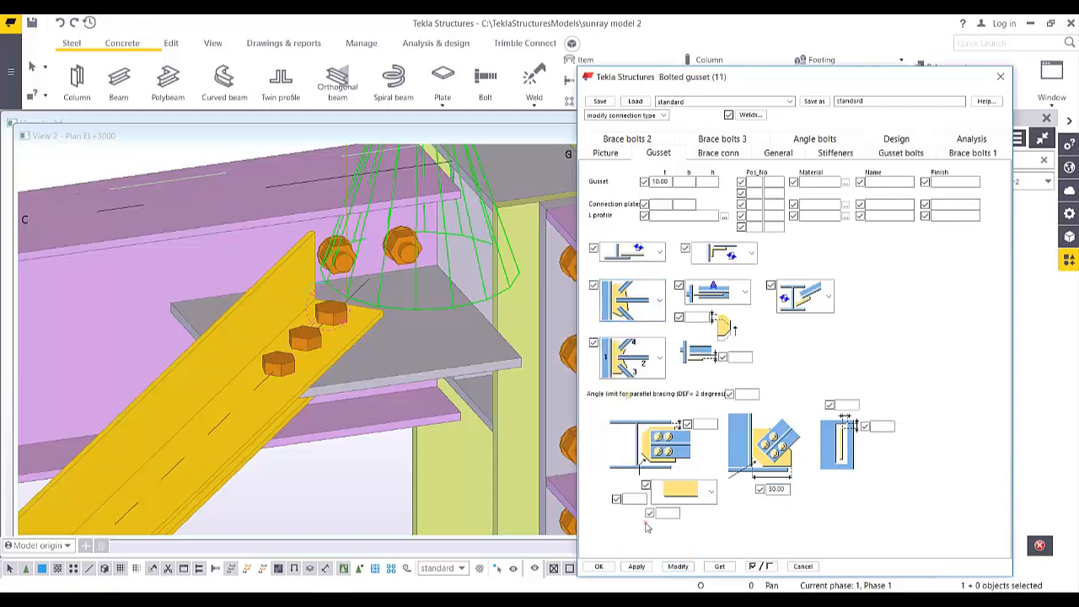
pyautogui.click(675, 571)
# Check the reshaped gusset at grid 3/C, then apply and close the Bolted gusset (11) settings
pyautogui.scroll(-2, 433, 337)
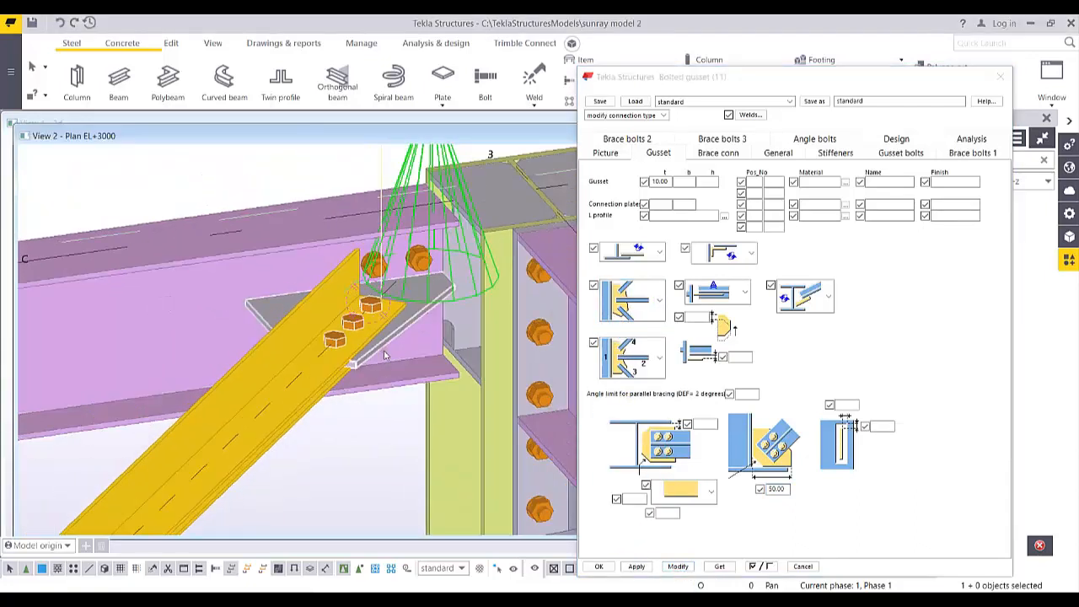
pyautogui.scroll(2, 385, 355)
pyautogui.moveTo(385, 355)
pyautogui.keyDown('ctrl'); pyautogui.mouseDown(button='middle')
pyautogui.moveTo(344, 351)
pyautogui.moveTo(329, 317)
pyautogui.moveTo(308, 324)
pyautogui.moveTo(379, 367)
pyautogui.mouseUp(button='middle'); pyautogui.keyUp('ctrl')
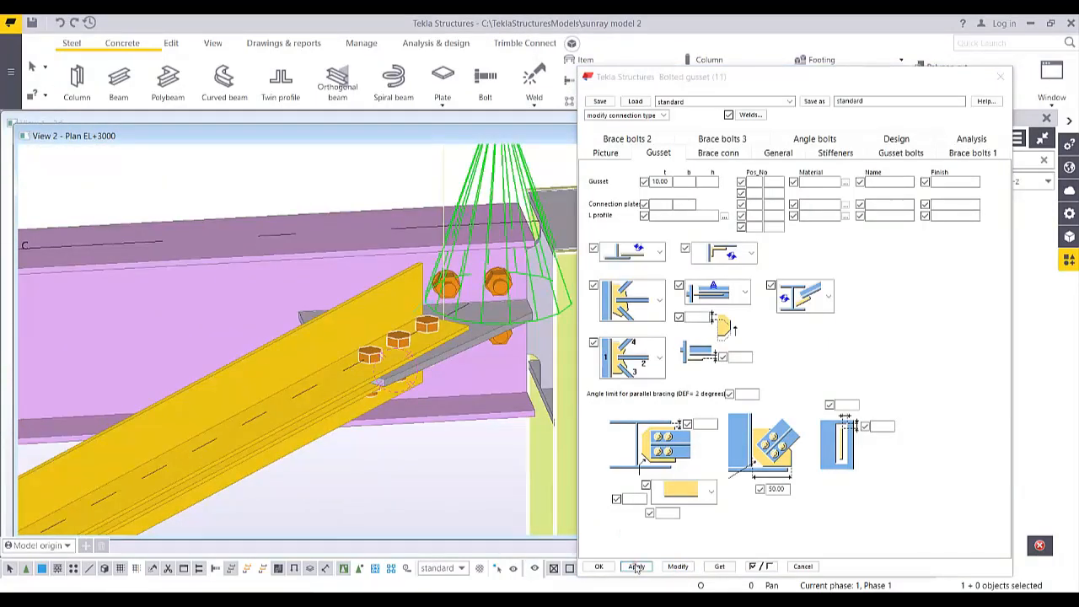
pyautogui.click(636, 567)
pyautogui.click(600, 566)
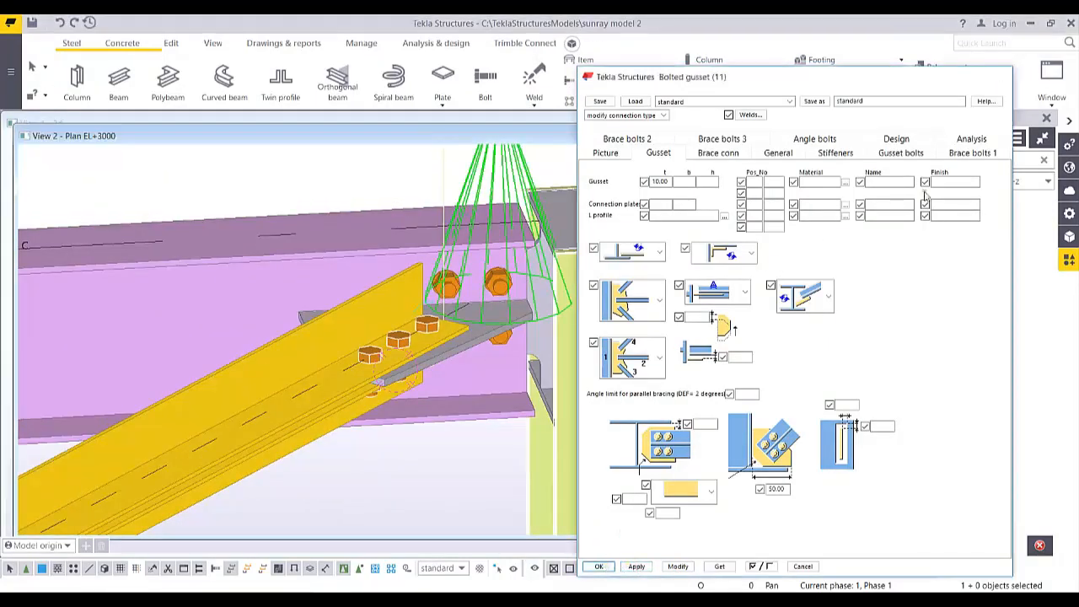
# Place a Bolted gusset (11) between the grid C beam and the twin brace end at grid 2/C
pyautogui.moveTo(872, 229); pyautogui.dragTo(883, 291)
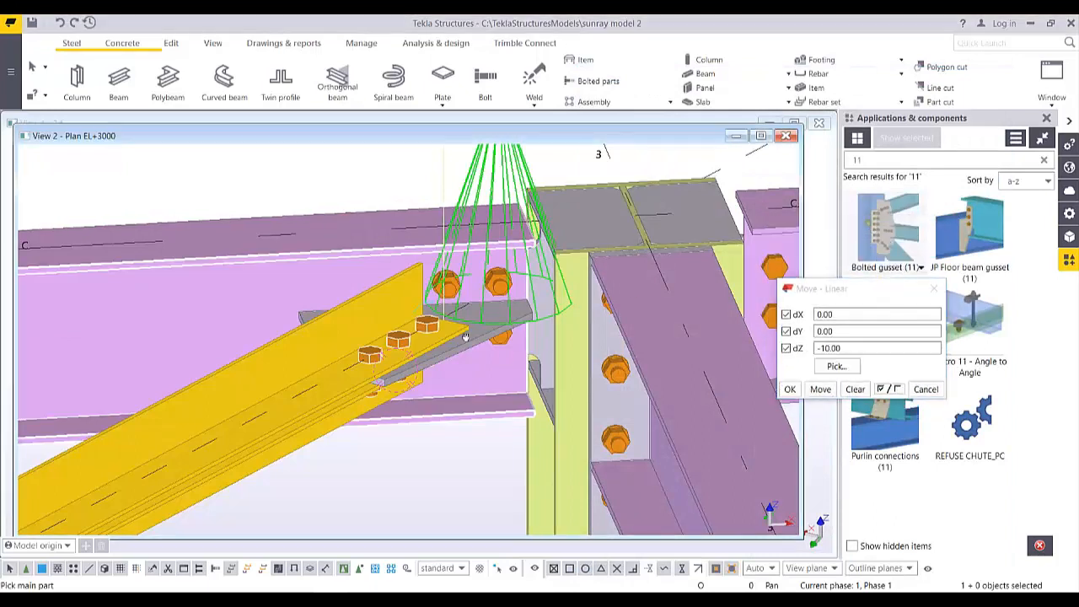
pyautogui.scroll(-5, 506, 320)
pyautogui.moveTo(211, 392); pyautogui.dragTo(494, 349, button='middle')
pyautogui.scroll(2, 399, 322)
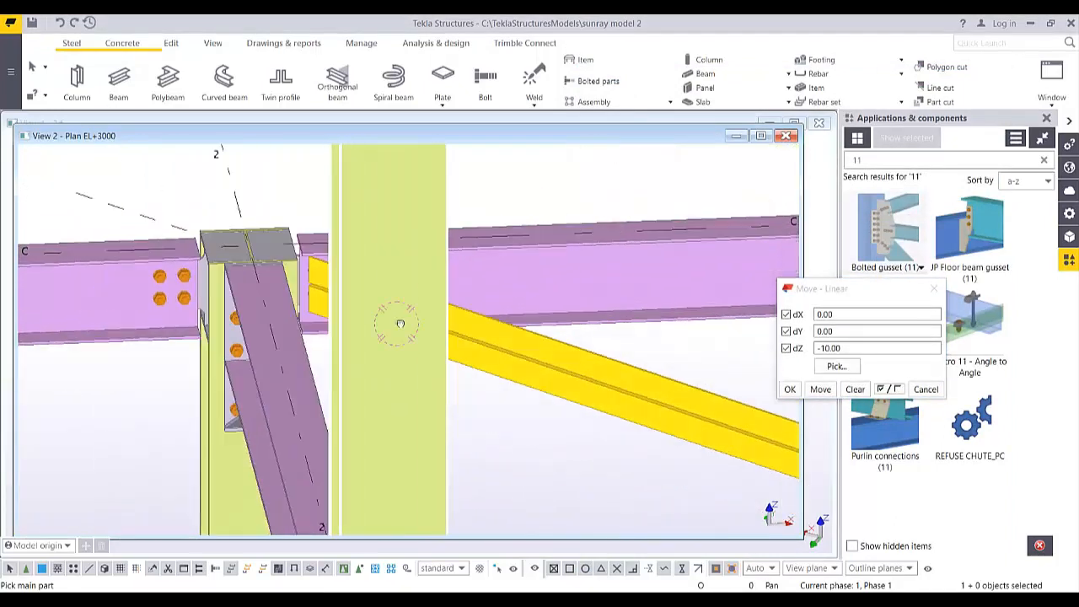
pyautogui.keyDown('ctrl'); pyautogui.moveTo(400, 323); pyautogui.dragTo(432, 319, button='middle'); pyautogui.keyUp('ctrl')
pyautogui.scroll(2, 431, 319)
pyautogui.click(429, 303)
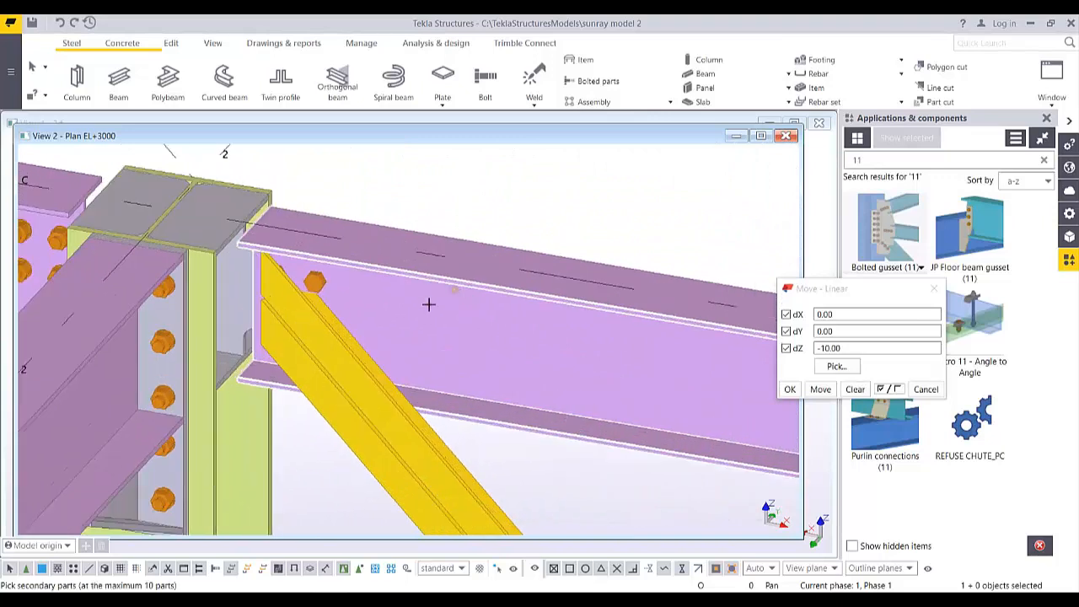
pyautogui.click(370, 380)
pyautogui.middleClick(404, 349)
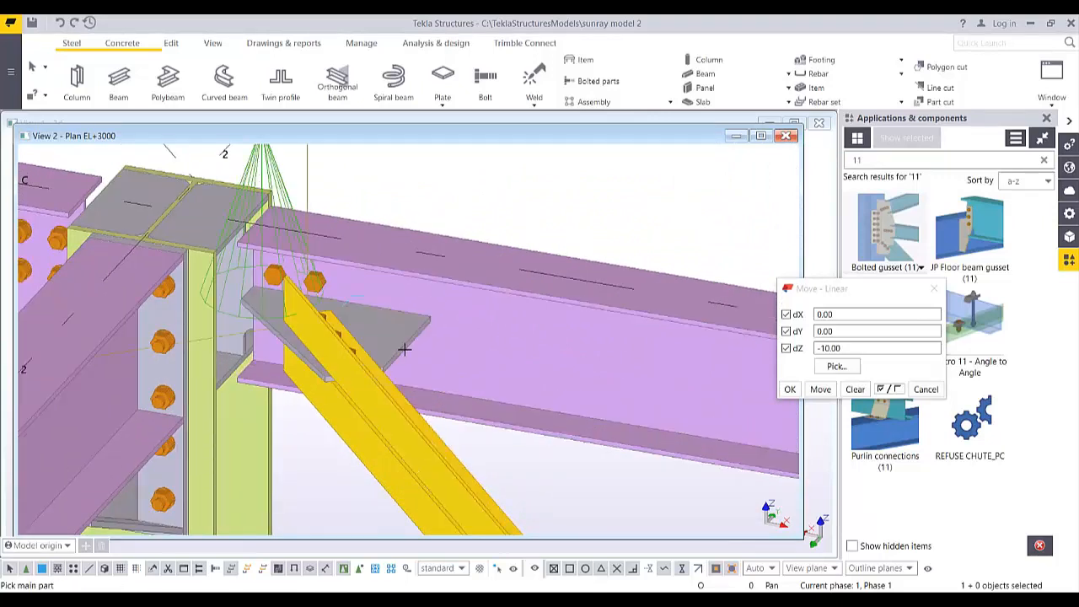
# Place a Bolted gusset (11) between the grid B beam and the twin brace end at grid 2/B
pyautogui.scroll(-1, 399, 363)
pyautogui.moveTo(392, 380)
pyautogui.keyDown('ctrl'); pyautogui.mouseDown(button='middle')
pyautogui.moveTo(400, 361)
pyautogui.moveTo(364, 434)
pyautogui.moveTo(382, 298)
pyautogui.moveTo(528, 424)
pyautogui.moveTo(489, 352)
pyautogui.moveTo(344, 491)
pyautogui.moveTo(305, 512)
pyautogui.mouseUp(button='middle'); pyautogui.keyUp('ctrl')
pyautogui.click(309, 461)
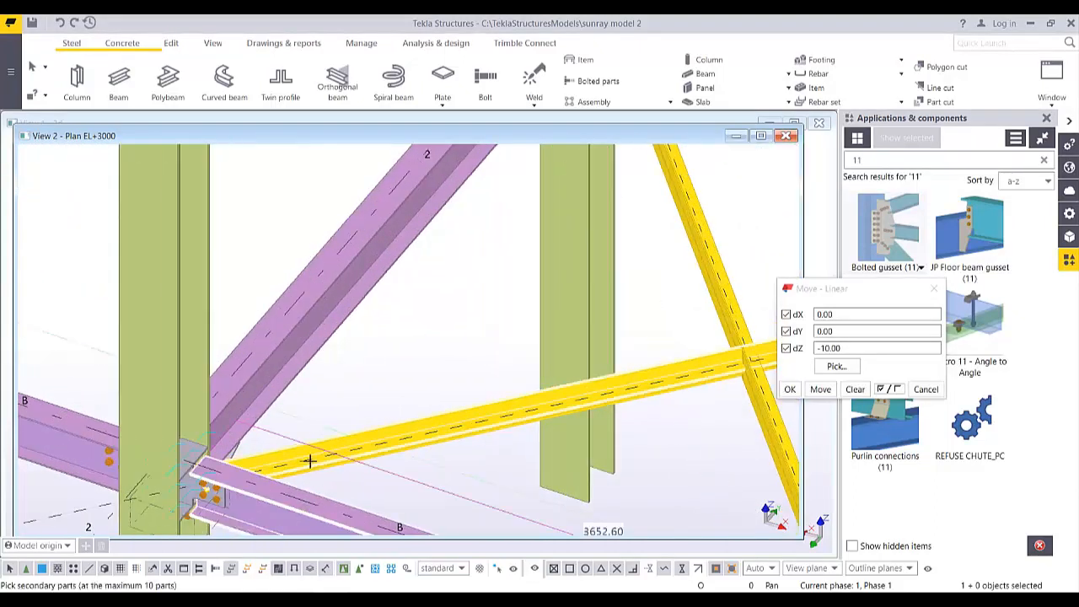
pyautogui.click(308, 460)
pyautogui.keyDown('ctrl'); pyautogui.moveTo(301, 452); pyautogui.dragTo(171, 407, button='middle'); pyautogui.keyUp('ctrl')
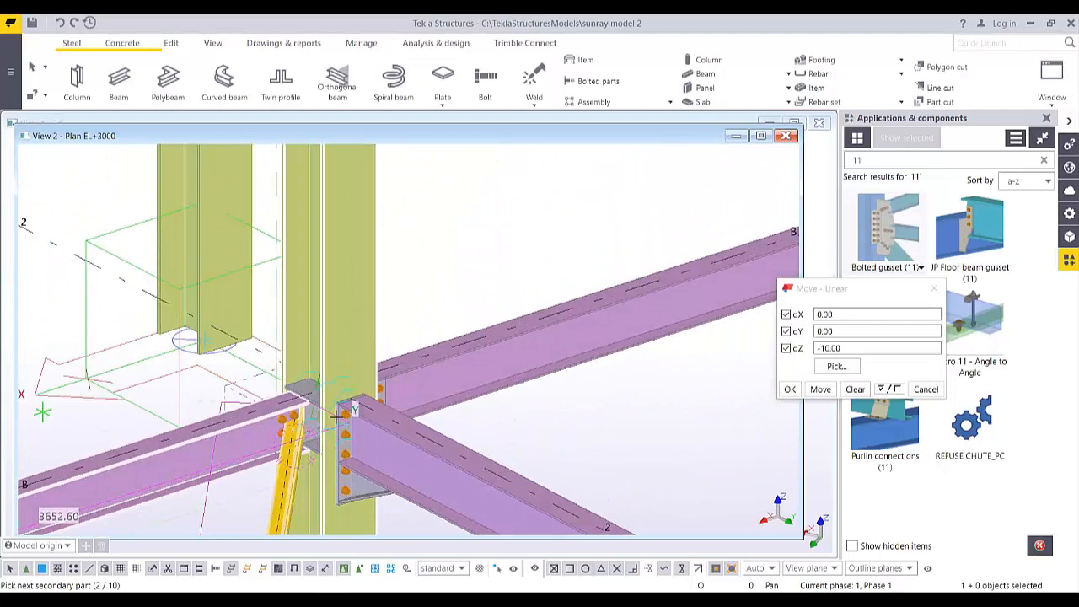
pyautogui.middleClick(337, 413)
pyautogui.scroll(8, 328, 417)
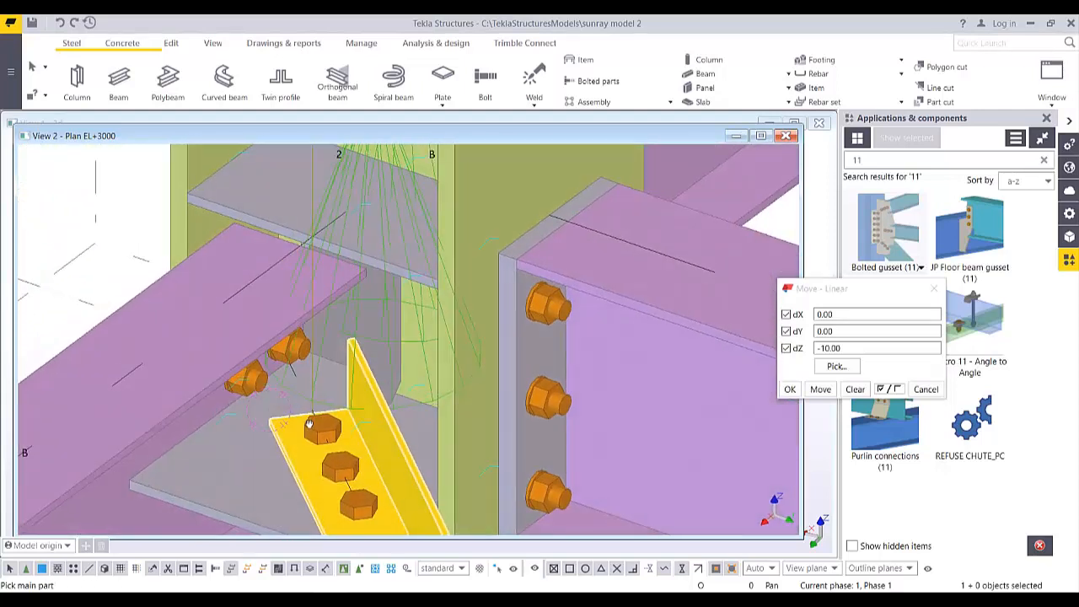
# Place a Bolted gusset (11) between the grid B beam and the twin brace end at grid 3/B
pyautogui.scroll(-10, 309, 424)
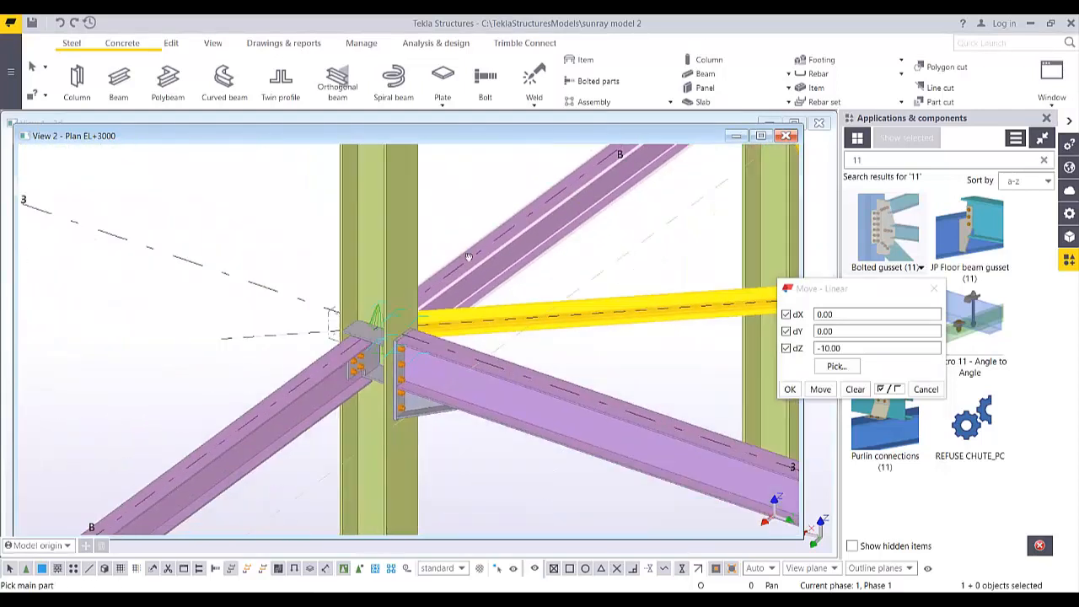
pyautogui.scroll(5, 455, 240)
pyautogui.click(491, 228)
pyautogui.click(548, 308)
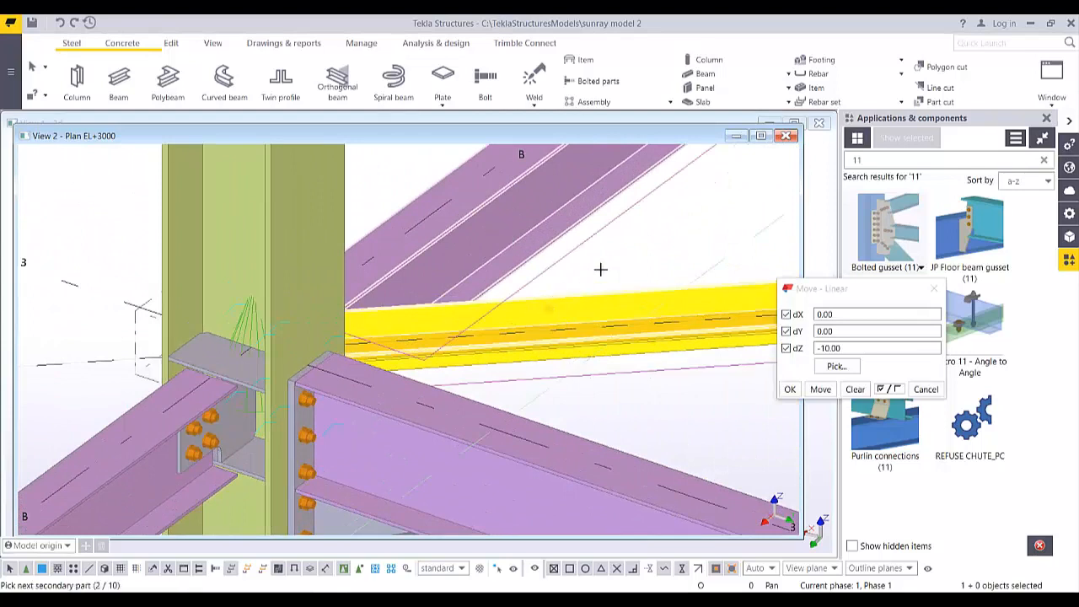
pyautogui.middleClick(527, 272)
# Place a Bolted gusset (11) at the brace crossing, with the continuous brace as main part and the two split braces as secondaries
pyautogui.keyDown('ctrl'); pyautogui.moveTo(527, 273); pyautogui.dragTo(351, 354, button='middle'); pyautogui.keyUp('ctrl')
pyautogui.scroll(-3, 421, 275)
pyautogui.scroll(-2, 351, 353)
pyautogui.moveTo(431, 398); pyautogui.dragTo(514, 110, button='middle')
pyautogui.scroll(3, 388, 320)
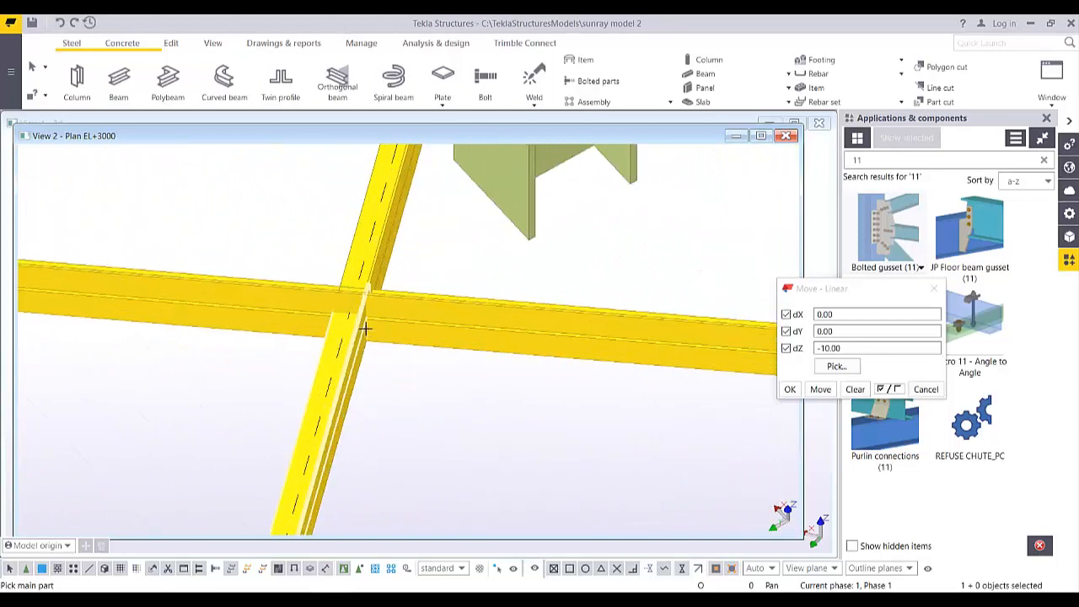
pyautogui.moveTo(362, 337)
pyautogui.keyDown('ctrl'); pyautogui.mouseDown(button='middle')
pyautogui.moveTo(545, 362)
pyautogui.moveTo(340, 300)
pyautogui.moveTo(330, 283)
pyautogui.mouseUp(button='middle'); pyautogui.keyUp('ctrl')
pyautogui.click(328, 282)
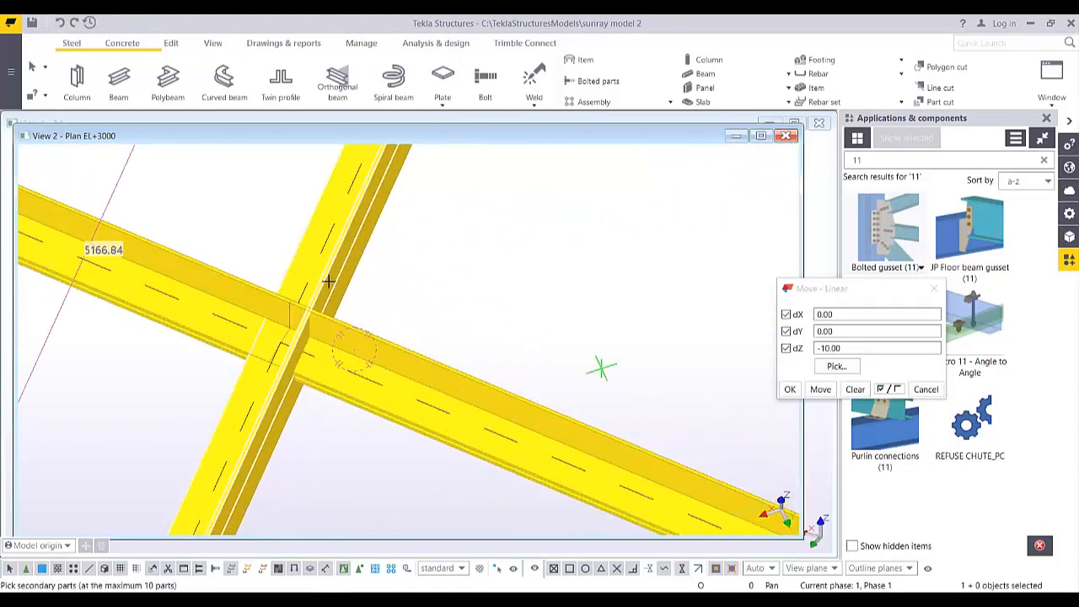
pyautogui.click(253, 287)
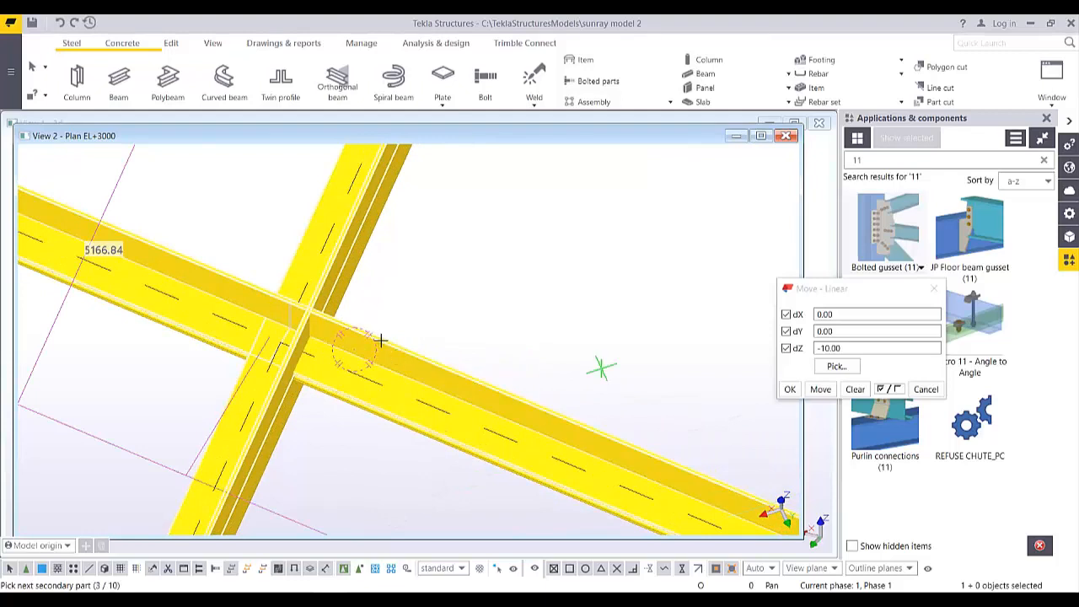
pyautogui.middleClick(471, 296)
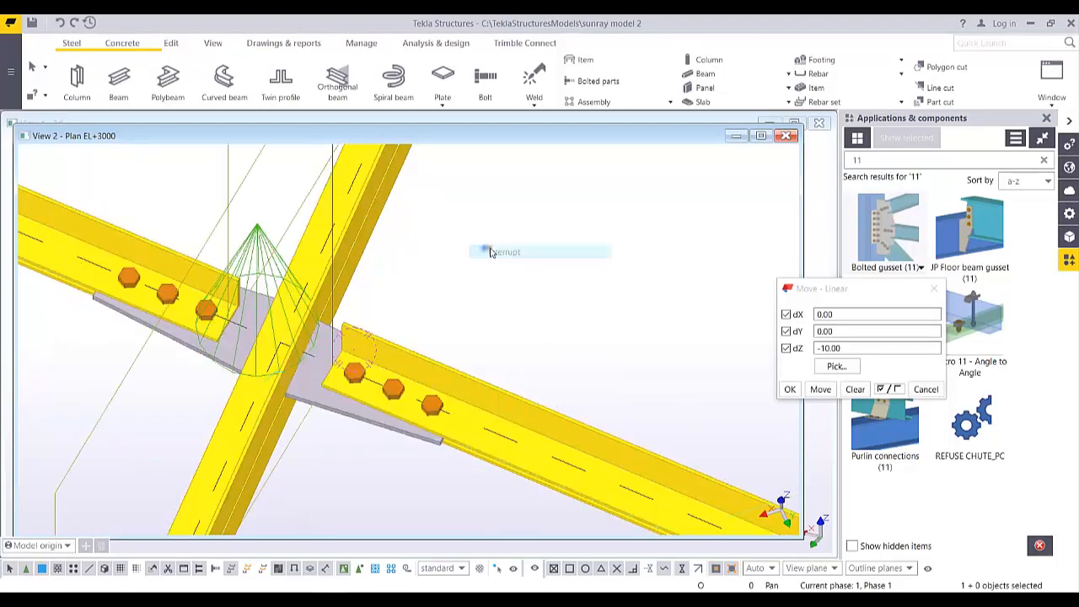
# Bolt the crossing gusset to the continuous brace with 1 gusset bolt, modify the connection and close its settings
pyautogui.doubleClick(257, 216)
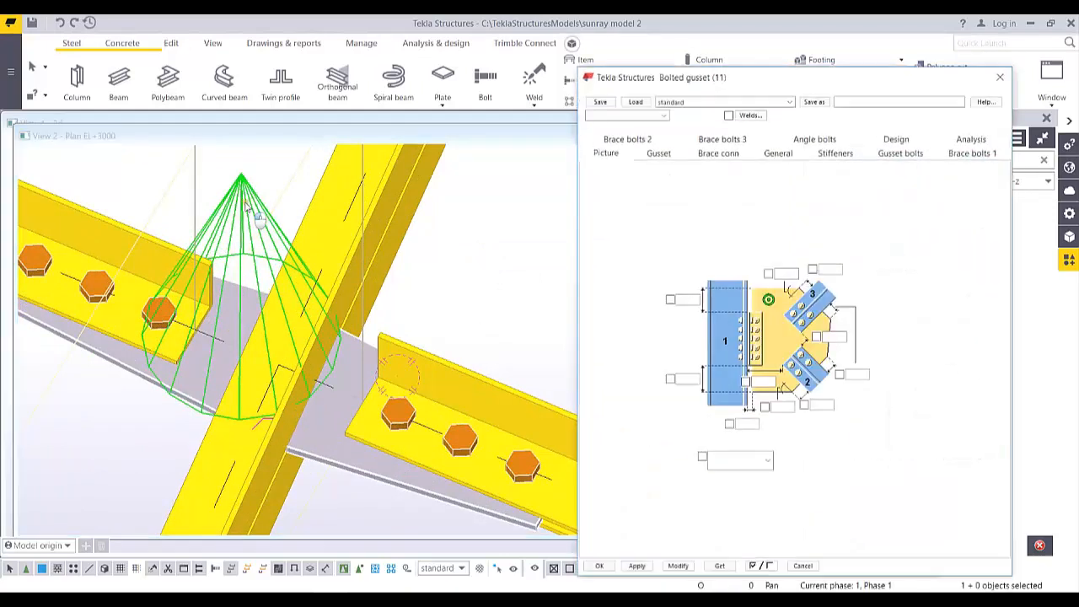
pyautogui.scroll(-4, 318, 388)
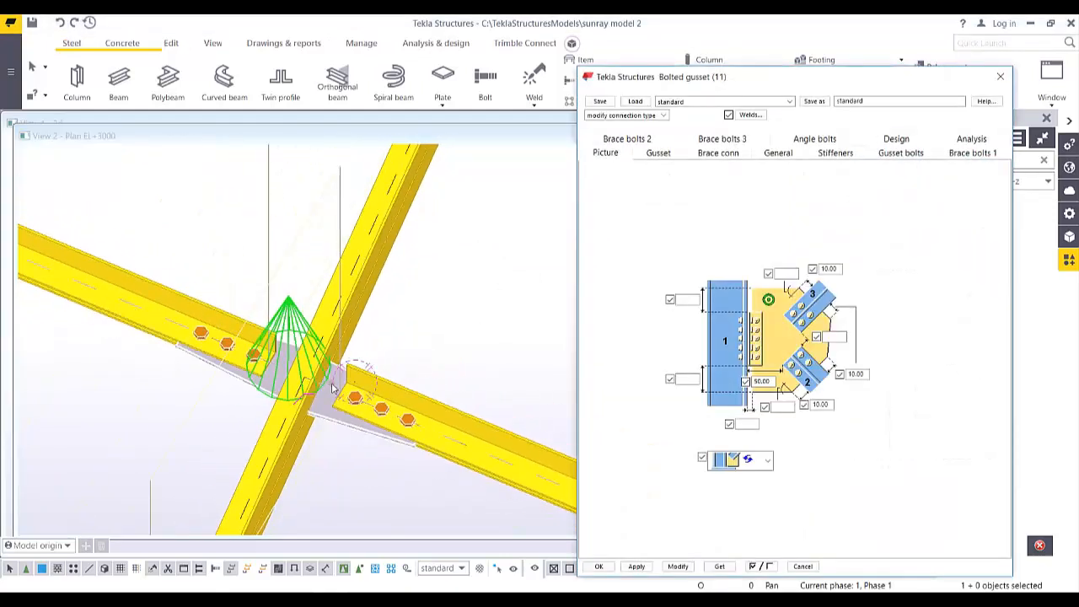
pyautogui.scroll(2, 330, 389)
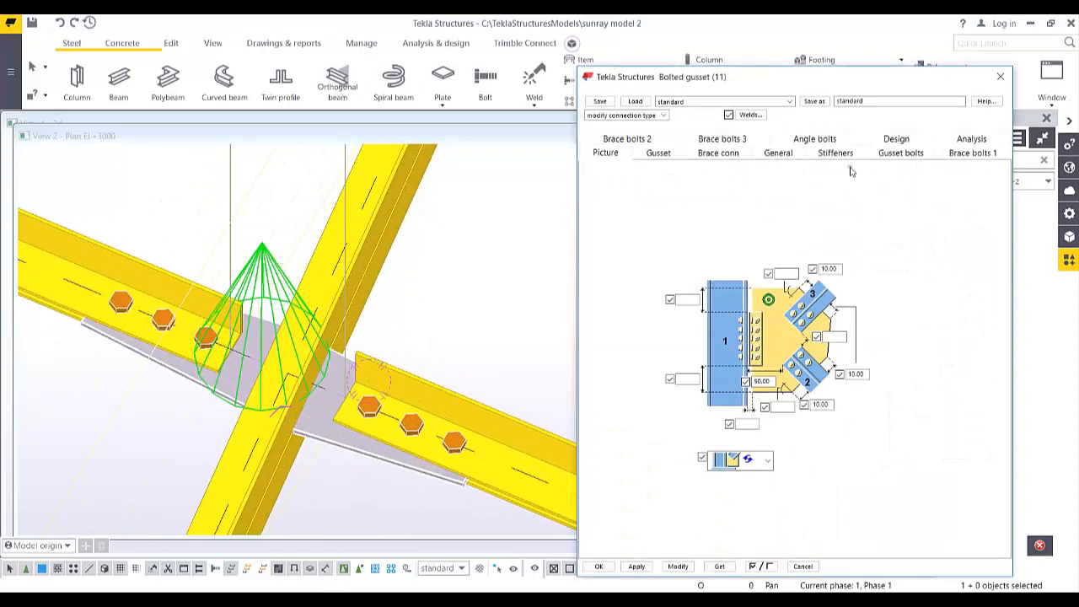
pyautogui.click(779, 154)
pyautogui.click(899, 154)
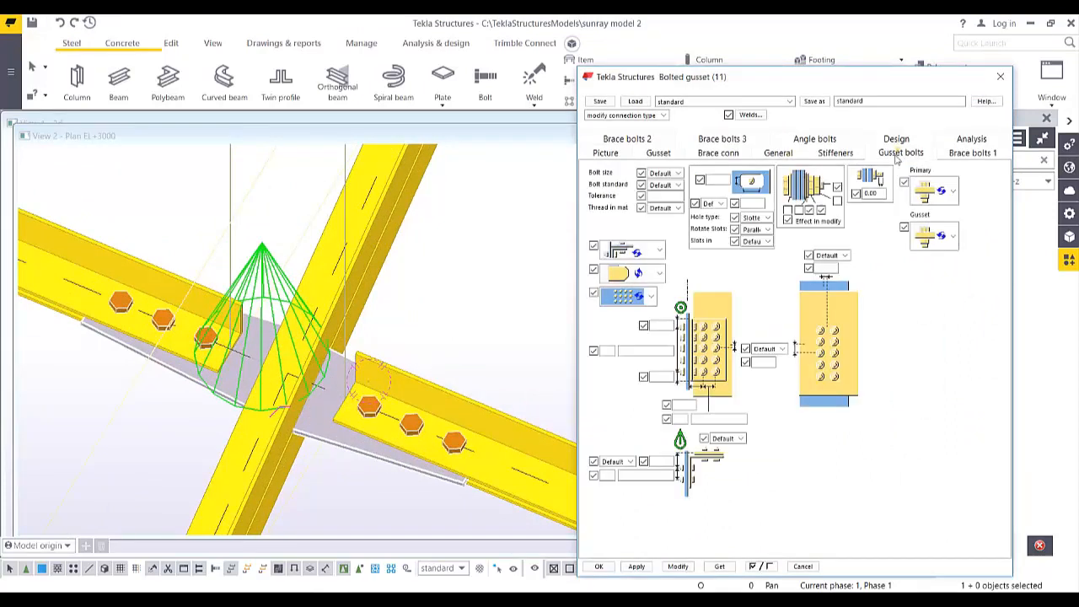
pyautogui.click(658, 275)
pyautogui.click(619, 338)
pyautogui.click(672, 568)
pyautogui.scroll(8, 295, 373)
pyautogui.scroll(-6, 305, 376)
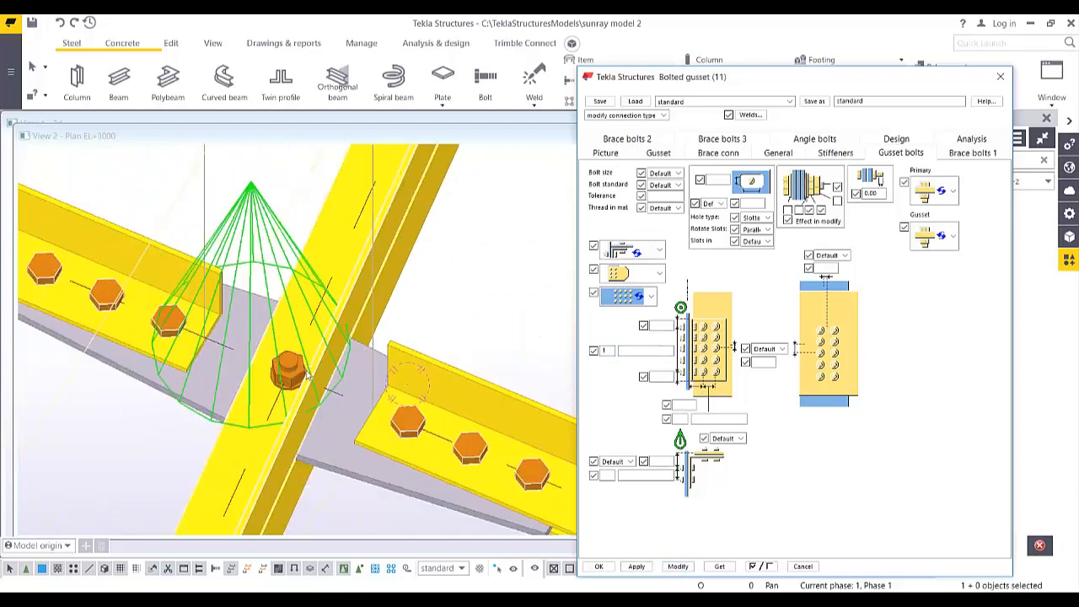
pyautogui.scroll(-6, 307, 372)
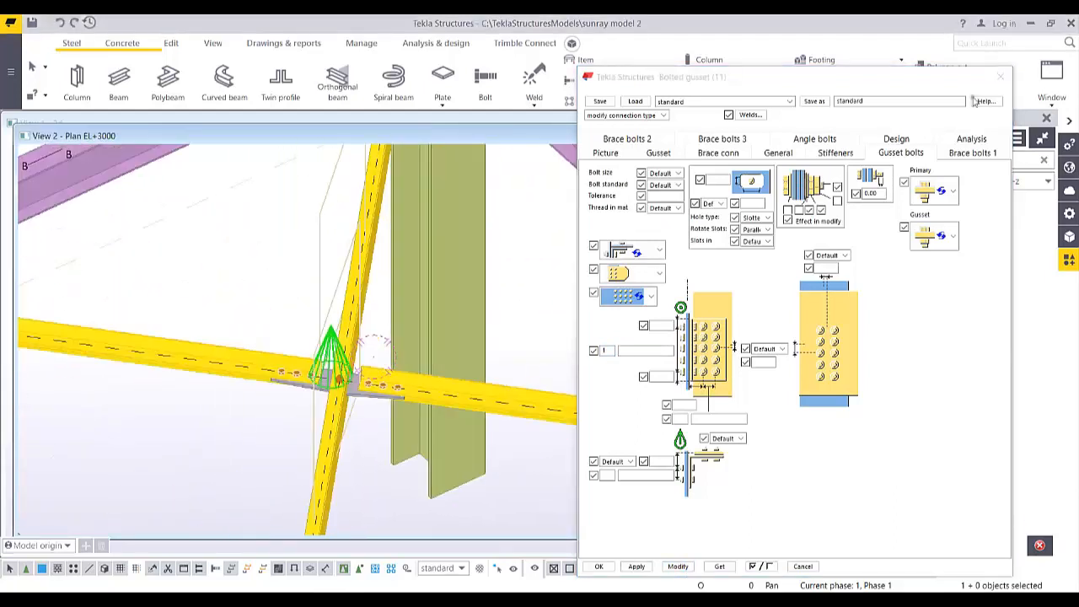
pyautogui.click(1001, 78)
# In plan, copy the X-bracing with all its gusset connections 8000 mm along X, from the grid 2-3 bay to the grid 4-5 bay
pyautogui.hotkey('ctrl', 'p')
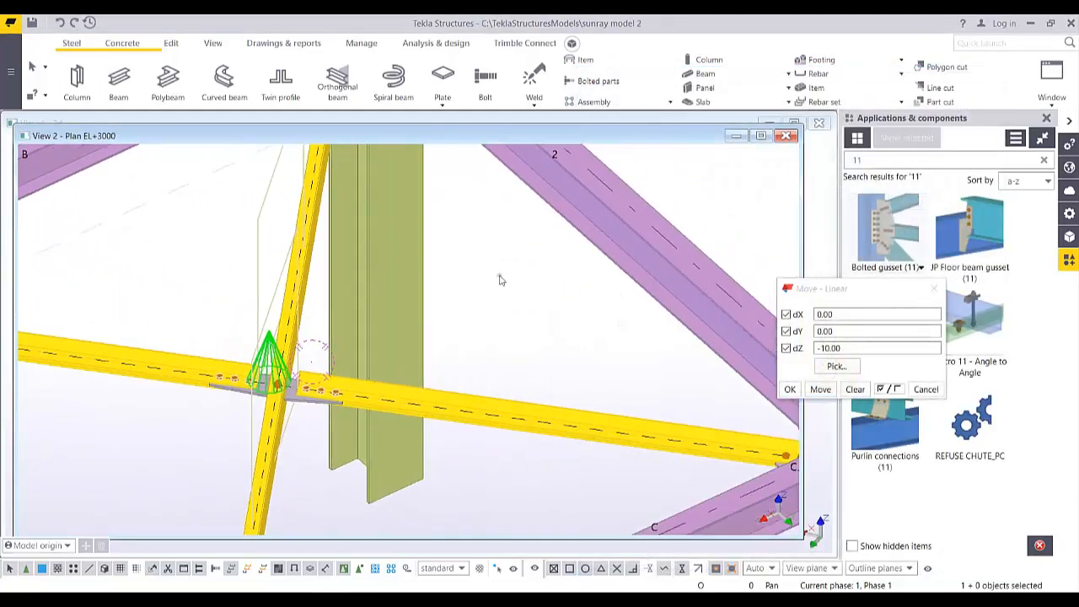
pyautogui.scroll(4, 342, 269)
pyautogui.moveTo(310, 190); pyautogui.dragTo(243, 315)
pyautogui.rightClick(321, 217)
pyautogui.click(346, 241)
pyautogui.moveTo(397, 414); pyautogui.dragTo(392, 303, button='middle')
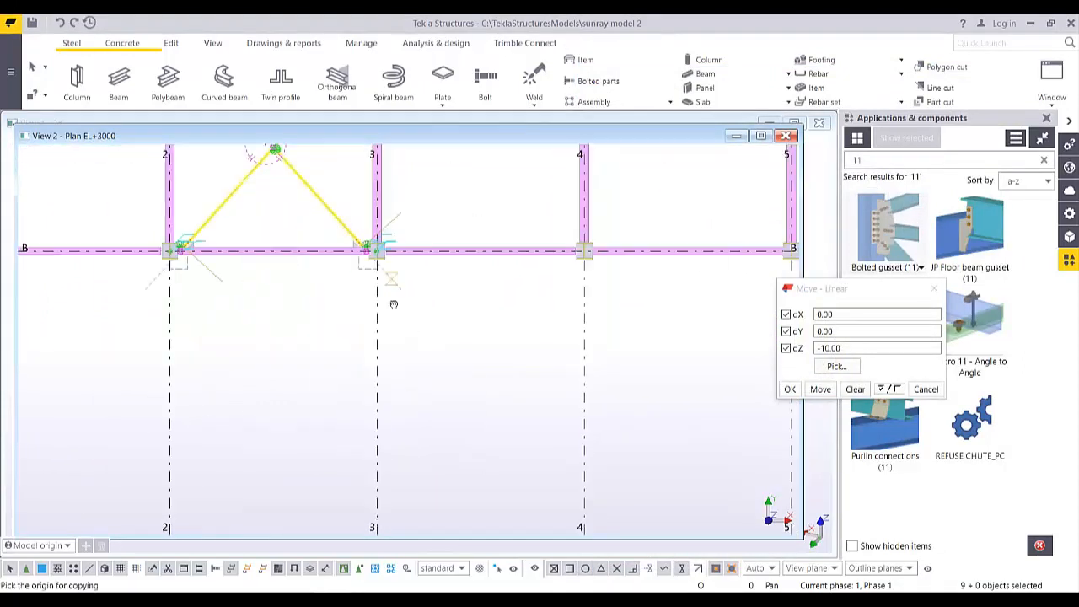
pyautogui.scroll(-3, 390, 302)
pyautogui.click(378, 354)
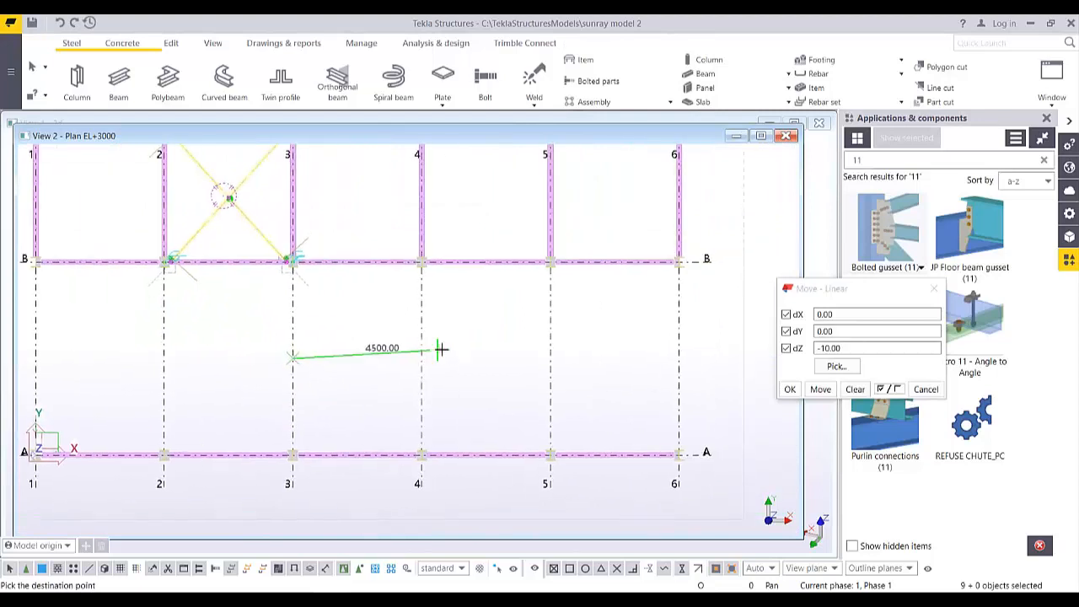
pyautogui.scroll(-2, 472, 350)
pyautogui.click(530, 358)
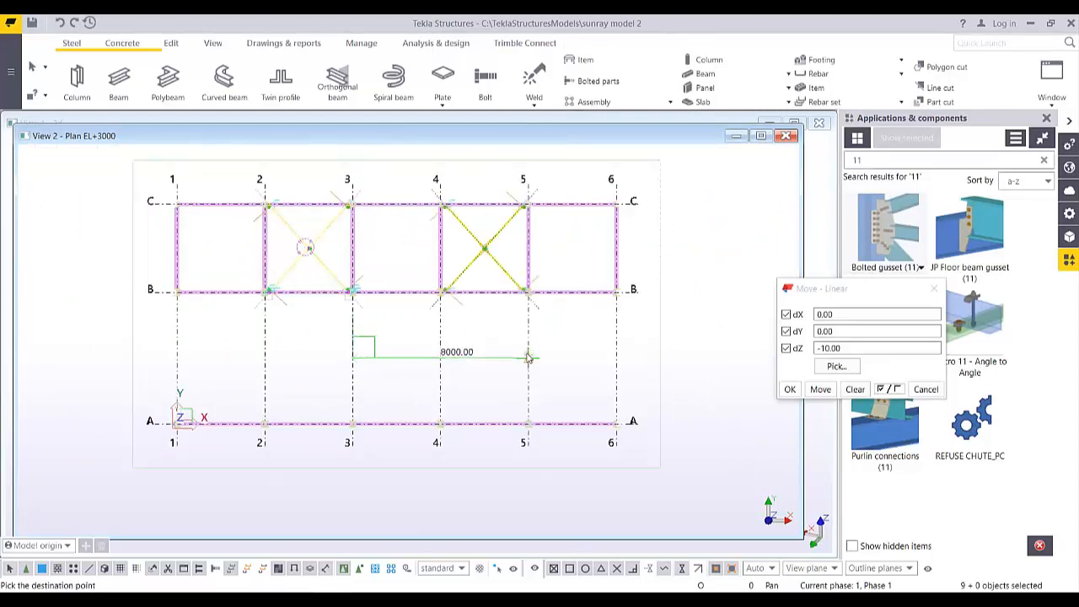
pyautogui.rightClick(519, 225)
pyautogui.click(542, 234)
# Check the copied bracing between grids 4 and 5, and close the EL+3000 plan view and the Move - Linear dialog
pyautogui.click(502, 229)
pyautogui.scroll(8, 499, 228)
pyautogui.keyDown('ctrl'); pyautogui.moveTo(514, 250); pyautogui.dragTo(543, 168, button='middle'); pyautogui.keyUp('ctrl')
pyautogui.moveTo(516, 319); pyautogui.dragTo(515, 265, button='middle')
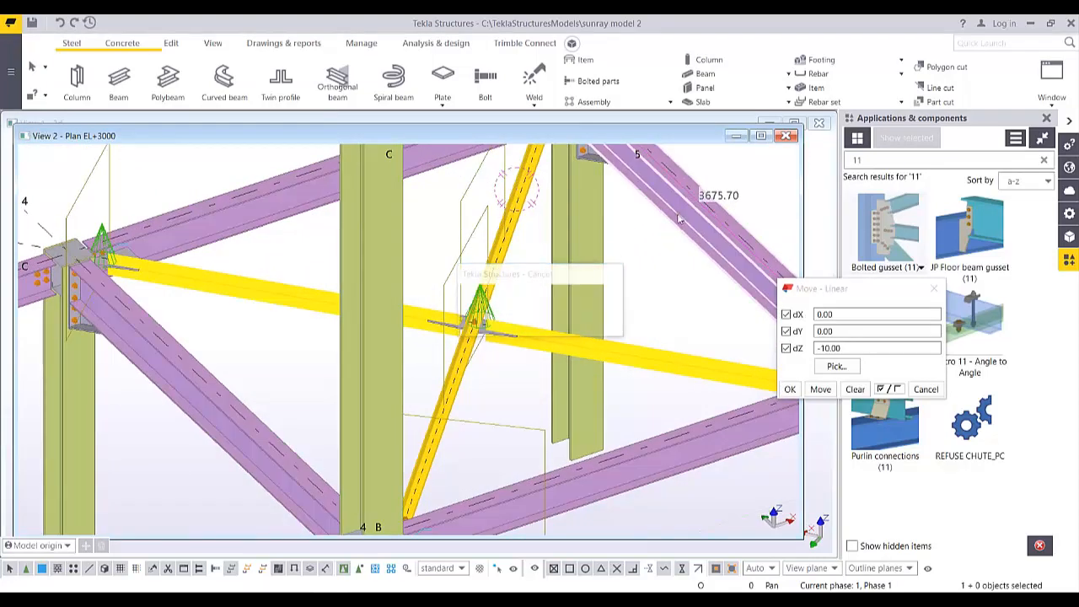
pyautogui.click(787, 136)
pyautogui.scroll(3, 581, 192)
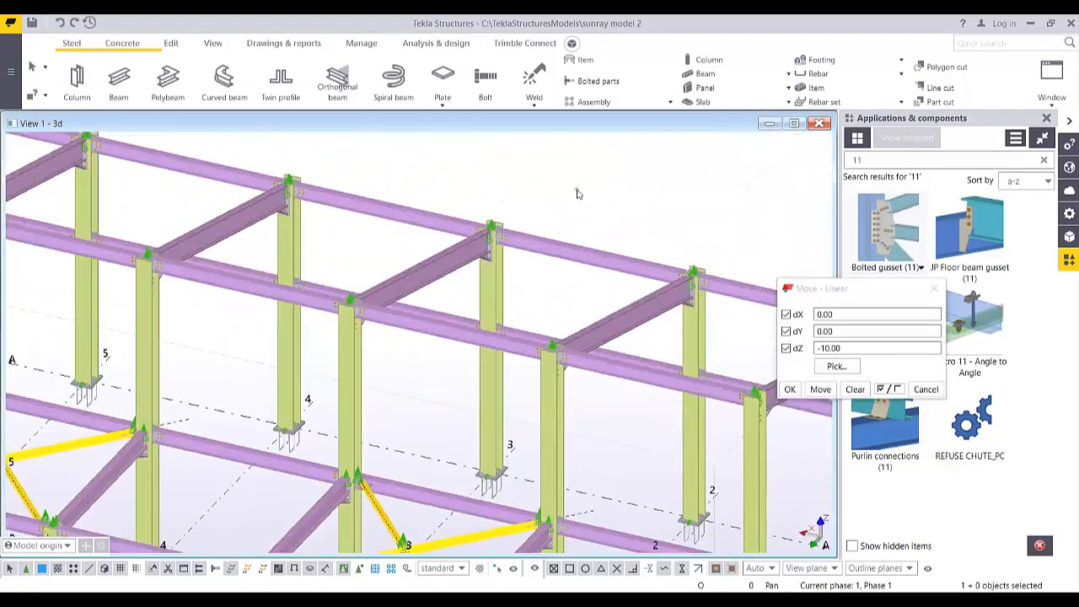
pyautogui.scroll(2, 594, 324)
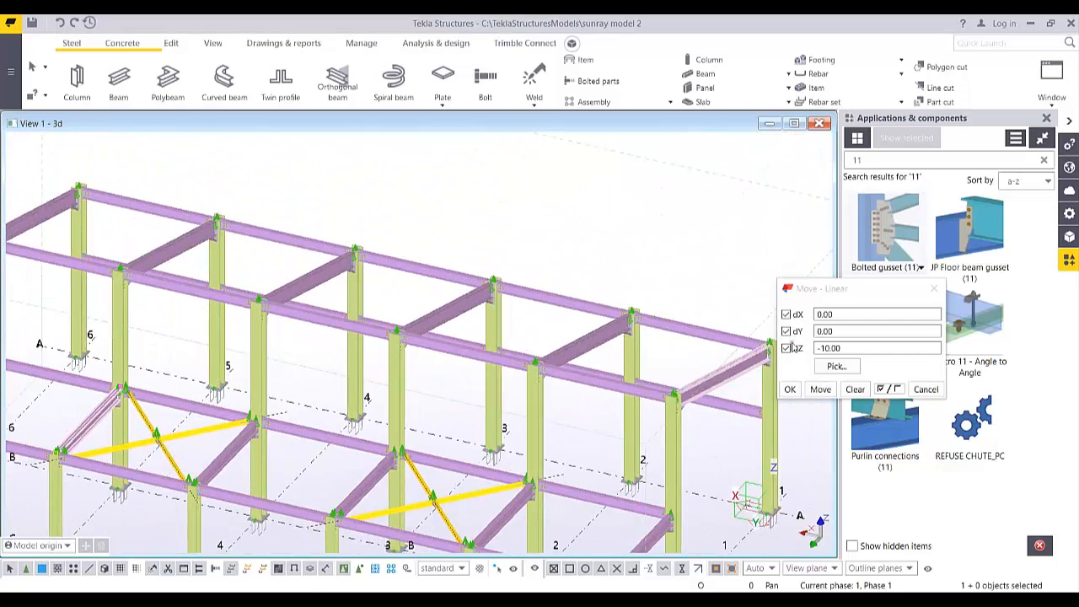
pyautogui.click(933, 288)
# Examine the X-bracing in both bays, its crossing gusset and the beams above it in the 3D view
pyautogui.scroll(-3, 550, 369)
pyautogui.keyDown('ctrl'); pyautogui.moveTo(550, 369); pyautogui.dragTo(425, 338, button='middle'); pyautogui.keyUp('ctrl')
pyautogui.scroll(5, 398, 341)
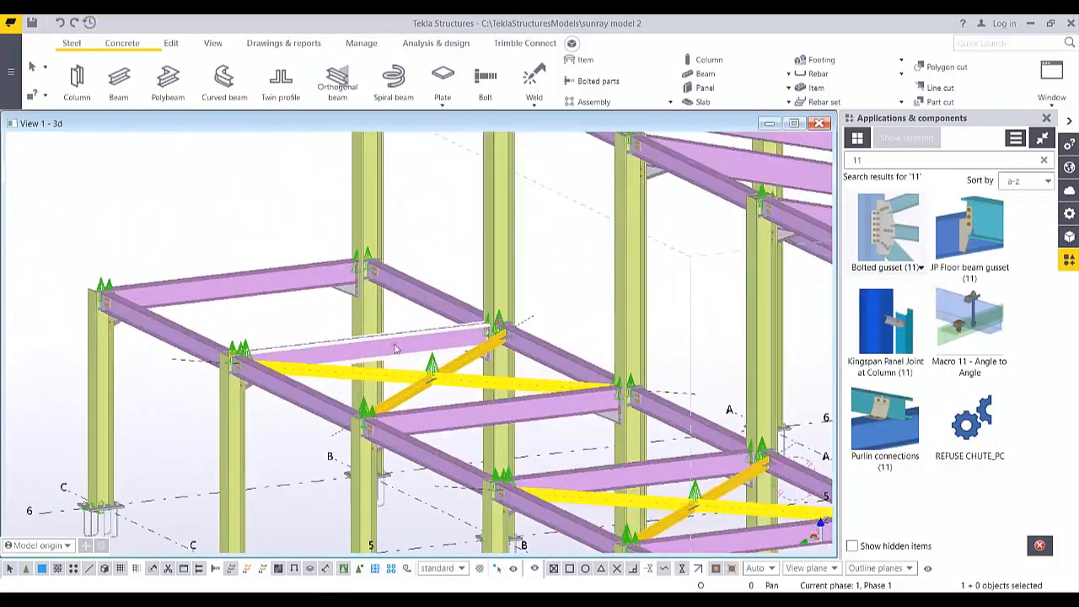
pyautogui.scroll(-2, 404, 370)
pyautogui.scroll(3, 531, 389)
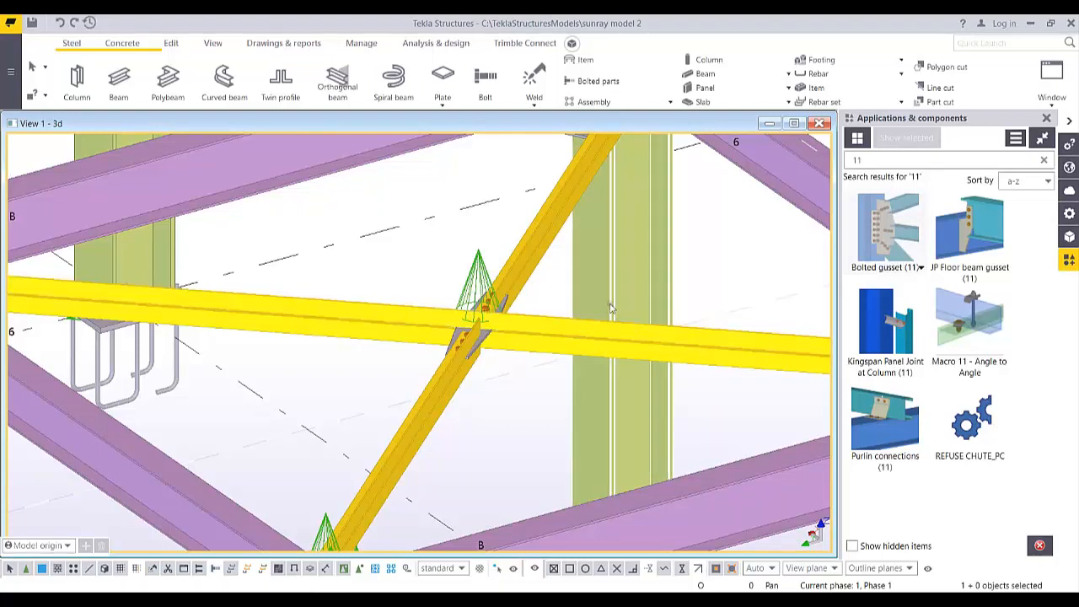
pyautogui.scroll(-10, 611, 308)
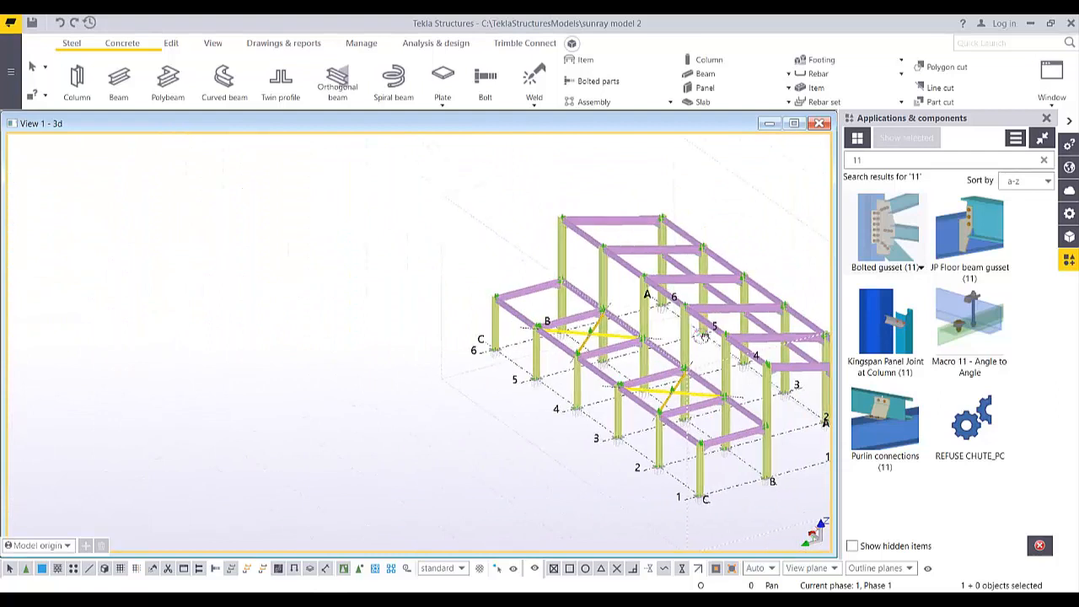
pyautogui.scroll(10, 703, 335)
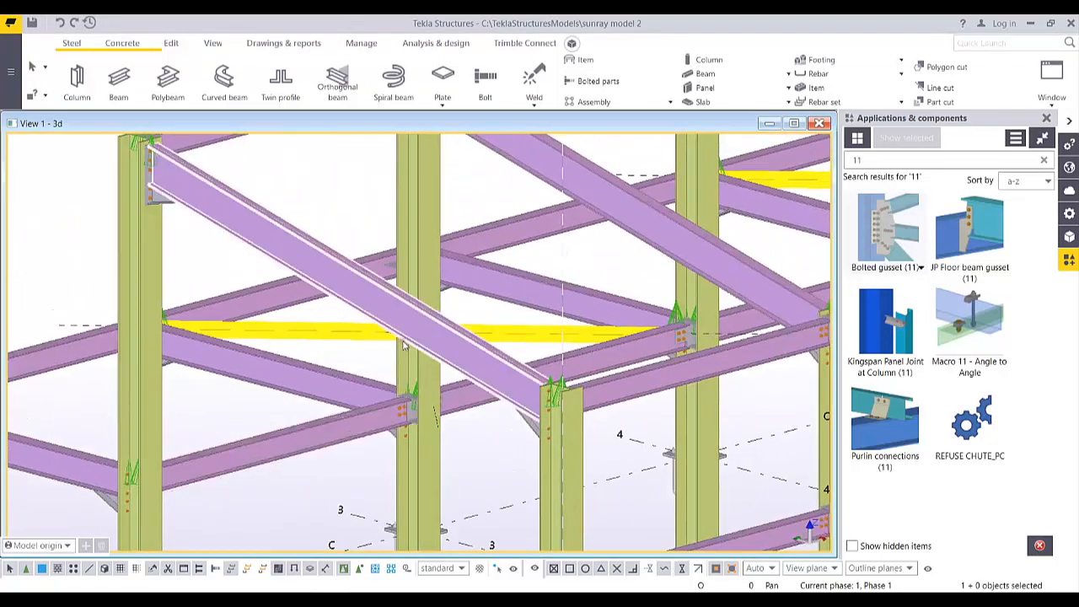
pyautogui.moveTo(331, 284); pyautogui.dragTo(352, 374, button='middle')
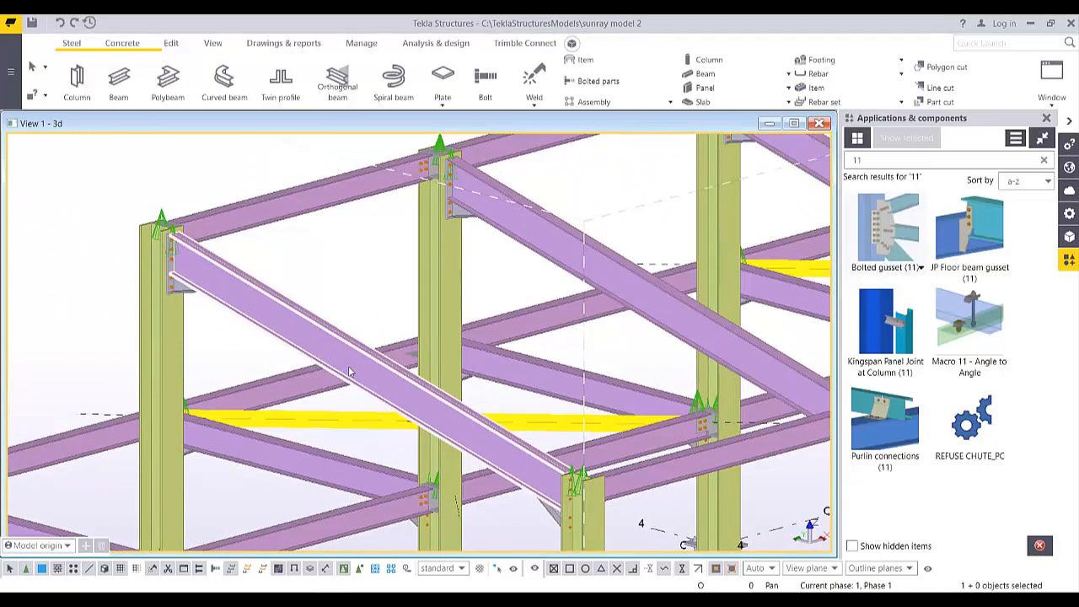
# Set the work plane by three points on the top flange at the end of a sloping top beam
pyautogui.scroll(8, 354, 367)
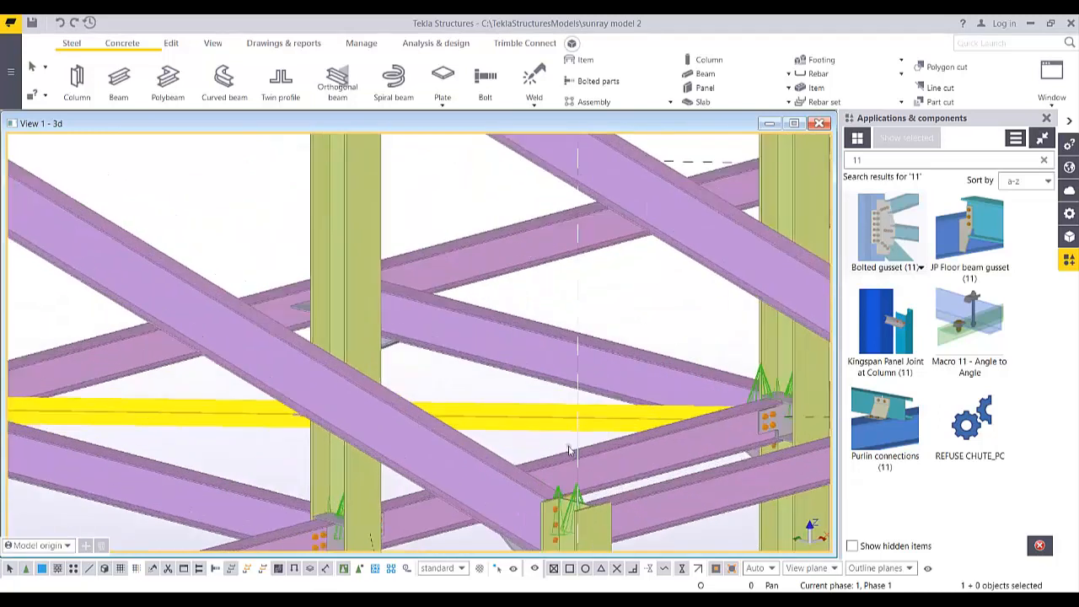
pyautogui.scroll(5, 381, 337)
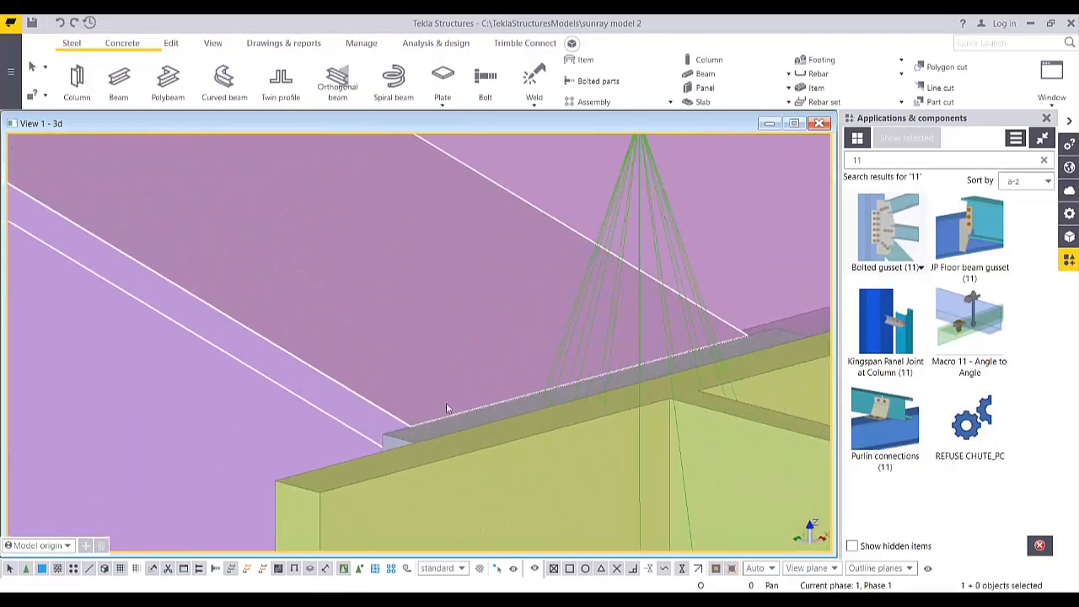
pyautogui.click(211, 45)
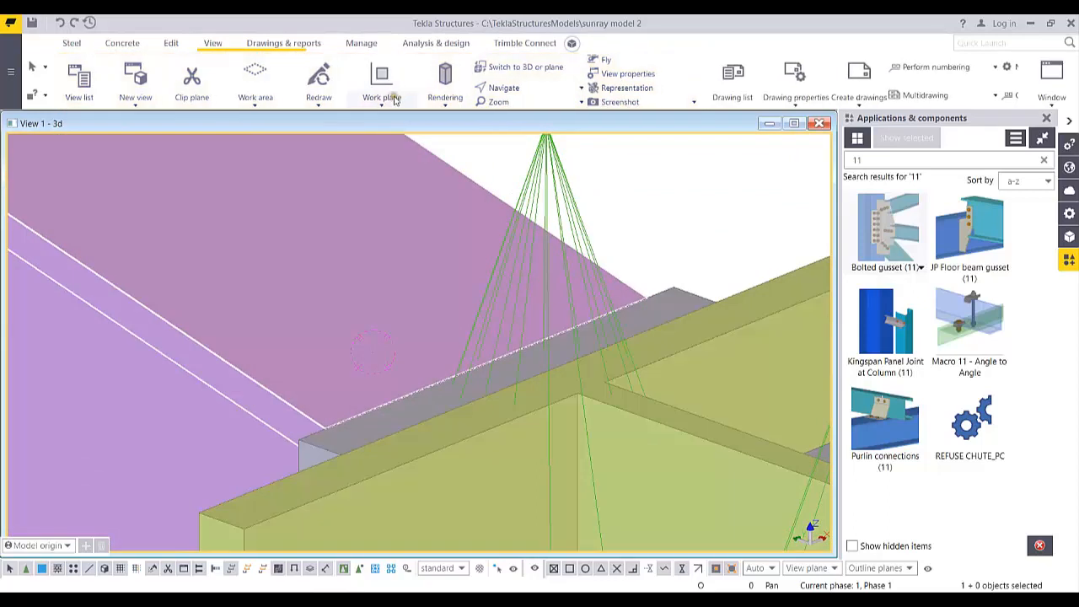
pyautogui.click(395, 100)
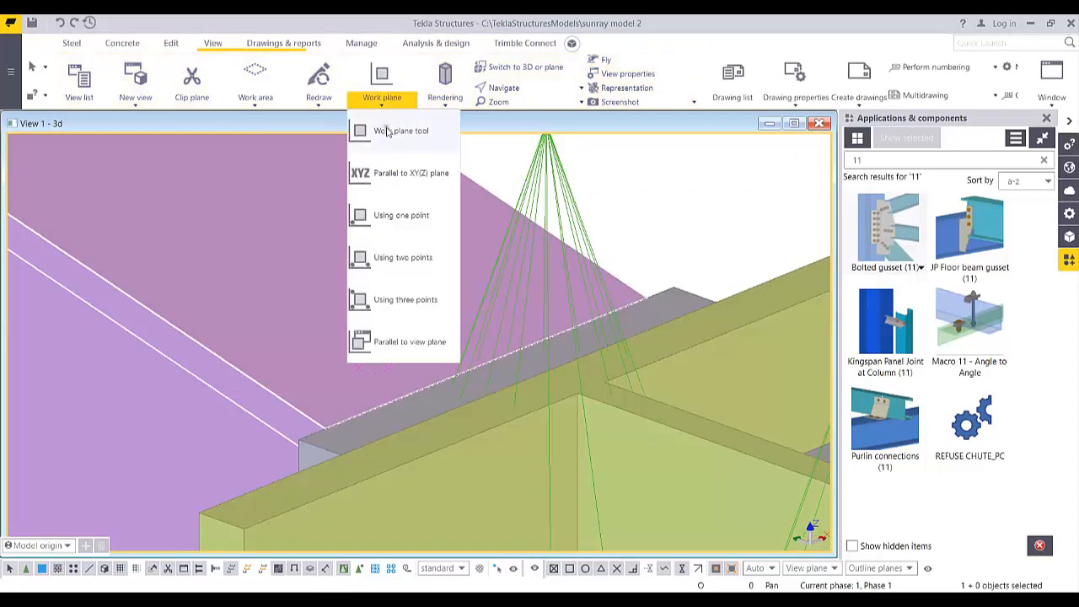
pyautogui.click(396, 301)
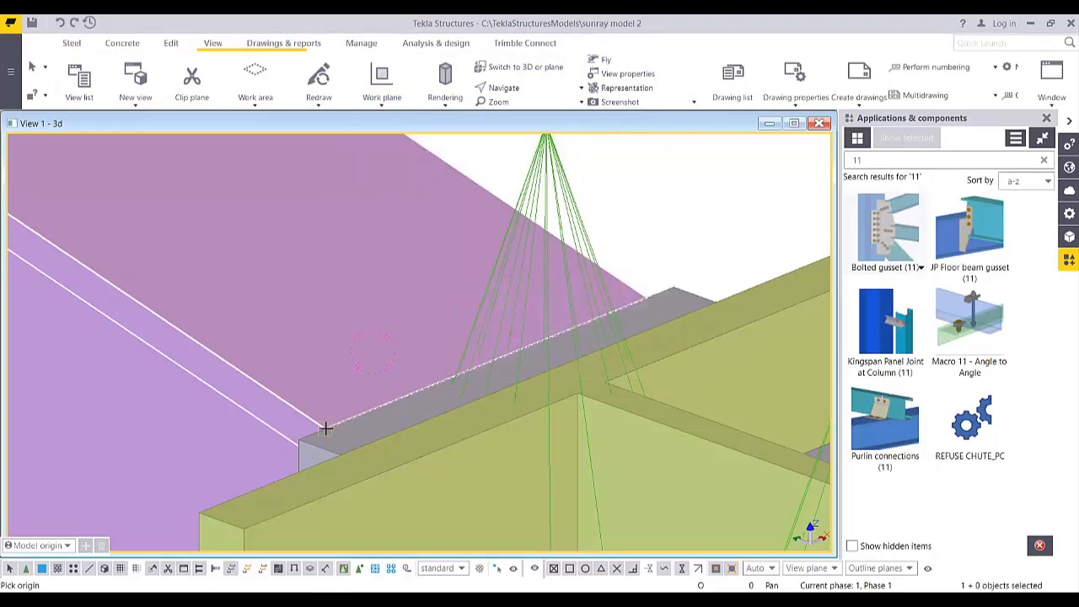
pyautogui.click(325, 428)
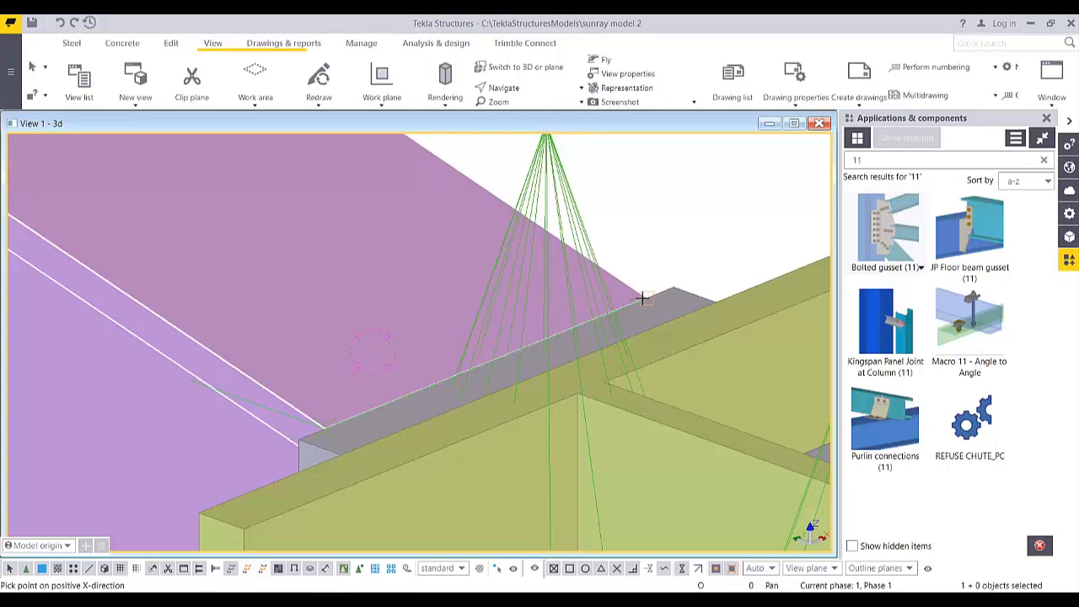
pyautogui.click(113, 284)
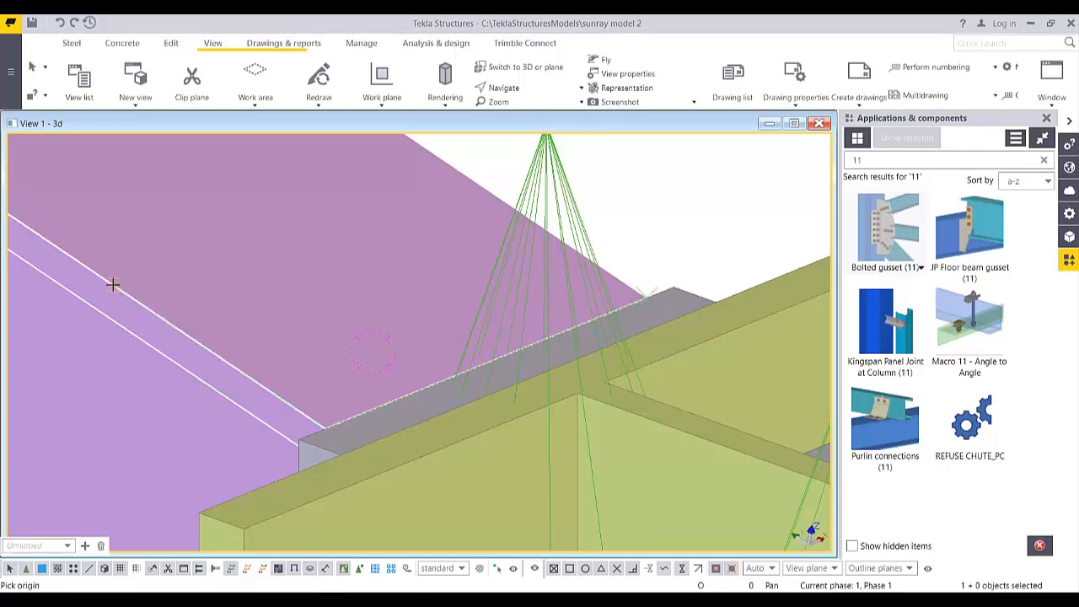
pyautogui.scroll(-10, 113, 285)
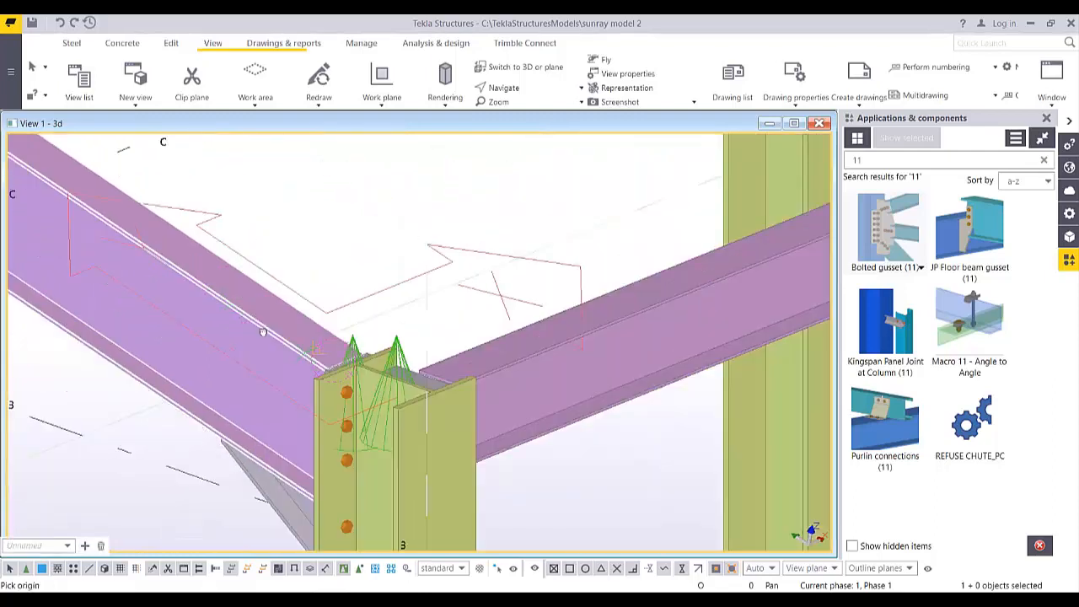
# Set the 3D view's plane option to Work plane and show the model flat onto the sloping beams' work plane
pyautogui.scroll(-8, 550, 258)
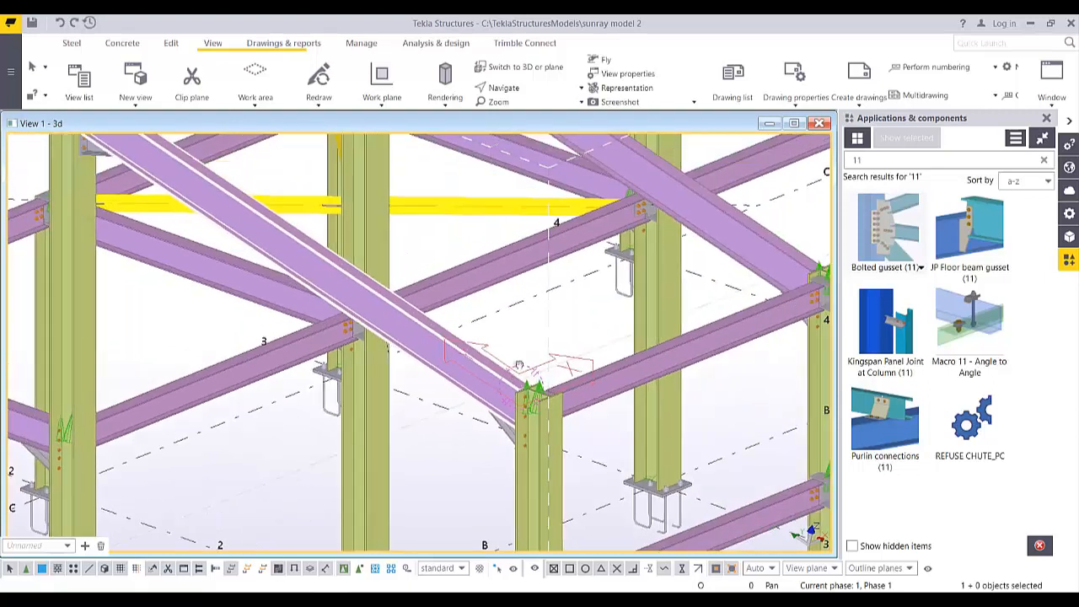
pyautogui.scroll(-3, 476, 367)
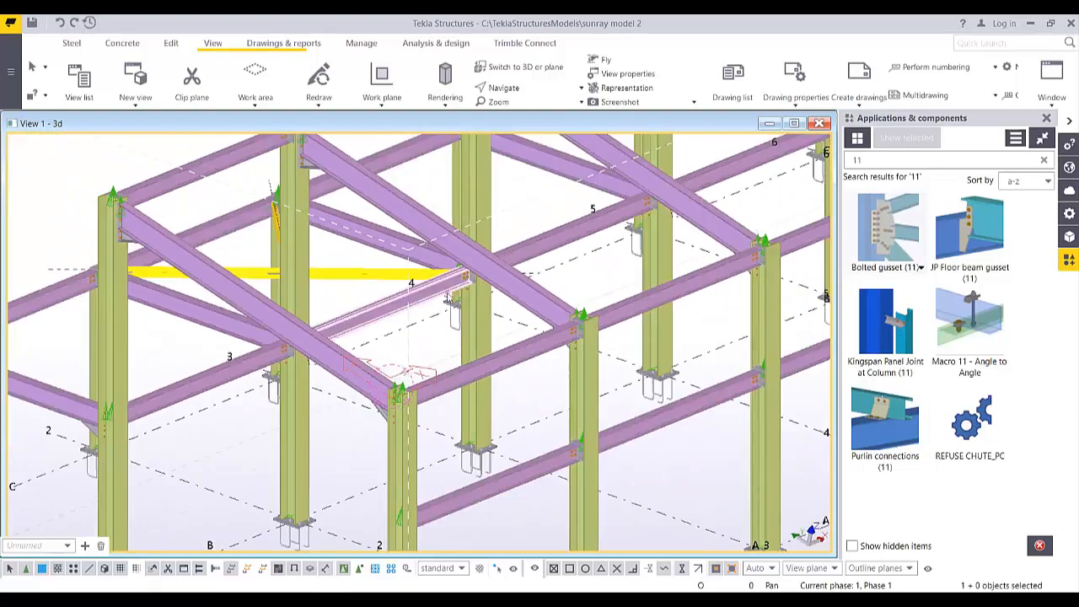
pyautogui.hotkey('ctrl', 'p')
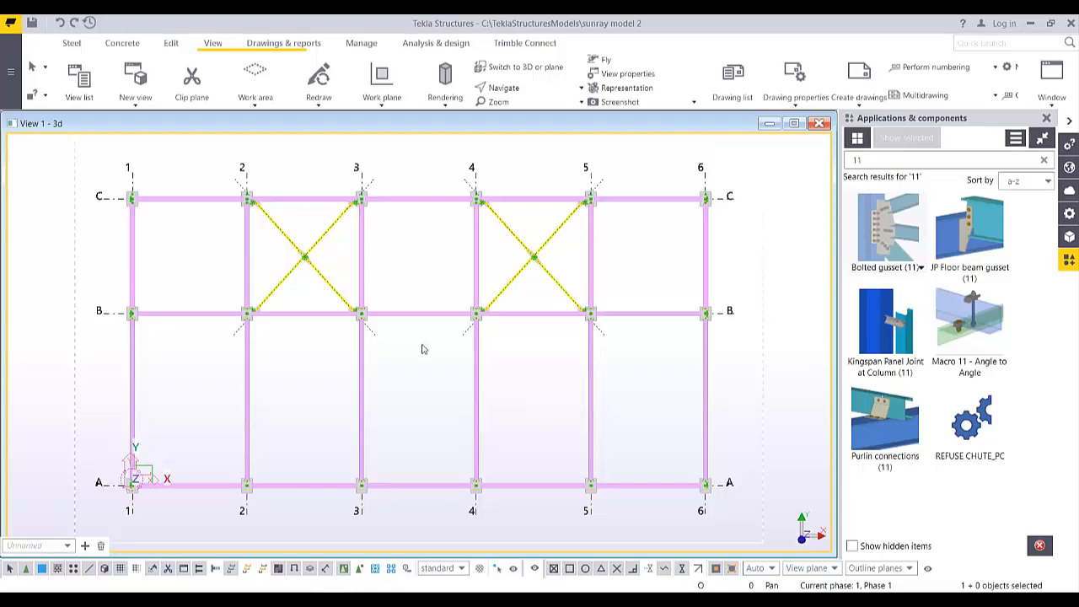
pyautogui.moveTo(212, 409); pyautogui.dragTo(373, 347, button='middle')
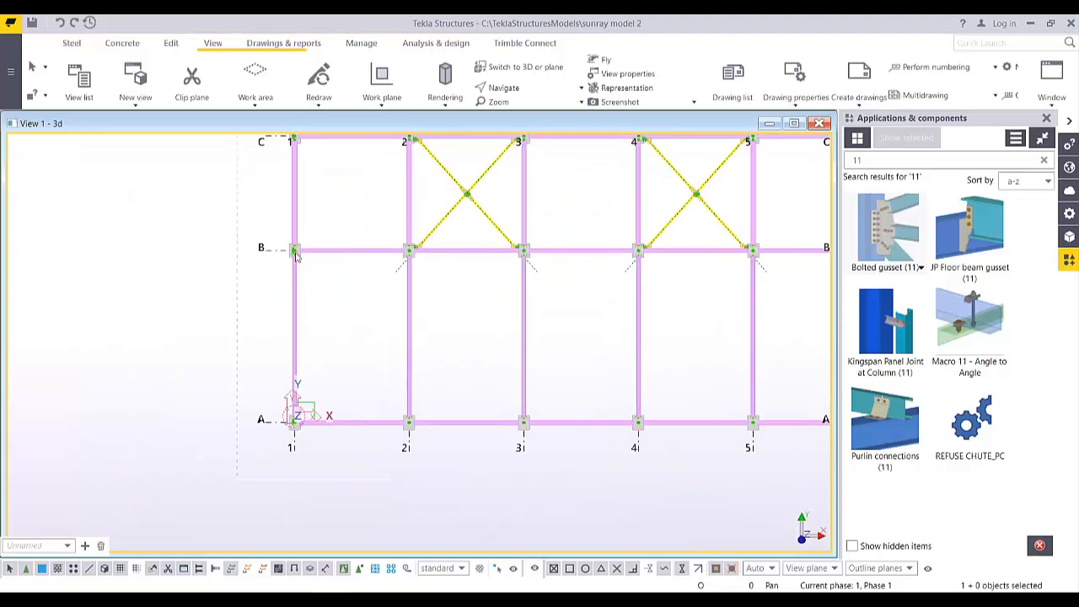
pyautogui.scroll(4, 296, 259)
pyautogui.keyDown('ctrl'); pyautogui.moveTo(290, 253); pyautogui.dragTo(330, 215, button='middle'); pyautogui.keyUp('ctrl')
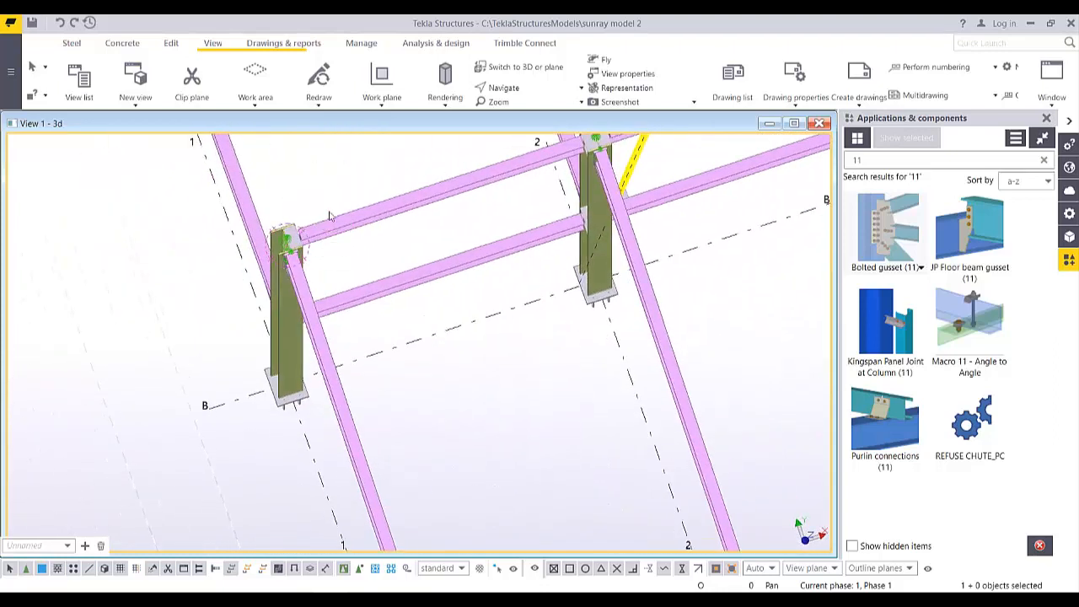
pyautogui.hotkey('ctrl', 'p')
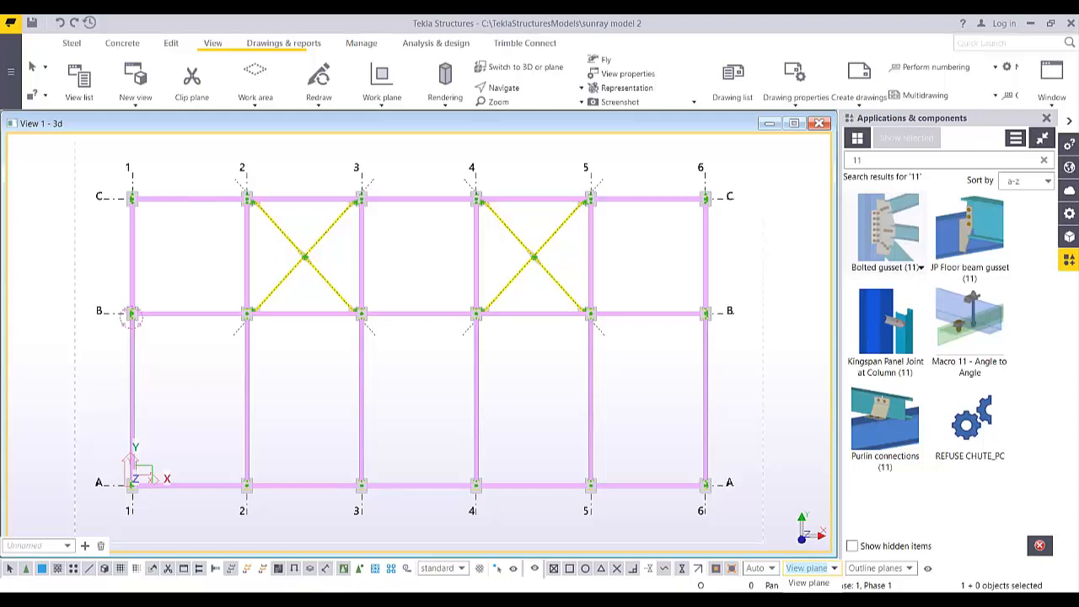
pyautogui.keyDown('ctrl'); pyautogui.moveTo(540, 337); pyautogui.dragTo(539, 295, button='middle'); pyautogui.keyUp('ctrl')
pyautogui.moveTo(429, 352); pyautogui.dragTo(398, 364, button='middle')
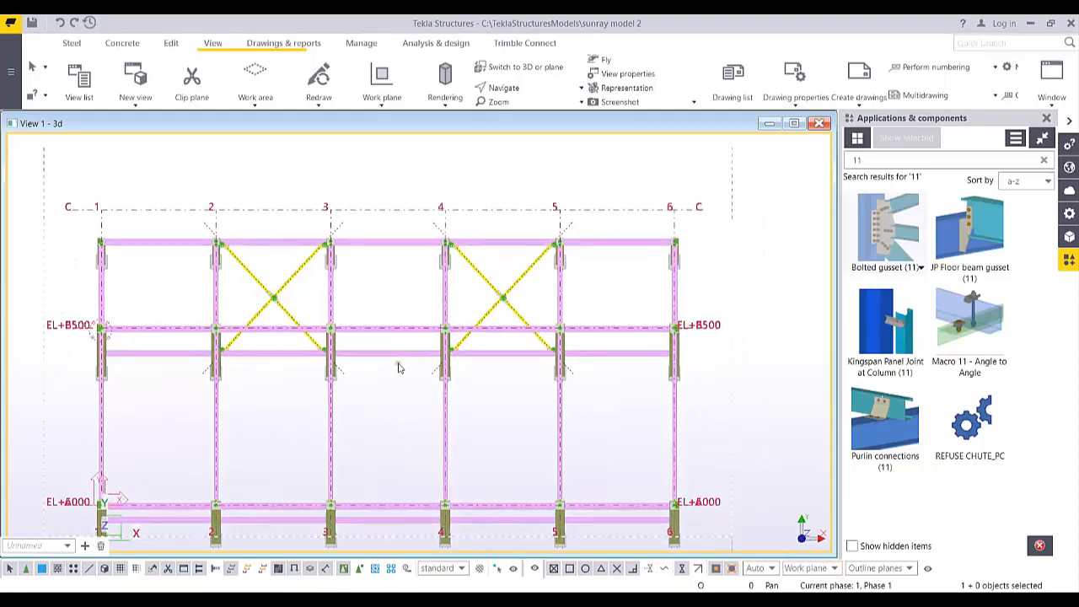
pyautogui.hotkey('ctrl', 'p')
pyautogui.hotkey('ctrl', 'p')
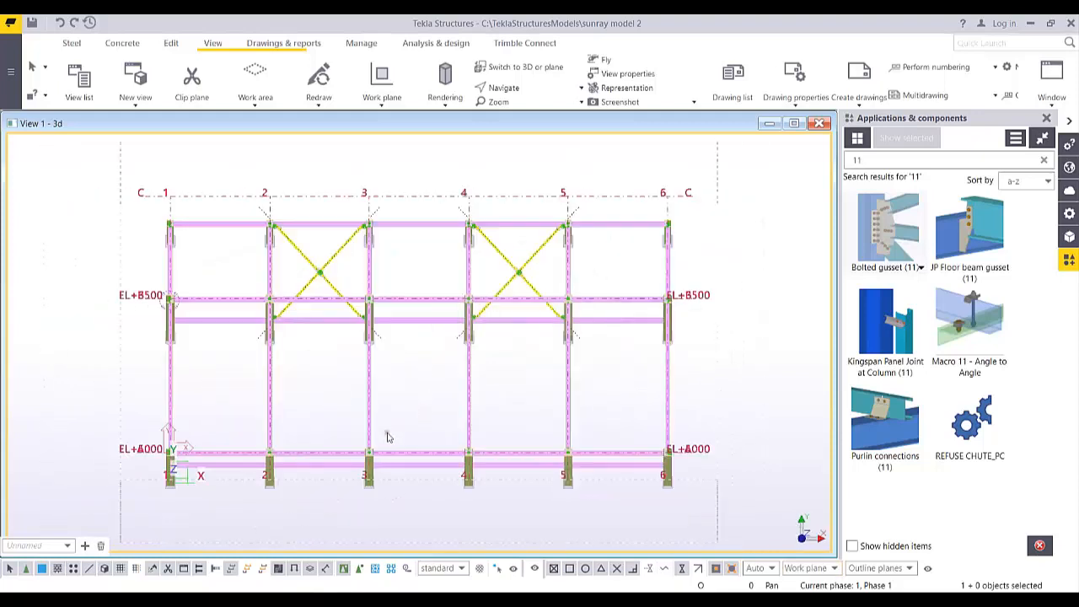
# Add an extension point on the grid 1 sloping beam, 300 mm from grid A towards grid B
pyautogui.scroll(2, 270, 405)
pyautogui.moveTo(233, 403); pyautogui.dragTo(331, 376, button='middle')
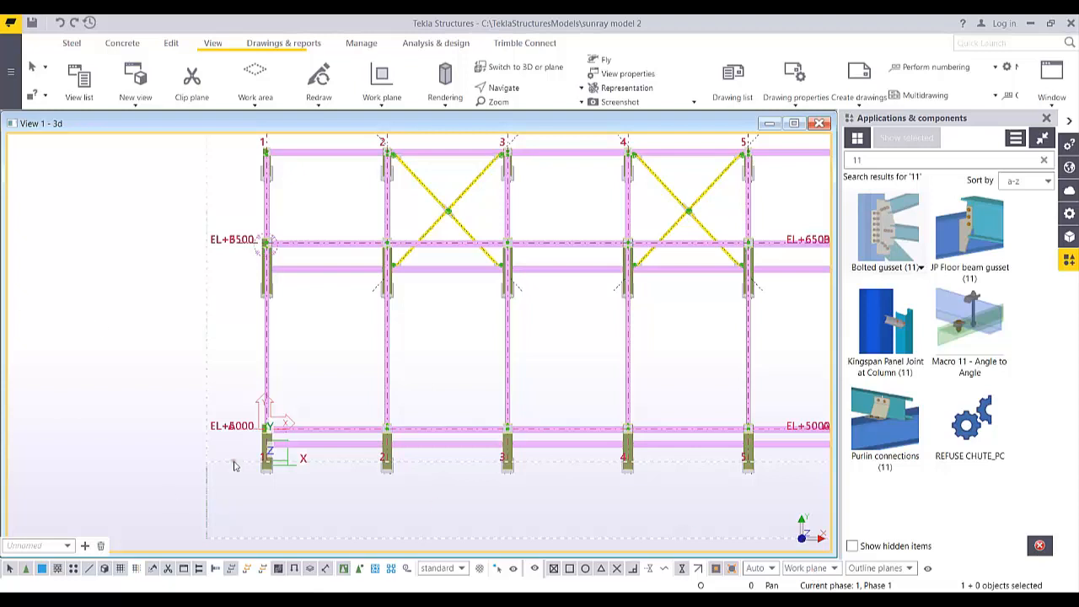
pyautogui.scroll(10, 235, 466)
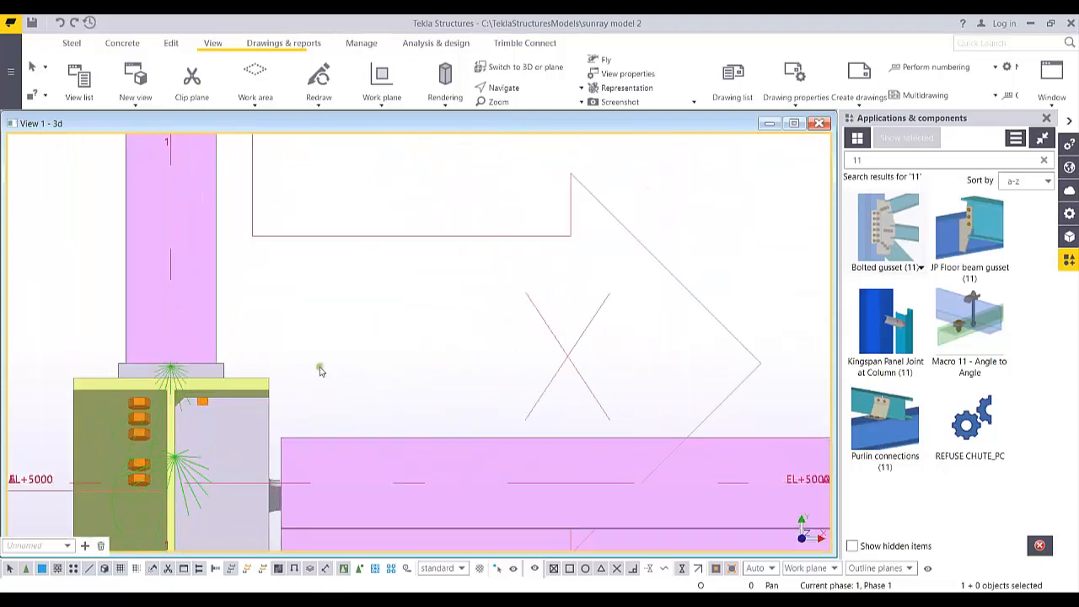
pyautogui.scroll(5, 351, 354)
pyautogui.moveTo(306, 384); pyautogui.dragTo(494, 323, button='middle')
pyautogui.scroll(-2, 491, 326)
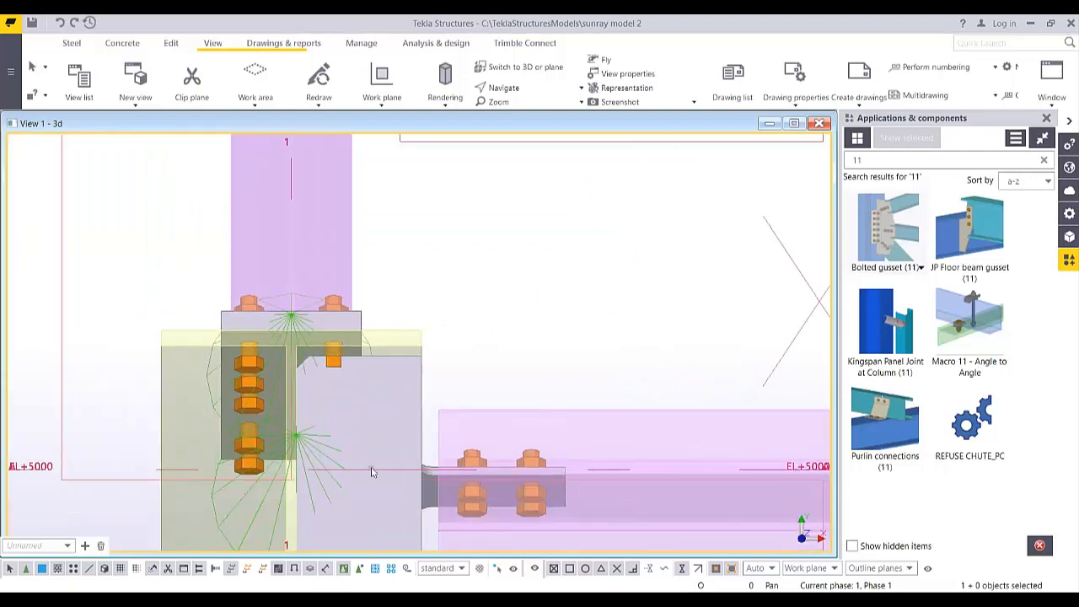
pyautogui.scroll(2, 371, 472)
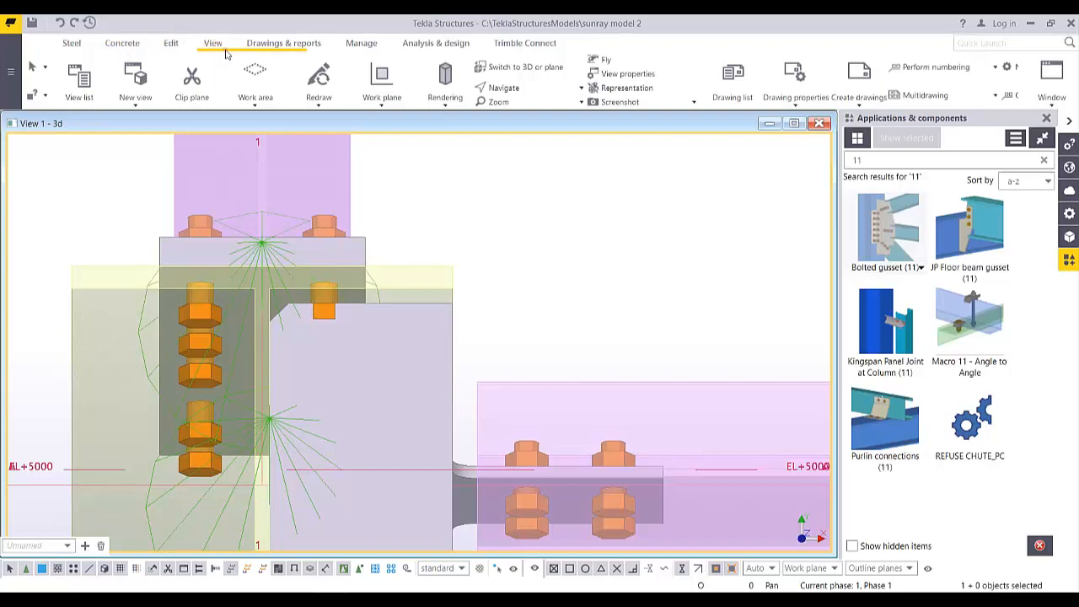
pyautogui.click(171, 42)
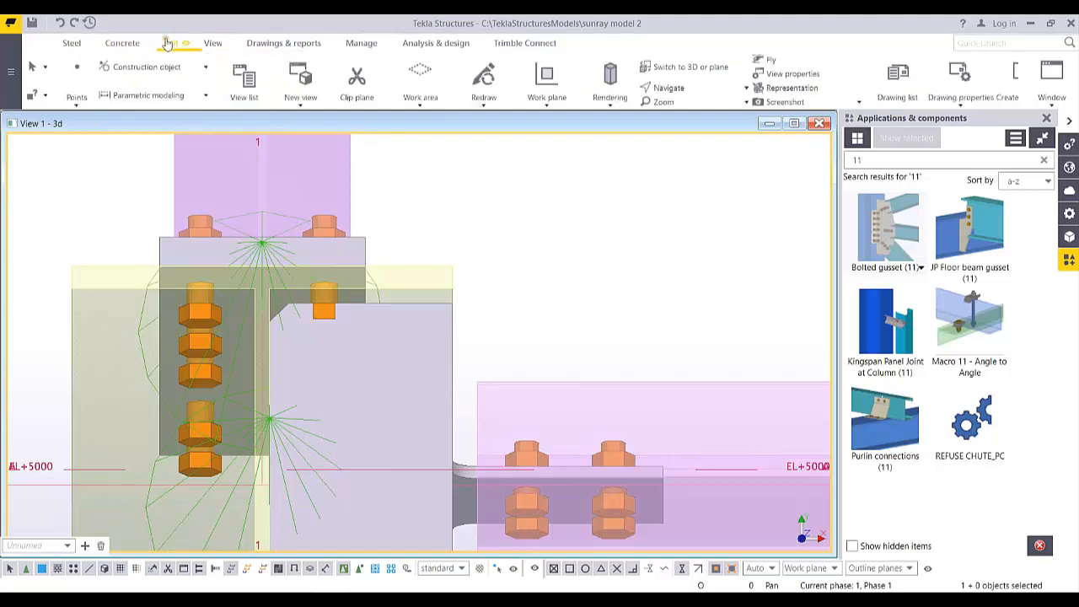
pyautogui.click(793, 97)
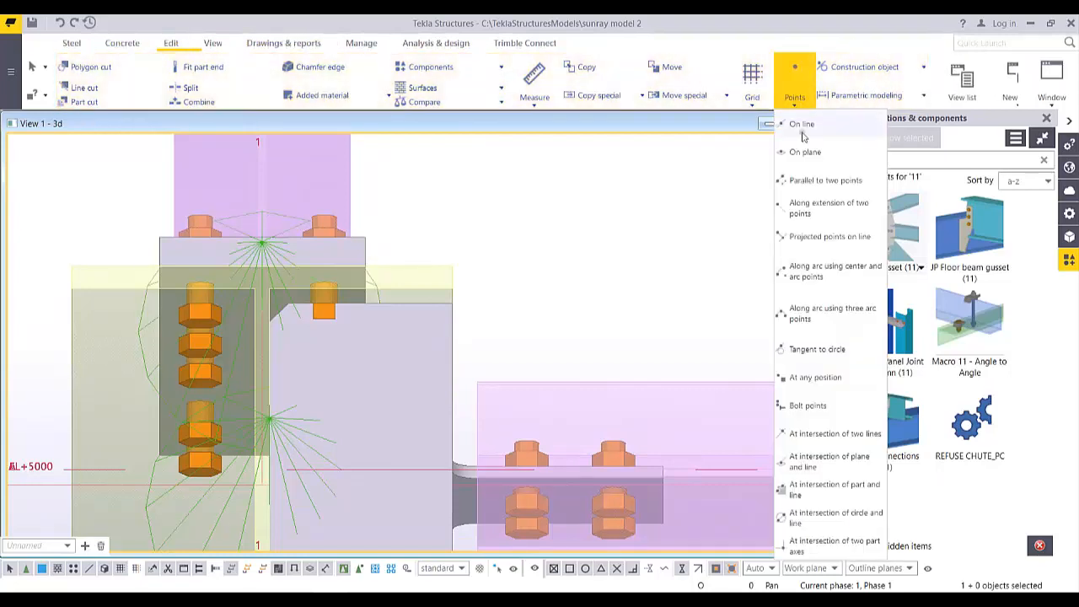
pyautogui.click(801, 209)
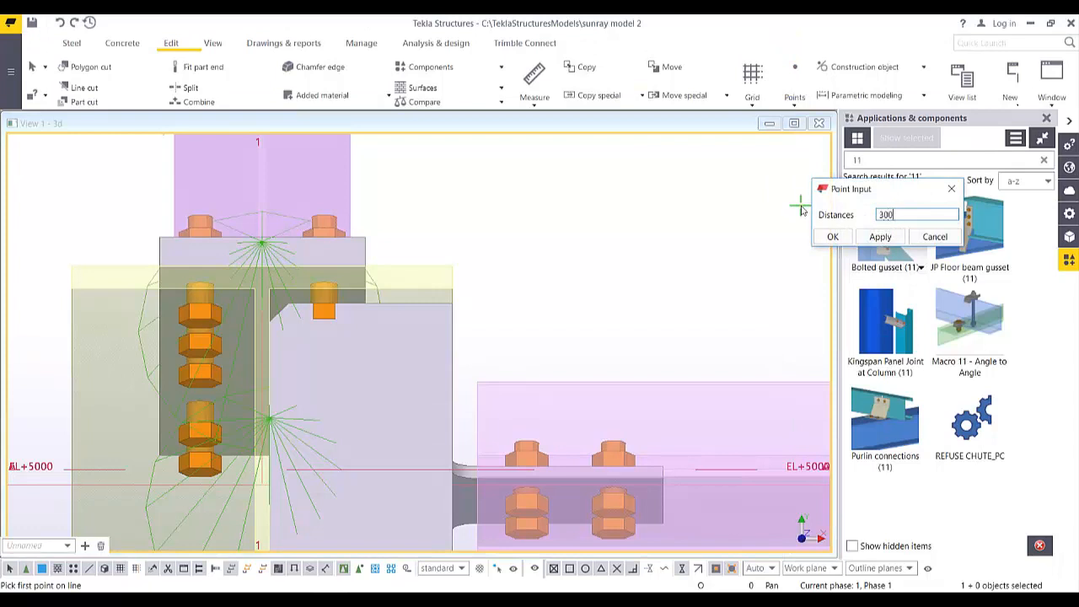
pyautogui.click(879, 237)
pyautogui.scroll(3, 344, 365)
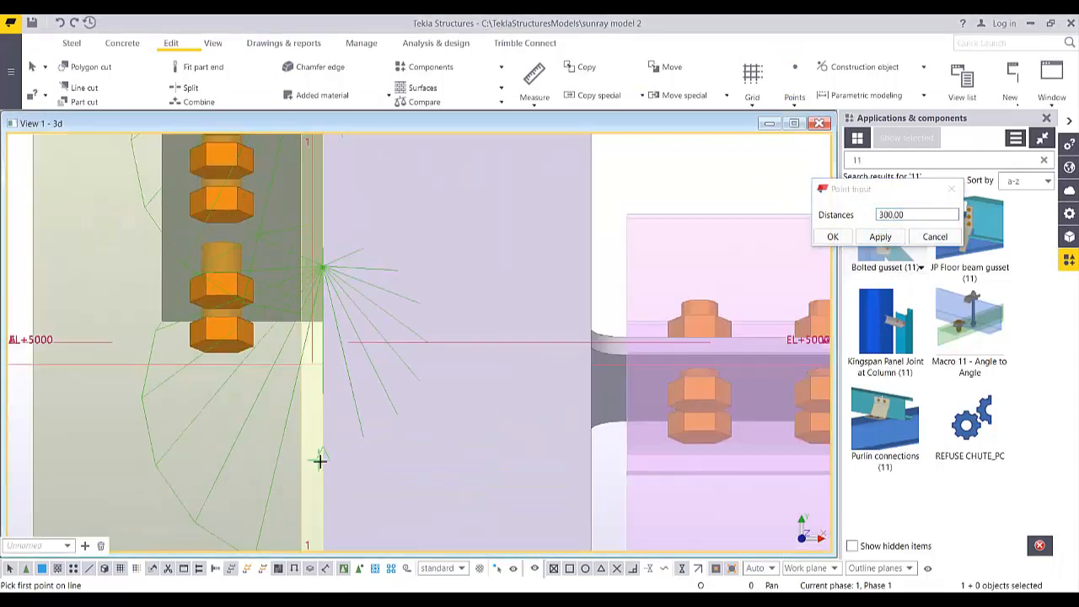
pyautogui.scroll(-3, 312, 447)
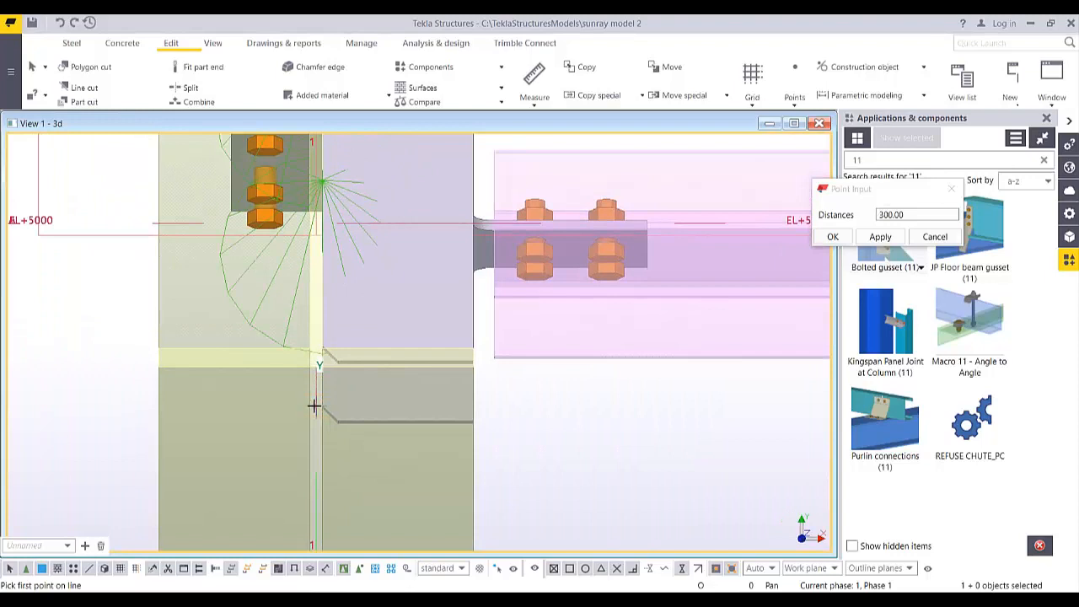
pyautogui.click(314, 403)
pyautogui.scroll(2, 317, 238)
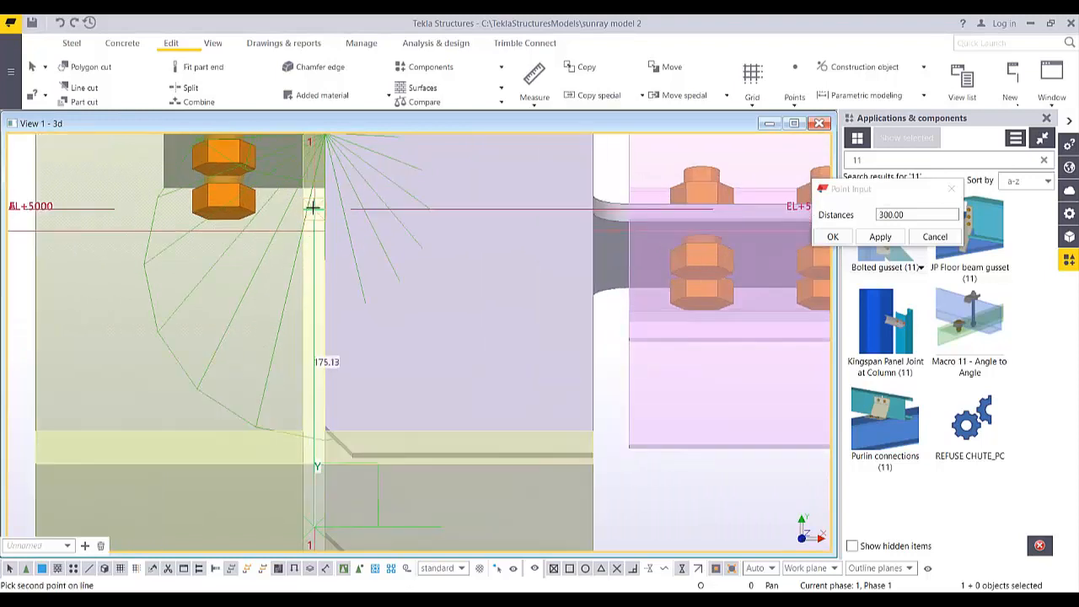
pyautogui.click(312, 207)
pyautogui.scroll(-5, 342, 438)
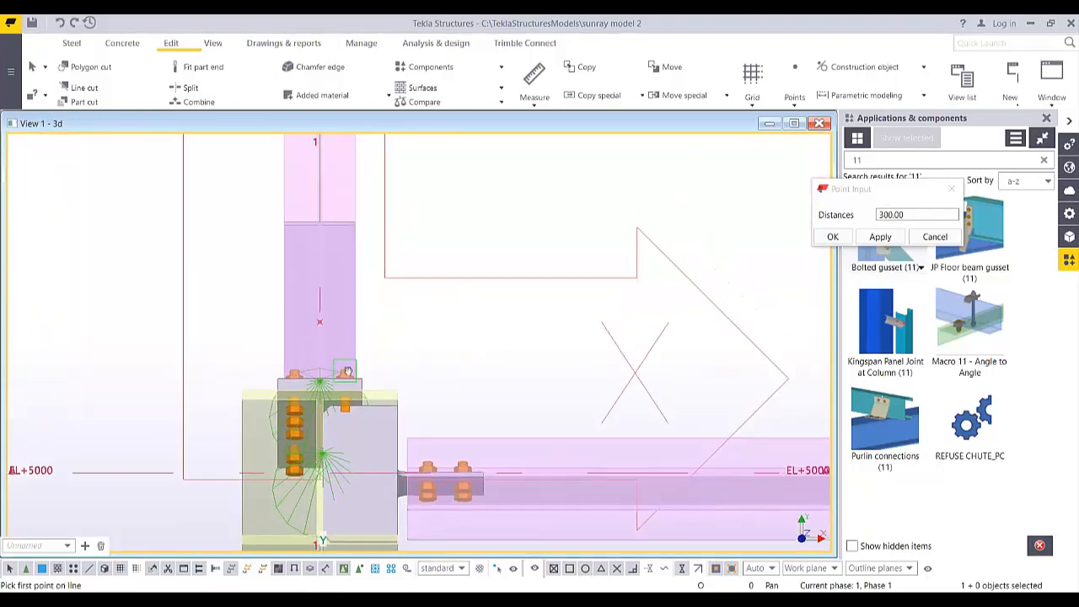
# Add a second extension point on the grid 1 sloping beam, 300 mm from grid B towards grid A
pyautogui.moveTo(348, 371); pyautogui.dragTo(343, 366, button='middle')
pyautogui.scroll(-5, 319, 334)
pyautogui.moveTo(337, 282); pyautogui.dragTo(371, 499, button='middle')
pyautogui.moveTo(380, 262); pyautogui.dragTo(301, 454, button='middle')
pyautogui.scroll(10, 320, 329)
pyautogui.moveTo(339, 277); pyautogui.dragTo(344, 315, button='middle')
pyautogui.scroll(-1, 340, 396)
pyautogui.scroll(-2, 340, 395)
pyautogui.scroll(-8, 358, 413)
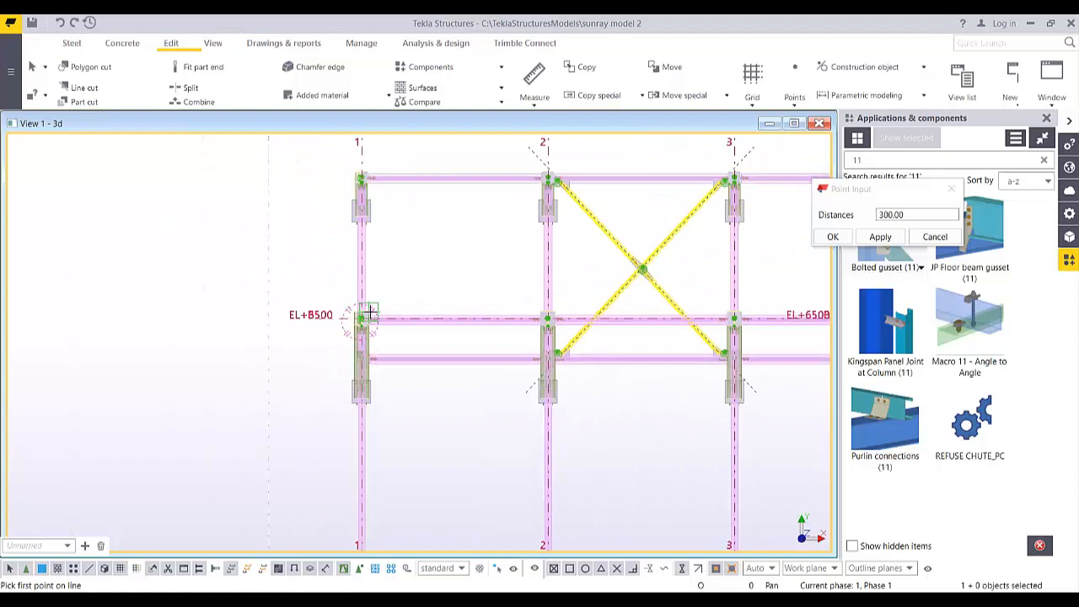
pyautogui.scroll(10, 369, 314)
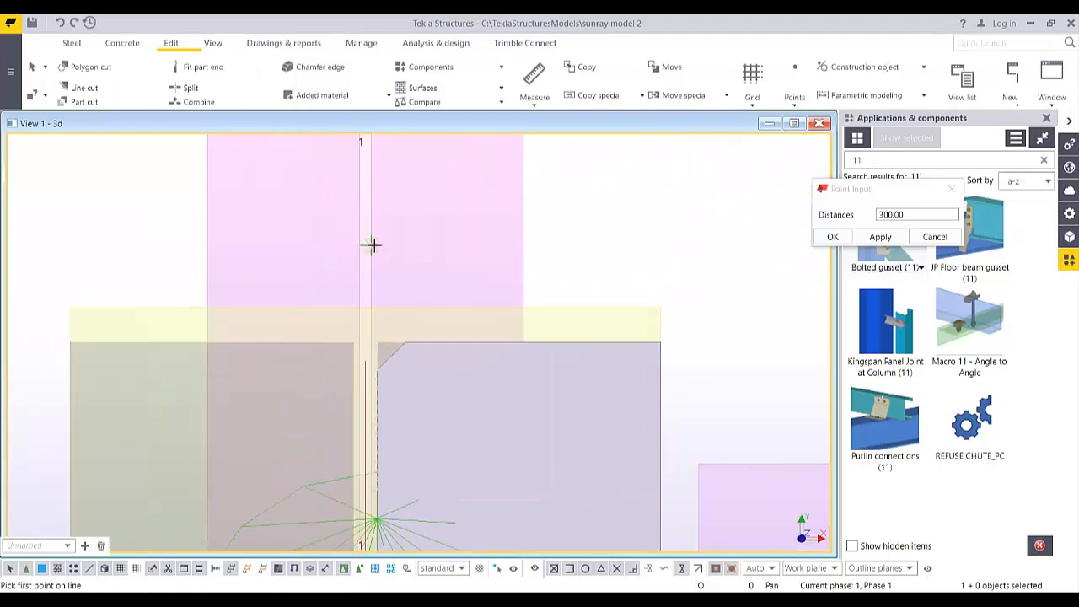
pyautogui.moveTo(367, 183); pyautogui.dragTo(361, 319, button='middle')
pyautogui.click(360, 242)
pyautogui.moveTo(357, 387); pyautogui.dragTo(344, 189, button='middle')
pyautogui.moveTo(378, 412); pyautogui.dragTo(360, 214, button='middle')
pyautogui.scroll(2, 364, 327)
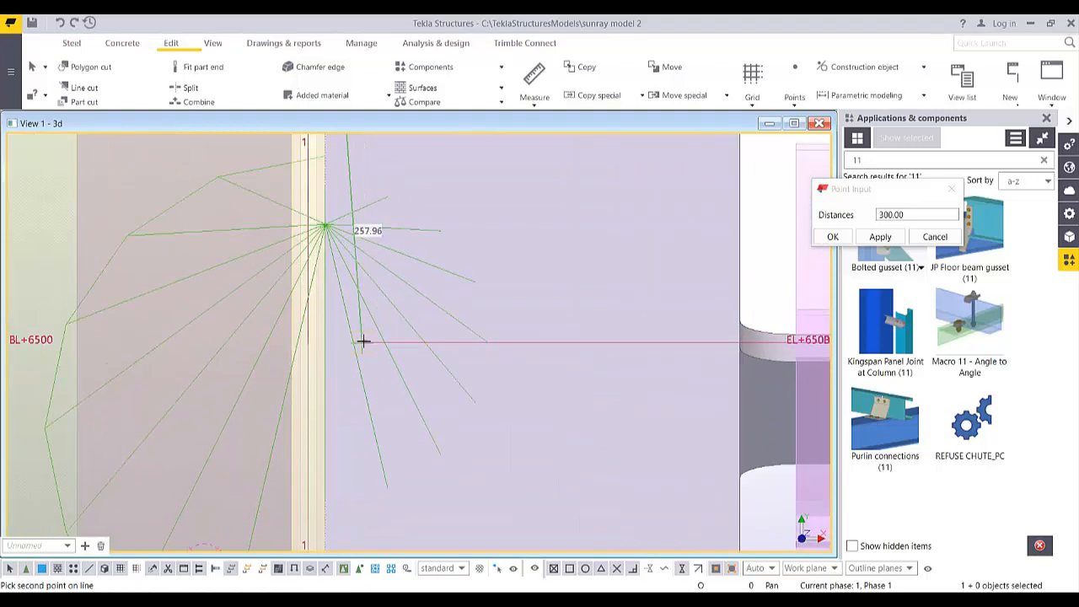
pyautogui.click(309, 353)
pyautogui.scroll(-3, 349, 380)
pyautogui.scroll(-2, 383, 371)
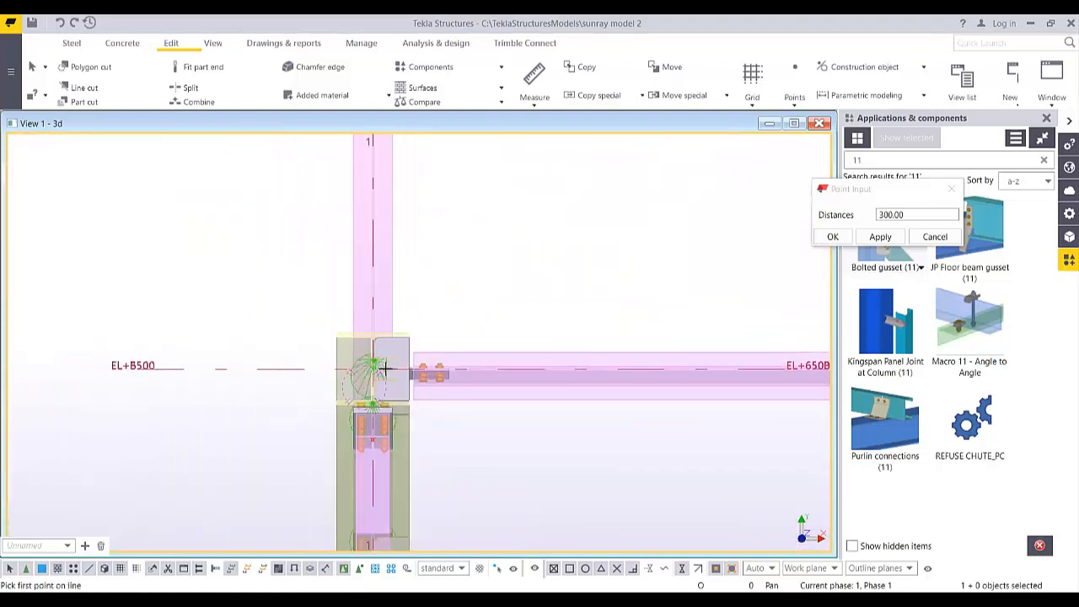
# Draw a construction line from the extension point near grid B on grid 1 straight across to the grid 2 beam
pyautogui.click(861, 67)
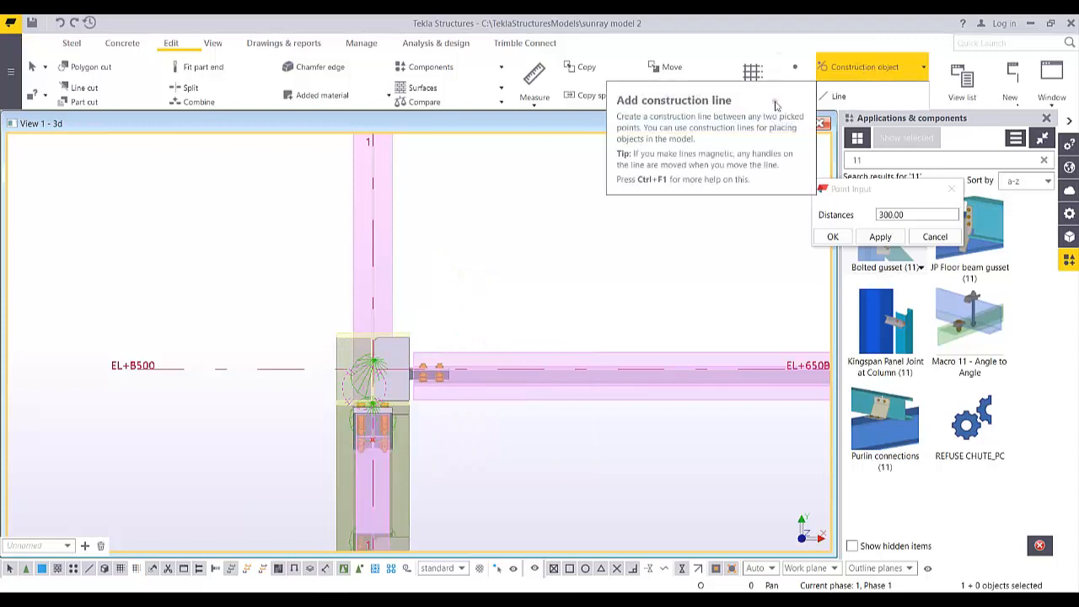
pyautogui.click(847, 73)
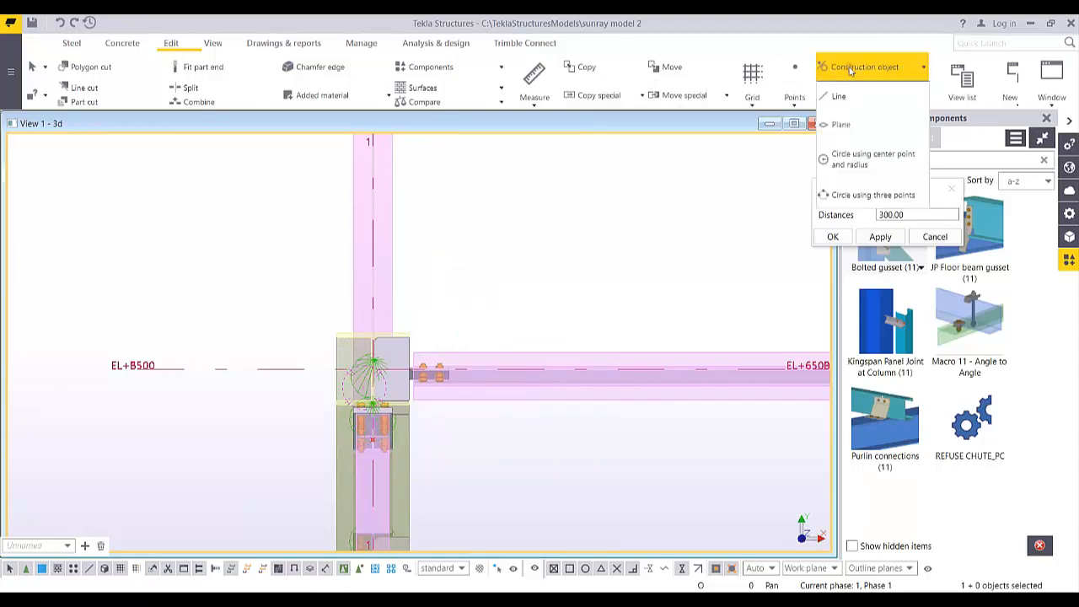
pyautogui.click(836, 97)
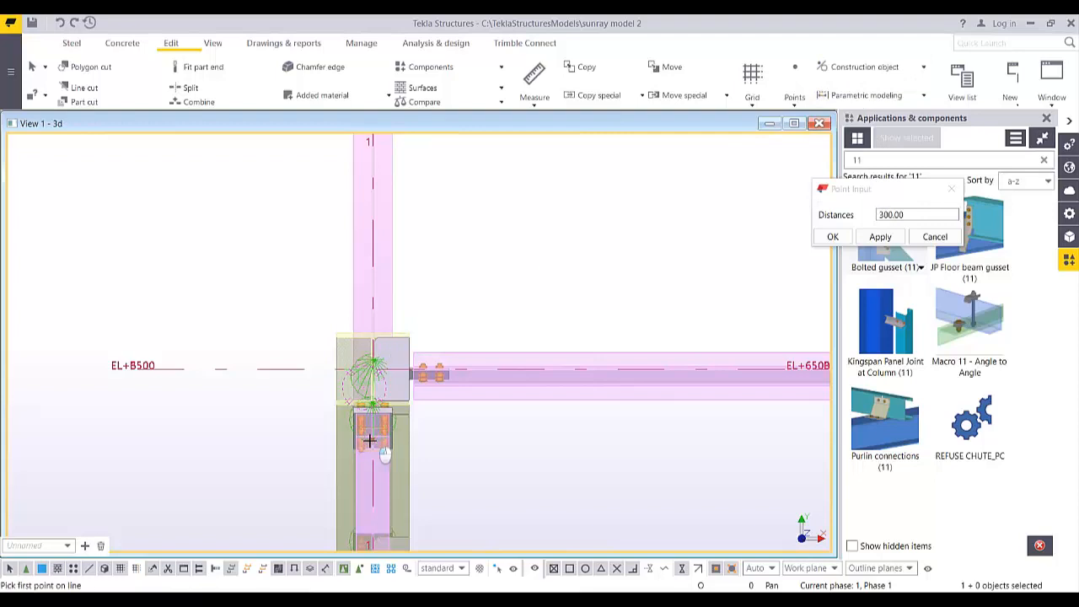
pyautogui.click(369, 439)
pyautogui.scroll(-3, 183, 363)
pyautogui.scroll(4, 530, 366)
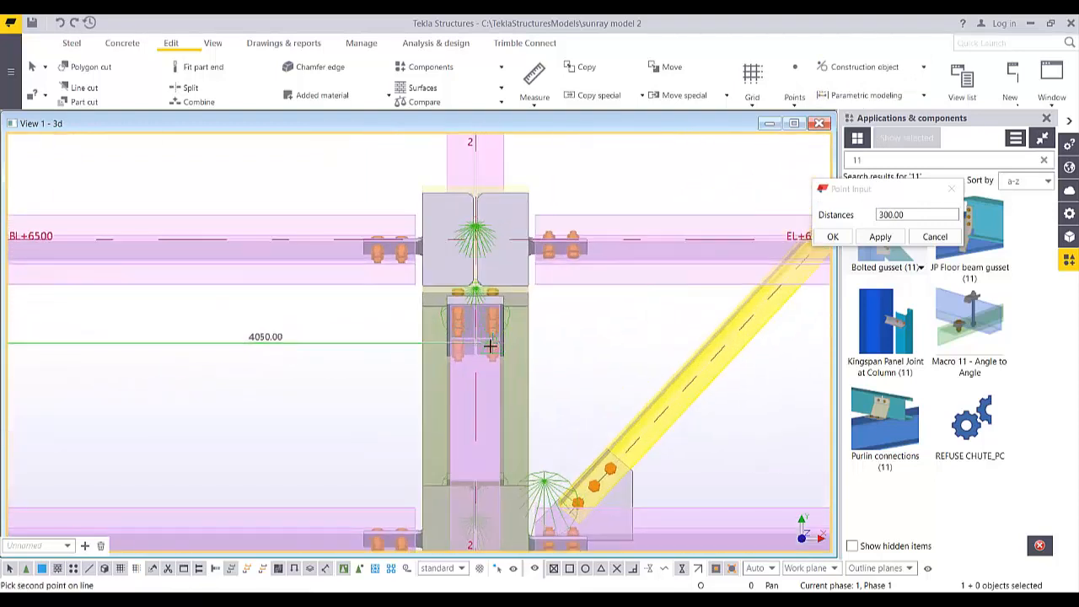
pyautogui.click(409, 341)
pyautogui.scroll(-5, 412, 366)
# Draw a second construction line from the extension point near grid A on grid 1 across to the grid 2 beam
pyautogui.moveTo(313, 445); pyautogui.dragTo(632, 179, button='middle')
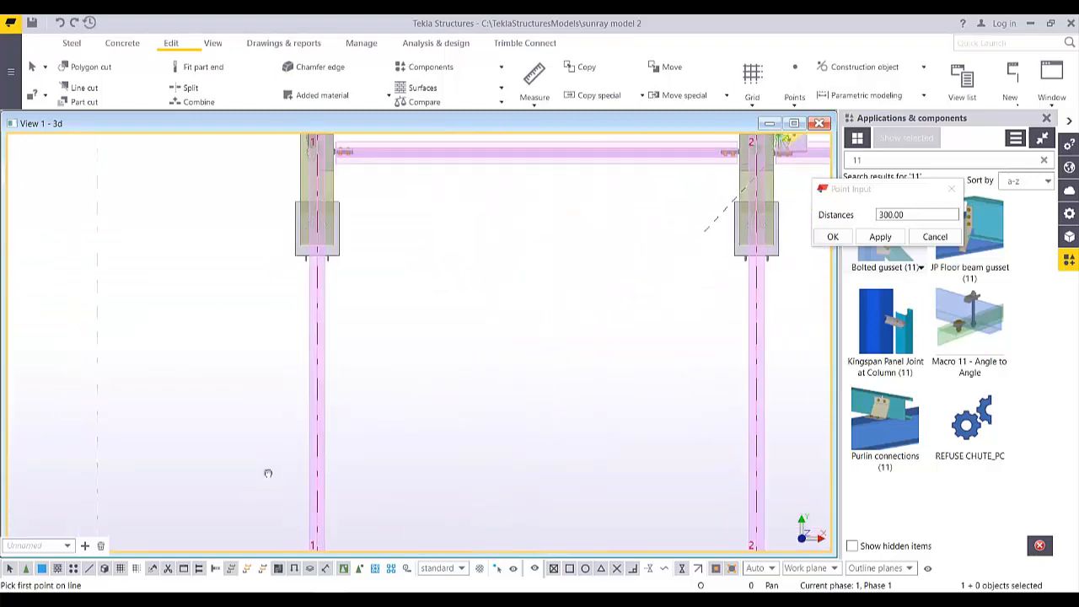
pyautogui.moveTo(267, 472); pyautogui.dragTo(386, 186, button='middle')
pyautogui.moveTo(458, 522); pyautogui.dragTo(443, 433, button='middle')
pyautogui.scroll(4, 445, 432)
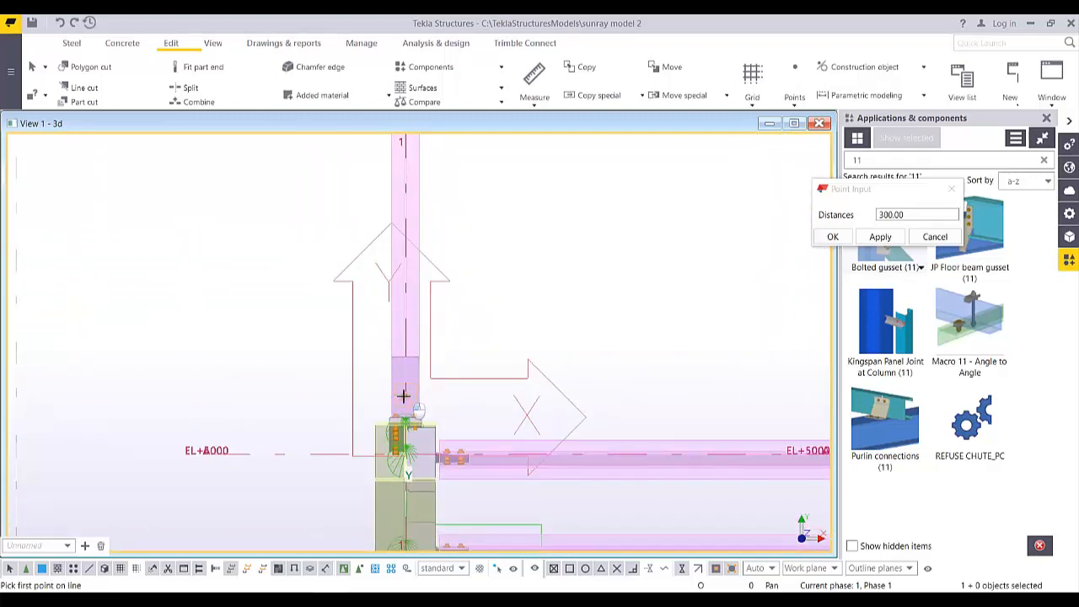
pyautogui.click(403, 394)
pyautogui.moveTo(749, 401); pyautogui.dragTo(199, 343, button='middle')
pyautogui.scroll(-2, 203, 343)
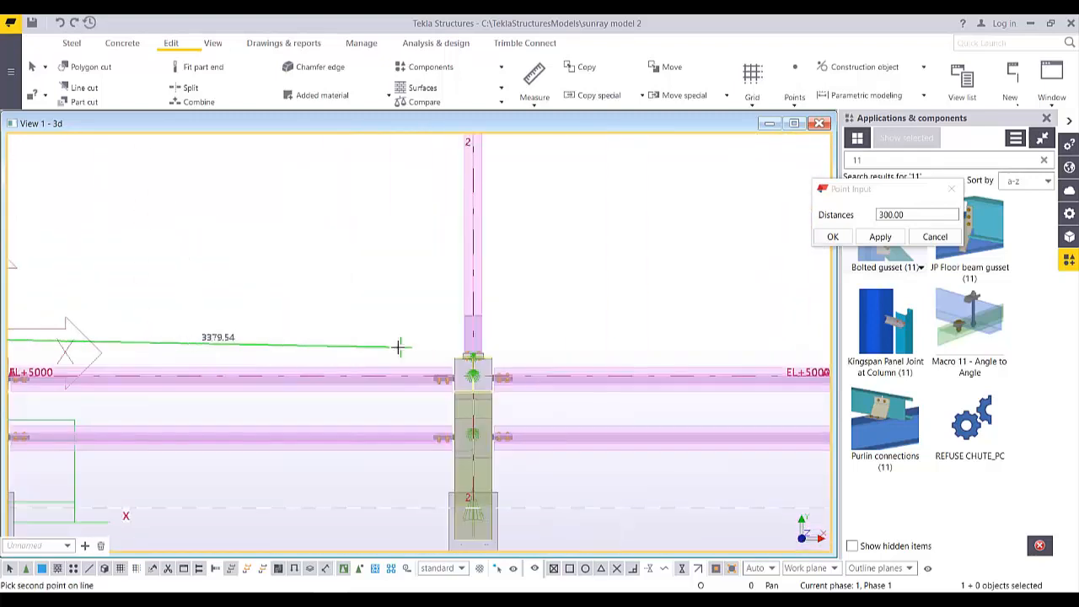
pyautogui.click(498, 339)
pyautogui.scroll(-2, 413, 338)
pyautogui.moveTo(235, 277); pyautogui.dragTo(421, 414, button='middle')
pyautogui.rightClick(391, 239)
pyautogui.click(406, 250)
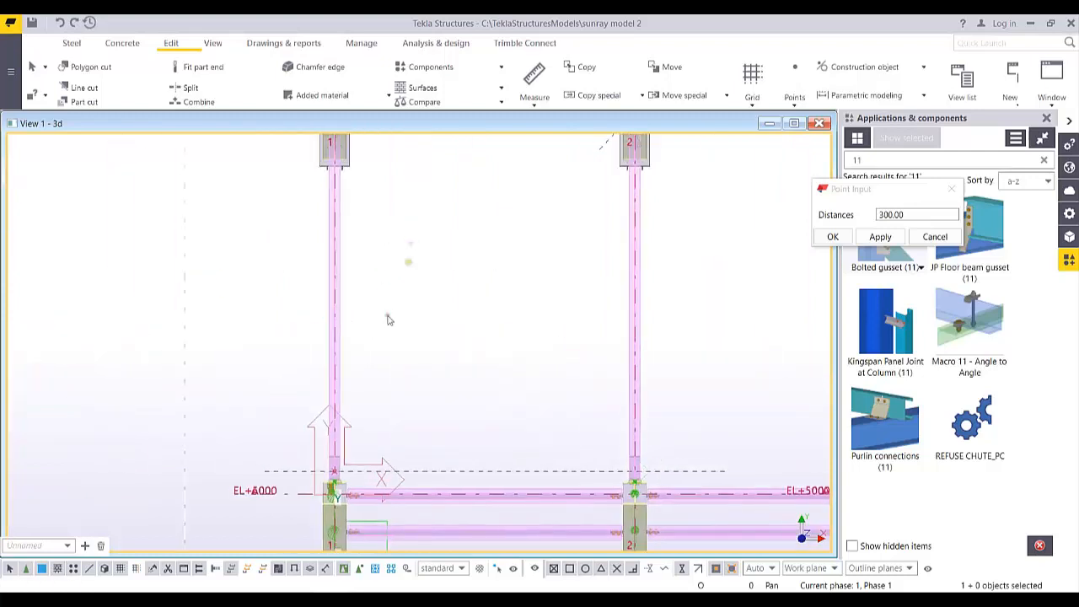
pyautogui.moveTo(388, 318); pyautogui.dragTo(414, 364, button='middle')
pyautogui.scroll(-2, 373, 385)
pyautogui.scroll(2, 368, 379)
pyautogui.scroll(-1, 368, 329)
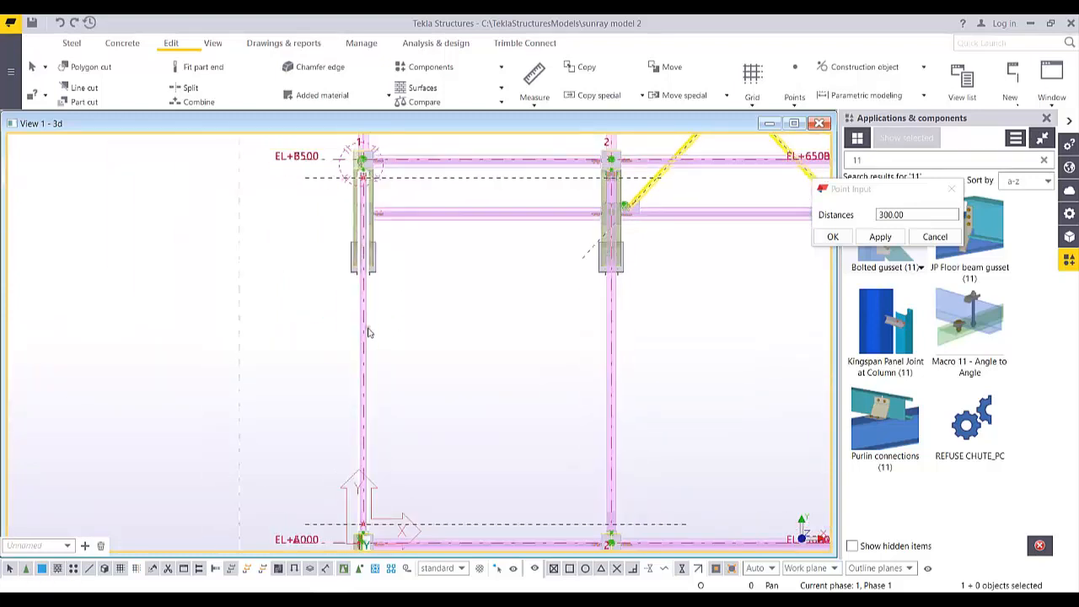
# Add 3 divided line points on the grid 1 sloping beam, between the extension points near grid B and grid A
pyautogui.click(795, 91)
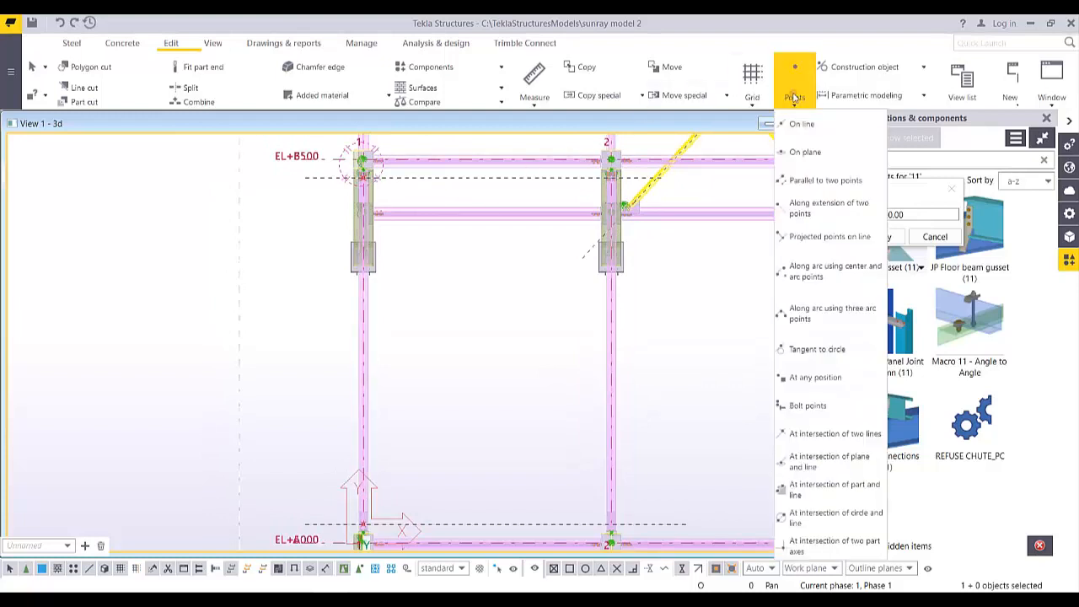
pyautogui.click(801, 124)
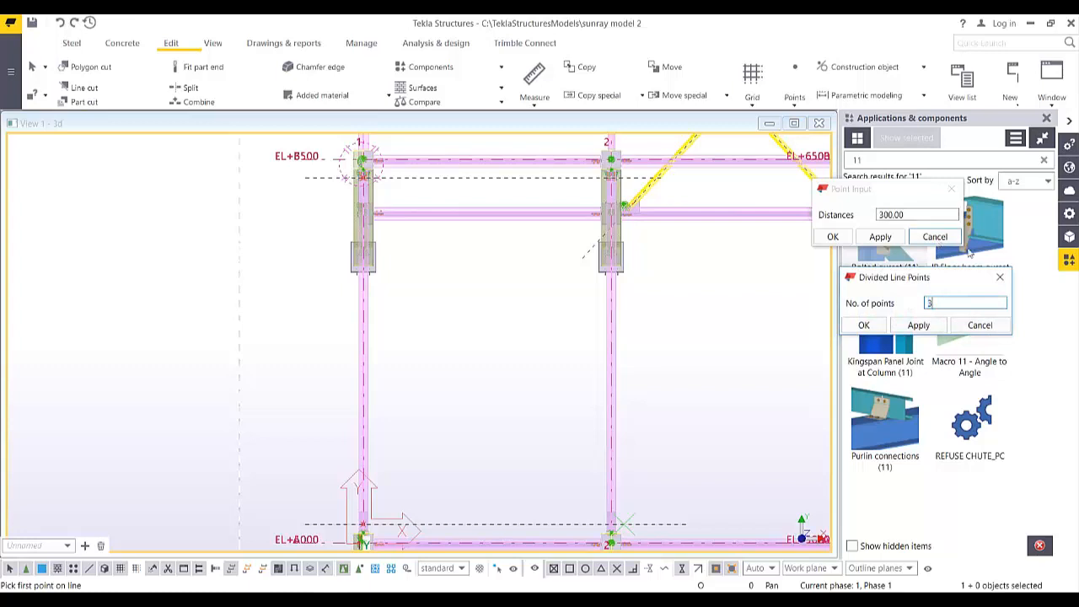
pyautogui.click(918, 325)
pyautogui.scroll(3, 351, 184)
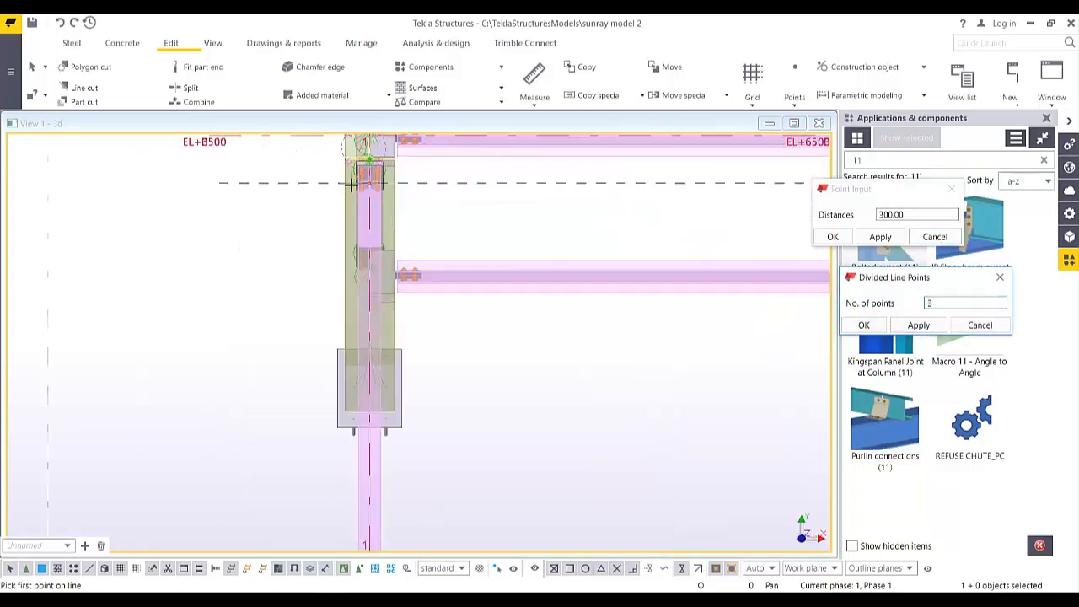
pyautogui.scroll(5, 351, 183)
pyautogui.click(372, 181)
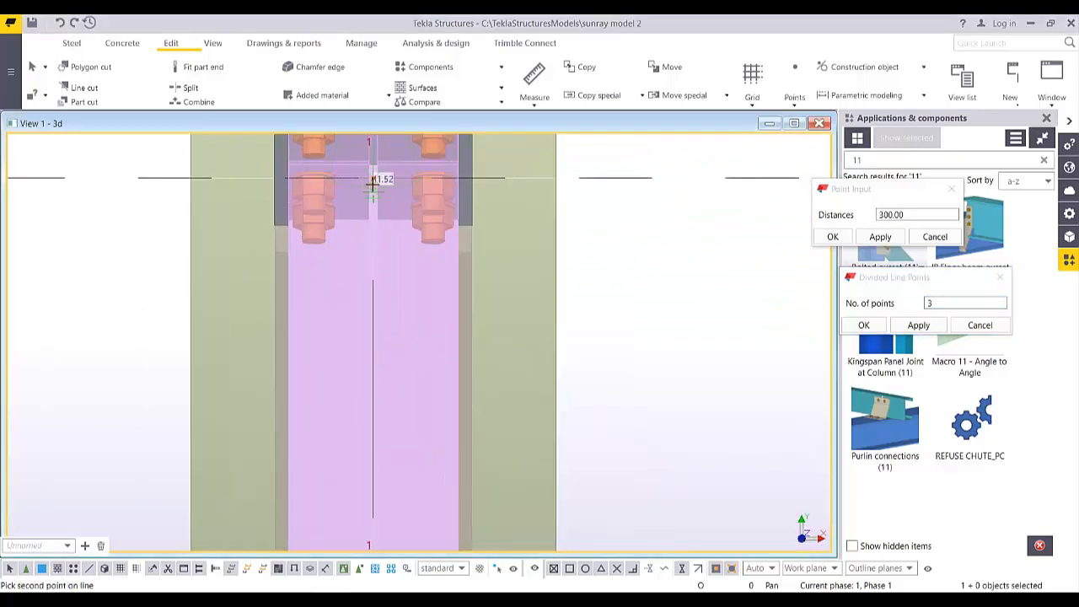
pyautogui.scroll(-6, 371, 181)
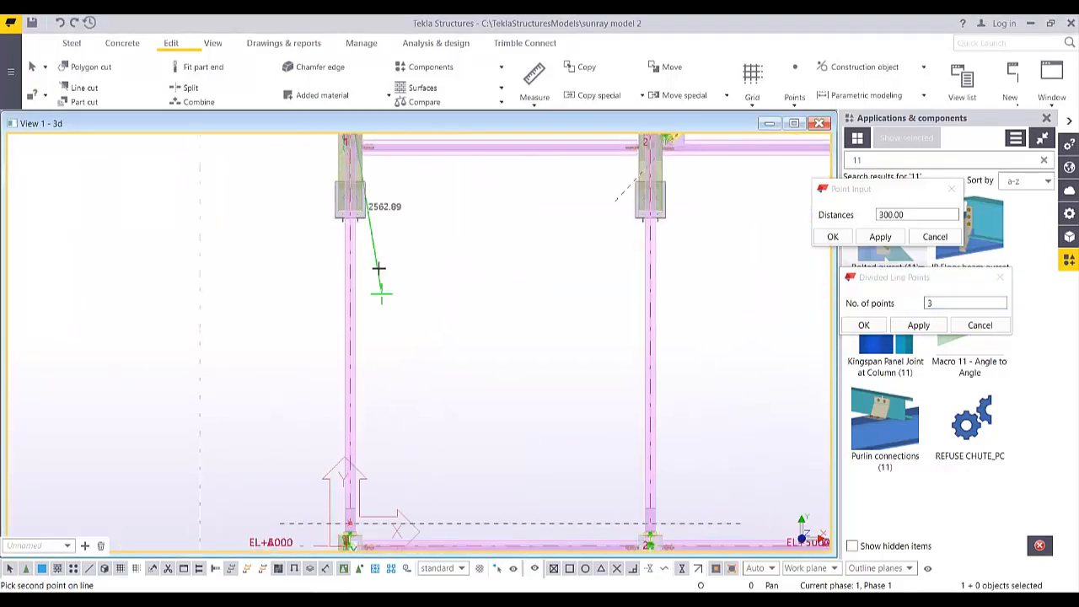
pyautogui.scroll(8, 371, 359)
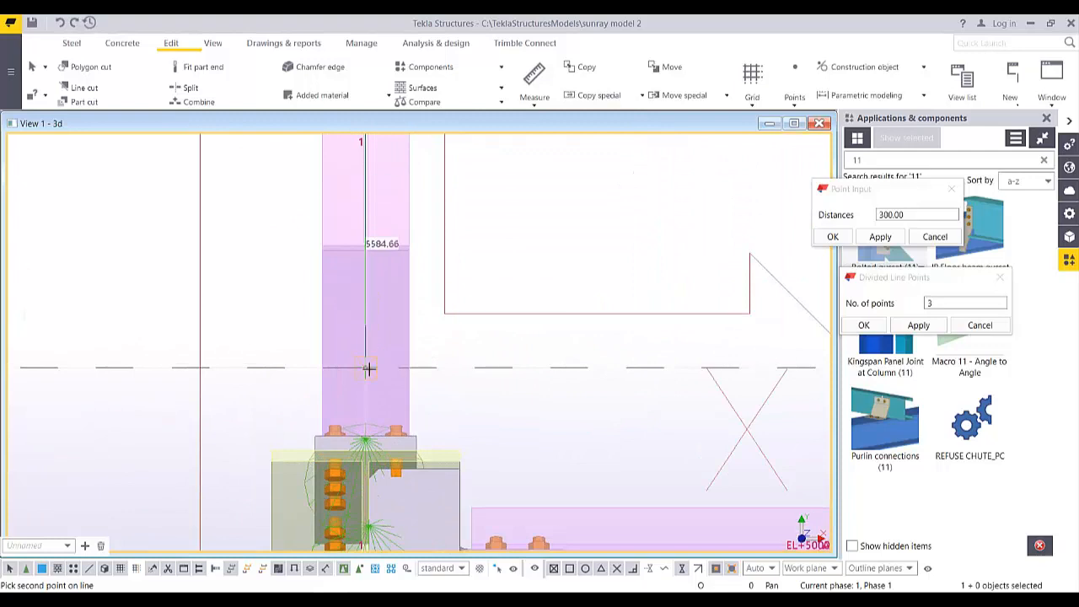
pyautogui.click(365, 368)
pyautogui.scroll(-5, 392, 373)
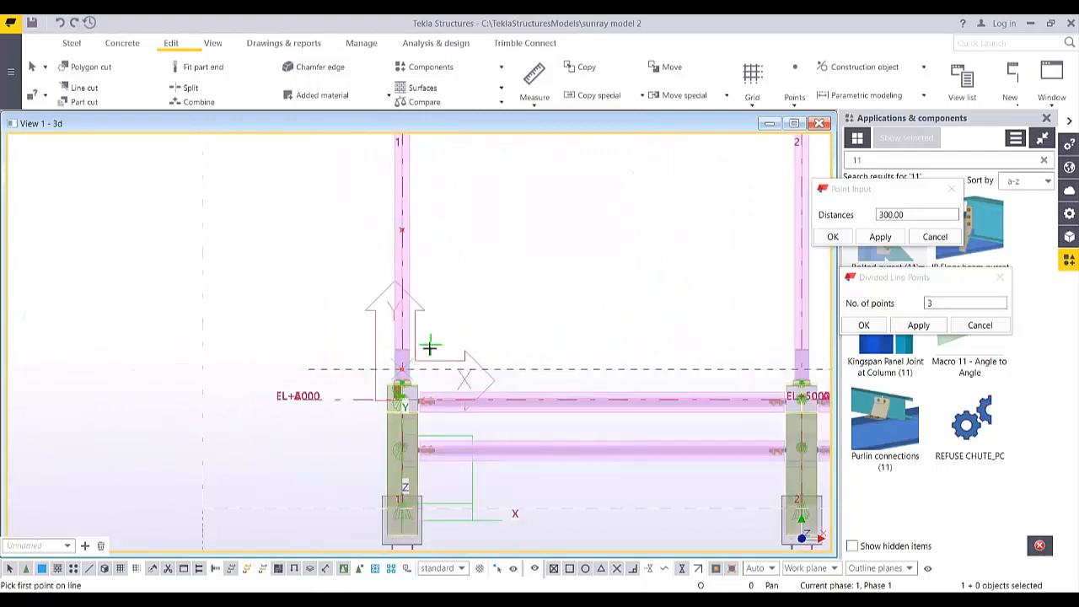
# Measure the distance on the grid 1 beam between the extension point near grid A and the nearest division point
pyautogui.click(534, 78)
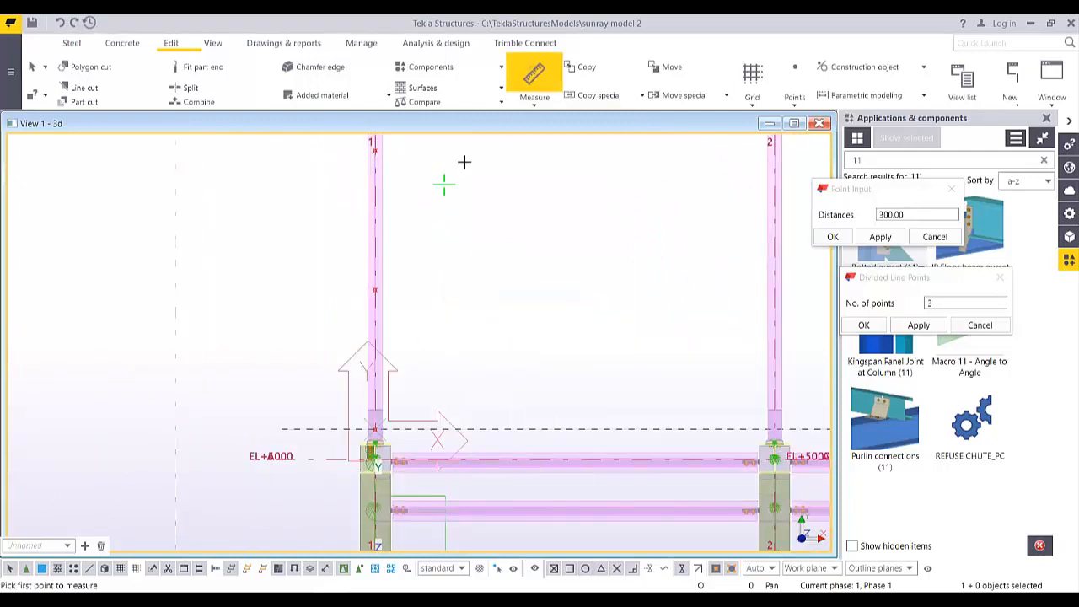
pyautogui.click(375, 288)
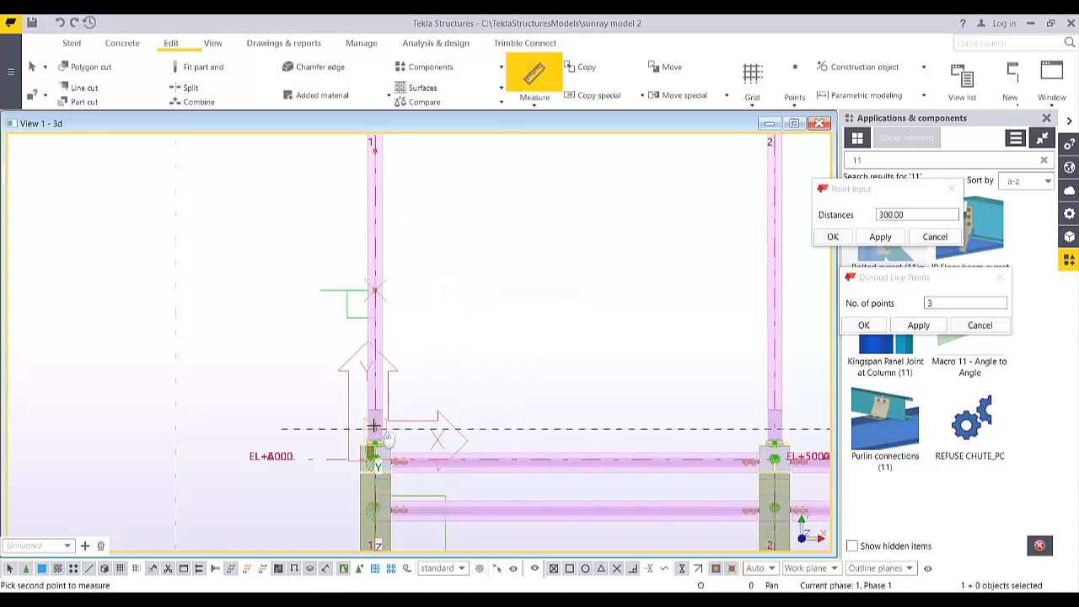
pyautogui.click(439, 393)
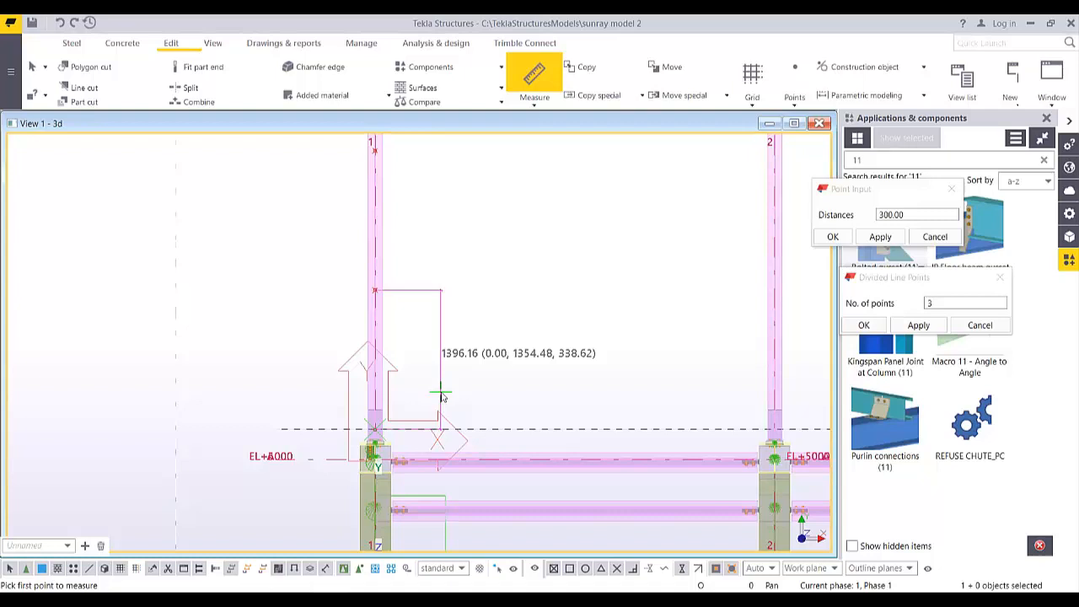
pyautogui.rightClick(428, 193)
pyautogui.click(442, 197)
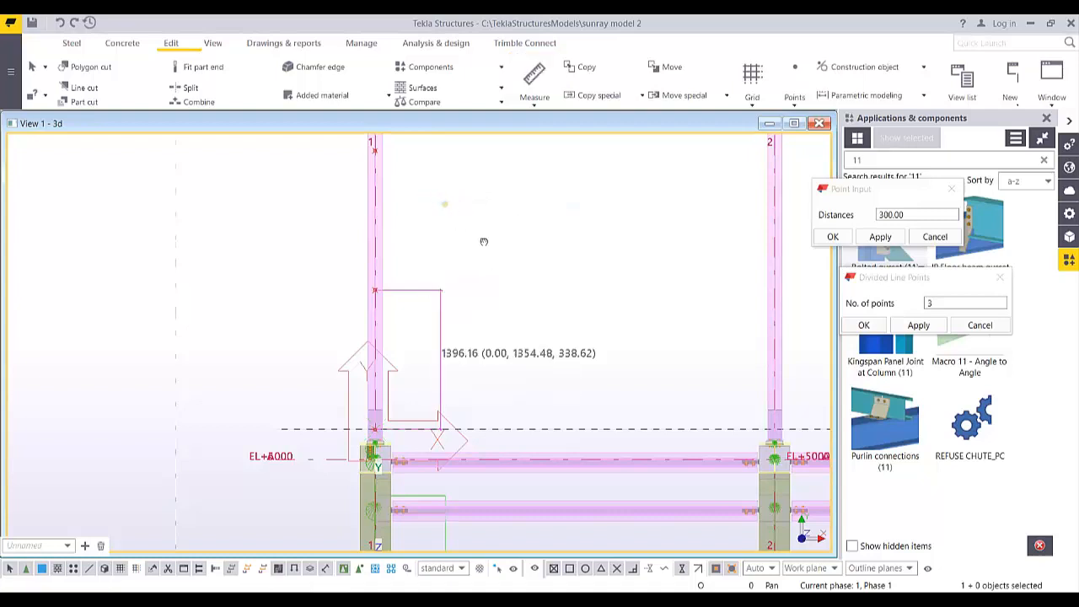
pyautogui.scroll(-2, 399, 303)
pyautogui.scroll(3, 399, 303)
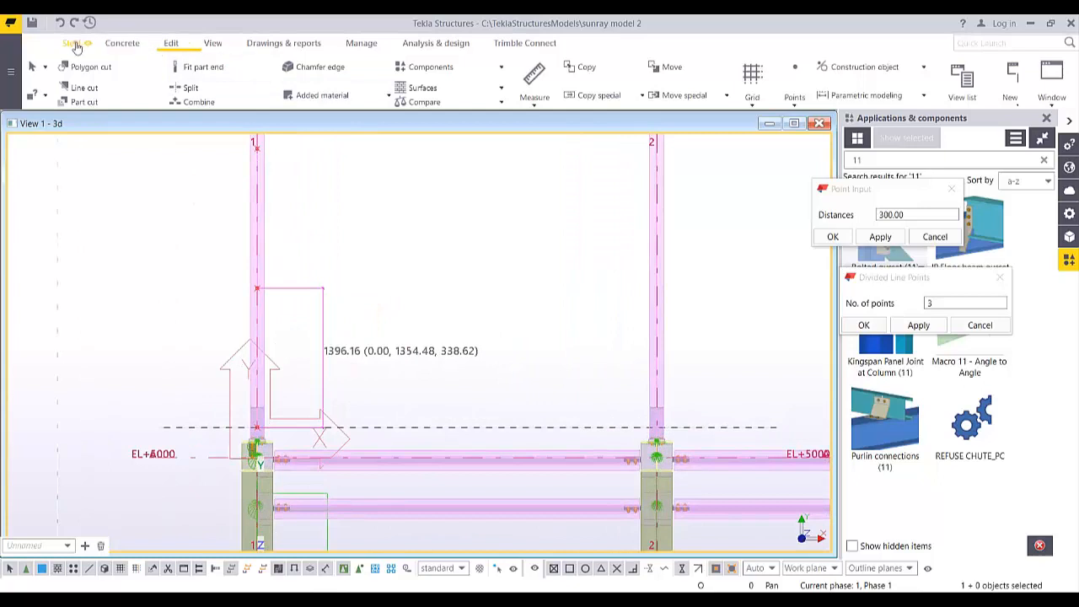
# Close the components list and both point dialogs, and start a new steel beam named PURLINS
pyautogui.click(120, 43)
pyautogui.click(72, 43)
pyautogui.click(119, 78)
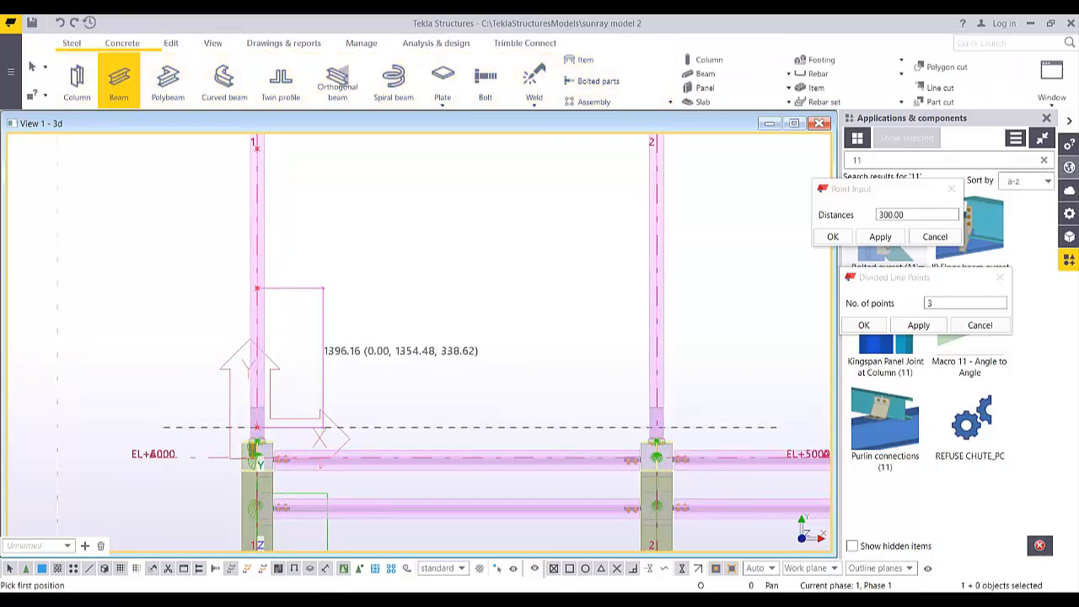
pyautogui.click(1046, 119)
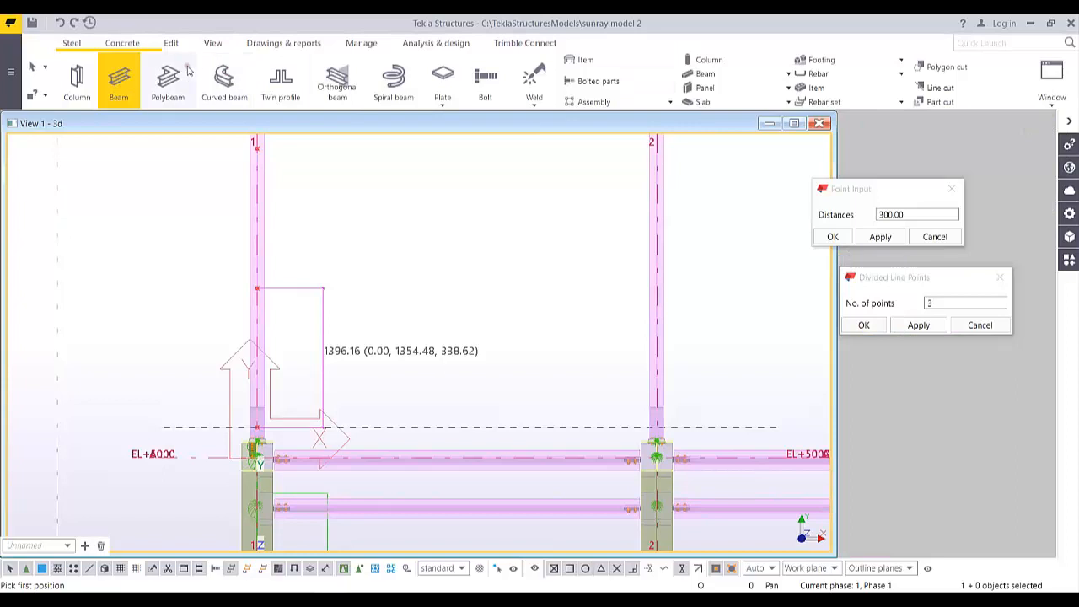
pyautogui.doubleClick(119, 82)
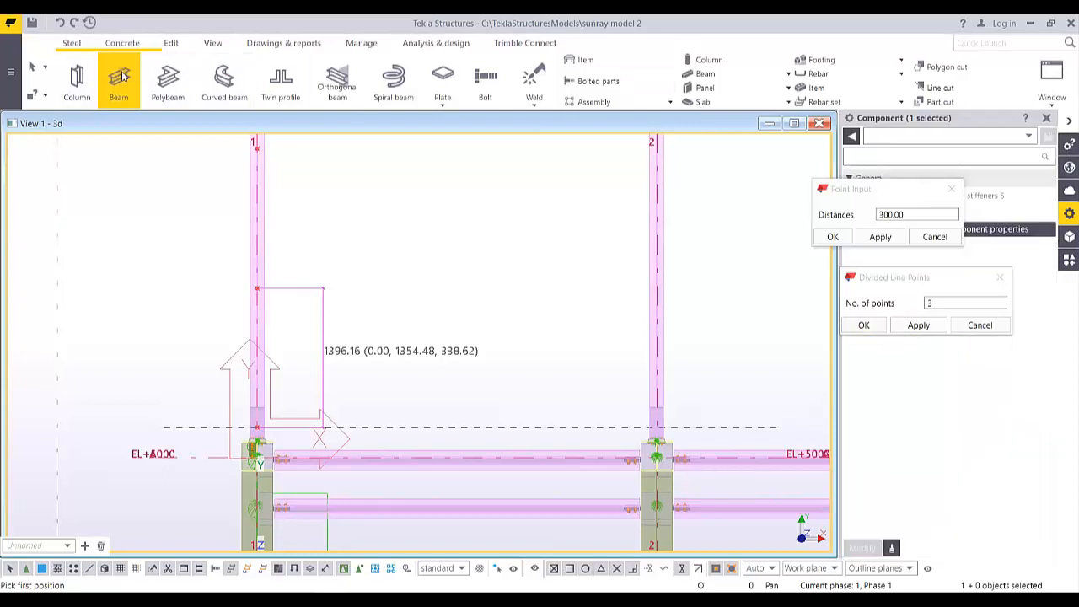
pyautogui.click(951, 188)
pyautogui.click(999, 278)
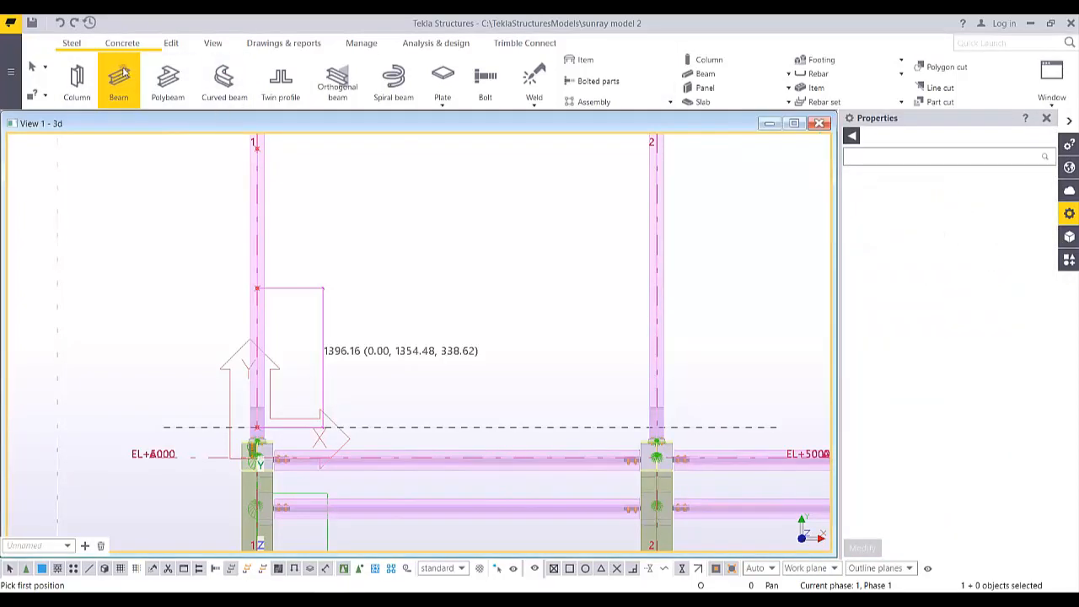
pyautogui.click(1046, 119)
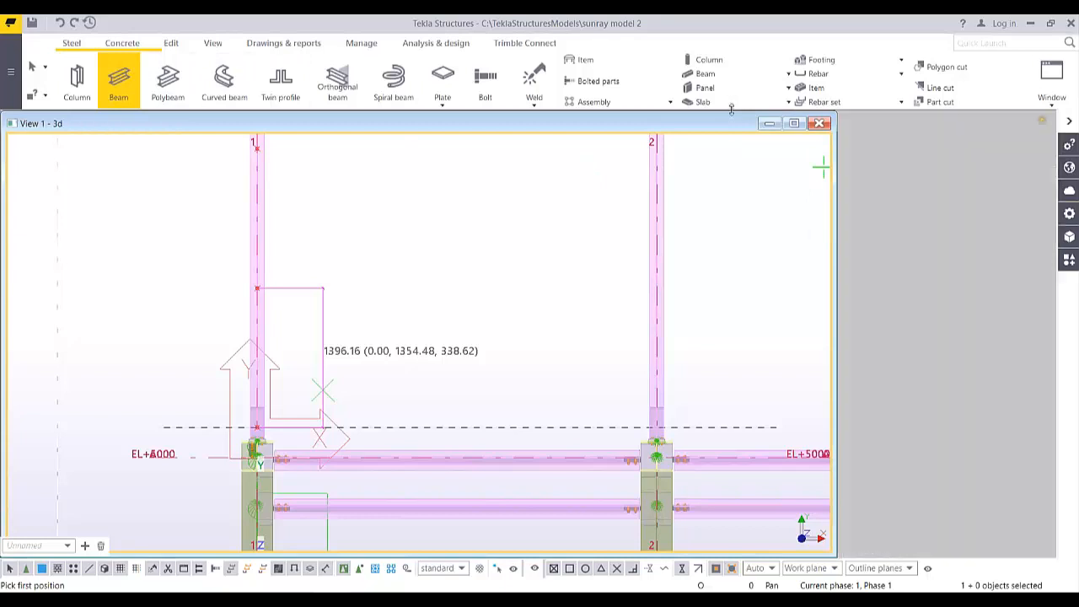
pyautogui.doubleClick(119, 83)
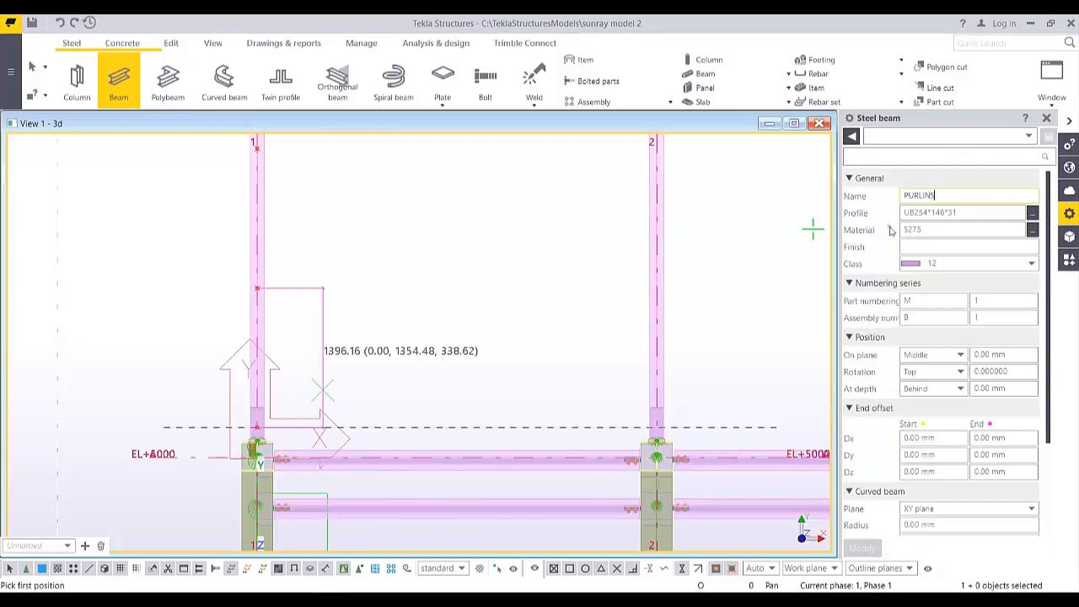
# Set the purlin's profile to C-180X75X7X10.5 from the C profiles and its class to 11
pyautogui.click(1032, 213)
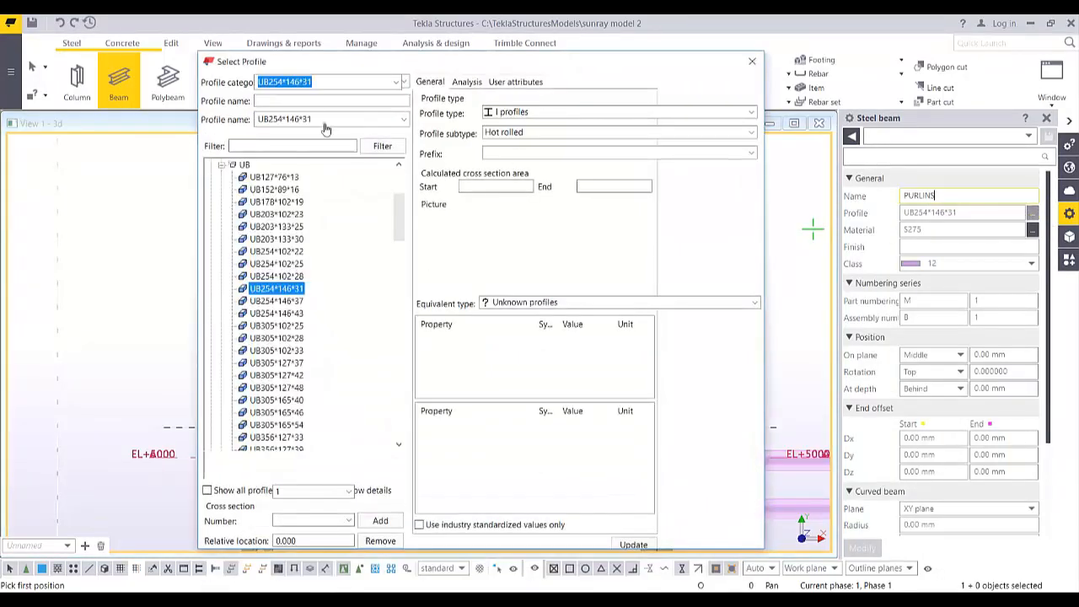
pyautogui.click(221, 129)
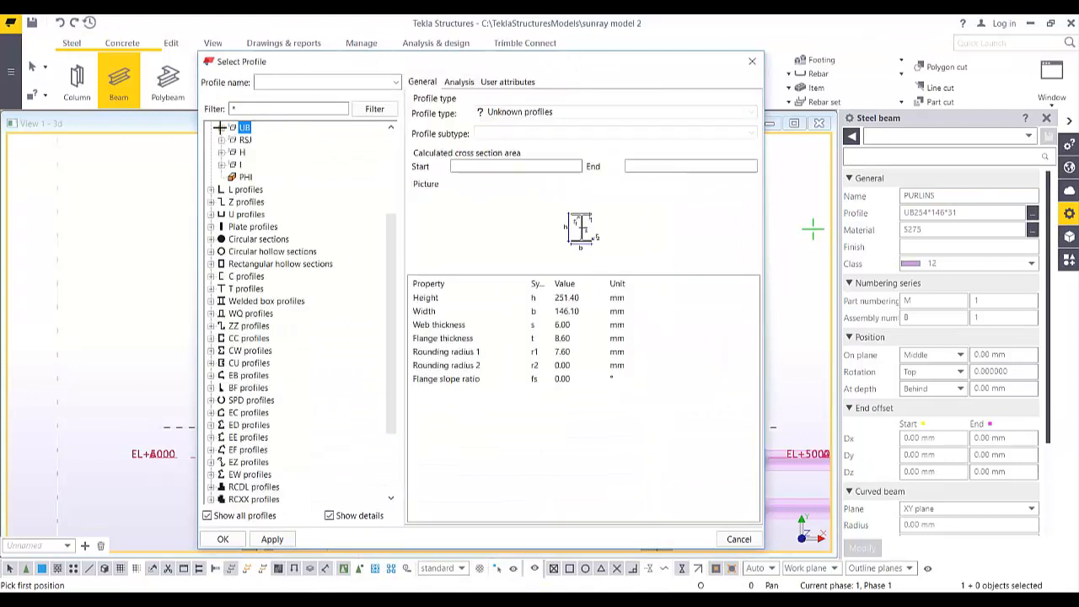
pyautogui.click(211, 276)
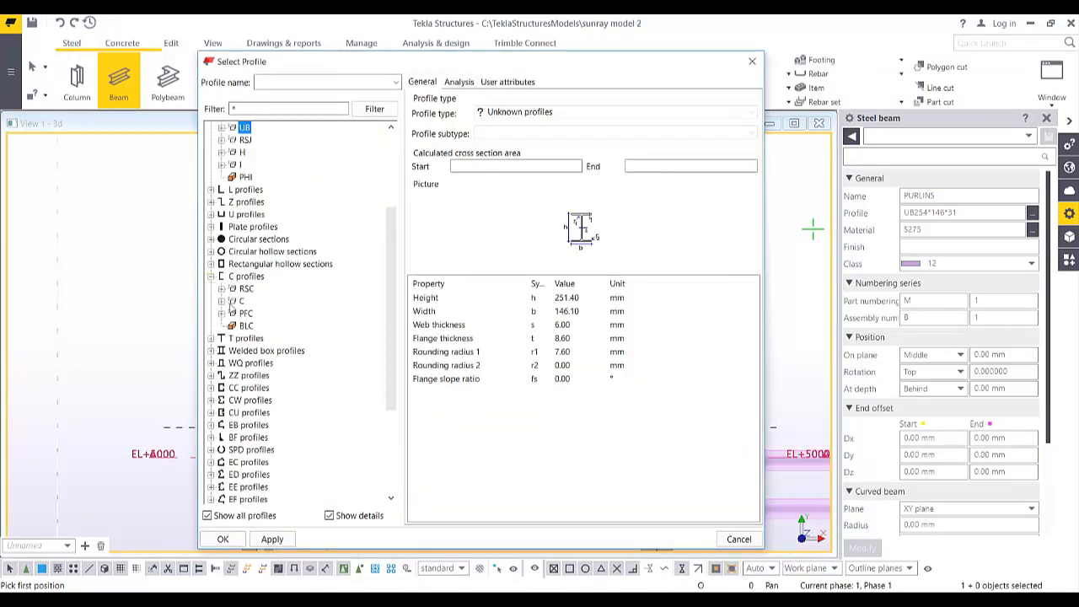
pyautogui.click(221, 301)
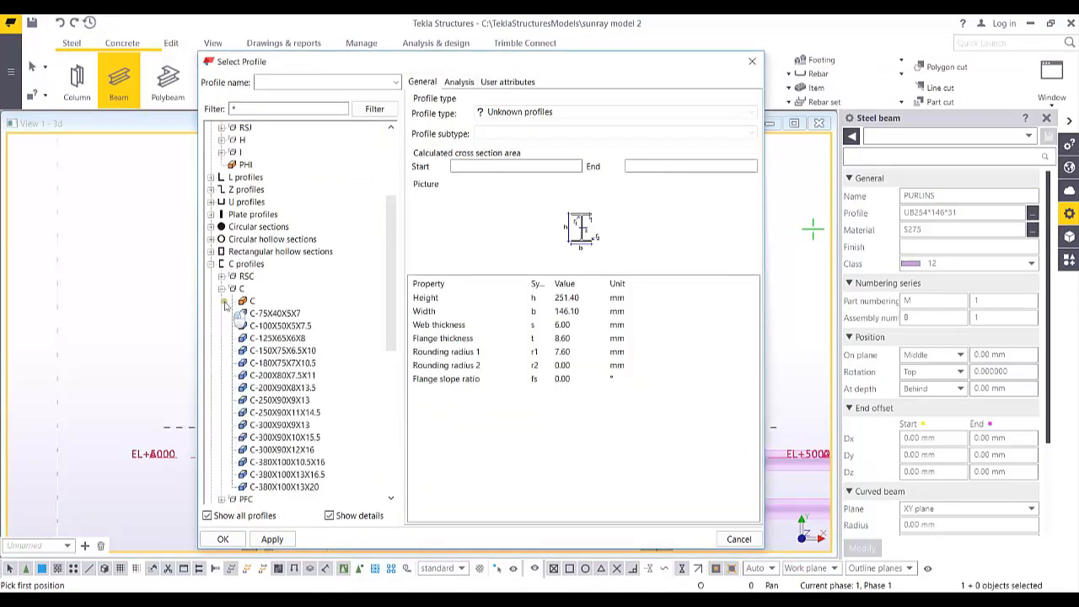
pyautogui.click(281, 363)
pyautogui.click(271, 539)
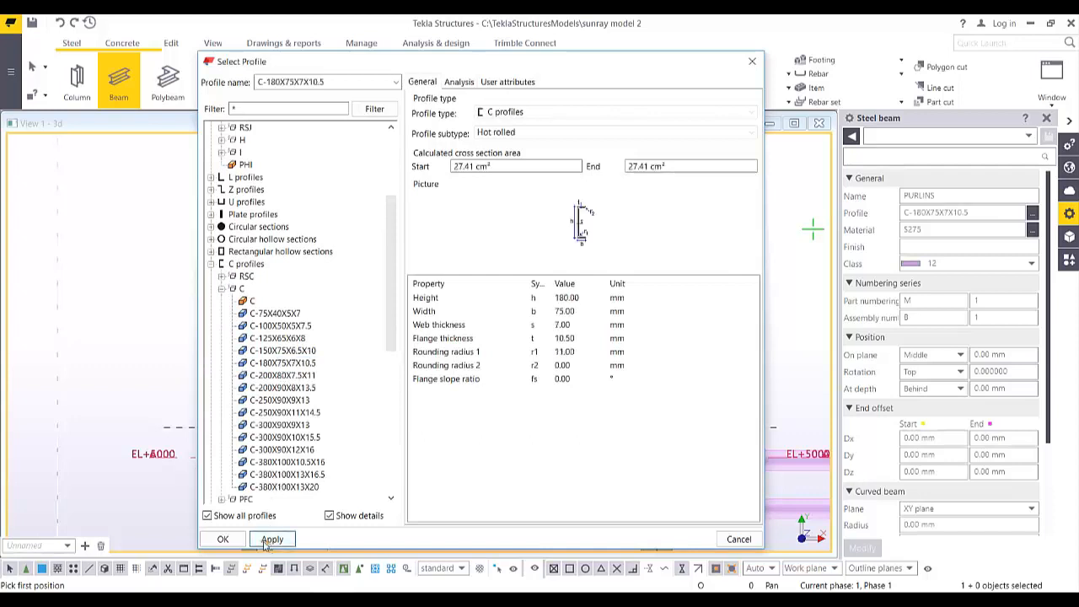
pyautogui.click(222, 538)
pyautogui.click(960, 263)
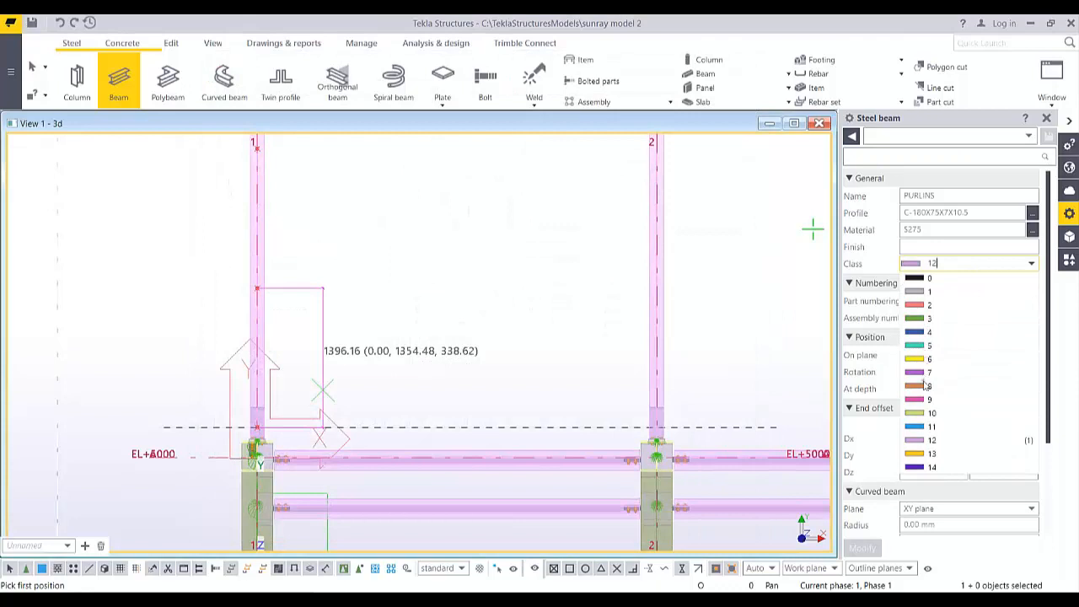
pyautogui.click(919, 427)
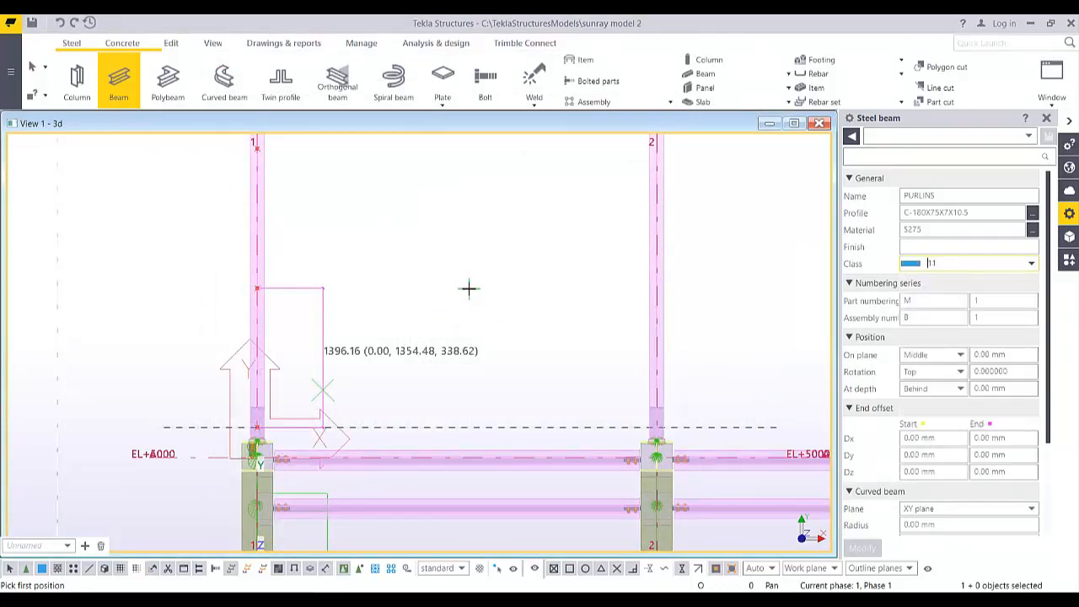
# Place the purlin along the construction line near grid A, from the grid 1 sloping beam to the grid 2 beam
pyautogui.click(263, 430)
pyautogui.scroll(5, 660, 396)
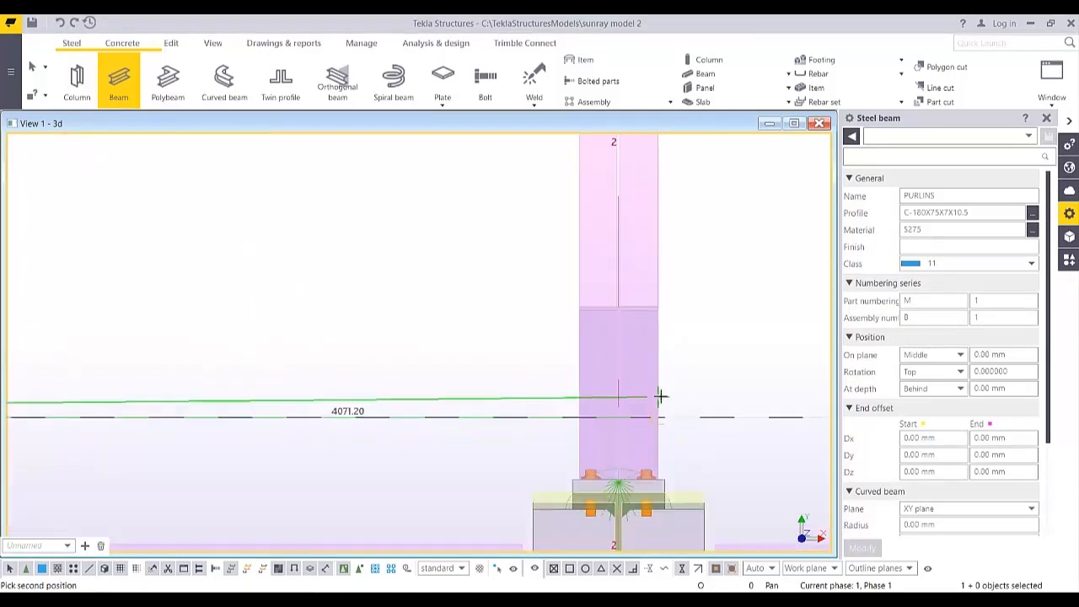
pyautogui.scroll(3, 642, 409)
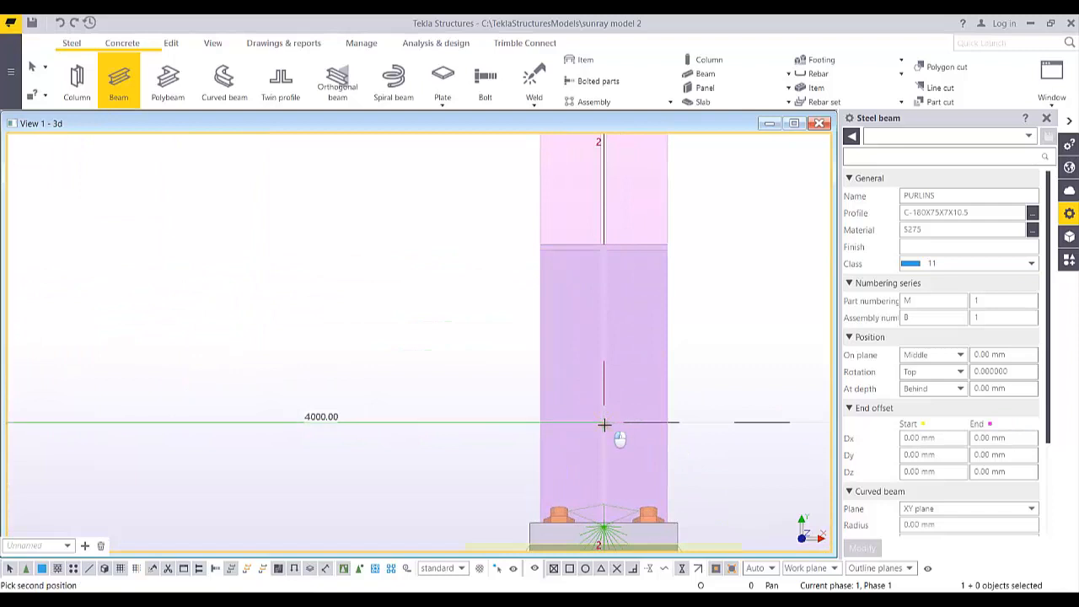
pyautogui.click(604, 424)
pyautogui.scroll(-5, 494, 404)
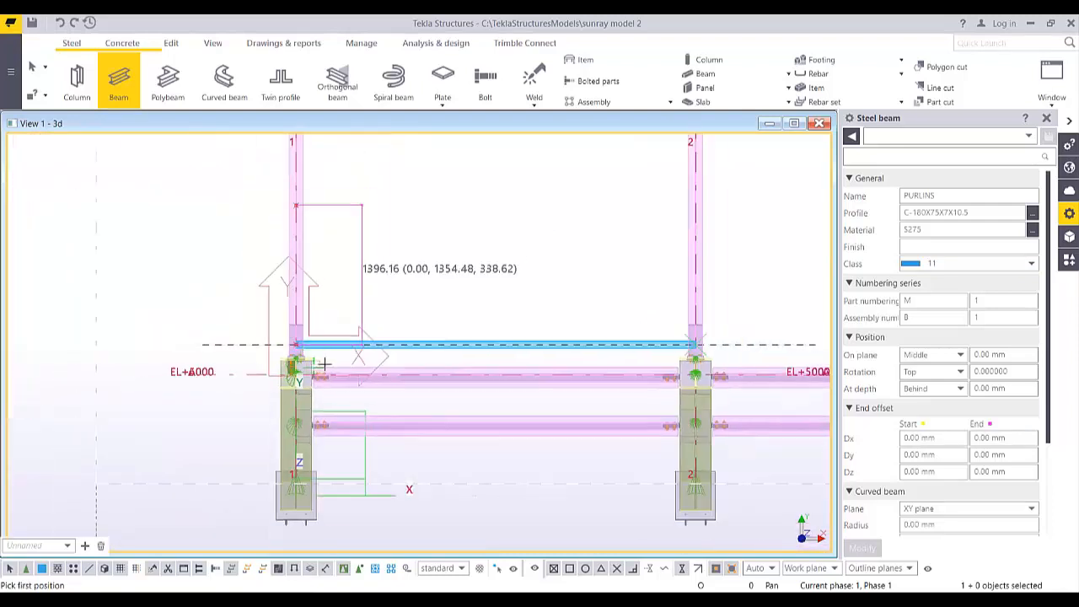
# Set the placed purlin's depth position to Front and inspect how it sits on the sloping beams
pyautogui.keyDown('ctrl'); pyautogui.moveTo(246, 375); pyautogui.dragTo(539, 274, button='middle'); pyautogui.keyUp('ctrl')
pyautogui.scroll(4, 263, 362)
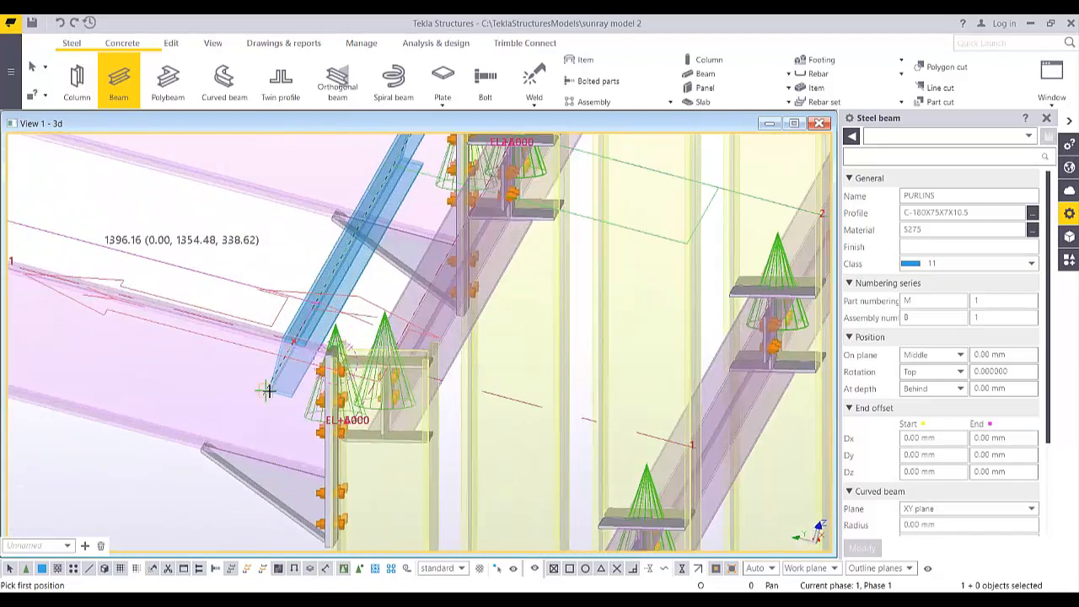
pyautogui.scroll(4, 268, 390)
pyautogui.moveTo(272, 361); pyautogui.dragTo(447, 383, button='middle')
pyautogui.rightClick(441, 221)
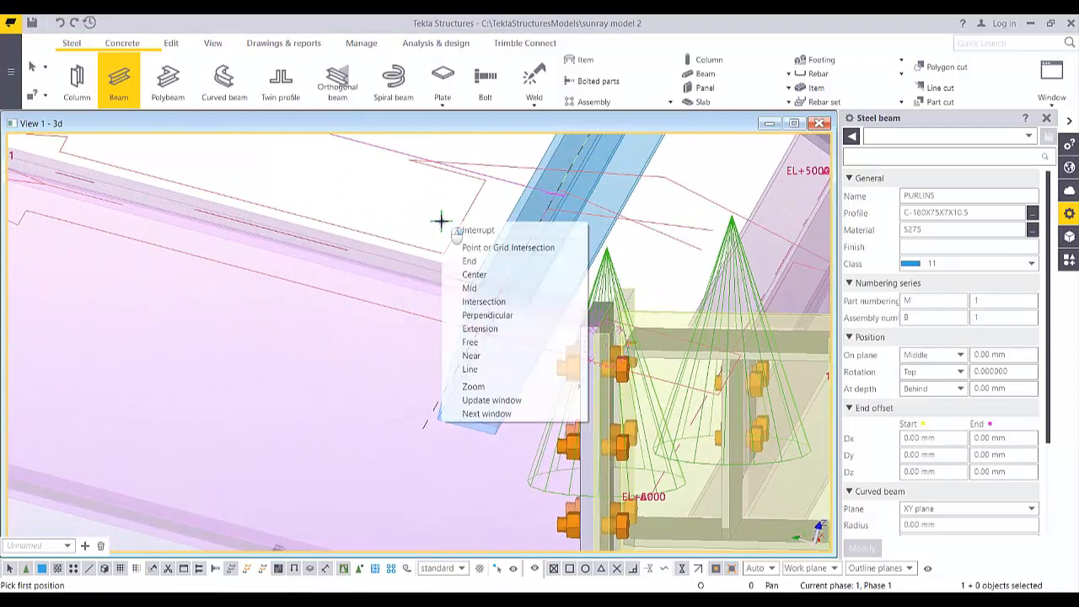
pyautogui.click(471, 231)
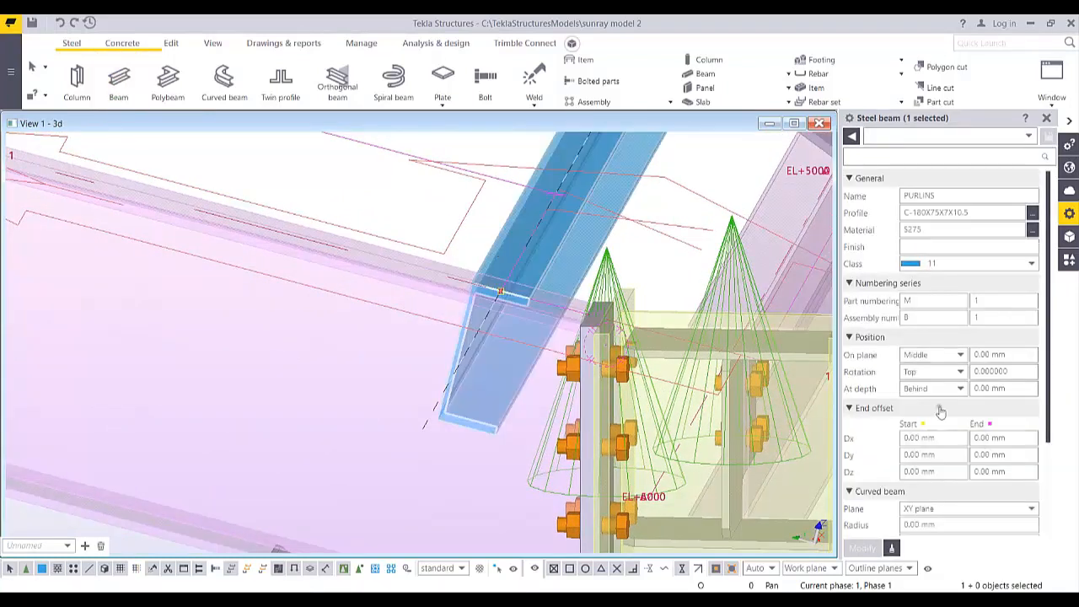
pyautogui.click(959, 389)
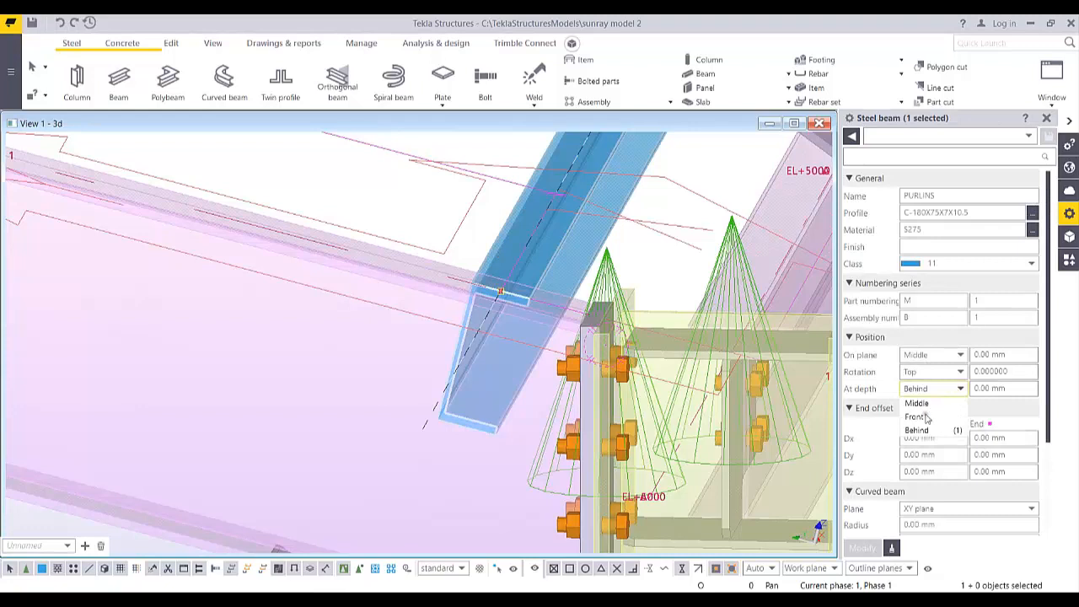
pyautogui.click(915, 416)
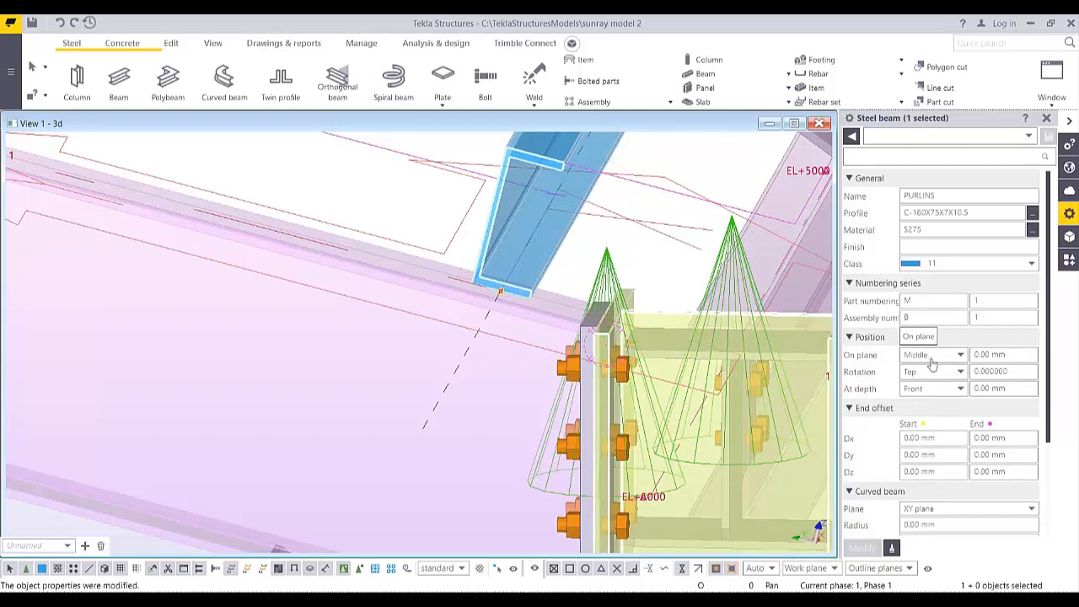
pyautogui.moveTo(539, 245); pyautogui.dragTo(450, 286, button='middle')
pyautogui.scroll(-3, 445, 306)
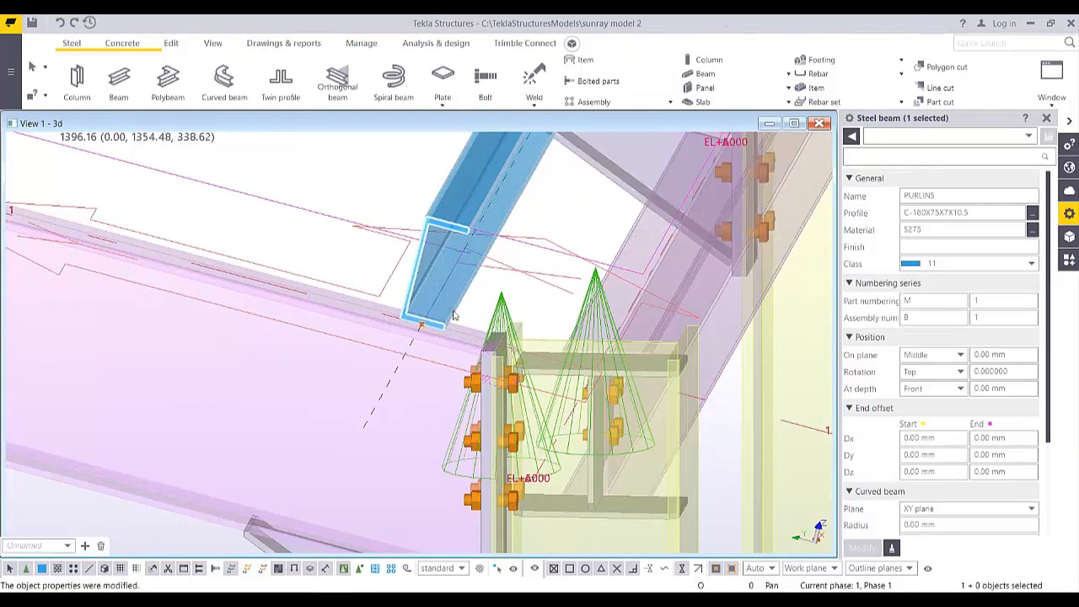
pyautogui.moveTo(444, 306); pyautogui.dragTo(405, 372, button='middle')
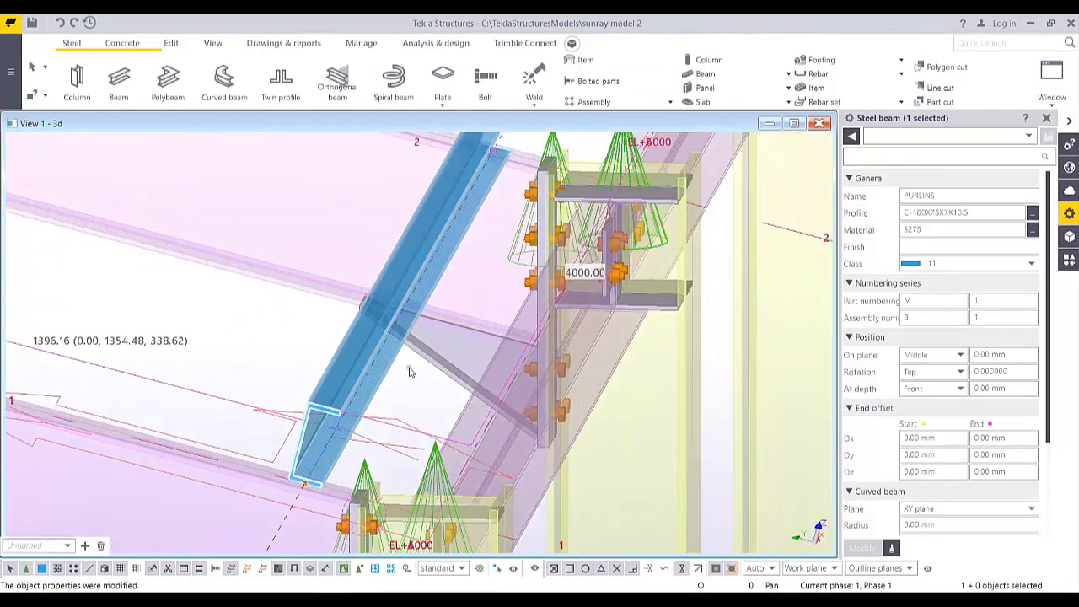
# Run the Swap handles macro on the selected purlin near grid A to reverse its direction
pyautogui.scroll(-2, 410, 371)
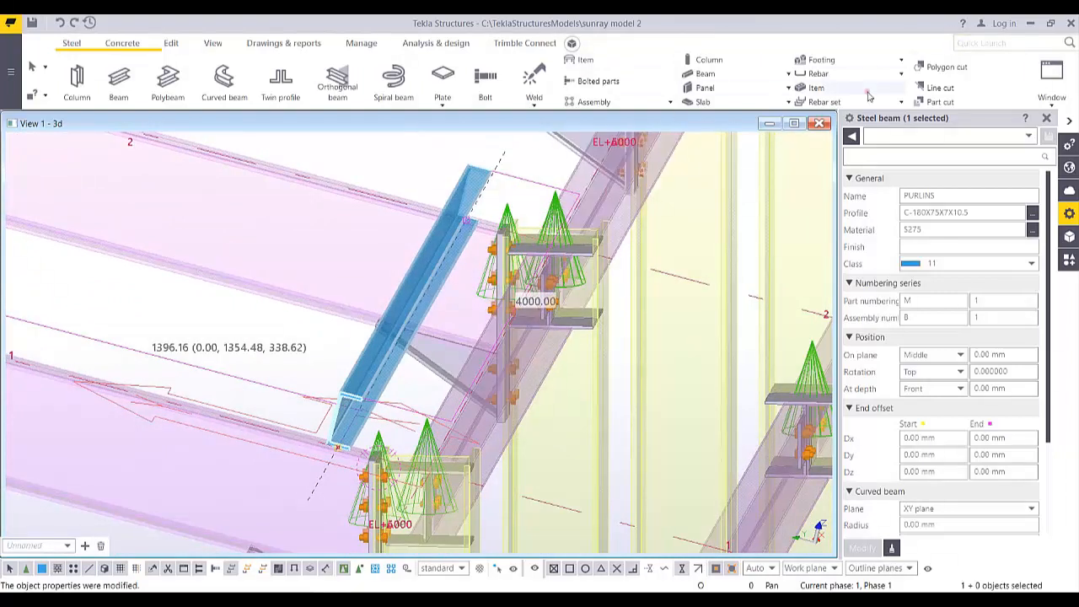
pyautogui.click(986, 43)
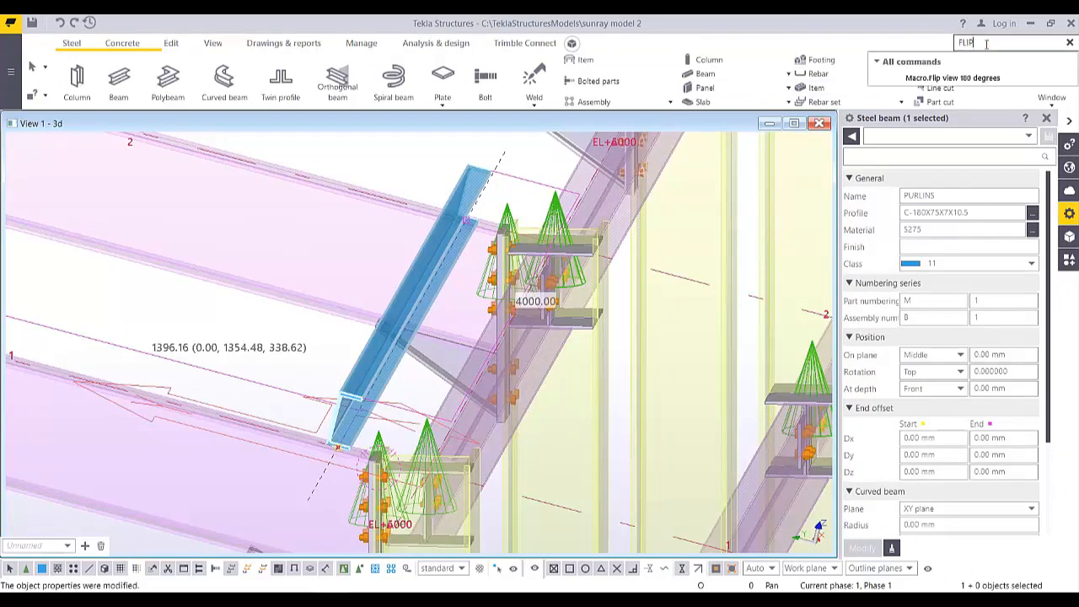
pyautogui.click(951, 79)
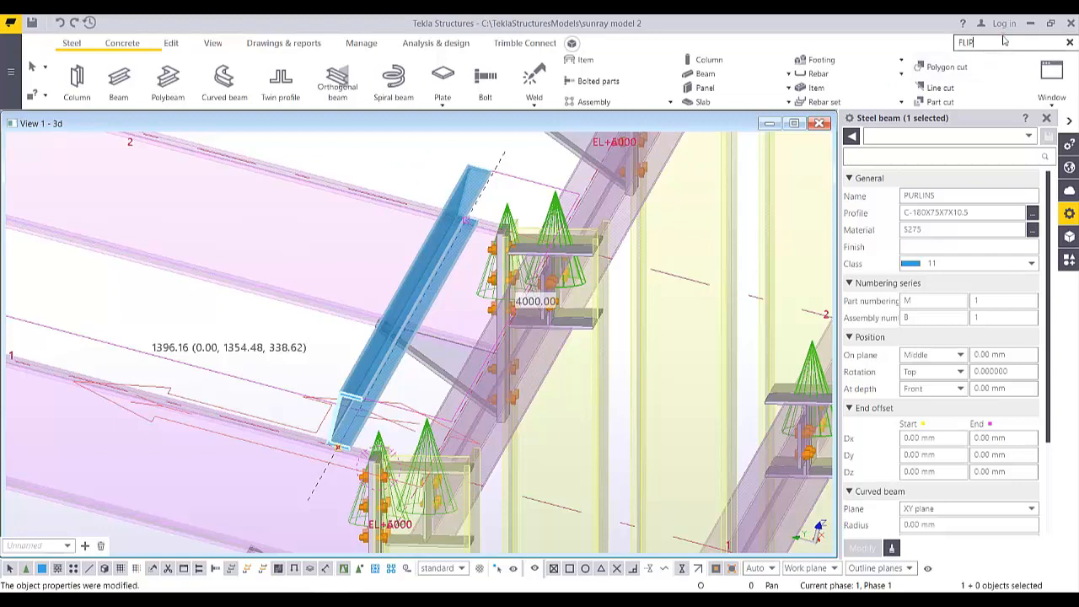
pyautogui.moveTo(986, 49); pyautogui.dragTo(881, 62)
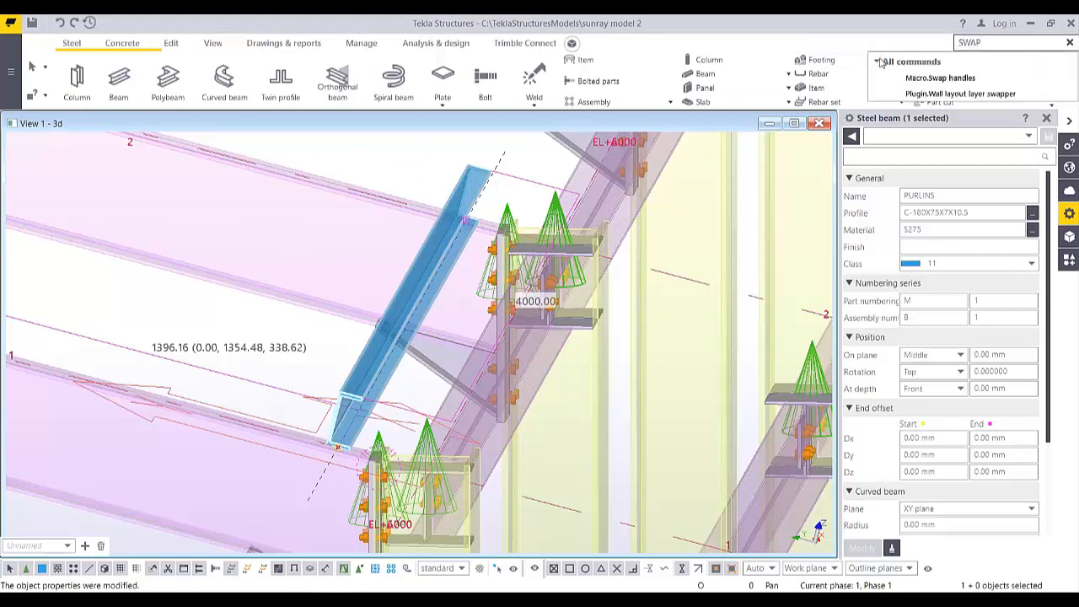
pyautogui.click(941, 78)
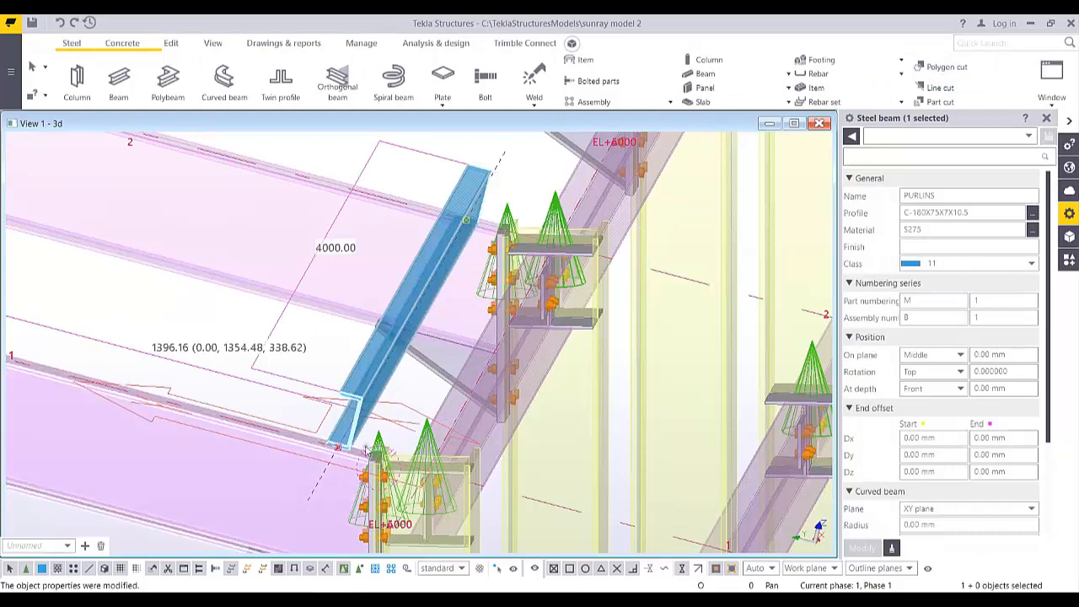
# Inspect the purlin's end at the grid 1 beam, then set its on-plane position to Right
pyautogui.scroll(4, 368, 451)
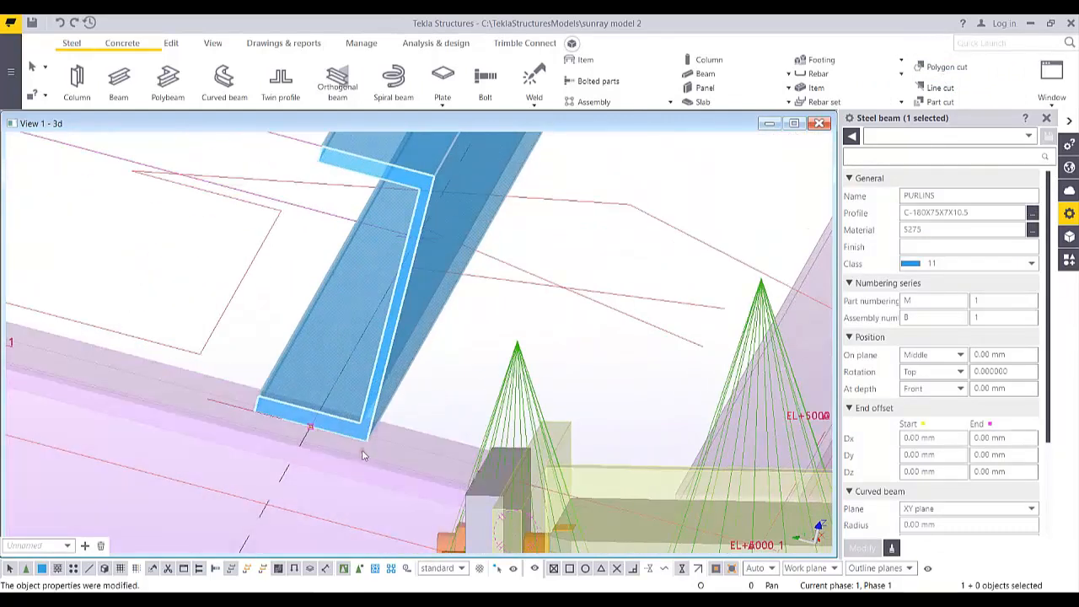
pyautogui.moveTo(384, 396); pyautogui.dragTo(457, 308, button='middle')
pyautogui.scroll(-2, 458, 307)
pyautogui.click(516, 279)
pyautogui.scroll(2, 400, 364)
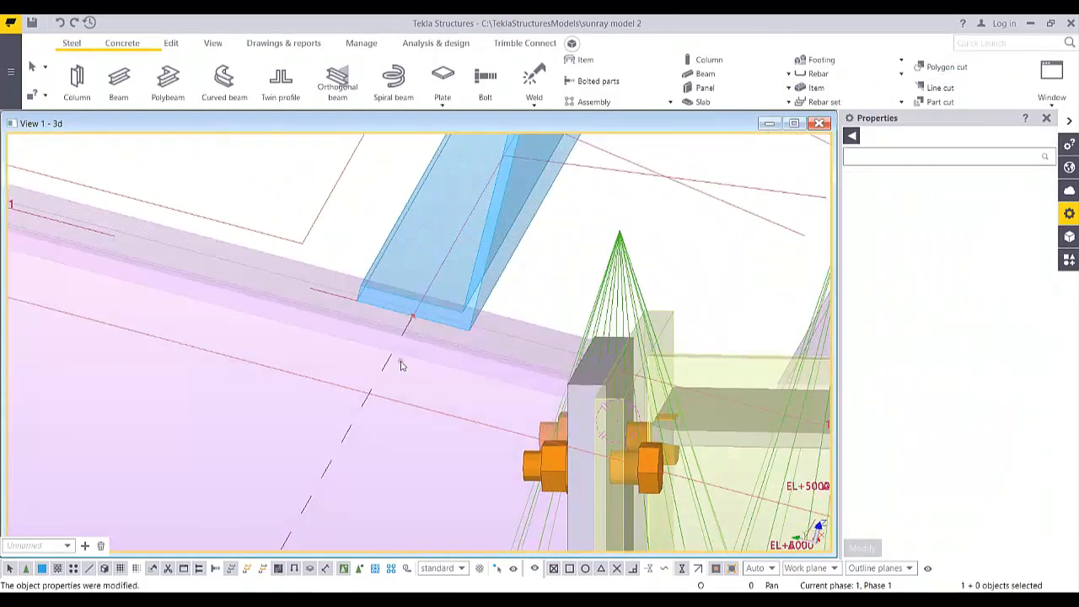
pyautogui.scroll(2, 490, 268)
pyautogui.click(494, 265)
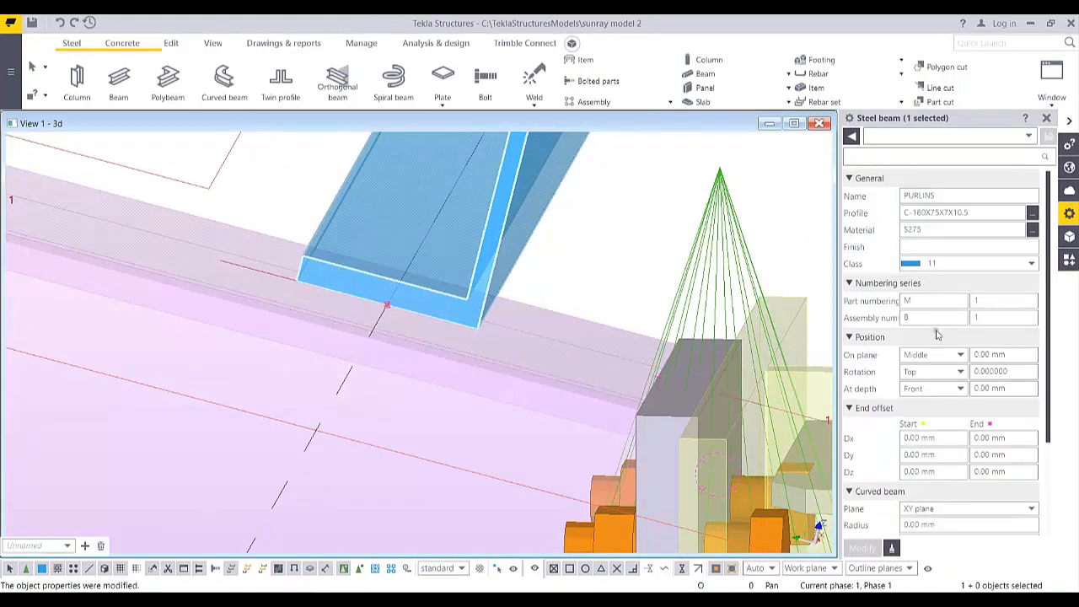
pyautogui.click(940, 355)
pyautogui.click(923, 378)
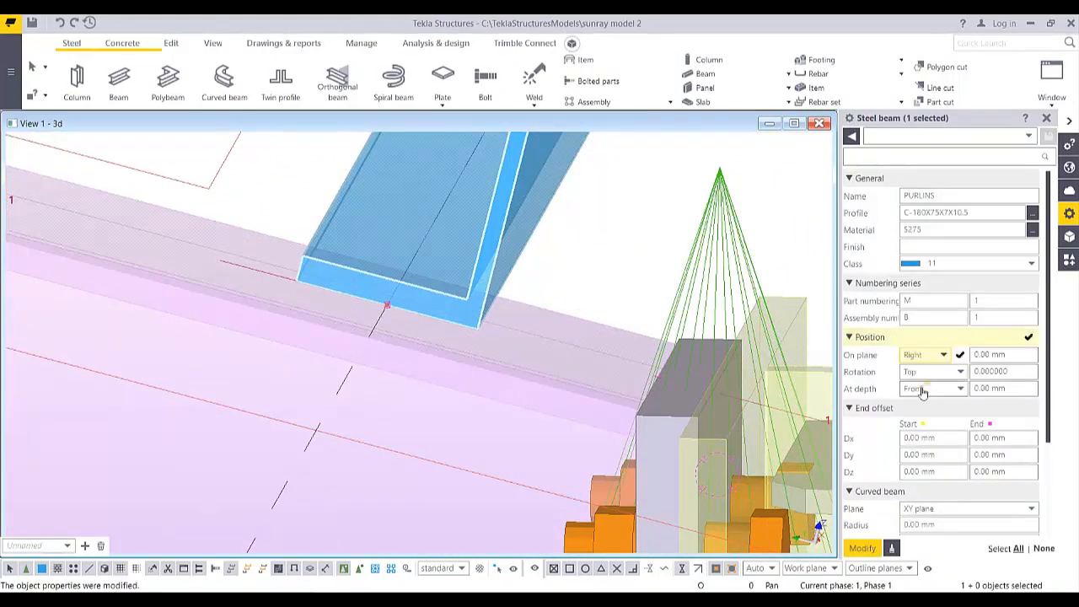
pyautogui.click(861, 548)
# Make 4 linear copies of the purlin up the slope at 1396.16 mm spacing in Y, using the divided points on the grid 1 beam
pyautogui.moveTo(566, 261); pyautogui.dragTo(424, 343, button='middle')
pyautogui.scroll(-10, 479, 360)
pyautogui.hotkey('ctrl', 'p')
pyautogui.scroll(-5, 378, 373)
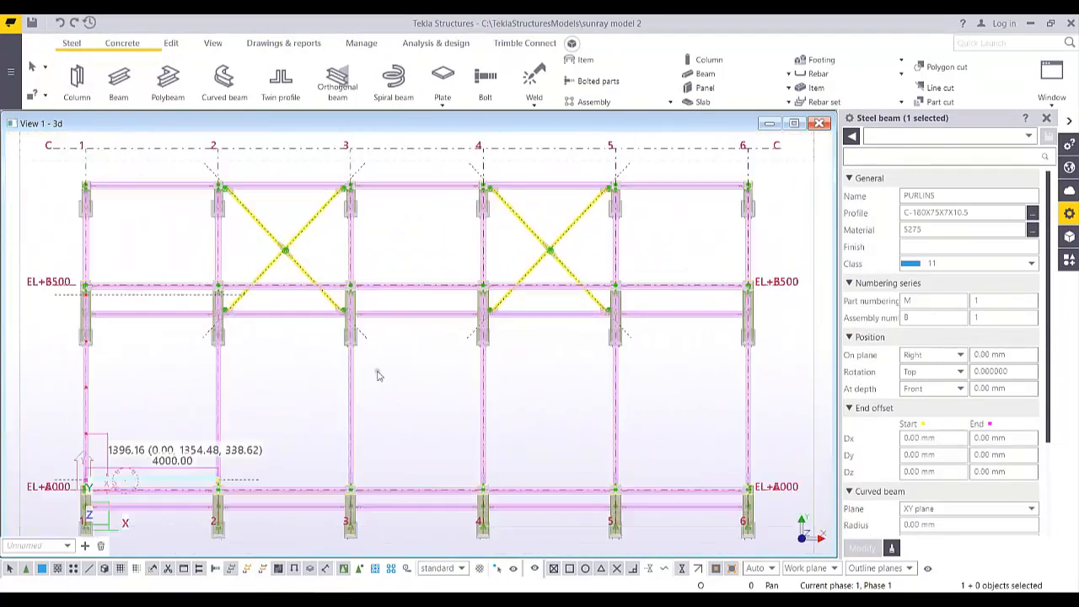
pyautogui.scroll(5, 284, 396)
pyautogui.moveTo(41, 519); pyautogui.dragTo(520, 408, button='middle')
pyautogui.scroll(2, 520, 408)
pyautogui.rightClick(521, 456)
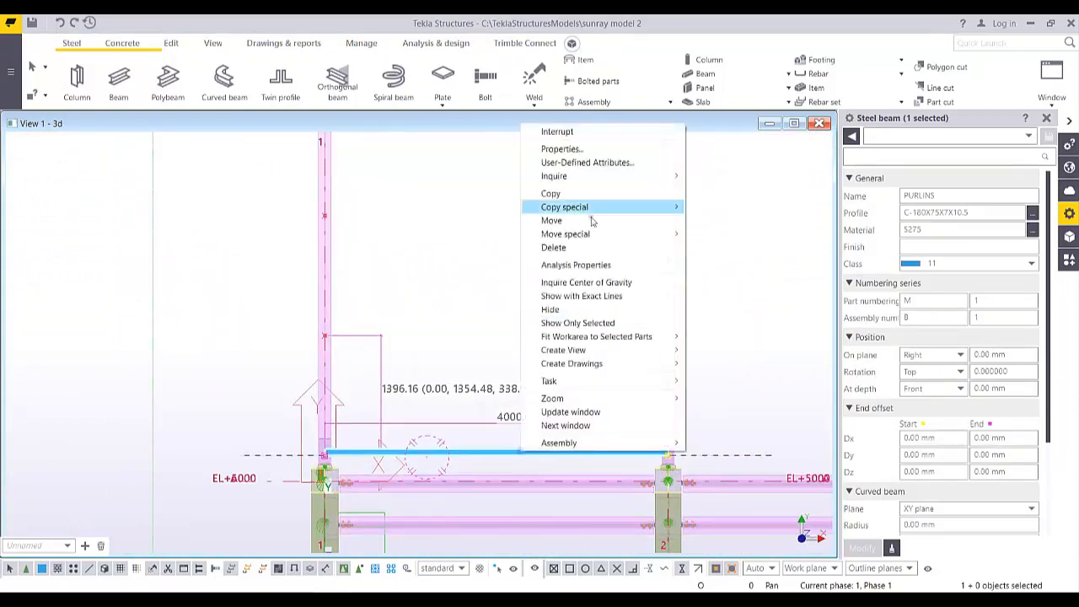
pyautogui.moveTo(573, 208)
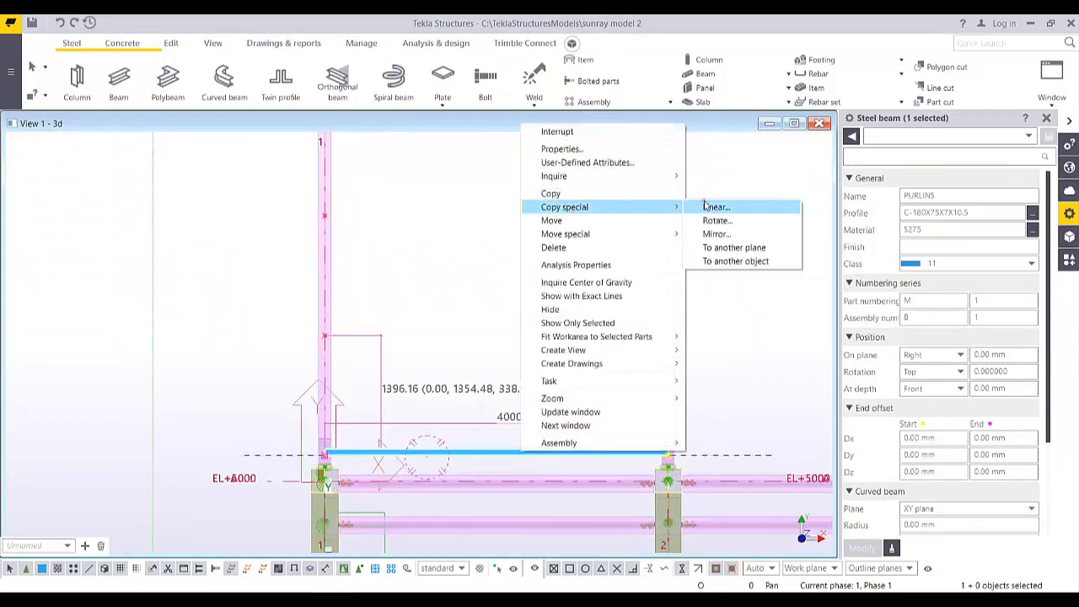
pyautogui.click(709, 207)
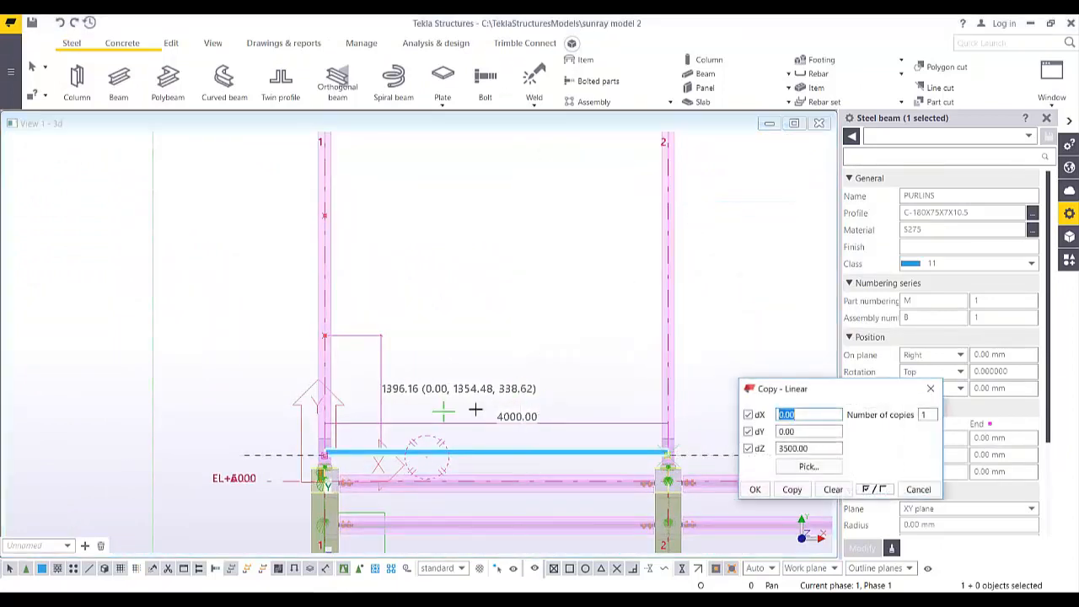
pyautogui.click(326, 452)
pyautogui.click(325, 335)
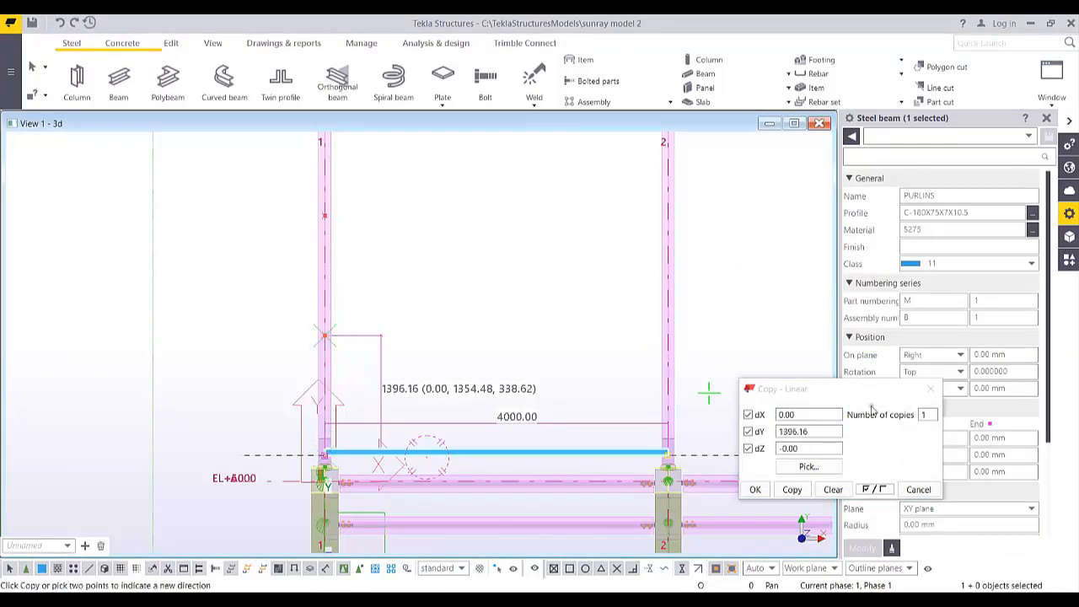
pyautogui.doubleClick(923, 415)
pyautogui.write('4')
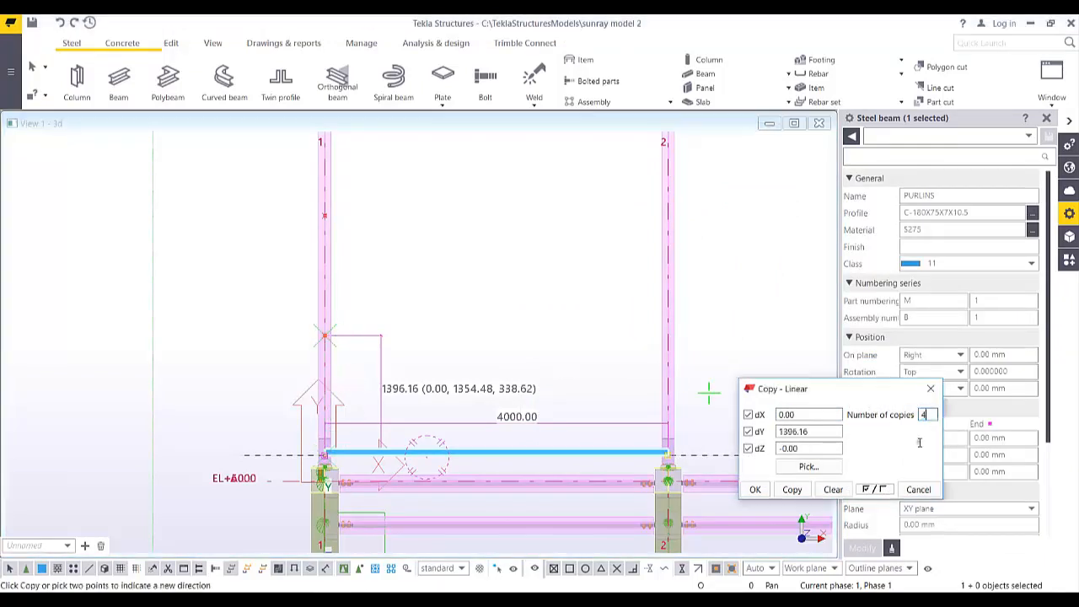
pyautogui.click(791, 489)
pyautogui.scroll(-4, 400, 386)
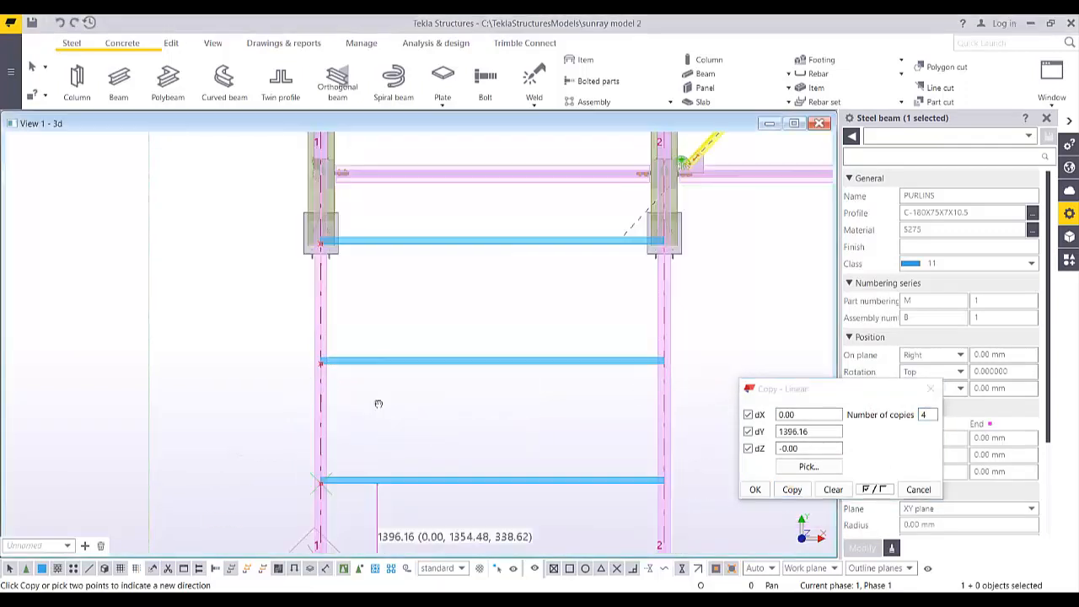
pyautogui.scroll(1, 426, 284)
pyautogui.rightClick(436, 190)
pyautogui.click(465, 198)
# Run the Swap handles macro on the uppermost purlin near grid B to reverse its channel opening
pyautogui.scroll(14, 337, 260)
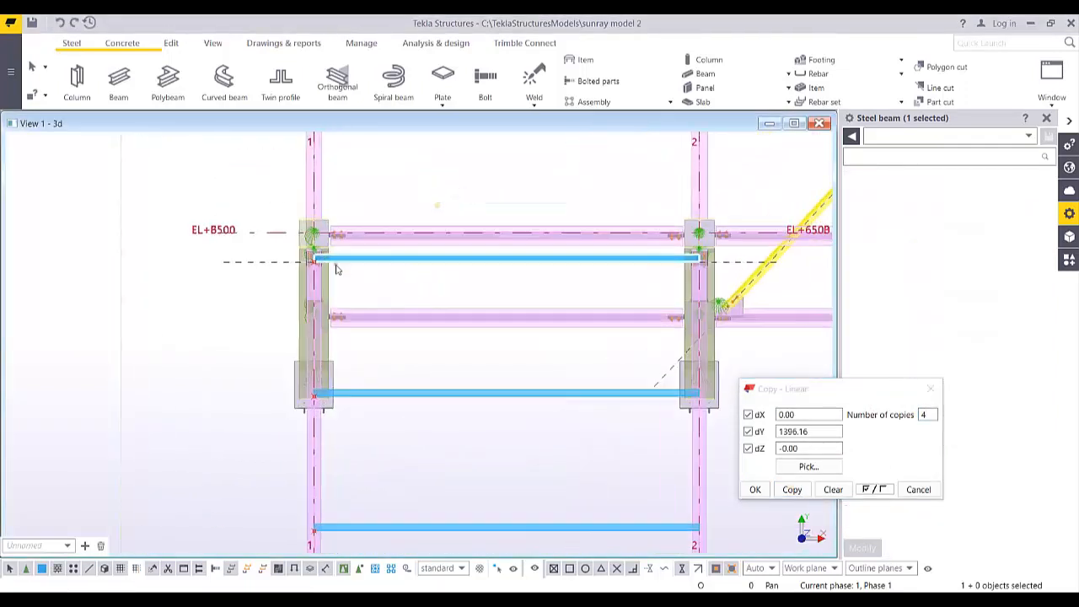
pyautogui.keyDown('ctrl'); pyautogui.moveTo(438, 264); pyautogui.dragTo(494, 202, button='middle'); pyautogui.keyUp('ctrl')
pyautogui.click(487, 218)
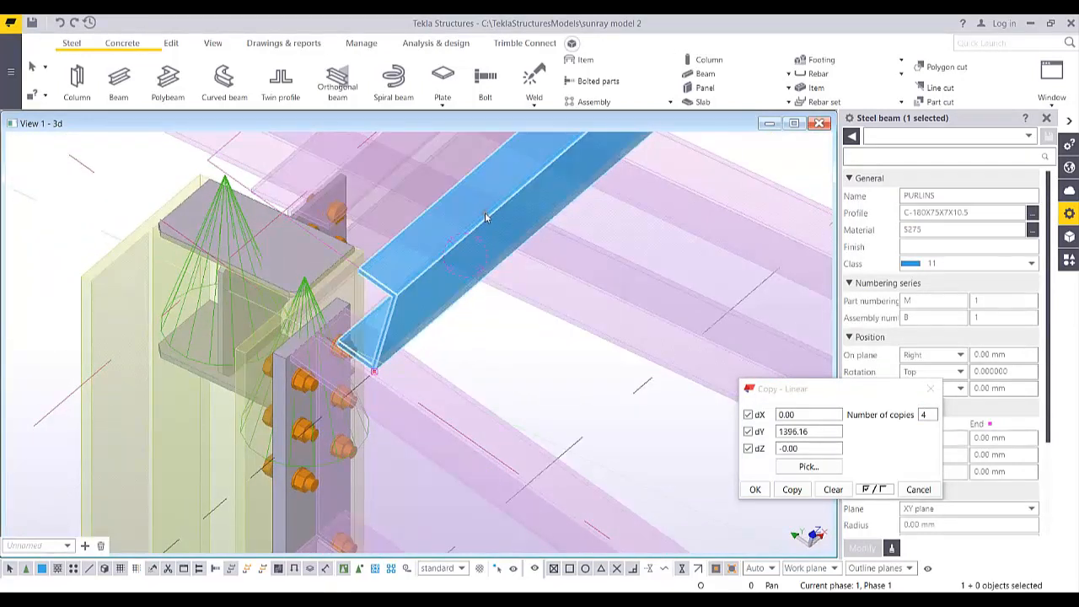
pyautogui.moveTo(594, 201); pyautogui.dragTo(472, 313, button='middle')
pyautogui.scroll(-2, 477, 312)
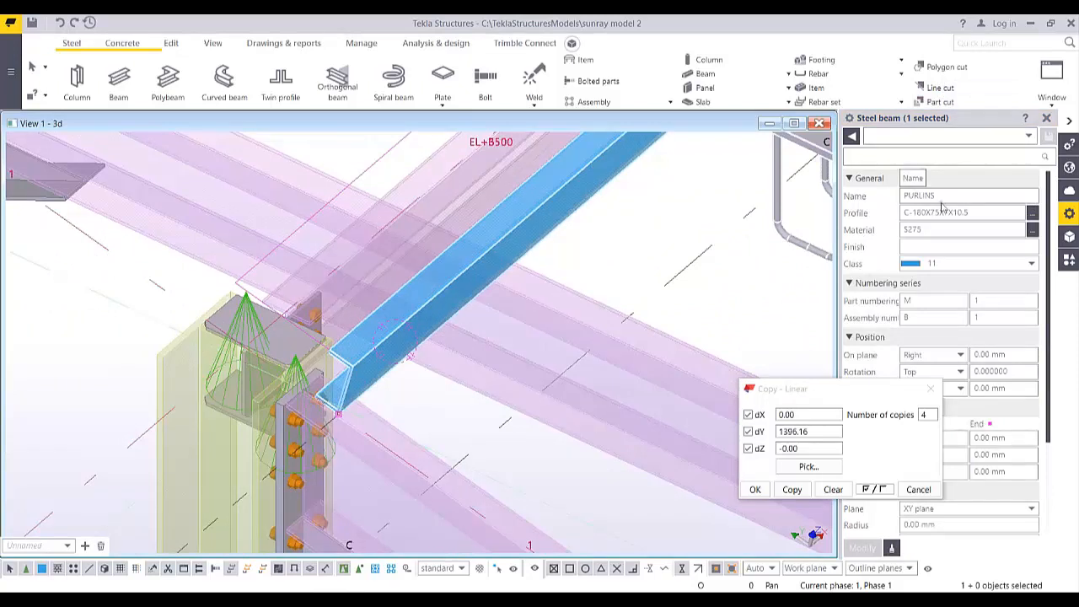
pyautogui.click(982, 41)
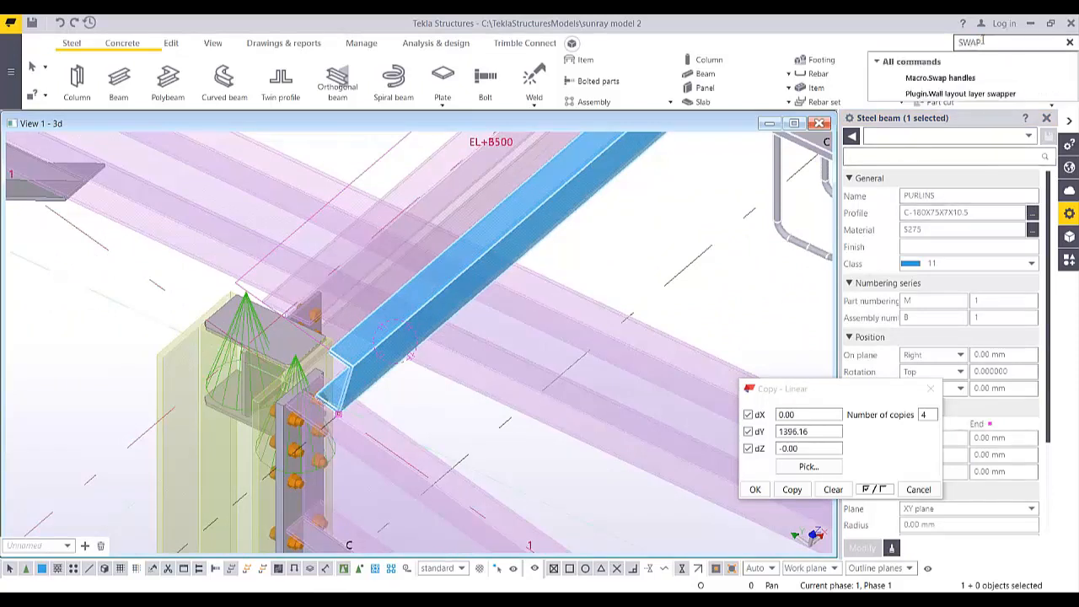
pyautogui.click(943, 77)
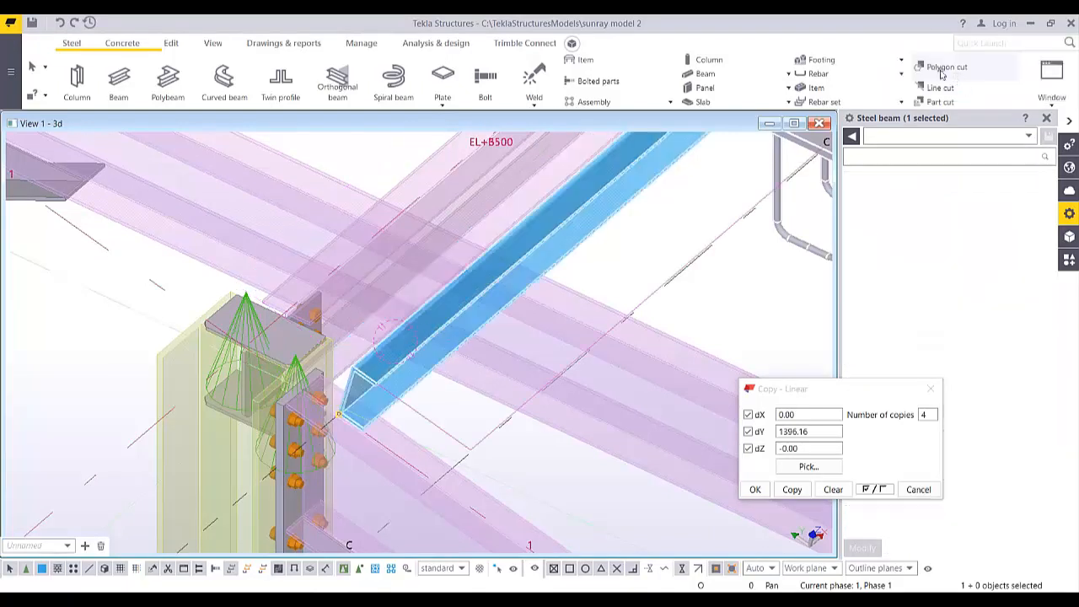
# Select all five purlins between grids 1 and 2 and make 4 linear copies at 4000 mm in X, using the grid 2 to 3 spacing
pyautogui.scroll(-10, 706, 249)
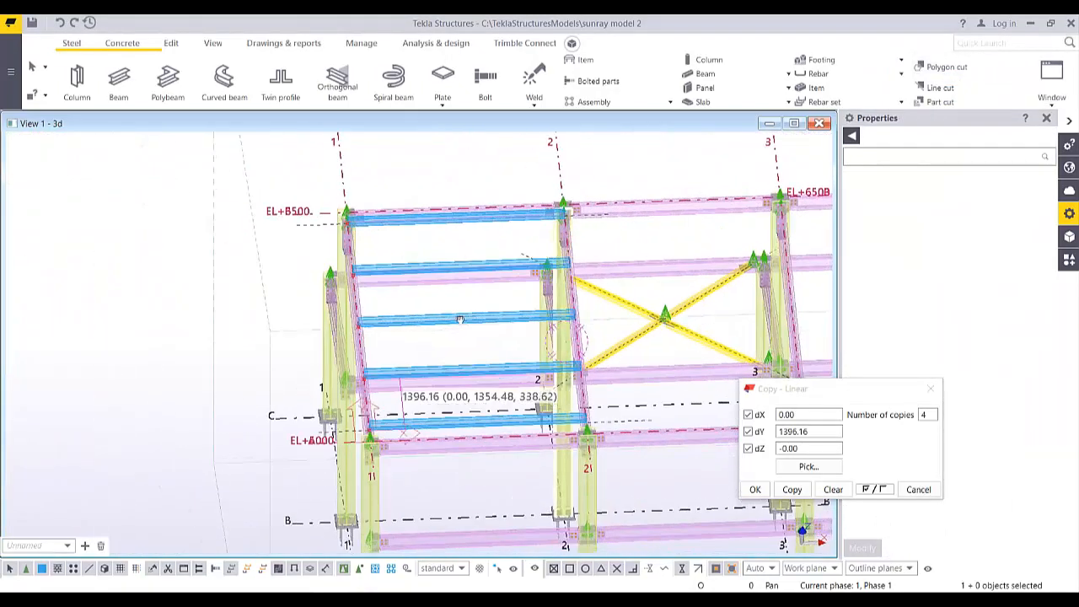
pyautogui.keyDown('ctrl'); pyautogui.moveTo(460, 318); pyautogui.dragTo(460, 236, button='middle'); pyautogui.keyUp('ctrl')
pyautogui.keyDown('ctrl'); pyautogui.click(460, 314); pyautogui.keyUp('ctrl')
pyautogui.keyDown('ctrl'); pyautogui.click(484, 386); pyautogui.keyUp('ctrl')
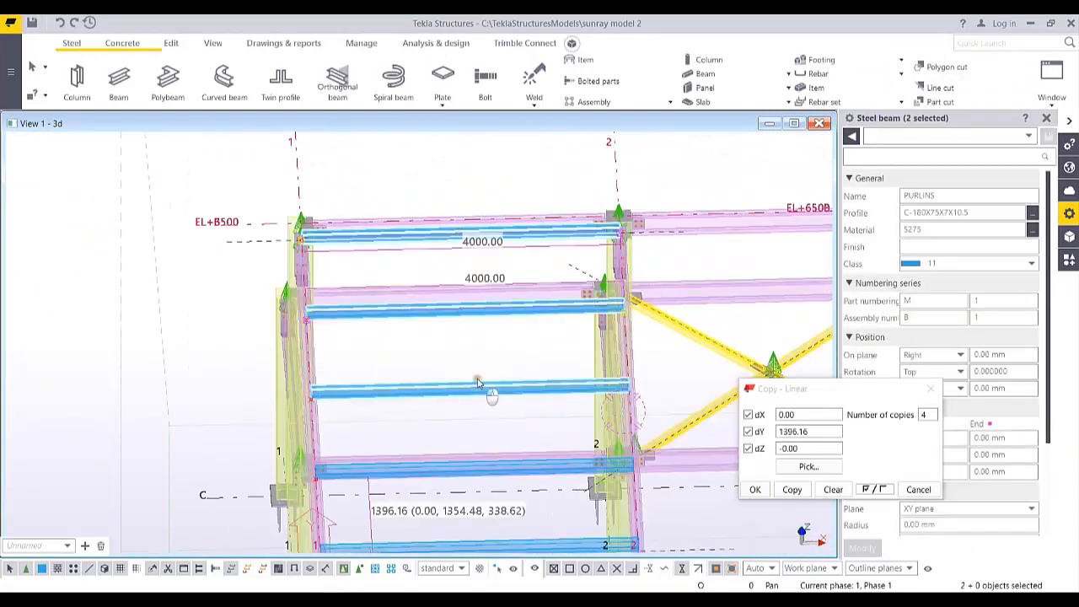
pyautogui.keyDown('ctrl'); pyautogui.click(496, 469); pyautogui.keyUp('ctrl')
pyautogui.moveTo(555, 488); pyautogui.dragTo(544, 326, button='middle')
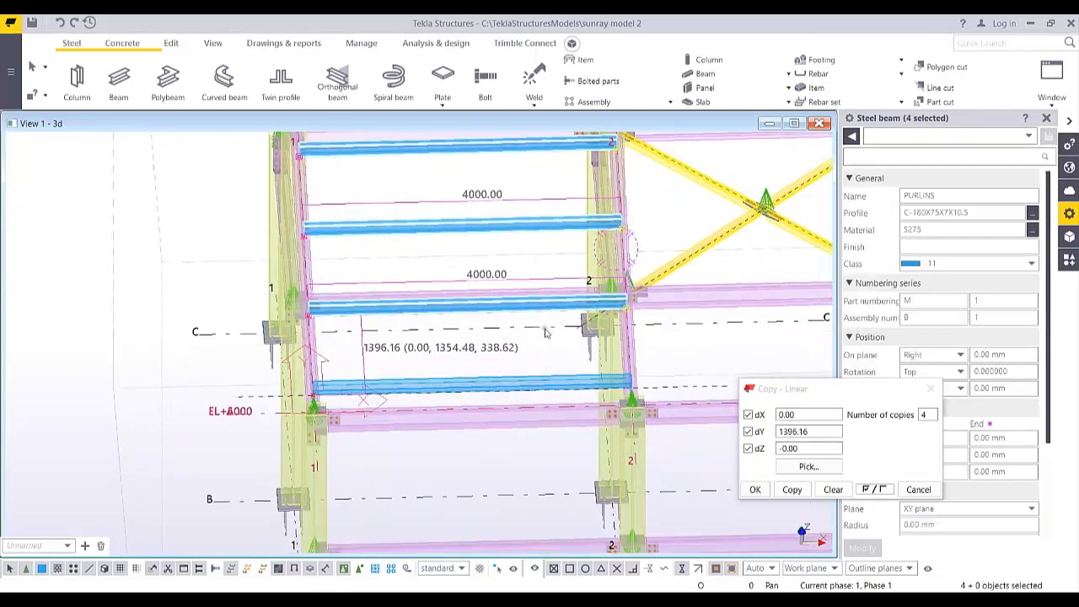
pyautogui.keyDown('ctrl'); pyautogui.click(532, 380); pyautogui.keyUp('ctrl')
pyautogui.moveTo(612, 360); pyautogui.dragTo(434, 338, button='middle')
pyautogui.hotkey('ctrl', 'p')
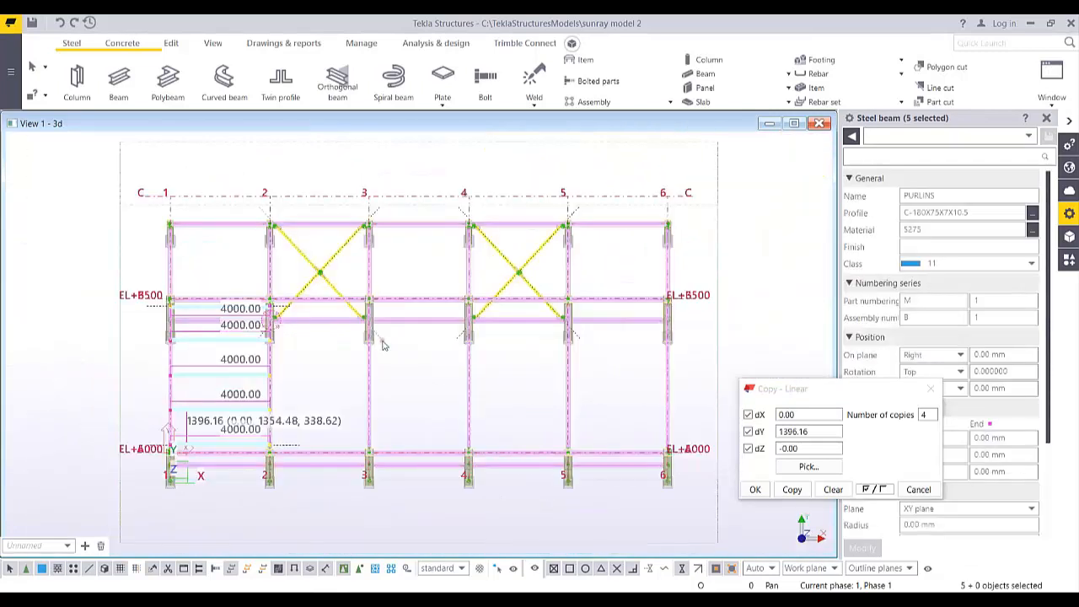
pyautogui.rightClick(297, 154)
pyautogui.moveTo(405, 186)
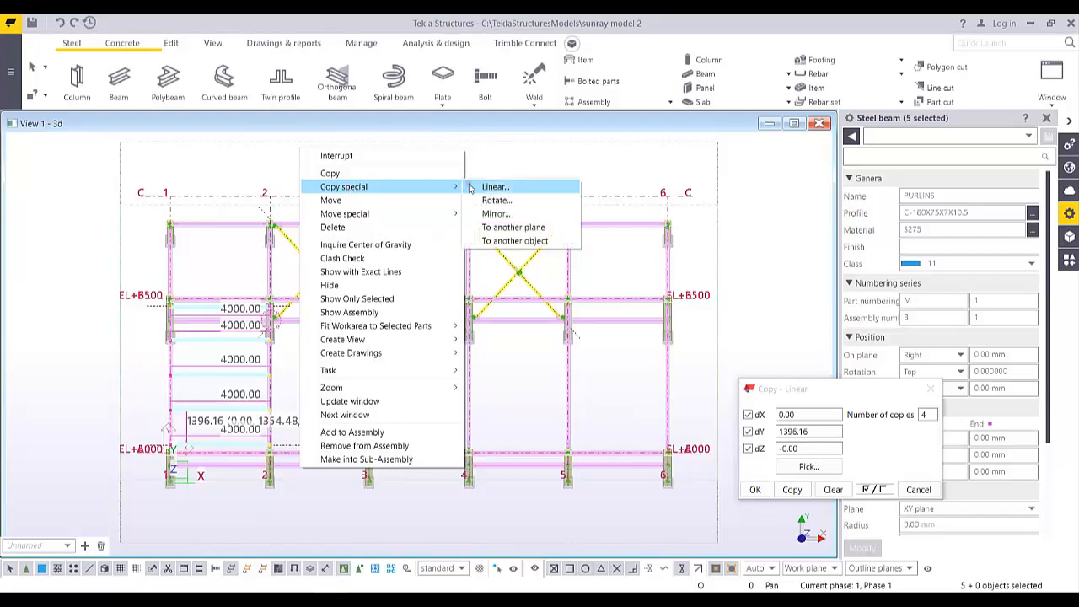
pyautogui.click(493, 187)
pyautogui.click(265, 193)
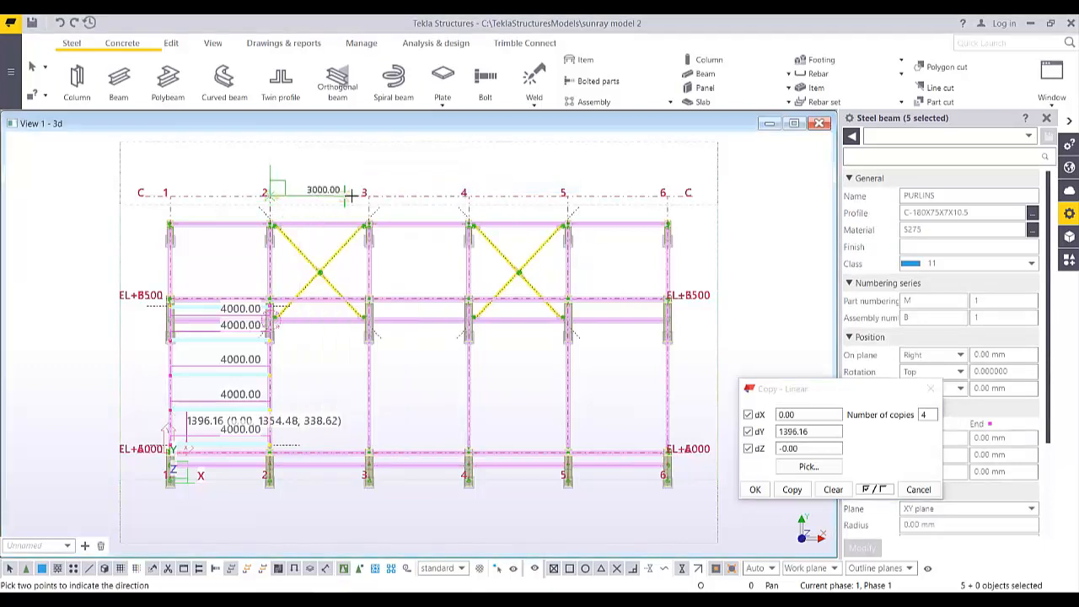
pyautogui.click(365, 192)
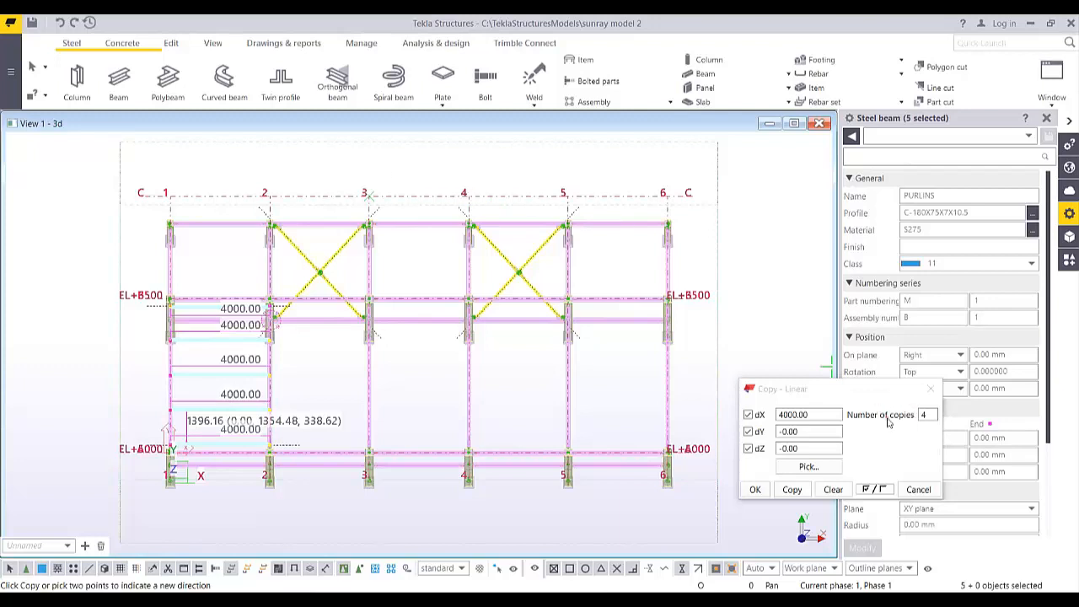
pyautogui.click(792, 490)
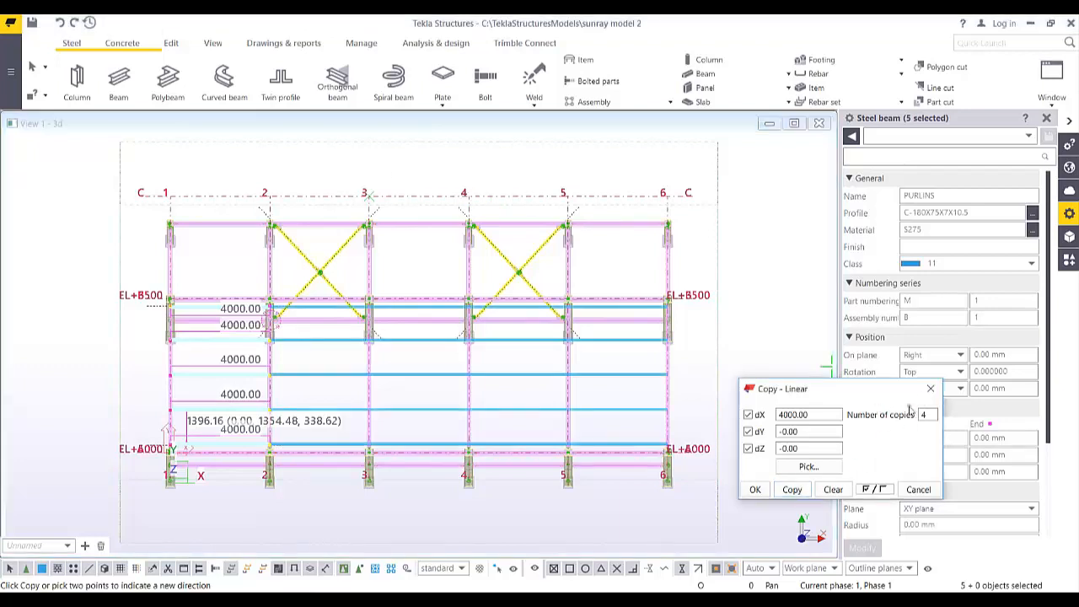
pyautogui.click(930, 388)
pyautogui.rightClick(741, 177)
pyautogui.click(769, 186)
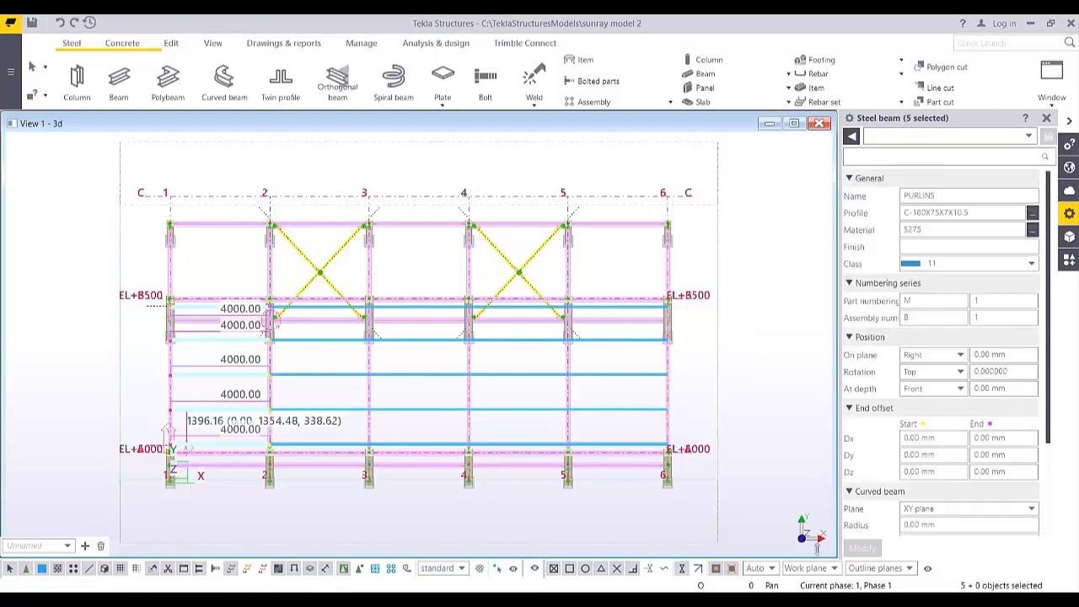
# Switch the active plane setting to View plane and return the work plane to the model origin, ending in the 3D view
pyautogui.click(834, 569)
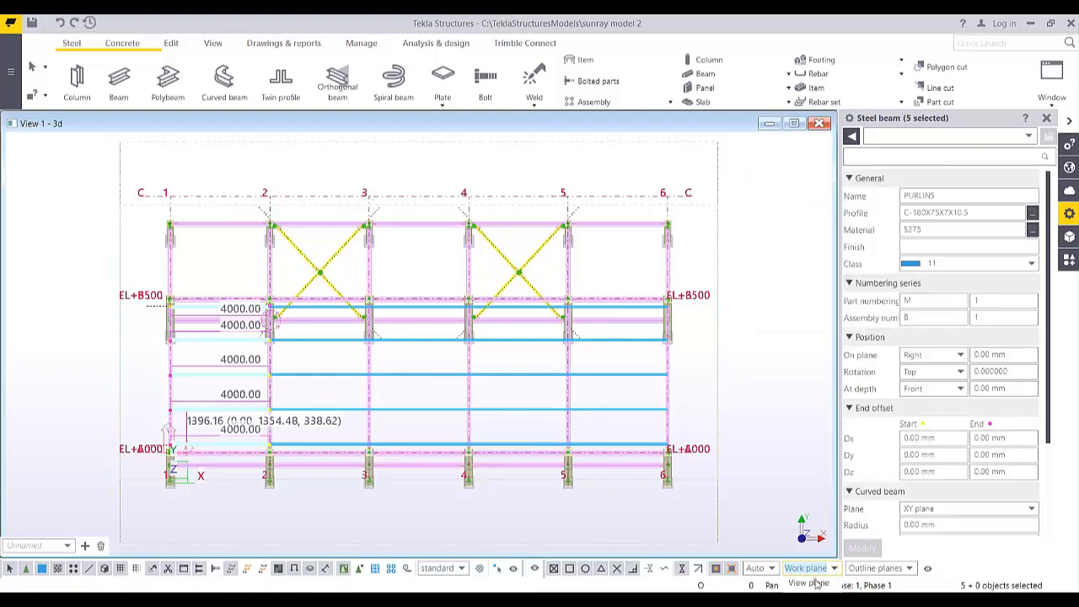
pyautogui.click(807, 582)
pyautogui.click(777, 428)
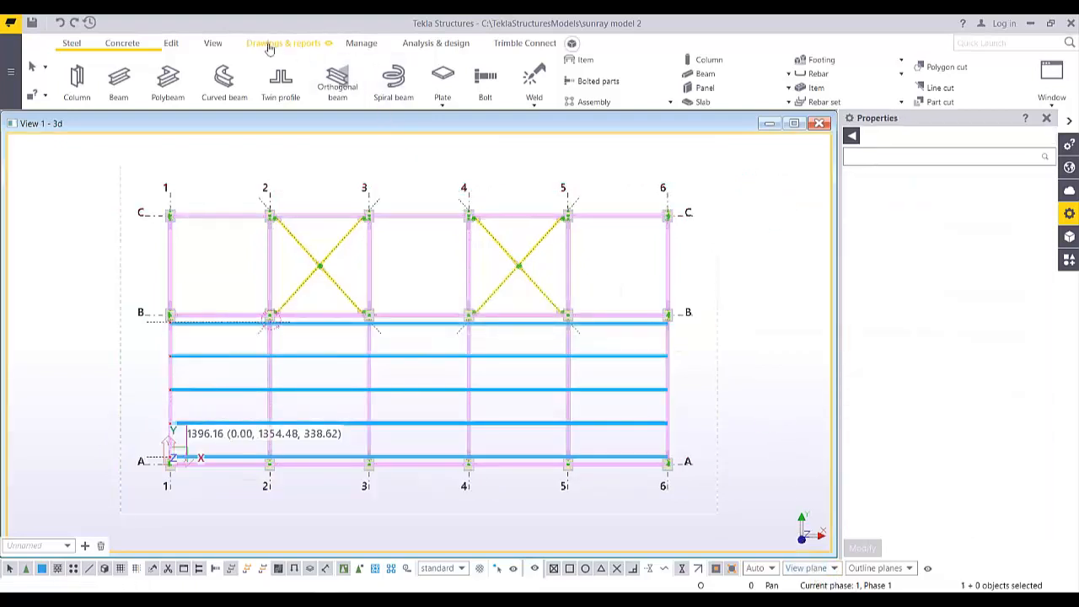
pyautogui.click(212, 43)
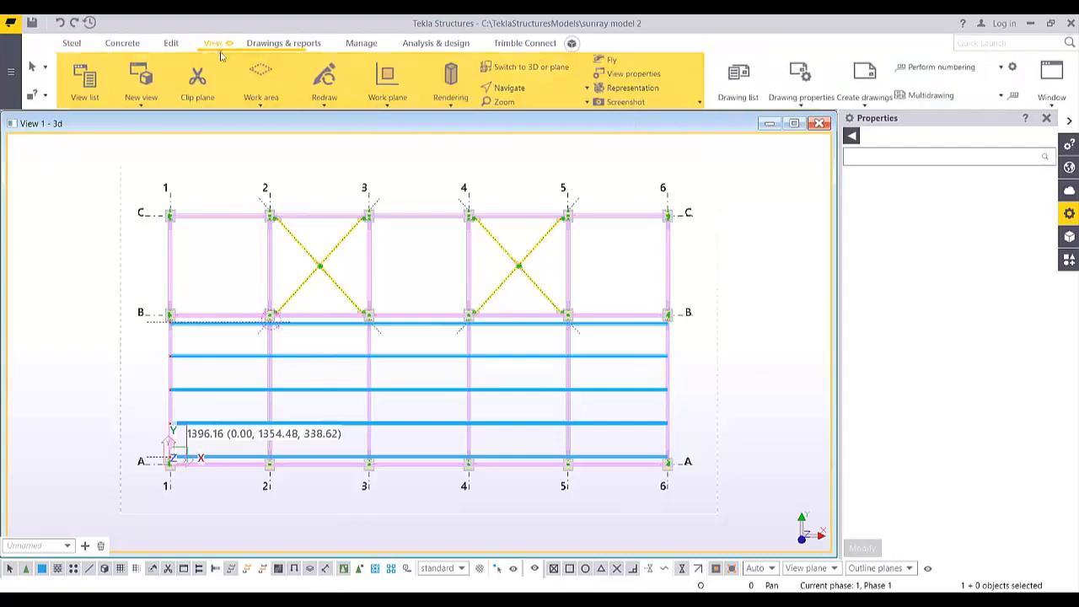
pyautogui.click(386, 80)
pyautogui.click(403, 342)
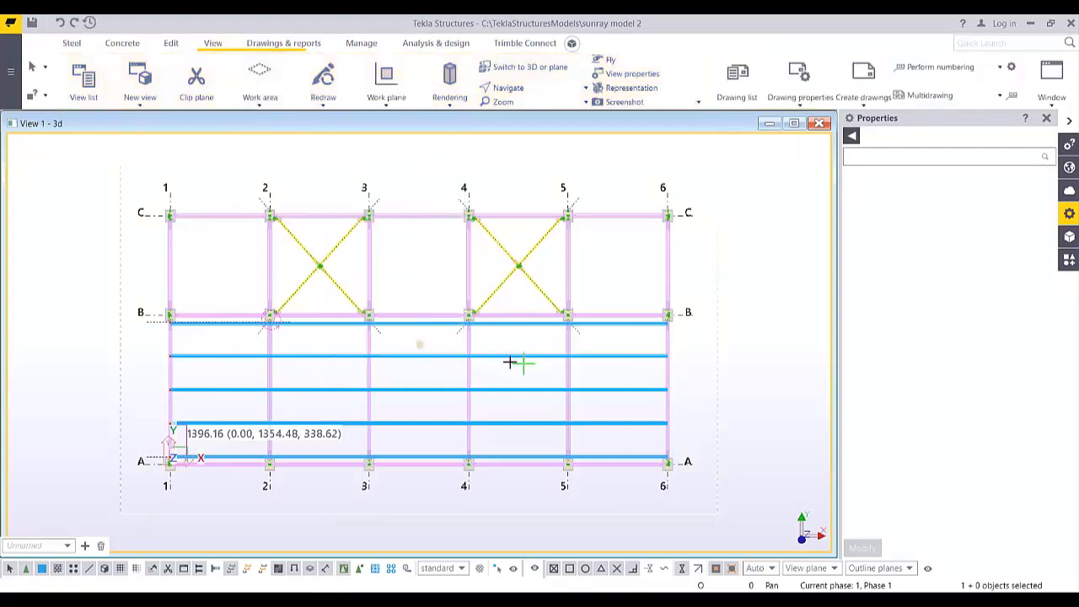
pyautogui.click(725, 360)
pyautogui.rightClick(743, 231)
pyautogui.click(753, 237)
pyautogui.hotkey('ctrl', 'p')
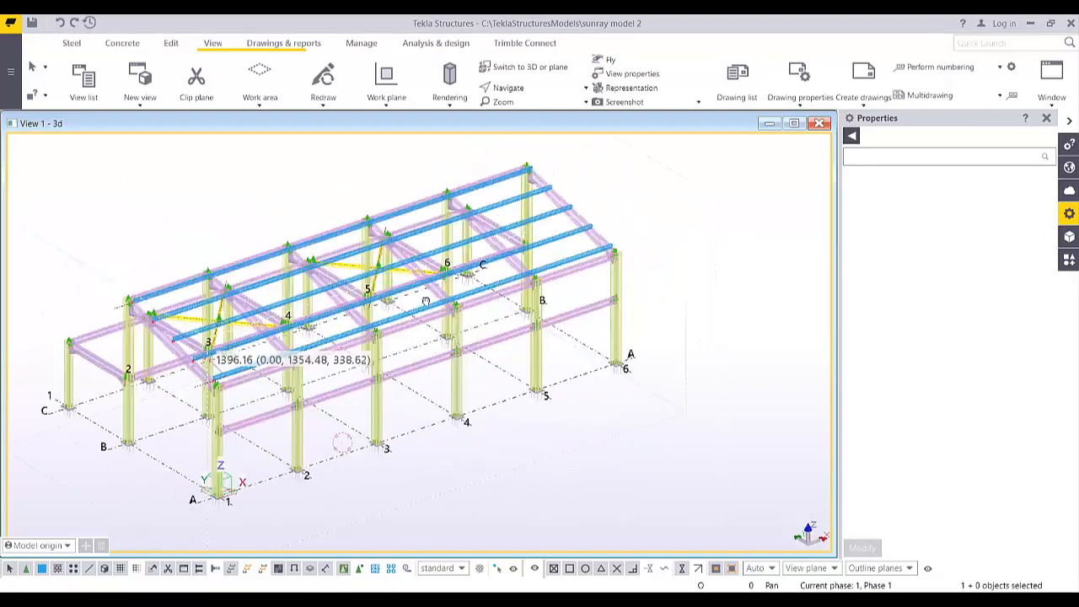
# Select the second purlin down from grid B, between grids 1 and 2, and check its position and rotation properties
pyautogui.keyDown('ctrl'); pyautogui.moveTo(341, 441); pyautogui.dragTo(308, 362, button='middle'); pyautogui.keyUp('ctrl')
pyautogui.scroll(5, 306, 336)
pyautogui.scroll(-5, 308, 335)
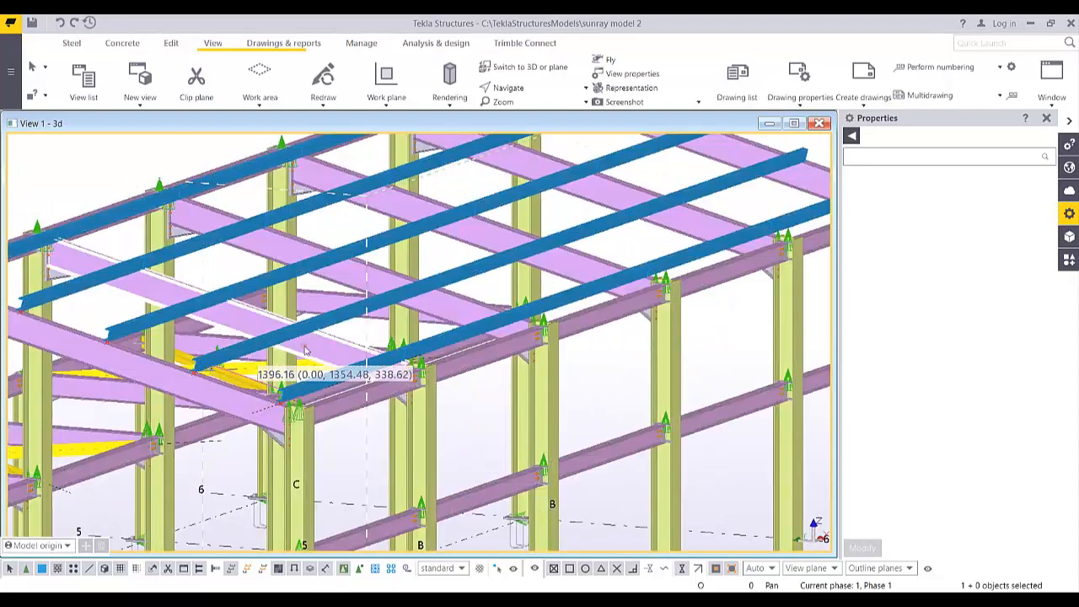
pyautogui.scroll(4, 383, 315)
pyautogui.scroll(4, 383, 320)
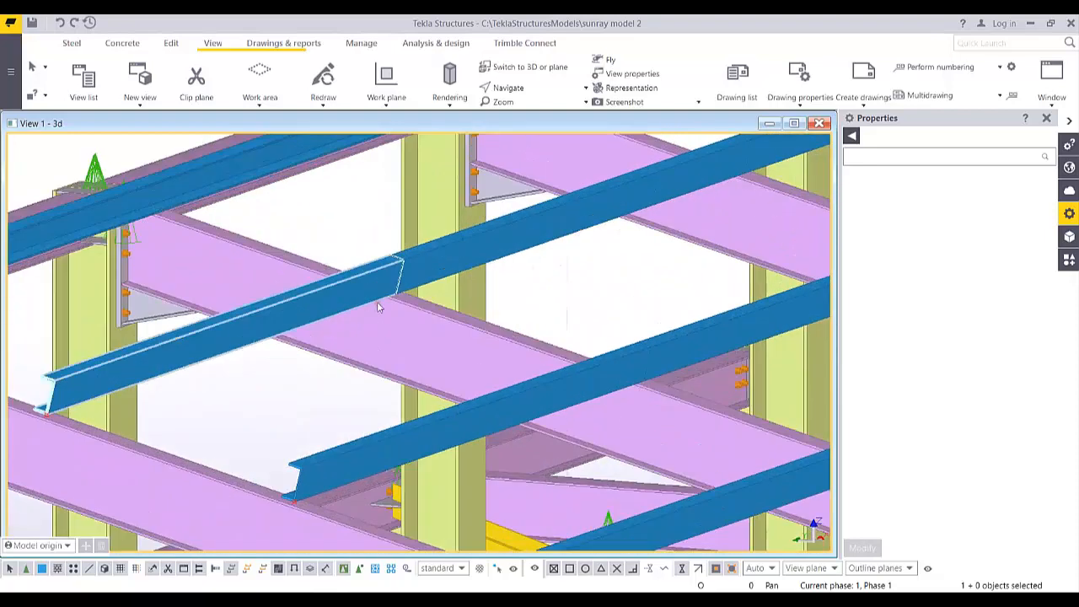
pyautogui.click(361, 295)
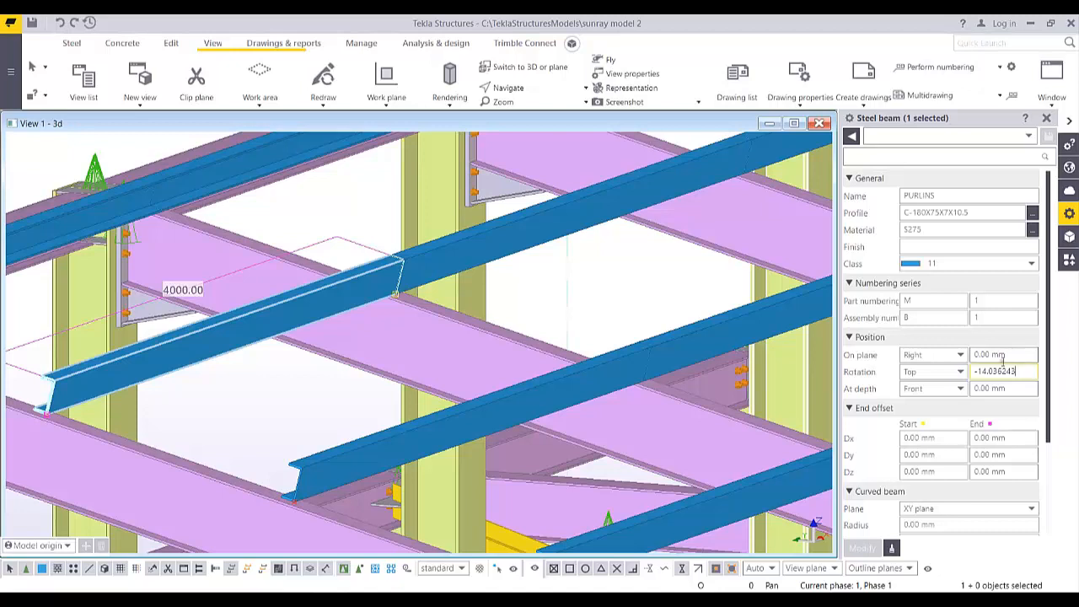
# Examine how the two neighbouring purlins meet over the sloping top beam at grid 2
pyautogui.moveTo(521, 497); pyautogui.dragTo(578, 446, button='middle')
pyautogui.scroll(-4, 581, 422)
pyautogui.keyDown('ctrl'); pyautogui.moveTo(585, 402); pyautogui.dragTo(422, 471, button='middle'); pyautogui.keyUp('ctrl')
pyautogui.scroll(2, 421, 472)
pyautogui.scroll(2, 656, 354)
pyautogui.moveTo(268, 540); pyautogui.dragTo(483, 400, button='middle')
pyautogui.scroll(3, 657, 354)
pyautogui.scroll(-3, 484, 400)
pyautogui.moveTo(695, 325); pyautogui.dragTo(393, 389, button='middle')
pyautogui.scroll(6, 453, 318)
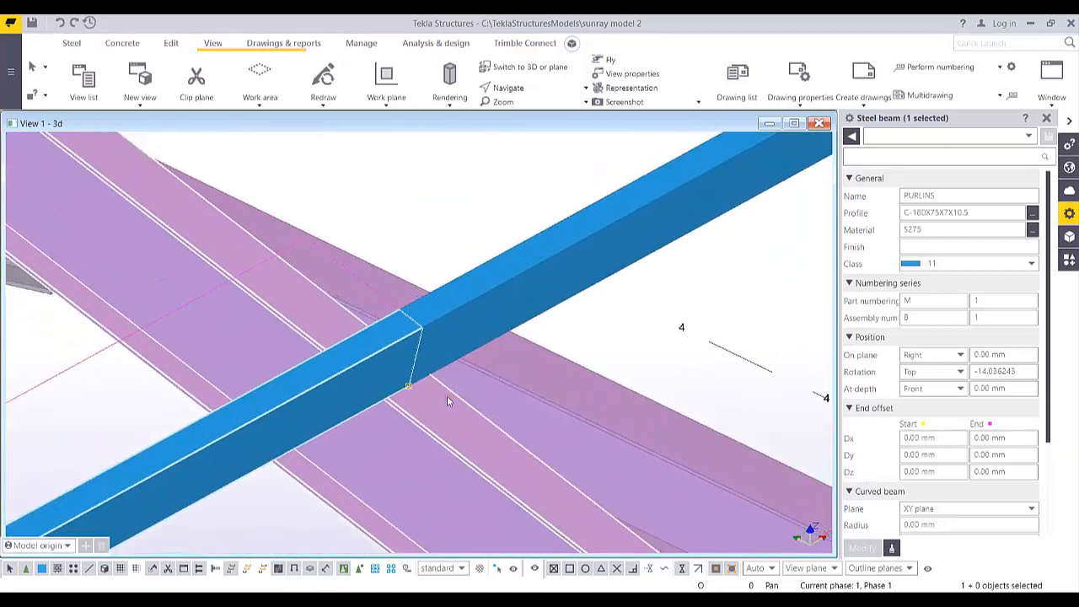
pyautogui.scroll(2, 506, 339)
pyautogui.moveTo(510, 342); pyautogui.dragTo(477, 284, button='middle')
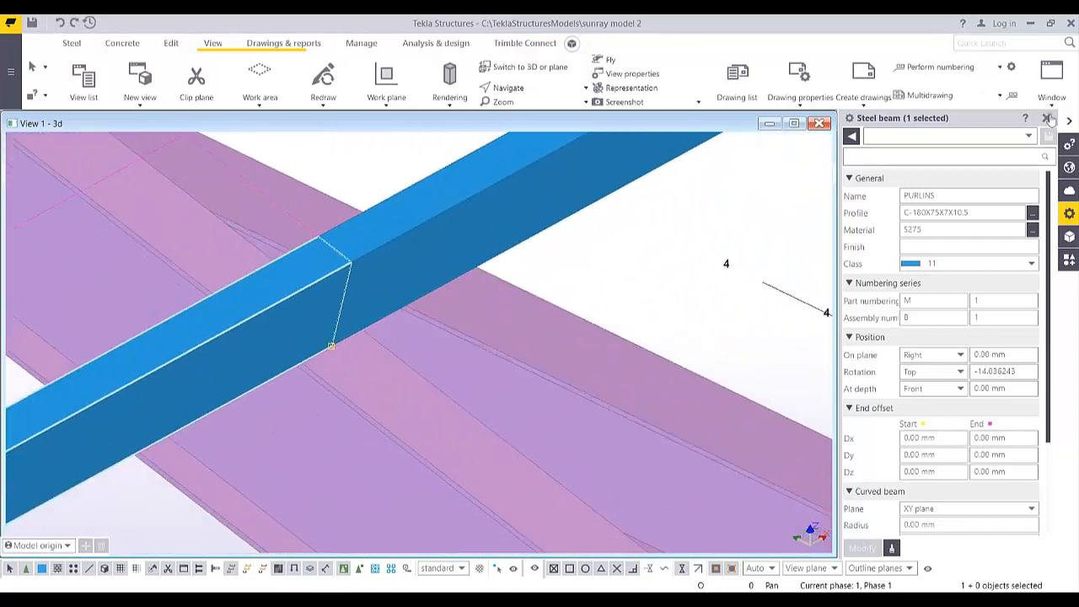
# Search the components for 1 and apply Cold rolled overlap (1) at this joint, with the sloping beam as main part and both purlins as secondaries
pyautogui.click(1048, 118)
pyautogui.click(1068, 260)
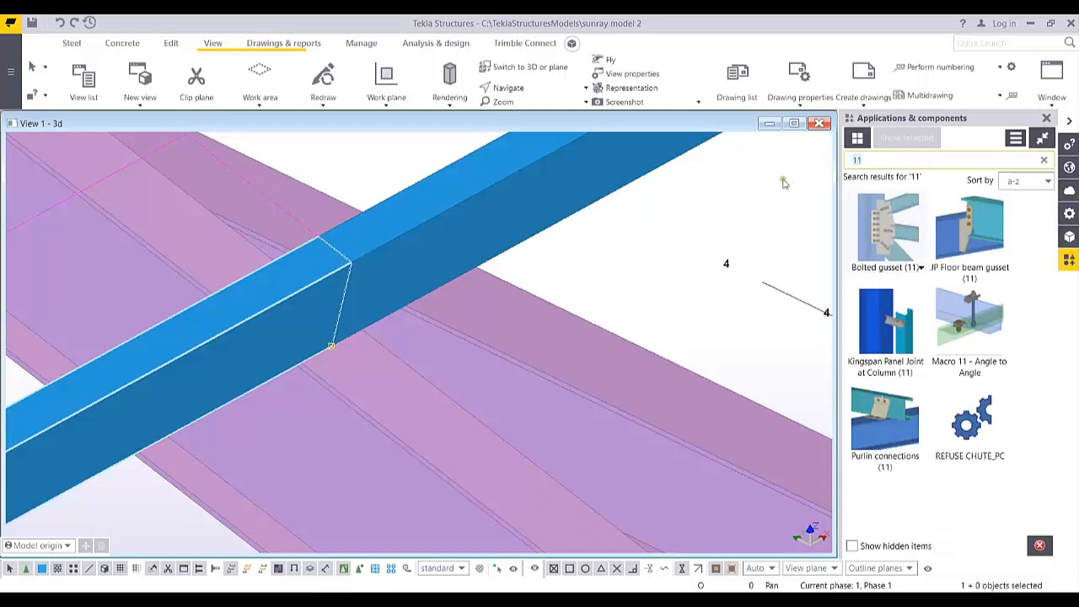
pyautogui.press('Return')
pyautogui.click(904, 248)
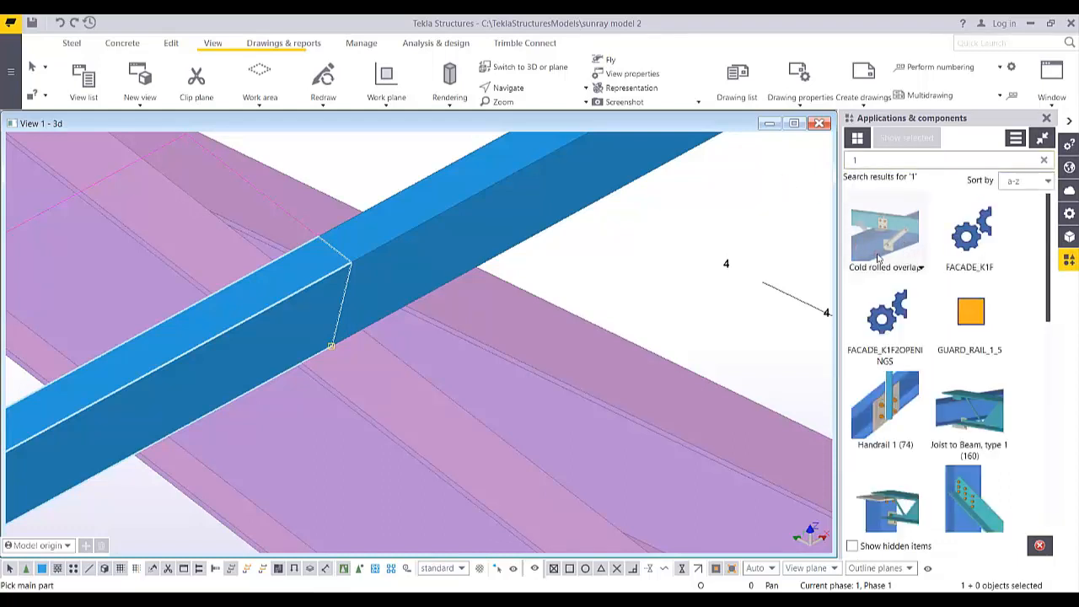
pyautogui.click(349, 380)
pyautogui.click(278, 330)
pyautogui.click(354, 263)
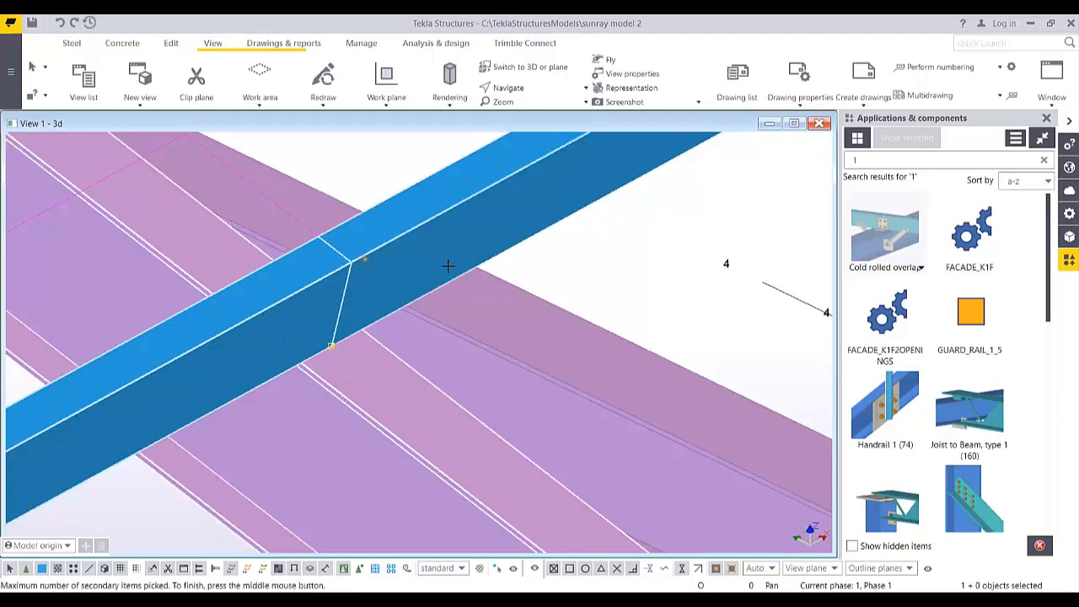
pyautogui.middleClick(620, 287)
pyautogui.scroll(5, 506, 309)
pyautogui.rightClick(468, 211)
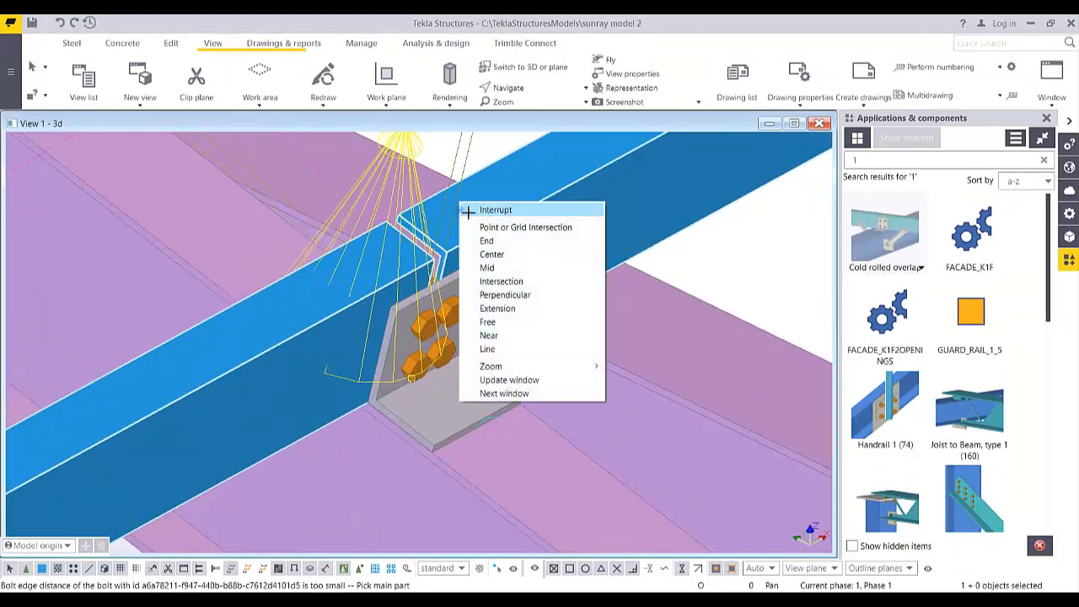
pyautogui.click(478, 211)
# Open the new Cold rolled overlap connection's settings beside the model and examine the cleat and its parameters
pyautogui.scroll(-2, 472, 253)
pyautogui.keyDown('ctrl'); pyautogui.moveTo(431, 303); pyautogui.dragTo(369, 315, button='middle'); pyautogui.keyUp('ctrl')
pyautogui.doubleClick(371, 221)
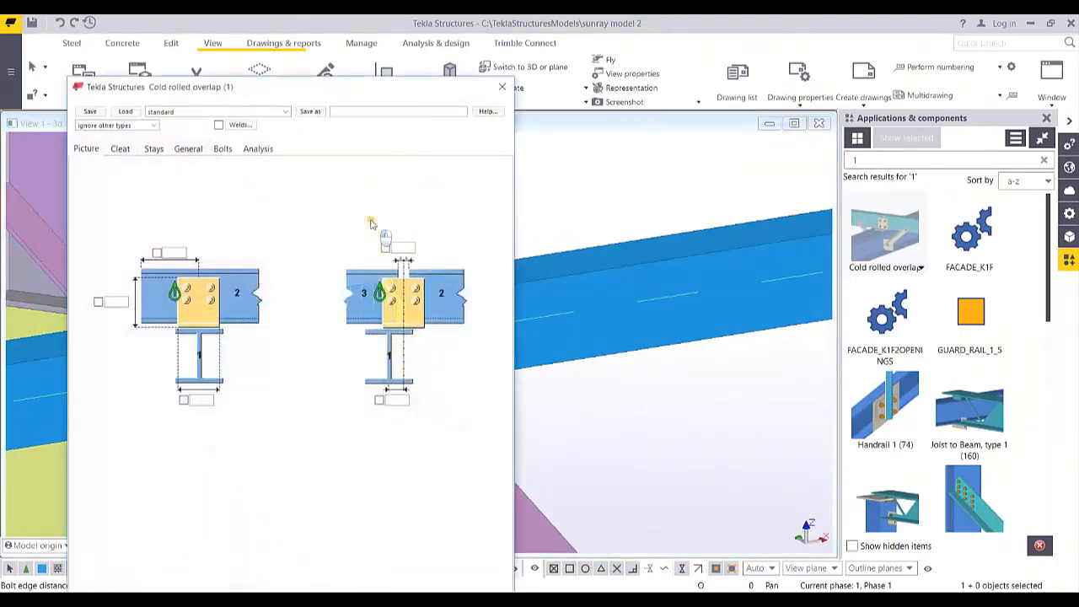
pyautogui.moveTo(376, 94); pyautogui.dragTo(900, 96)
pyautogui.moveTo(519, 300); pyautogui.dragTo(419, 308, button='middle')
pyautogui.scroll(-2, 419, 309)
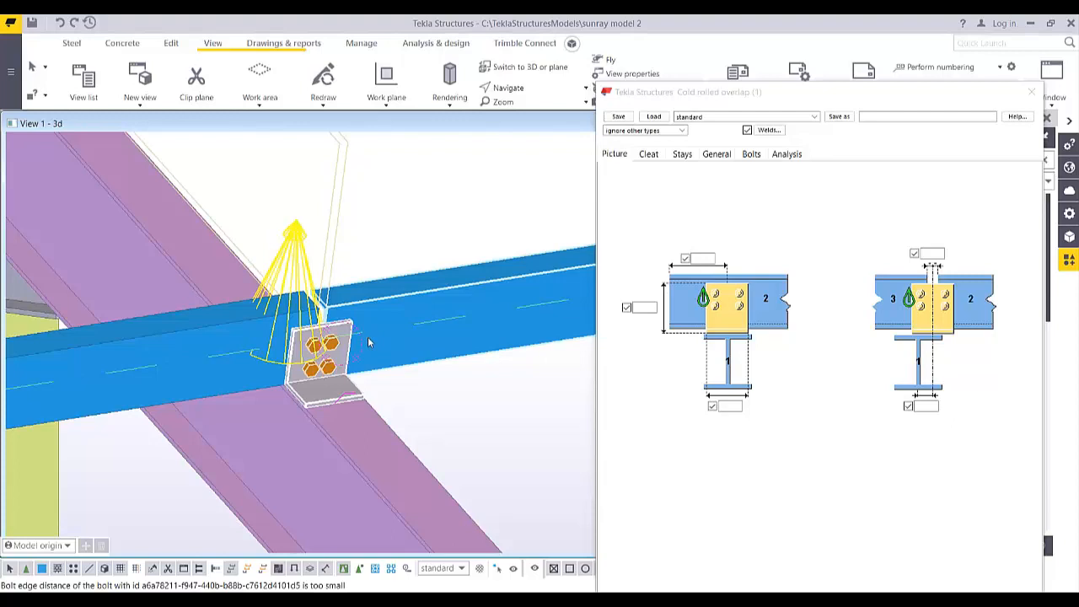
pyautogui.scroll(3, 312, 337)
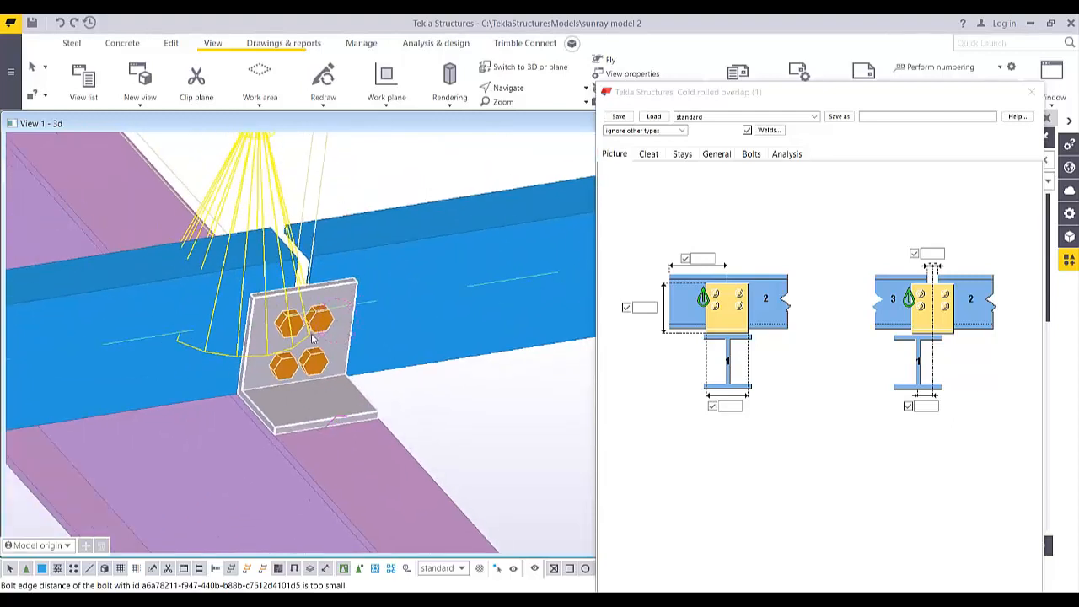
pyautogui.scroll(-2, 319, 337)
pyautogui.scroll(3, 330, 330)
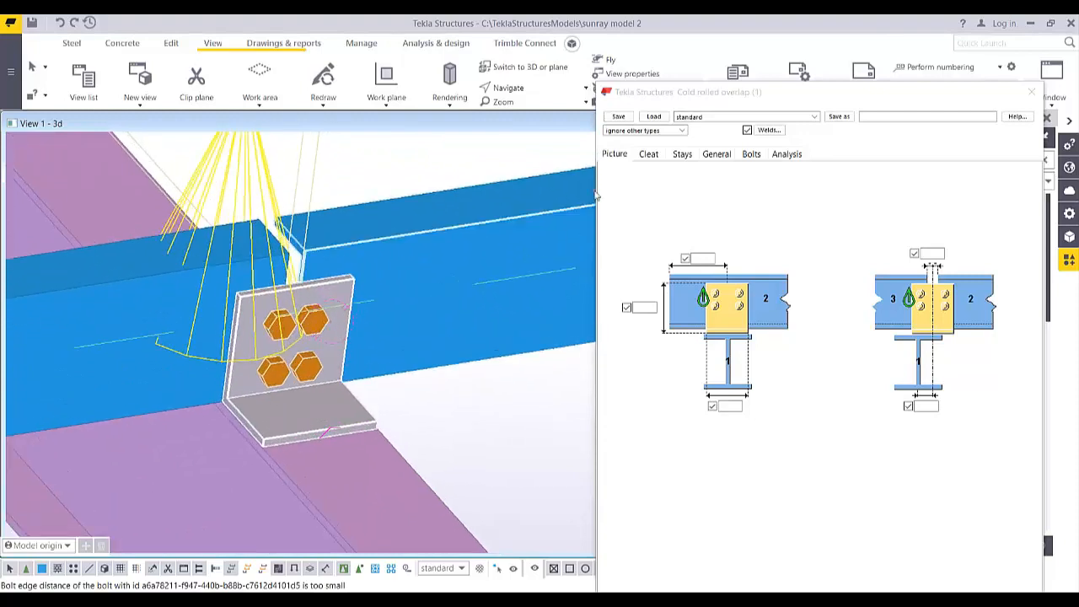
pyautogui.click(648, 154)
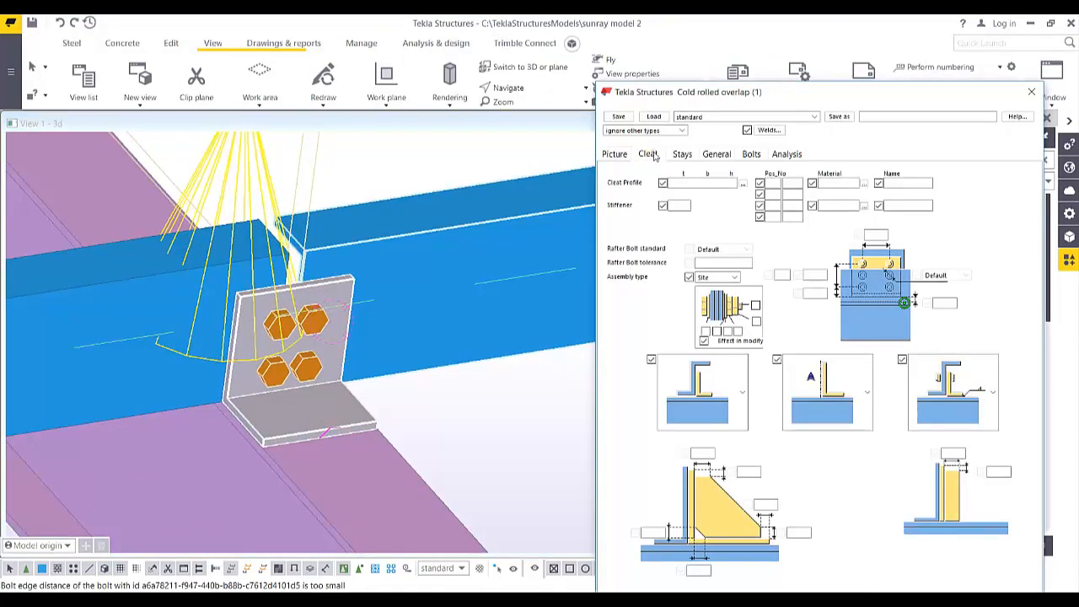
# Set the connection bolts to diameter 12, standard 8.8XOX and tolerance 2, and modify the connection
pyautogui.click(753, 155)
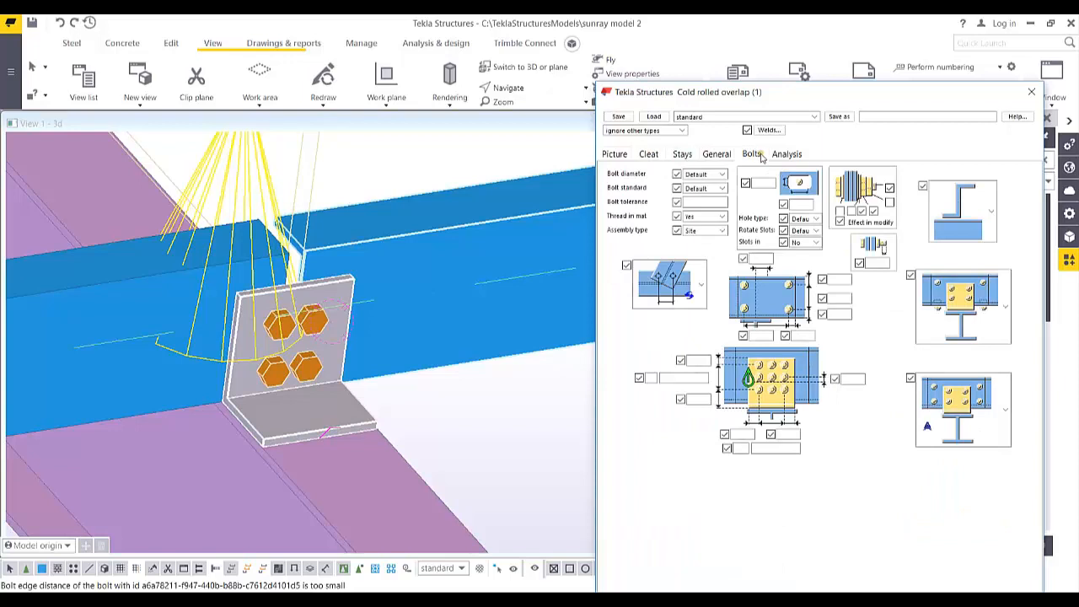
pyautogui.click(720, 175)
pyautogui.click(696, 200)
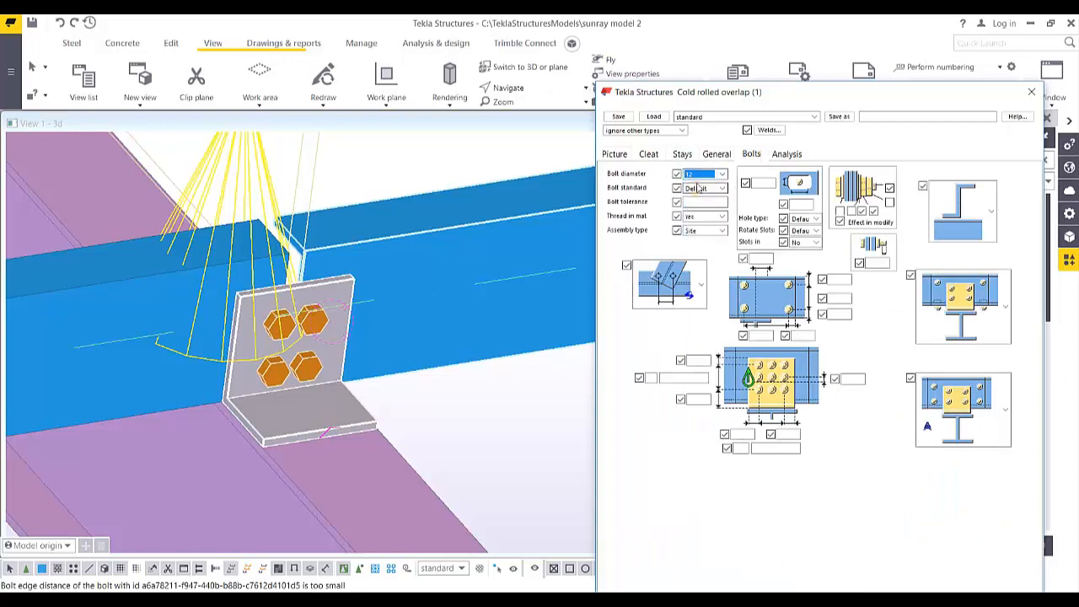
pyautogui.click(696, 187)
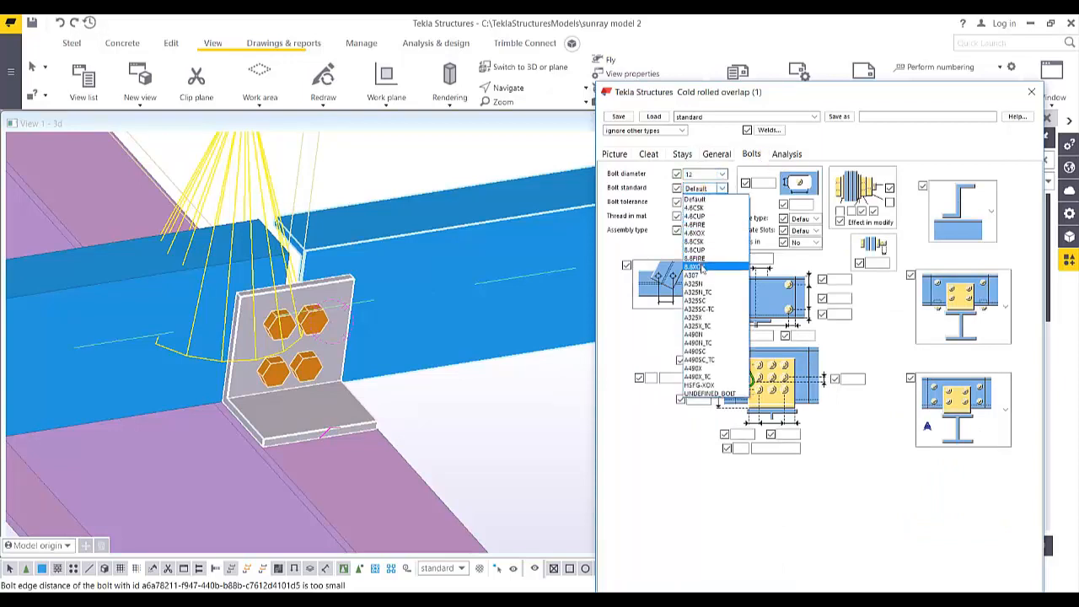
pyautogui.click(701, 268)
pyautogui.click(698, 200)
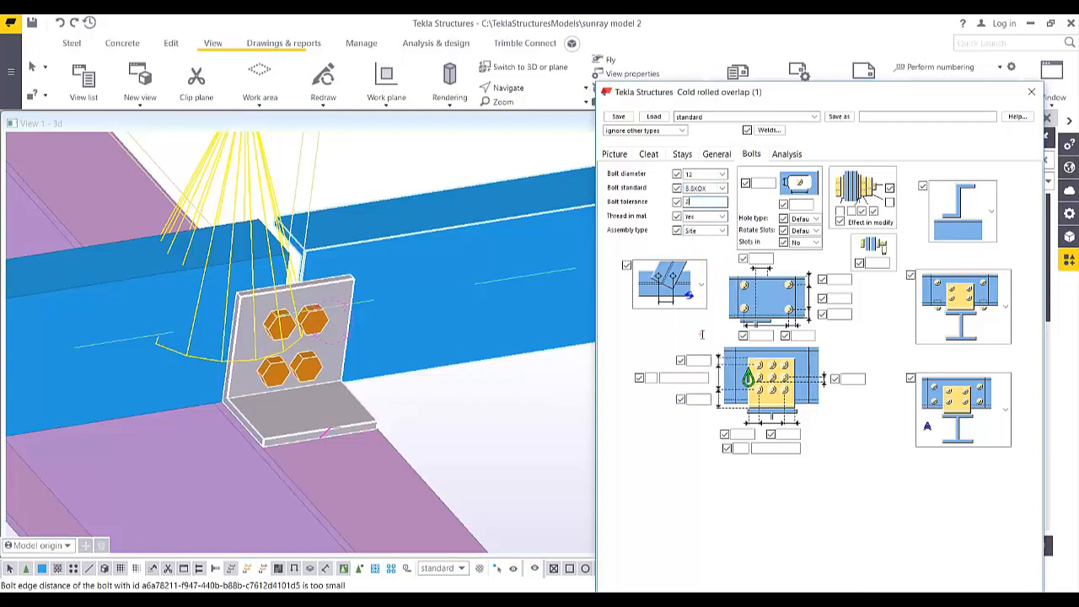
pyautogui.moveTo(809, 90); pyautogui.dragTo(757, 42)
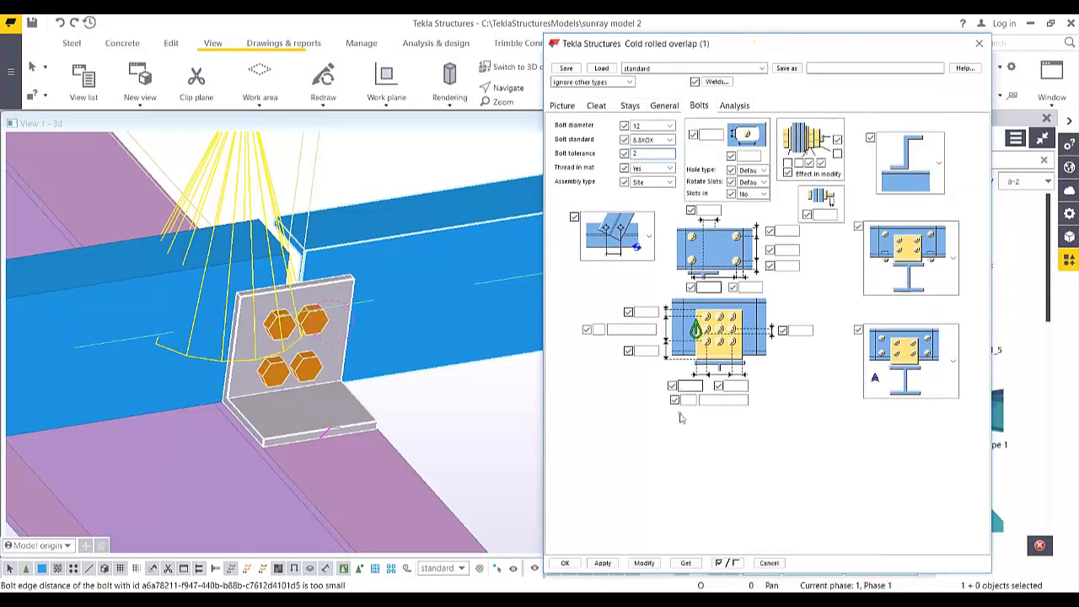
pyautogui.click(650, 563)
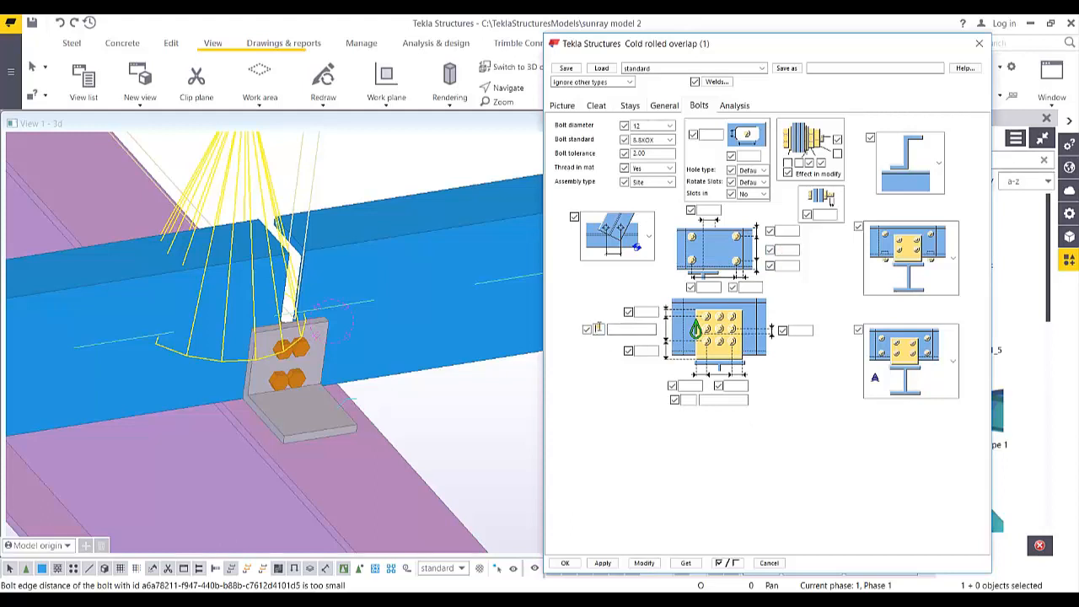
# Arrange the cleat bolts in 2 rows at 100 mm and 2 columns at 90 mm, with a 40 mm bottom edge distance
pyautogui.write('4')
pyautogui.click(642, 562)
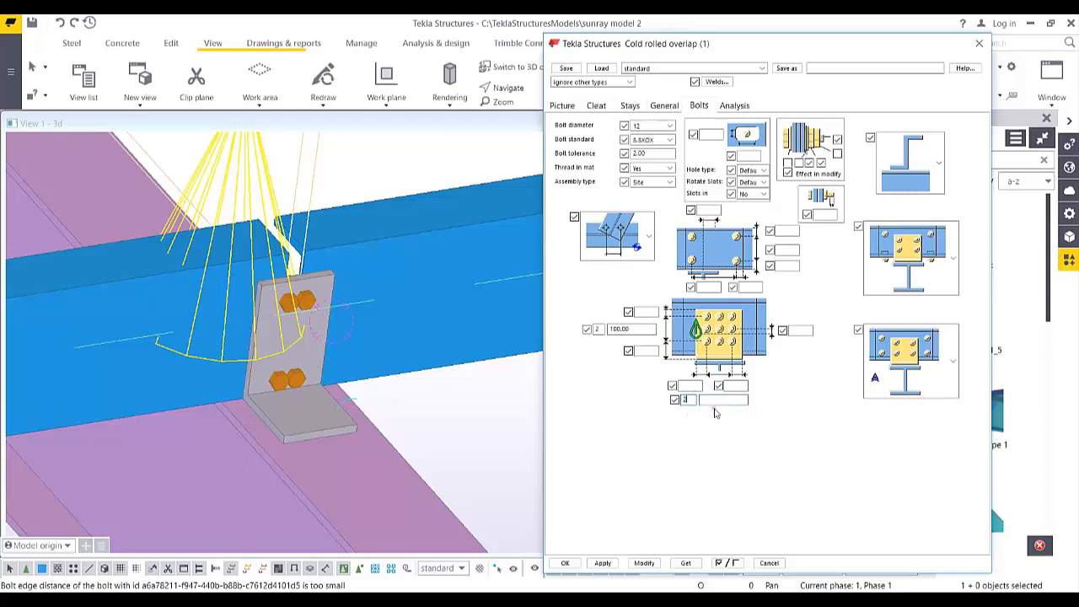
pyautogui.write('2')
pyautogui.click(647, 563)
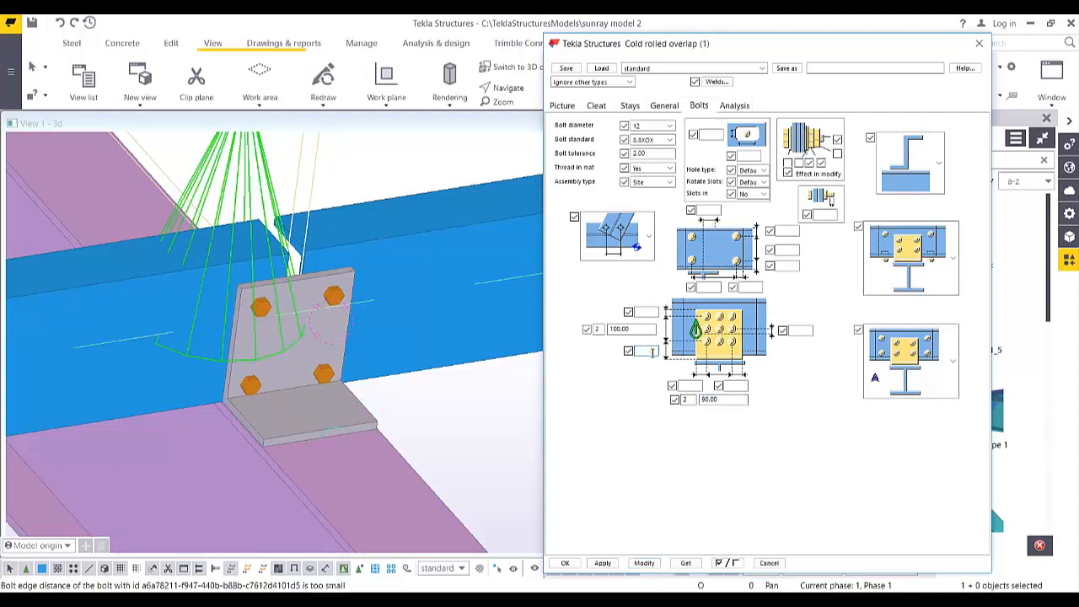
pyautogui.click(646, 563)
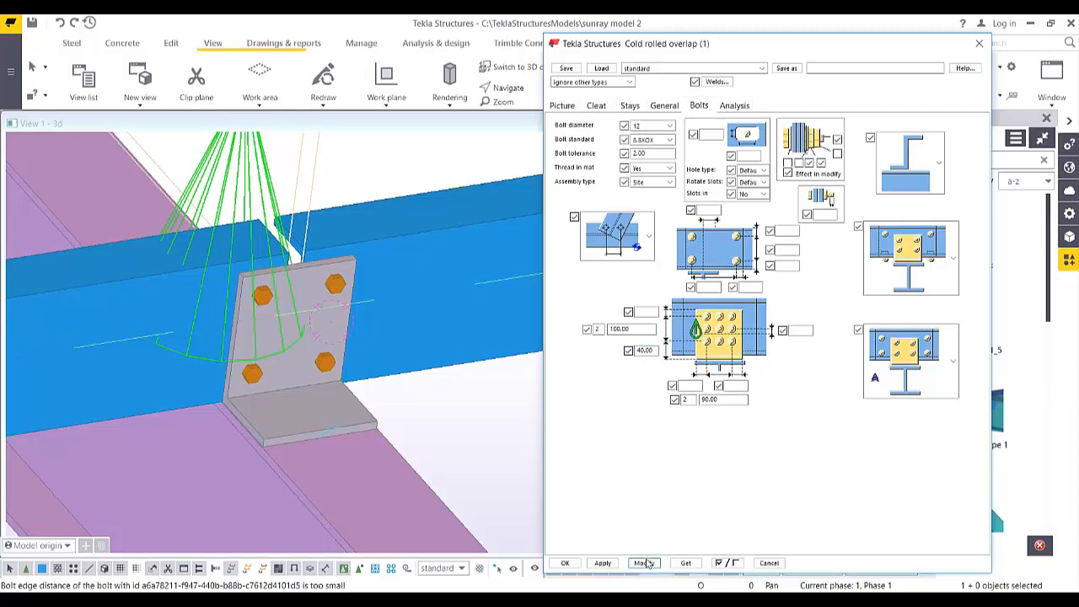
pyautogui.click(685, 563)
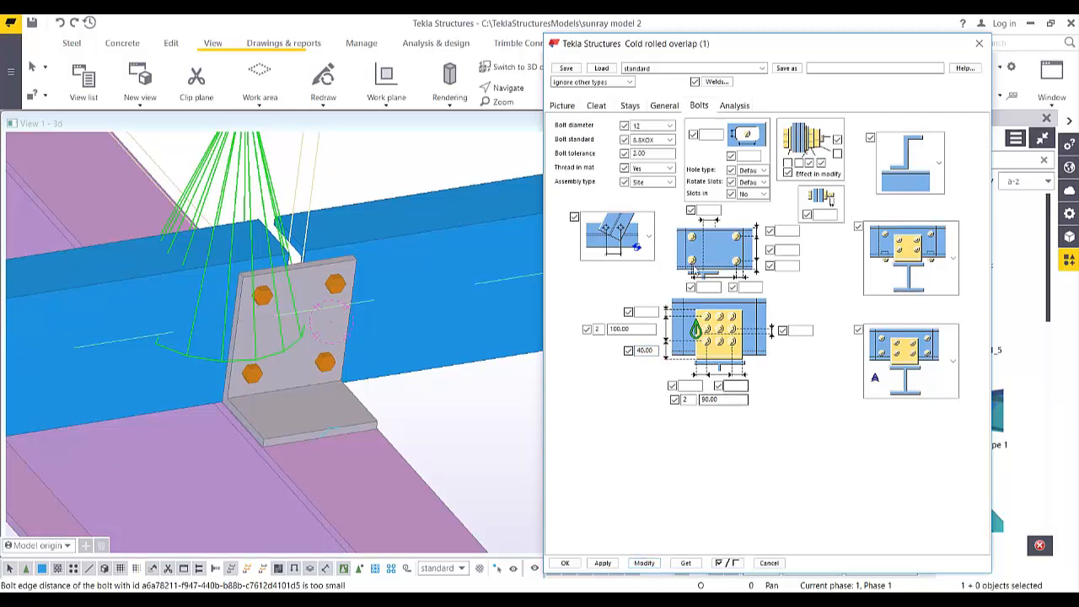
# Set the gap between the two purlin ends to 5 mm and modify the connection
pyautogui.click(563, 107)
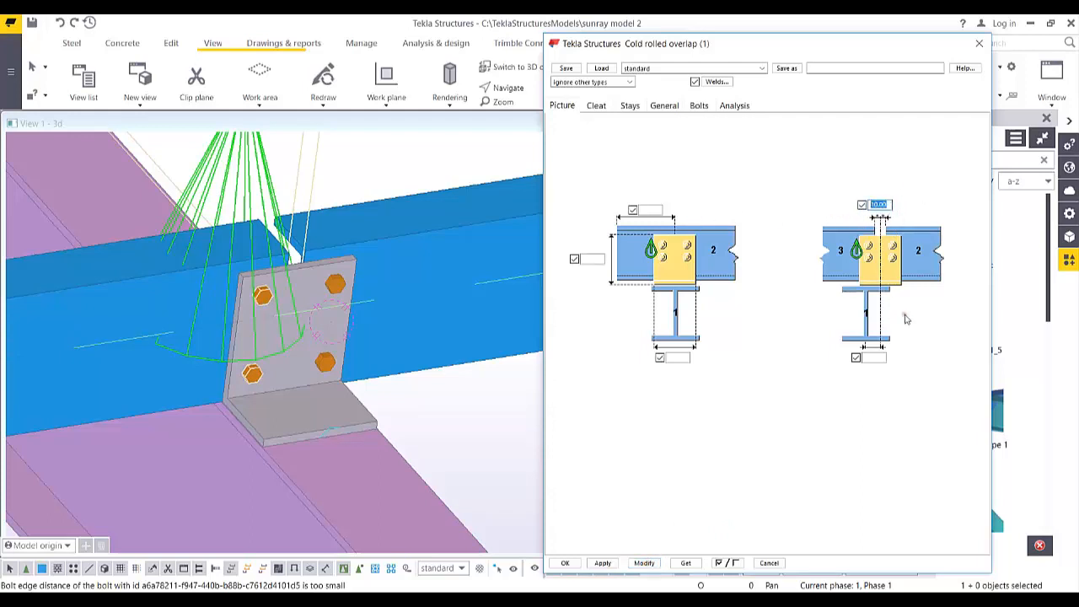
pyautogui.write('5')
pyautogui.click(645, 563)
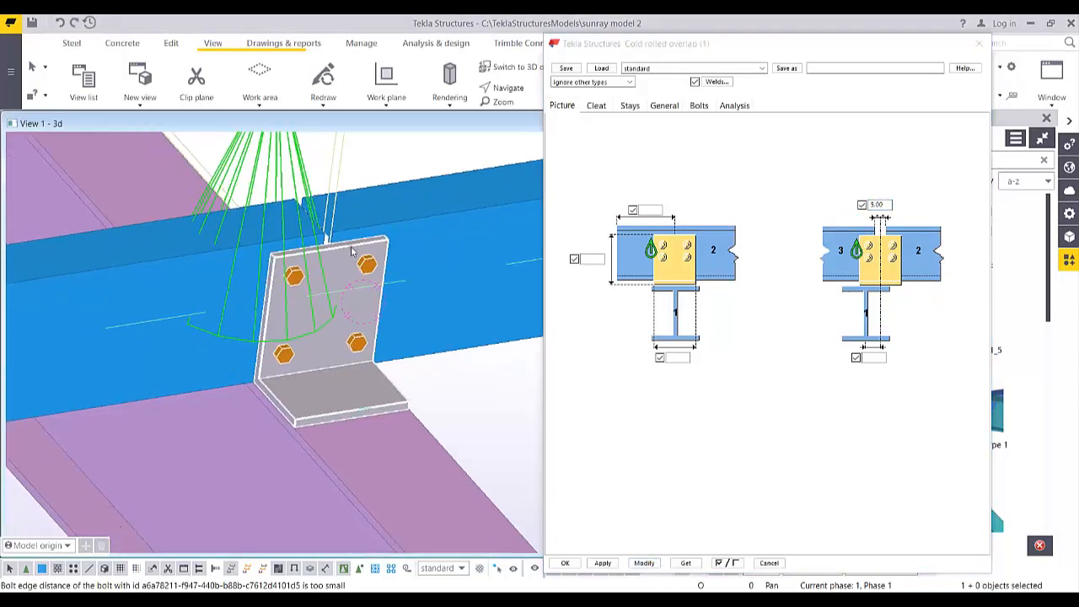
# Save the connection settings as 1, apply them and close the connection's settings
pyautogui.click(838, 68)
pyautogui.write('1')
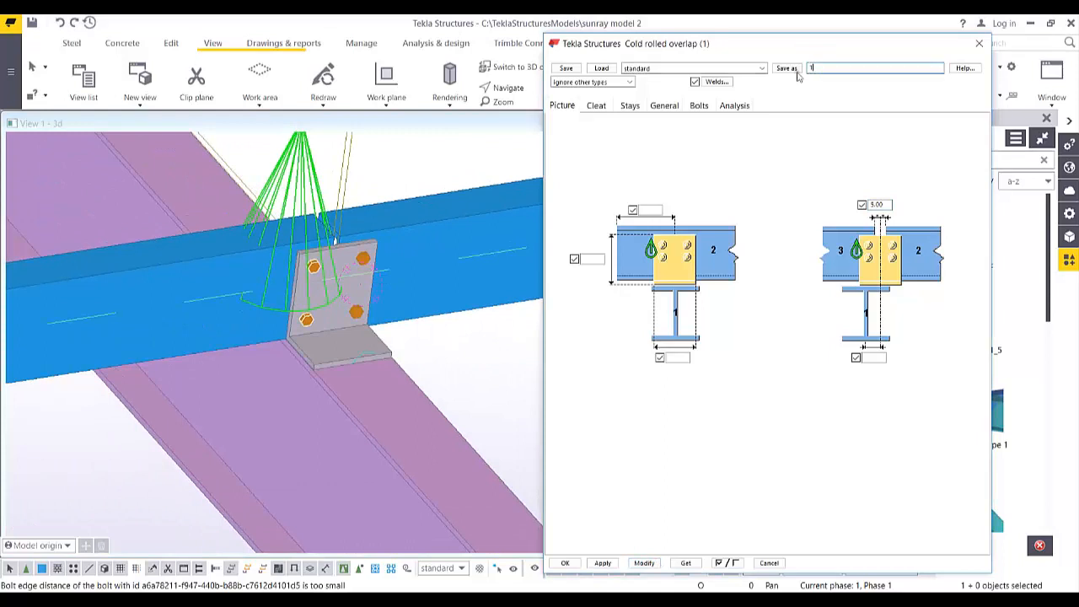
pyautogui.click(786, 68)
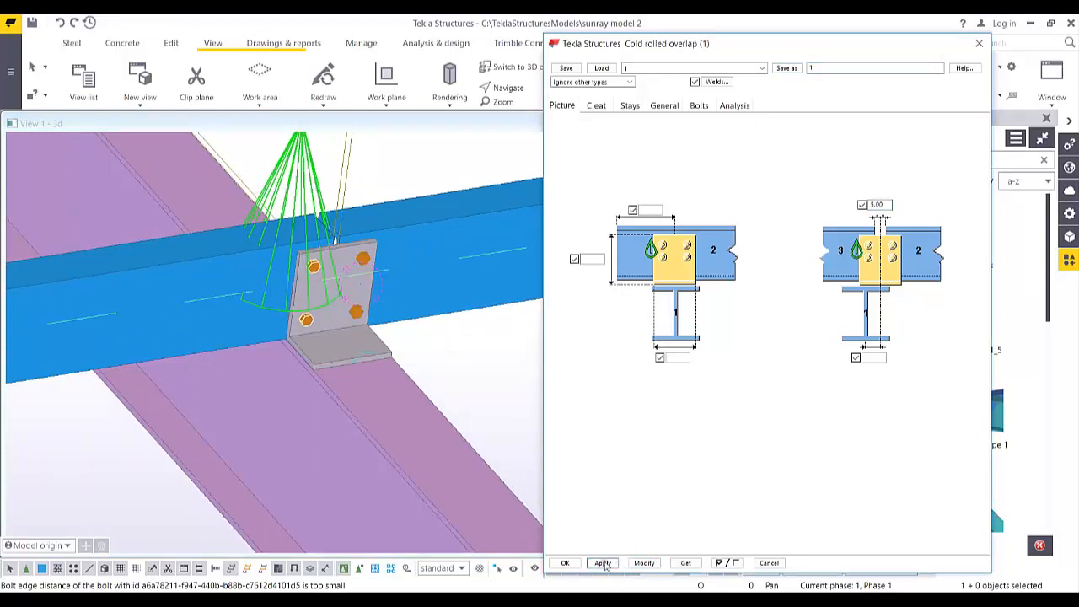
pyautogui.click(565, 563)
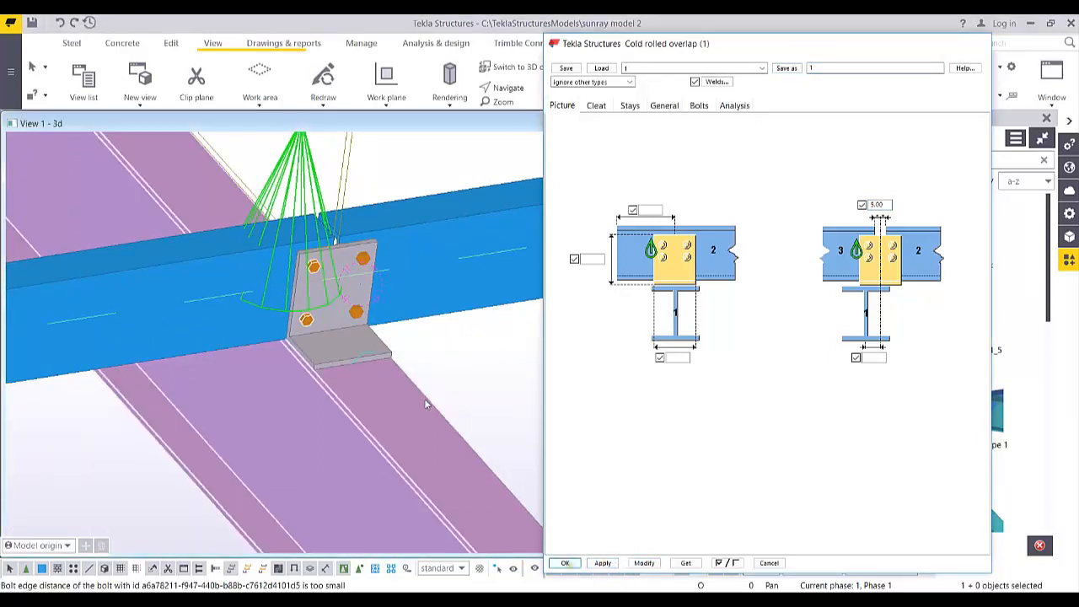
# Apply the Cold rolled overlap connection between the grid 2 sloping beam and the two purlins of the third row down from grid B
pyautogui.scroll(-5, 582, 363)
pyautogui.scroll(-3, 569, 333)
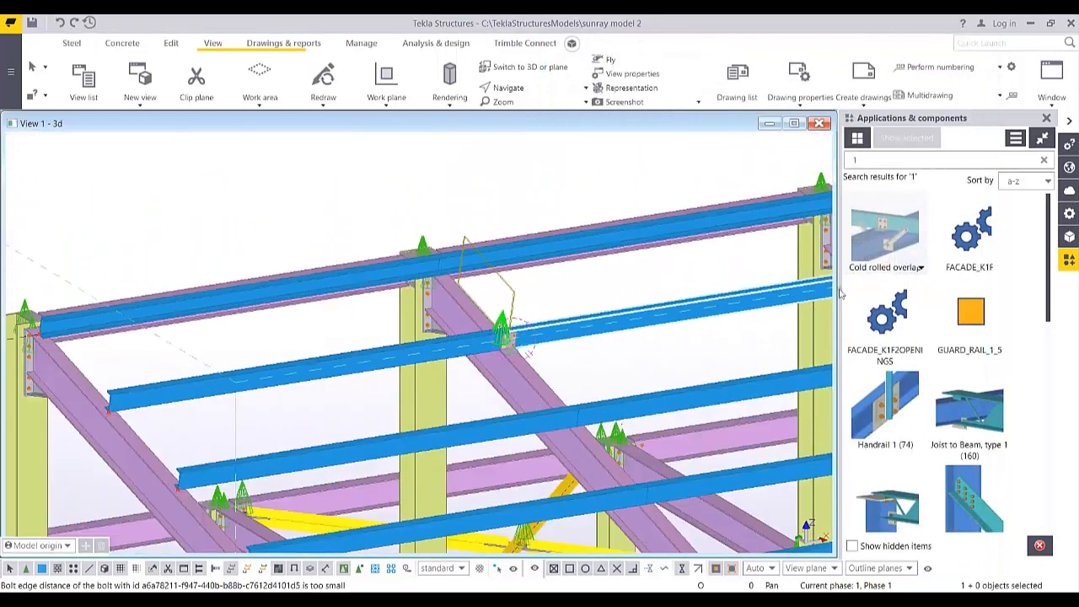
pyautogui.scroll(6, 551, 315)
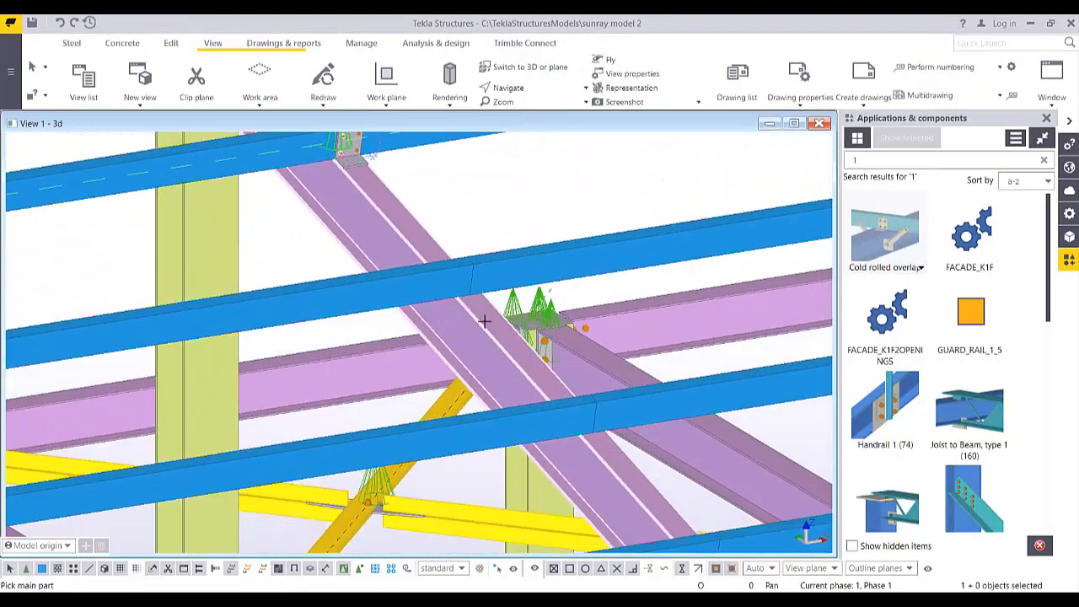
pyautogui.click(485, 321)
pyautogui.click(498, 278)
pyautogui.click(554, 230)
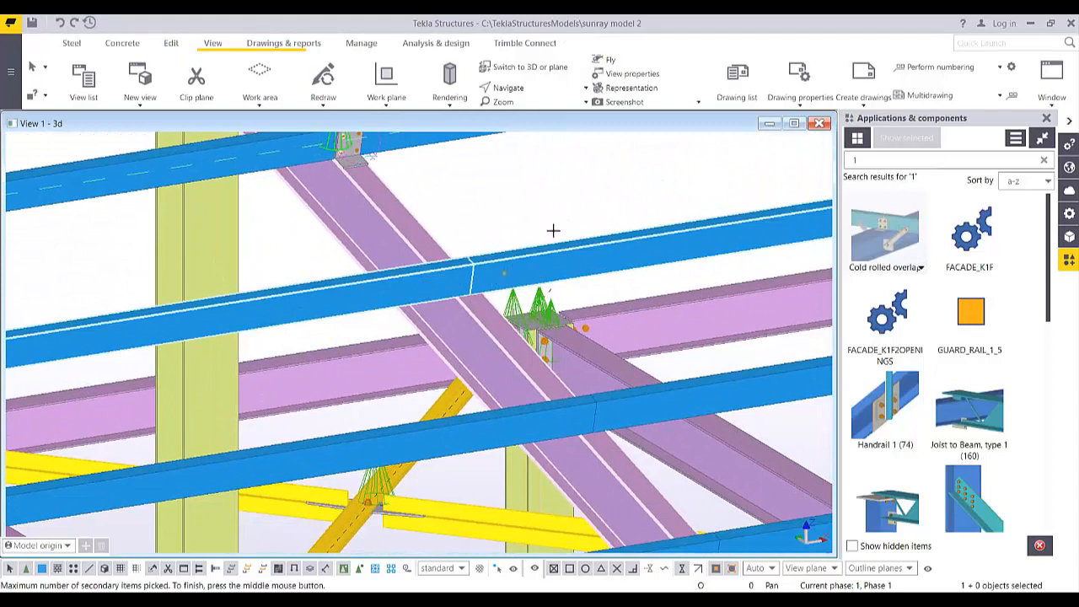
pyautogui.middleClick(529, 341)
# Apply the same overlap connection at the fourth purlin row, joining both purlins to the grid 2 sloping beam
pyautogui.moveTo(529, 344); pyautogui.dragTo(492, 269, button='middle')
pyautogui.click(512, 319)
pyautogui.click(509, 356)
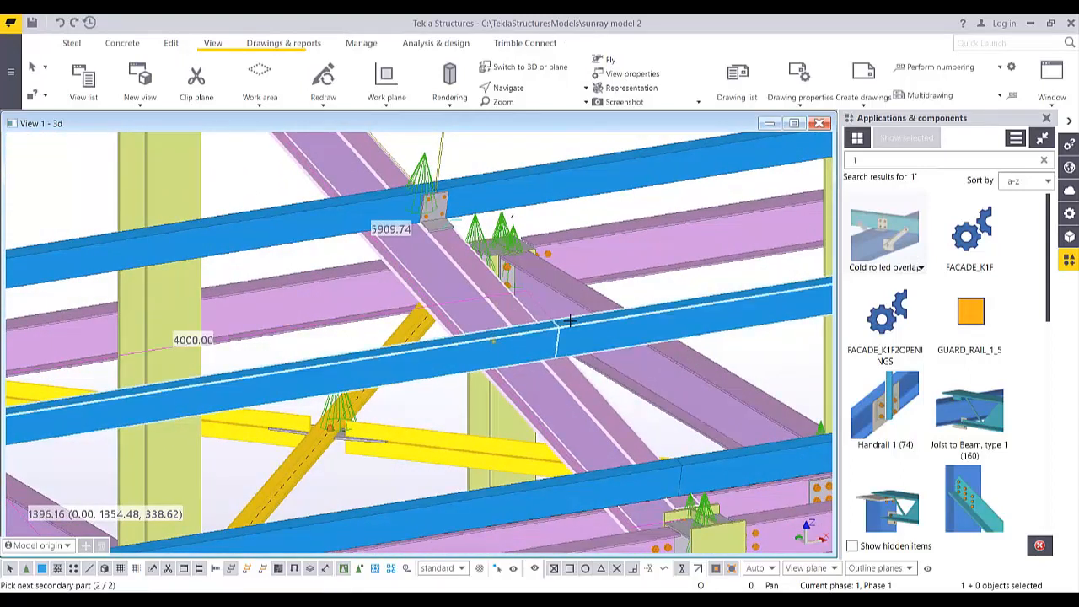
pyautogui.click(602, 331)
pyautogui.moveTo(617, 371); pyautogui.dragTo(553, 267, button='middle')
pyautogui.scroll(-1, 558, 269)
pyautogui.middleClick(570, 281)
# Apply the same overlap connection at the lowest purlin joint near grid A on the grid 2 beam, and end the command
pyautogui.moveTo(568, 313); pyautogui.dragTo(530, 275, button='middle')
pyautogui.click(518, 293)
pyautogui.scroll(2, 518, 341)
pyautogui.click(518, 340)
pyautogui.click(659, 307)
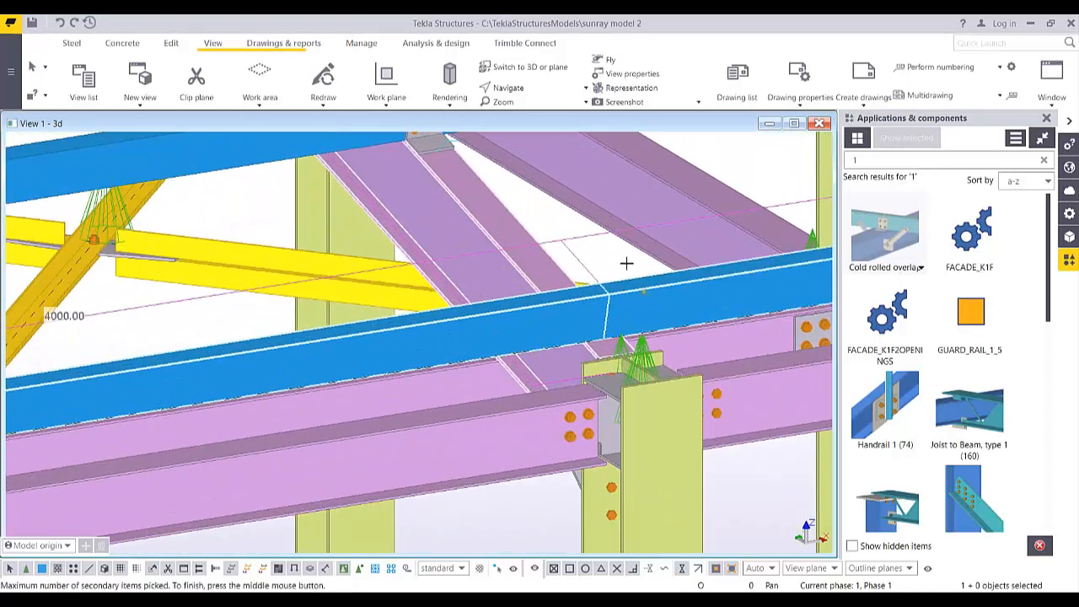
pyautogui.middleClick(622, 252)
pyautogui.moveTo(583, 240); pyautogui.dragTo(561, 331, button='middle')
pyautogui.scroll(-2, 562, 342)
pyautogui.rightClick(568, 202)
pyautogui.click(580, 210)
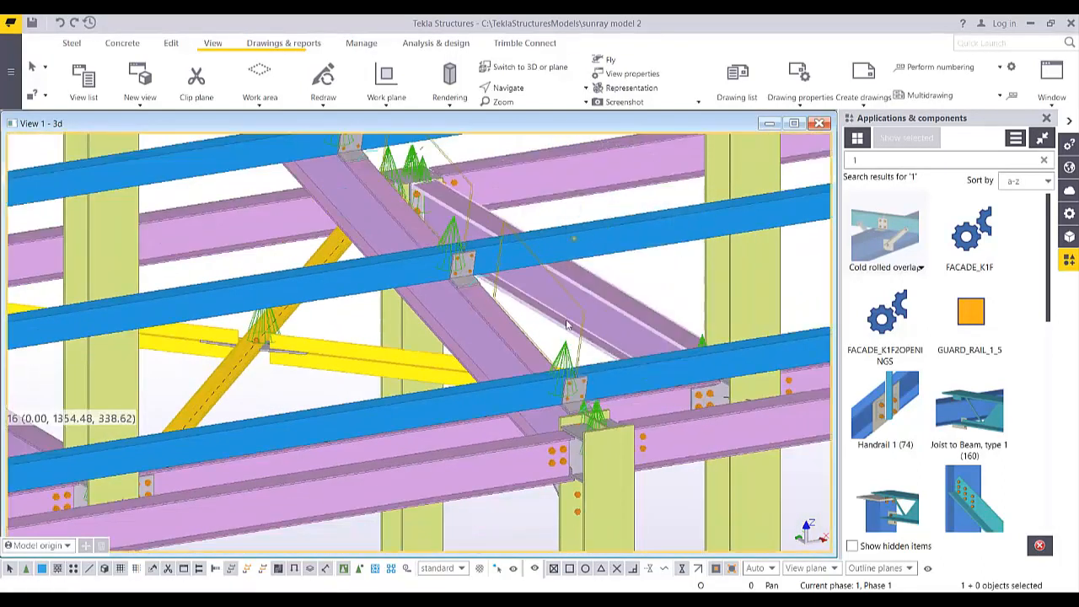
# Select the four overlap connections on the grid 2 sloping beam and copy them linearly with dX 4000 and 3 copies
pyautogui.moveTo(413, 157); pyautogui.dragTo(521, 389, button='middle')
pyautogui.keyDown('shift'); pyautogui.click(456, 327); pyautogui.keyUp('shift')
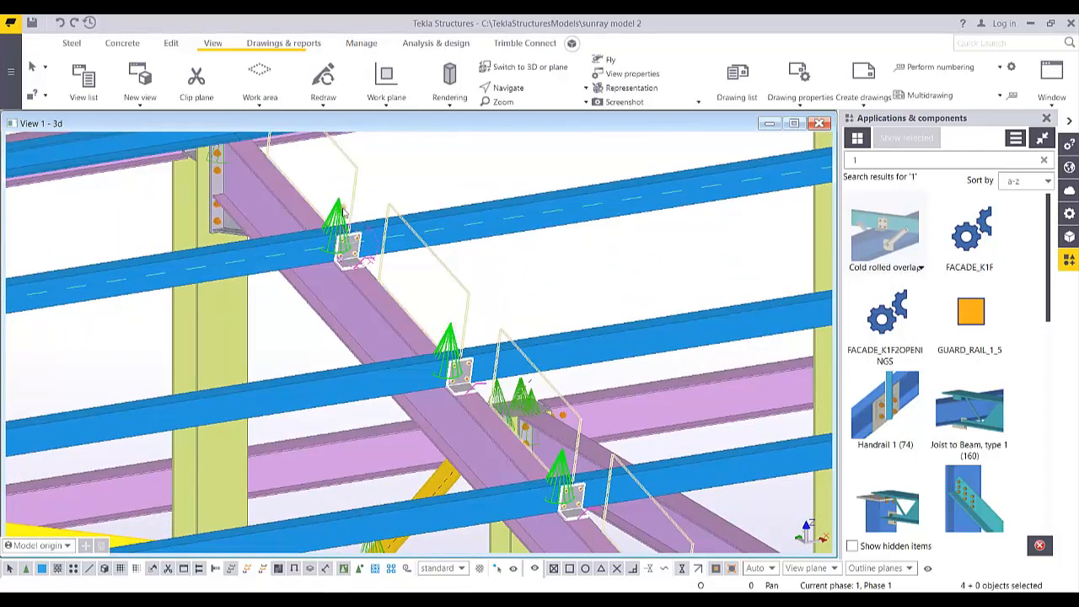
pyautogui.scroll(-8, 344, 289)
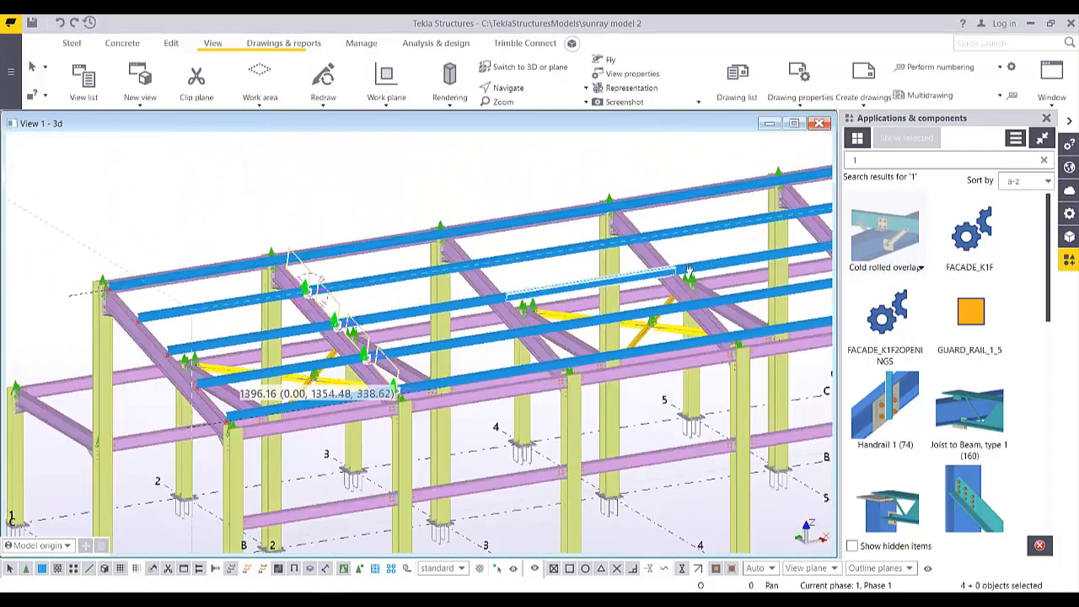
pyautogui.moveTo(688, 270); pyautogui.dragTo(366, 317, button='middle')
pyautogui.rightClick(394, 179)
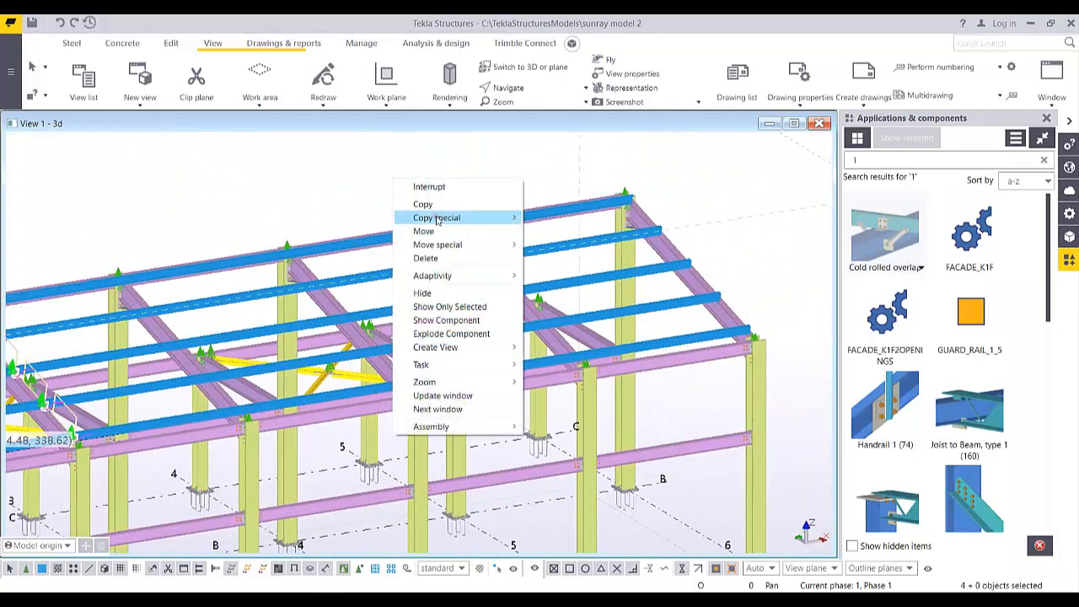
pyautogui.moveTo(436, 220)
pyautogui.click(552, 218)
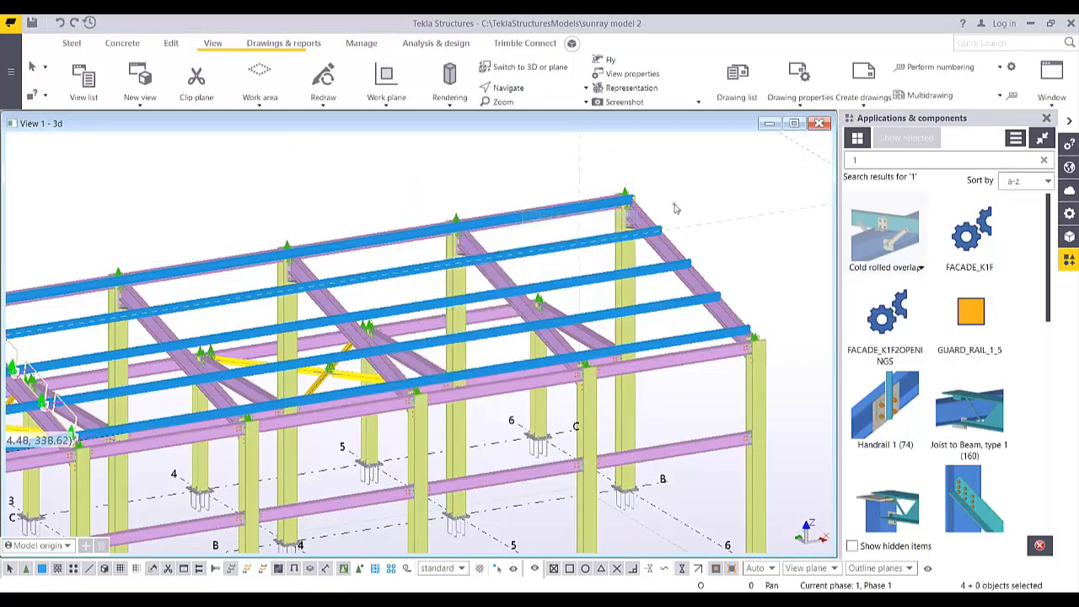
pyautogui.click(925, 415)
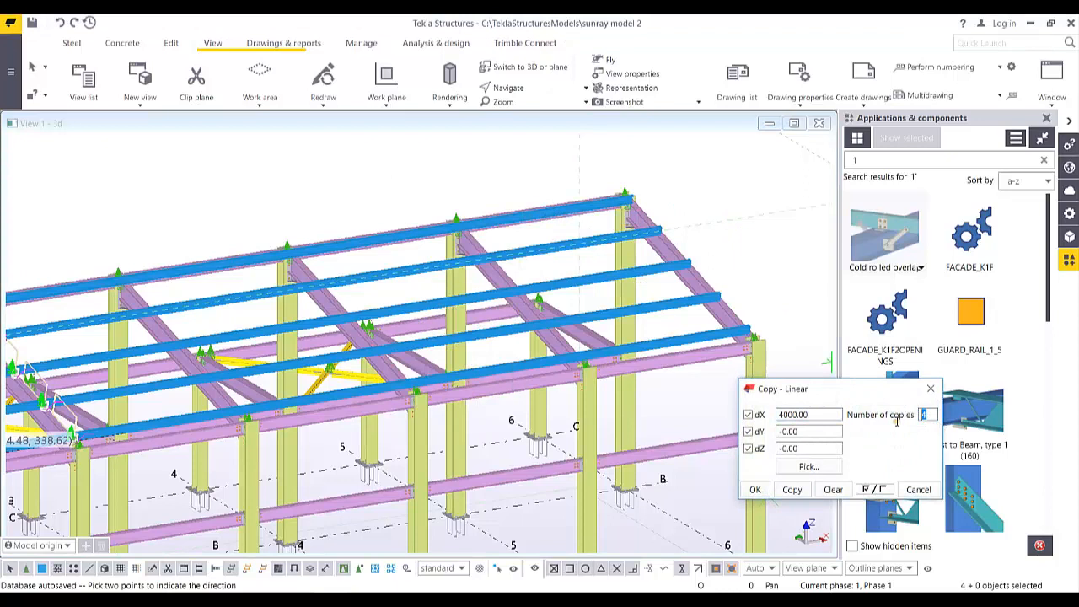
pyautogui.click(791, 490)
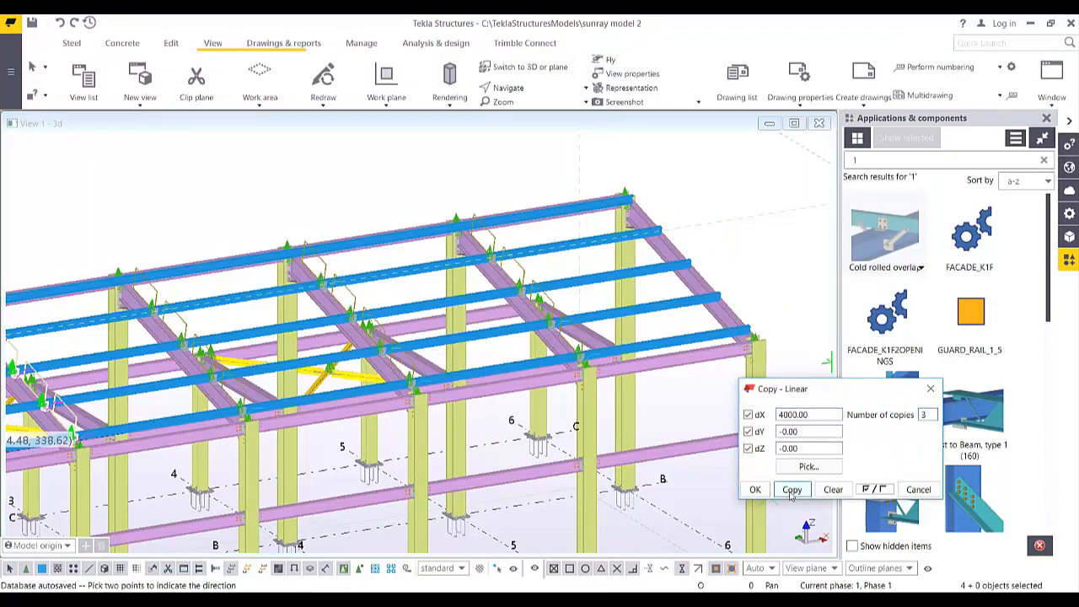
# Apply the Cold rolled overlap connection between the grid 1 sloping beam and the end of the second-row purlin
pyautogui.scroll(8, 493, 266)
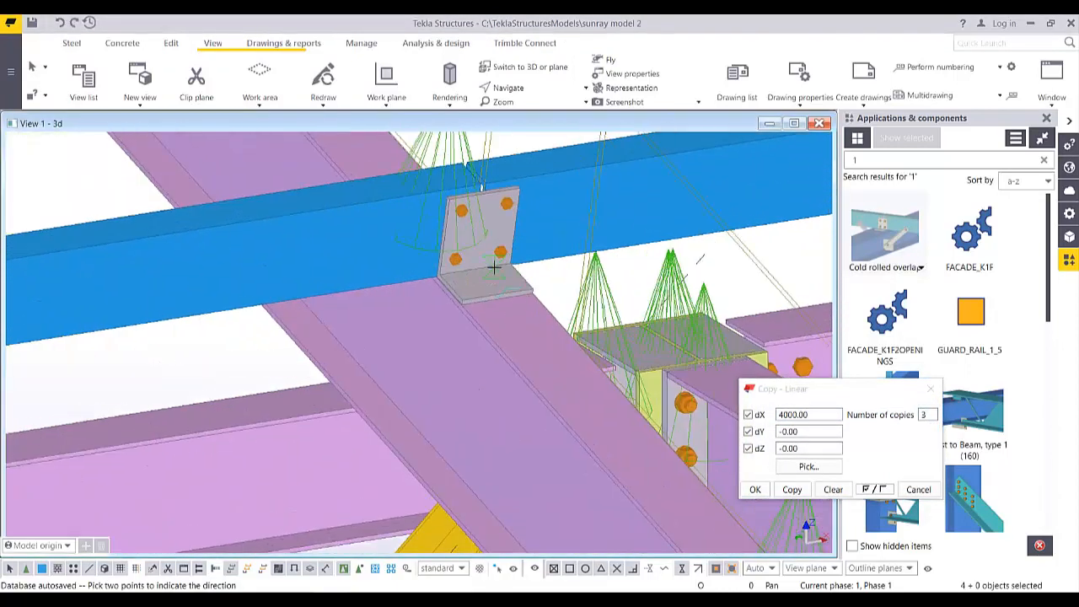
pyautogui.scroll(-10, 495, 266)
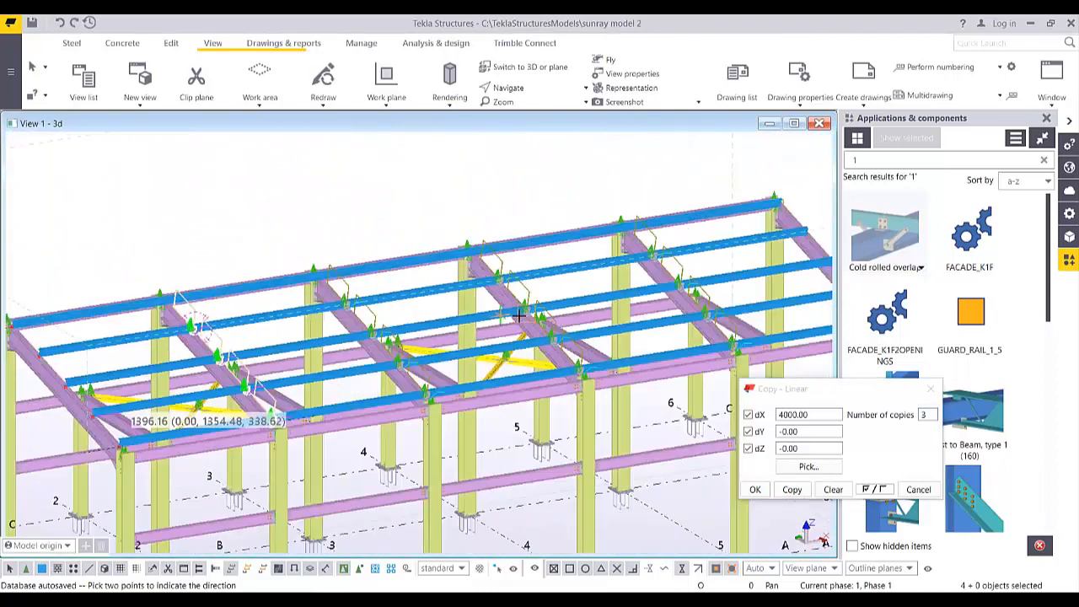
pyautogui.scroll(10, 417, 291)
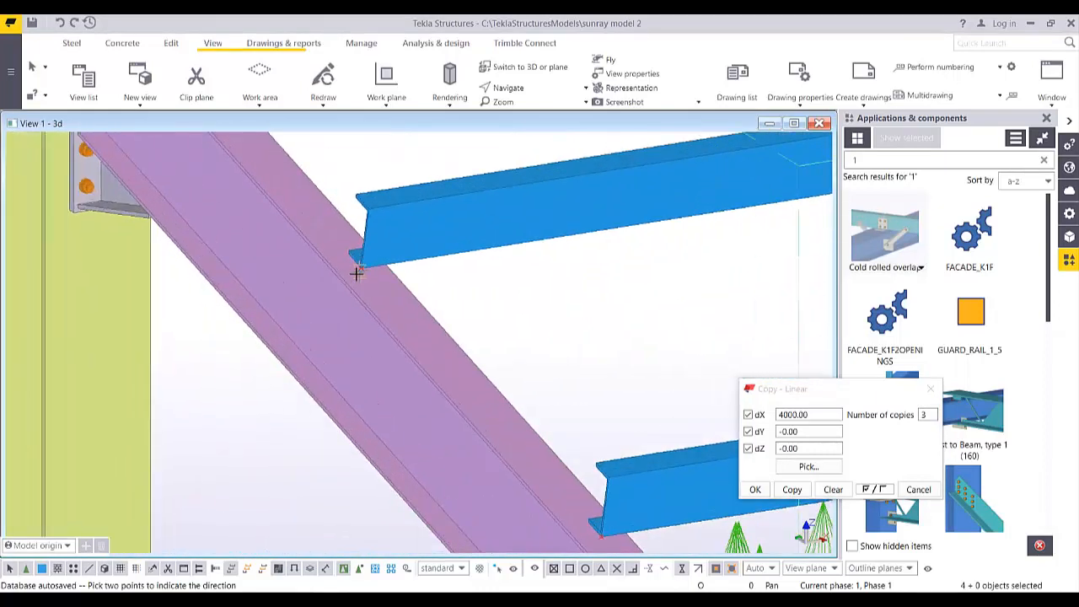
pyautogui.scroll(-4, 564, 260)
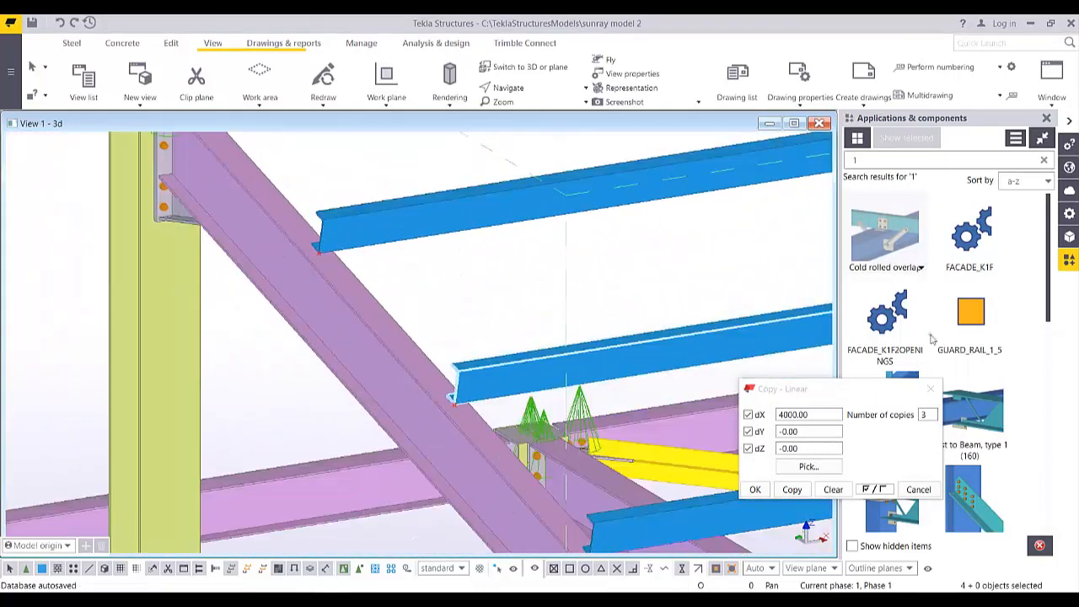
pyautogui.click(356, 282)
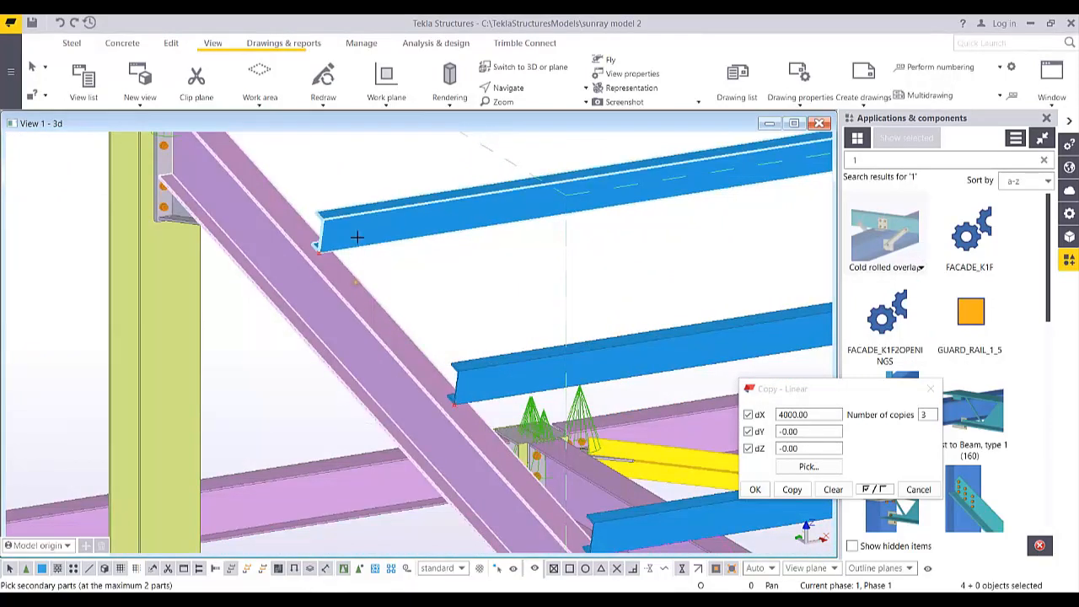
pyautogui.click(385, 176)
pyautogui.scroll(5, 452, 262)
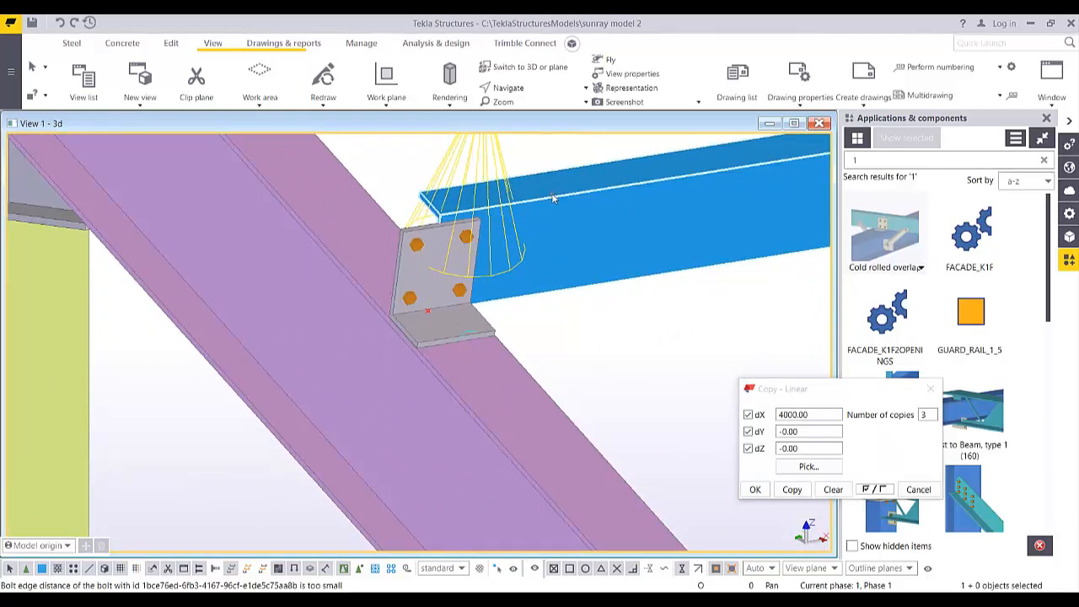
# Set the purlin extension past the beam to 1000 mm in this end connection, modify it and accept the settings
pyautogui.doubleClick(495, 160)
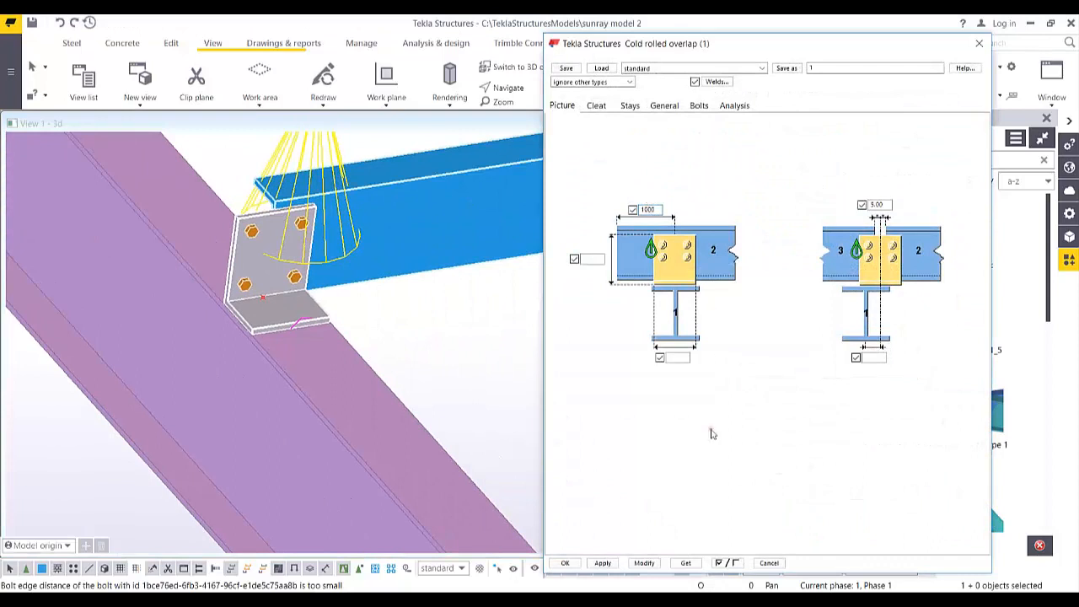
pyautogui.scroll(-6, 257, 362)
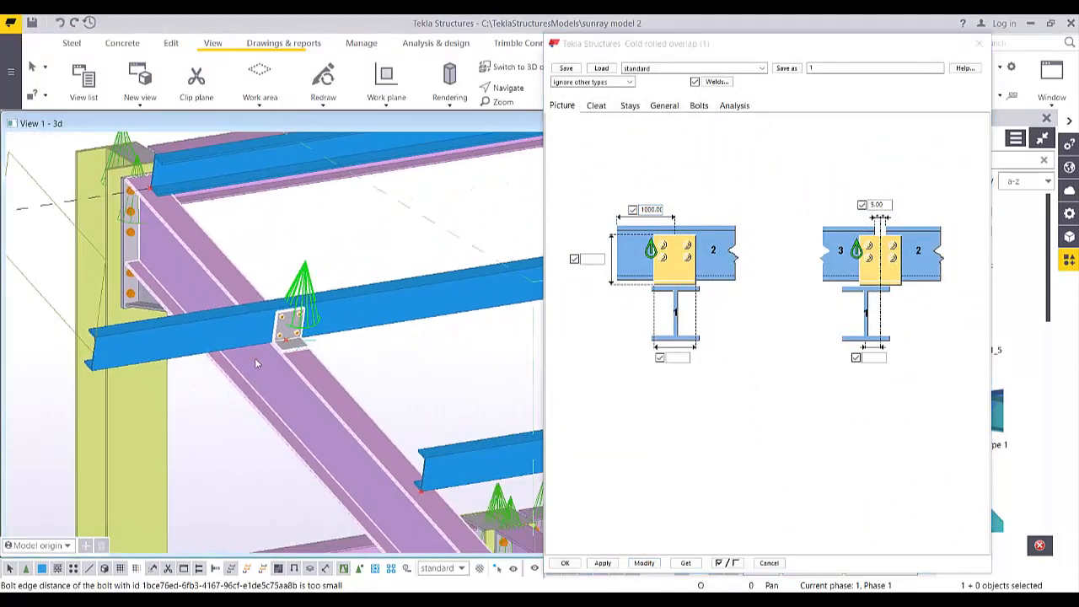
pyautogui.scroll(-2, 257, 326)
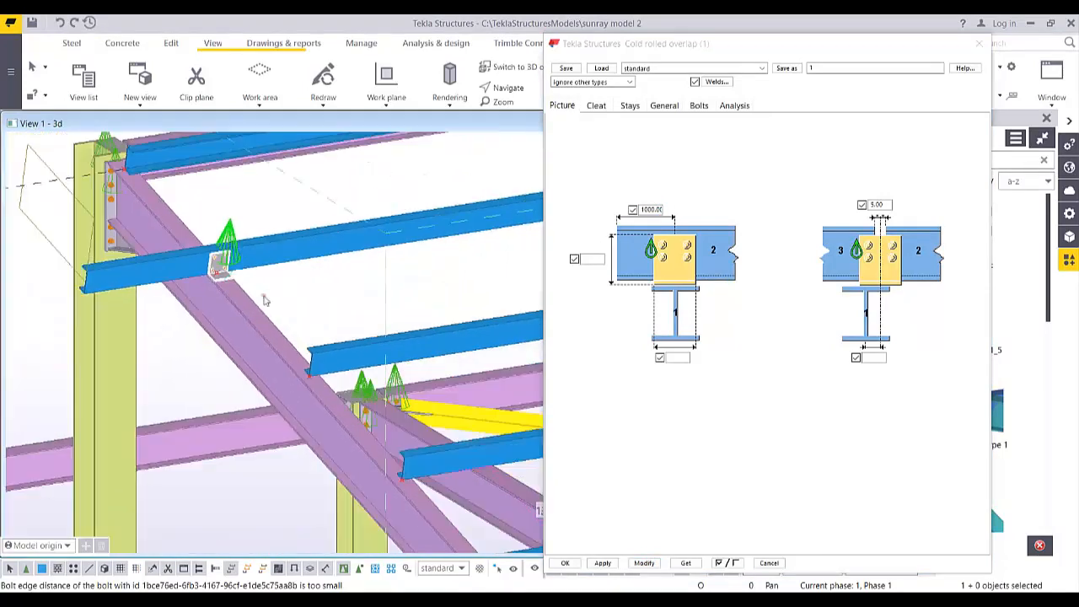
pyautogui.scroll(-2, 264, 300)
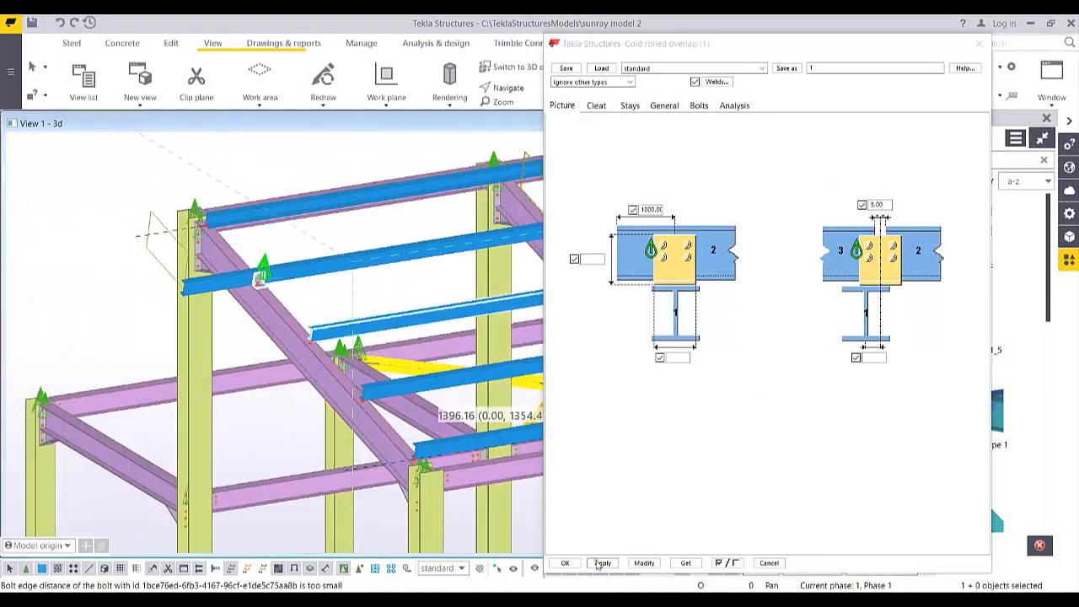
pyautogui.click(565, 563)
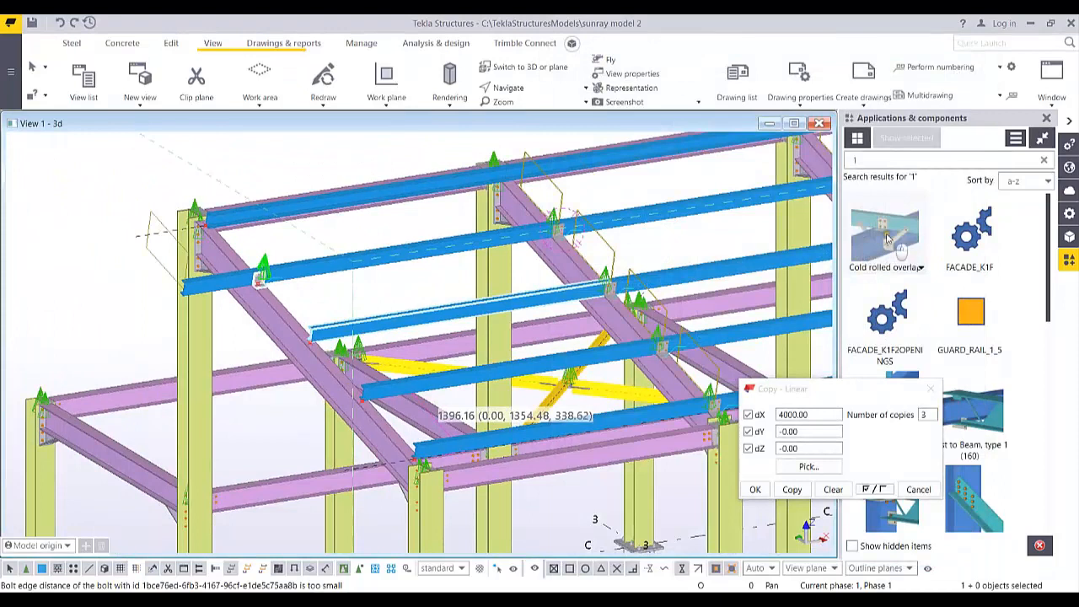
# Apply the Cold rolled overlap connection with the 1000 mm extension to the lowest purlin on the grid 1 sloping beam
pyautogui.scroll(8, 273, 344)
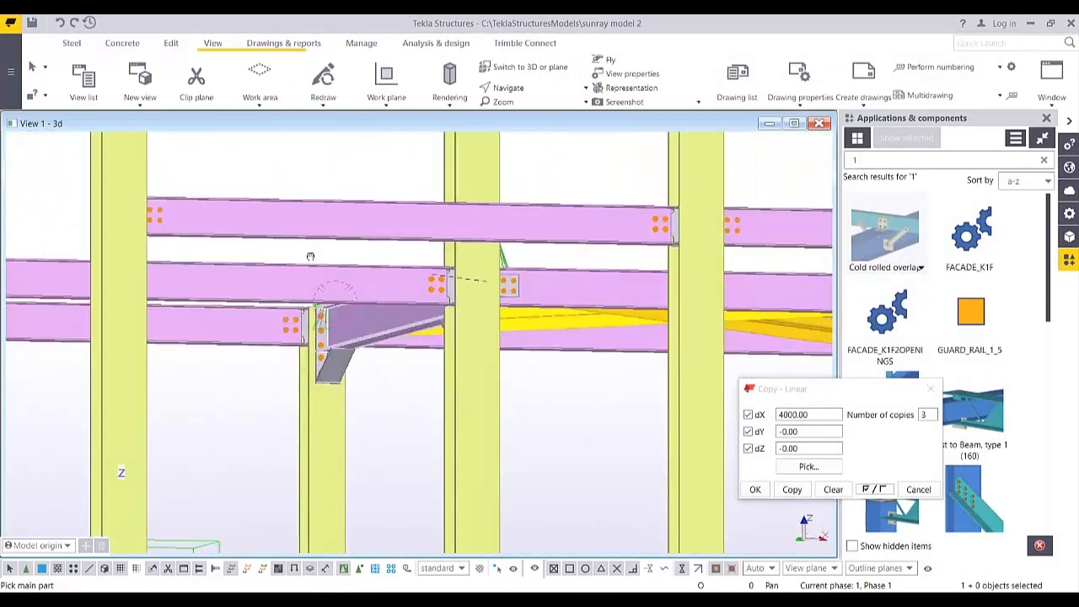
pyautogui.moveTo(310, 256); pyautogui.dragTo(523, 438, button='middle')
pyautogui.scroll(-2, 505, 430)
pyautogui.scroll(2, 397, 353)
pyautogui.click(396, 345)
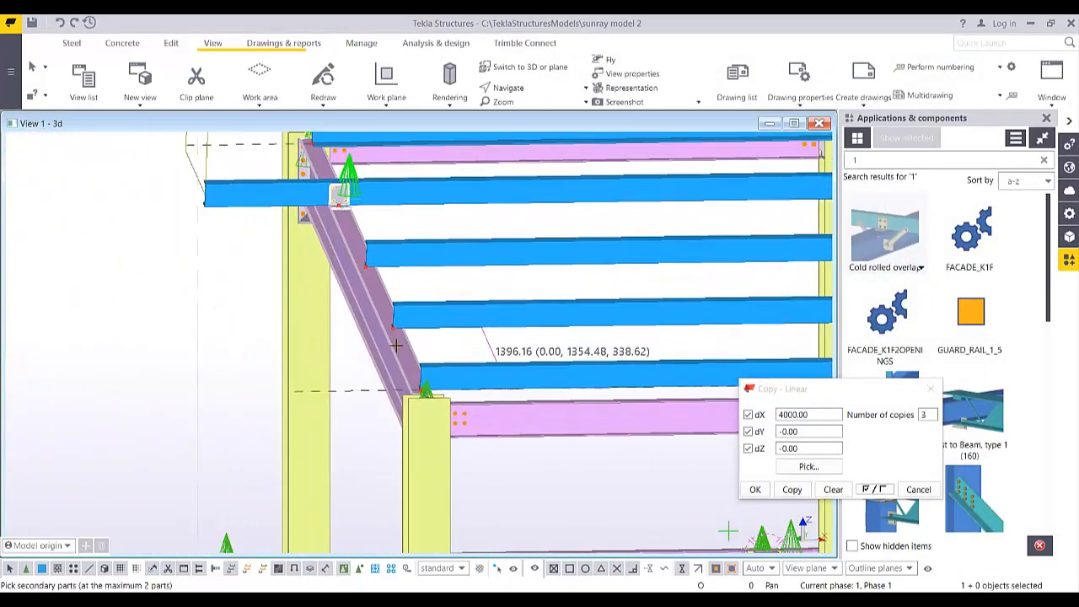
pyautogui.moveTo(574, 225); pyautogui.dragTo(518, 394)
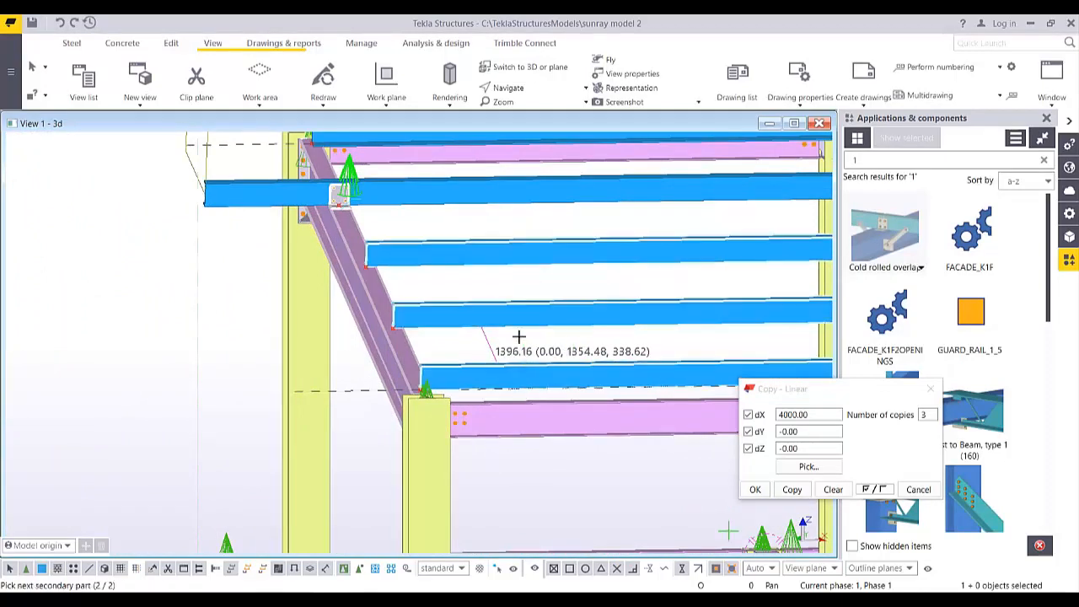
pyautogui.middleClick(503, 274)
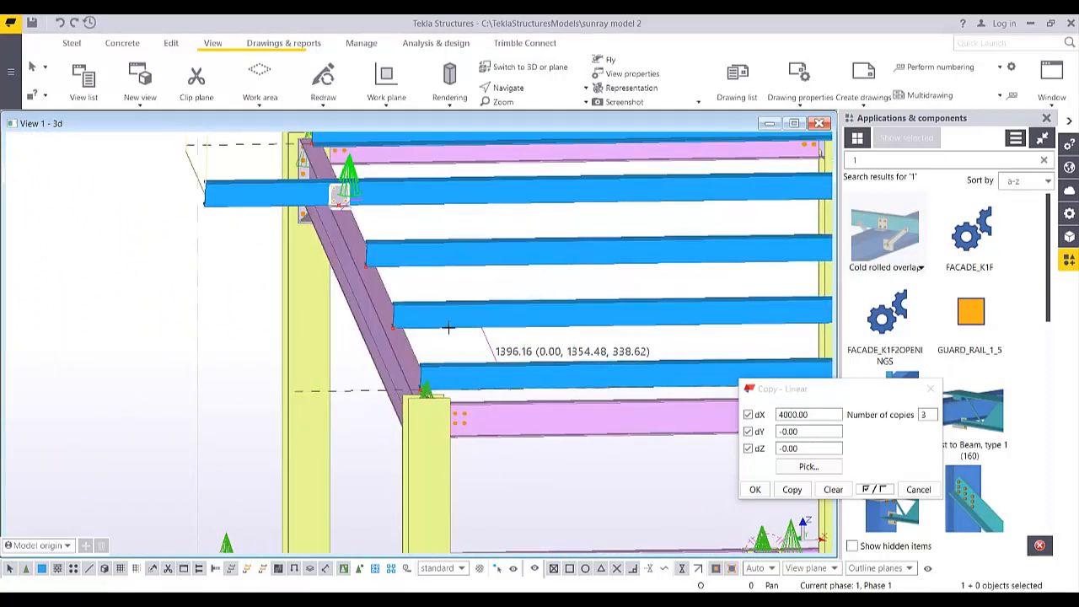
# Apply the same extended overlap connection to the fourth-row and third-row purlins on the grid 1 sloping beam
pyautogui.click(400, 353)
pyautogui.scroll(3, 363, 337)
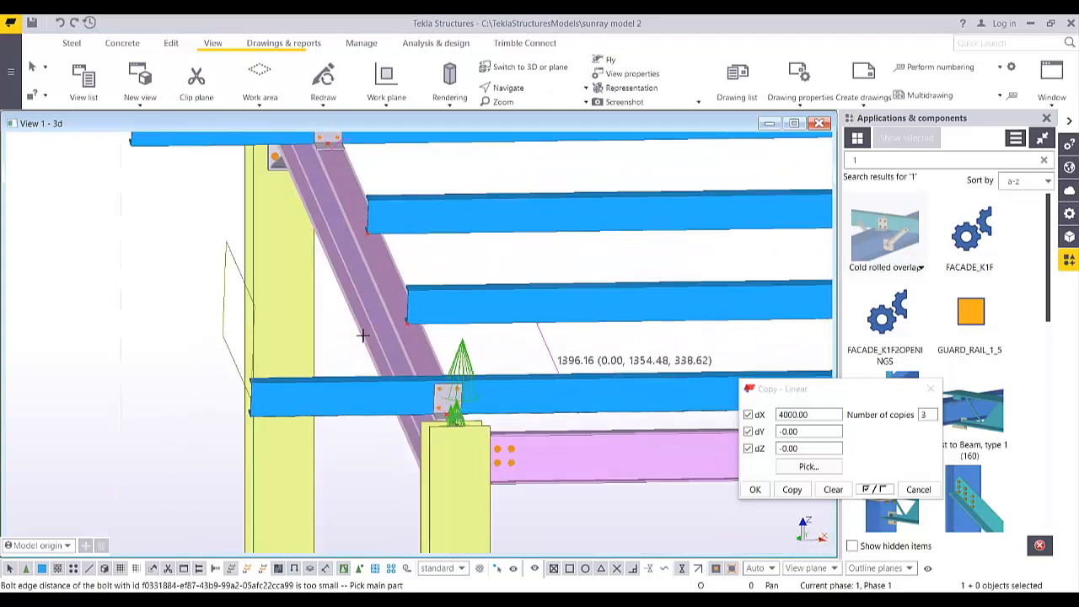
pyautogui.click(465, 282)
pyautogui.middleClick(454, 245)
pyautogui.click(378, 252)
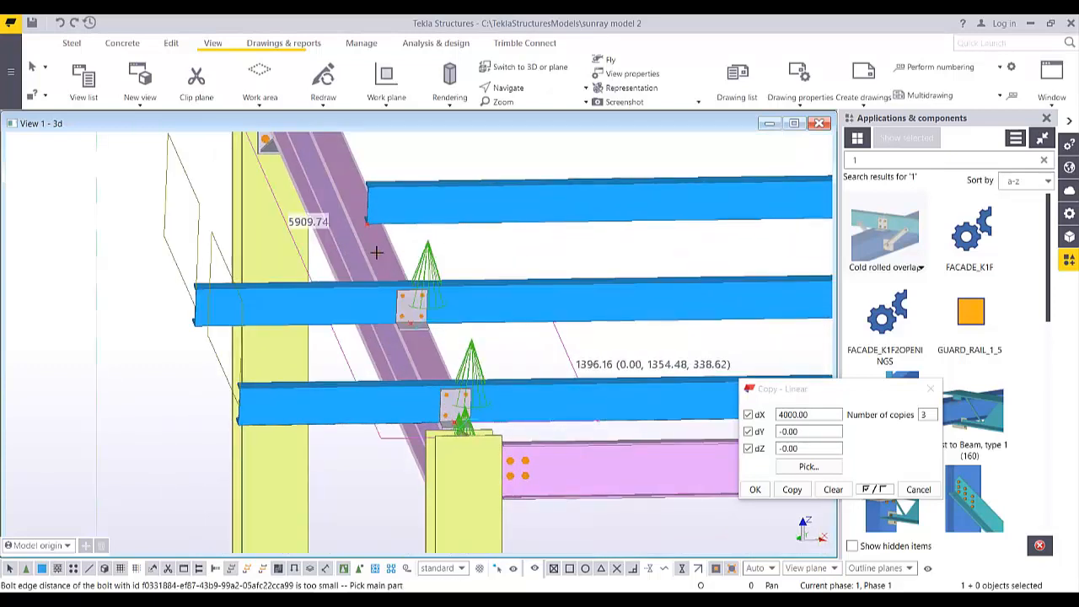
pyautogui.click(428, 213)
pyautogui.middleClick(490, 233)
# Apply the same extended overlap connection between the grid 1 sloping beam and the top purlin near grid B
pyautogui.moveTo(489, 234); pyautogui.dragTo(429, 443, button='middle')
pyautogui.scroll(-2, 428, 443)
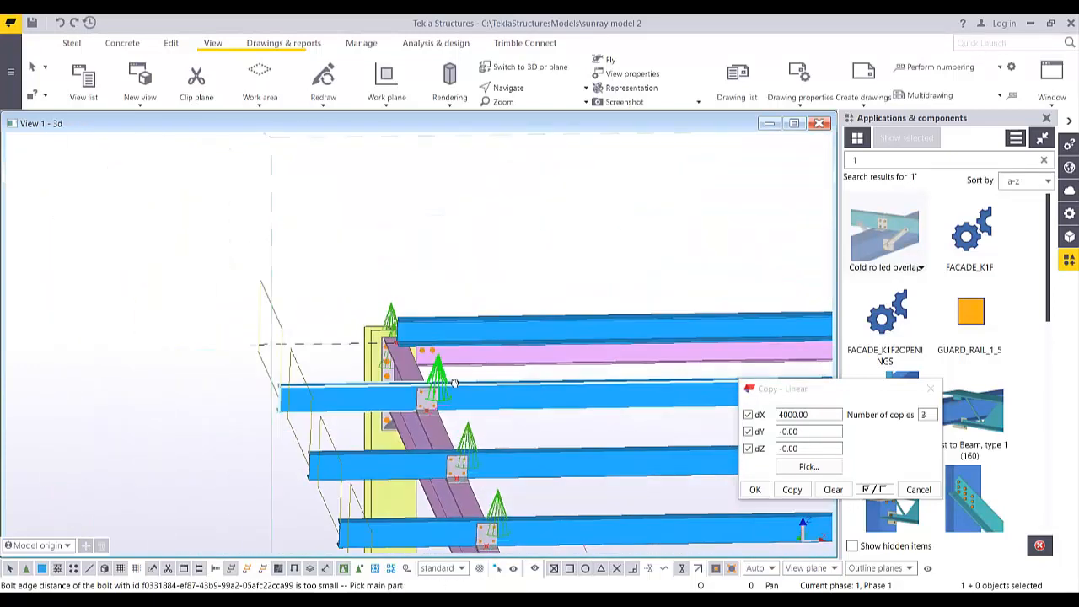
pyautogui.scroll(3, 401, 343)
pyautogui.scroll(2, 401, 343)
pyautogui.click(402, 343)
pyautogui.click(434, 245)
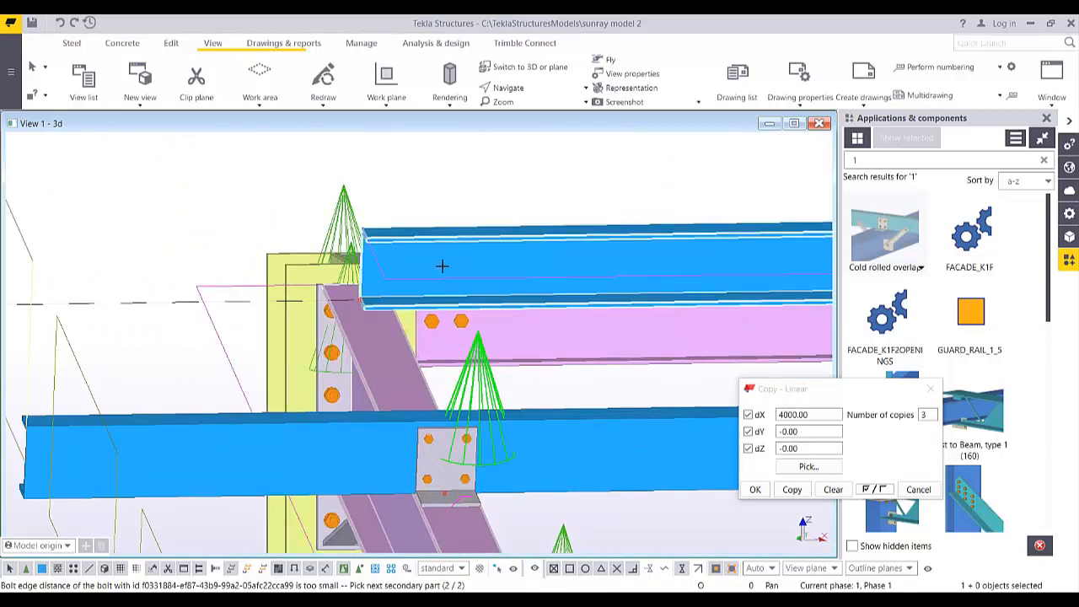
pyautogui.middleClick(496, 244)
# Apply the extended overlap connection to a lower purlin end on the grid 6 sloping beam at the opposite end frame
pyautogui.keyDown('ctrl'); pyautogui.moveTo(397, 291); pyautogui.dragTo(495, 428, button='middle'); pyautogui.keyUp('ctrl')
pyautogui.scroll(-5, 495, 429)
pyautogui.moveTo(725, 228); pyautogui.dragTo(293, 574, button='middle')
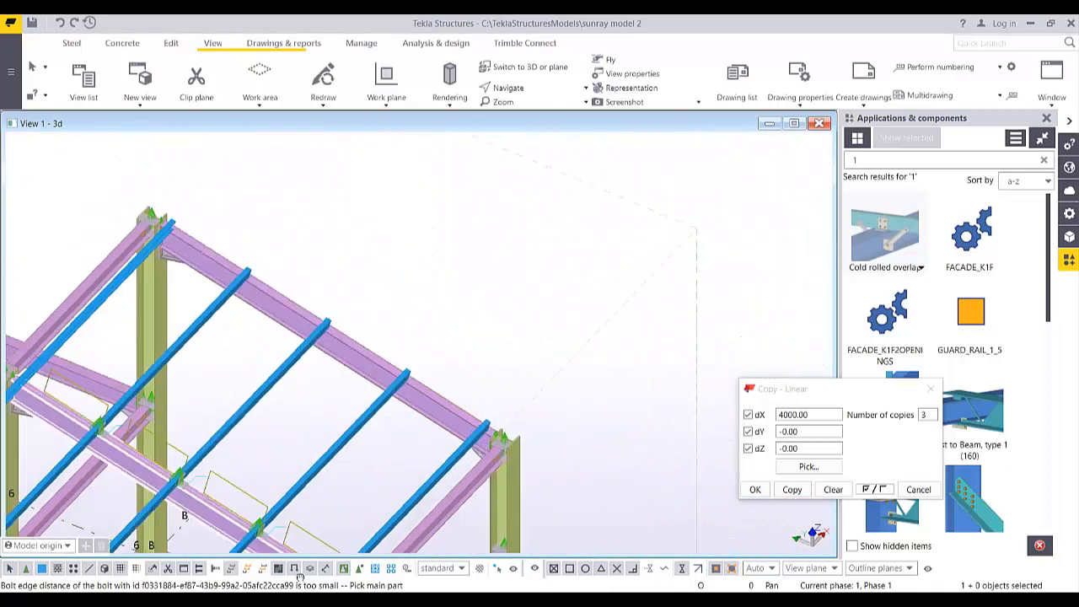
pyautogui.scroll(3, 466, 435)
pyautogui.scroll(2, 466, 436)
pyautogui.moveTo(416, 407)
pyautogui.keyDown('ctrl'); pyautogui.mouseDown(button='middle')
pyautogui.moveTo(481, 360)
pyautogui.moveTo(342, 337)
pyautogui.mouseUp(button='middle'); pyautogui.keyUp('ctrl')
pyautogui.click(337, 338)
pyautogui.click(225, 275)
pyautogui.middleClick(306, 258)
# Apply the same extended overlap connection to the third-row purlin on the grid 6 sloping beam
pyautogui.moveTo(216, 235); pyautogui.dragTo(508, 395, button='middle')
pyautogui.click(360, 320)
pyautogui.click(281, 258)
pyautogui.middleClick(200, 217)
# Apply the same extended overlap connection to the second-row purlin on the grid 6 sloping beam and end the command
pyautogui.moveTo(200, 217); pyautogui.dragTo(498, 366, button='middle')
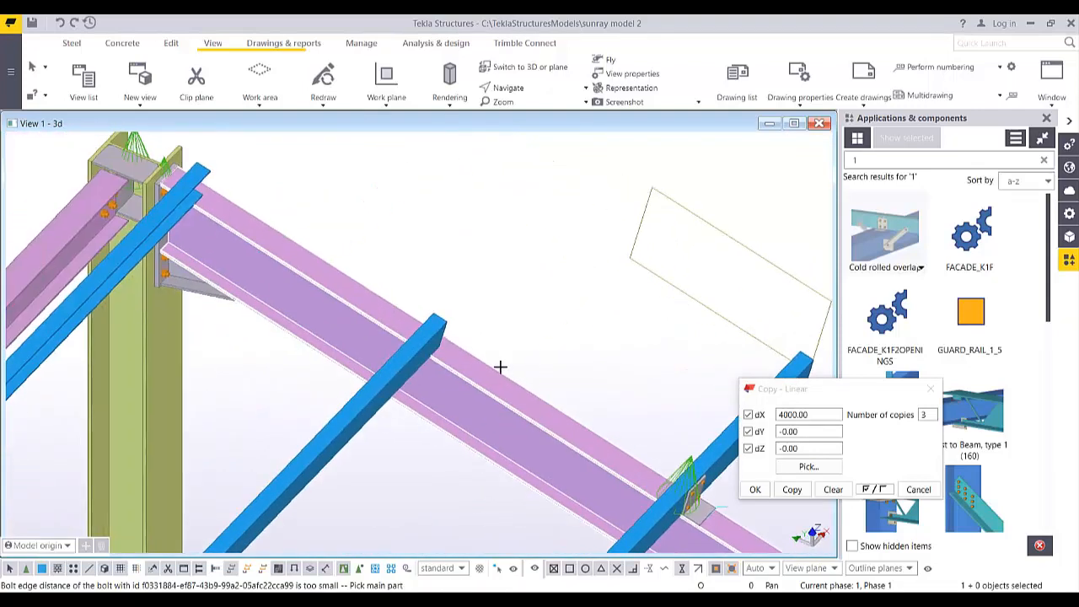
pyautogui.click(459, 340)
pyautogui.click(445, 330)
pyautogui.middleClick(510, 302)
pyautogui.rightClick(410, 222)
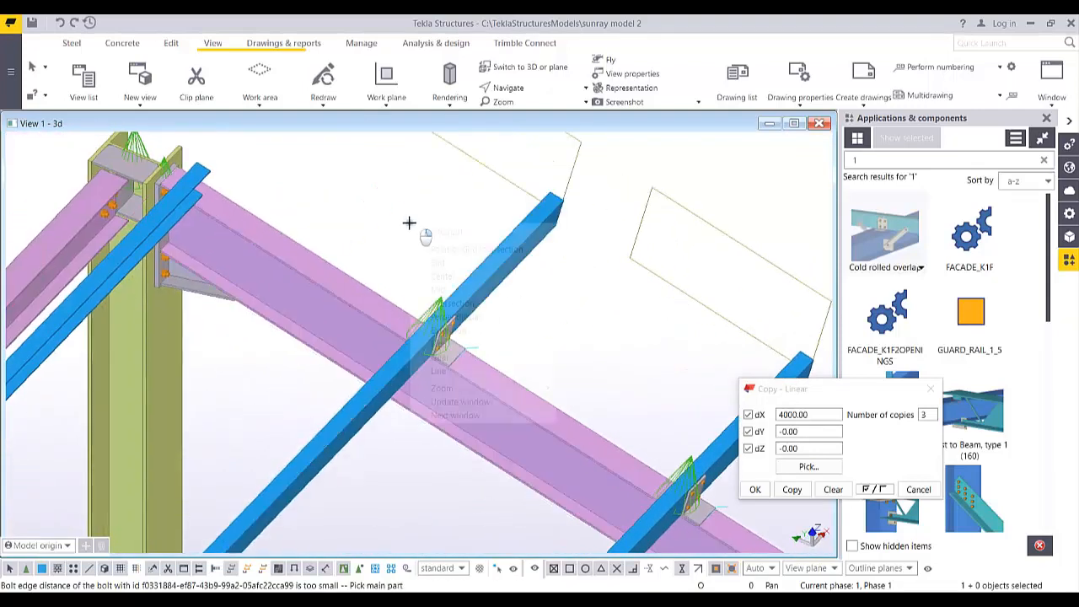
pyautogui.click(423, 234)
# Apply the Cold rolled overlap connection to the top purlin on the grid 6 sloping beam and end the command
pyautogui.moveTo(404, 291); pyautogui.dragTo(655, 303, button='middle')
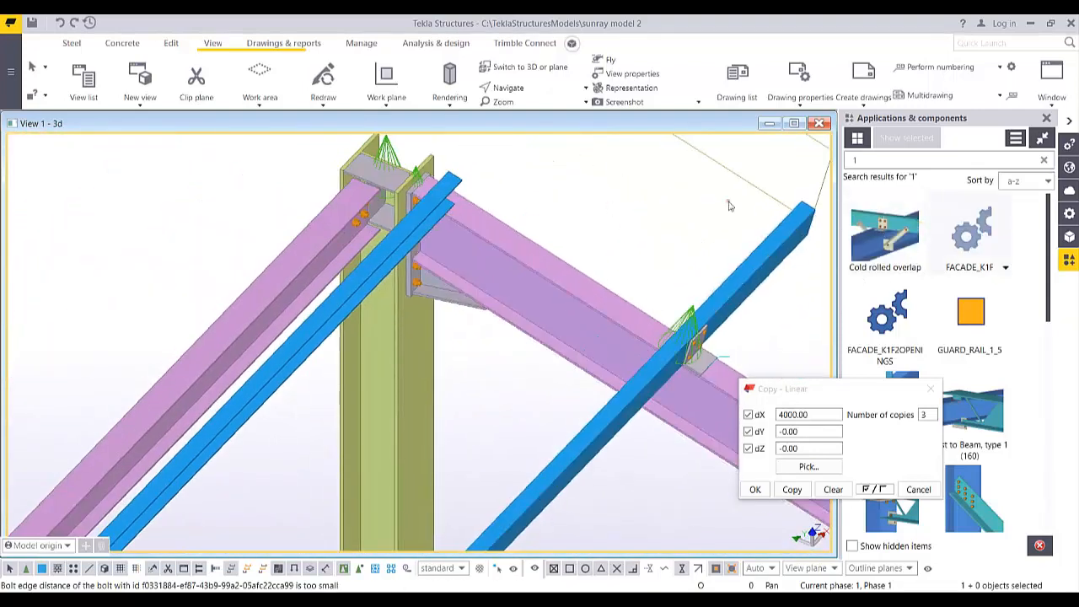
pyautogui.click(889, 209)
pyautogui.click(511, 231)
pyautogui.click(451, 187)
pyautogui.middleClick(461, 186)
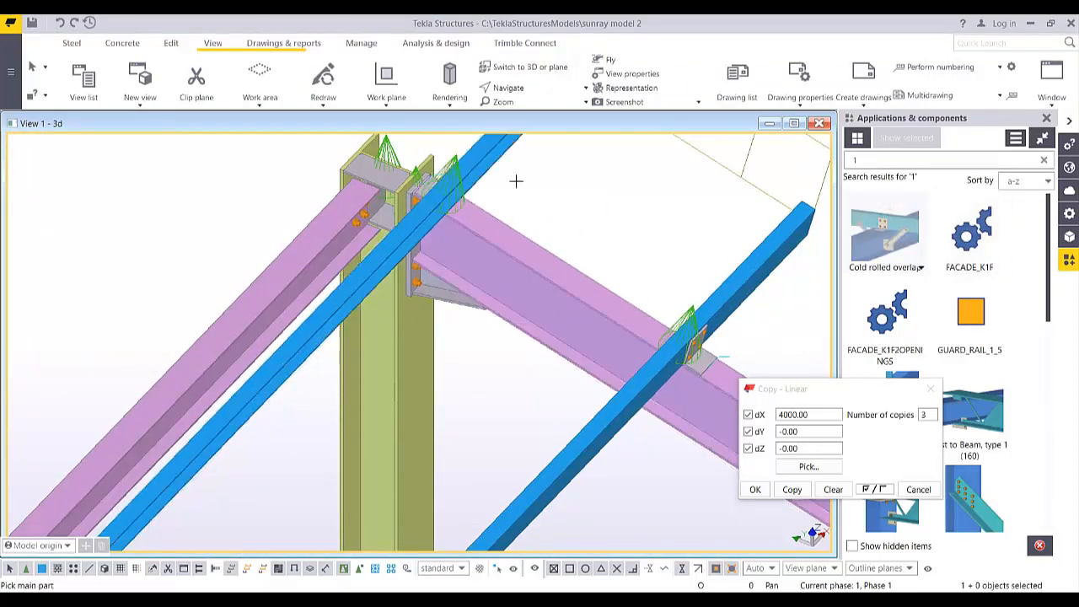
pyautogui.moveTo(455, 325); pyautogui.dragTo(720, 180, button='middle')
pyautogui.scroll(-4, 719, 180)
pyautogui.moveTo(545, 356); pyautogui.dragTo(537, 219, button='middle')
pyautogui.scroll(1, 532, 251)
pyautogui.rightClick(532, 252)
pyautogui.click(569, 261)
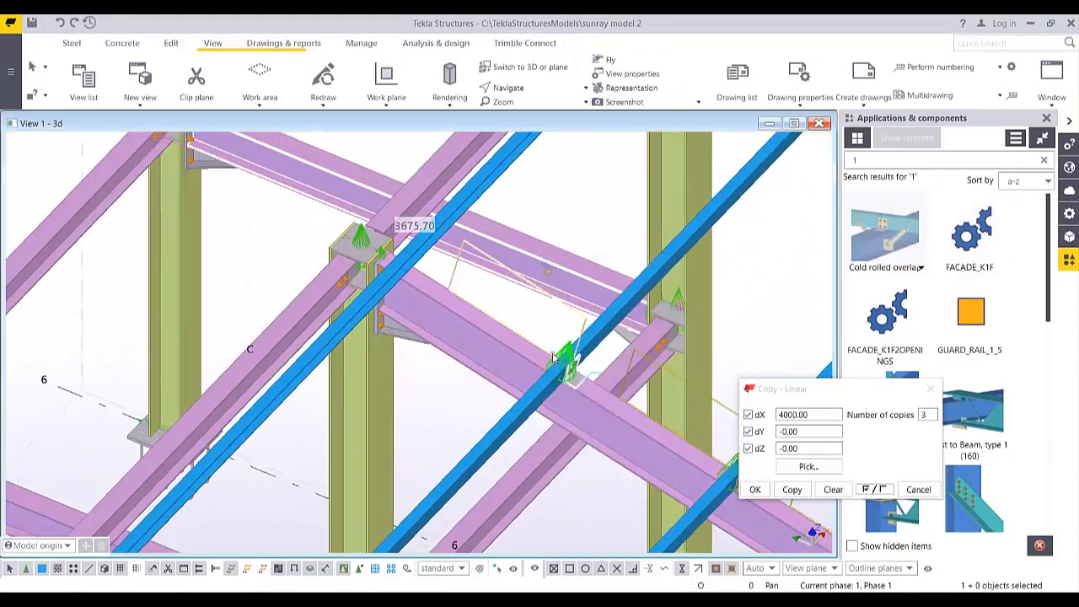
# Open the second-row connection at grid 6, clear the purlin extension value in the Cold rolled overlap (1) settings and accept them
pyautogui.scroll(2, 573, 358)
pyautogui.doubleClick(569, 351)
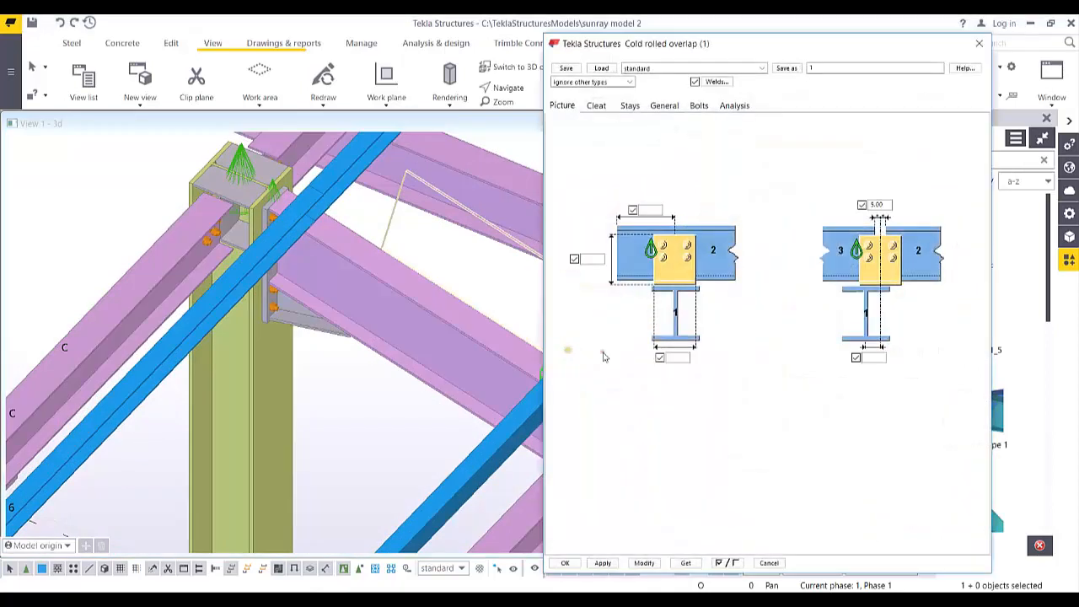
pyautogui.click(576, 562)
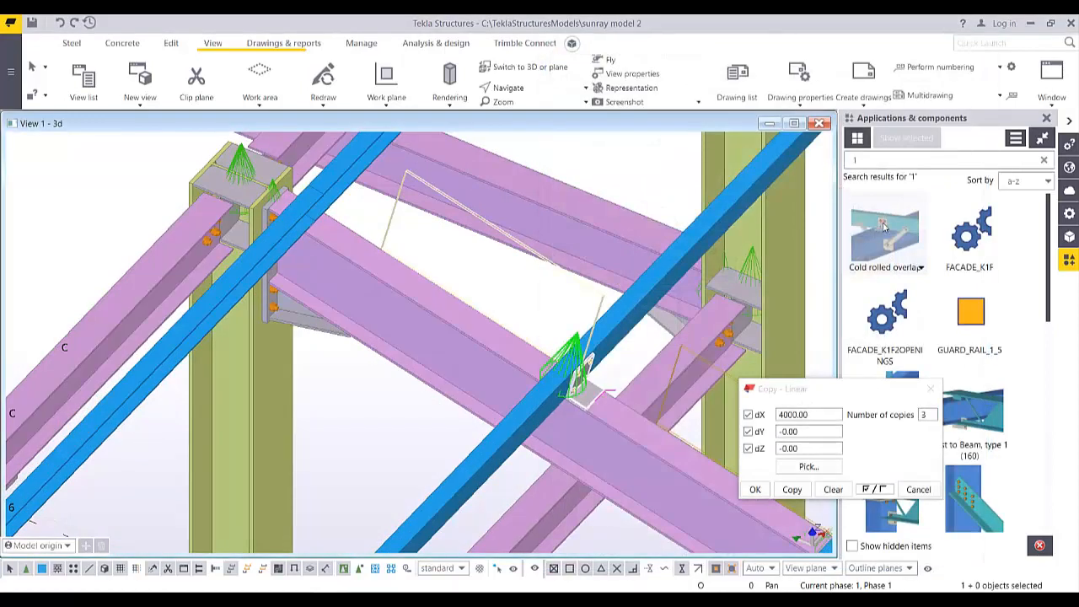
pyautogui.scroll(3, 523, 371)
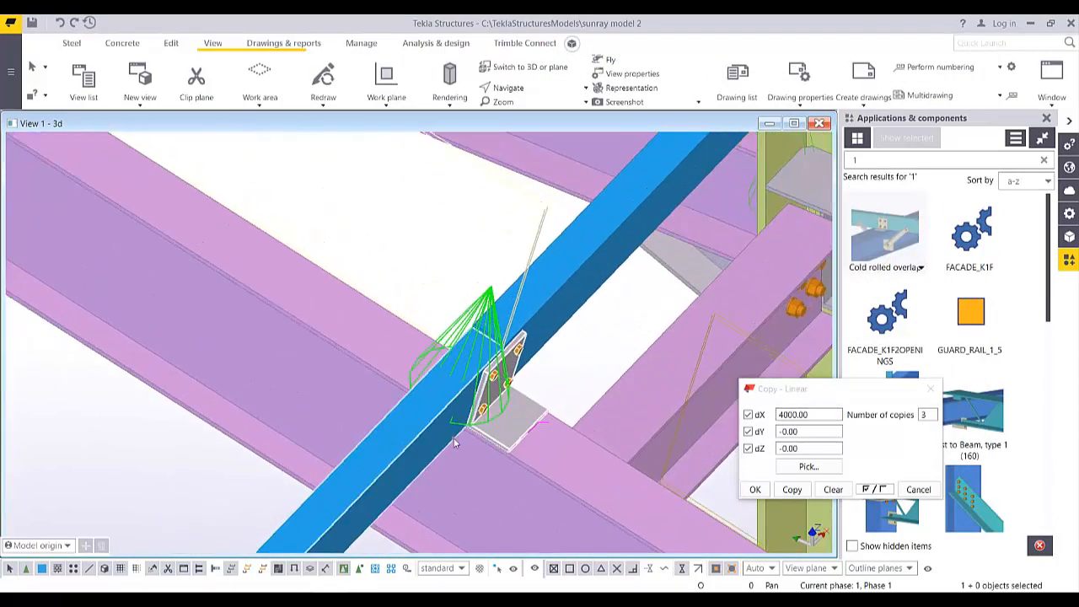
pyautogui.moveTo(470, 407); pyautogui.dragTo(548, 396, button='middle')
pyautogui.scroll(-2, 548, 396)
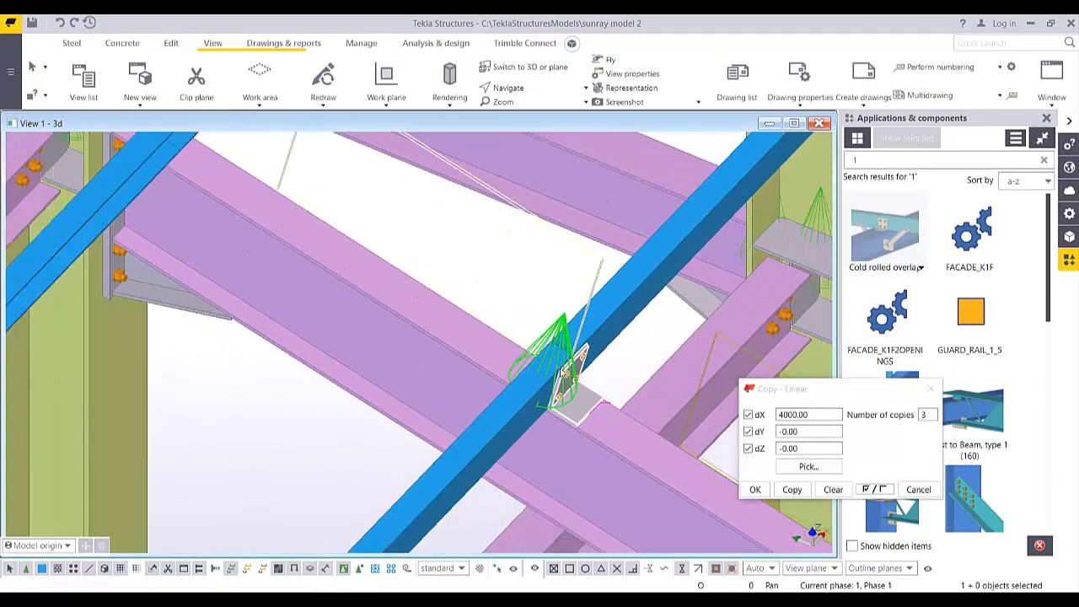
# Apply the Cold rolled overlap (1) connection to the two top-row purlins meeting on the sloping beam whose second-row connection was just edited
pyautogui.click(894, 266)
pyautogui.moveTo(184, 190); pyautogui.dragTo(393, 356, button='middle')
pyautogui.scroll(2, 393, 357)
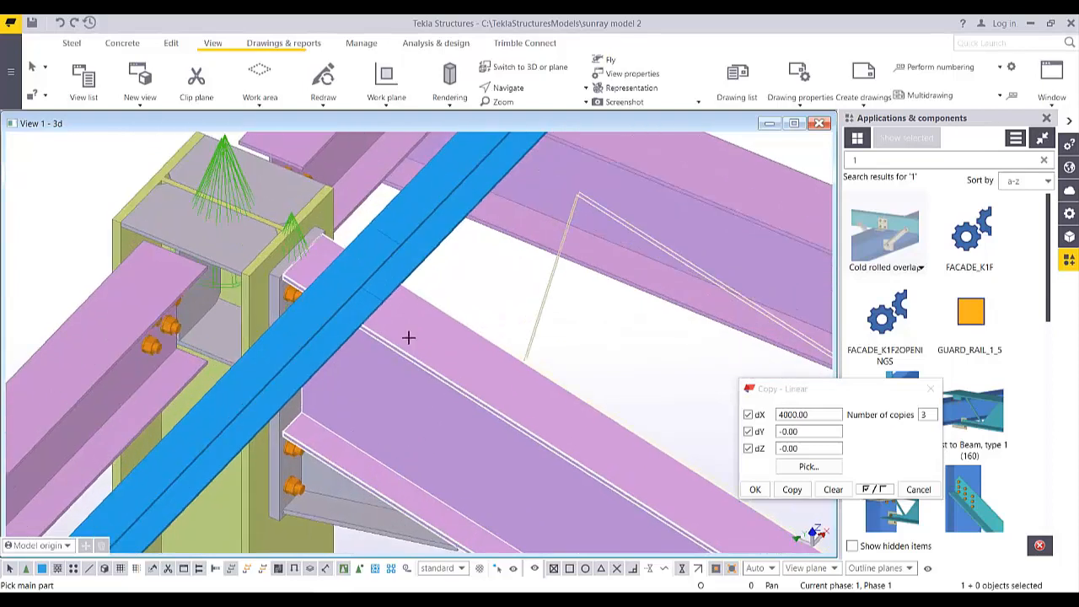
pyautogui.click(324, 303)
pyautogui.click(408, 226)
pyautogui.click(417, 220)
pyautogui.middleClick(456, 259)
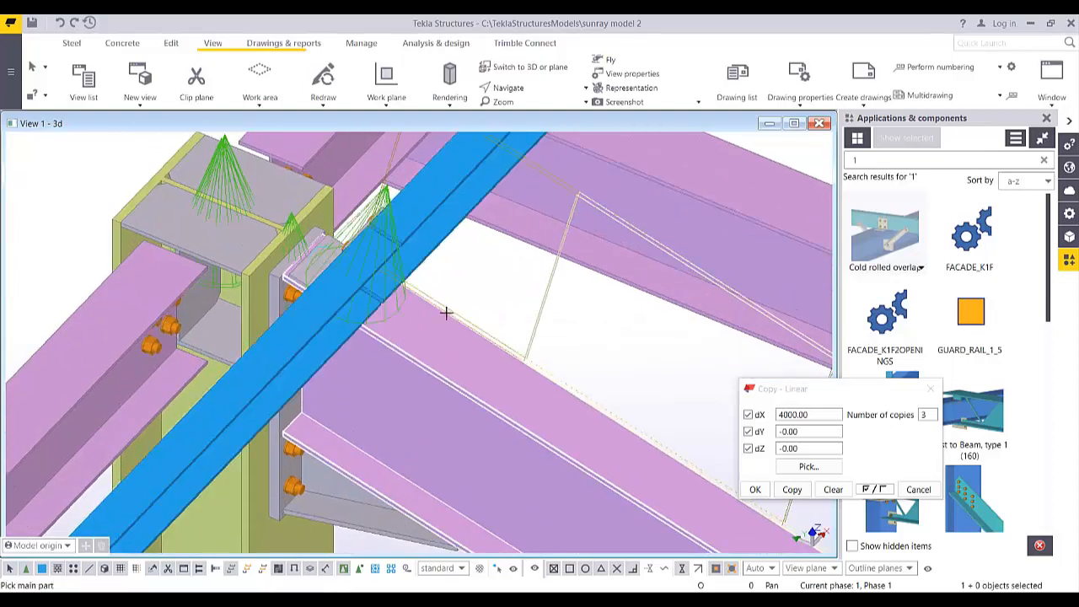
# Apply the same overlap connection to the two top-row purlins on the next sloping beam along the purlin line
pyautogui.scroll(-1, 447, 312)
pyautogui.moveTo(389, 404); pyautogui.dragTo(556, 329, button='middle')
pyautogui.scroll(-2, 556, 329)
pyautogui.moveTo(384, 438); pyautogui.dragTo(630, 174, button='middle')
pyautogui.moveTo(417, 434); pyautogui.dragTo(582, 165, button='middle')
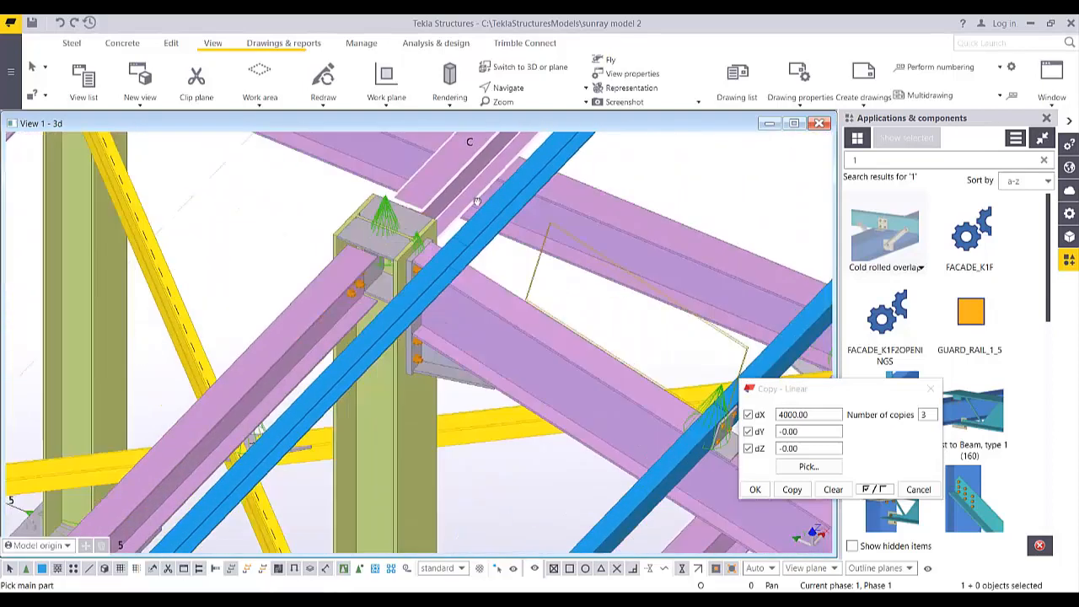
pyautogui.click(495, 278)
pyautogui.click(495, 246)
pyautogui.click(472, 272)
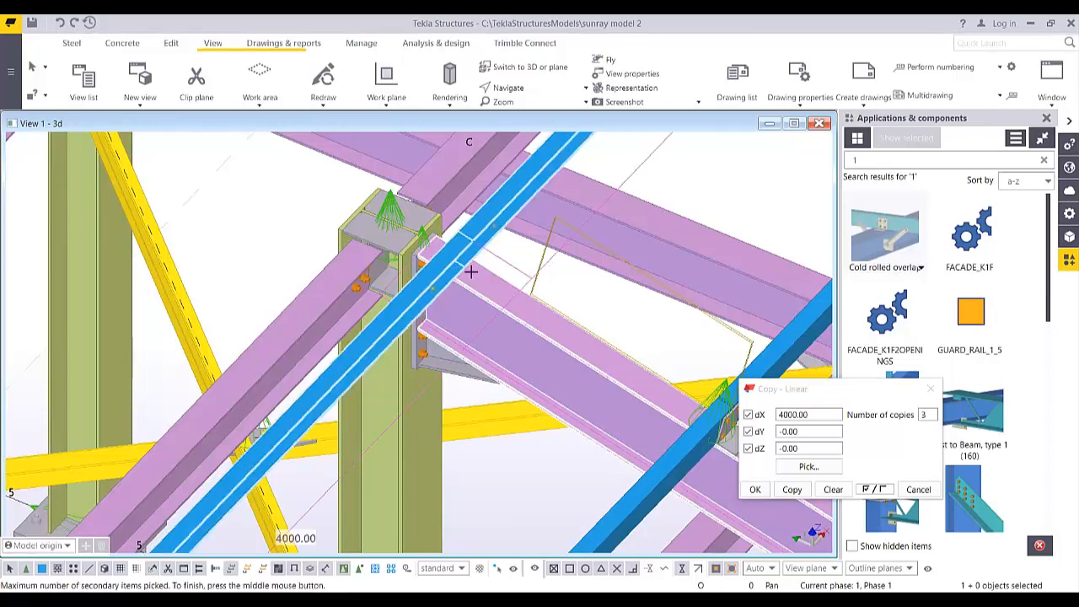
pyautogui.middleClick(504, 263)
# Connect the two top-row purlins to the following sloping beam, two frames along from the first one, with the same overlap connection
pyautogui.moveTo(504, 263); pyautogui.dragTo(633, 215, button='middle')
pyautogui.moveTo(465, 385); pyautogui.dragTo(706, 103, button='middle')
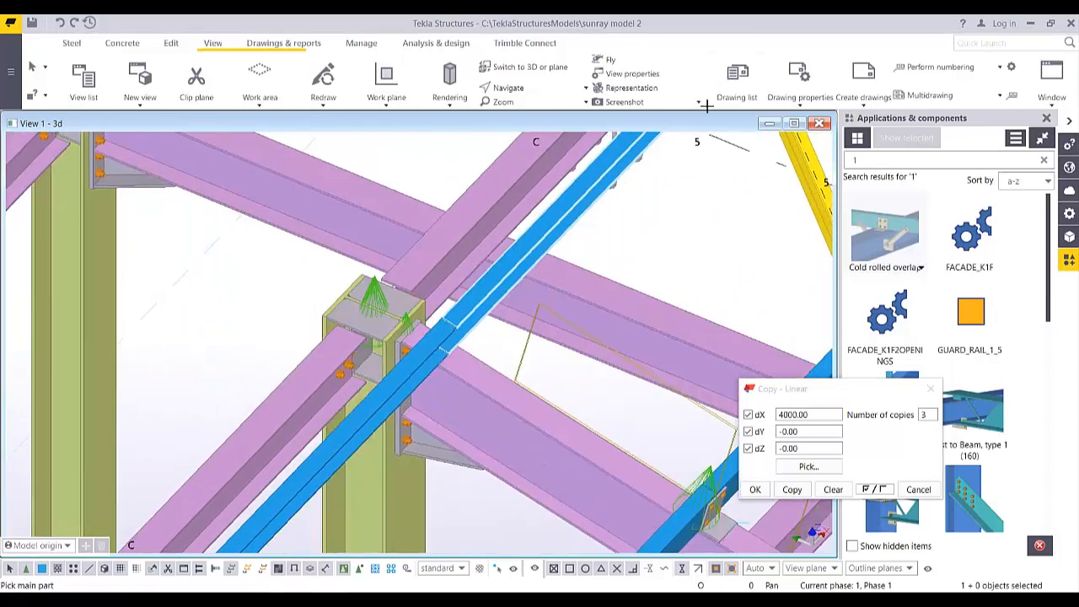
pyautogui.click(489, 378)
pyautogui.click(473, 309)
pyautogui.click(441, 353)
pyautogui.middleClick(499, 354)
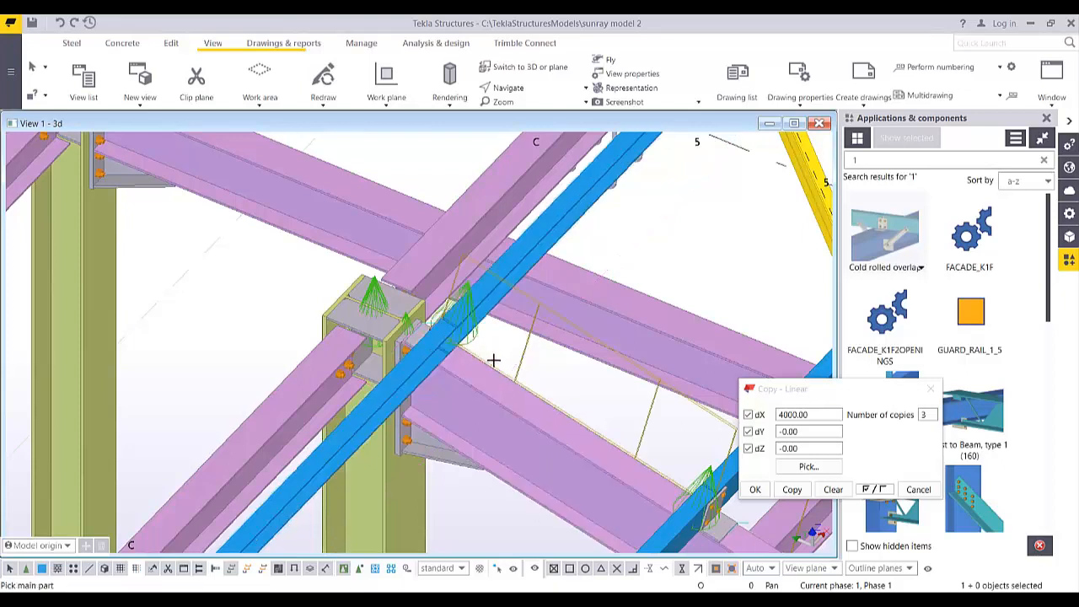
# Connect the two top-row purlins to the sloping beam three frames along from the first one with the same overlap connection
pyautogui.scroll(-3, 495, 360)
pyautogui.moveTo(354, 468); pyautogui.dragTo(540, 215, button='middle')
pyautogui.scroll(4, 510, 303)
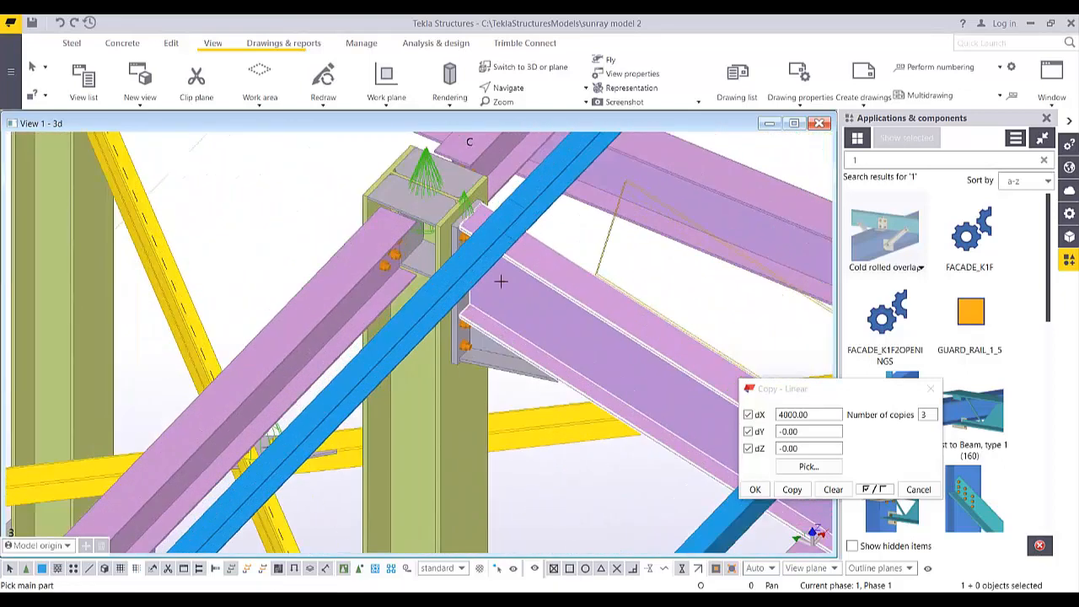
pyautogui.click(547, 260)
pyautogui.click(474, 273)
pyautogui.click(557, 186)
pyautogui.middleClick(597, 226)
pyautogui.moveTo(498, 254); pyautogui.dragTo(425, 333, button='middle')
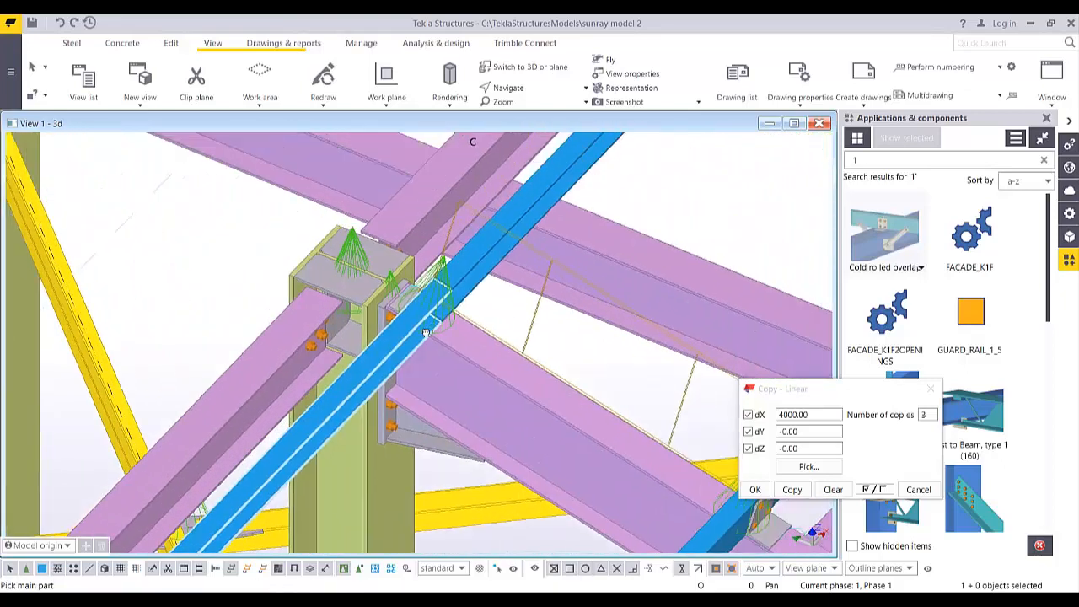
# Close the Copy - Linear dialog and look over the purlin connections across the whole roof frame
pyautogui.scroll(-3, 425, 333)
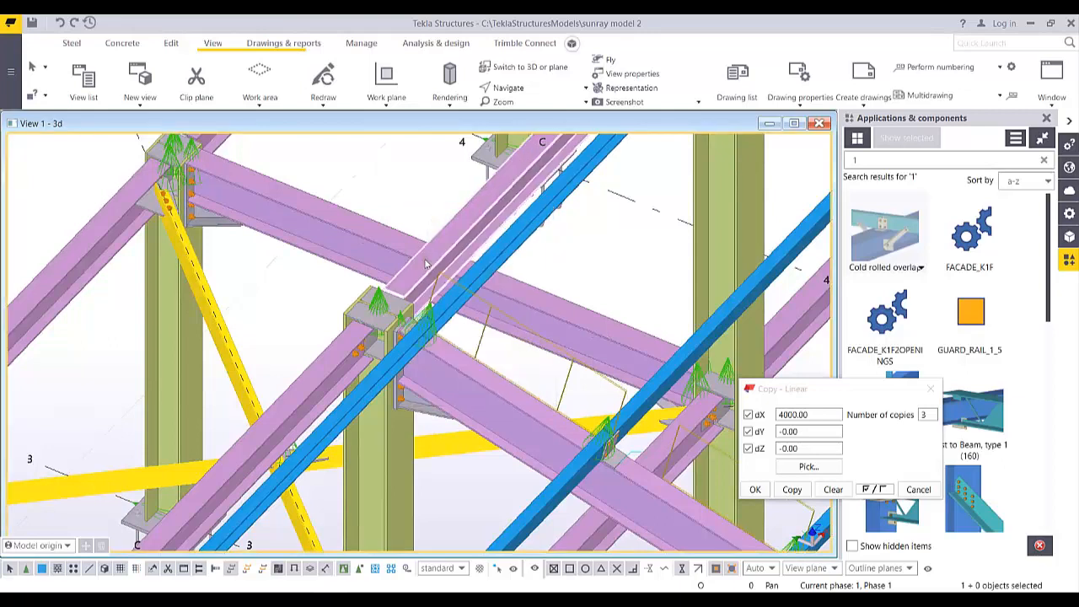
pyautogui.scroll(-3, 436, 324)
pyautogui.keyDown('ctrl'); pyautogui.moveTo(450, 335); pyautogui.dragTo(649, 379, button='middle'); pyautogui.keyUp('ctrl')
pyautogui.click(925, 389)
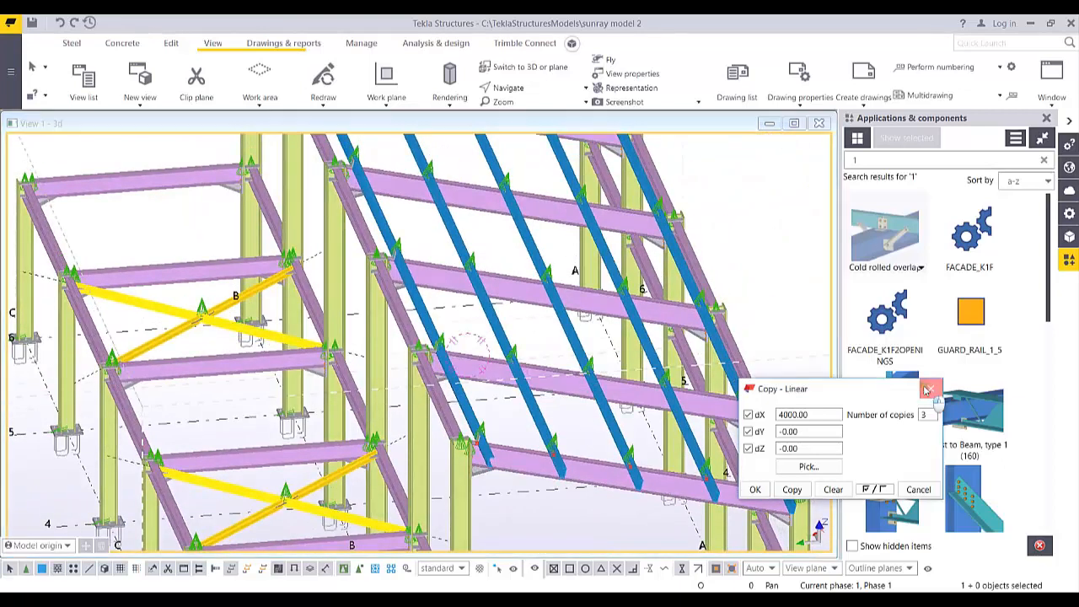
pyautogui.scroll(-4, 666, 405)
pyautogui.keyDown('ctrl'); pyautogui.moveTo(590, 396); pyautogui.dragTo(606, 371, button='middle'); pyautogui.keyUp('ctrl')
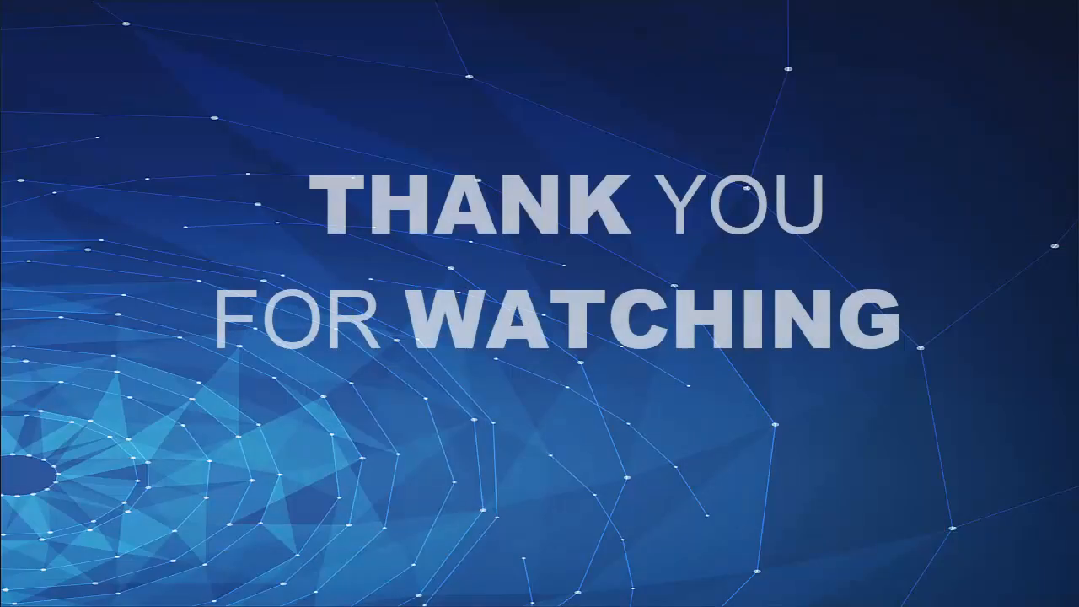